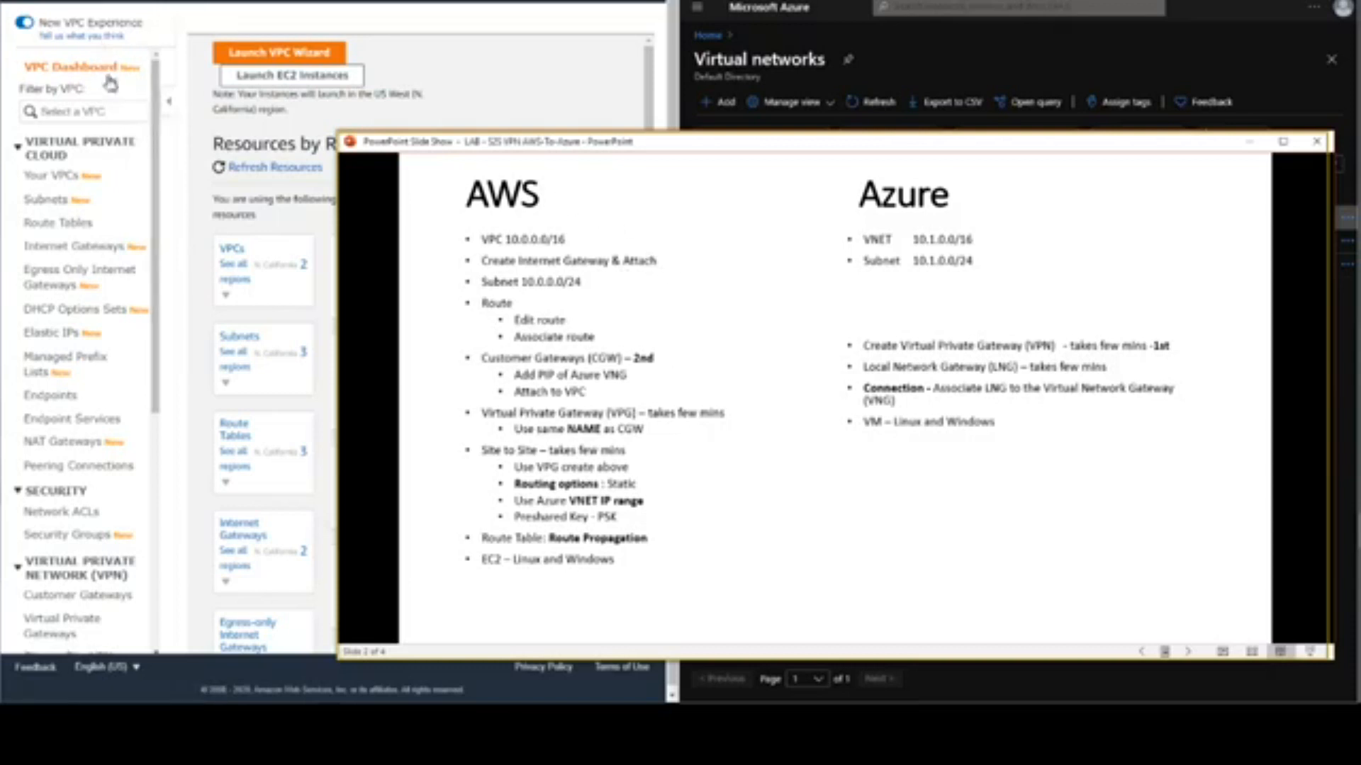
- From the Your VPCs list, start creating a new VPC
left_click(57, 183)
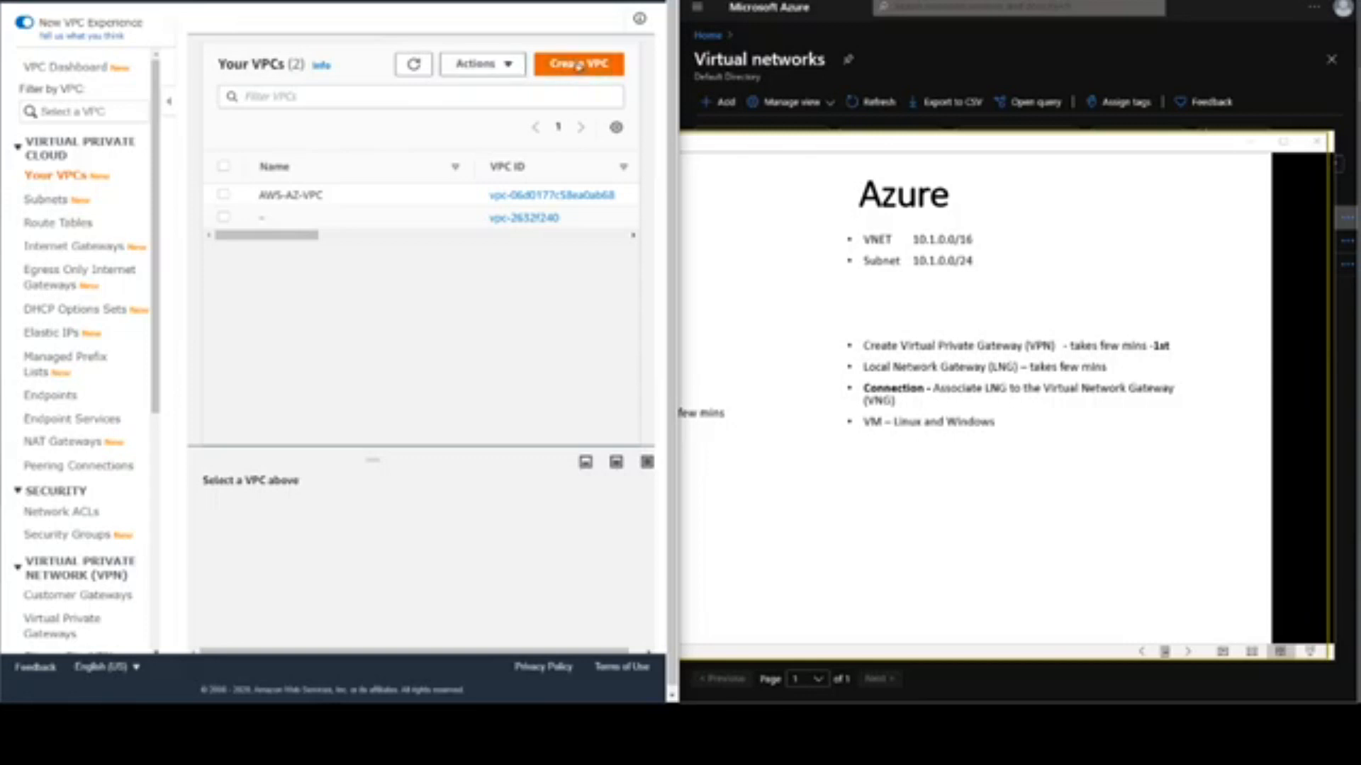
left_click(580, 68)
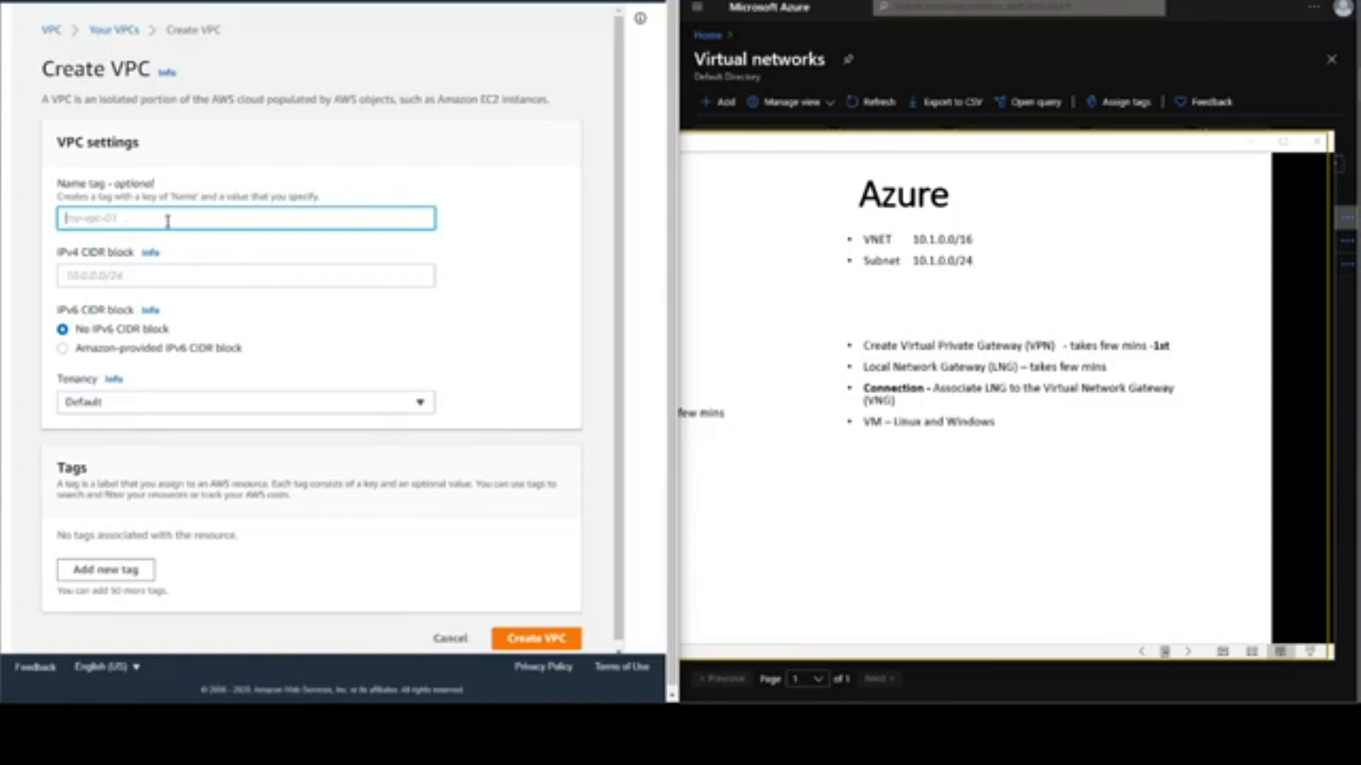
- Create VPC with Name tag AWS-AZ-VPC2, IPv4 CIDR 10.0.0.0/16 and Amazon-provided IPv6 block
type("AWS-AZ-")
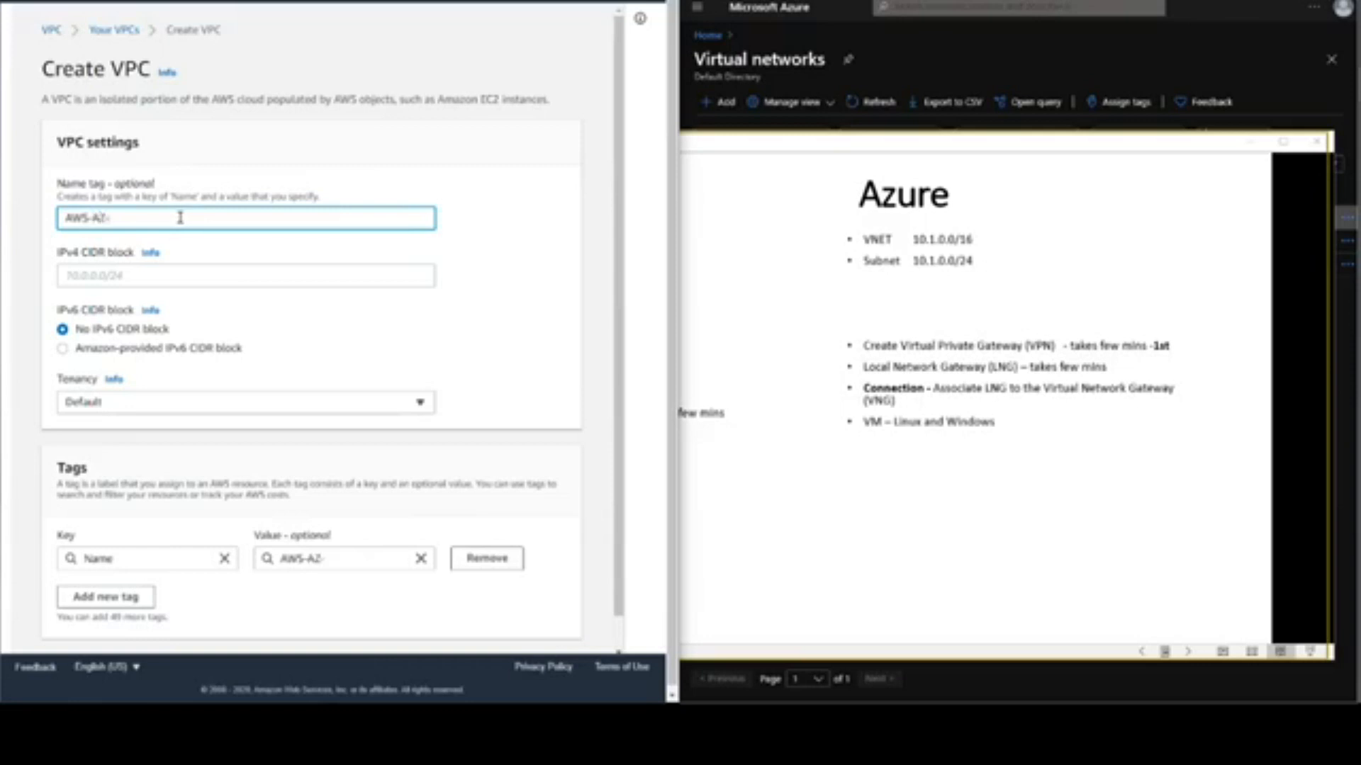
type("VPC2")
left_click(140, 275)
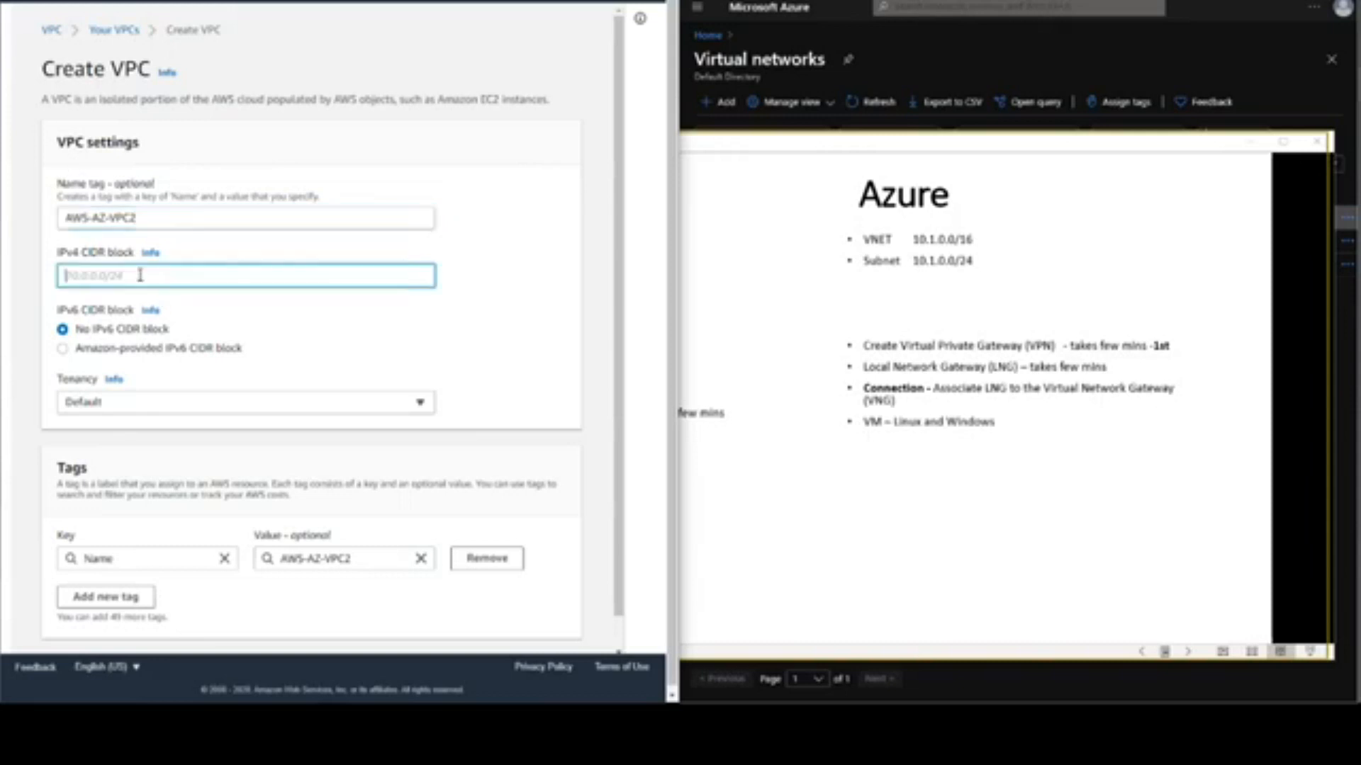
type("10")
left_click(62, 349)
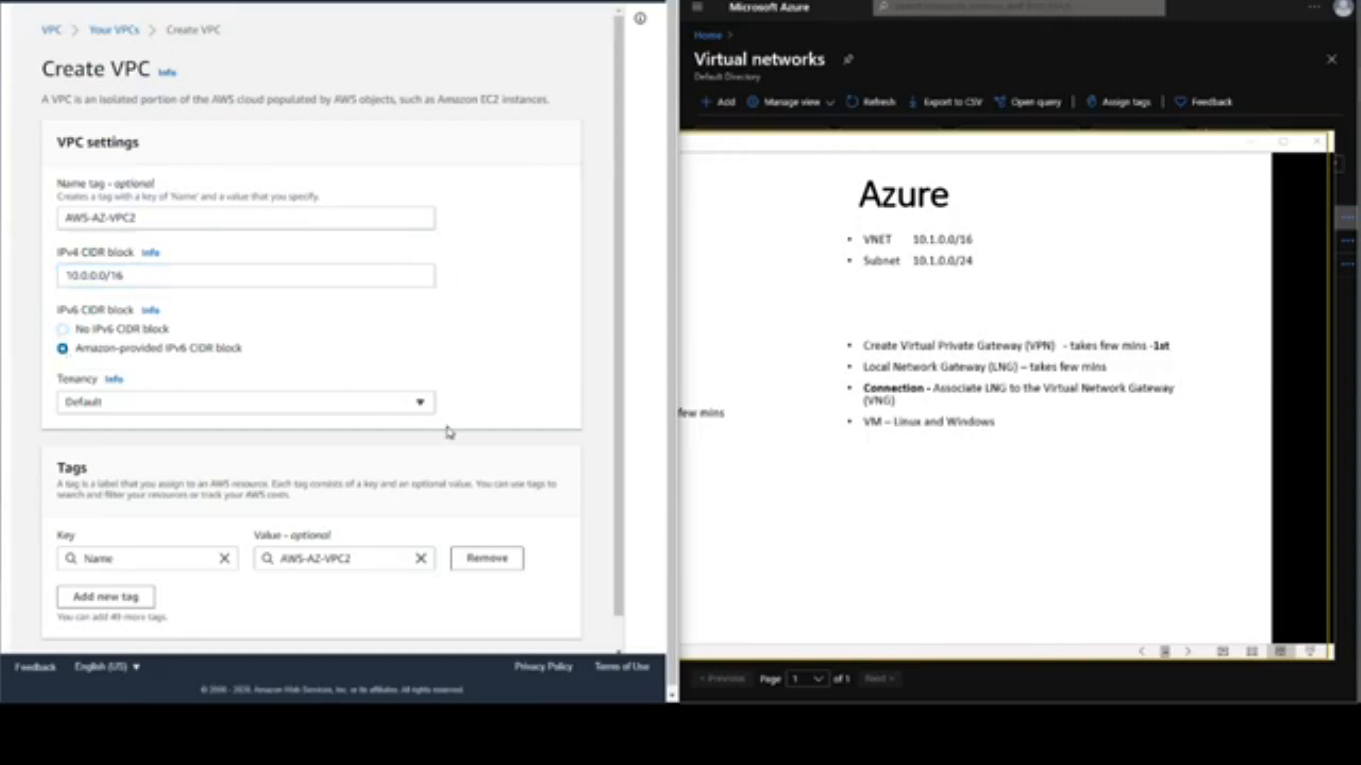
scroll(445, 434, "down", 1)
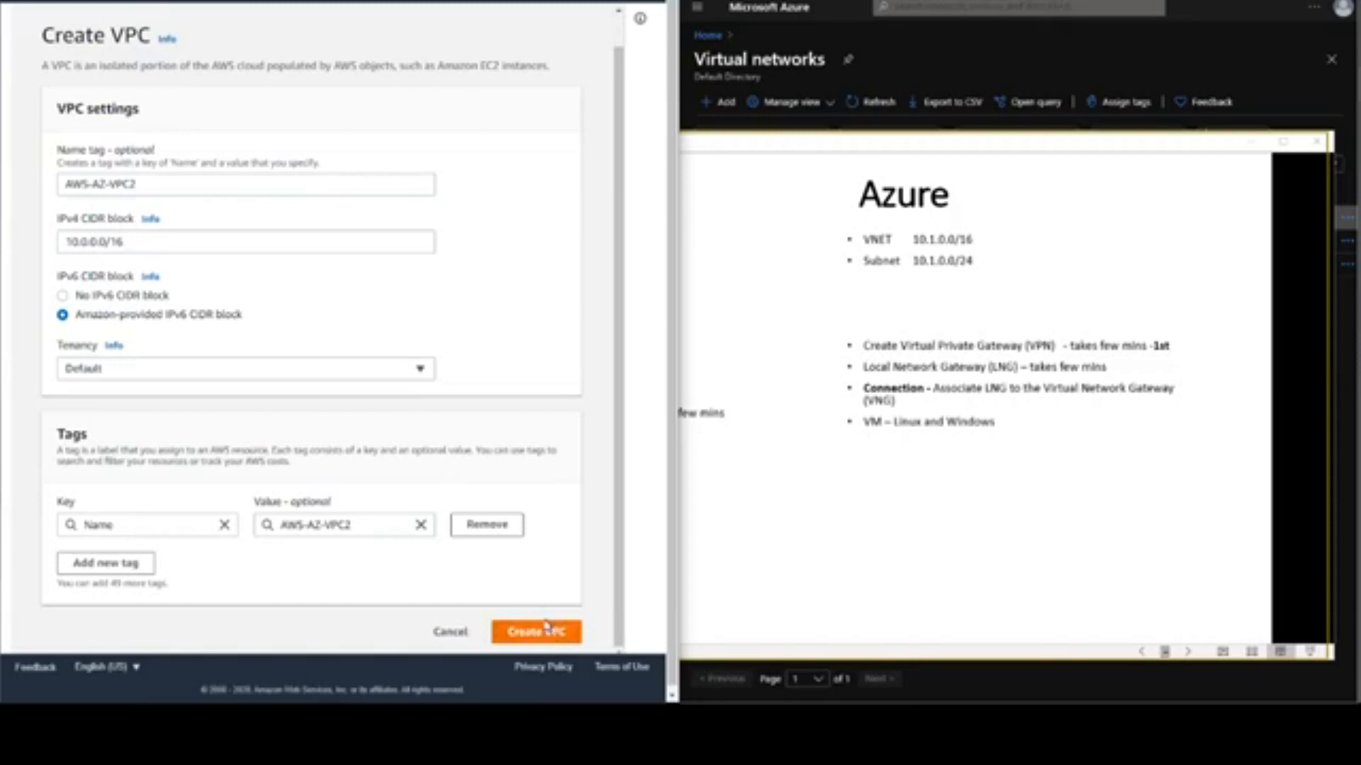
left_click(357, 524)
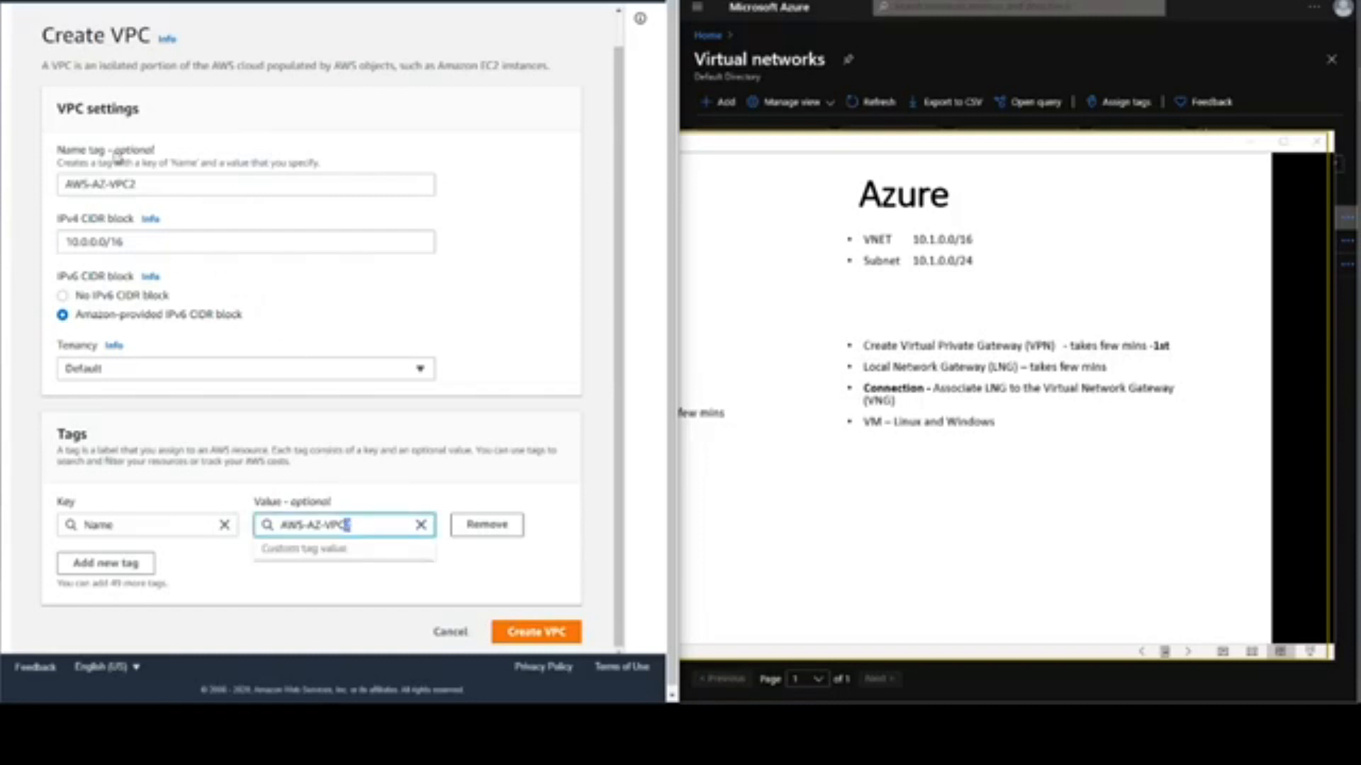
left_click(139, 183)
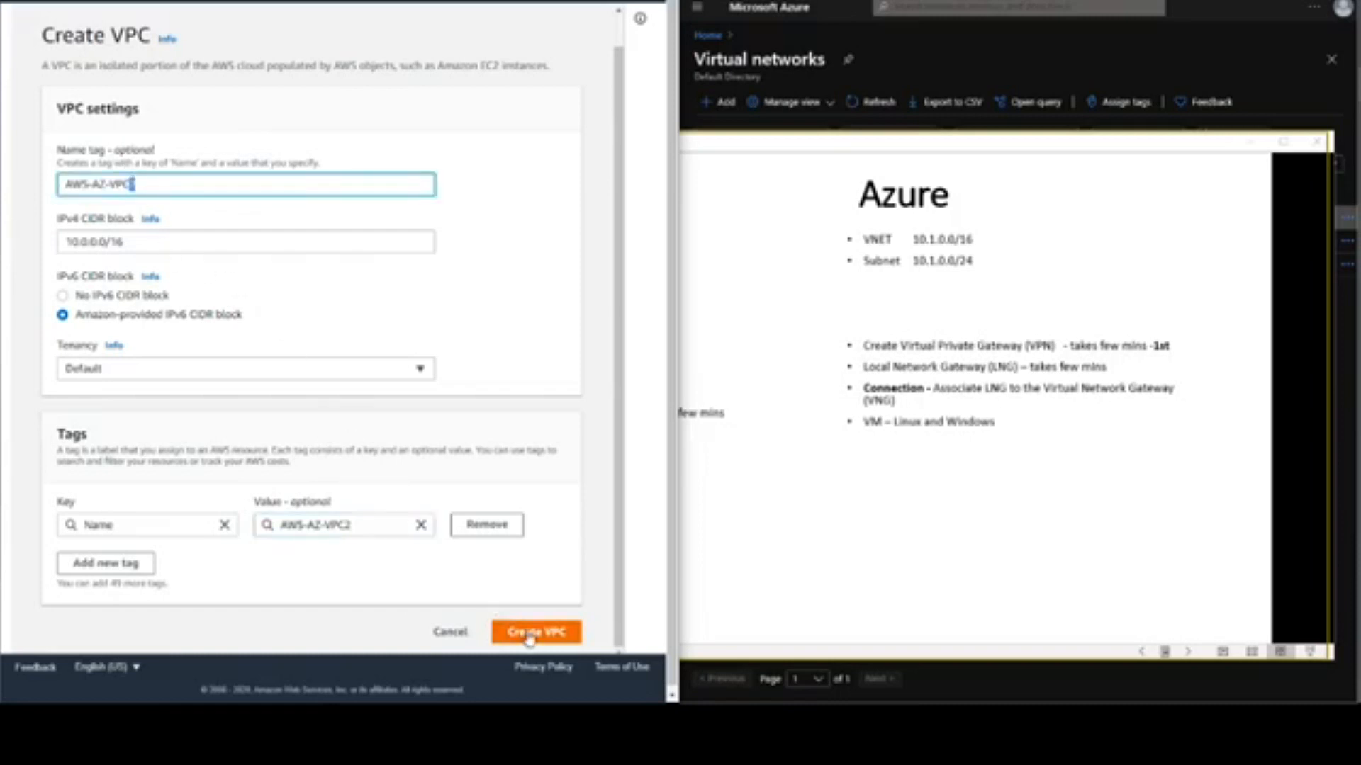
left_click(533, 632)
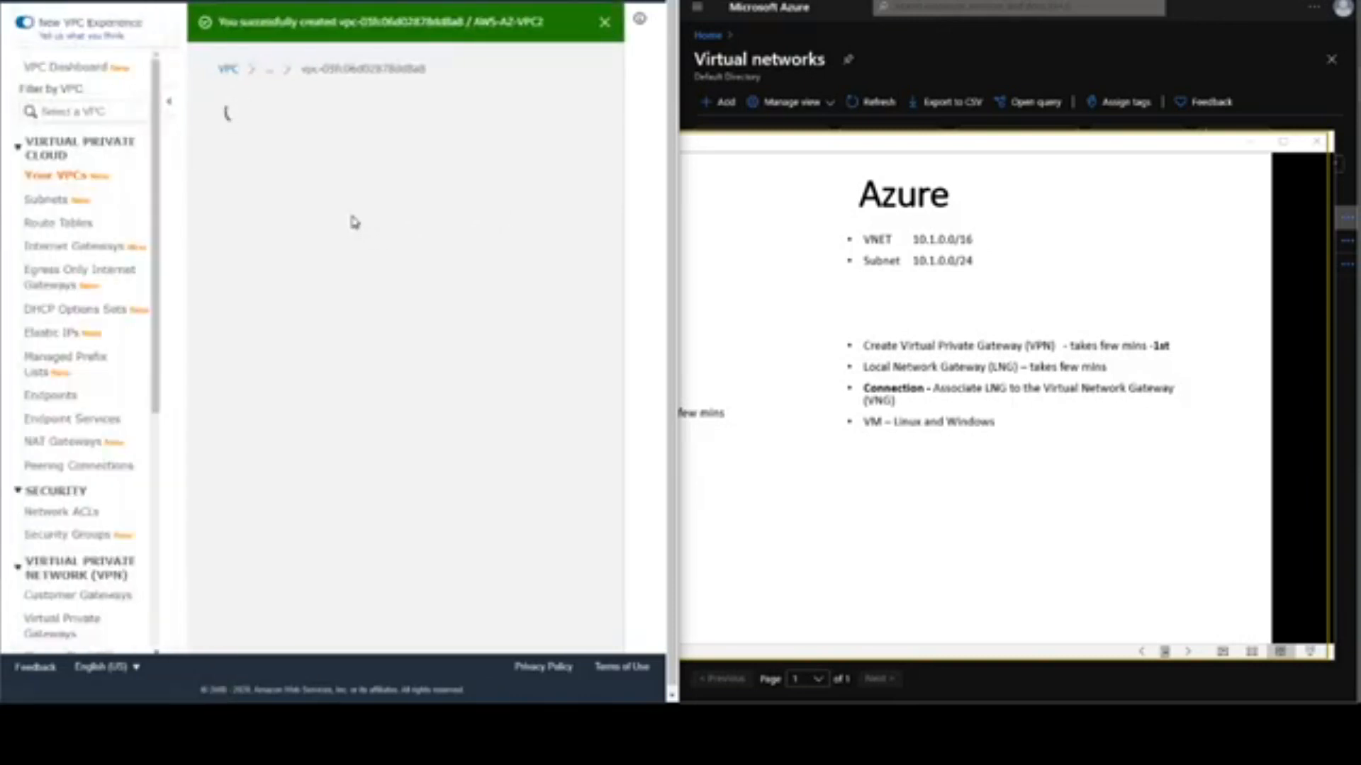
left_click(51, 201)
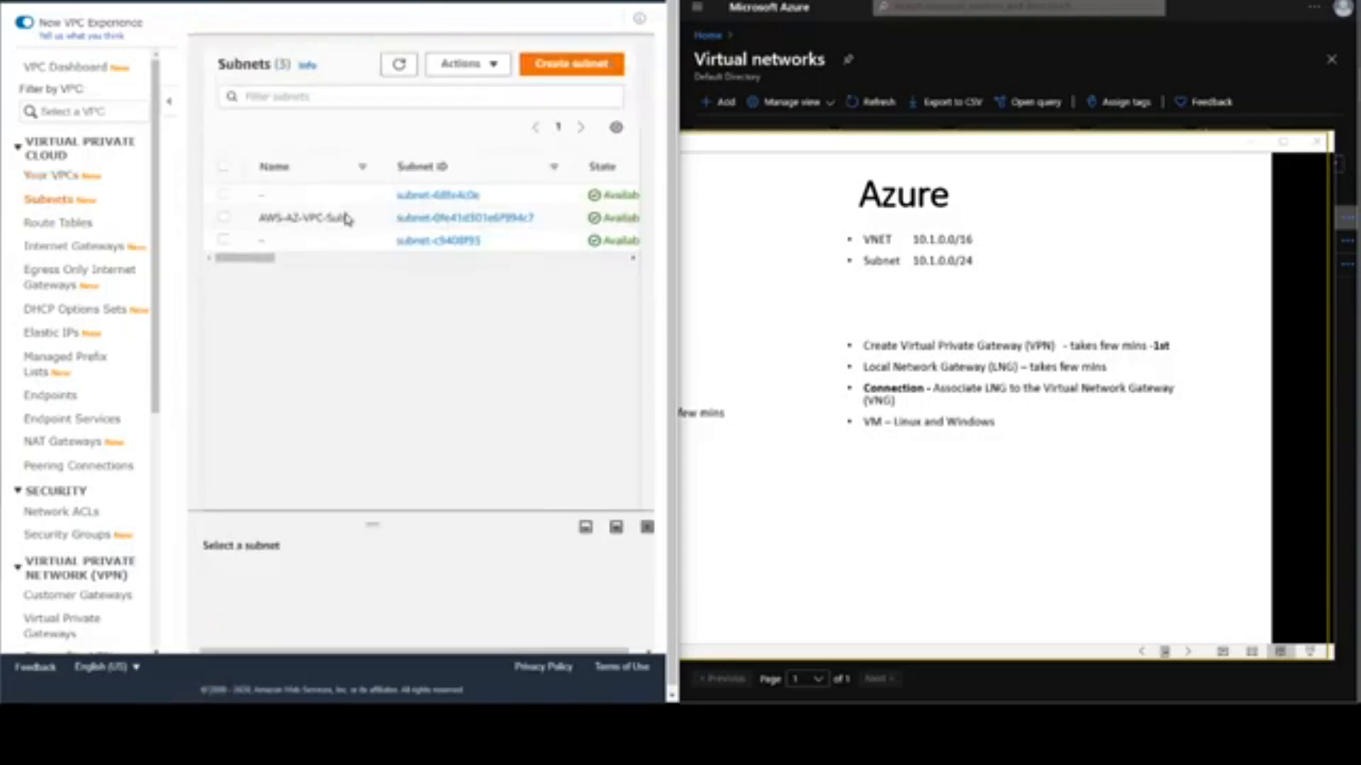
- Start a new subnet in VPC AWS-AZ-VPC2 named AWS-AZ-Sub2
left_click(572, 64)
left_click(99, 194)
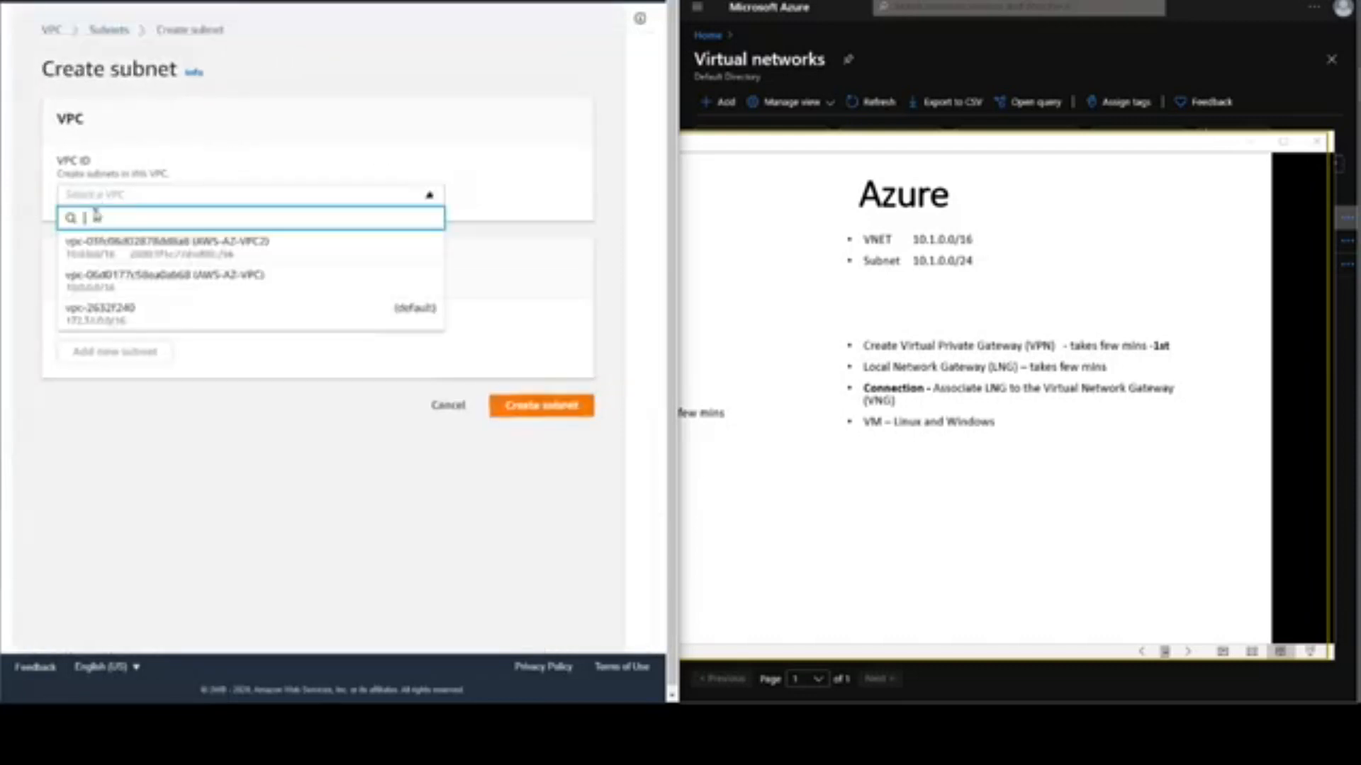
left_click(250, 248)
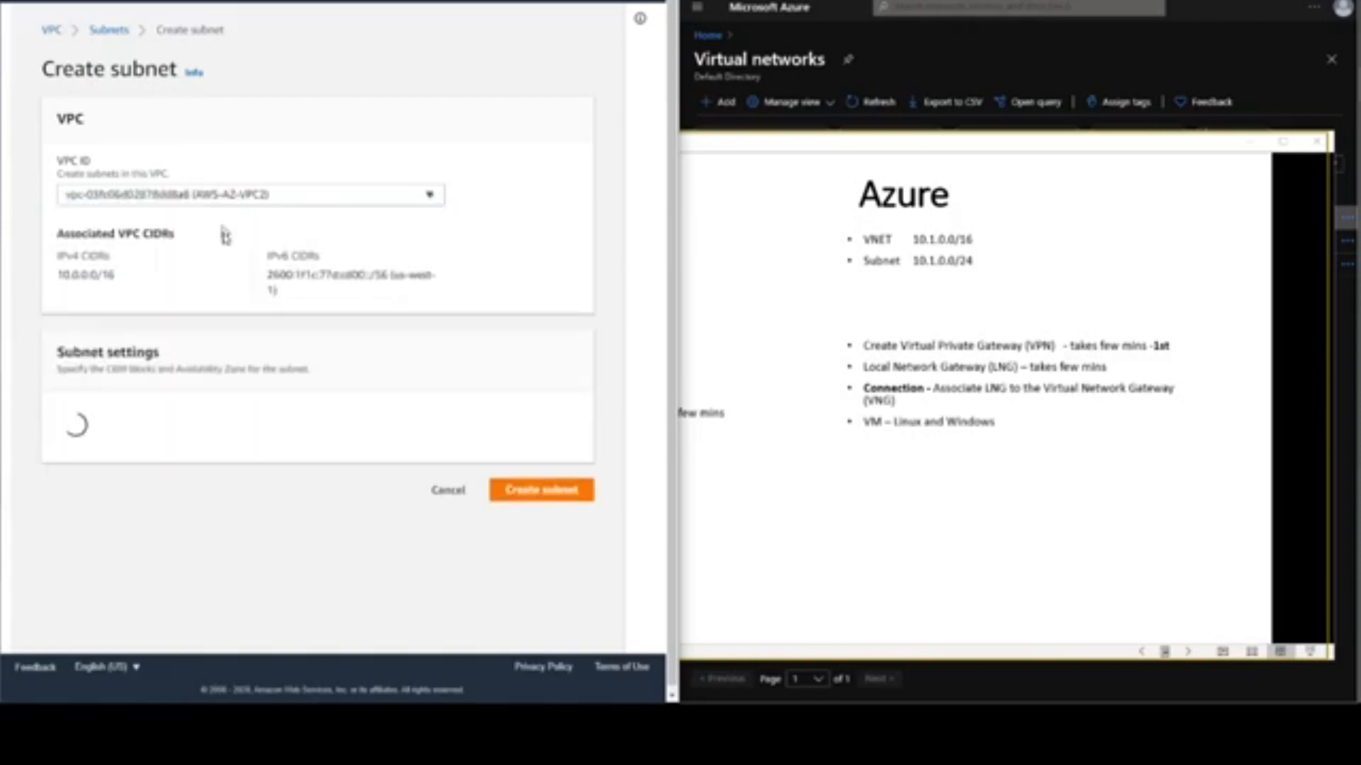
left_click(158, 475)
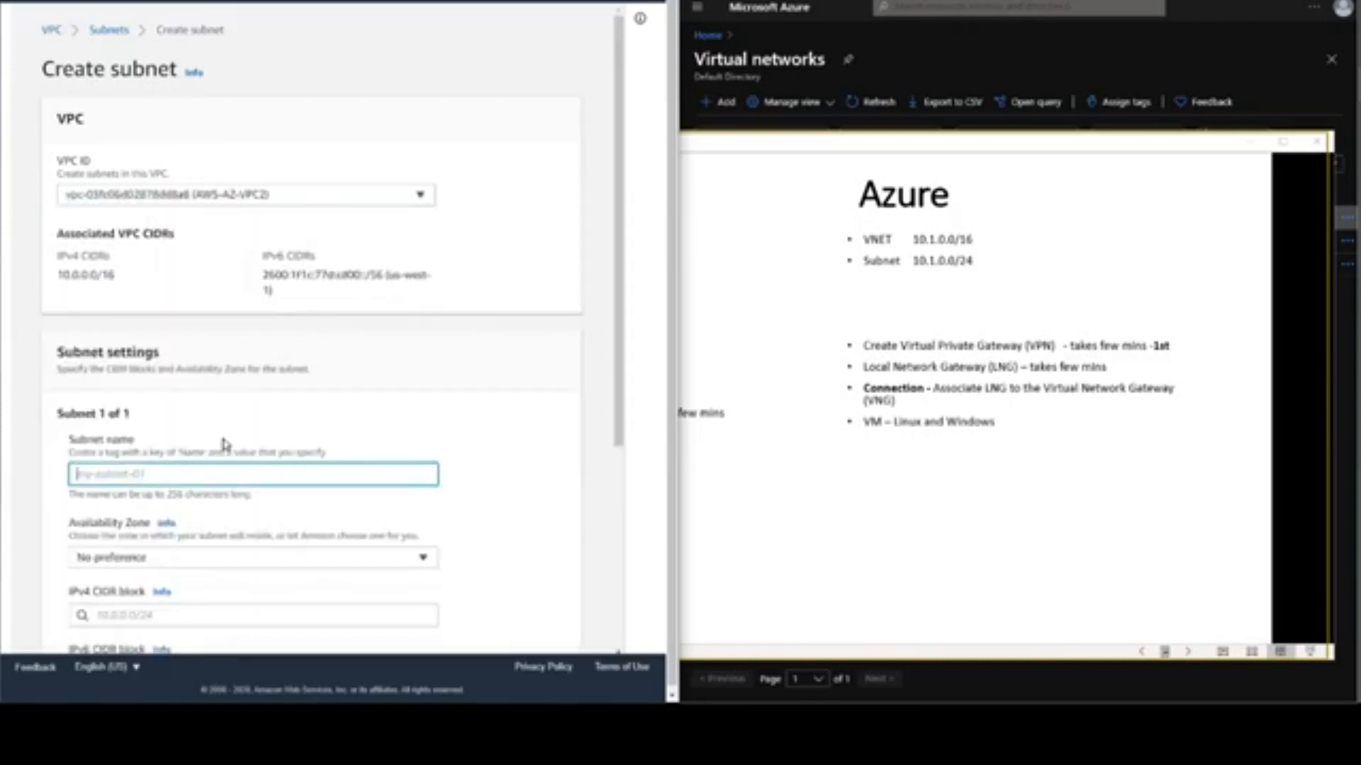
type("AWS-AZ-")
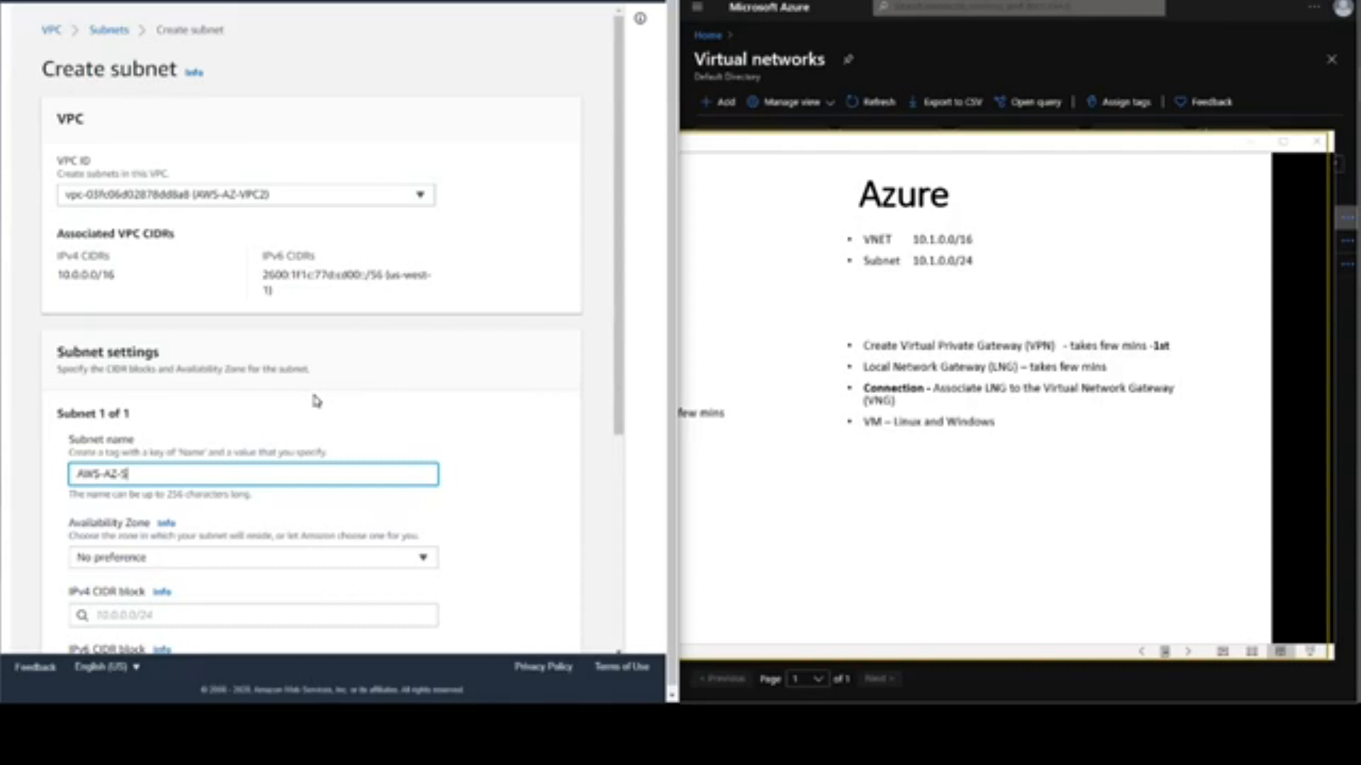
type("Sub2")
- Place the subnet in us-west-1a with IPv4 range 10.0.0.0/24 and create it
scroll(177, 563, "down", 1)
scroll(177, 569, "down", 3)
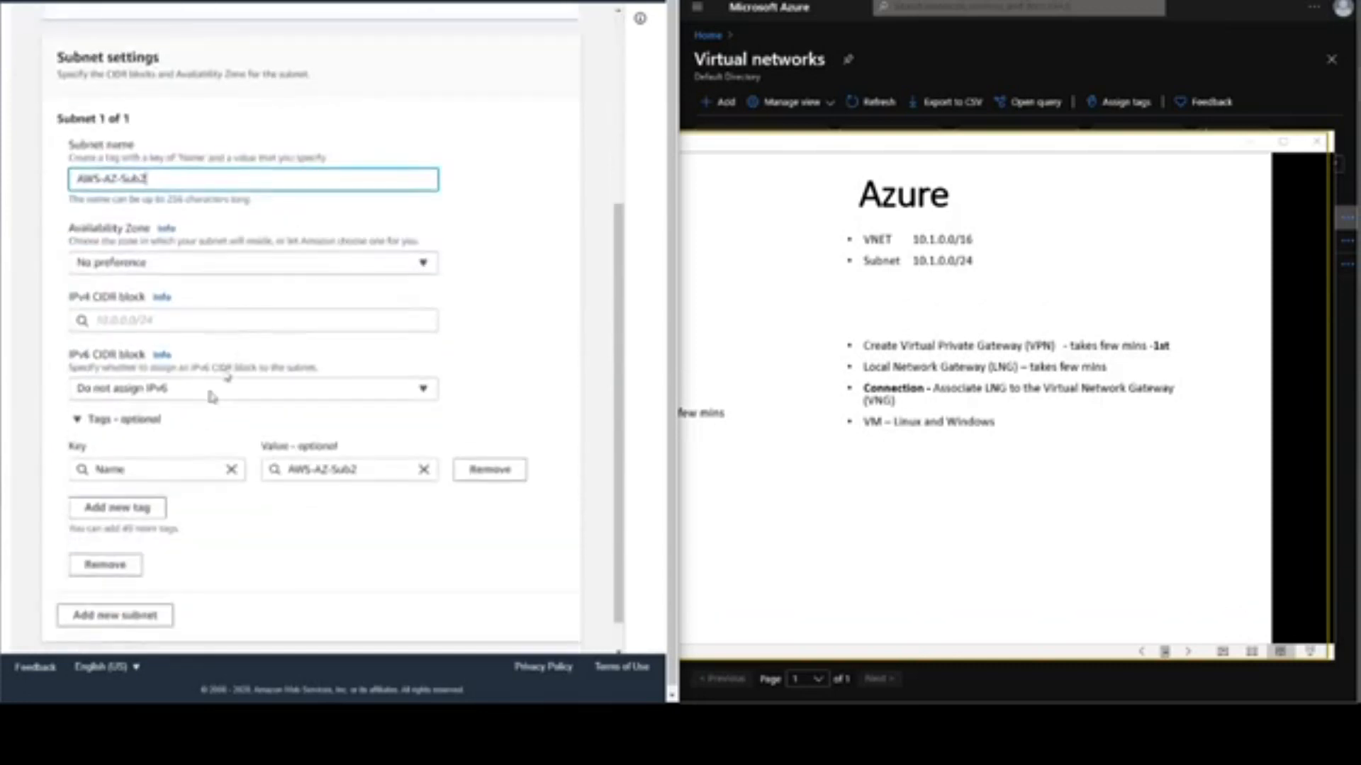
left_click(240, 266)
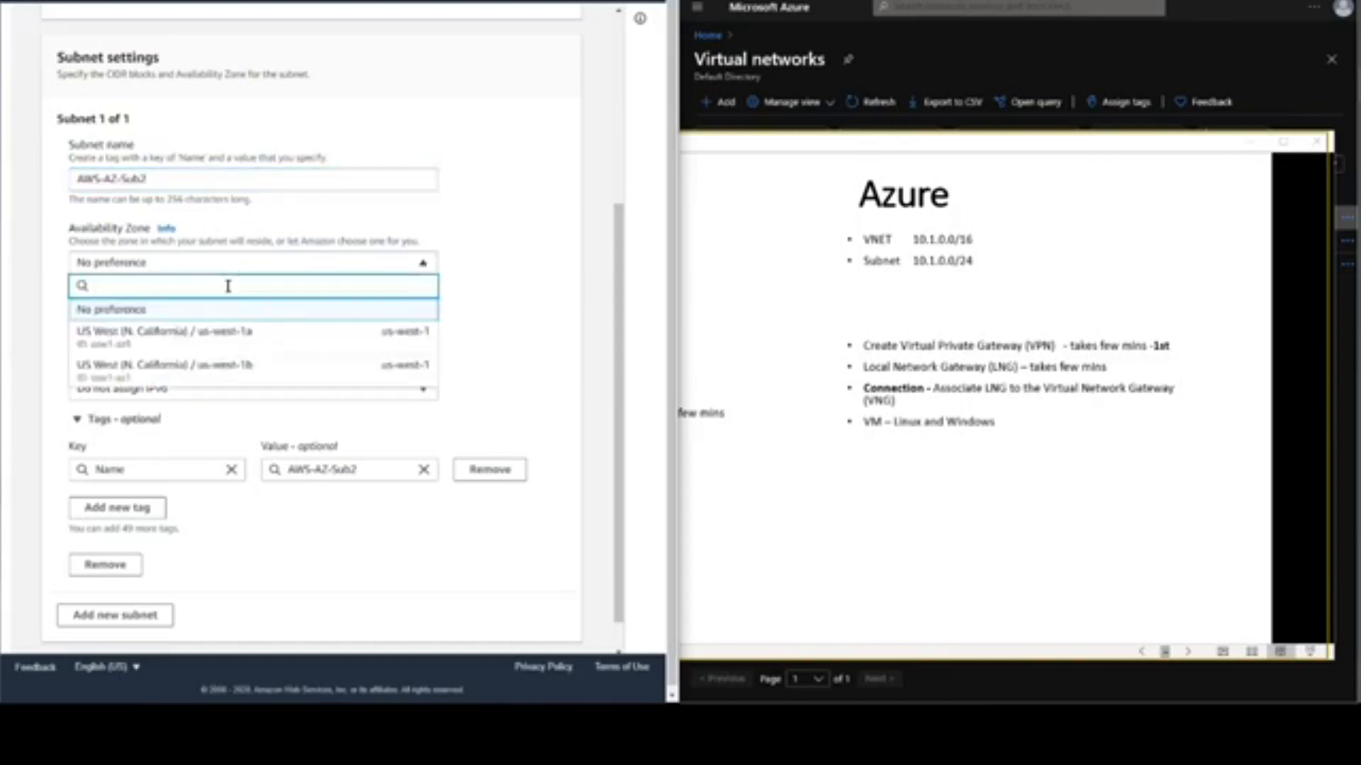
left_click(217, 337)
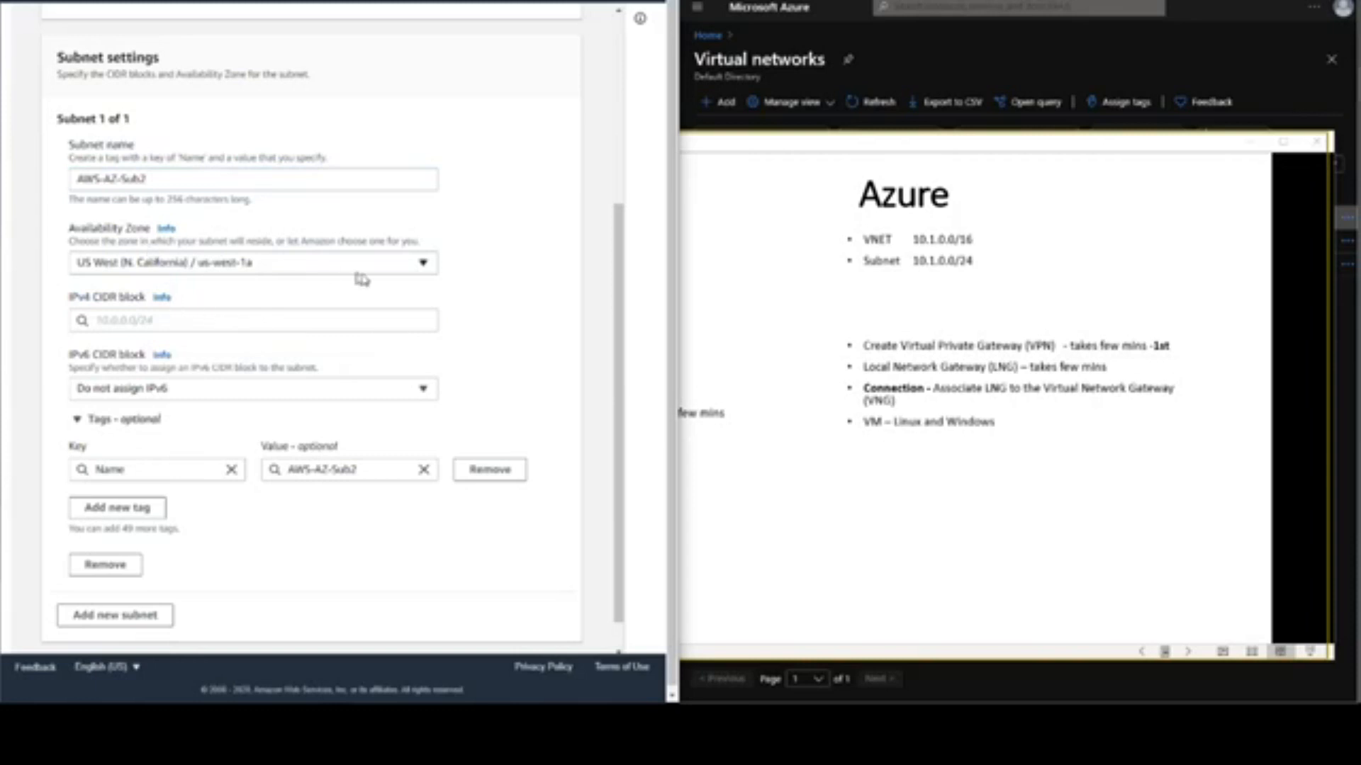
left_click(176, 323)
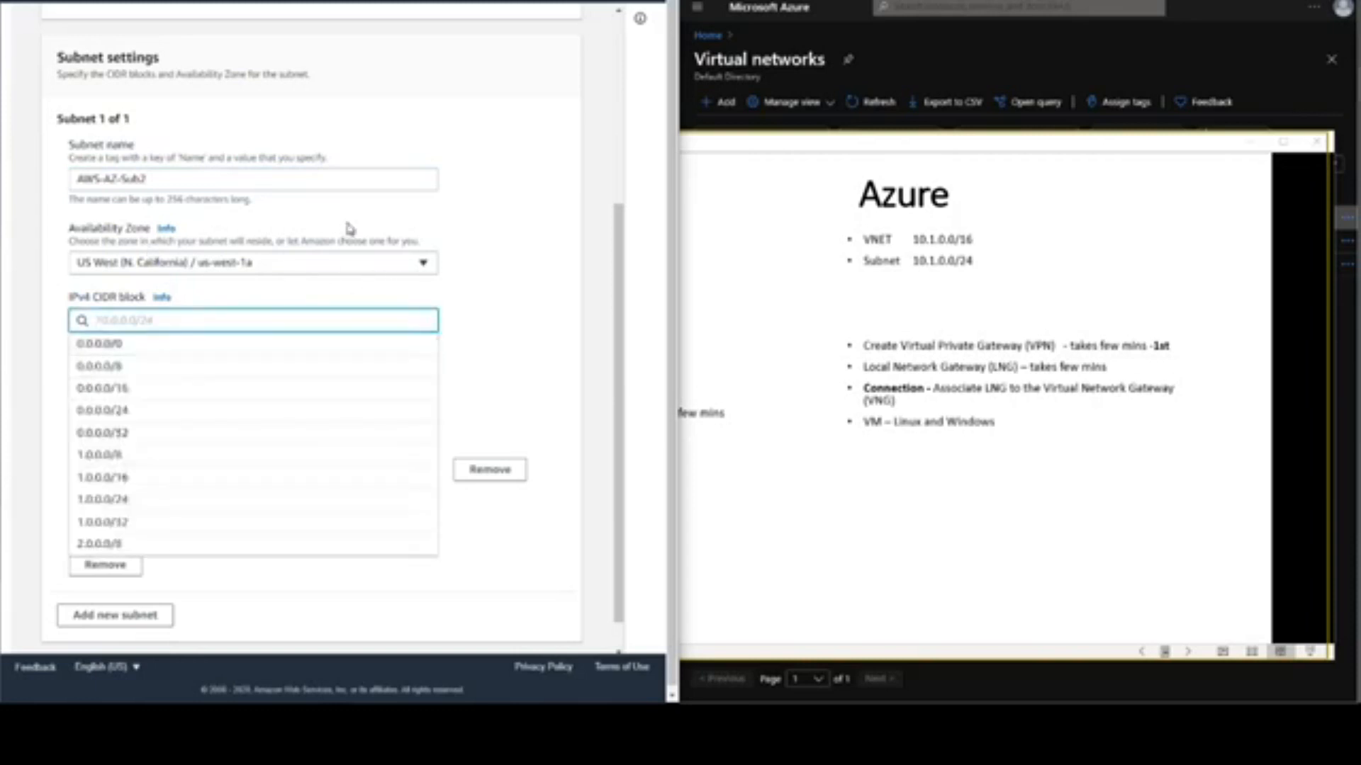
type("10")
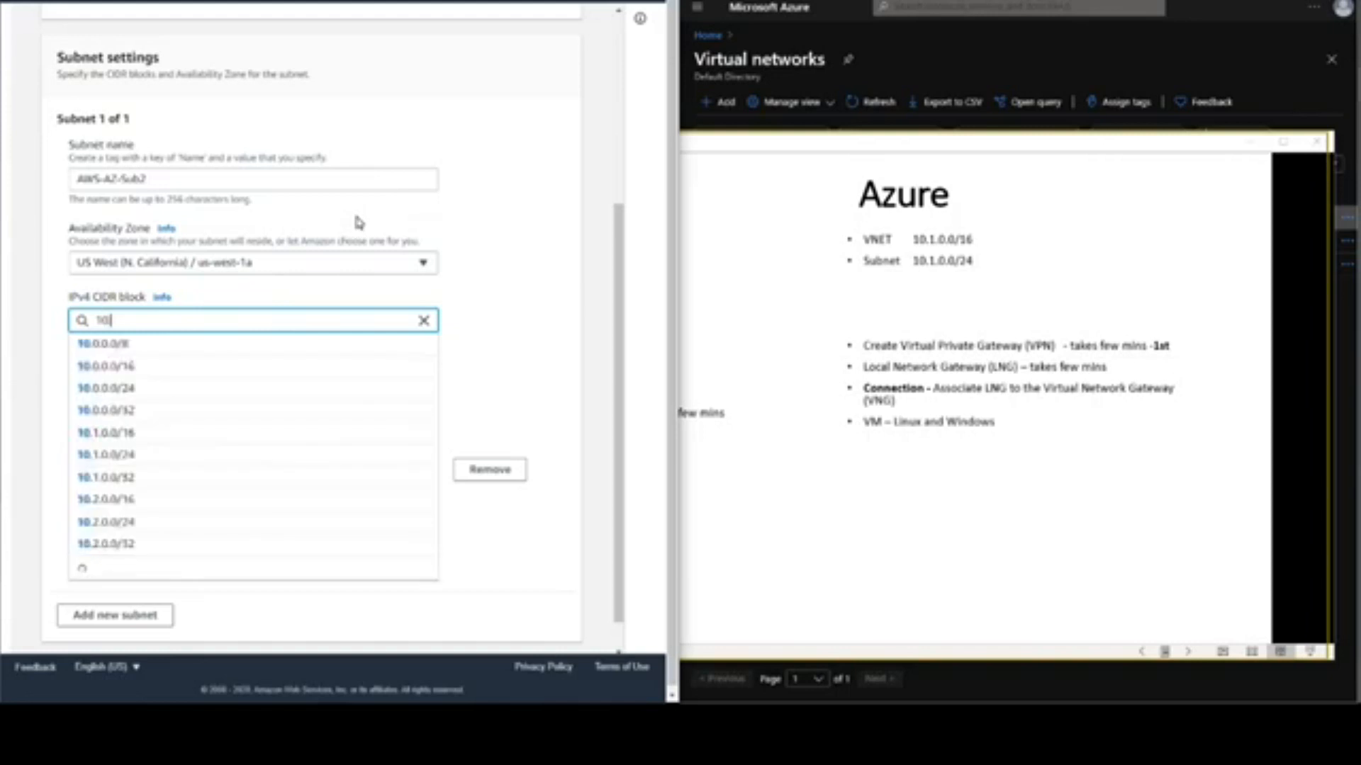
type(".0.0.0/24")
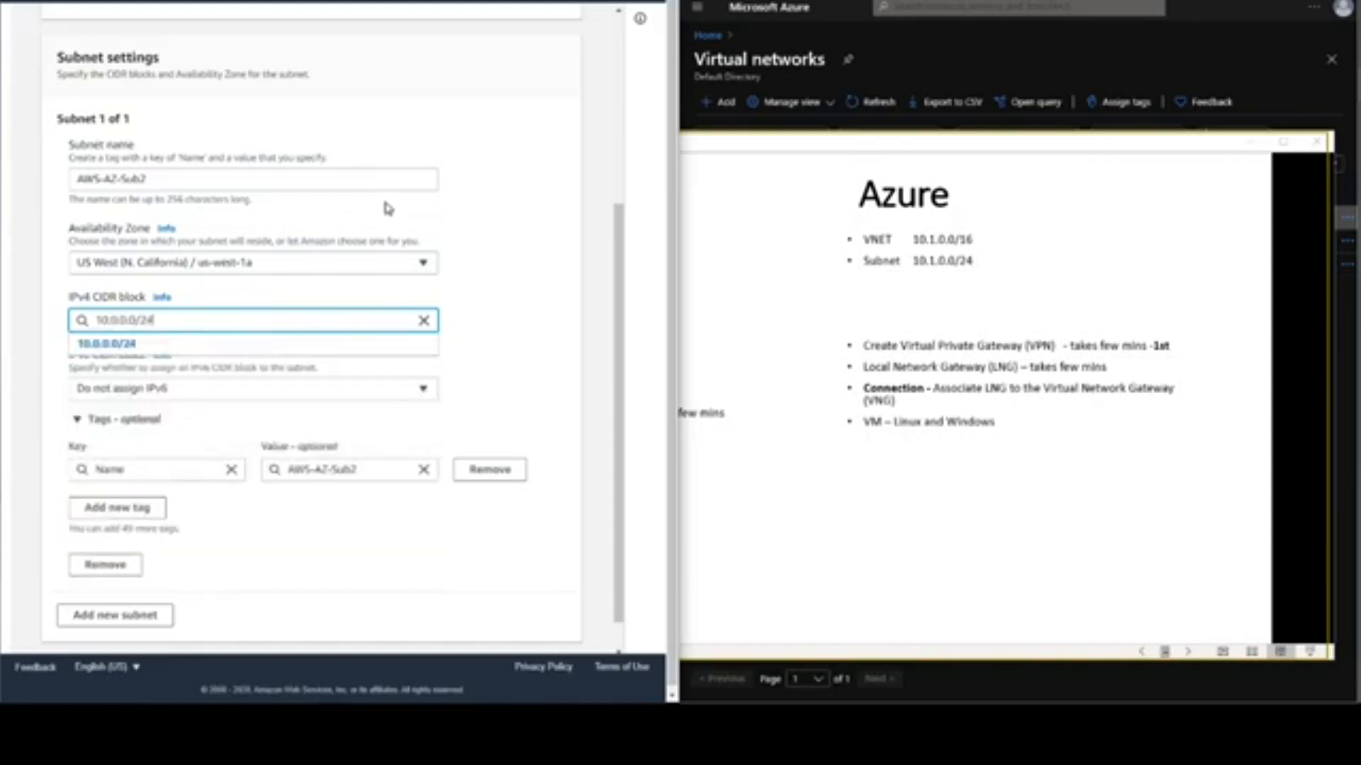
left_click(507, 383)
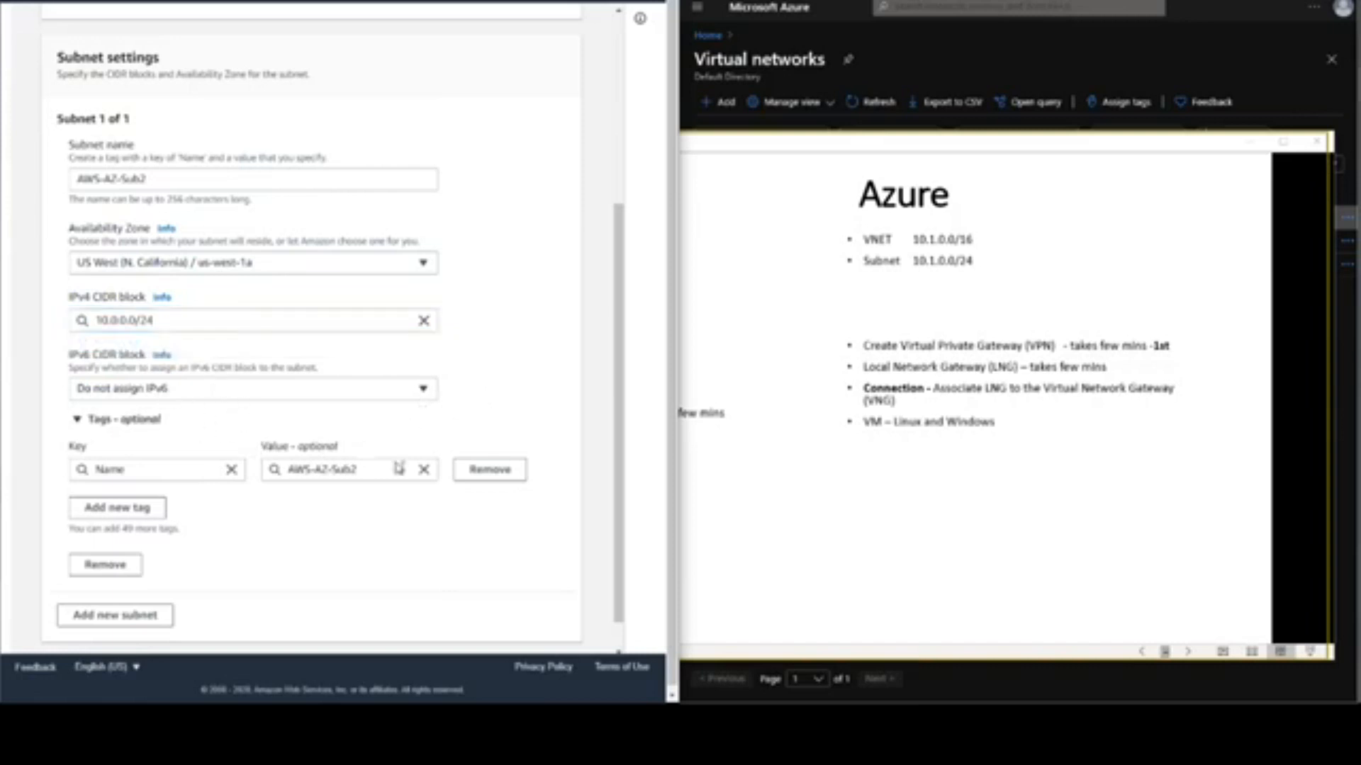
scroll(432, 524, "down", 1)
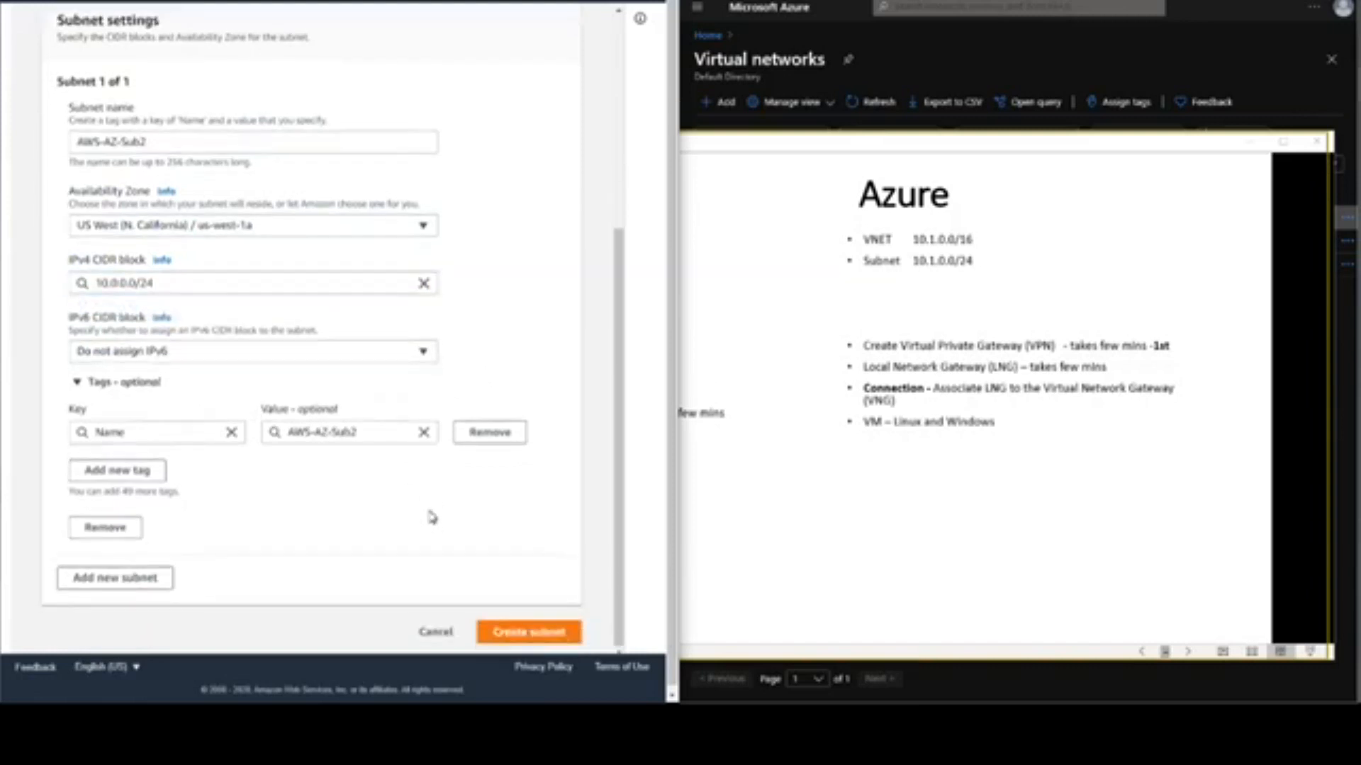
left_click(506, 634)
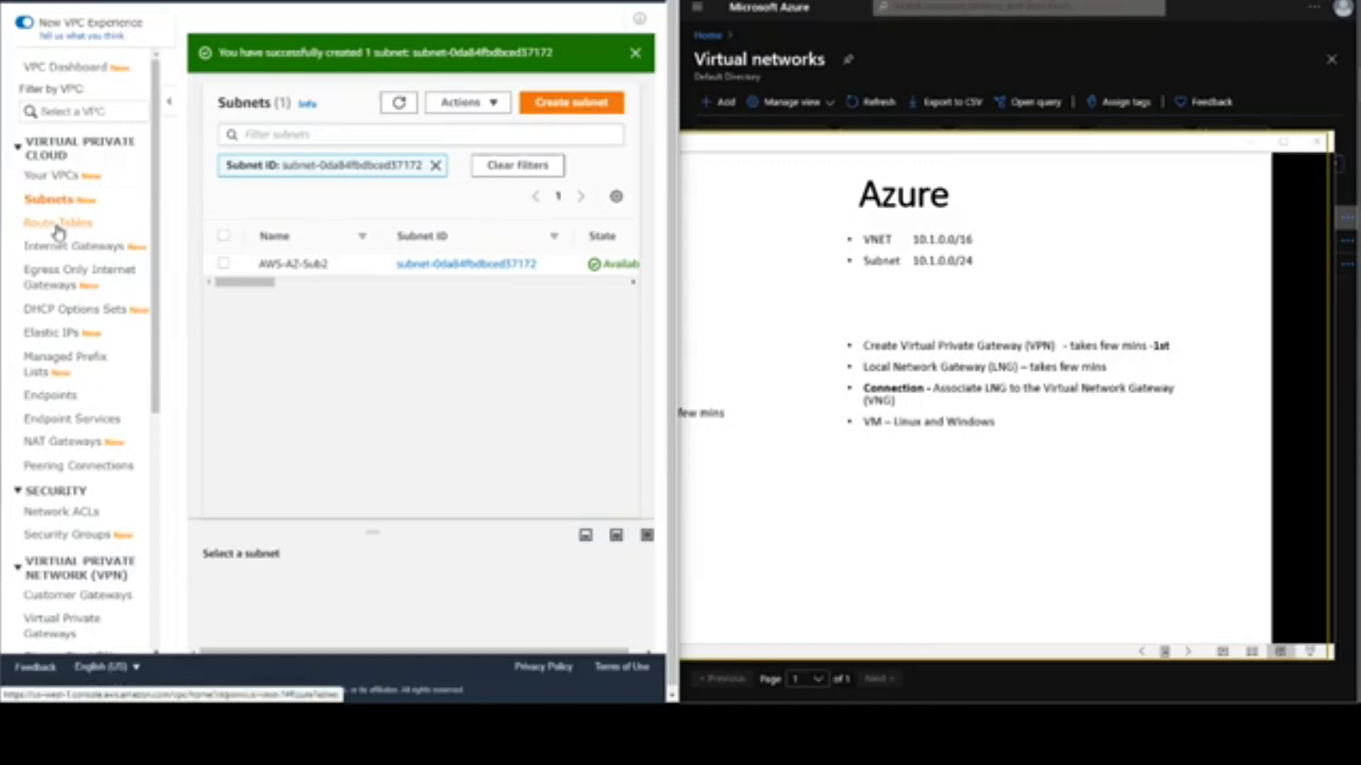
- Create route table AWS-AZ-RT2 for VPC vpc-03fc06d02878dd8a8 (AWS-AZ-VPC2)
left_click(57, 226)
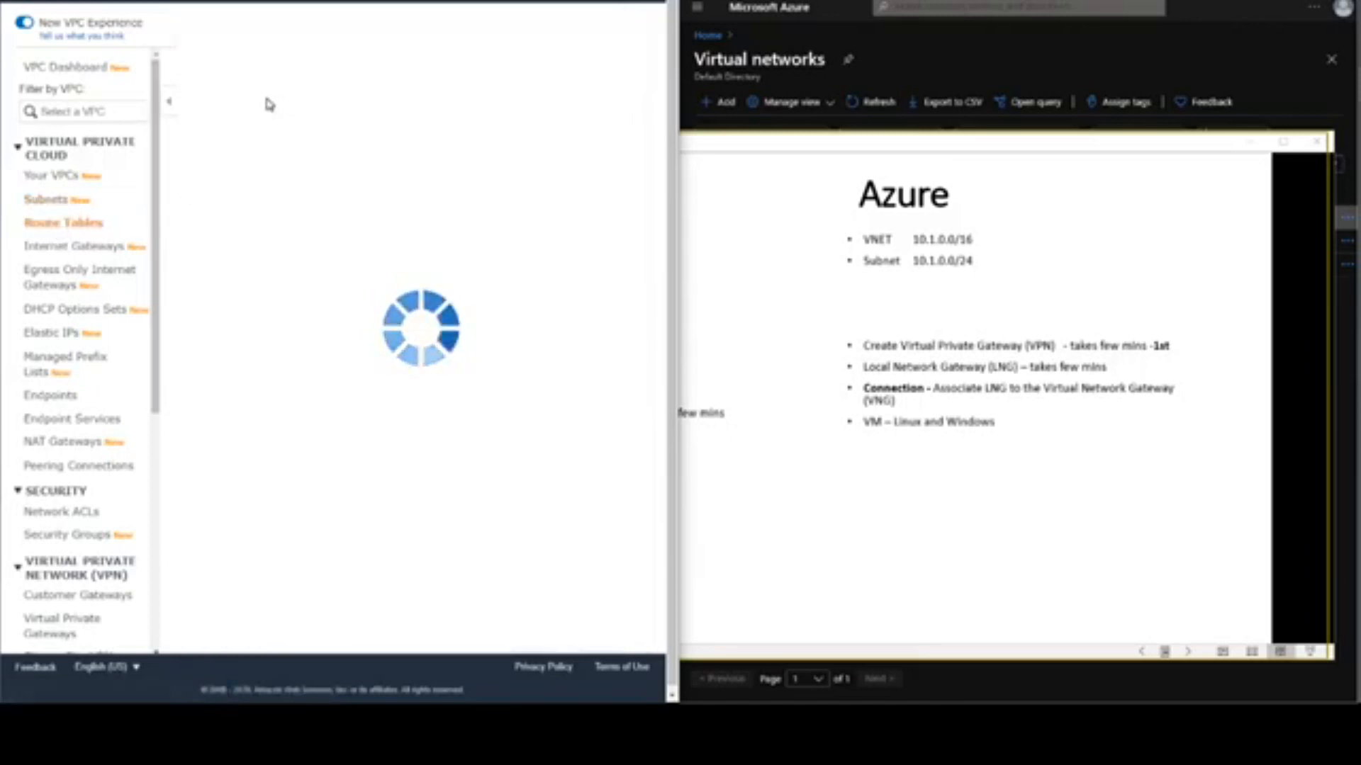
left_click(259, 36)
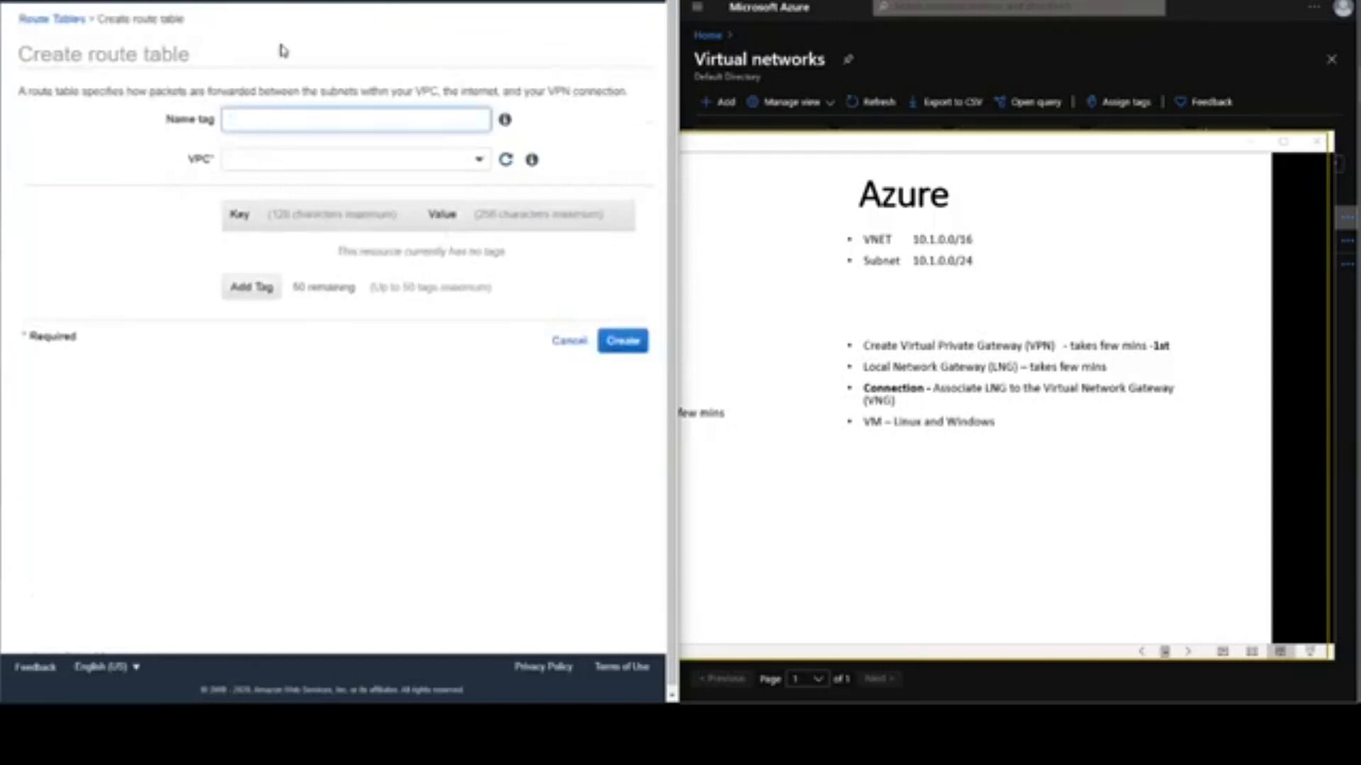
type("AWS-AZ-RT2")
left_click(480, 161)
left_click(400, 224)
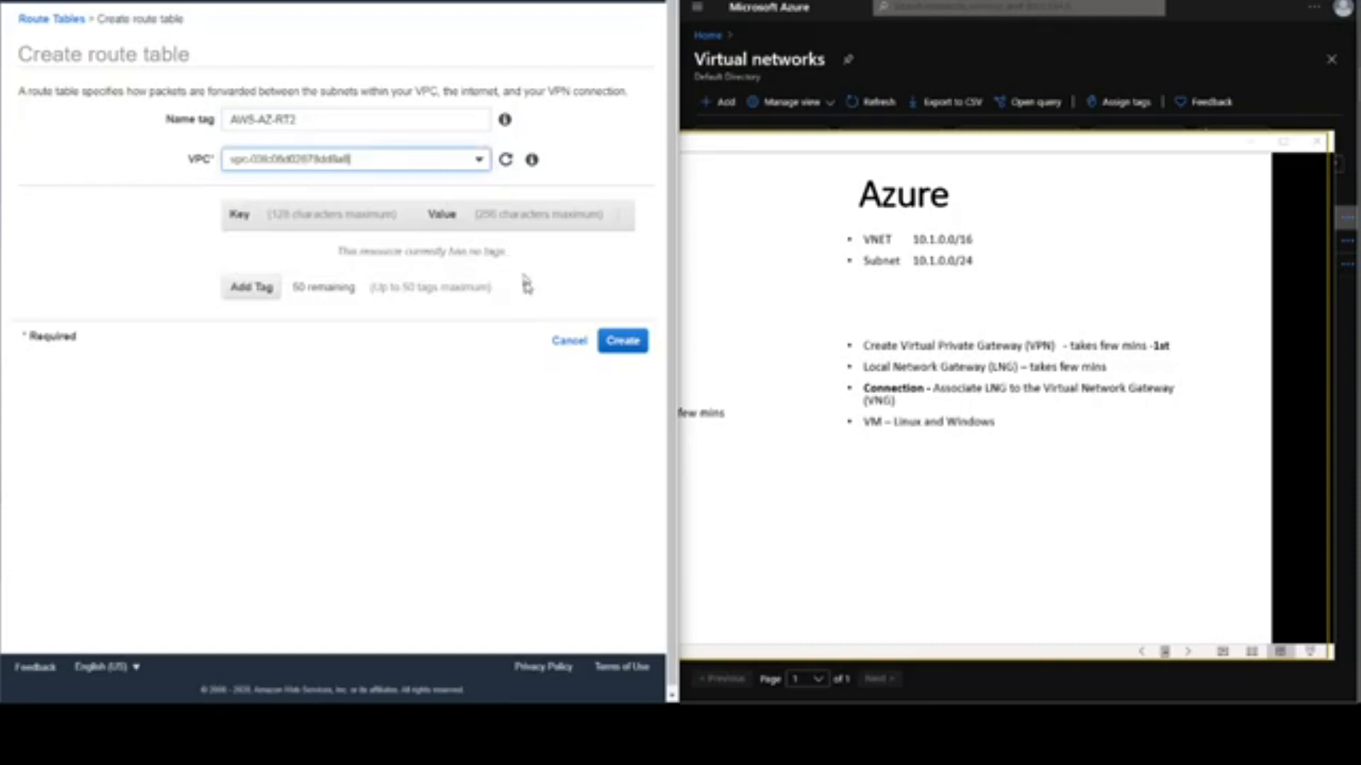
left_click(623, 341)
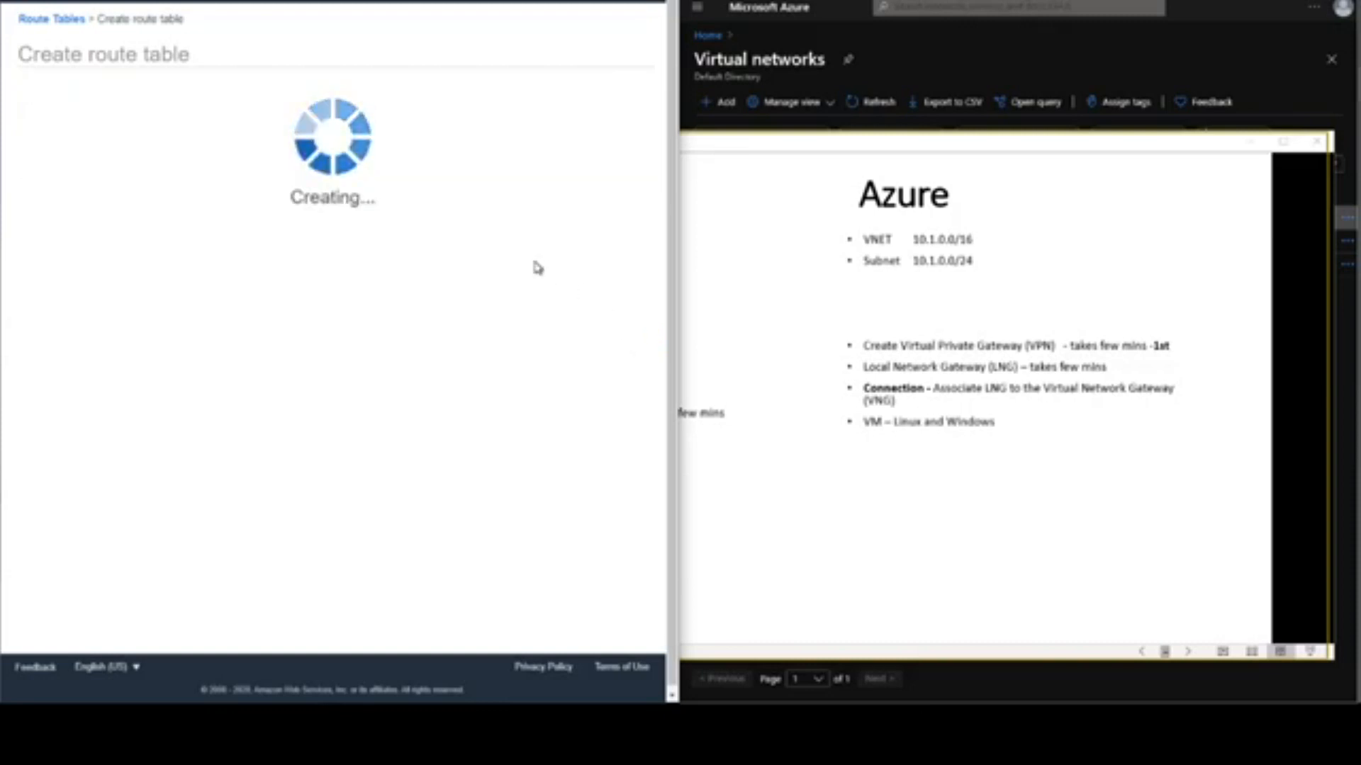
left_click(625, 193)
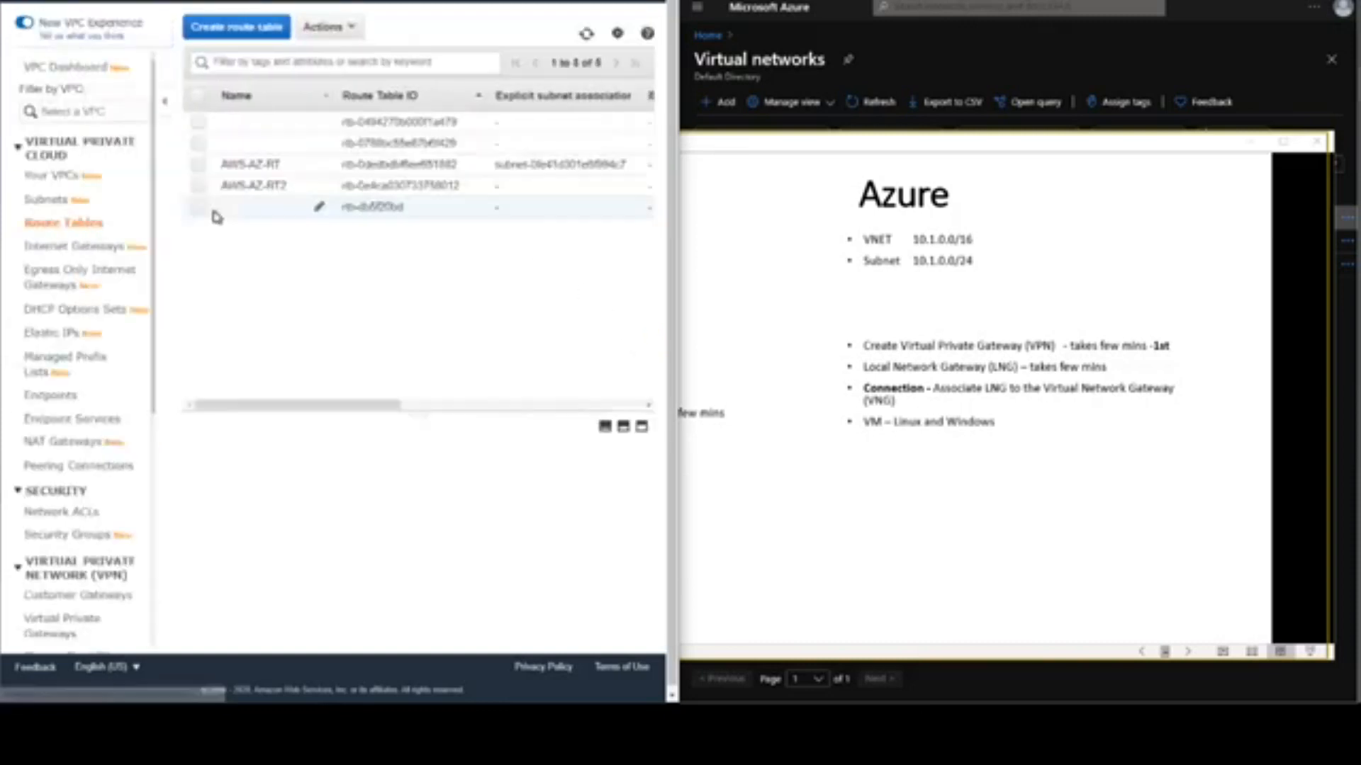
left_click(69, 249)
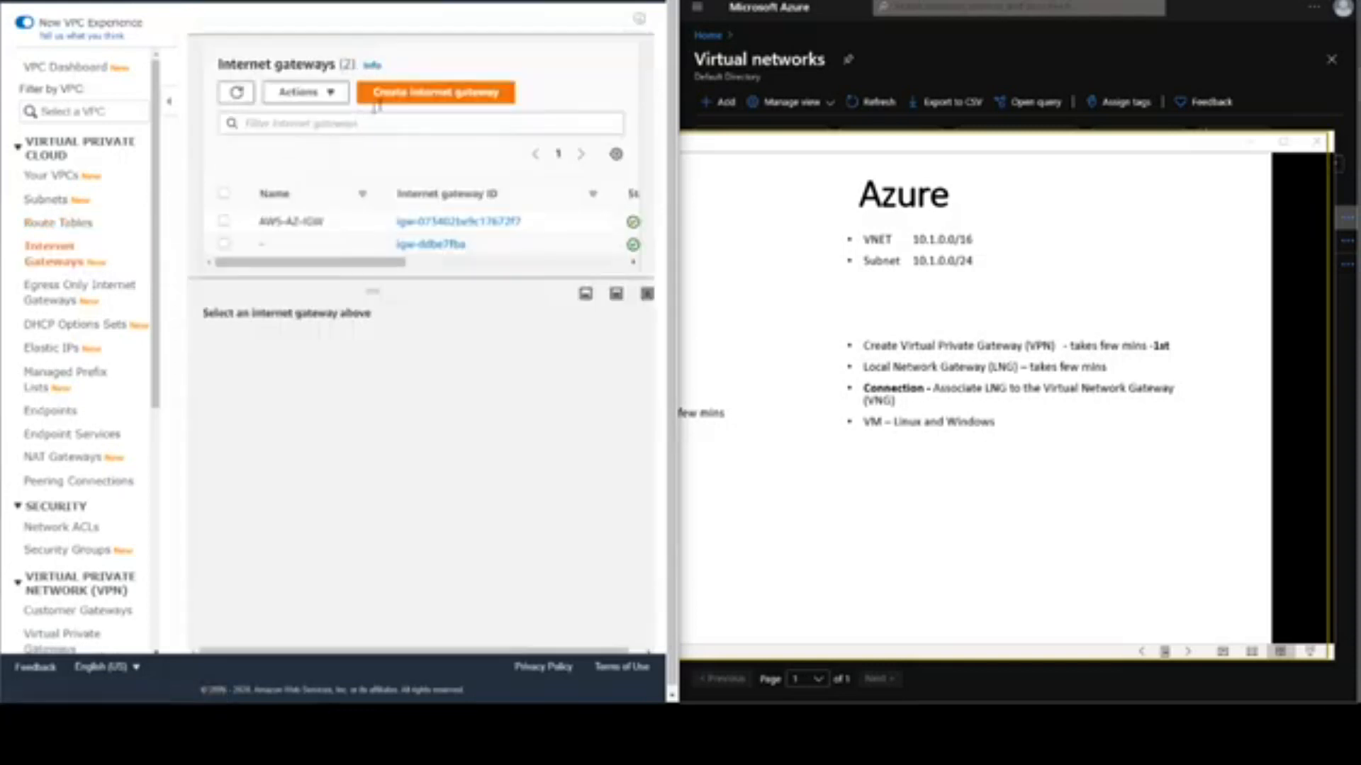
- Create an internet gateway with Name tag AWS-AZ-IGW2
left_click(409, 98)
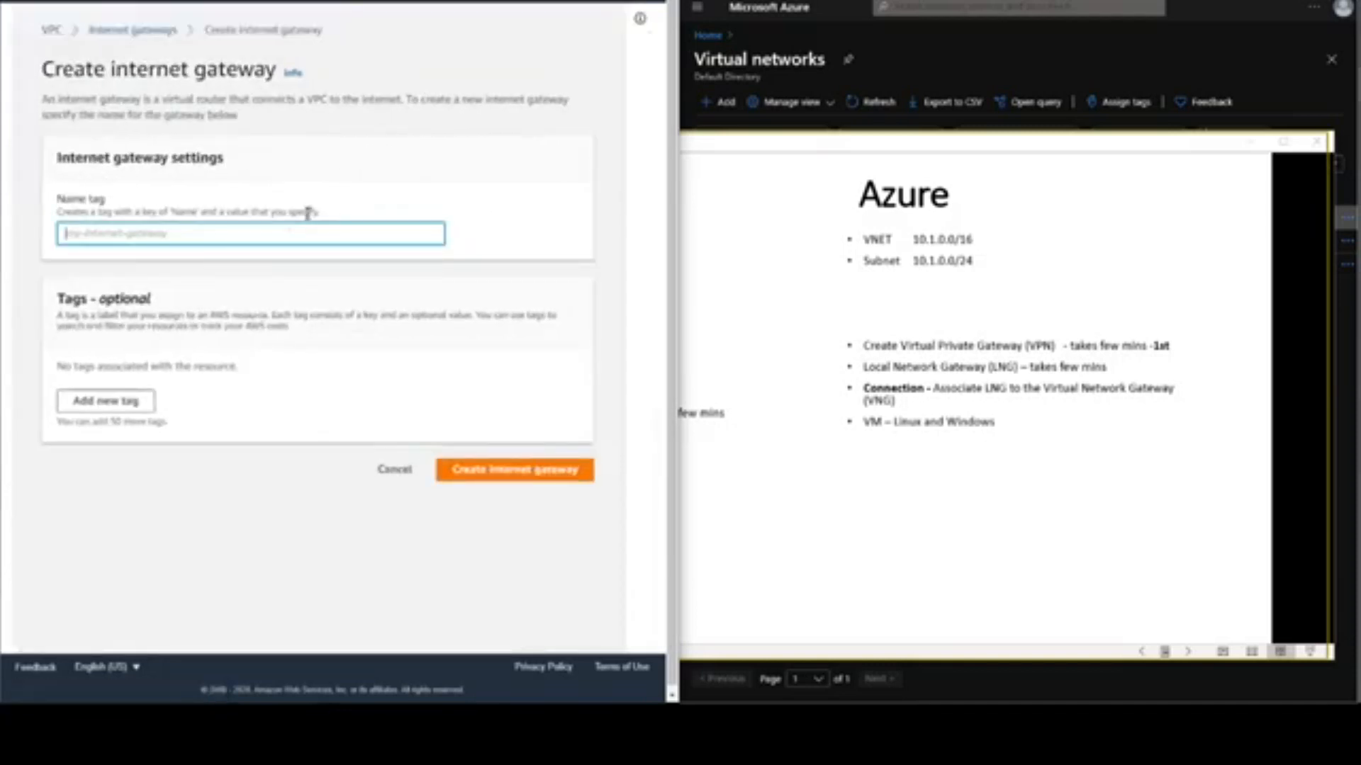
type("AWS-")
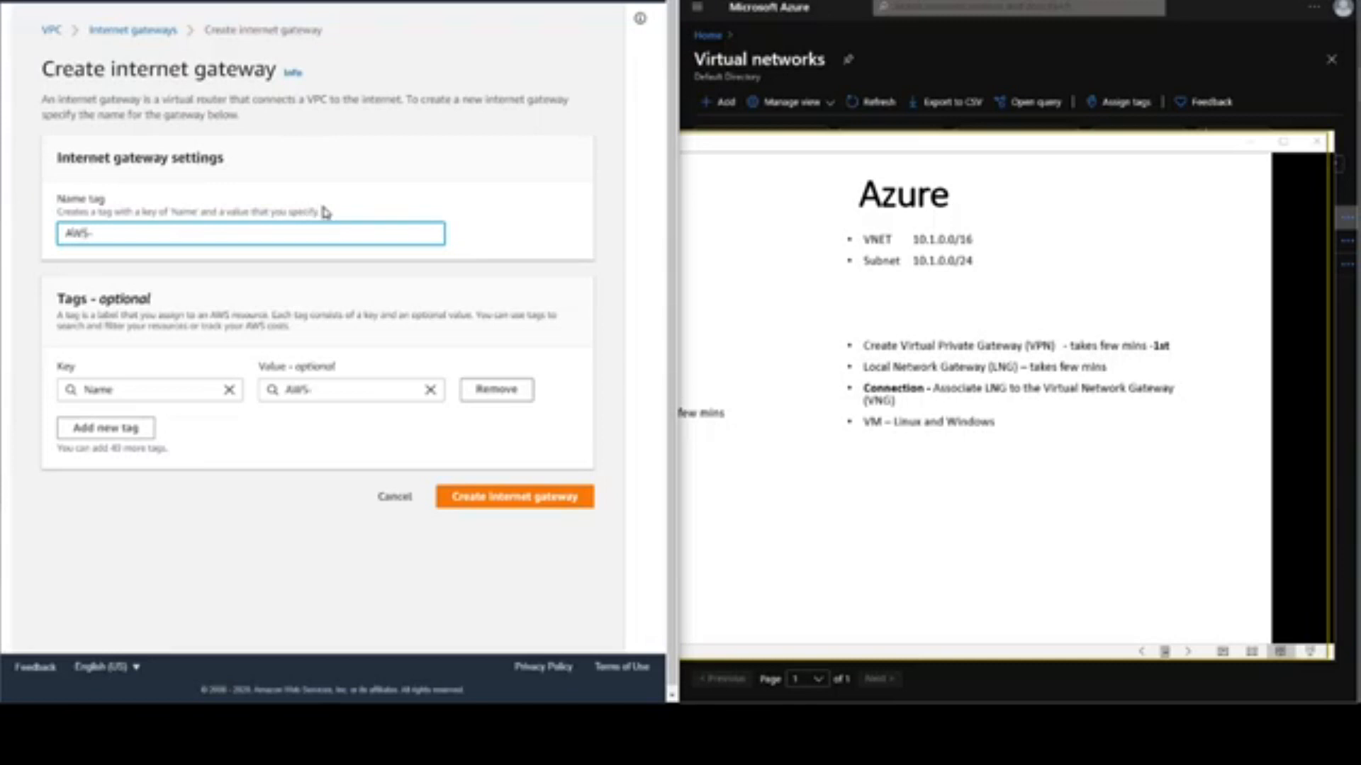
type("AZ-IGW2")
left_click(504, 506)
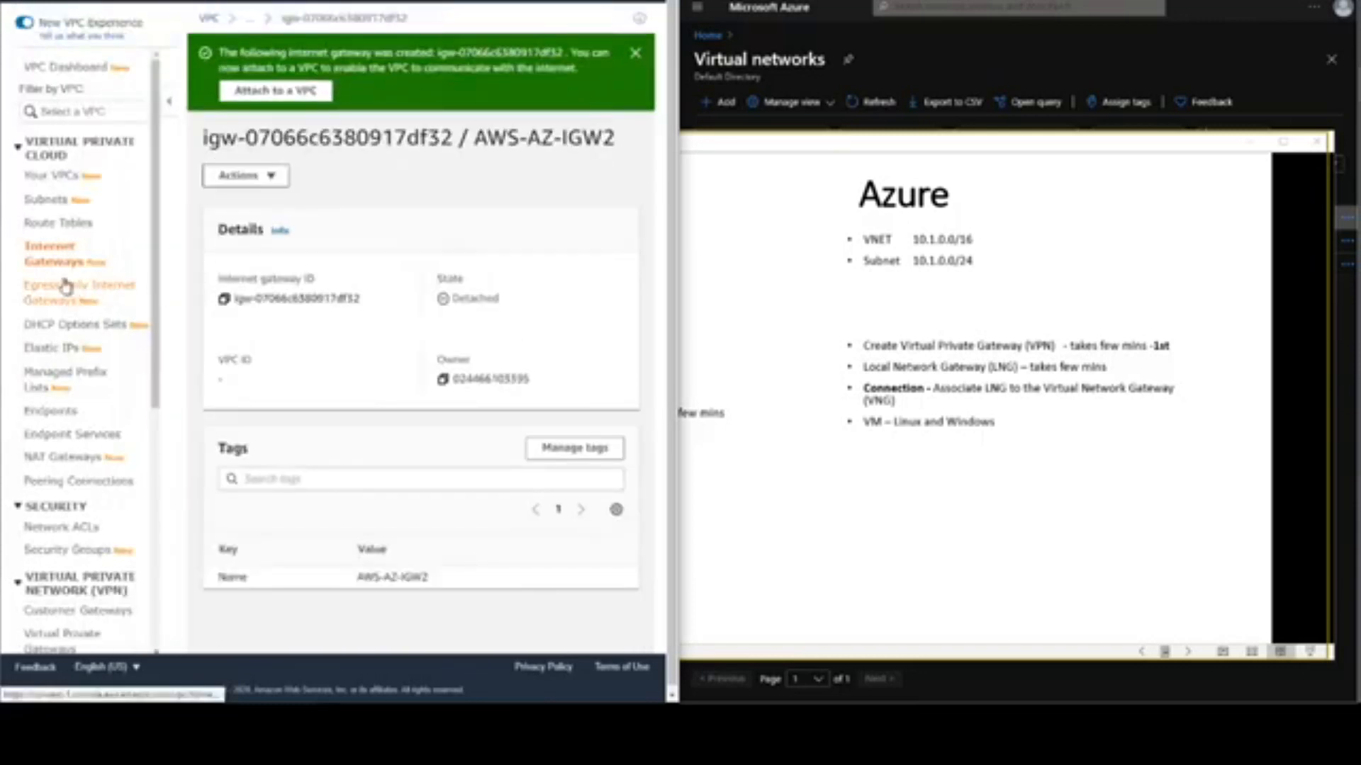
- Attach internet gateway AWS-AZ-IGW2 to VPC AWS-AZ-VPC2
left_click(242, 92)
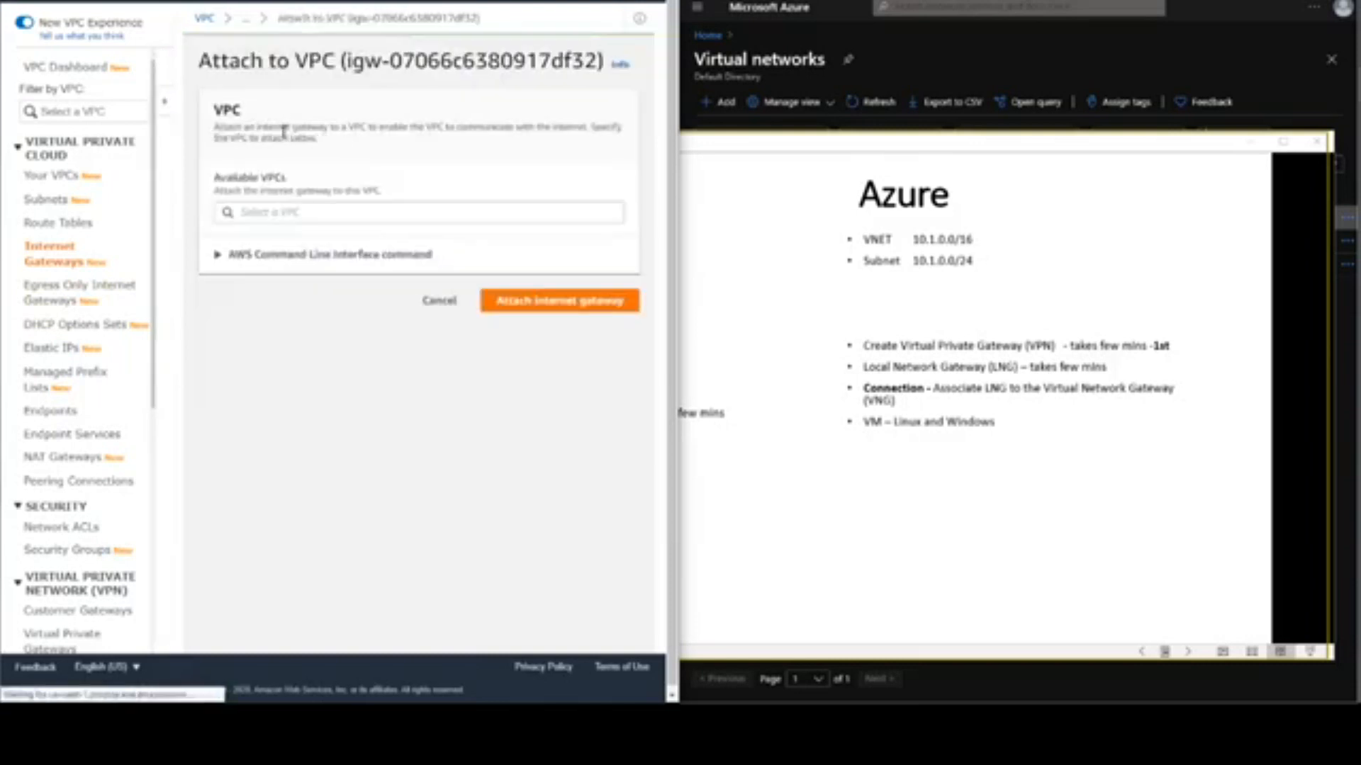
left_click(210, 209)
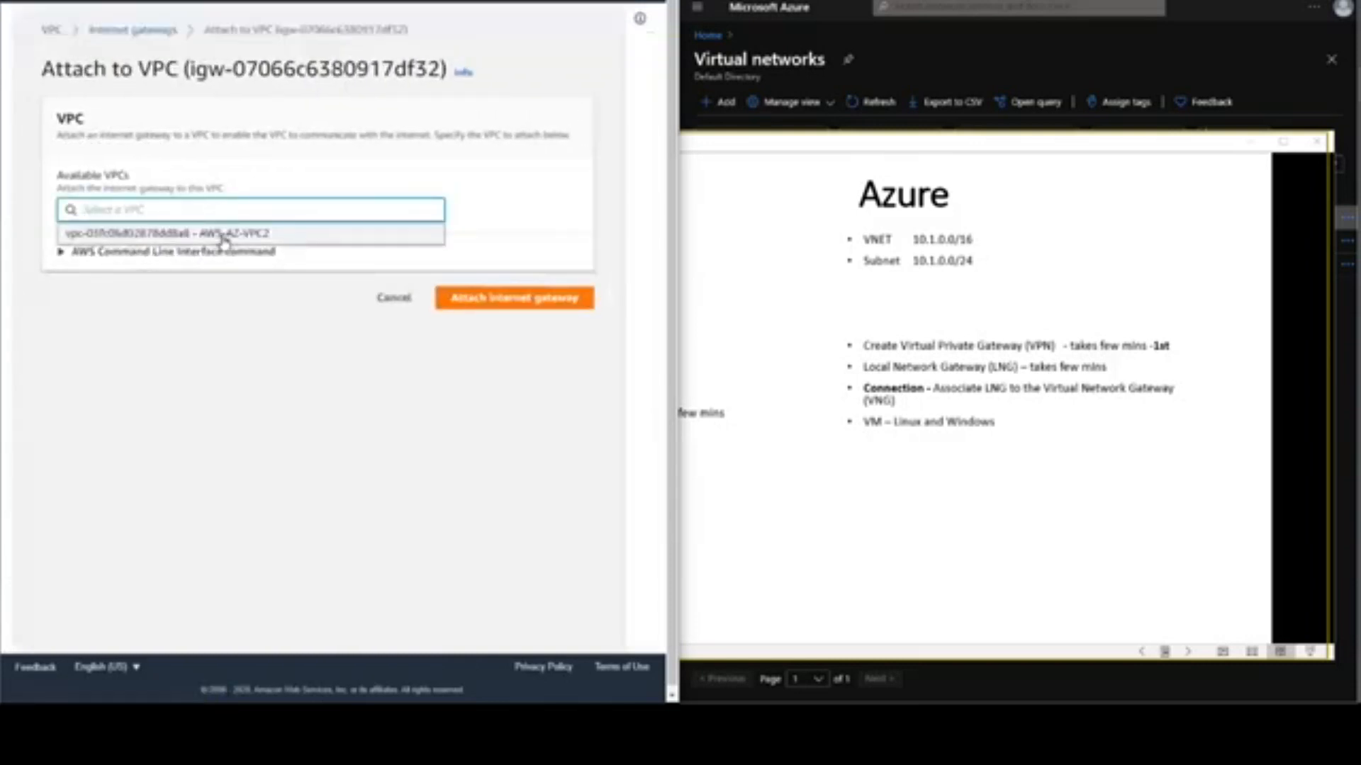
left_click(223, 235)
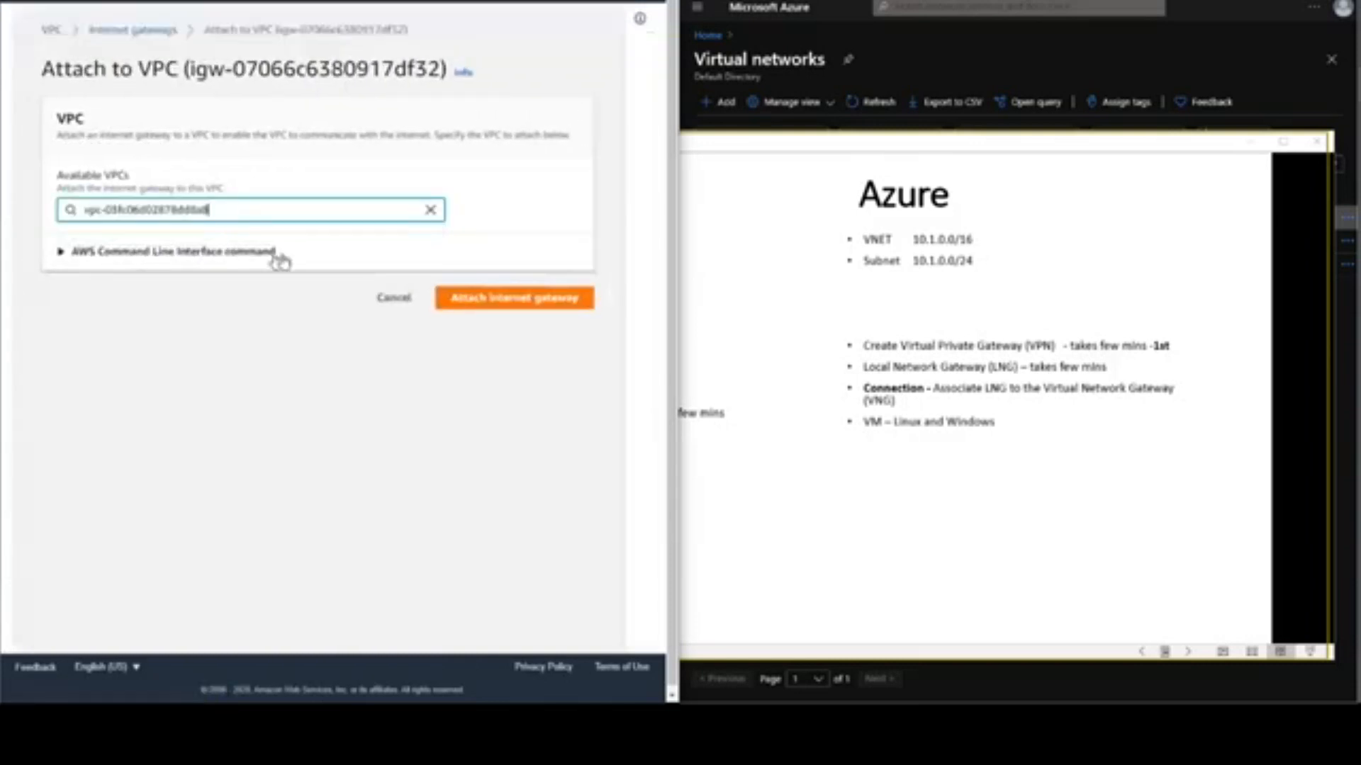
left_click(507, 307)
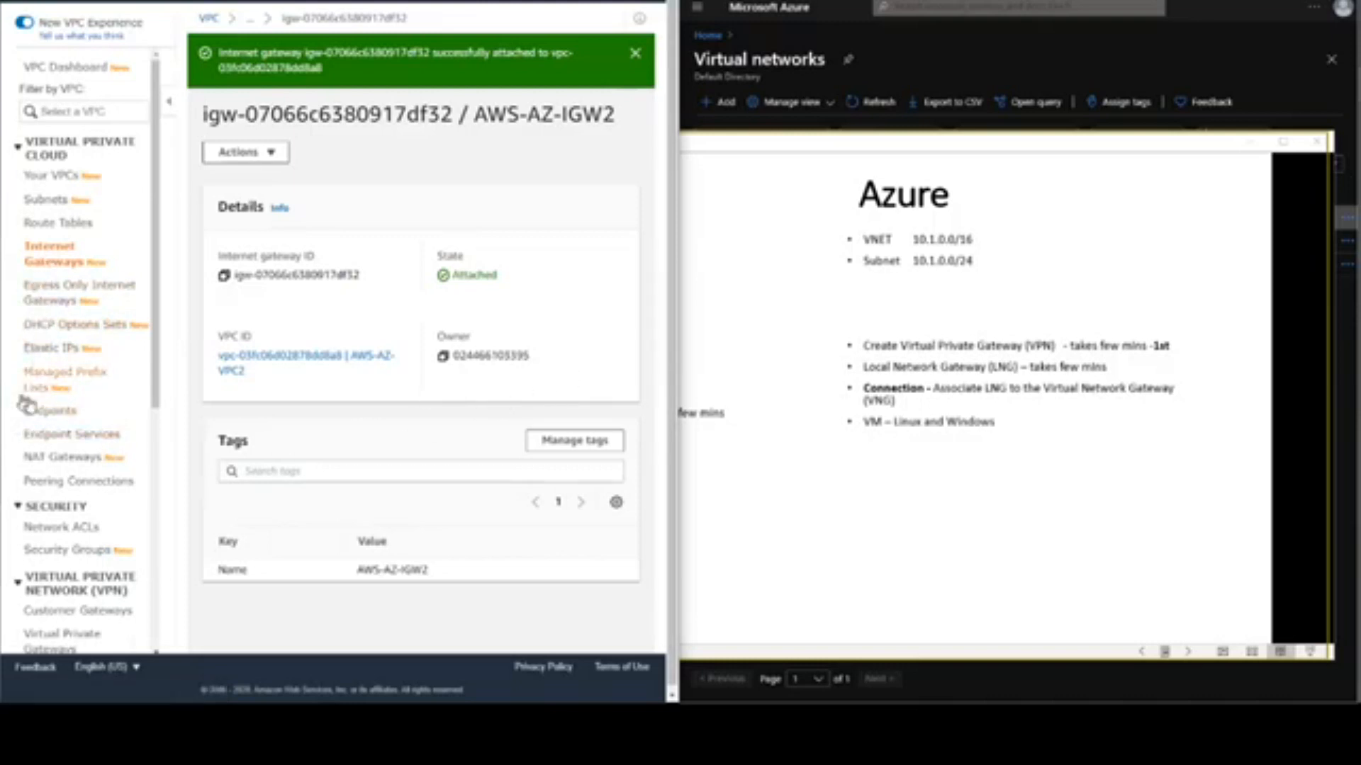
left_click(783, 303)
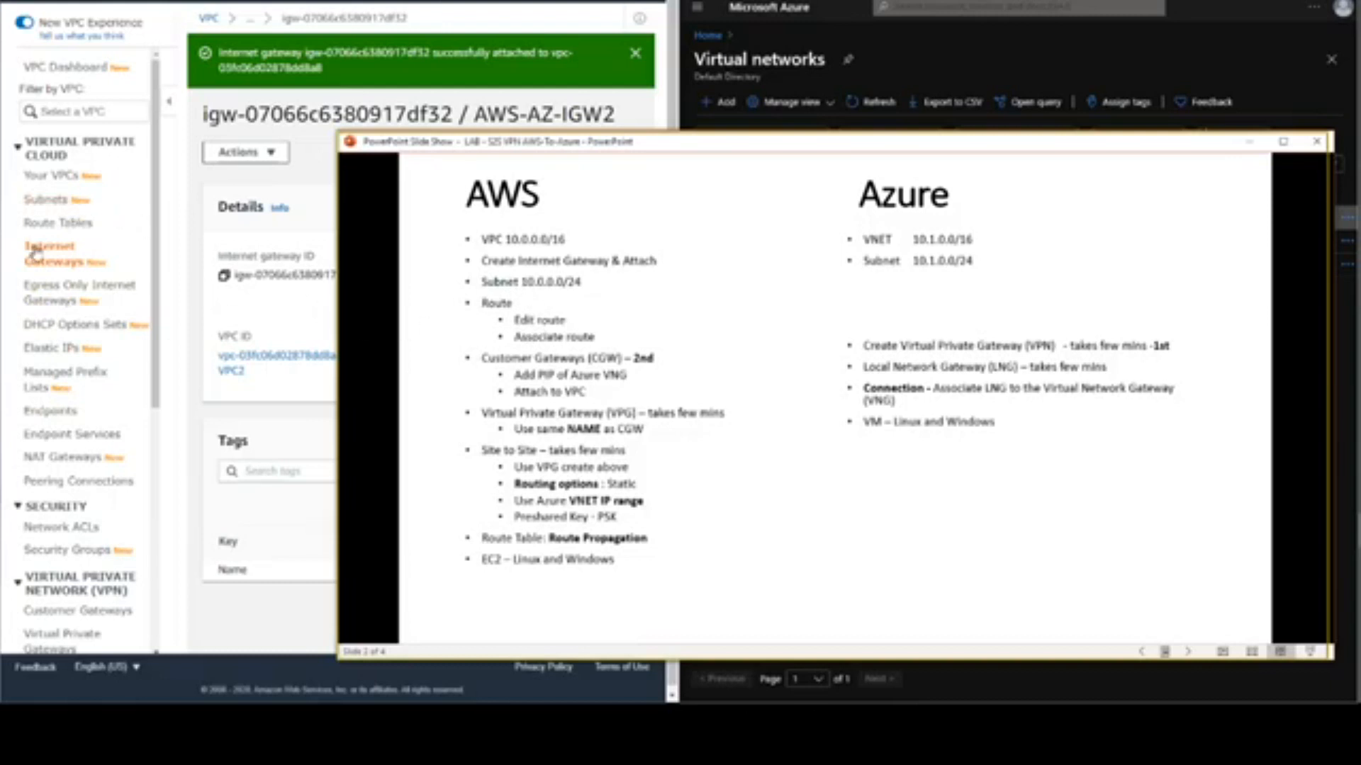
left_click(44, 225)
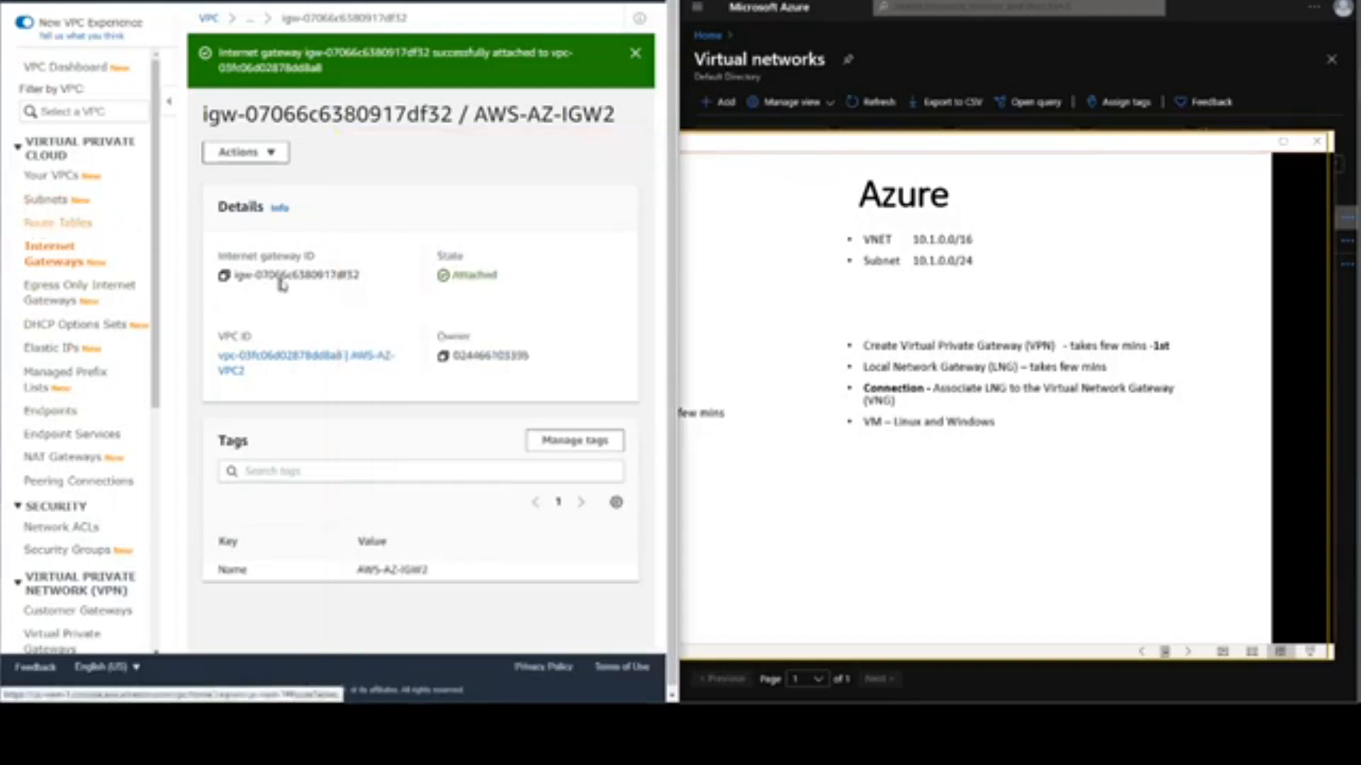
- In AWS-AZ-RT2's routes, add destination 0.0.0.0/0 targeting igw AWS-AZ-IGW2 and save
left_click(202, 186)
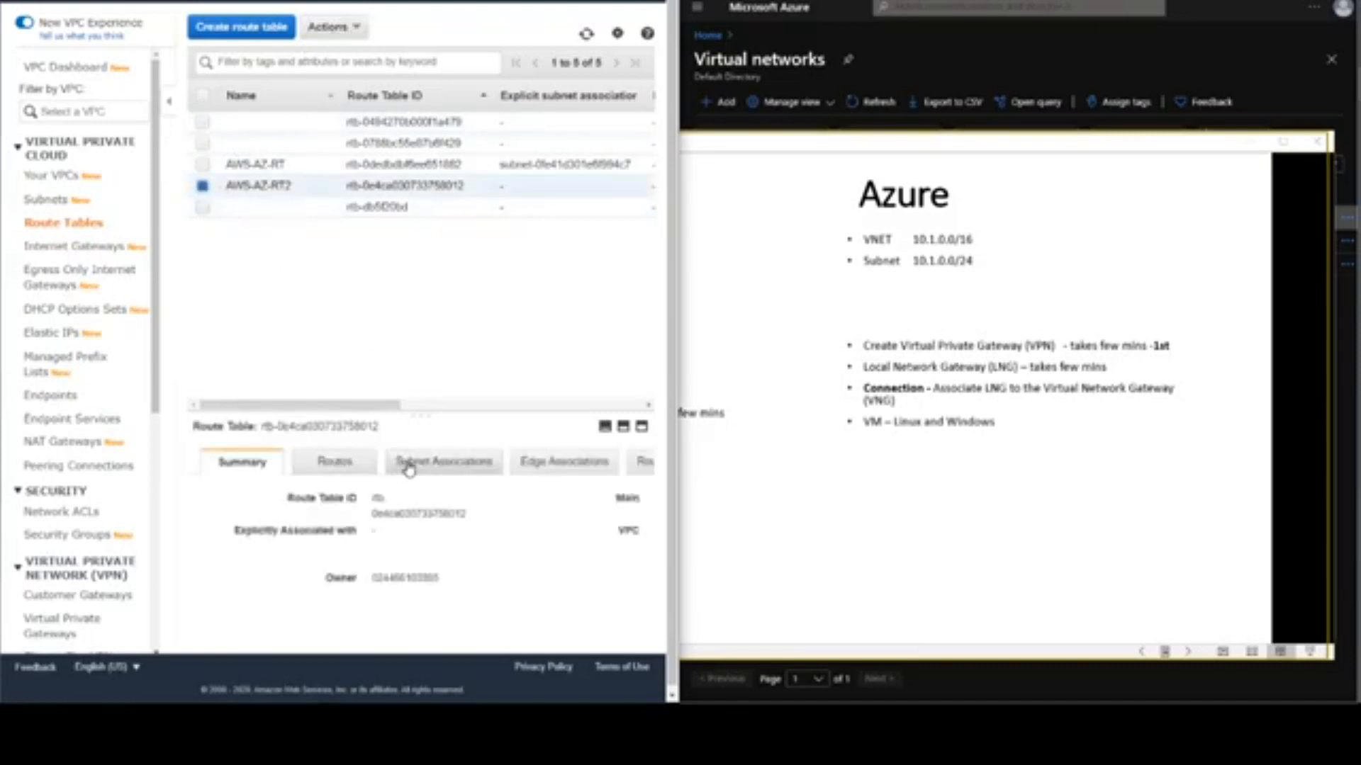
left_click(334, 462)
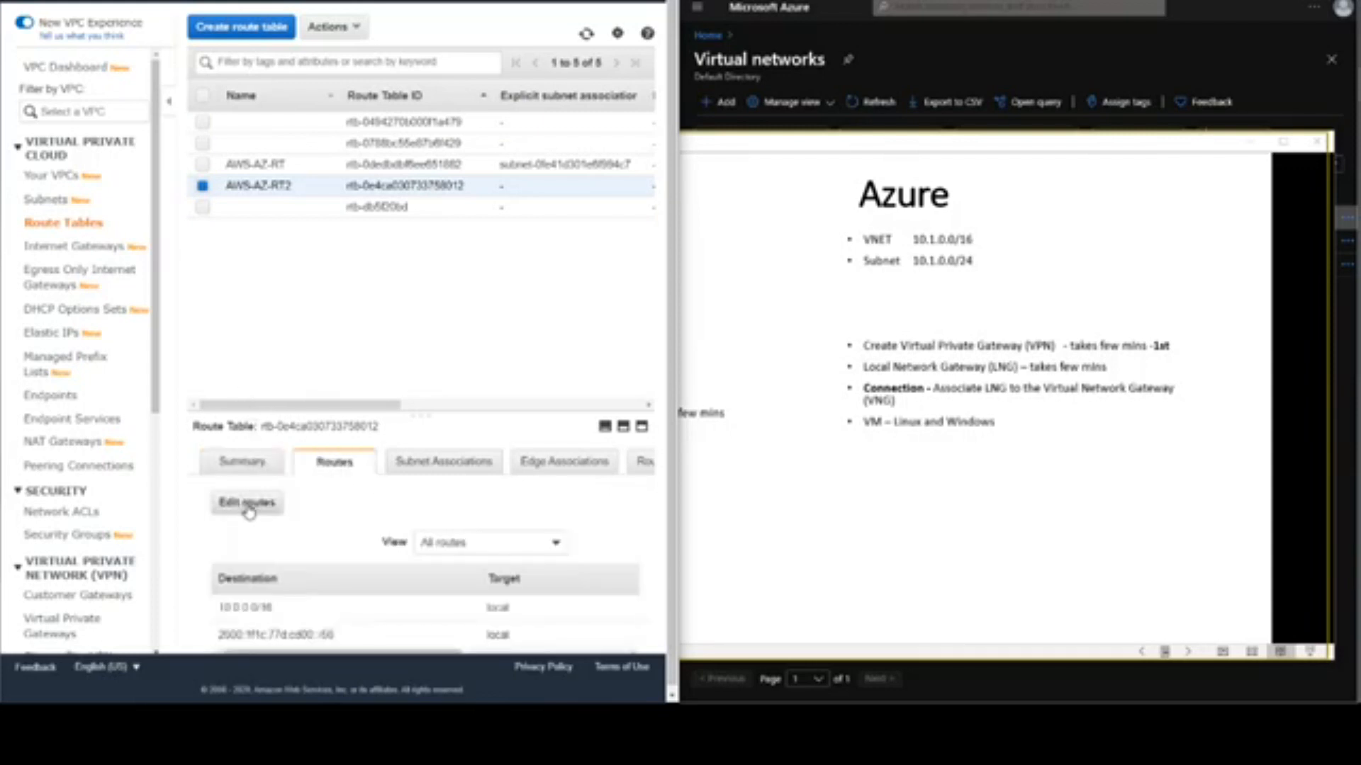
left_click(246, 504)
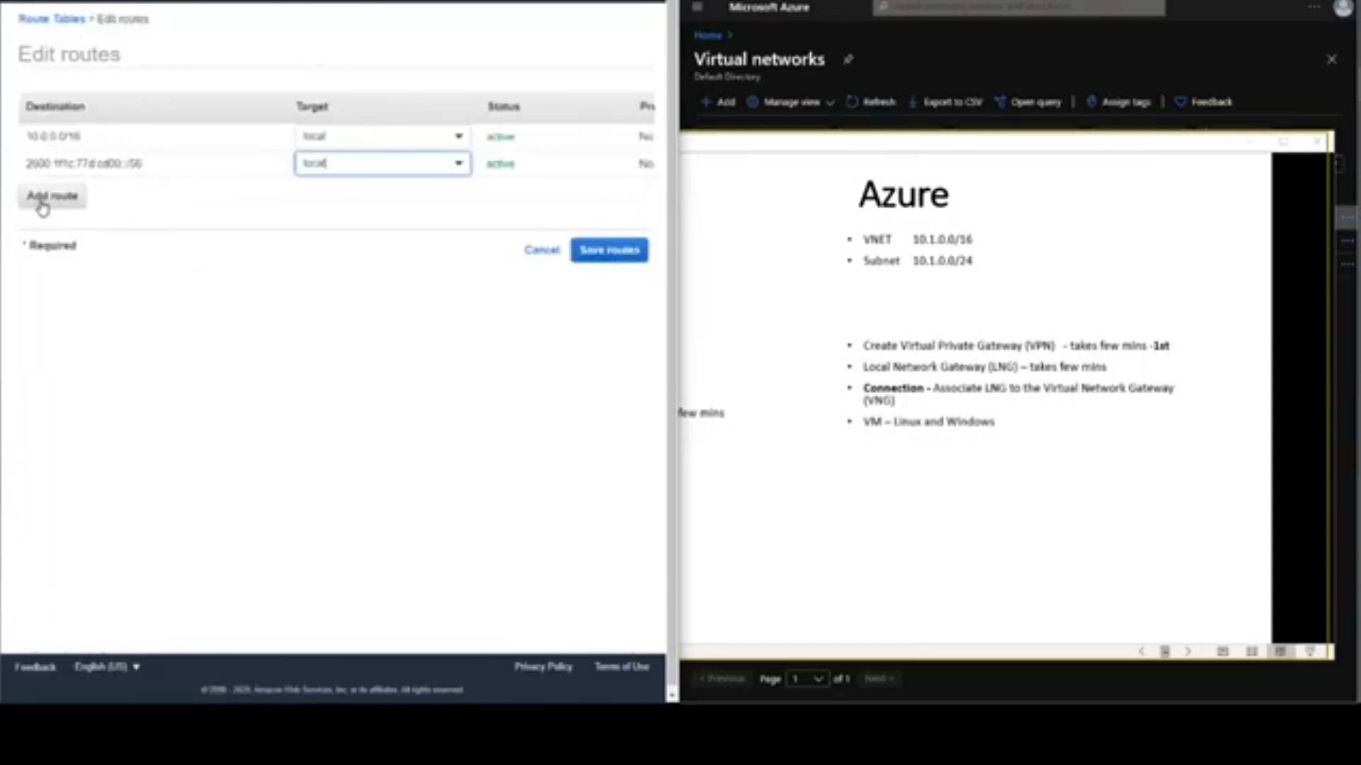
left_click(44, 200)
type("0")
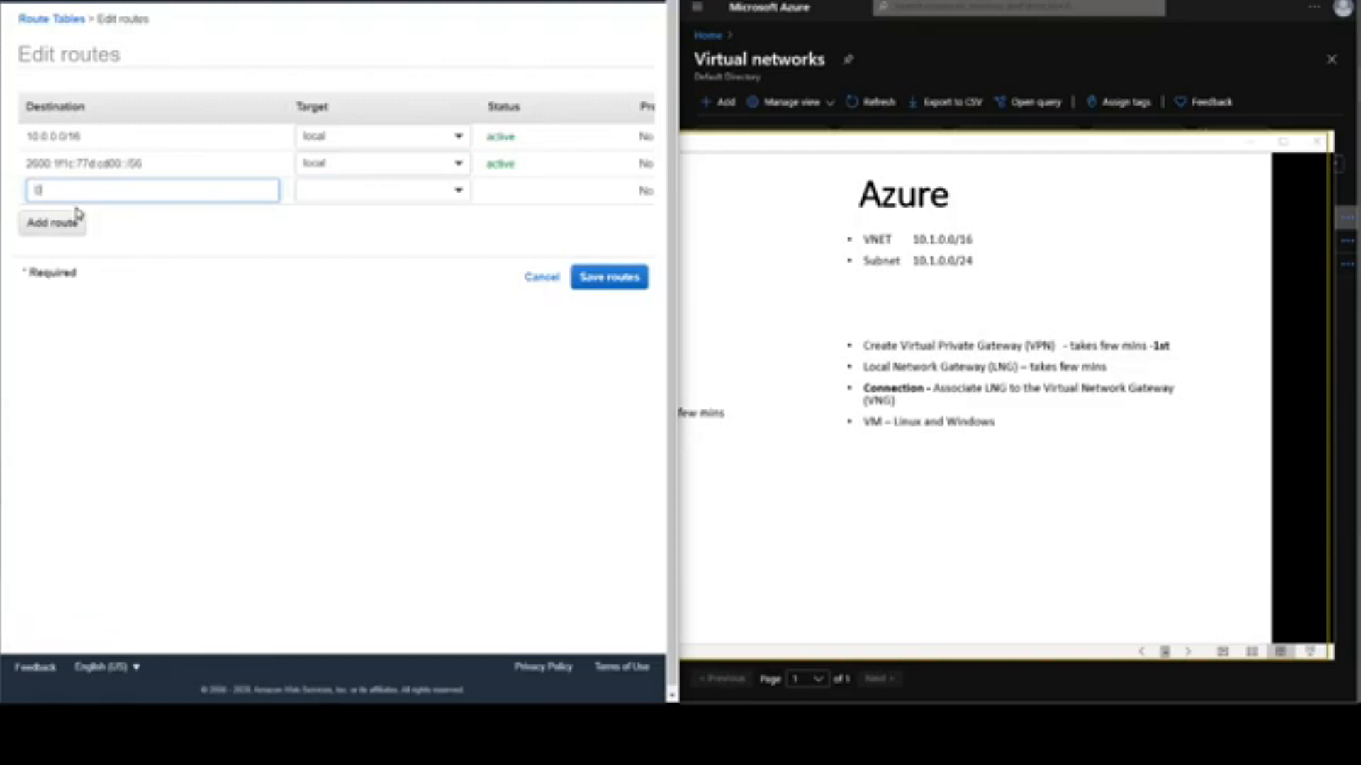
type(".0.0.0/0")
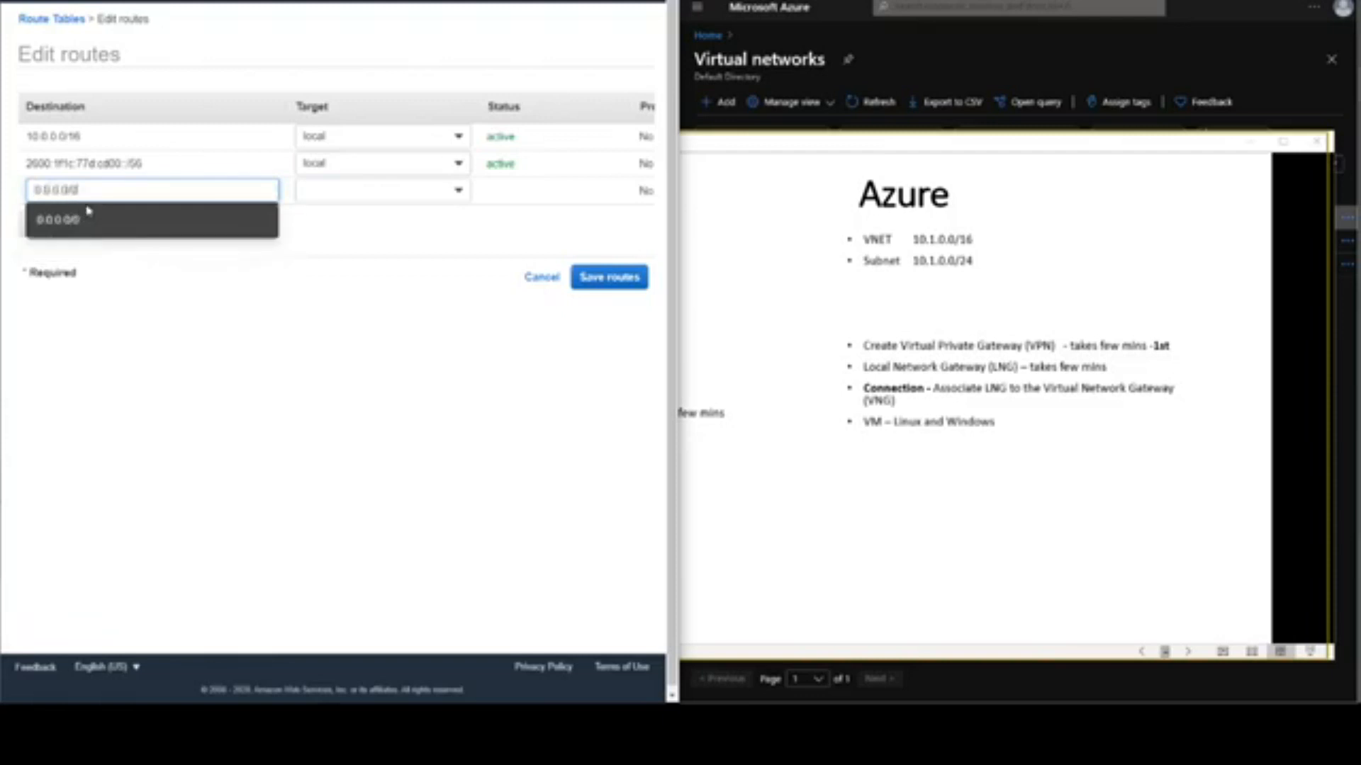
left_click(88, 211)
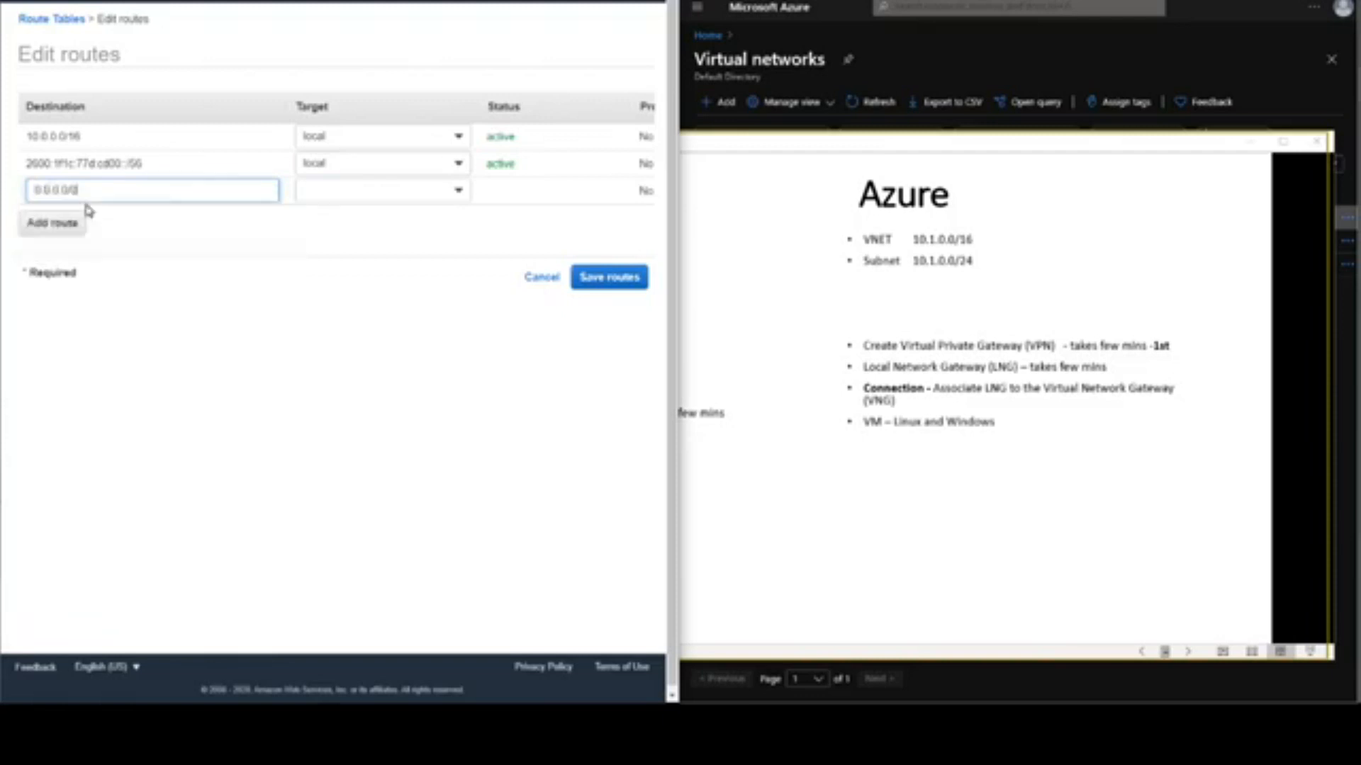
left_click(322, 190)
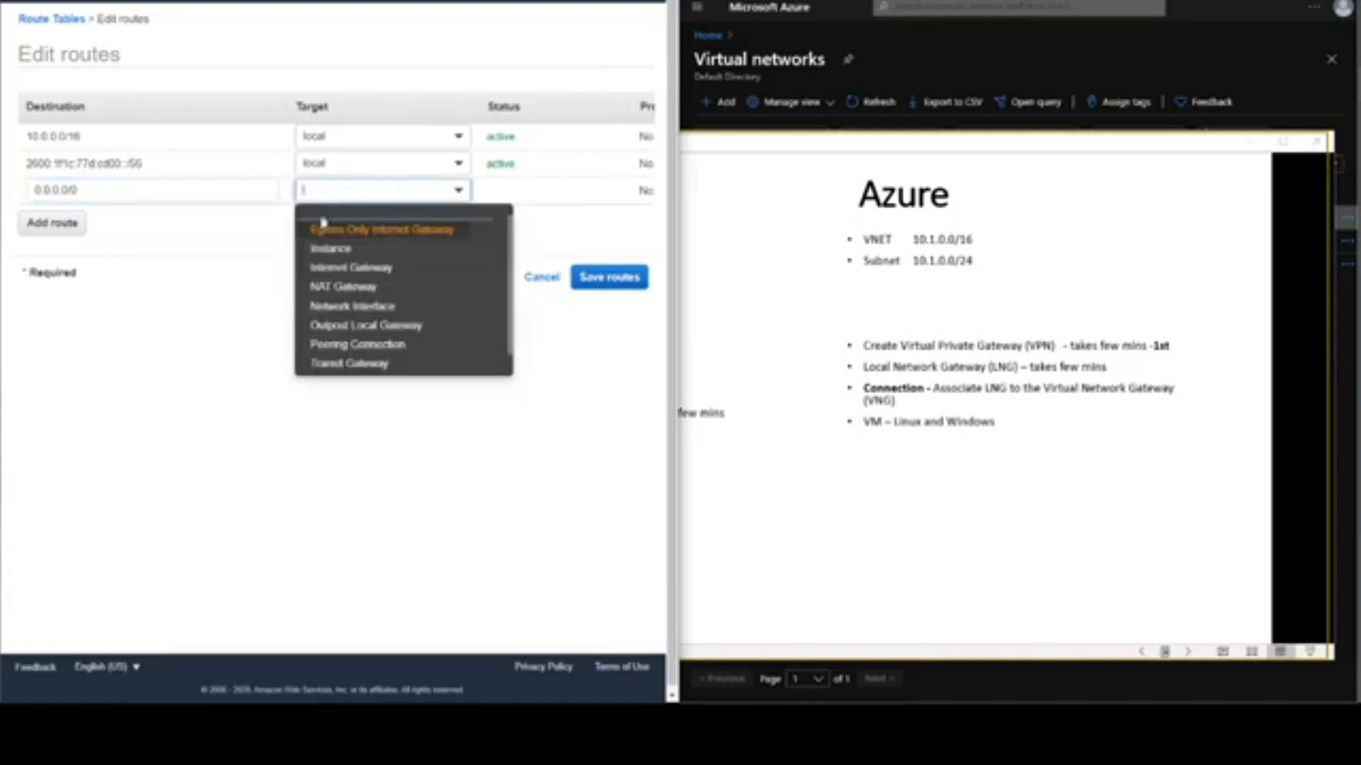
type("igw")
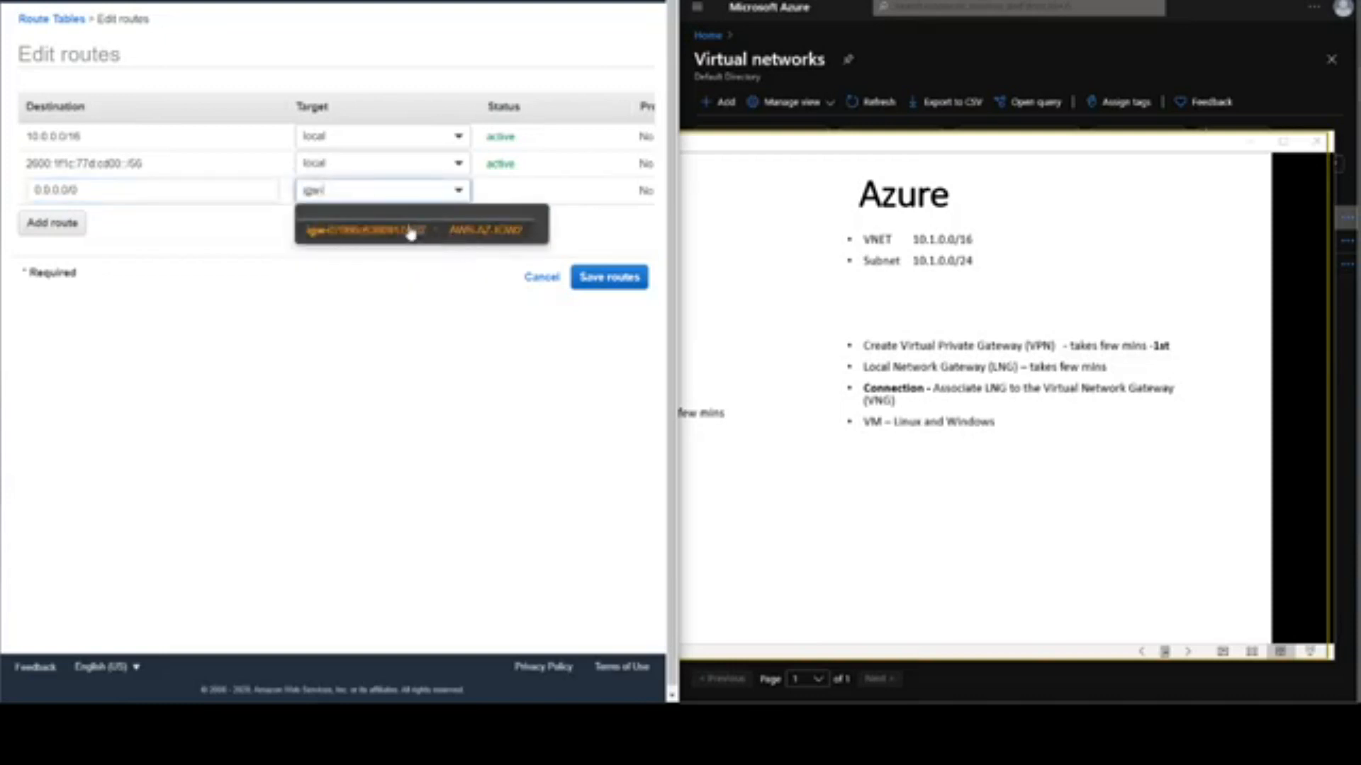
left_click(410, 231)
left_click(608, 277)
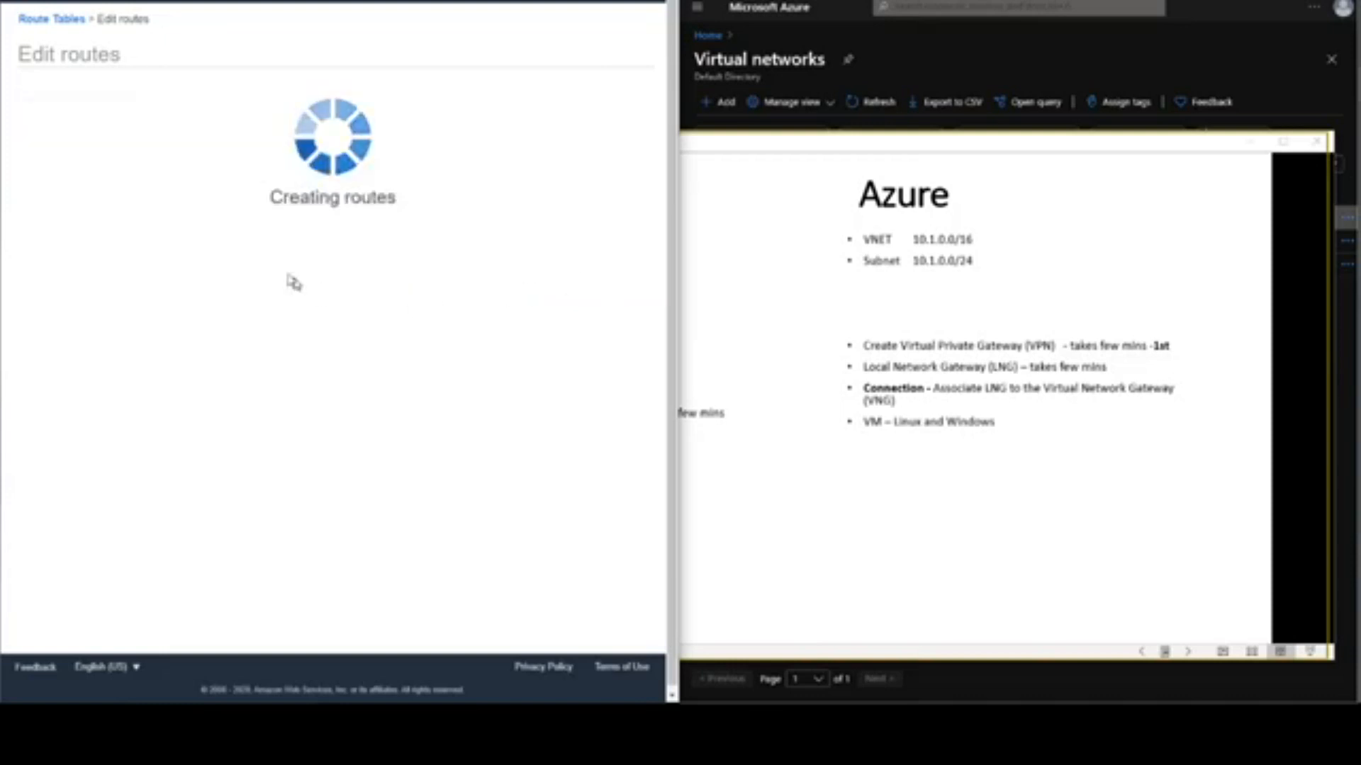
left_click(623, 151)
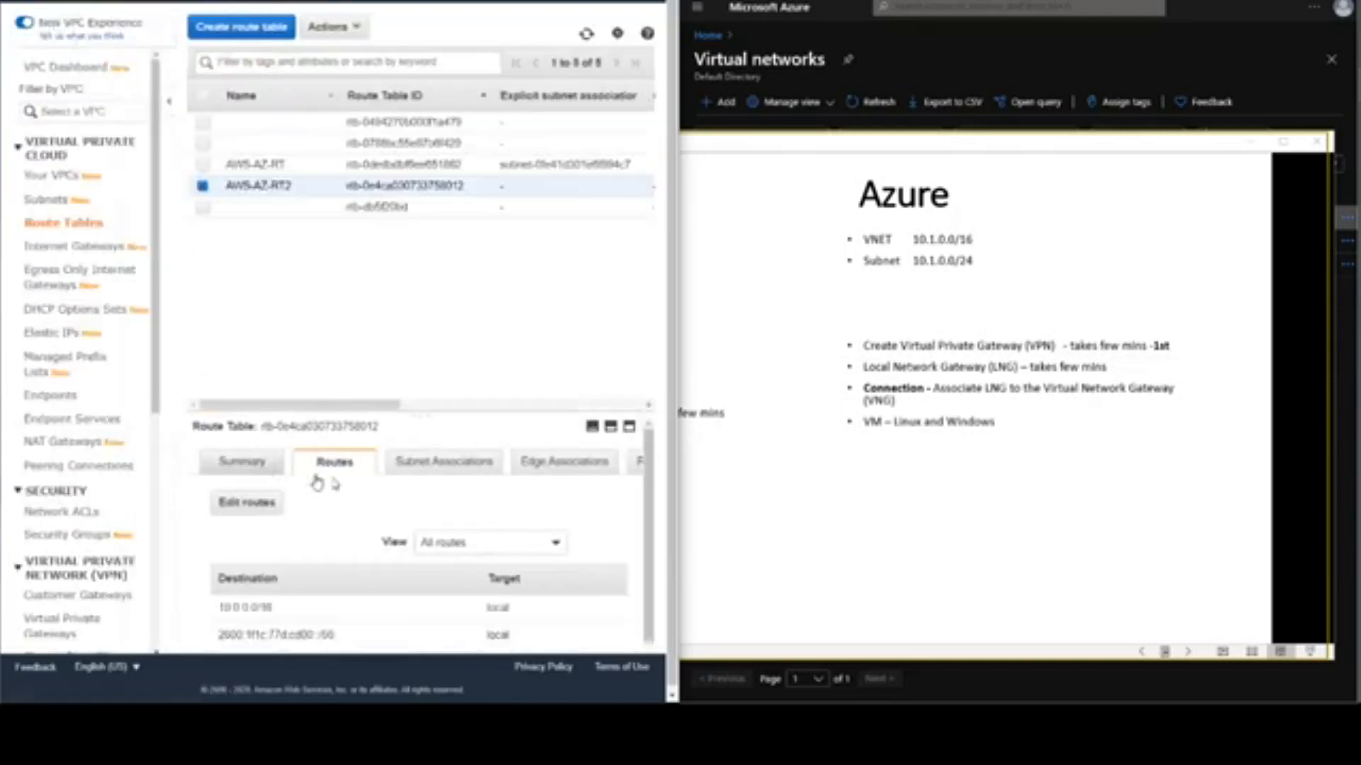
left_click(420, 465)
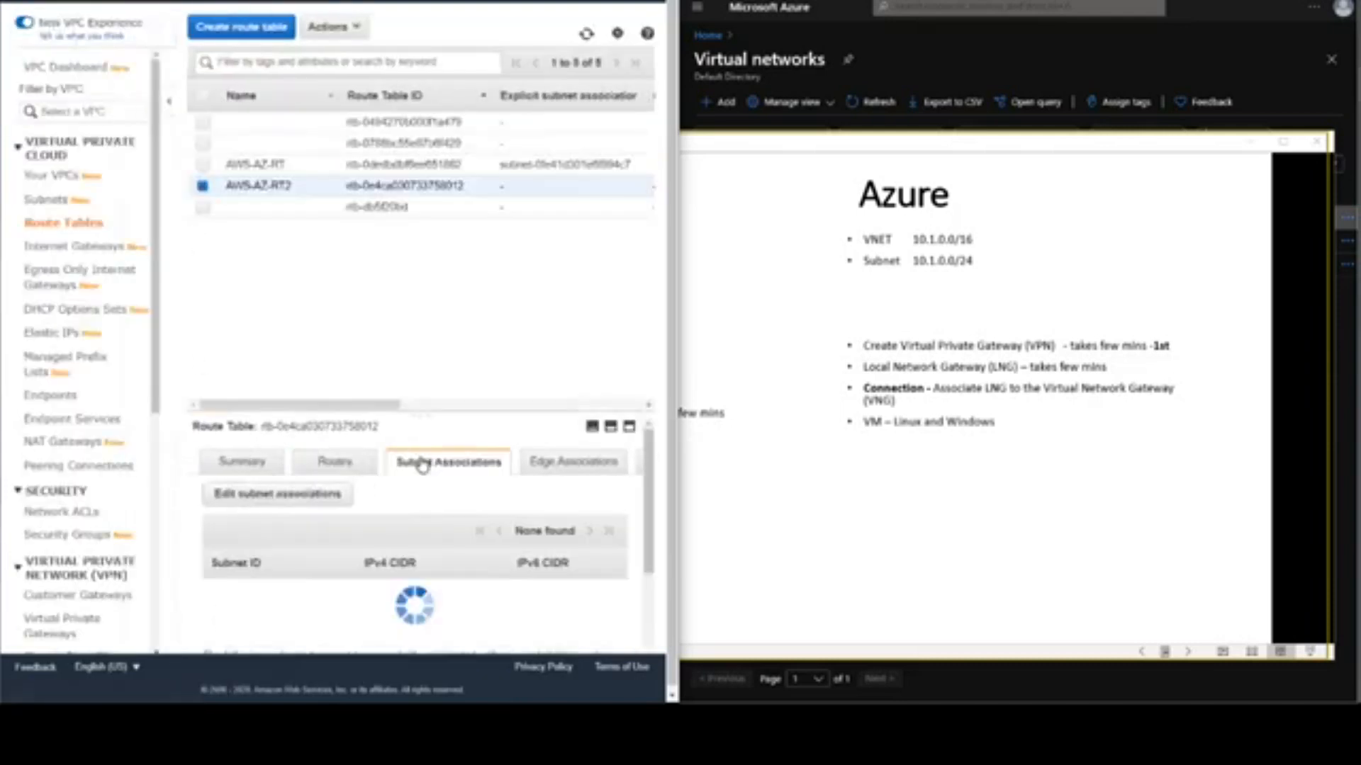
- Tick subnet AWS-AZ-Sub2 (10.0.0.0/24) in AWS-AZ-RT2's subnet associations and save
left_click(317, 493)
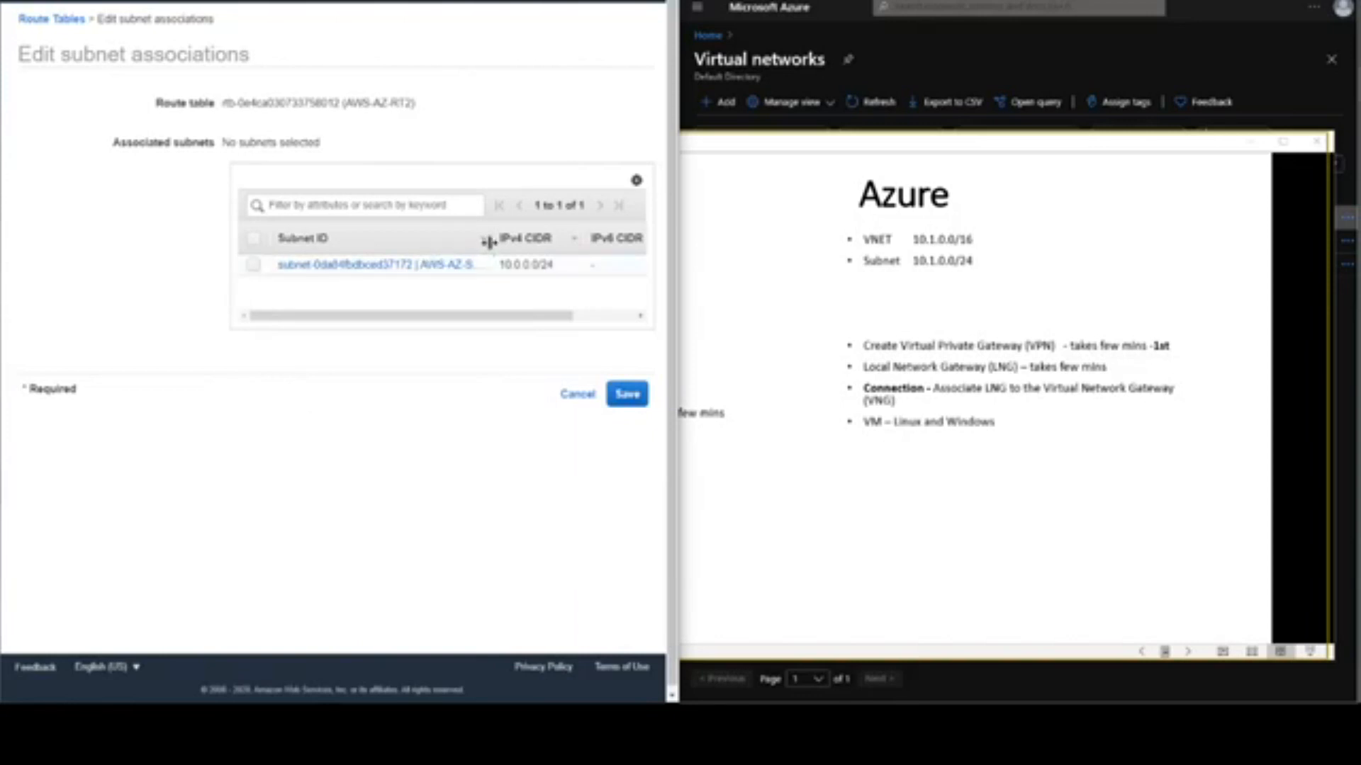
left_click_drag(489, 242, 510, 241)
left_click(255, 266)
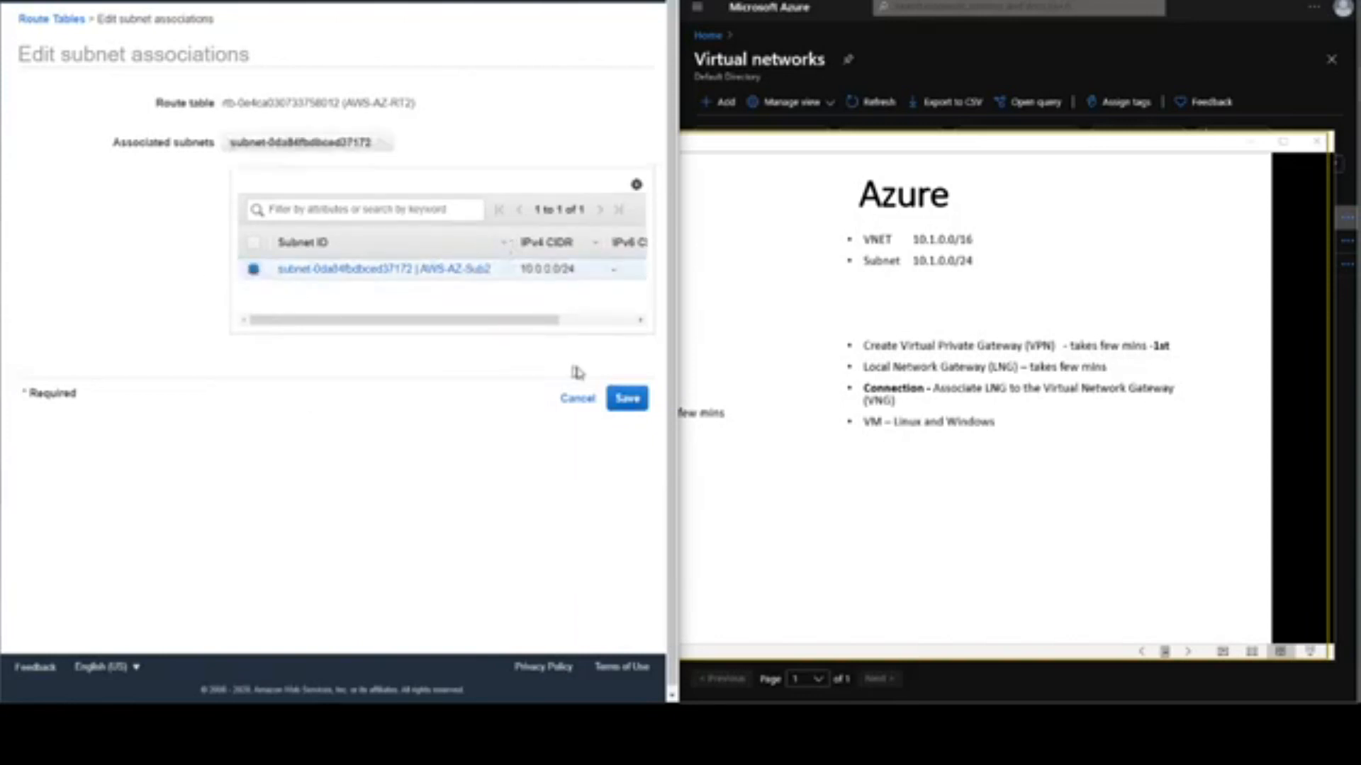
left_click(627, 394)
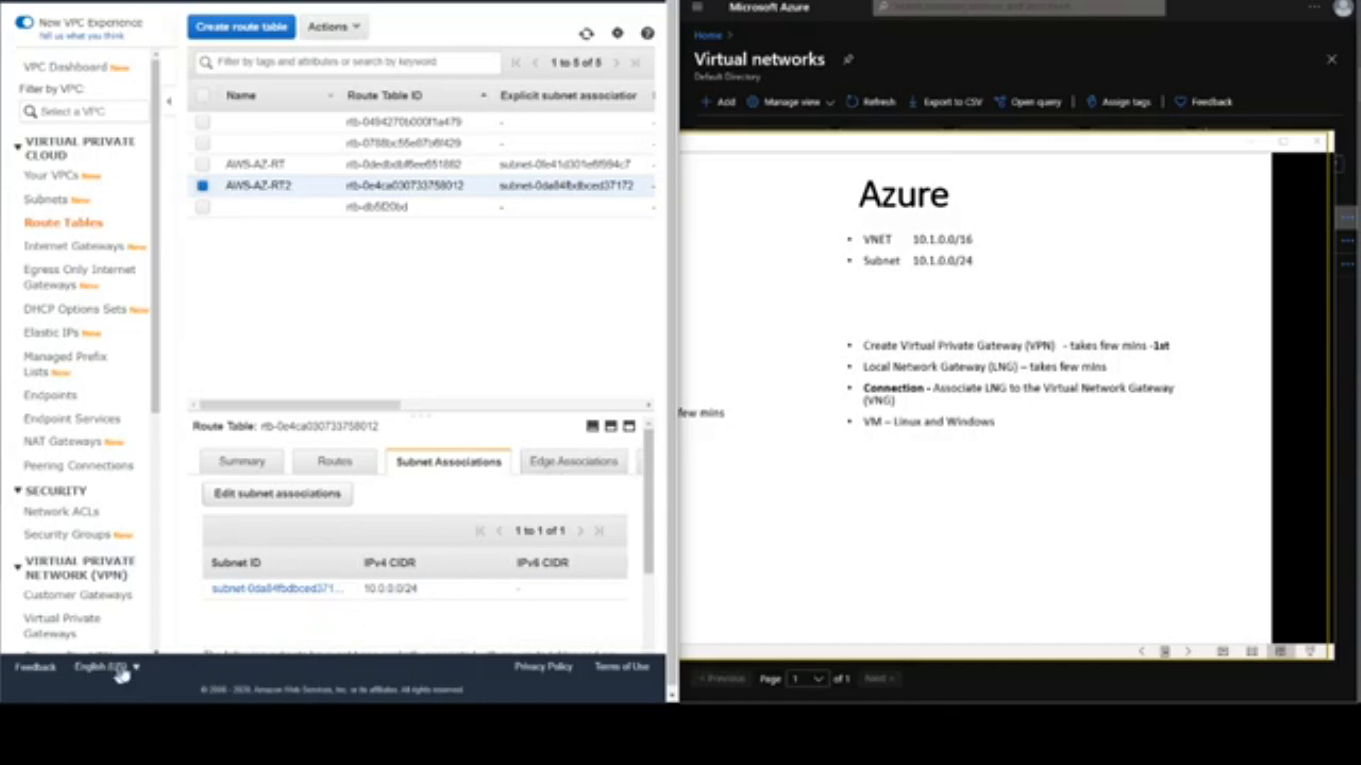
left_click(640, 470)
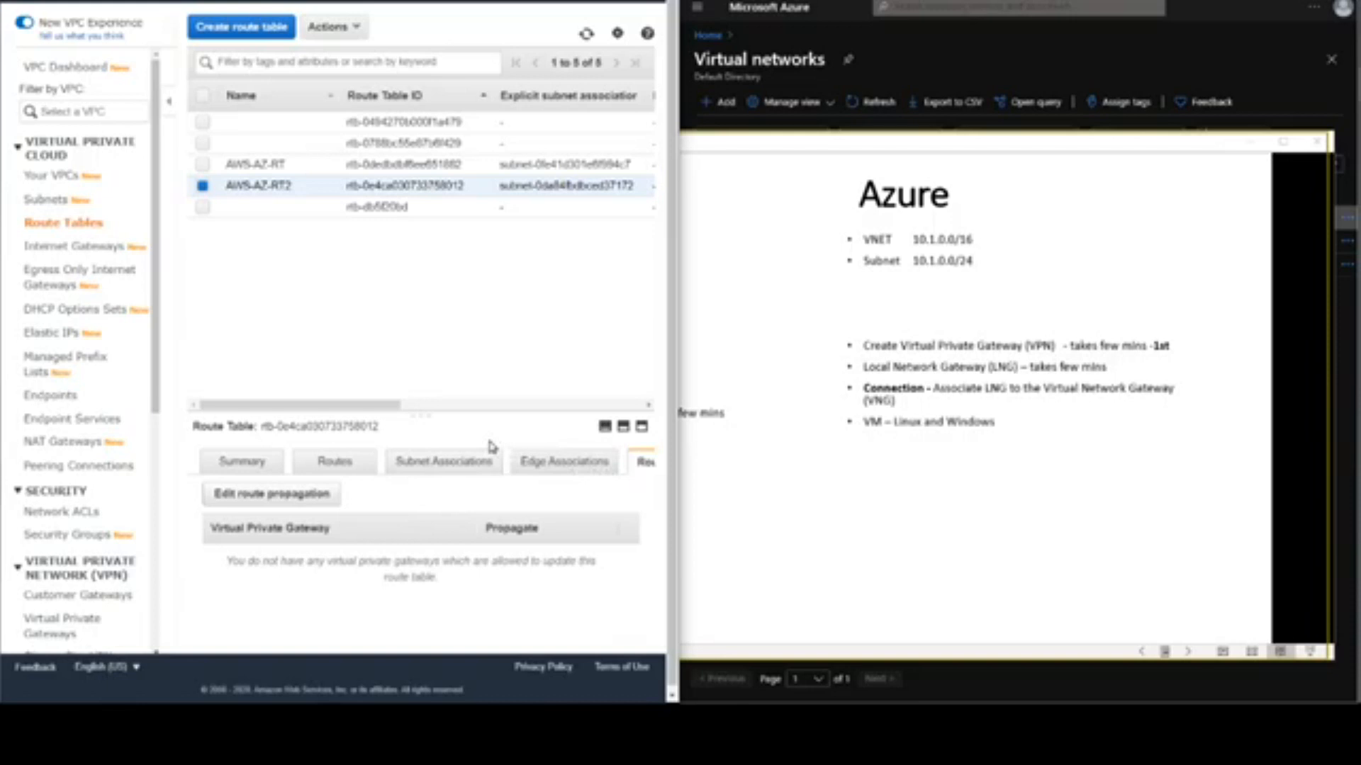
- Confirm route propagation lists no gateways, cancel without changes, and return to the lab slide
left_click(249, 496)
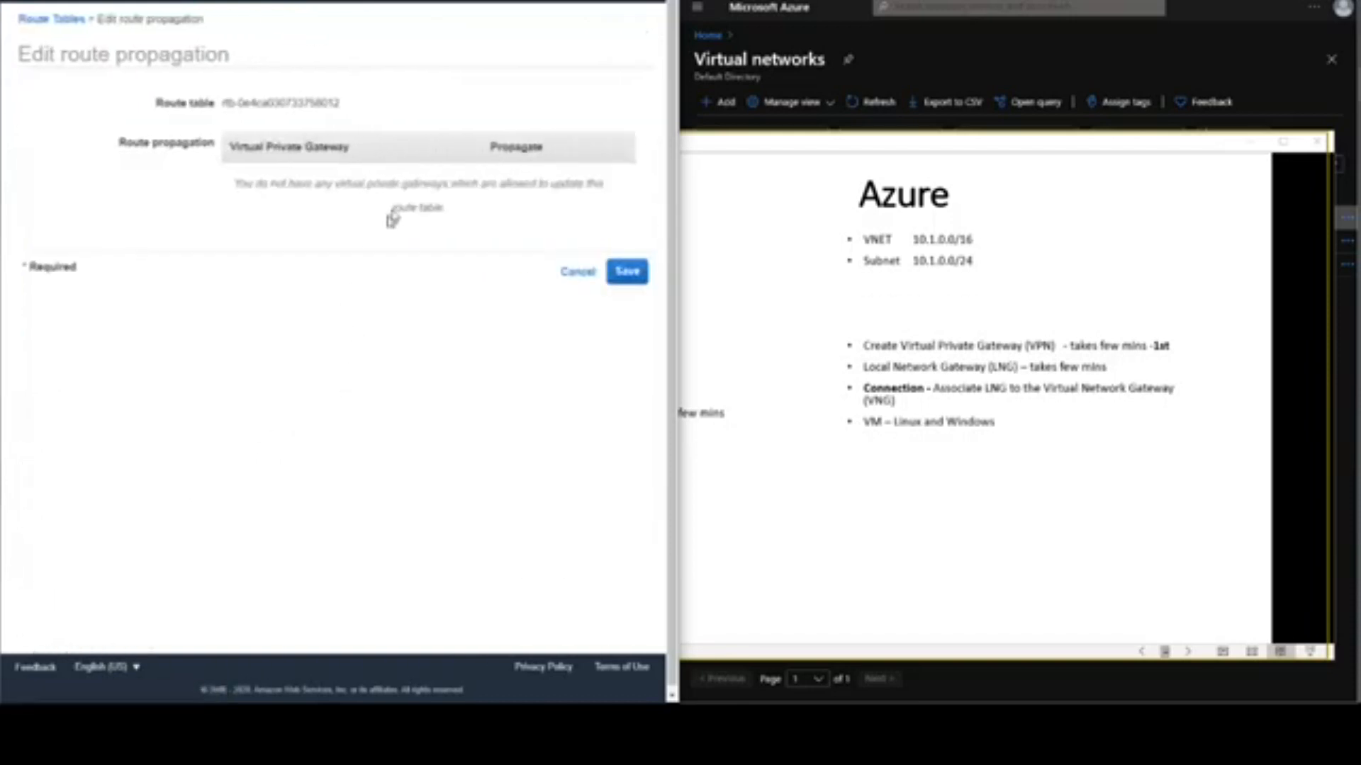
left_click_drag(234, 181, 603, 184)
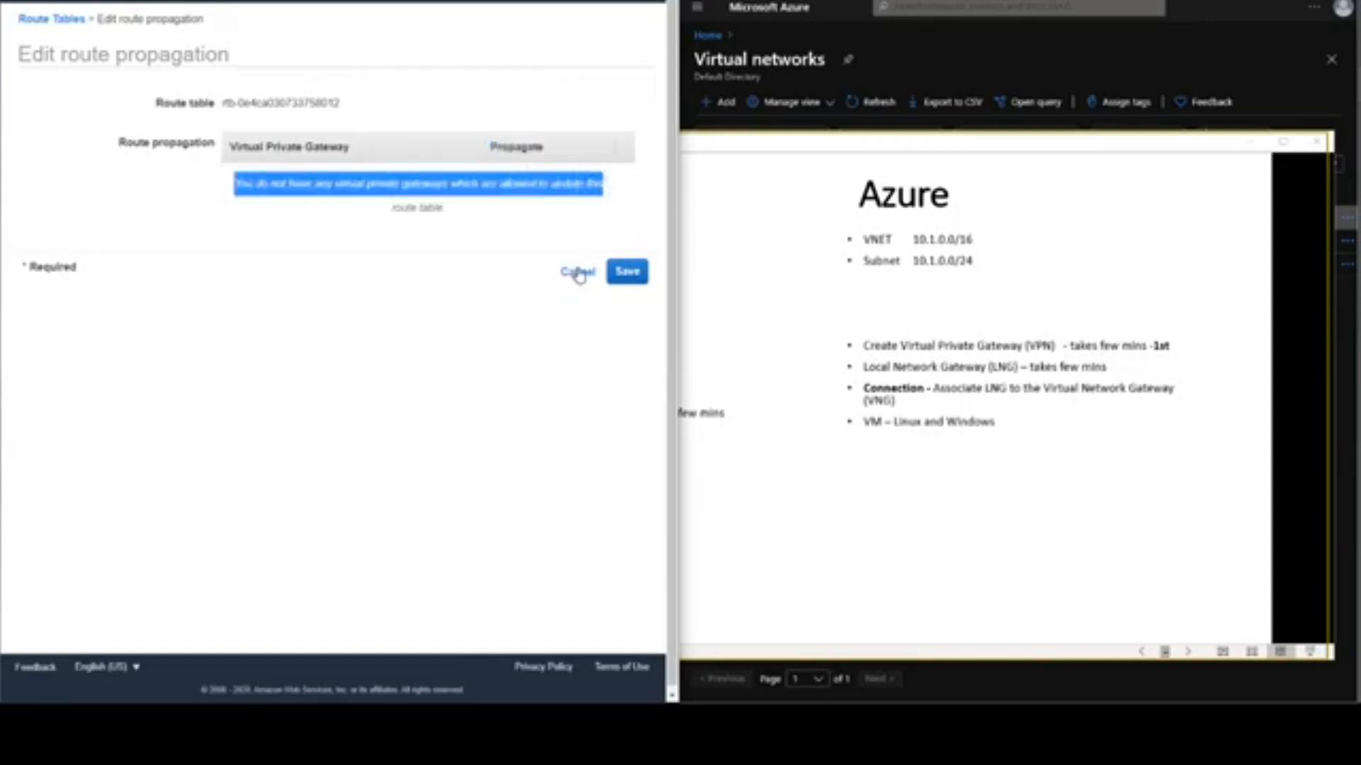
left_click(578, 273)
key("alt+Tab")
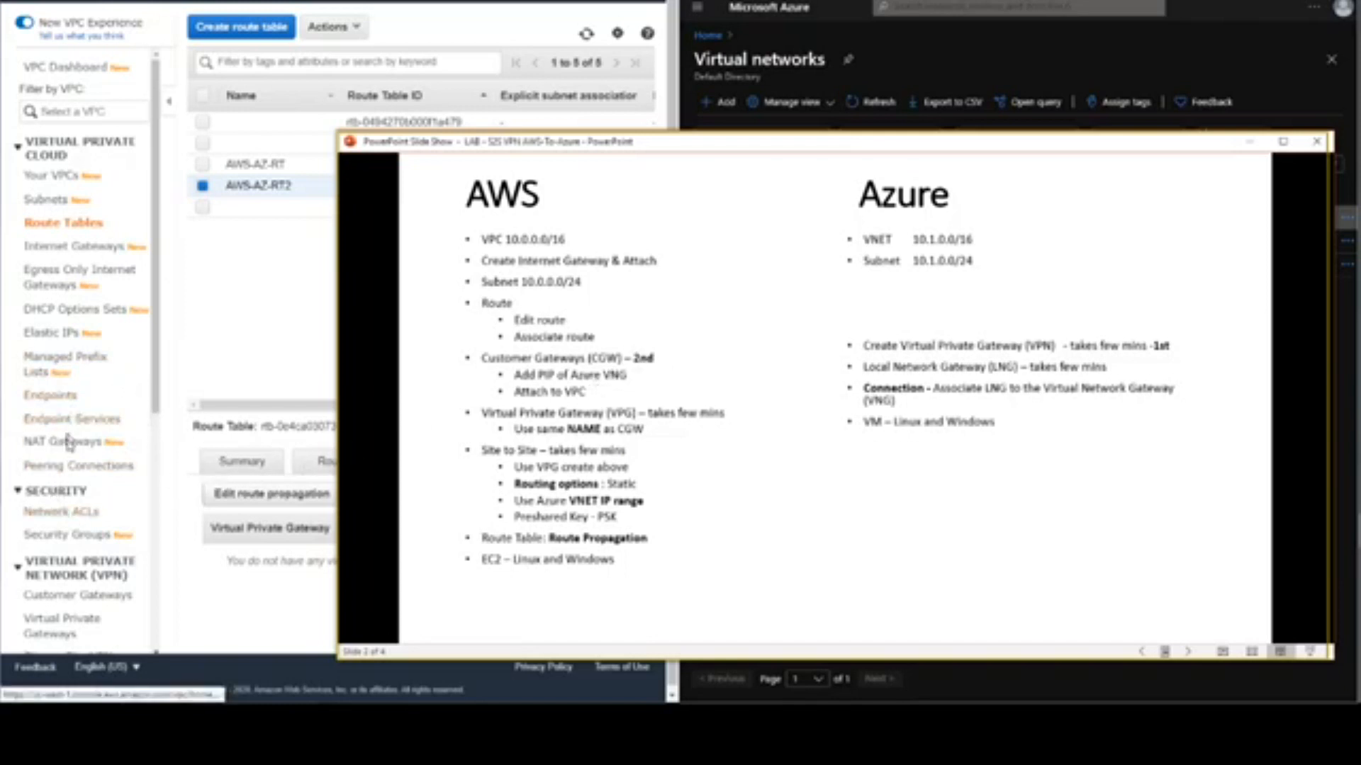
- Open Create virtual network from the Azure Virtual networks list
scroll(94, 589, "down", 2)
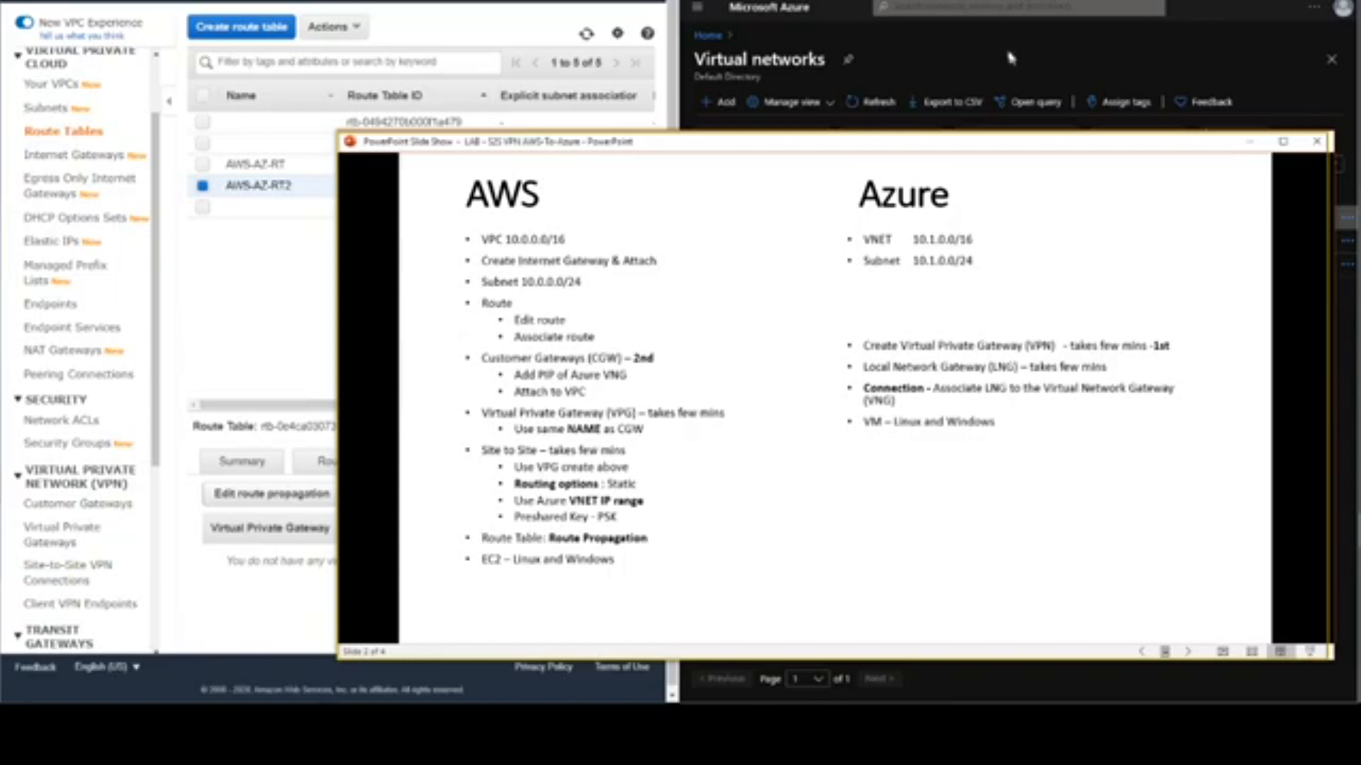
left_click(932, 39)
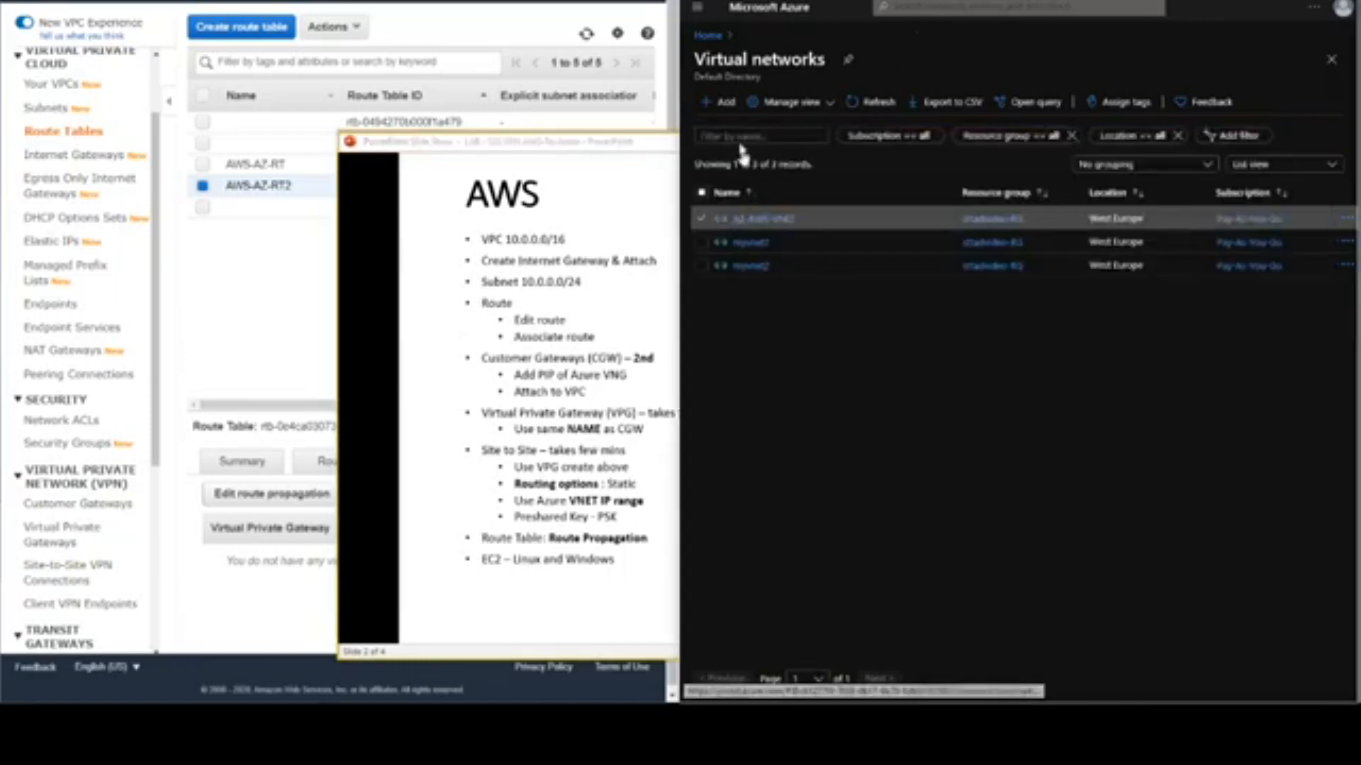
left_click(724, 105)
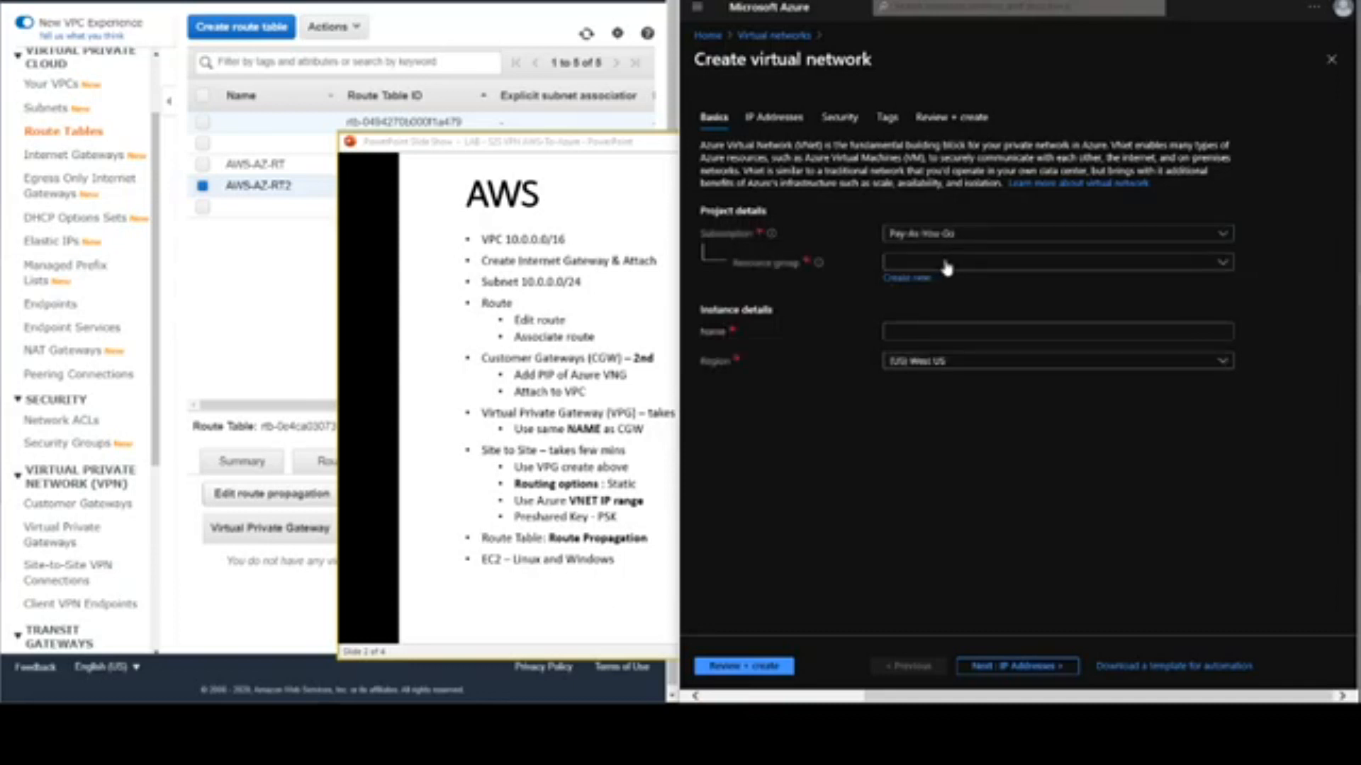
- Choose resource group sttadvideo-RG and name the virtual network AZ-AWS-VNET2
left_click(946, 269)
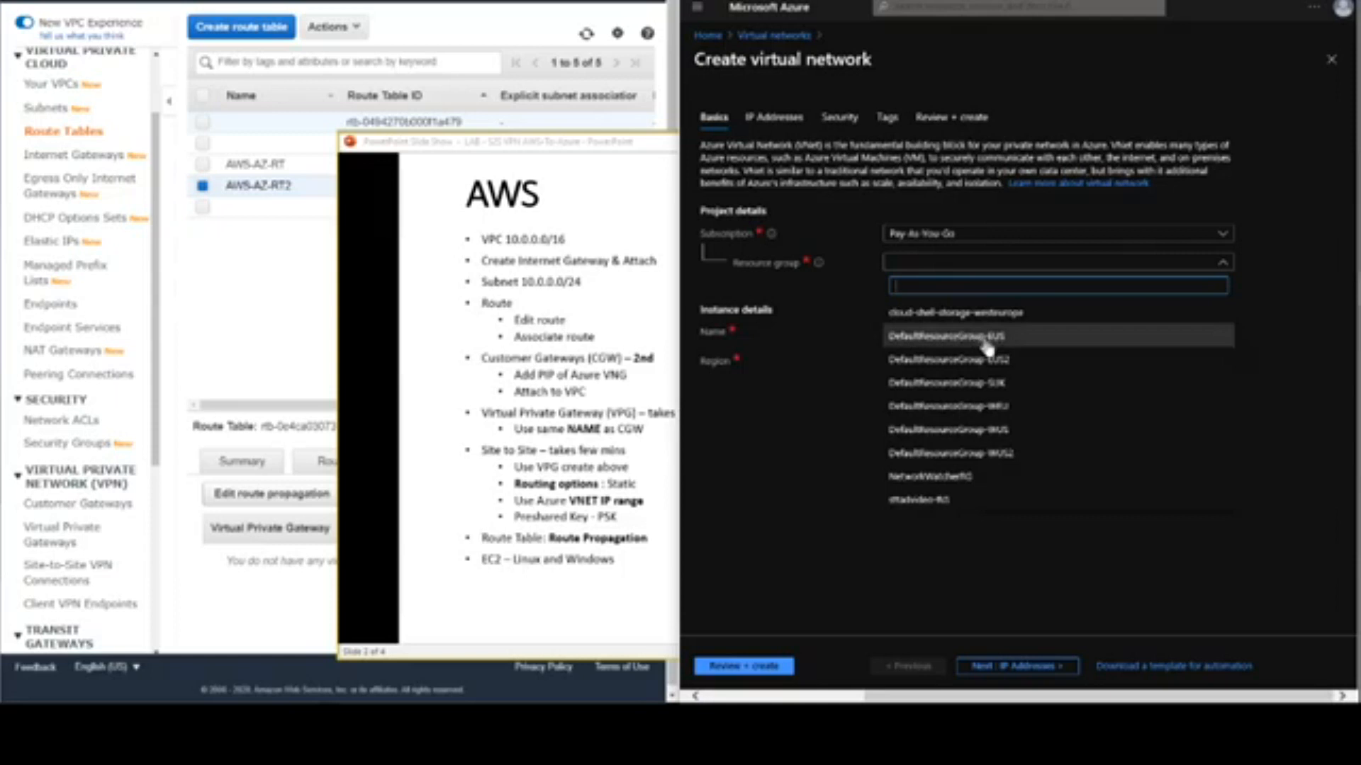
left_click(939, 500)
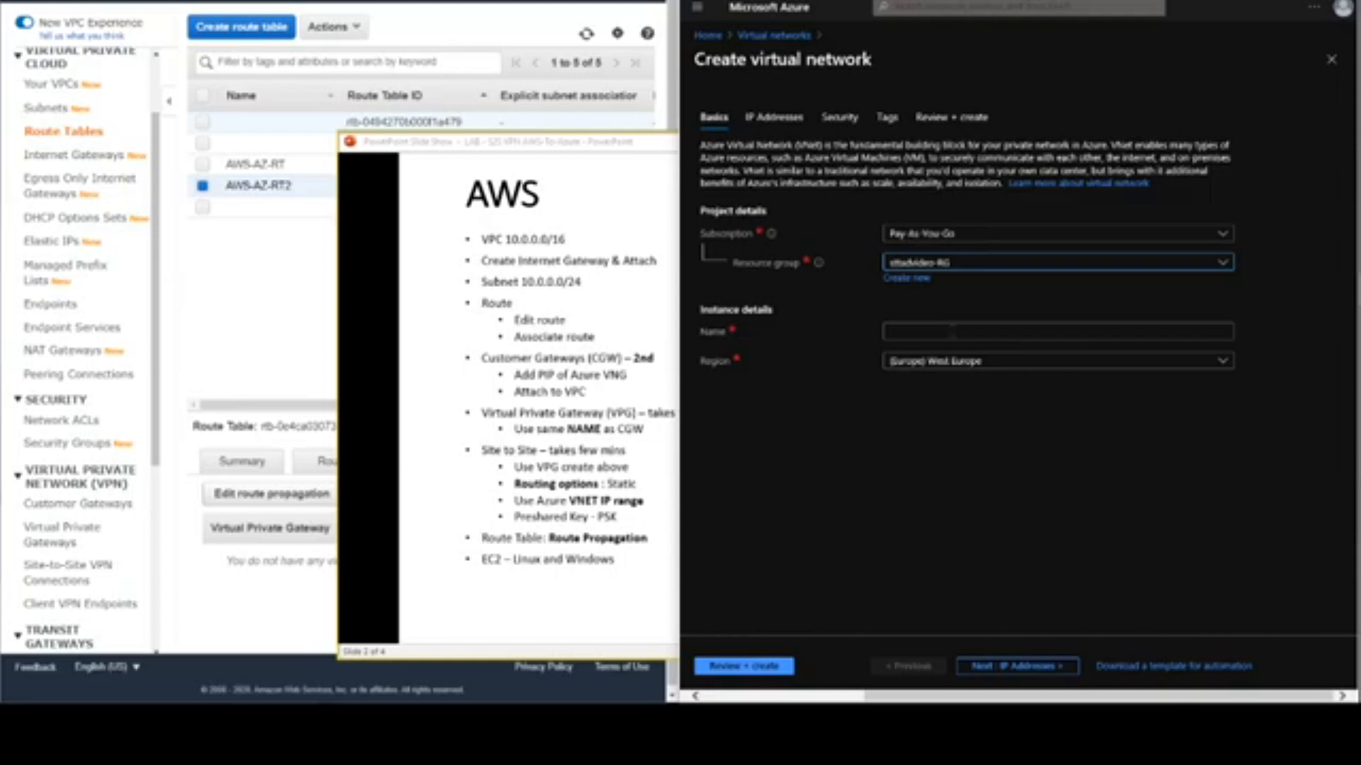
left_click(951, 331)
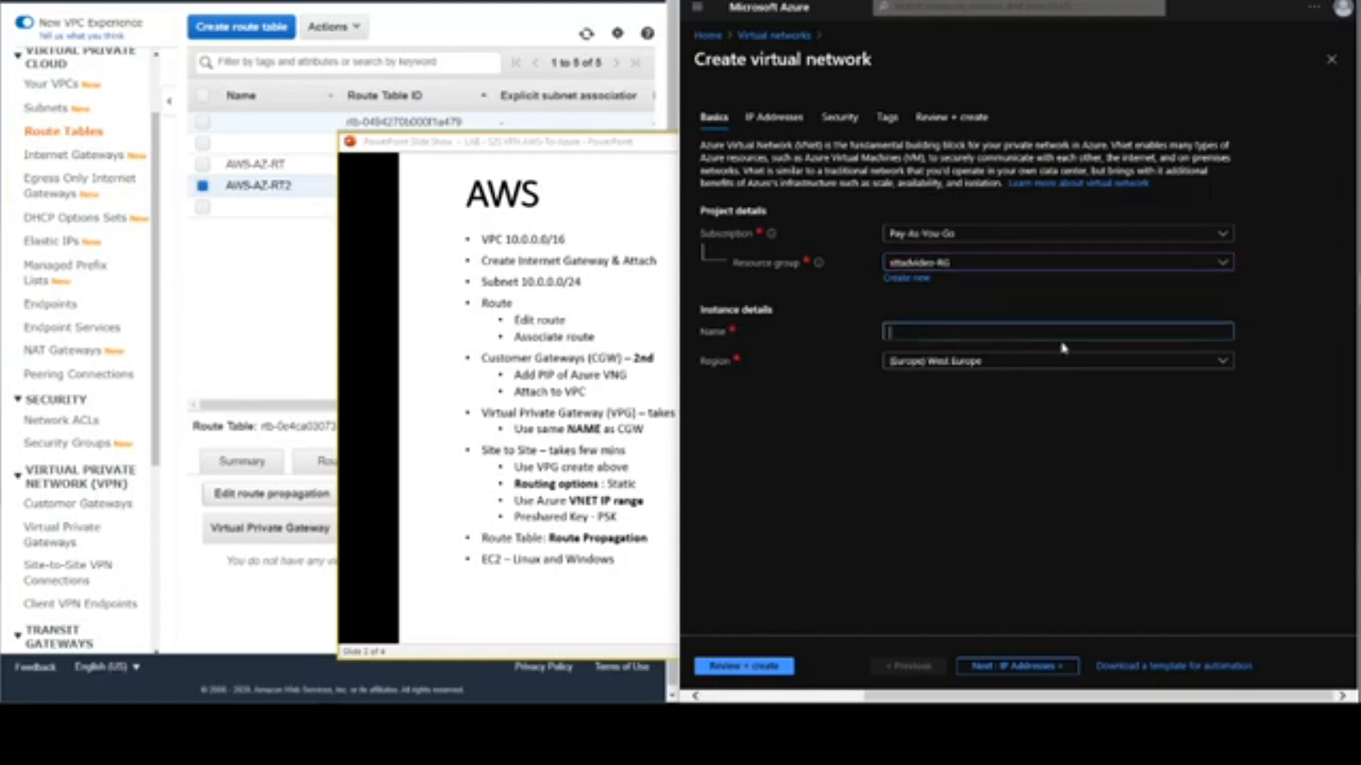
type("AZ-AWS-VNET2")
left_click(1021, 666)
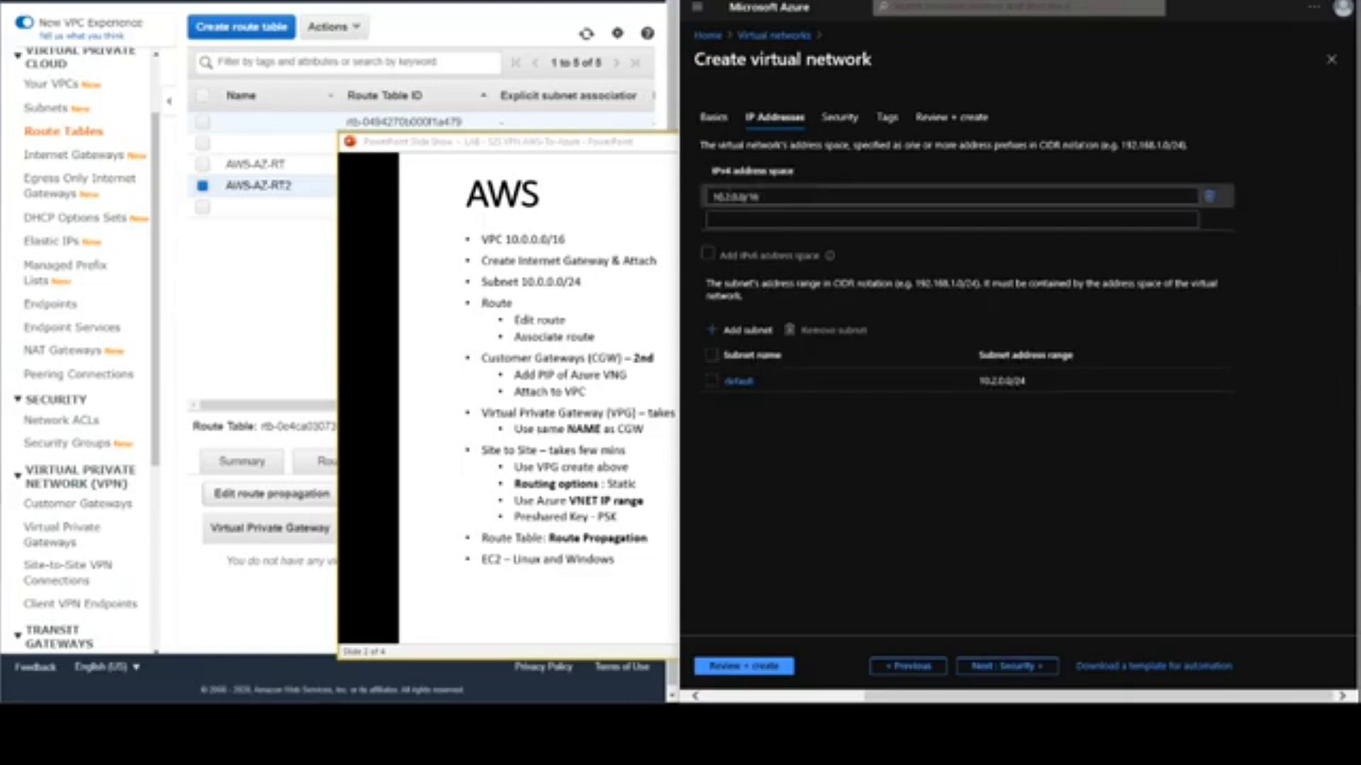
- Change the IPv4 address space from 10.2.0.0/16 to 10.1.0.0/16
left_click(730, 196)
key("BackSpace")
type("1")
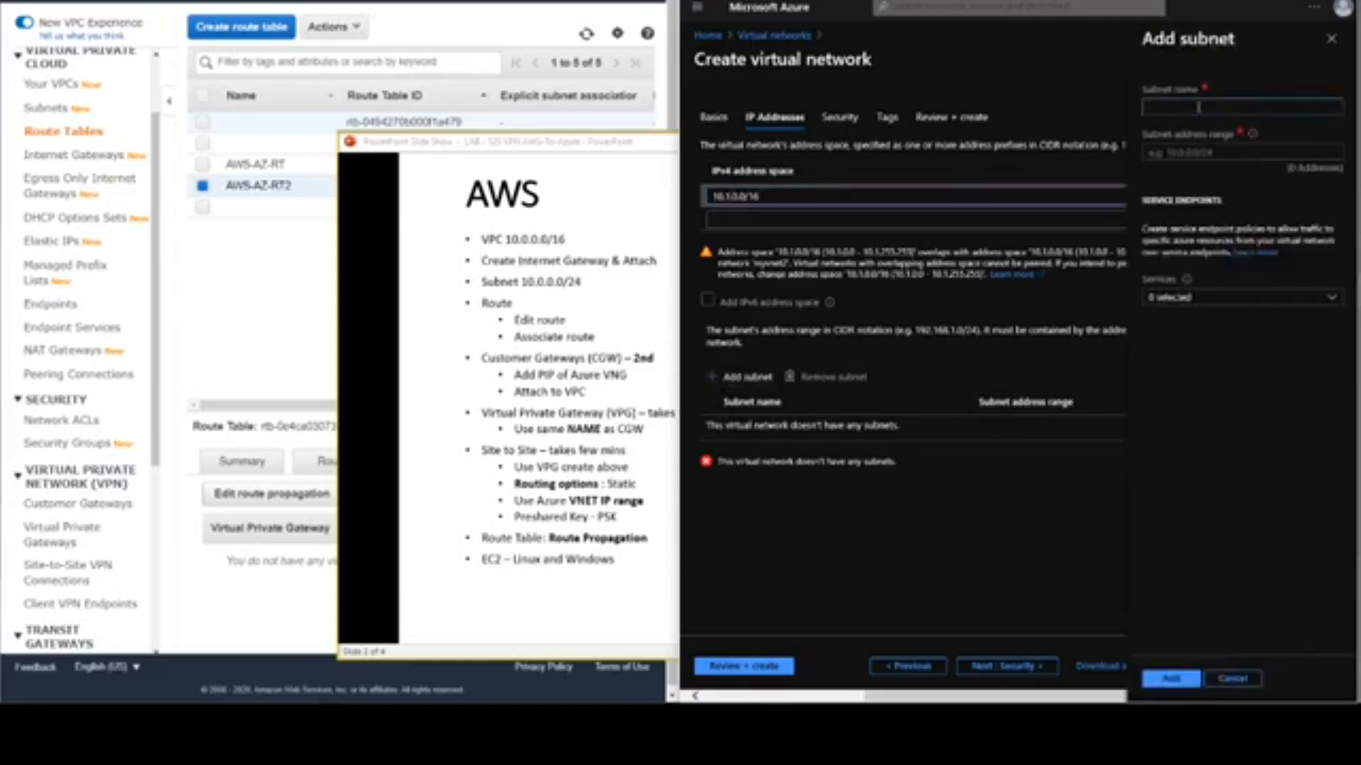
- Add subnet AZ-AWS-sub2 with address range 10.1.0.0/24
type("AZ")
type("-VN")
type("S-")
type("sub1")
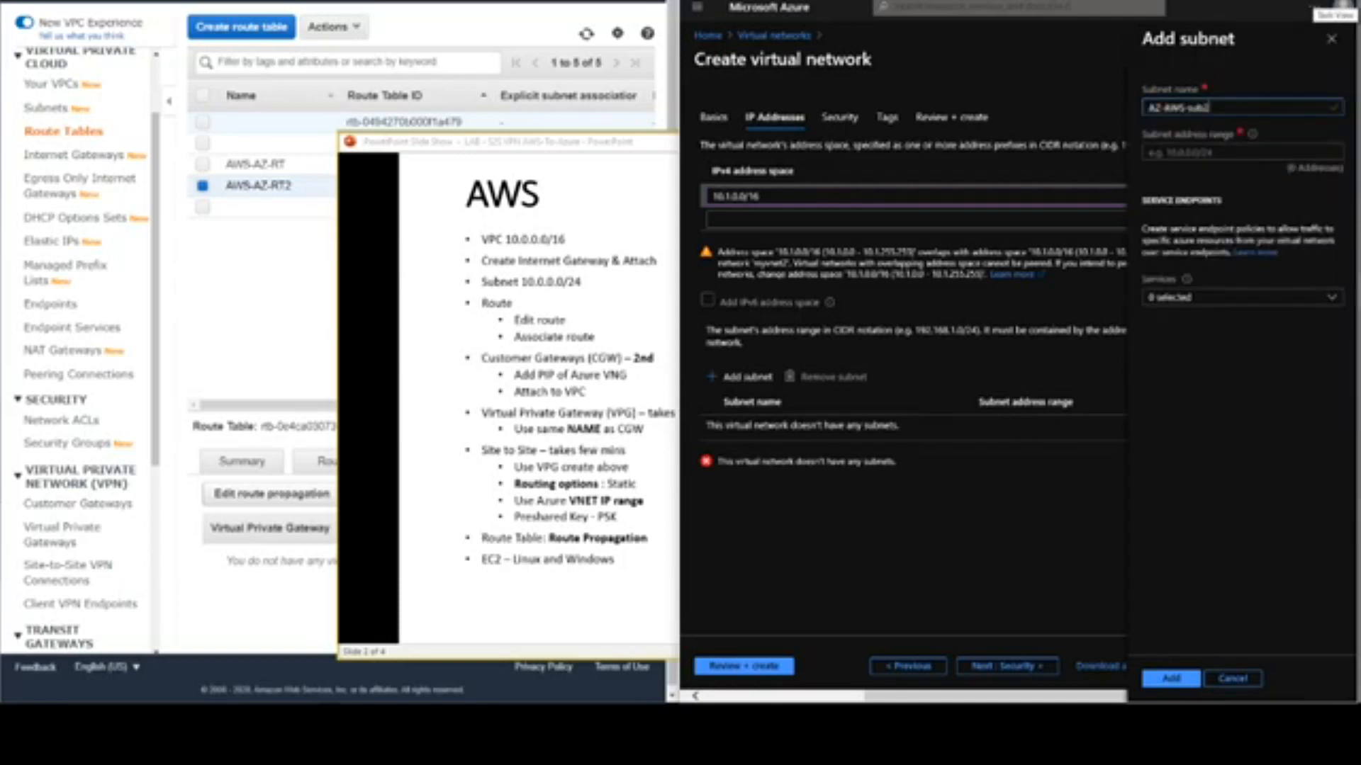
left_click(1185, 152)
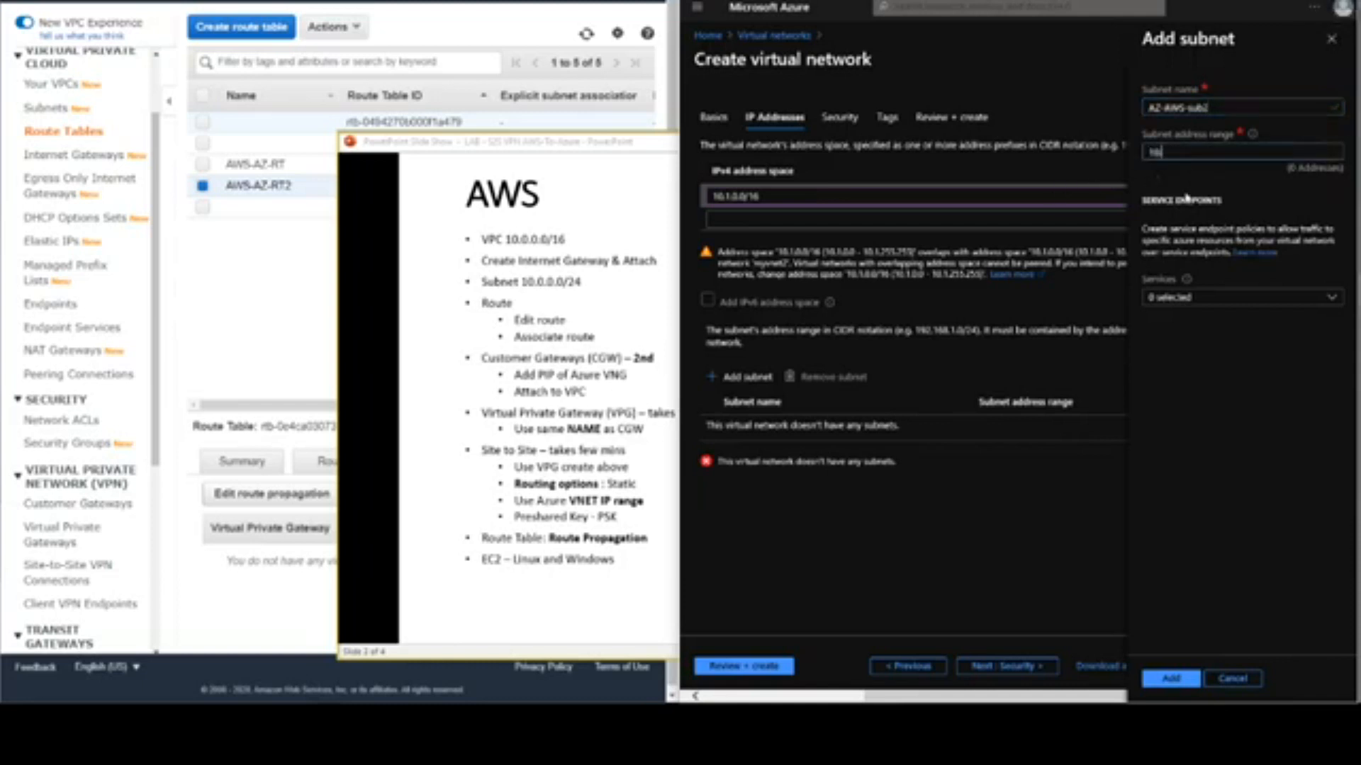
type("10.1.0.0/24")
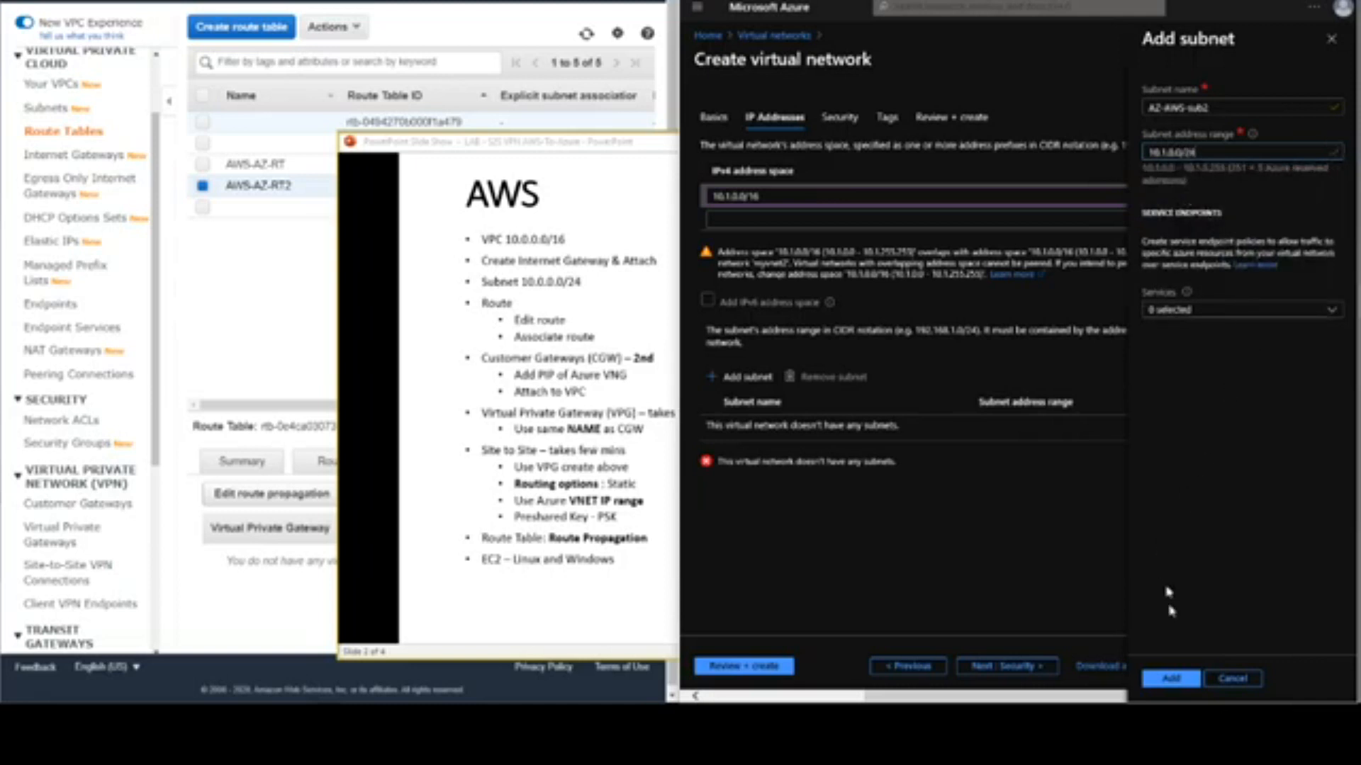
left_click(1170, 678)
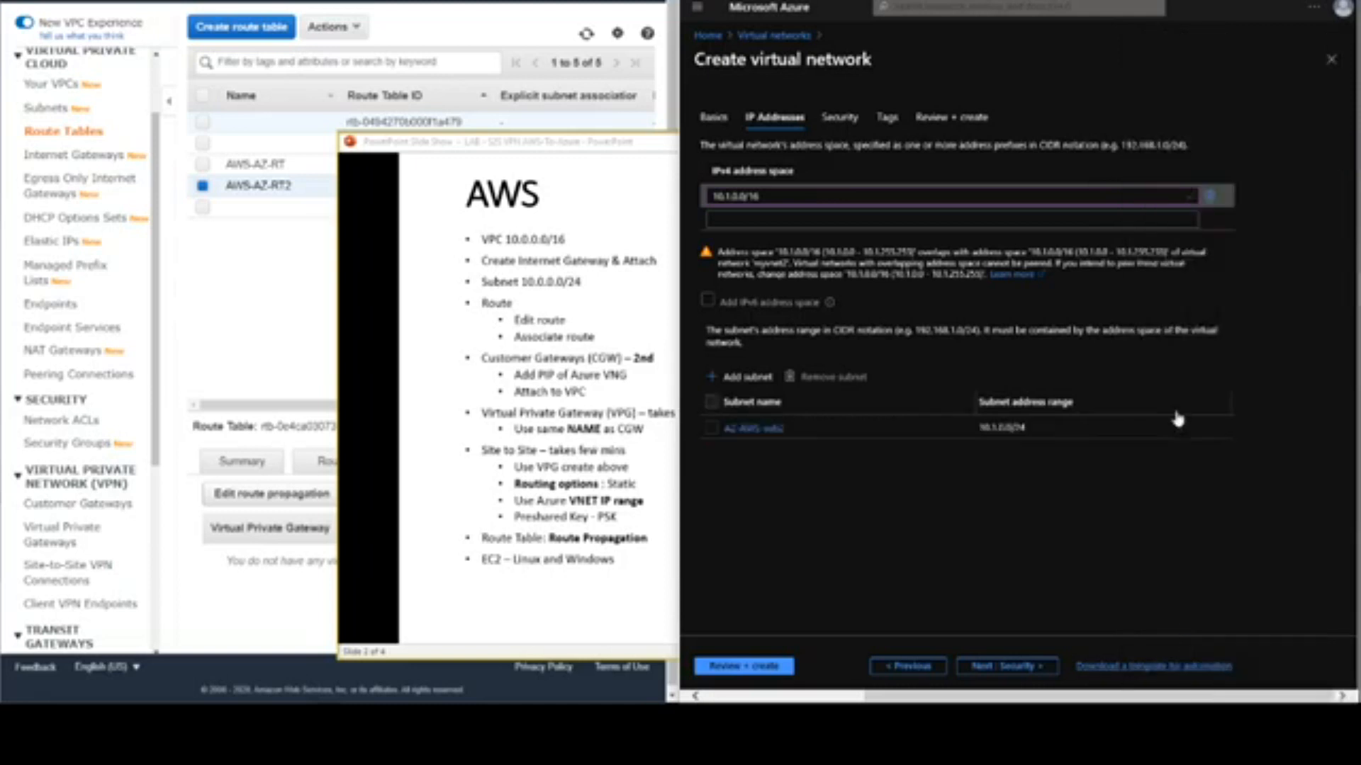
left_click(1008, 670)
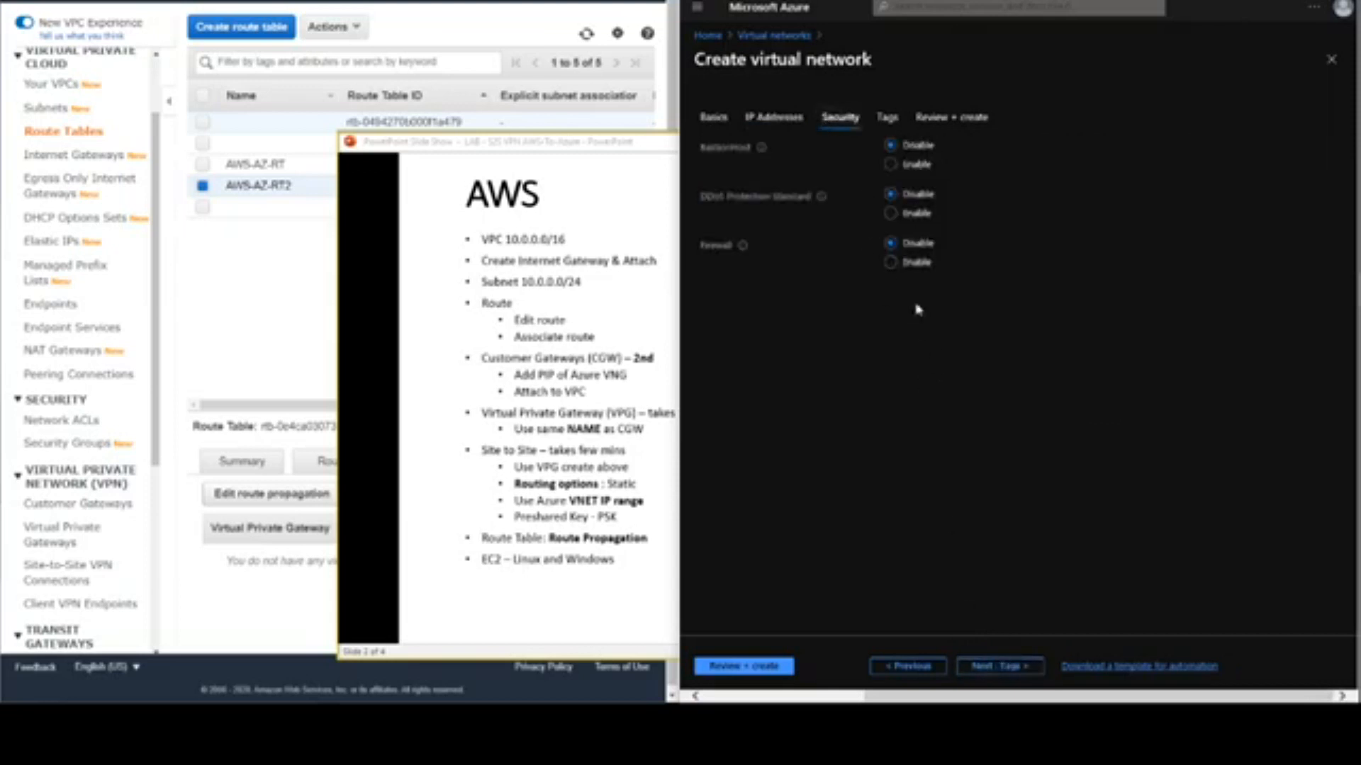
- Review and create the virtual network with no tags, checking the lab slides while it deploys
left_click(1006, 670)
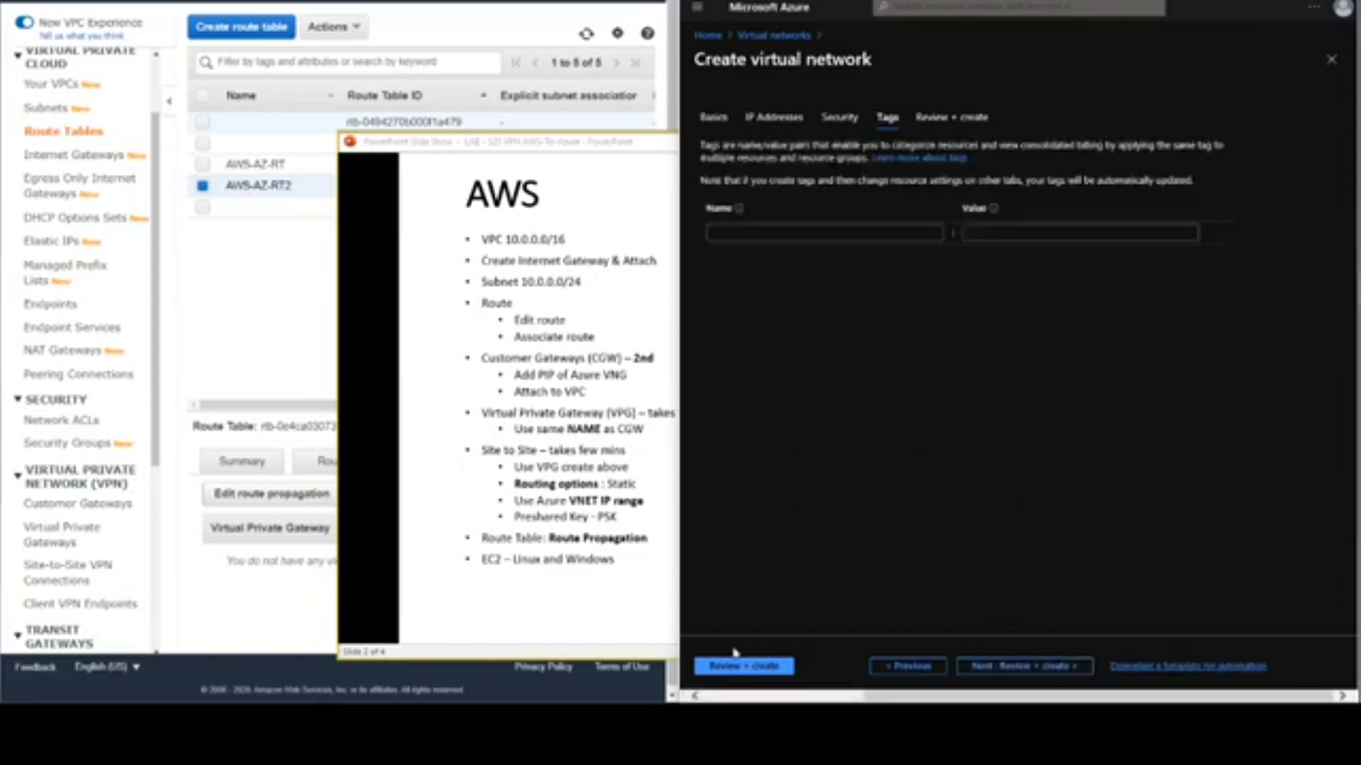
left_click(720, 672)
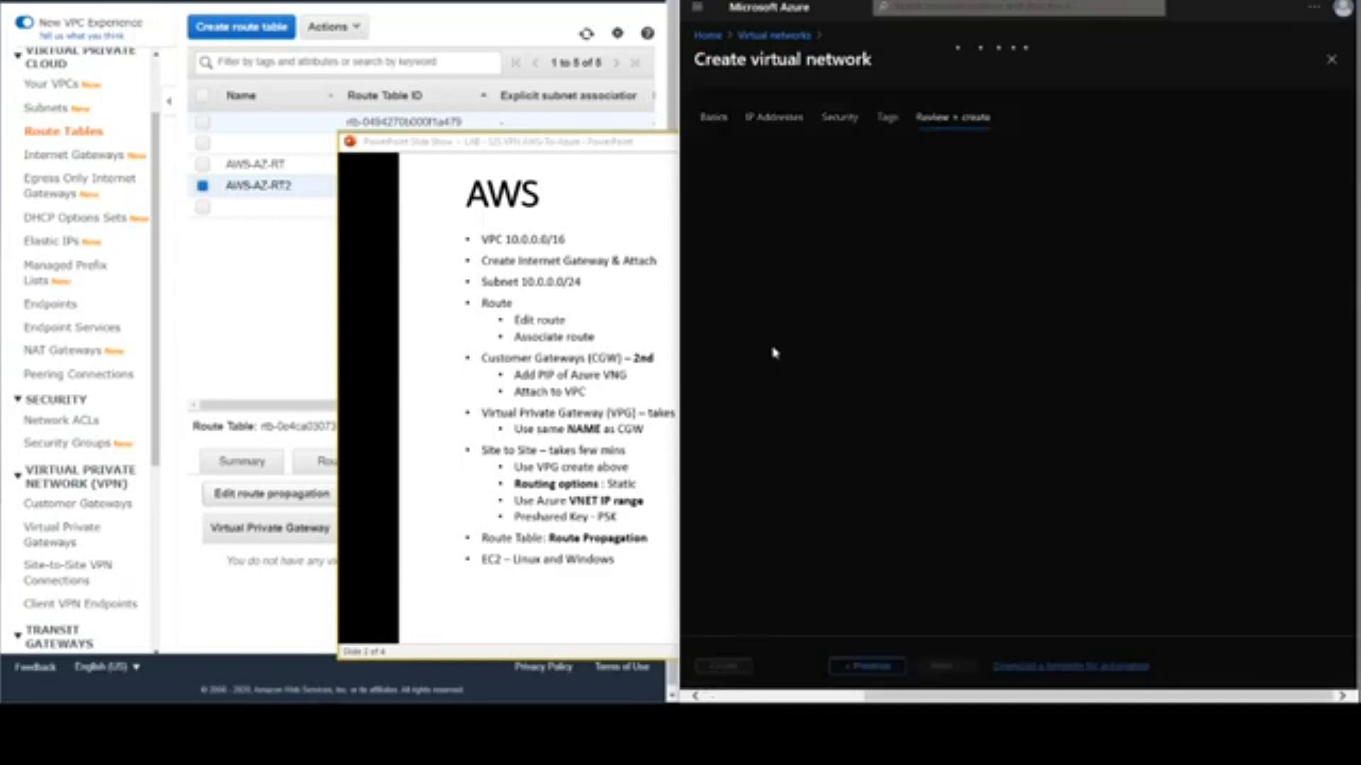
left_click(724, 670)
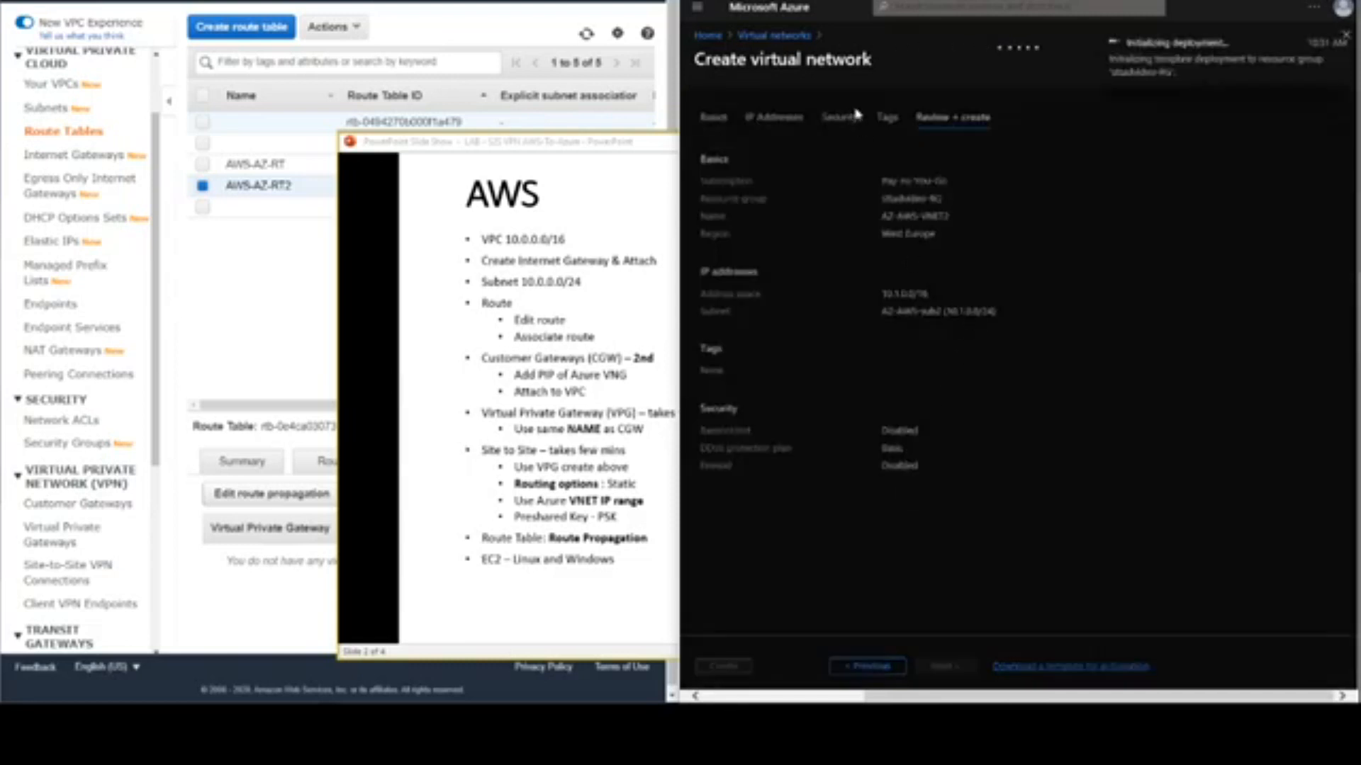
left_click(637, 146)
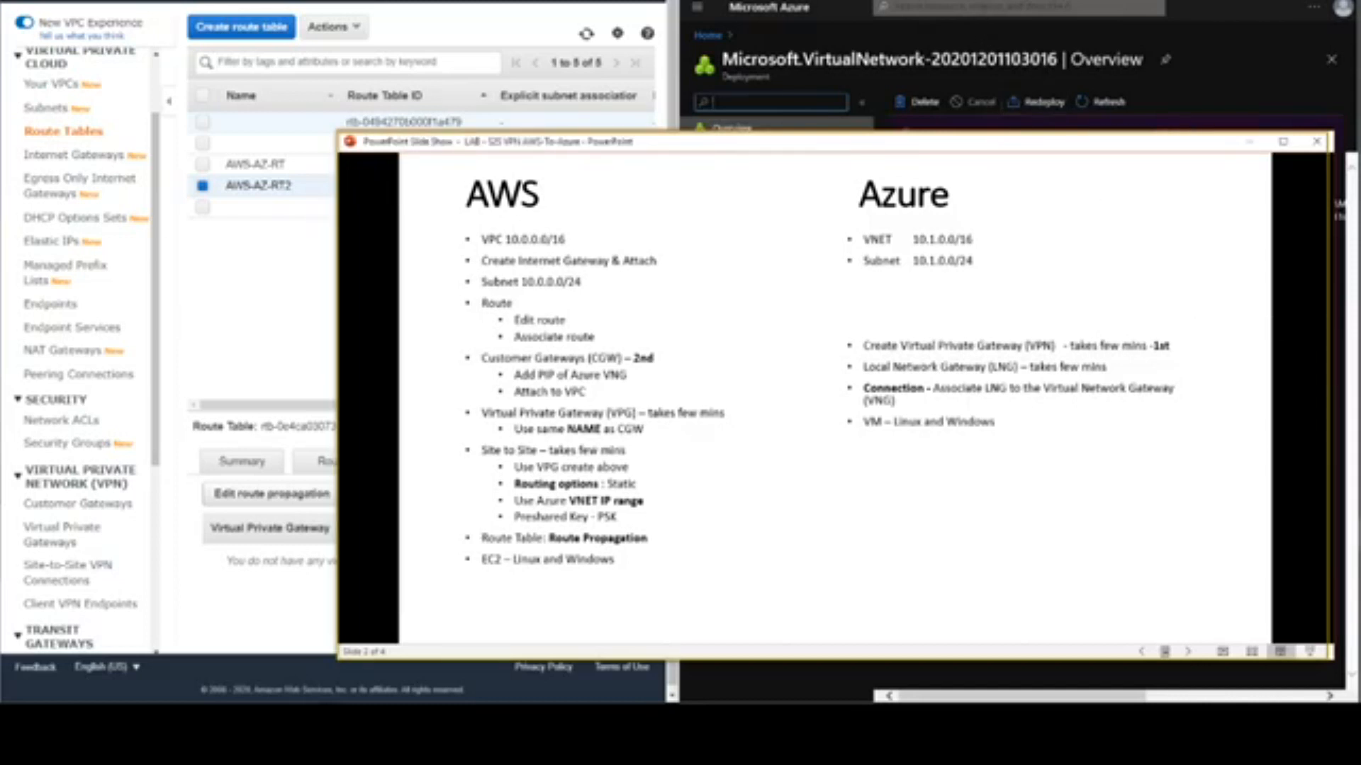
left_click(833, 16)
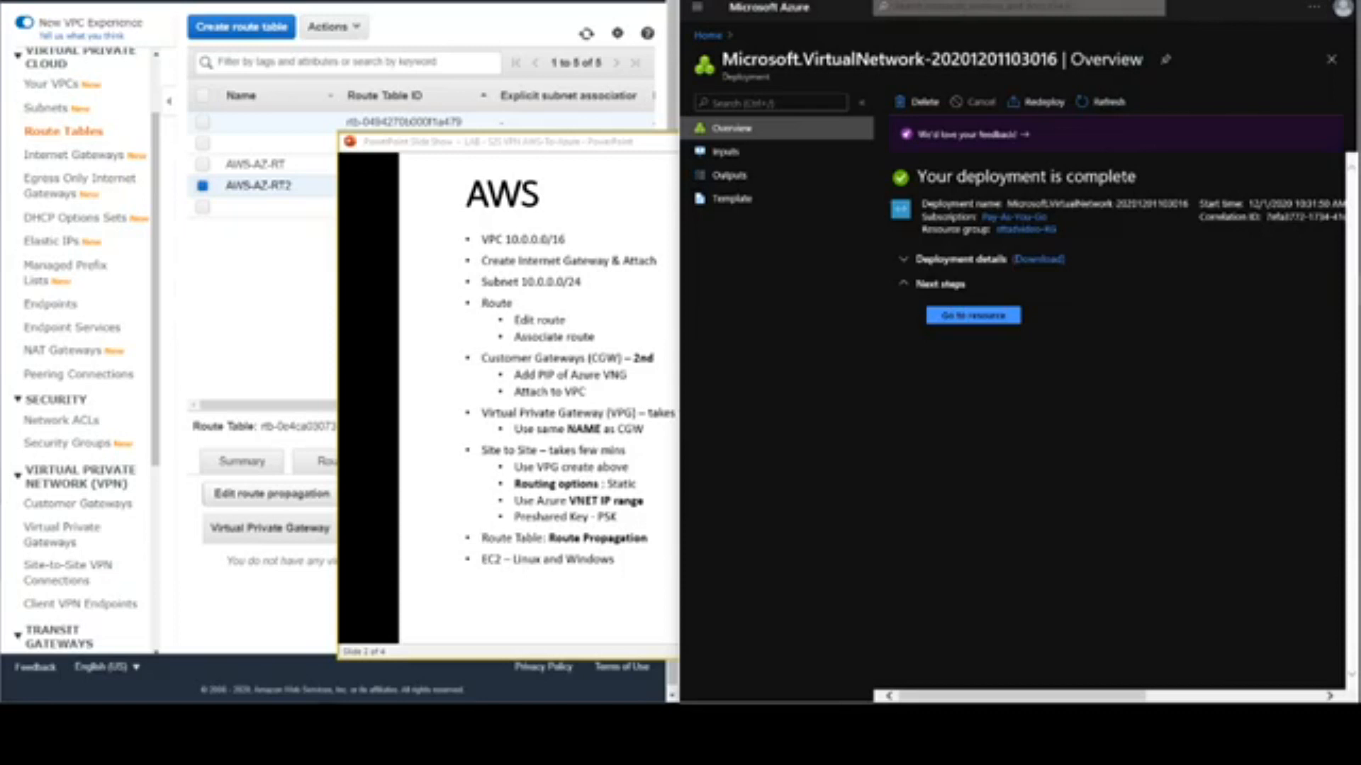
- Duplicate the portal's browser tab, then go from the lab slides back to the portal
right_click(766, 0)
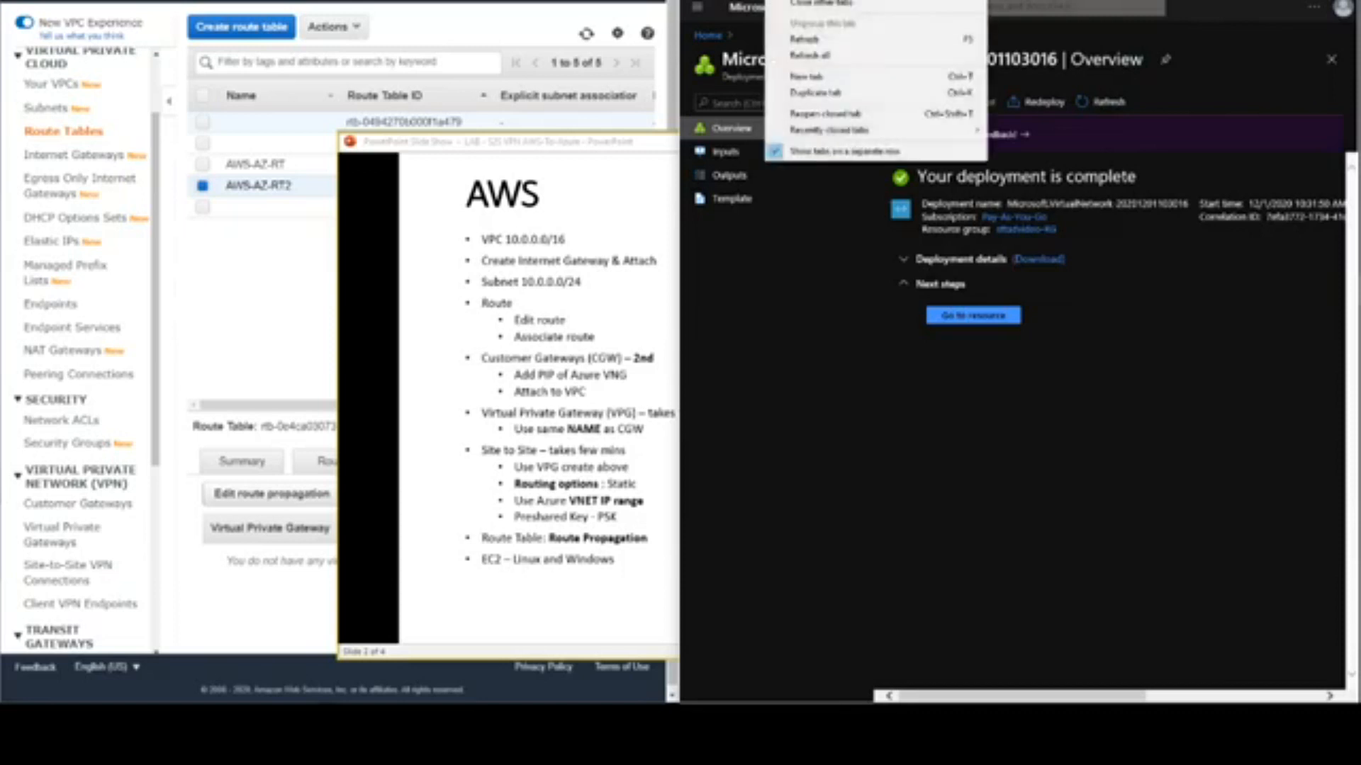
left_click(820, 94)
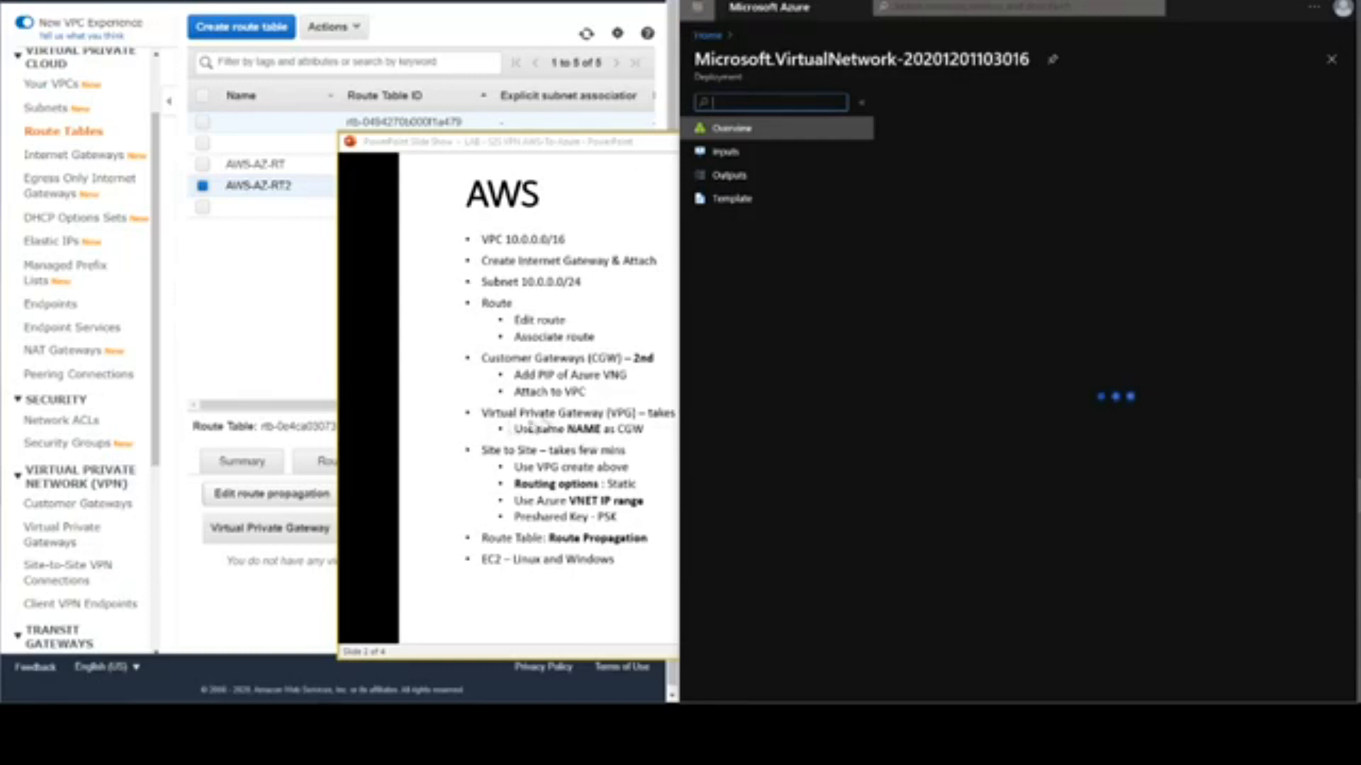
left_click(514, 368)
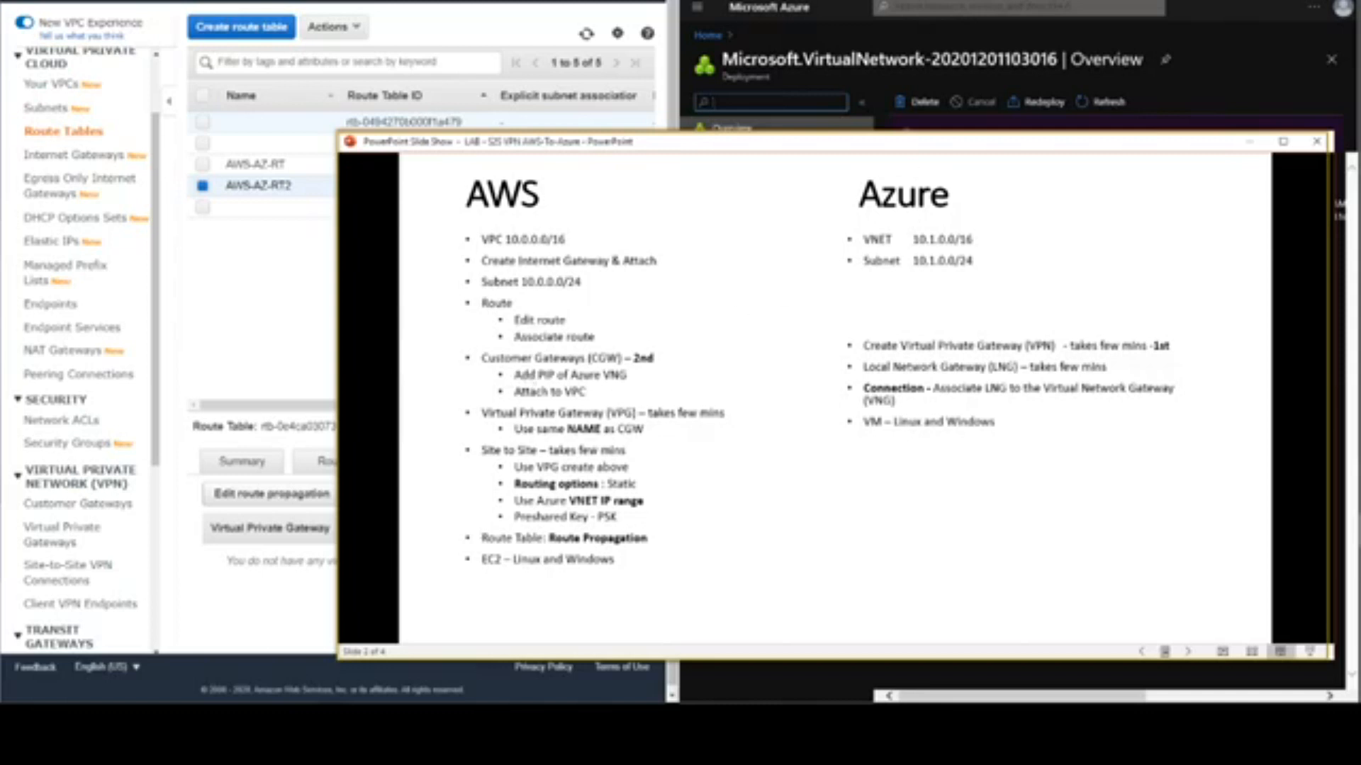
left_click(968, 28)
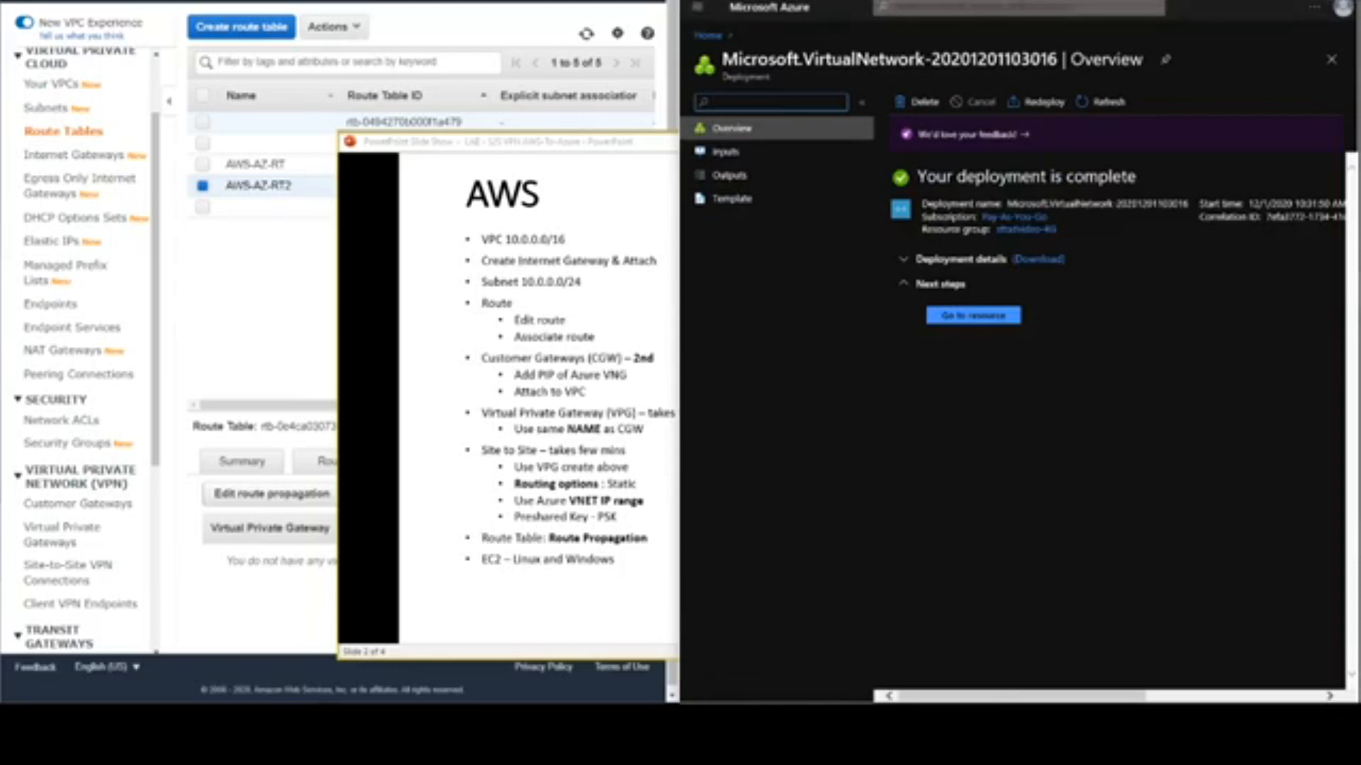
- Search the portal for 'network ga' and open Virtual network gateways
left_click(1049, 8)
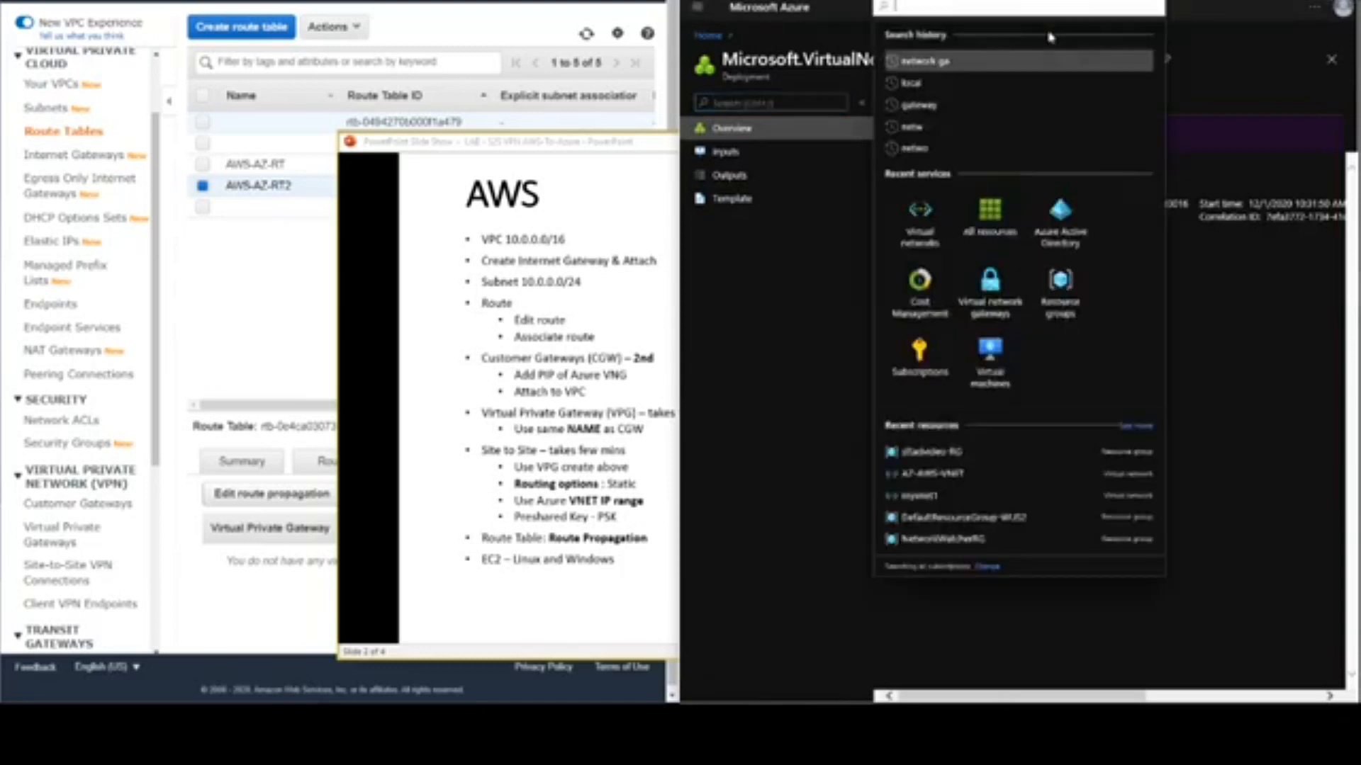
type("netw")
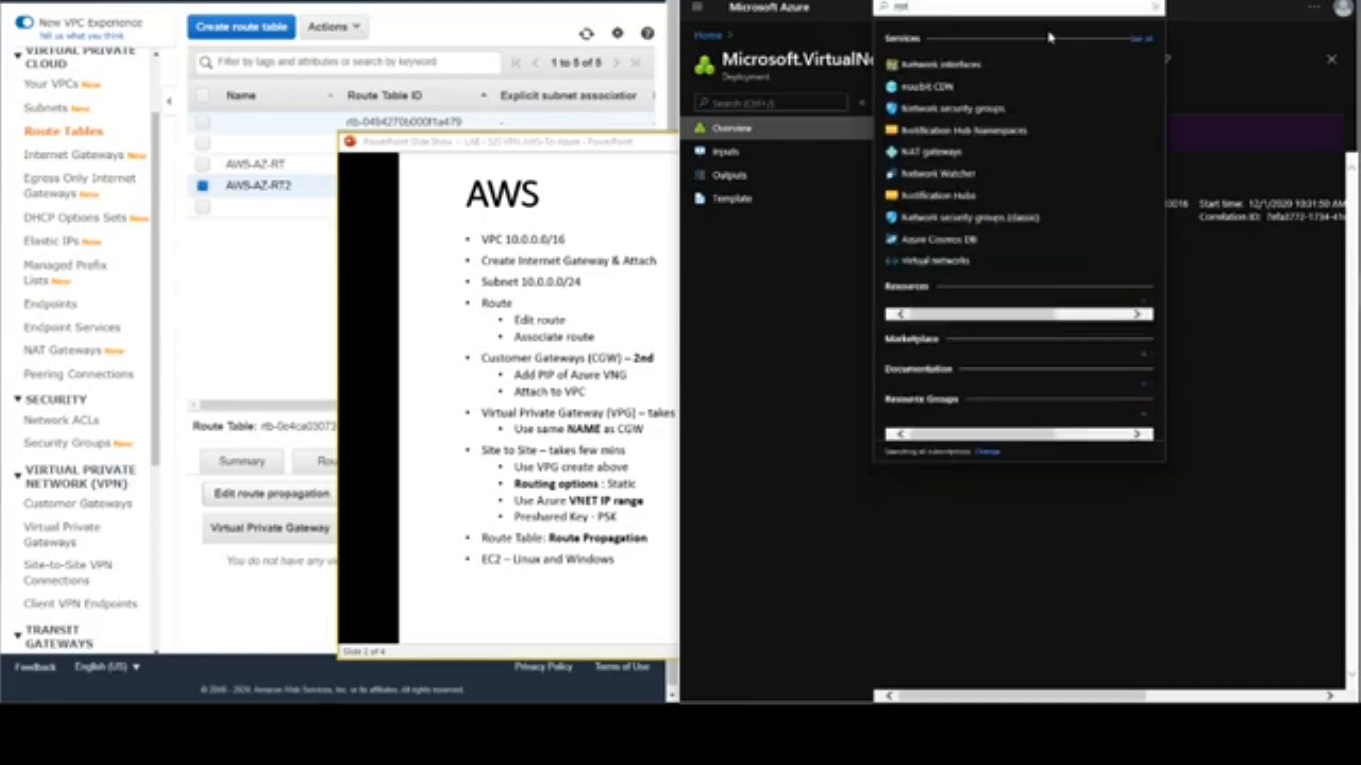
key("BackSpace")
key("BackSpace")
key("BackSpace")
key("BackSpace")
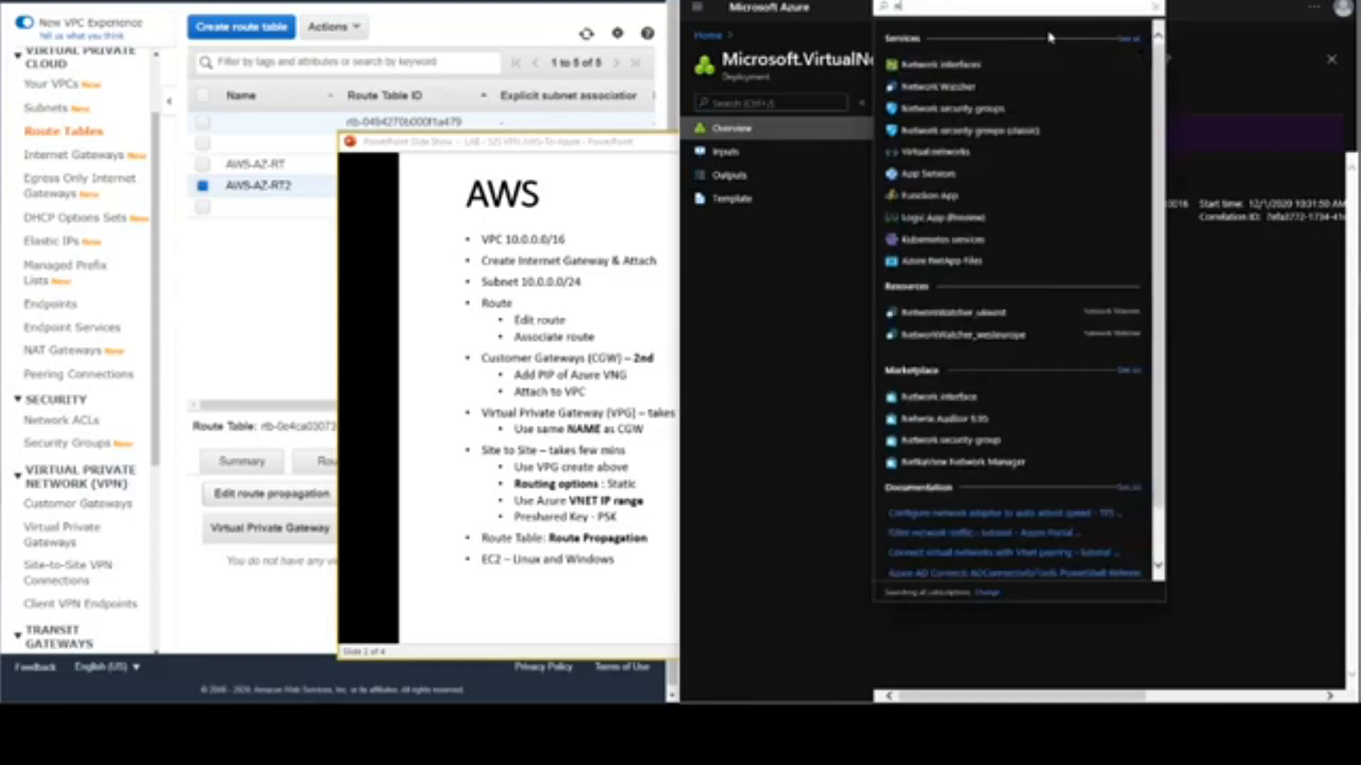
type("private")
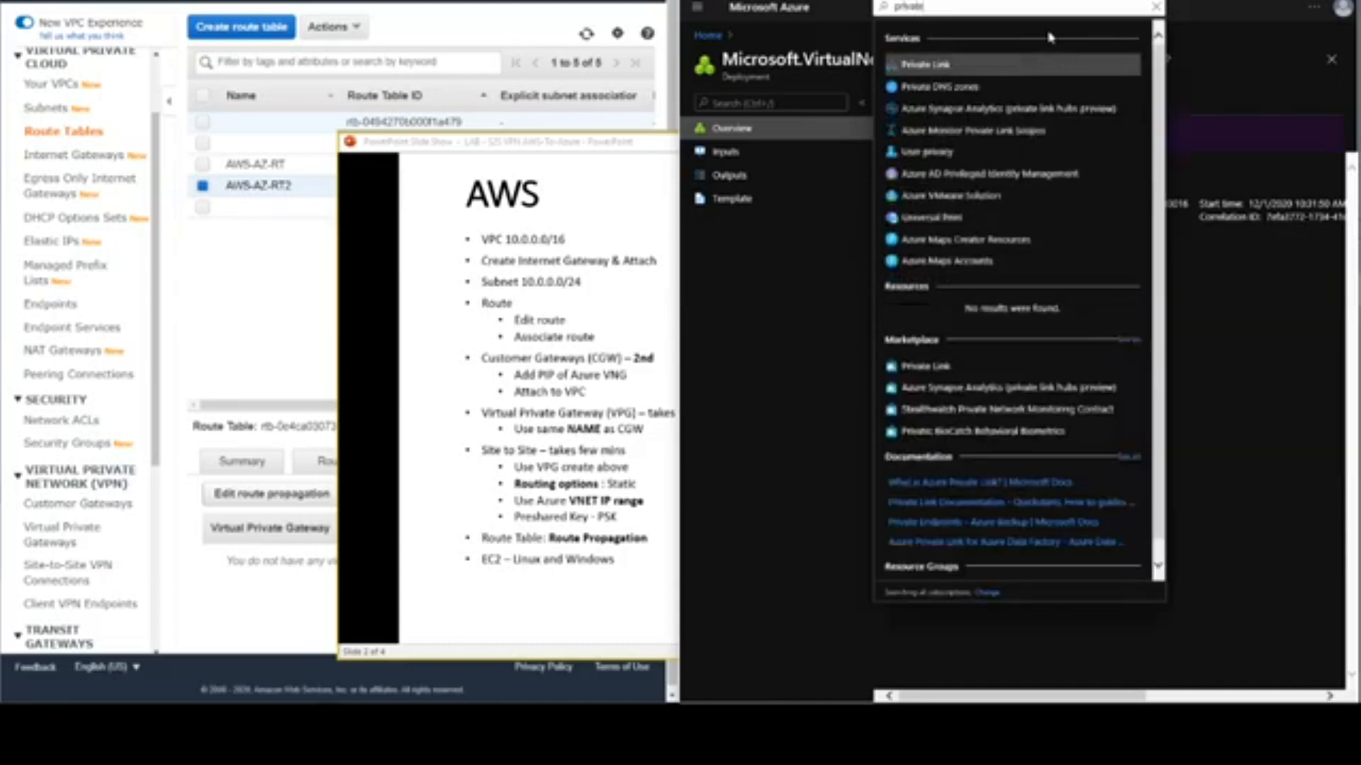
key("BackSpace")
key("BackSpace")
key("BackSpace")
key("BackSpace")
key("BackSpace")
key("BackSpace")
key("BackSpace")
type("netw")
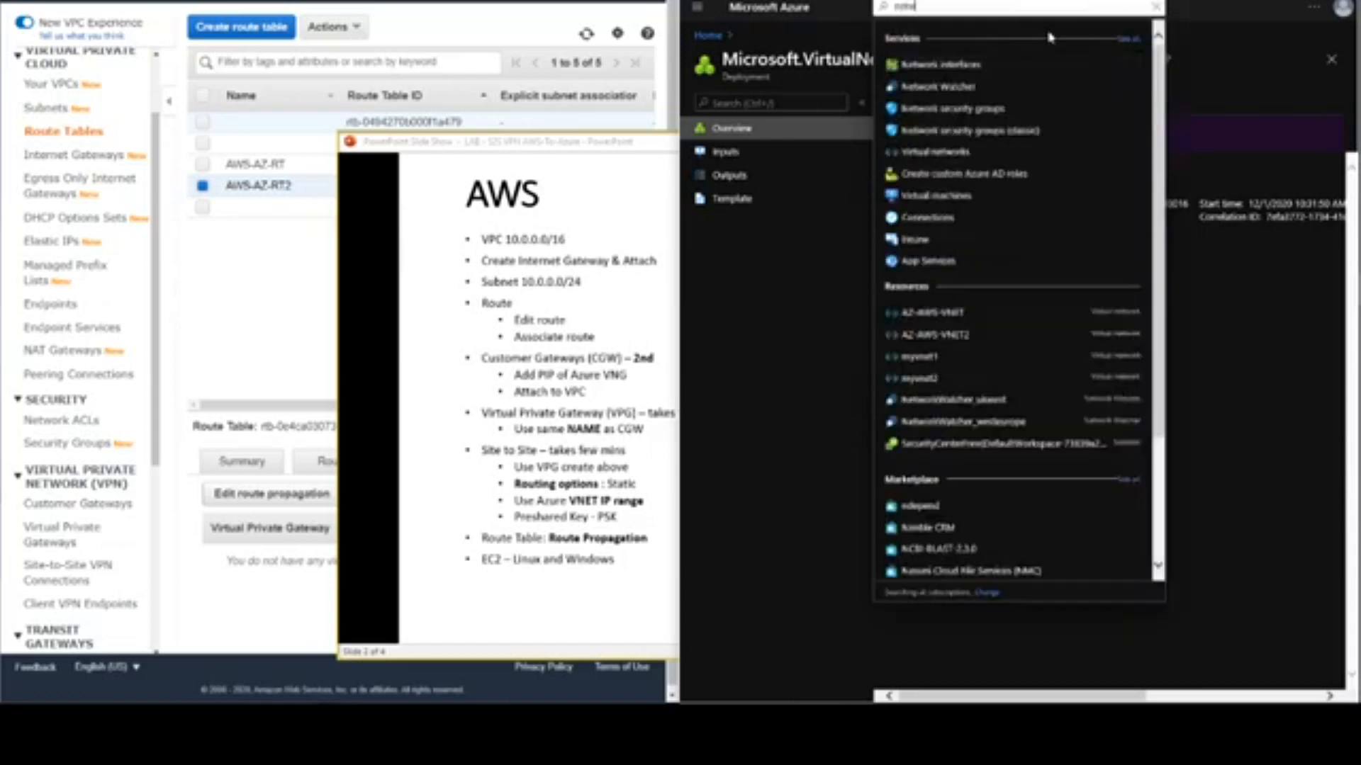
type("ork g")
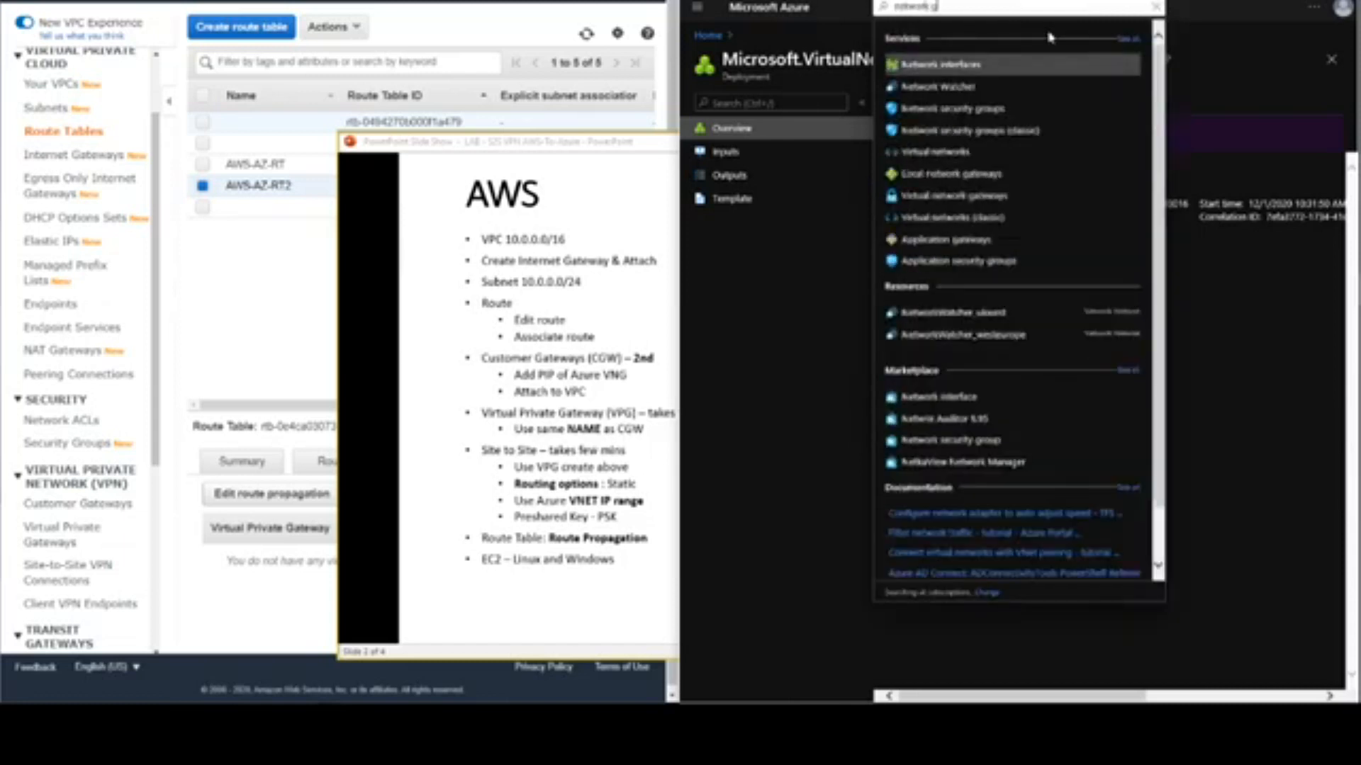
type("a")
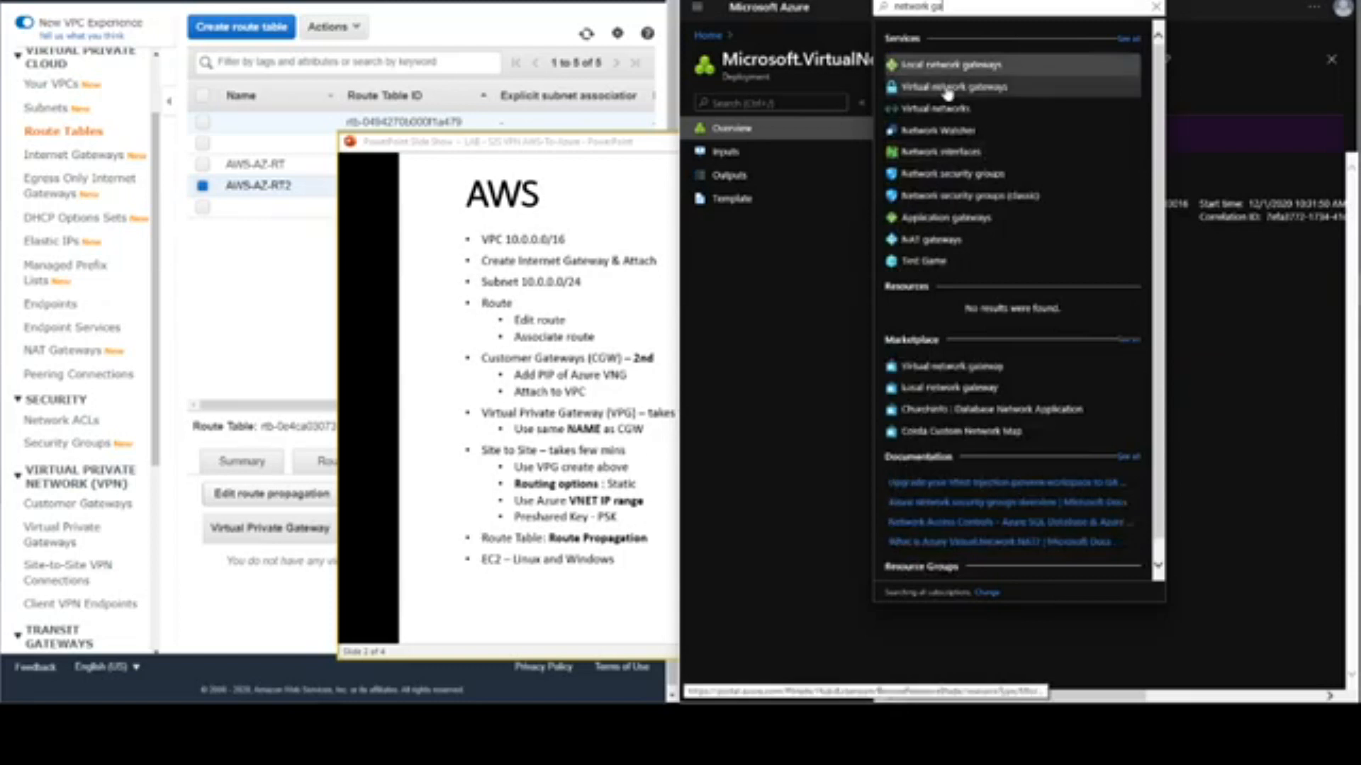
left_click(948, 92)
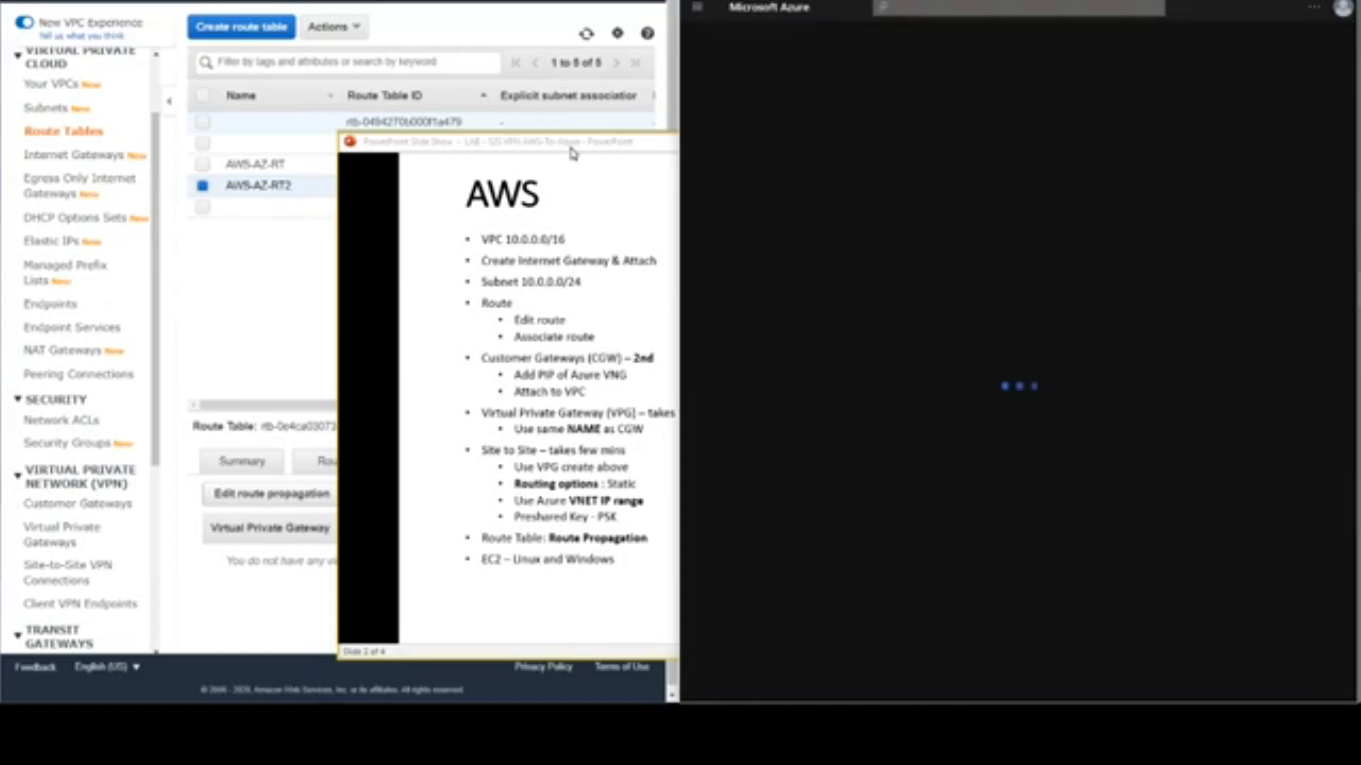
- After checking the lab slides, start creating a new virtual network gateway
left_click(571, 152)
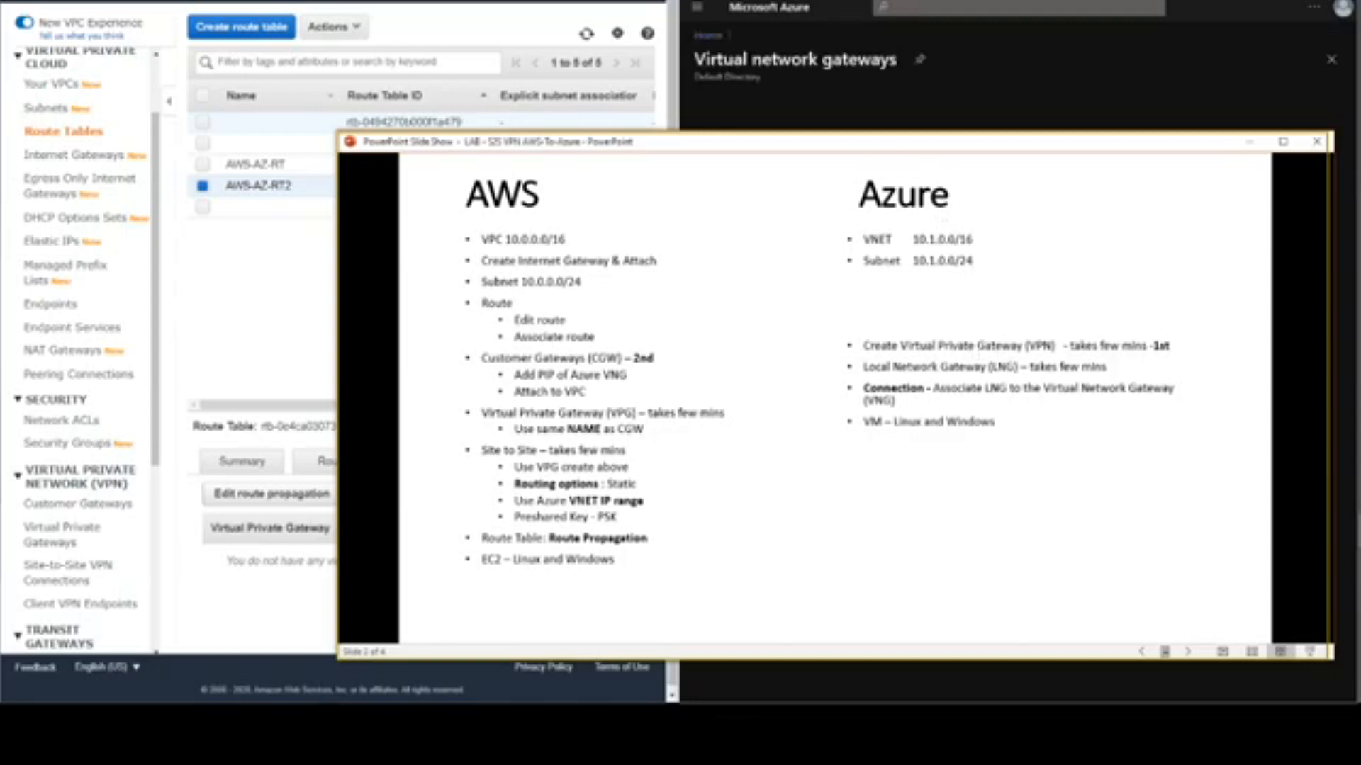
left_click(939, 8)
left_click(924, 230)
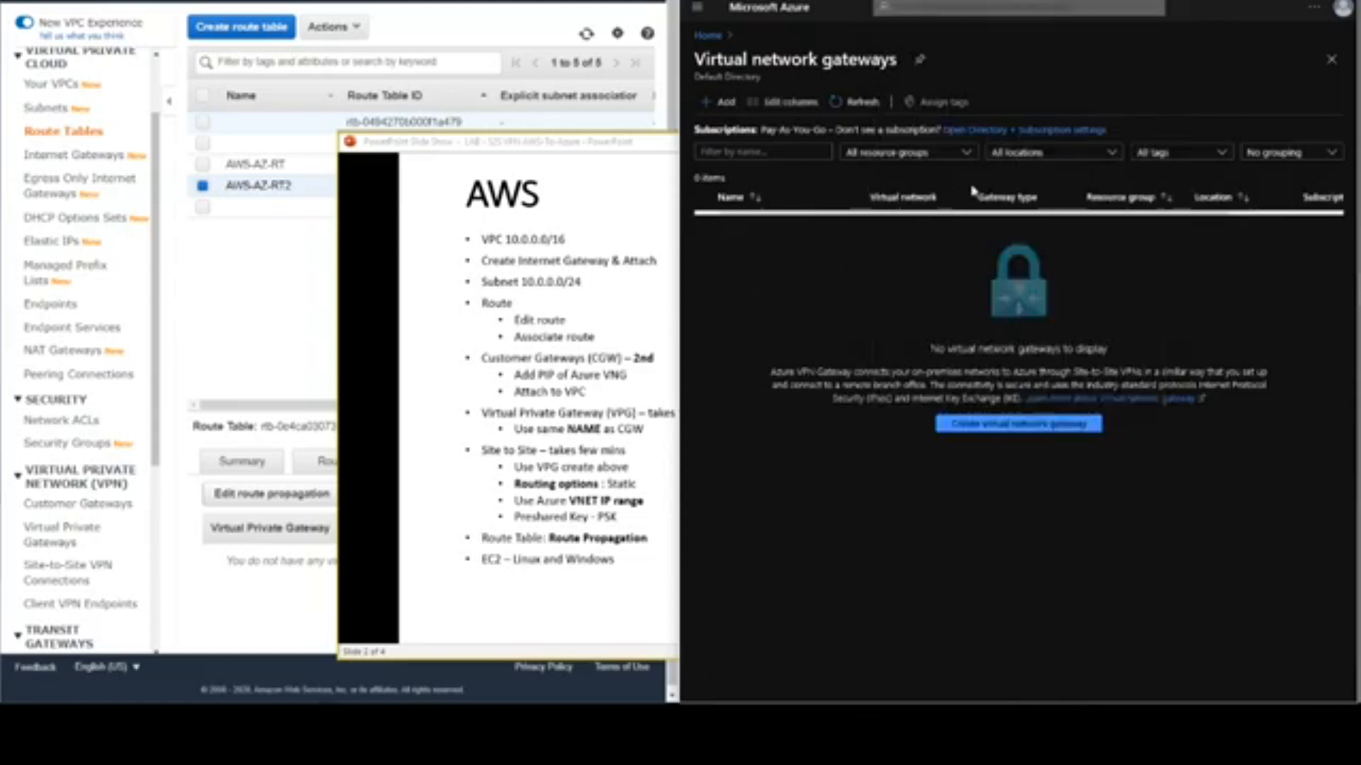
left_click(724, 106)
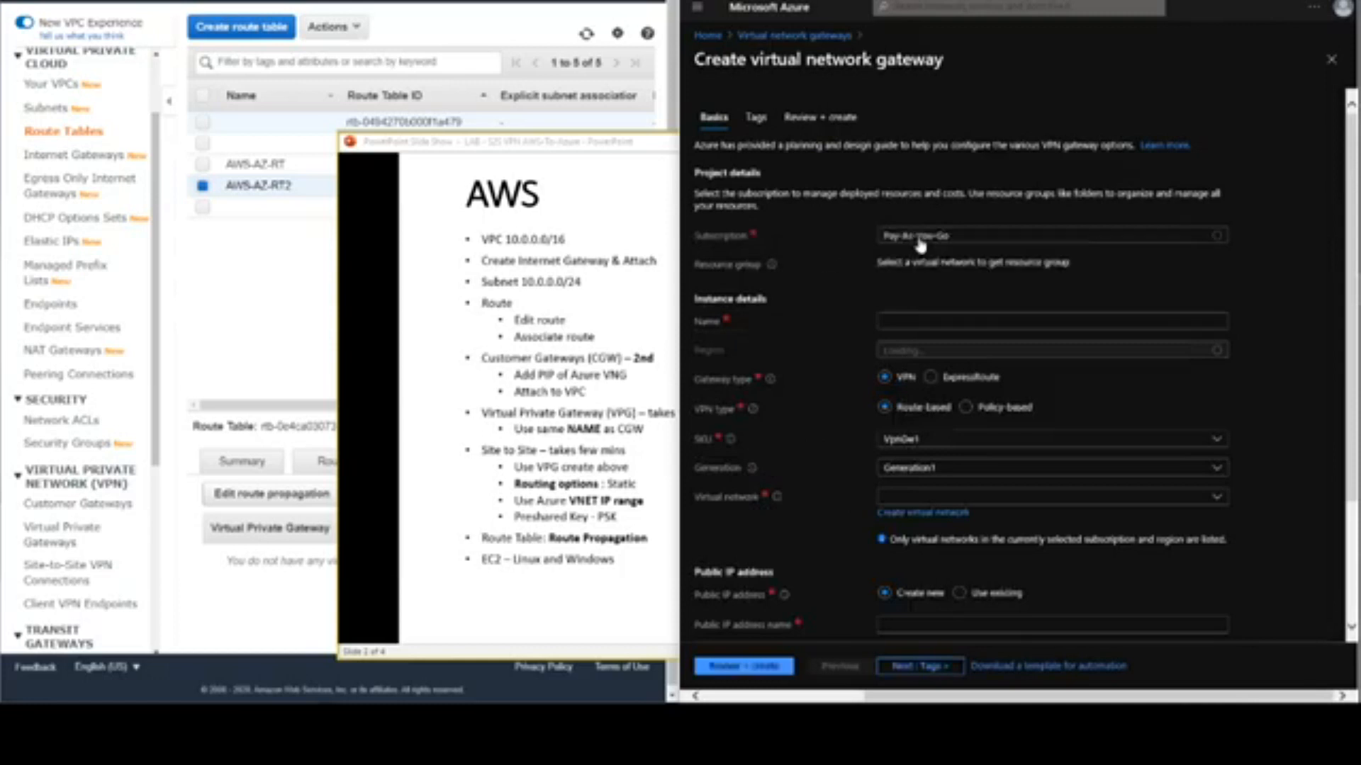
- Name the gateway AZ-AWS-VNG2, choose its region, and attach it to AZ-AWS-VNET2
left_click(914, 323)
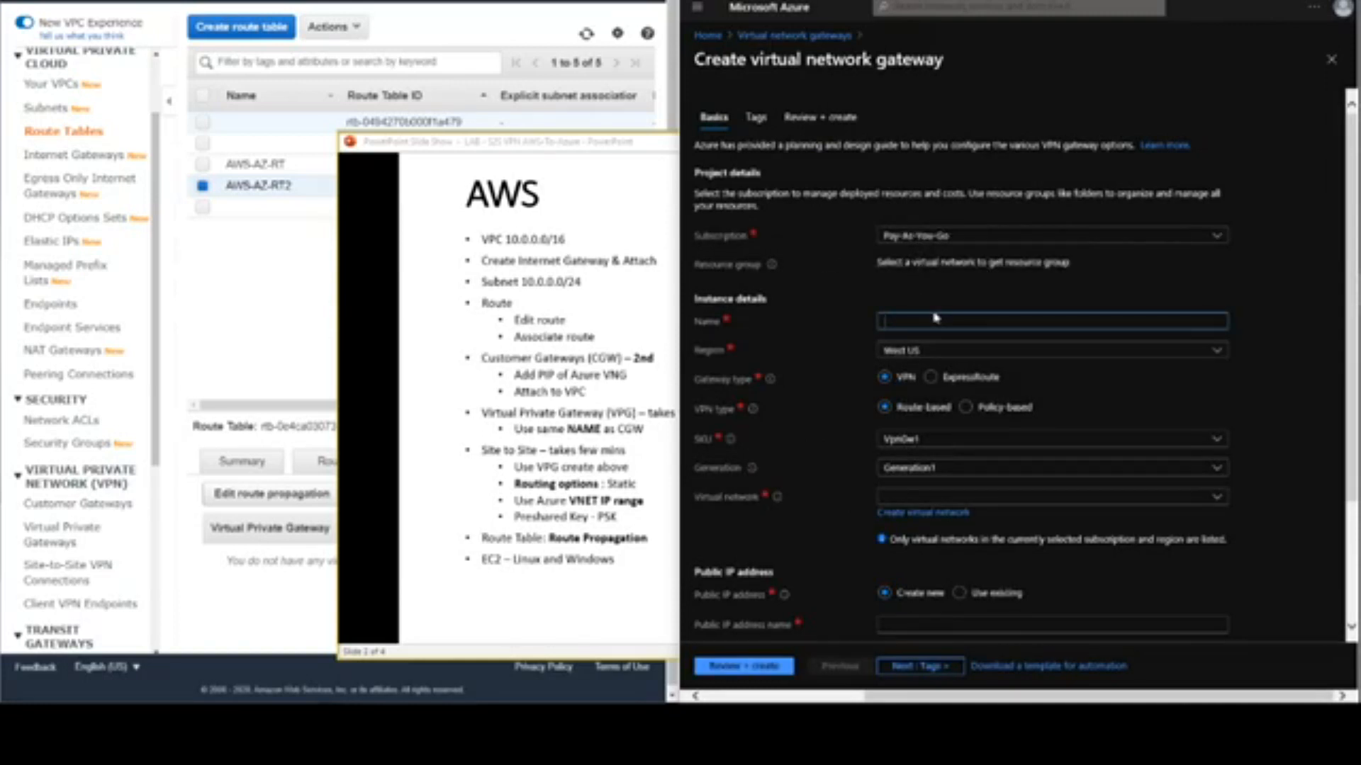
type("AZ-AWS-")
left_click(997, 354)
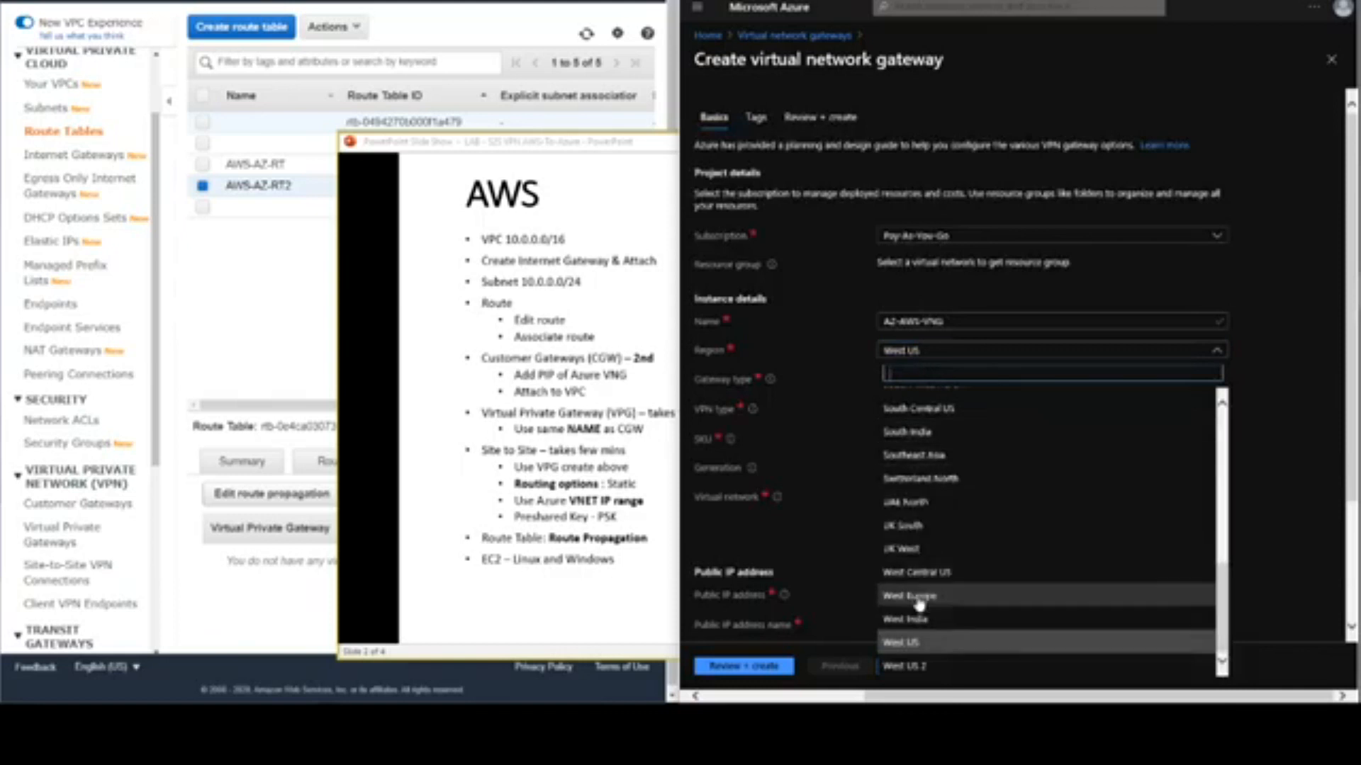
left_click(920, 598)
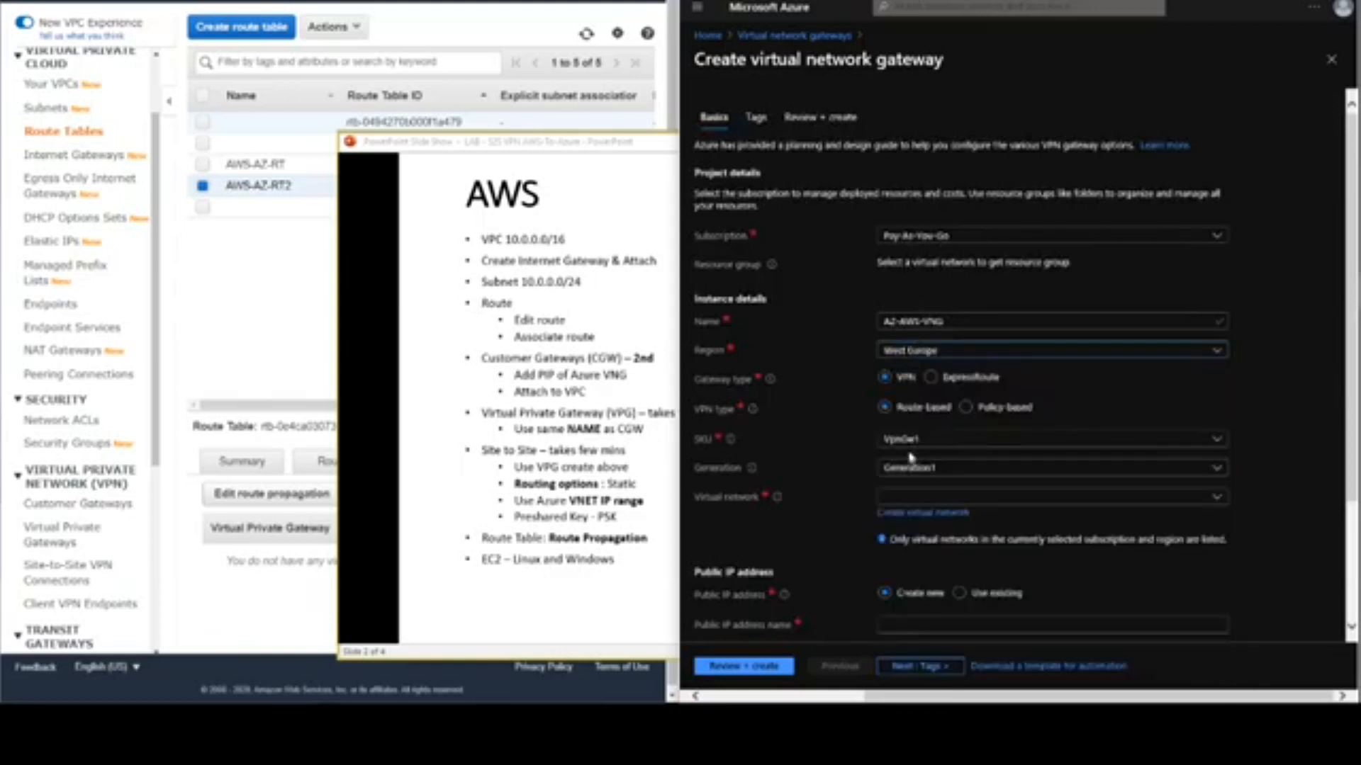
left_click(1032, 499)
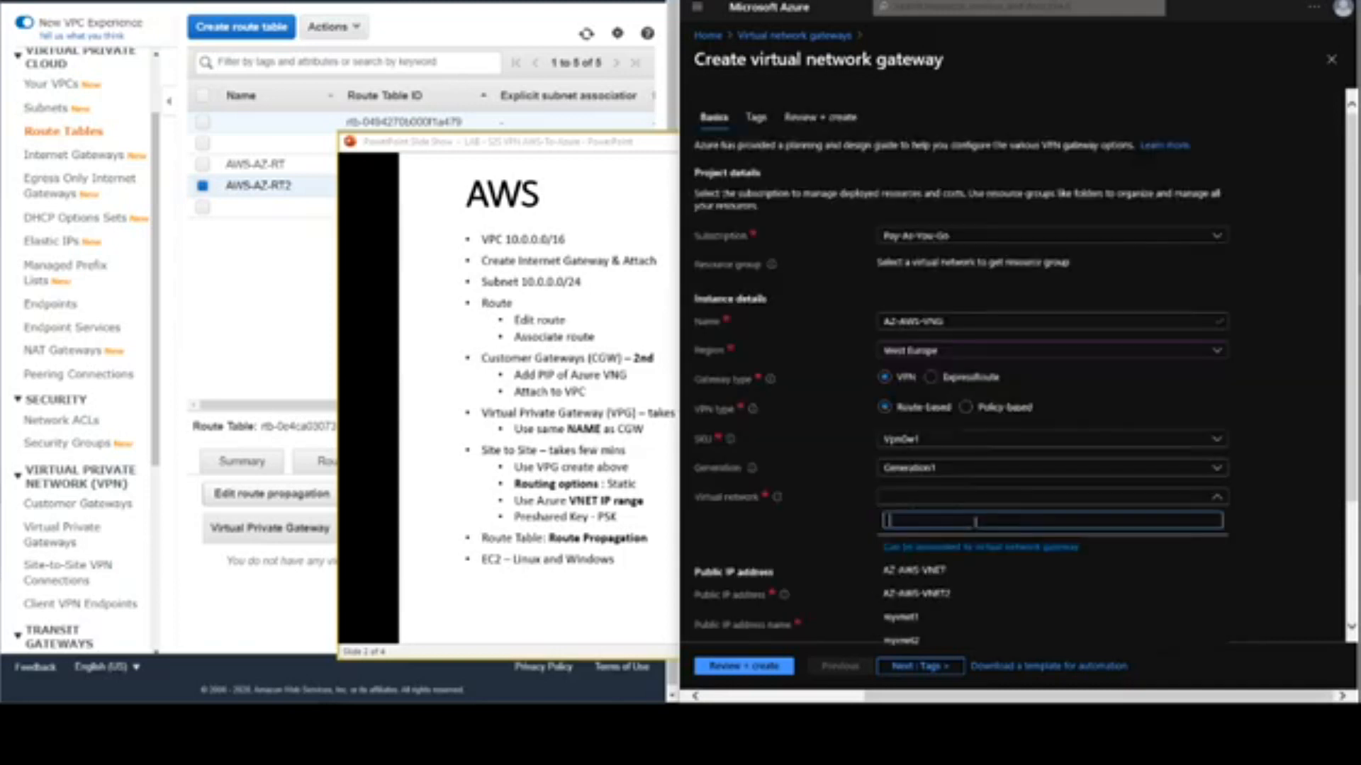
left_click(918, 599)
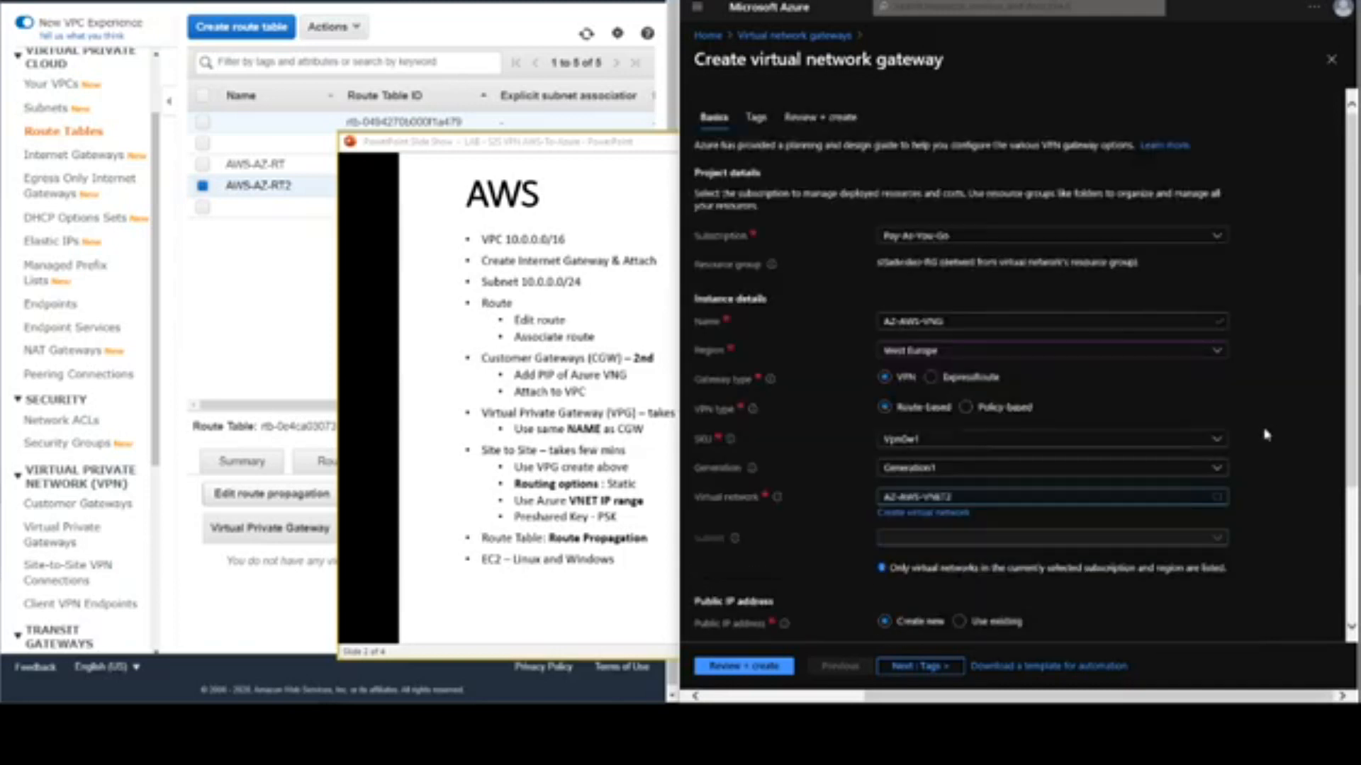
- Name the gateway's new public IP address AZ-AWS-VNG2-PIP
scroll(1266, 438, "down", 2)
scroll(1266, 438, "down", 1)
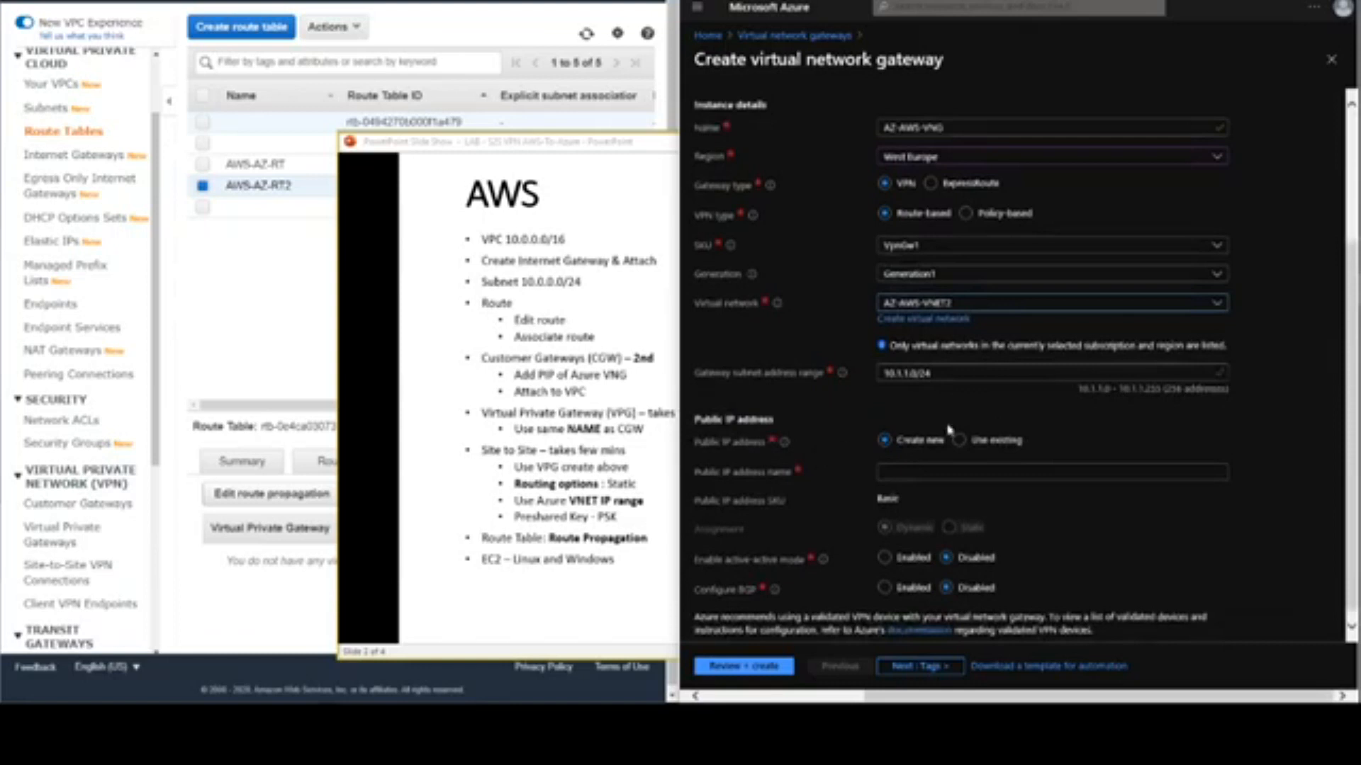
scroll(956, 443, "down", 1)
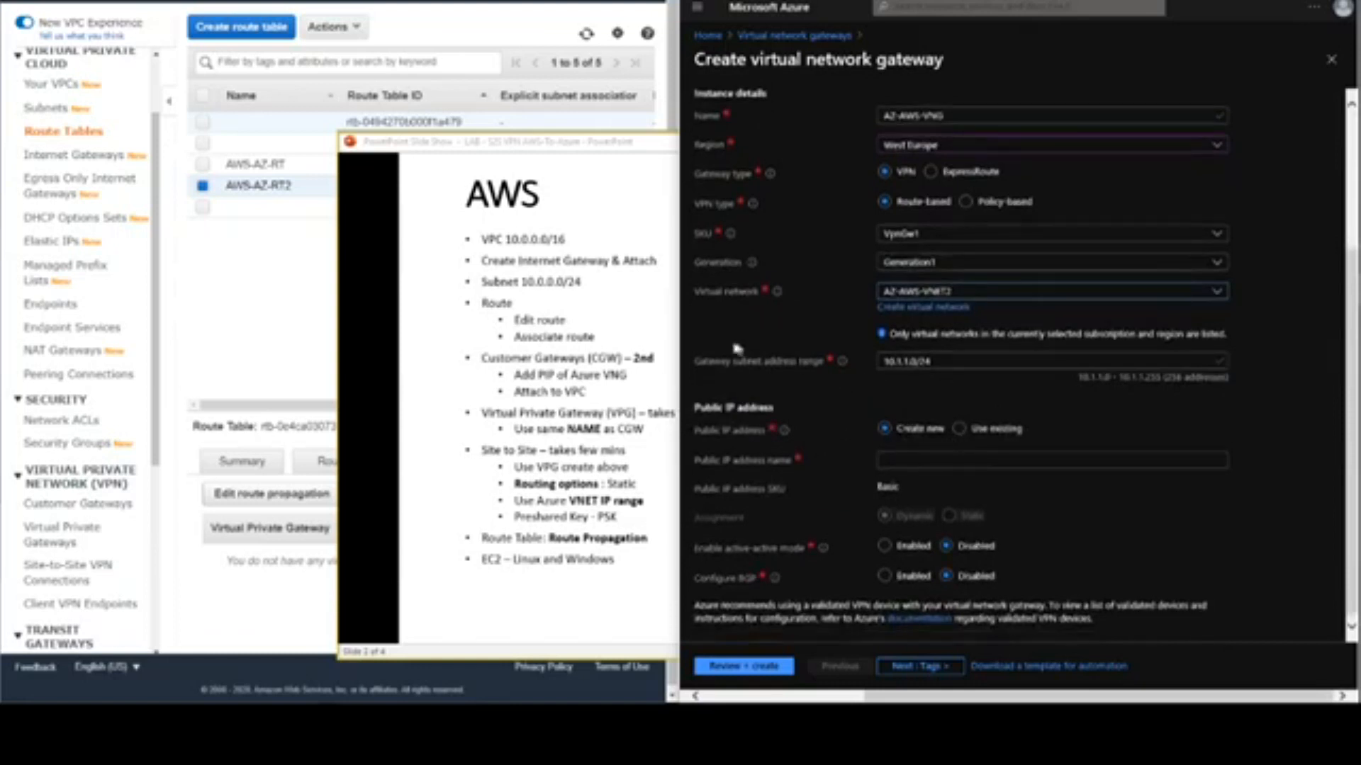
left_click_drag(687, 365, 855, 372)
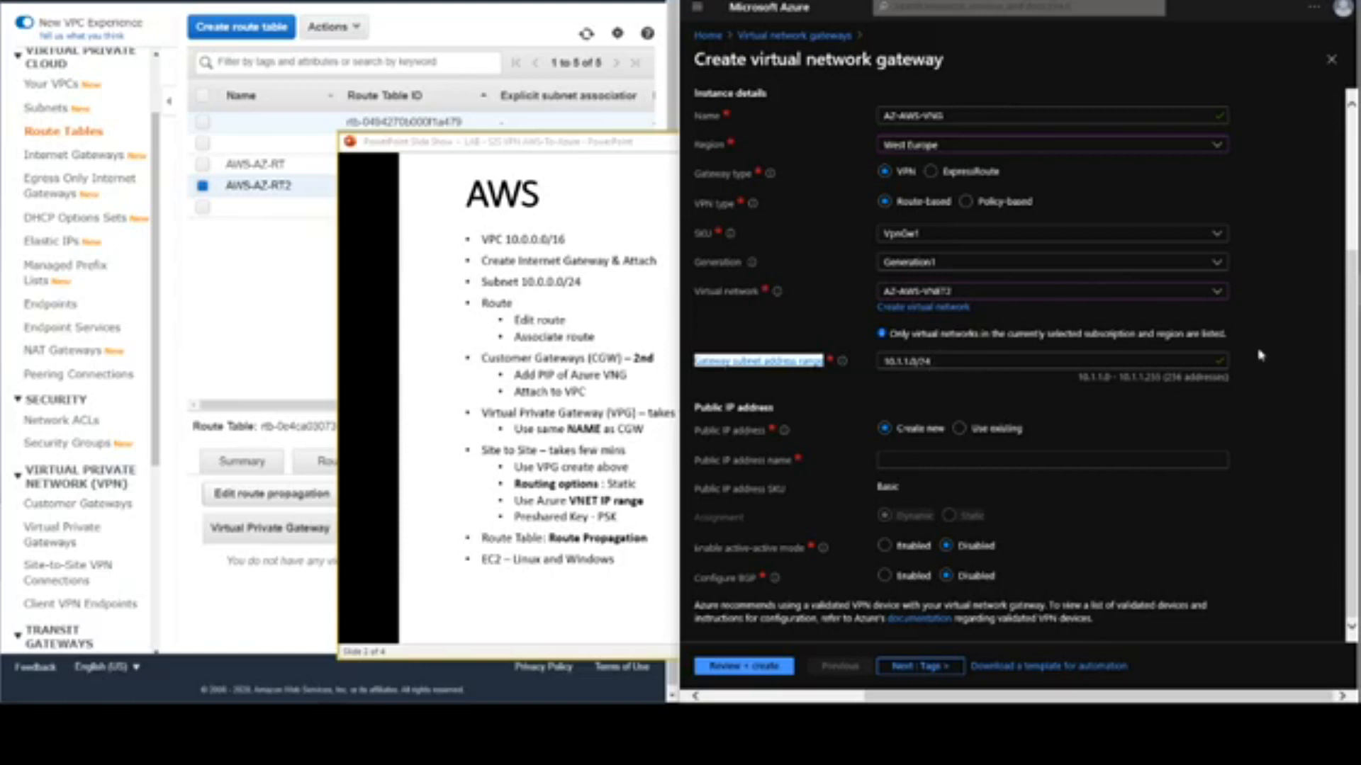
left_click(892, 461)
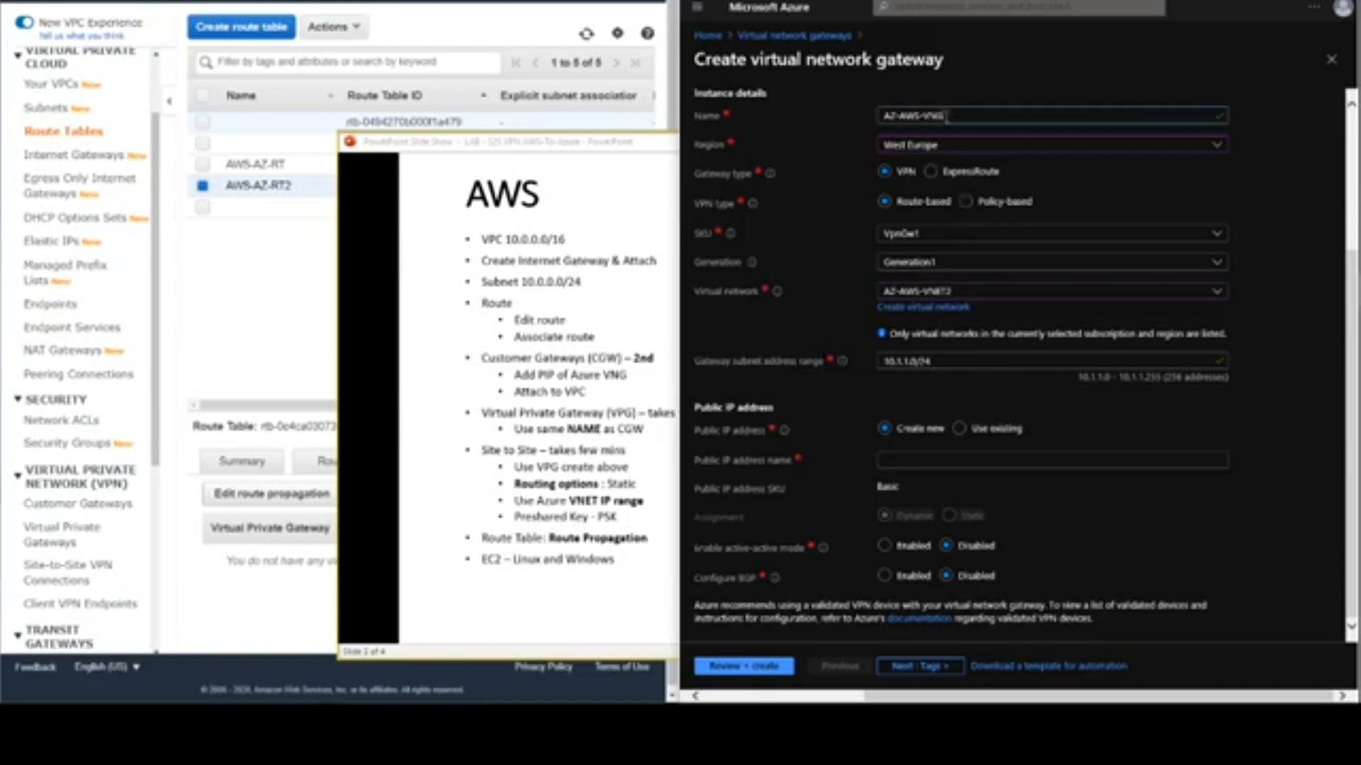
left_click_drag(955, 116, 885, 115)
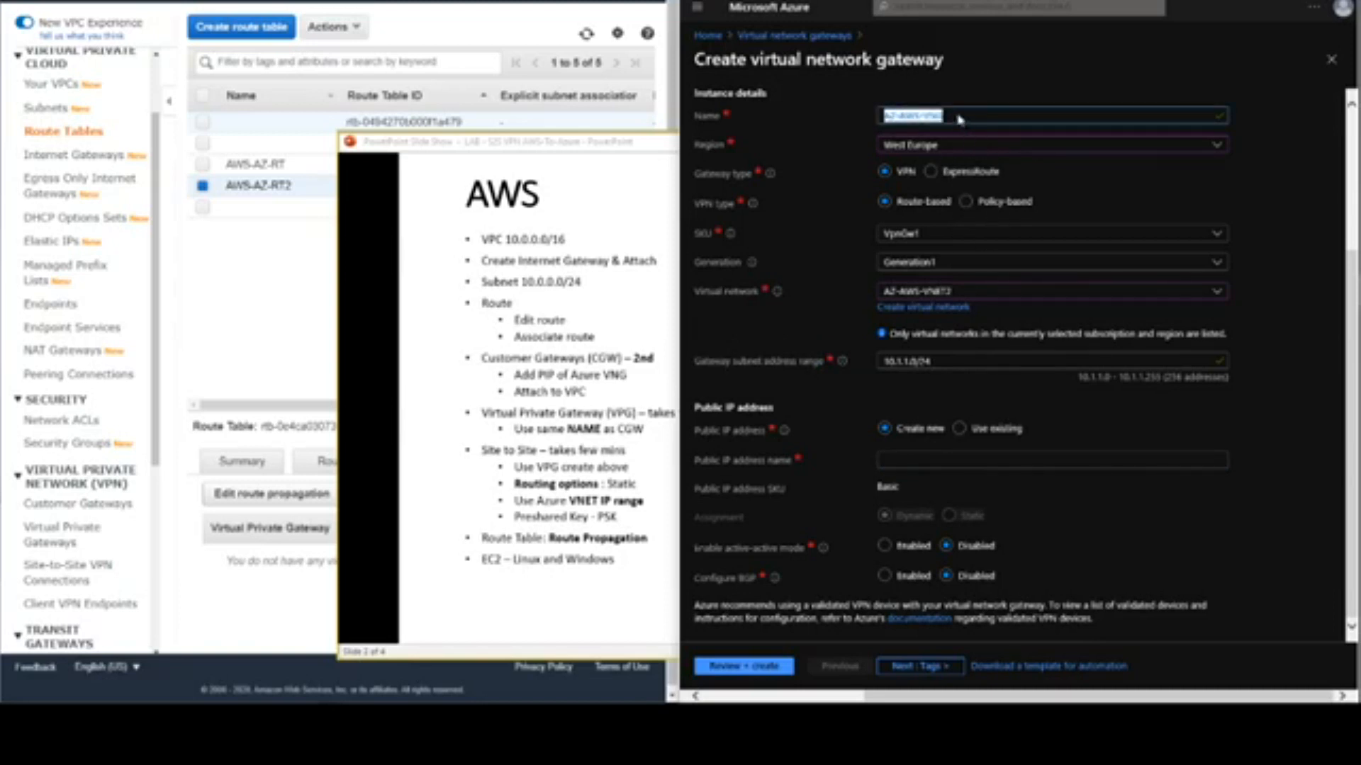
left_click(986, 115)
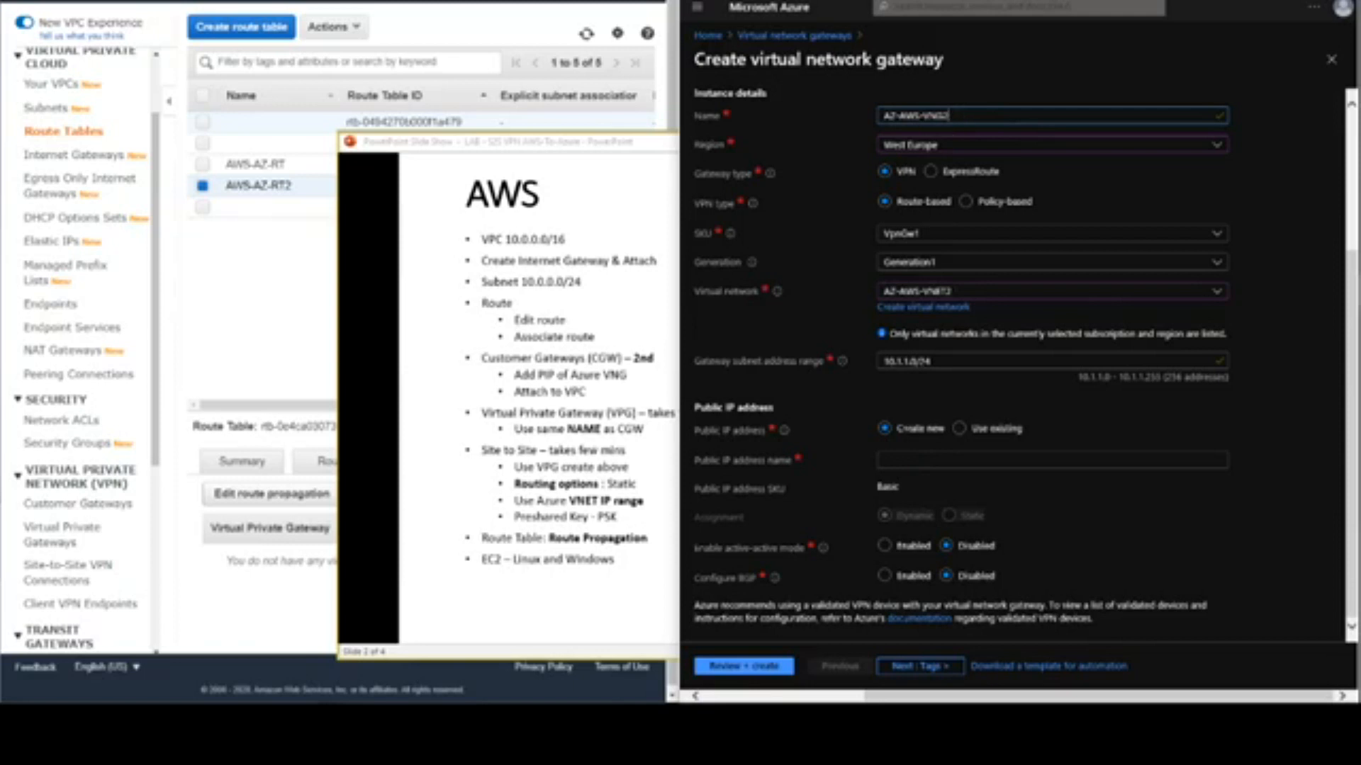
left_click(920, 458)
type("az-aws-vng")
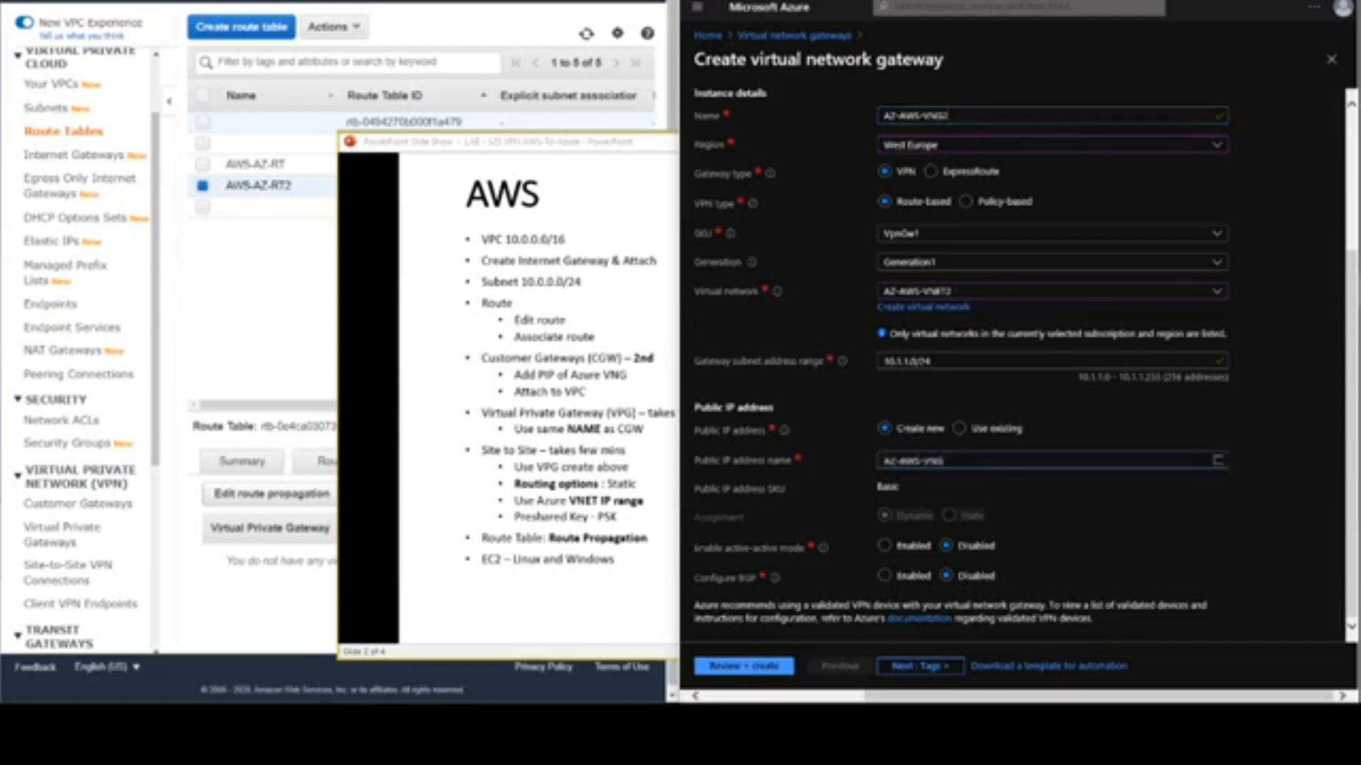
type("2-")
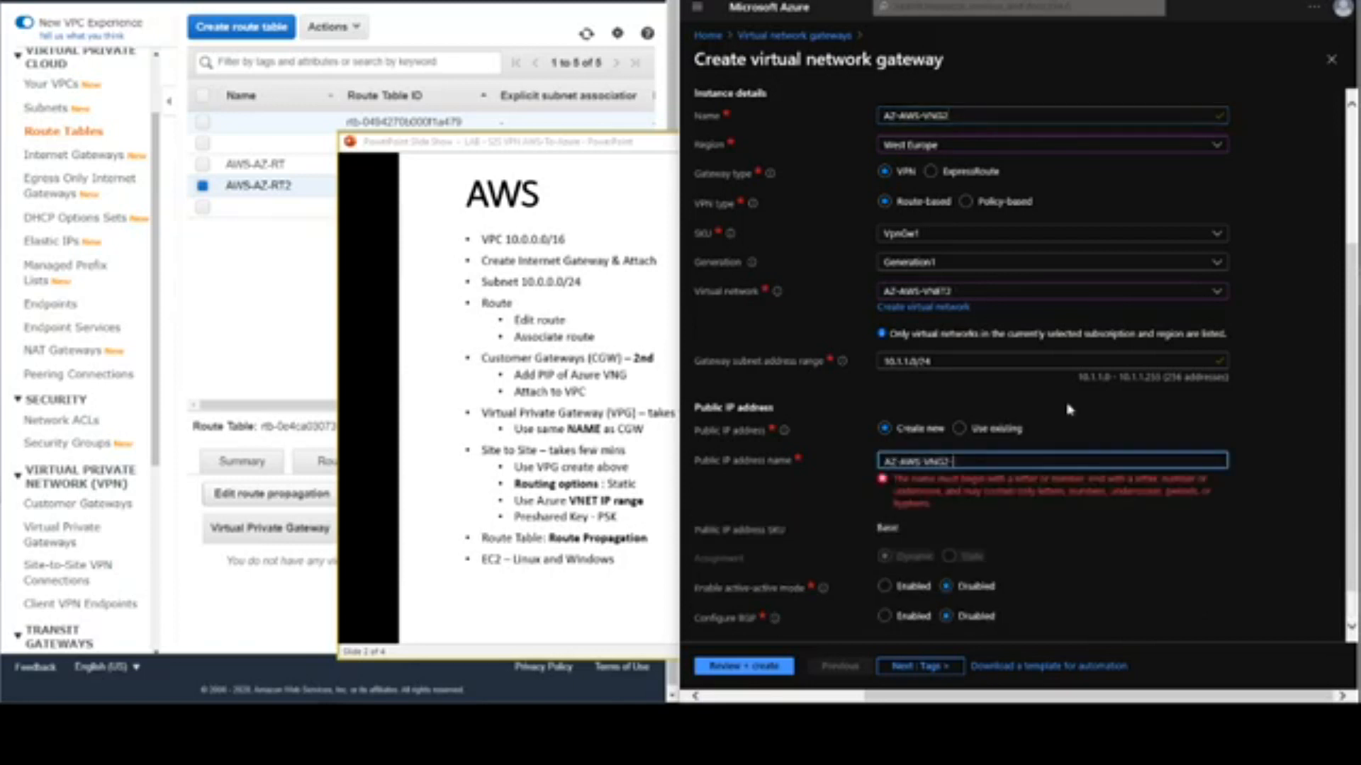
type("PU")
key("BackSpace")
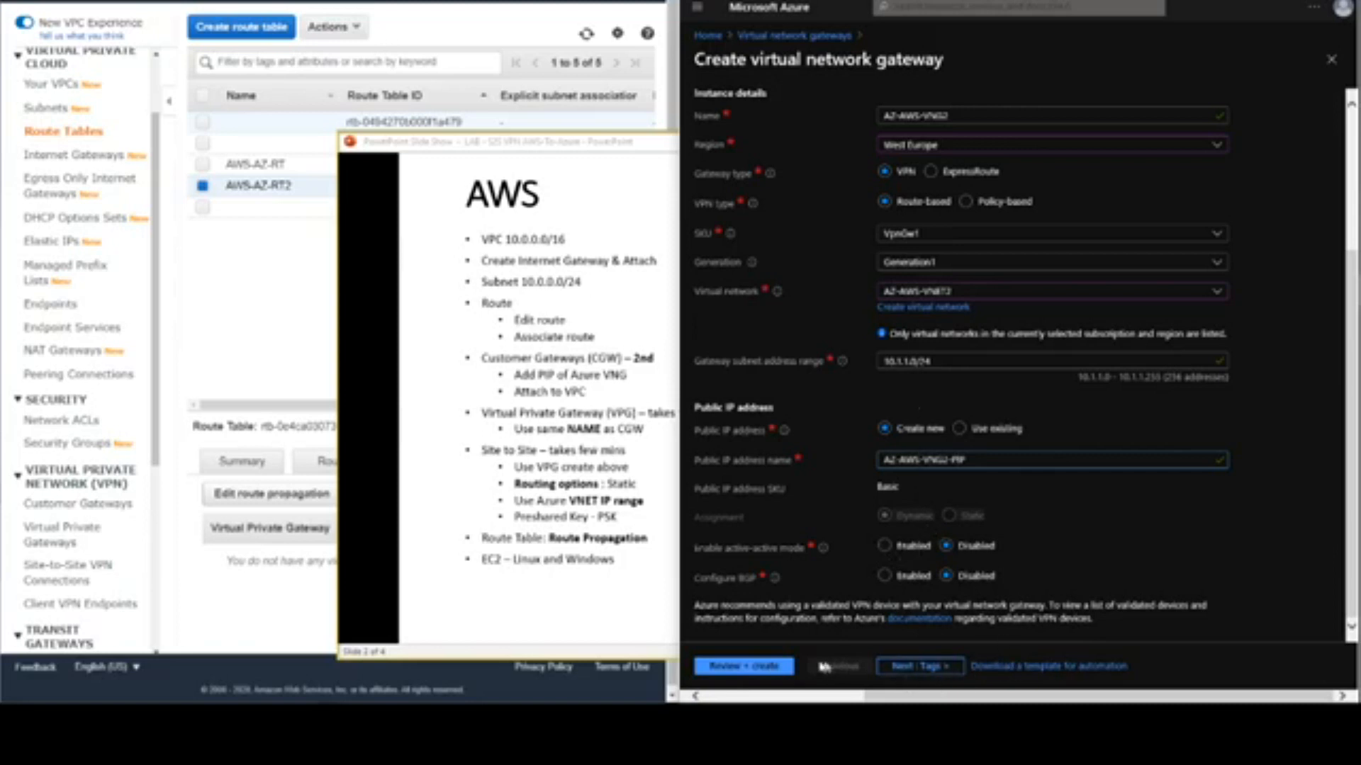
left_click(919, 668)
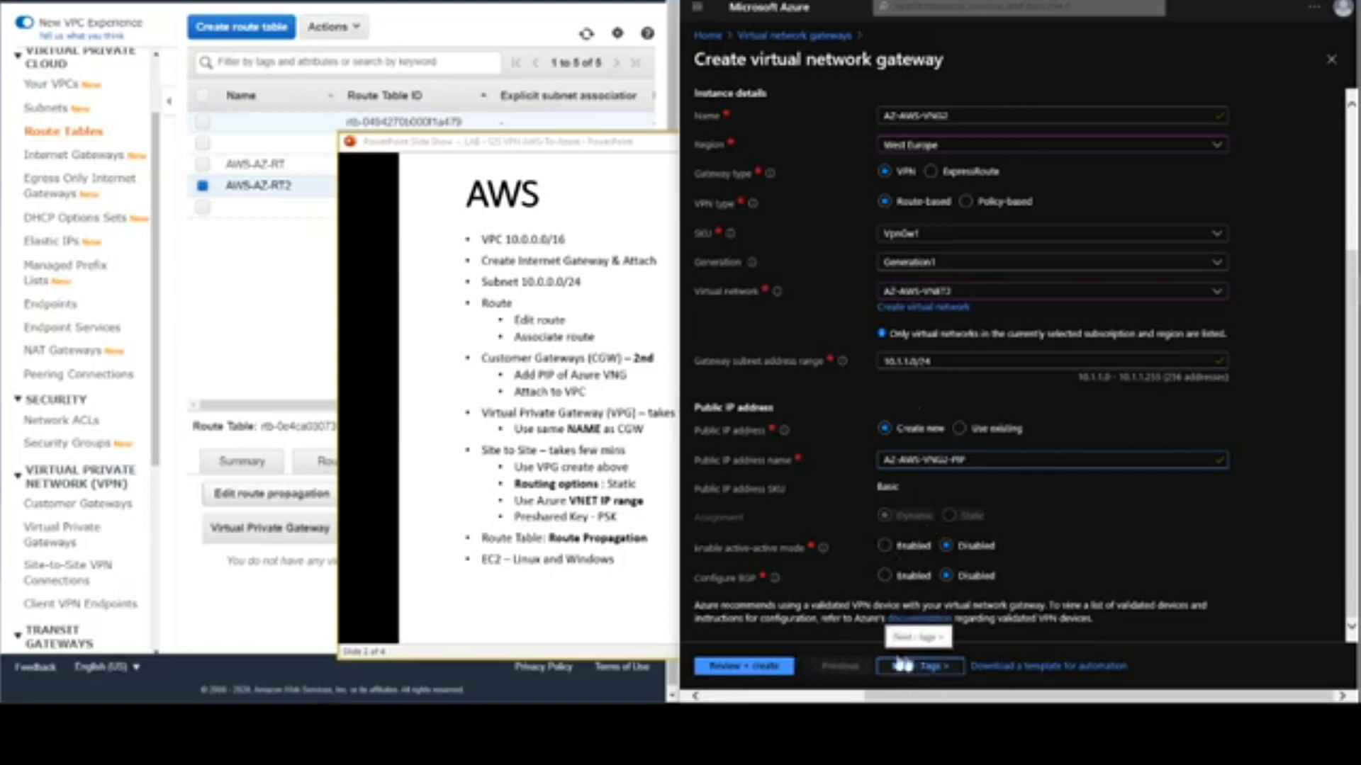
- Review and create the AZ-AWS-VNG2 gateway, then bring up the lab slides while it deploys
left_click(778, 669)
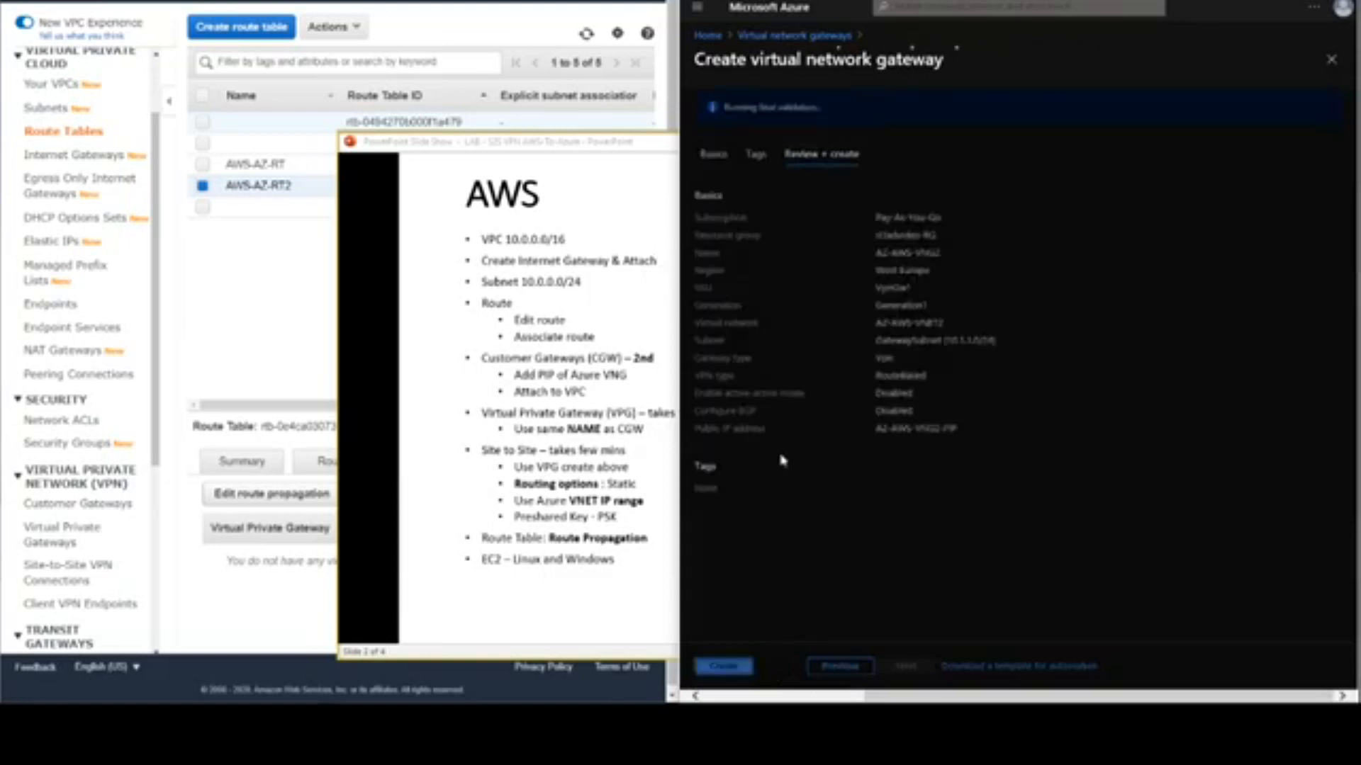
left_click(720, 668)
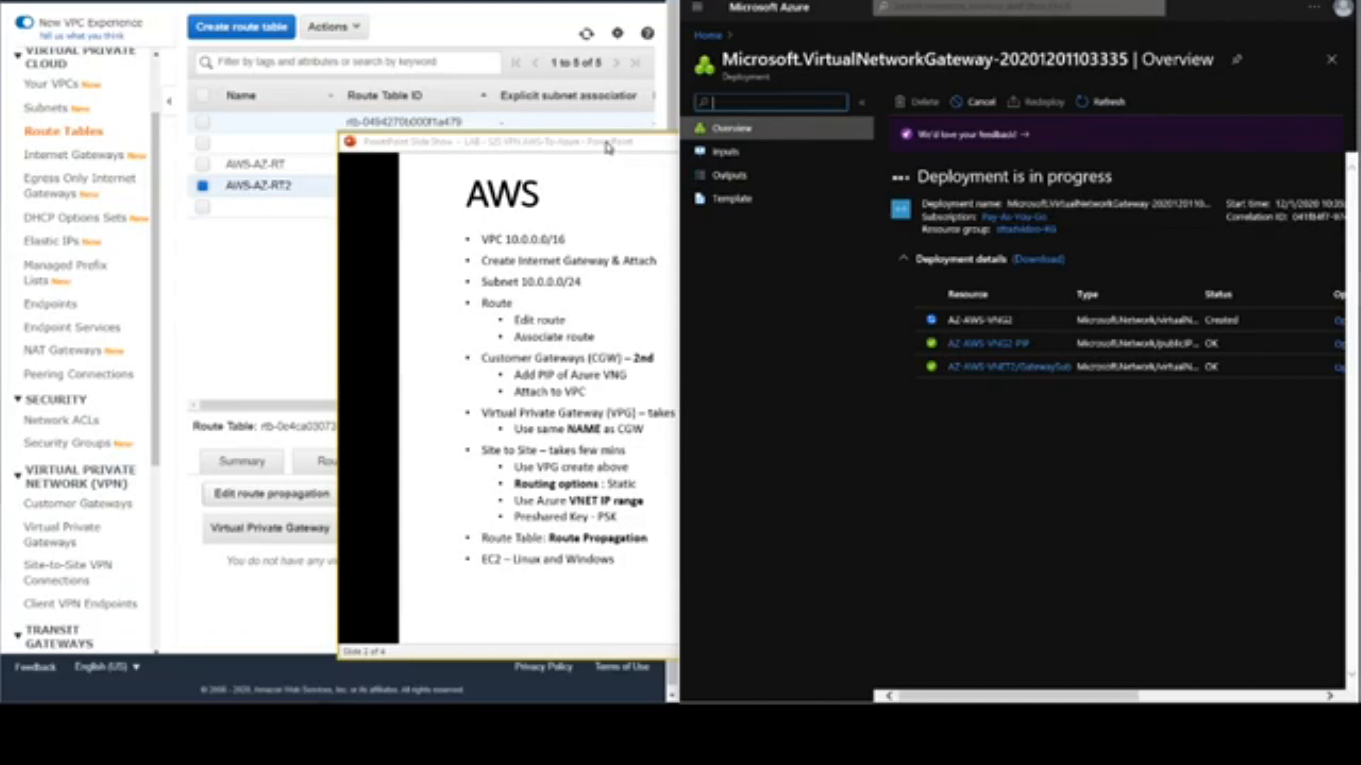
left_click(608, 147)
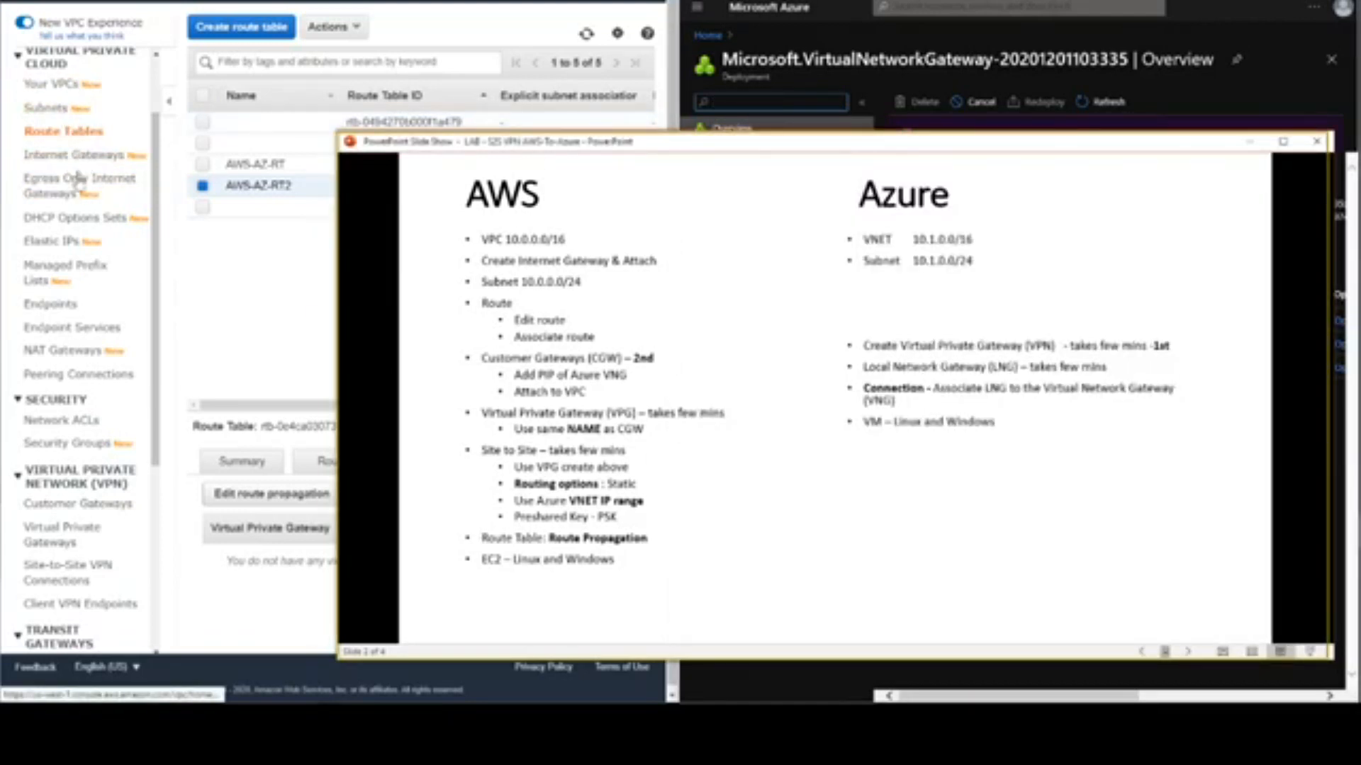
- Open EC2 in a new tab, view its empty Instances list, and start launching an instance
left_click(127, 2)
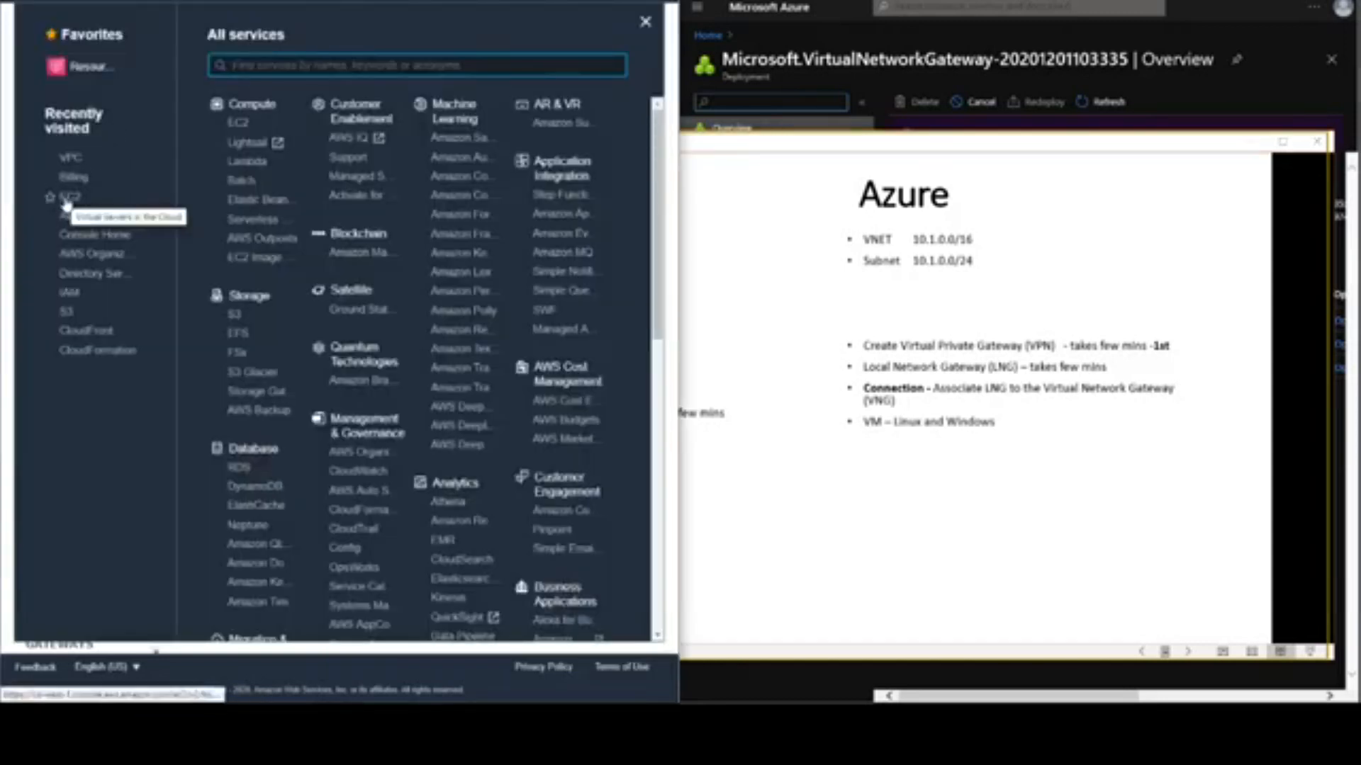
right_click(65, 197)
left_click(114, 211)
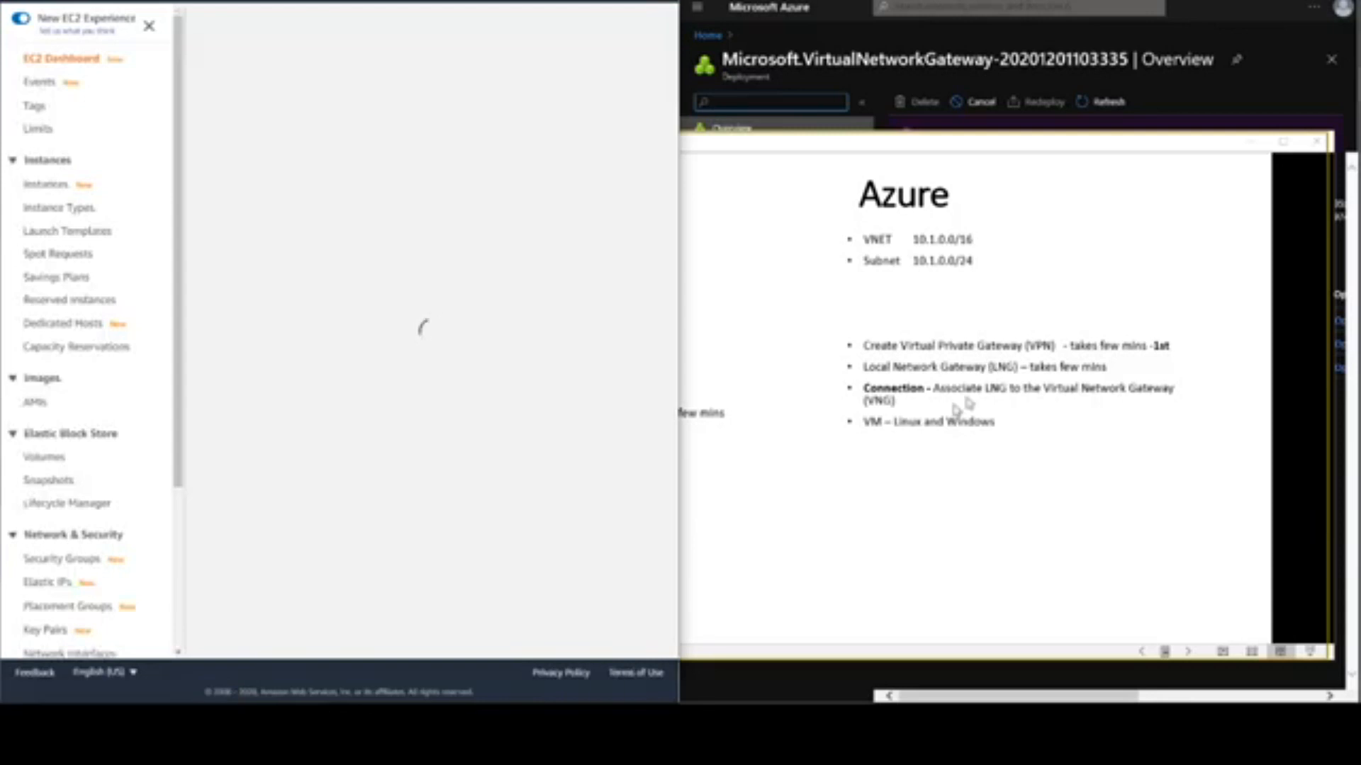
left_click(925, 458)
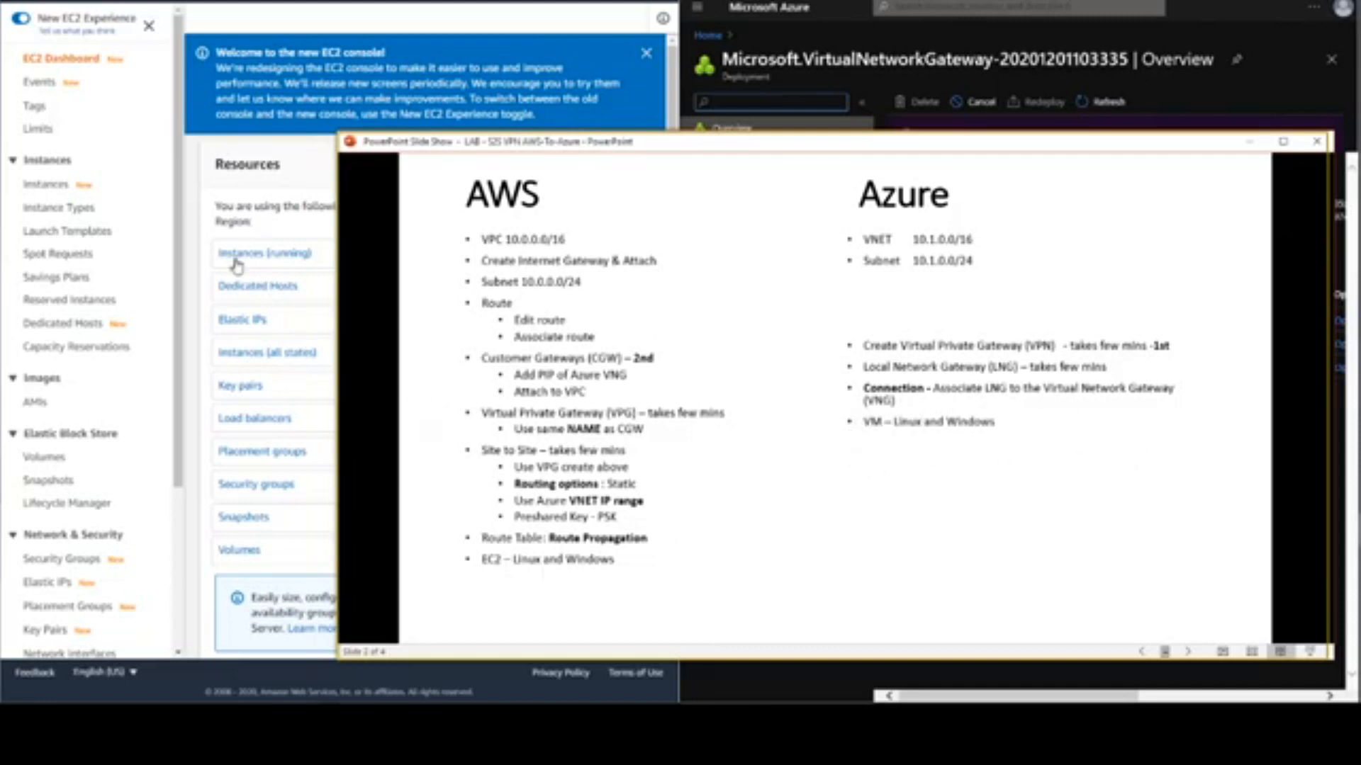
left_click(53, 192)
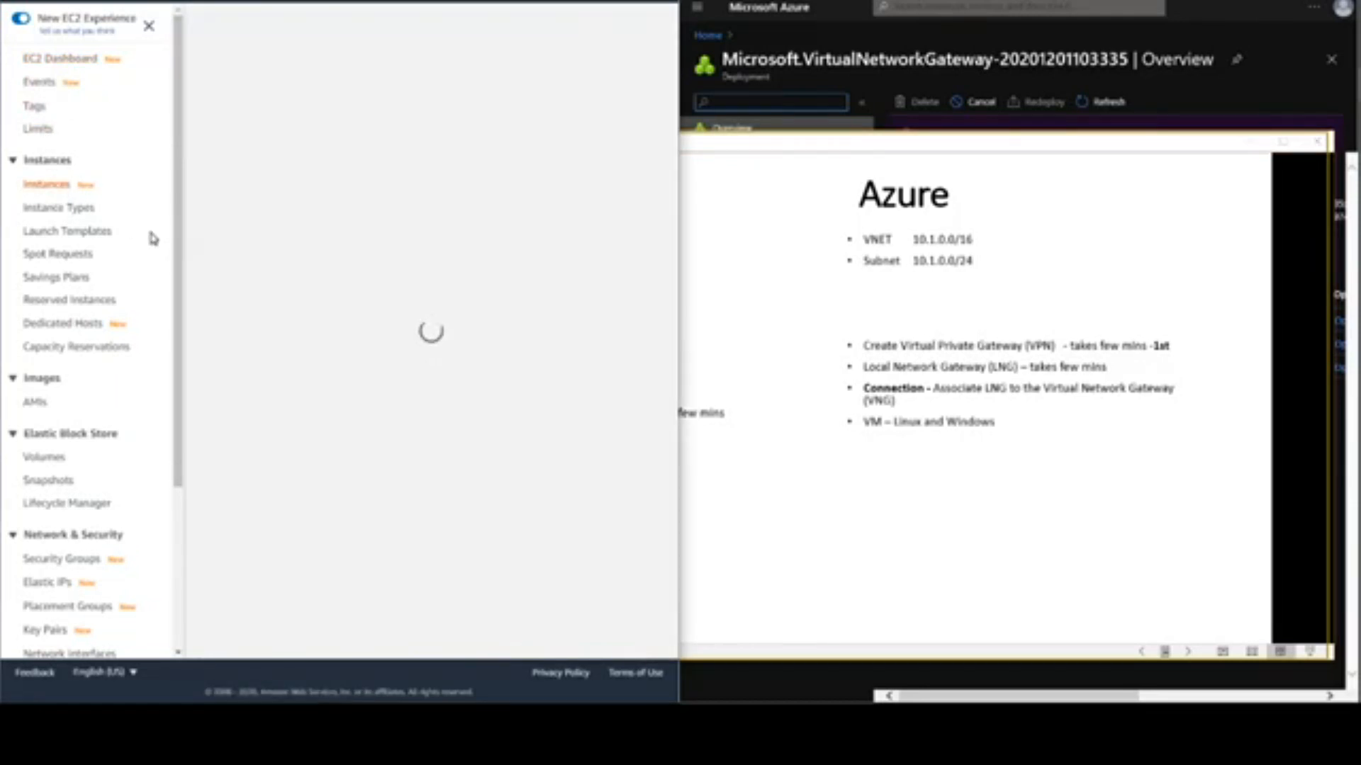
left_click(335, 201)
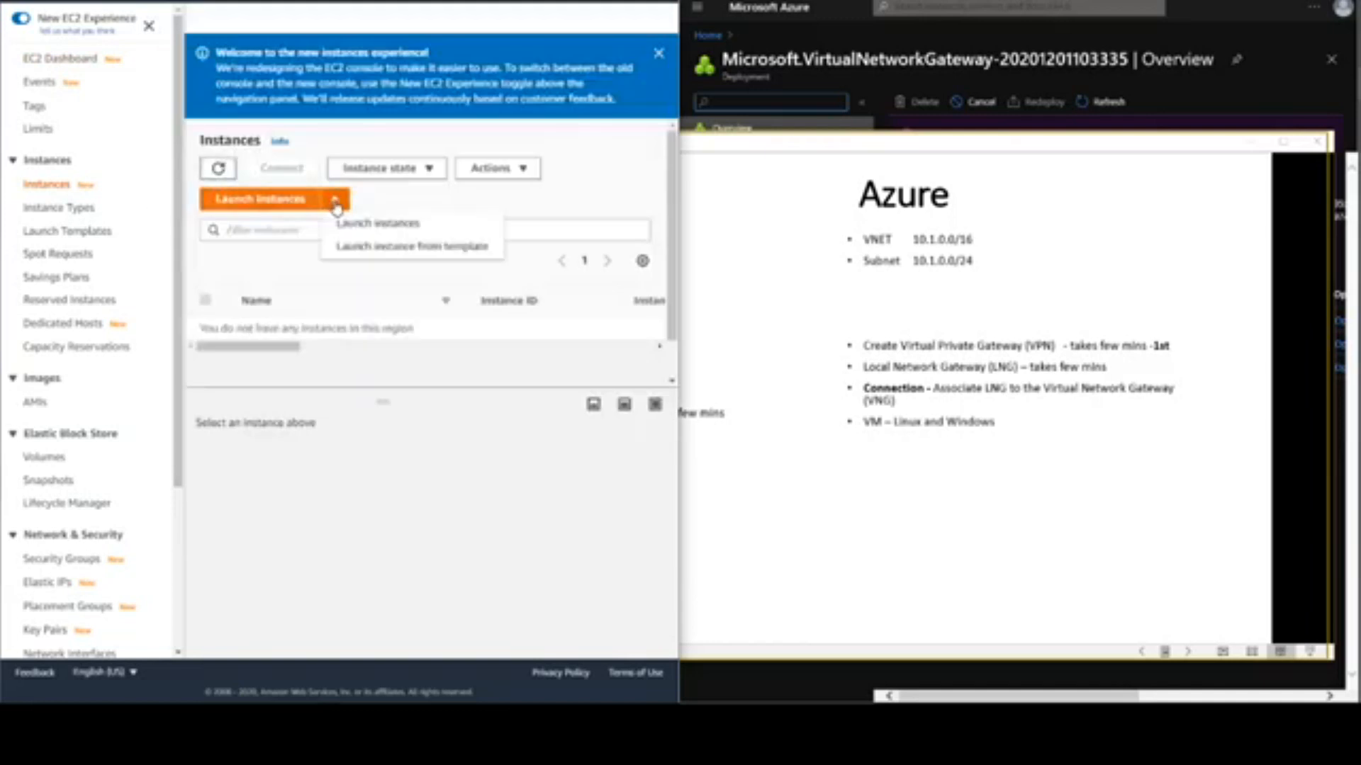
left_click(350, 225)
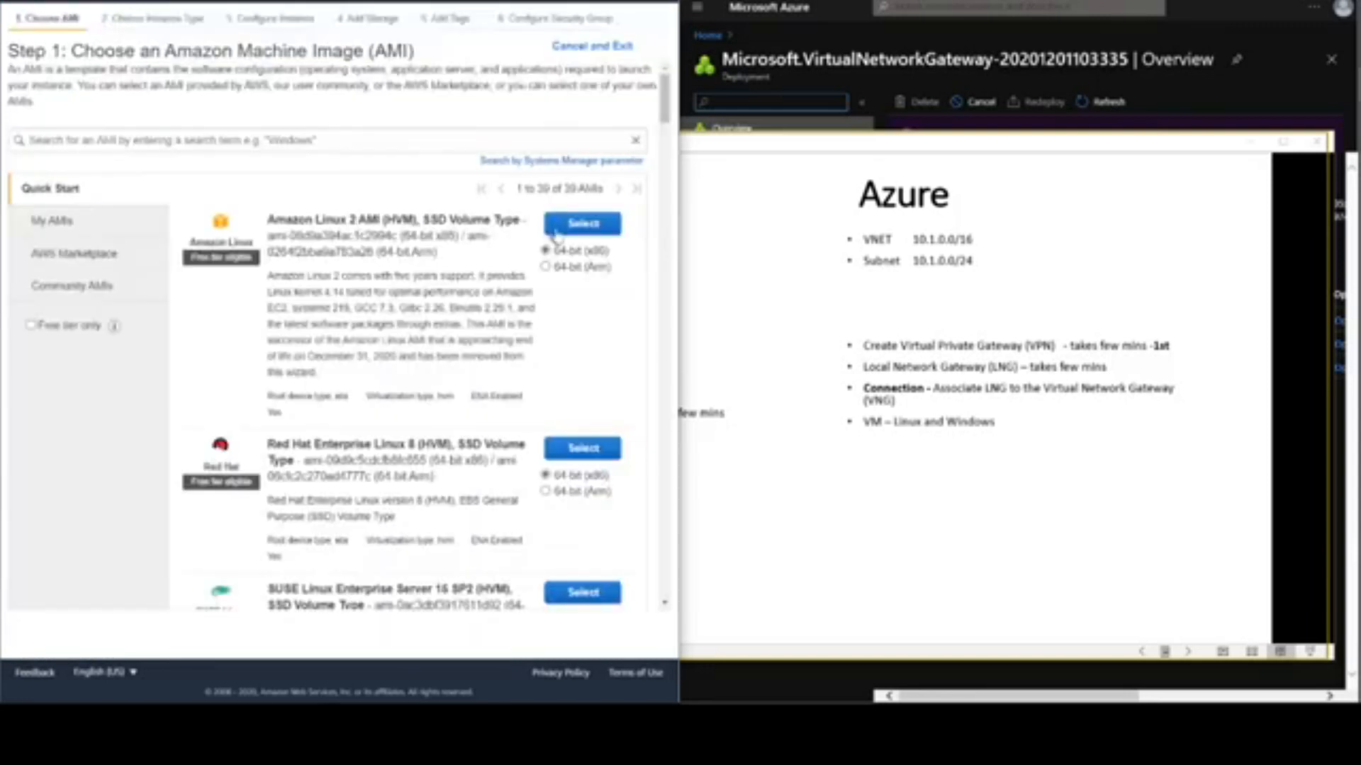
- Pick Amazon Linux 2 on AWS-AZ-VPC2, subnet AWS-AZ-Sub2, with public IP auto-assign enabled
left_click(569, 225)
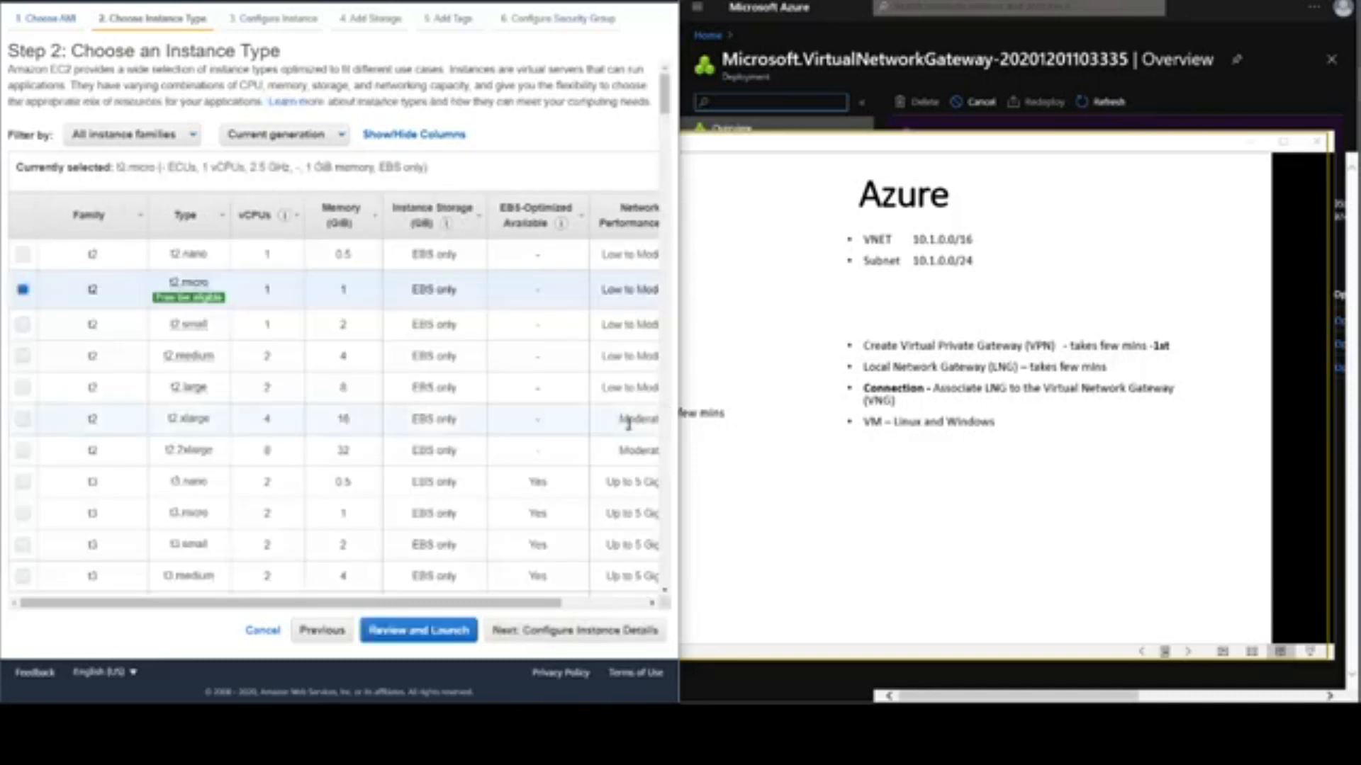
left_click(626, 632)
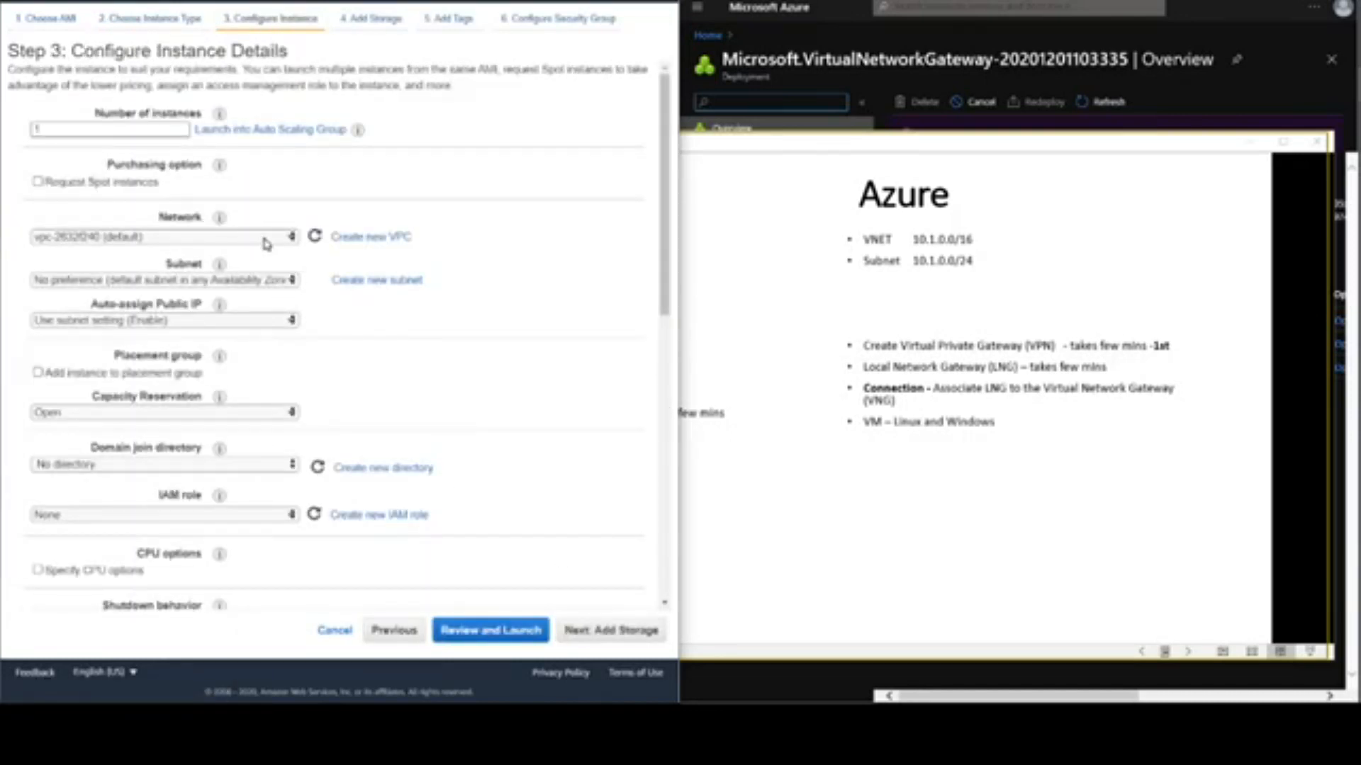
left_click(265, 238)
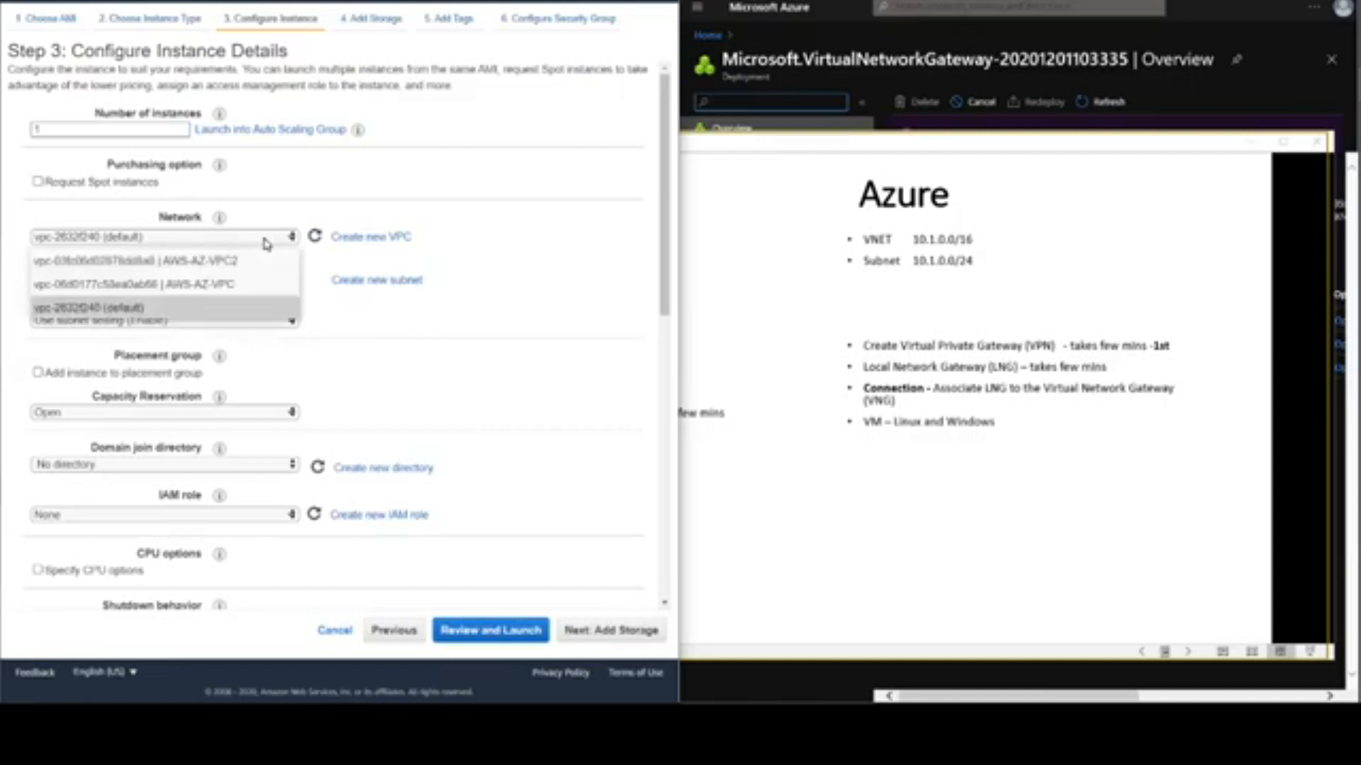
left_click(231, 262)
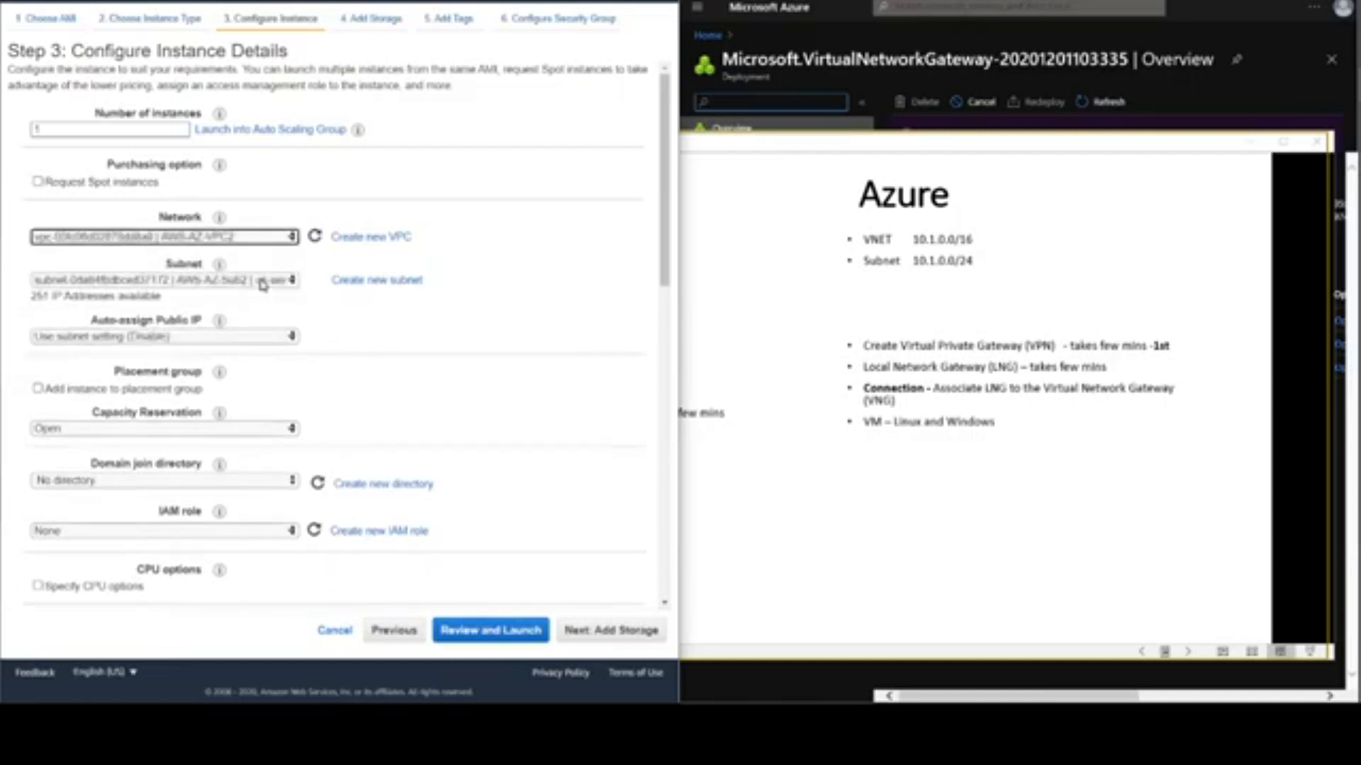
left_click(260, 282)
left_click(388, 323)
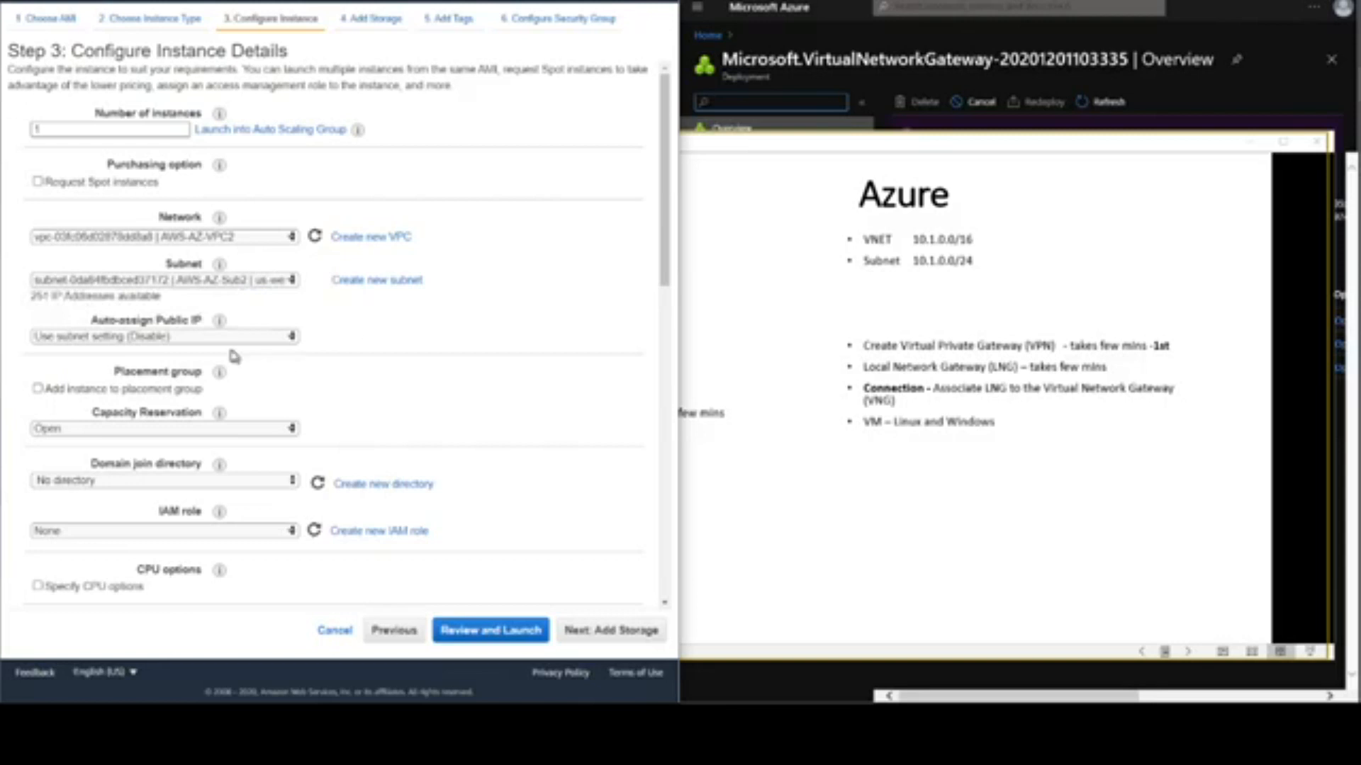
left_click(224, 338)
left_click(83, 392)
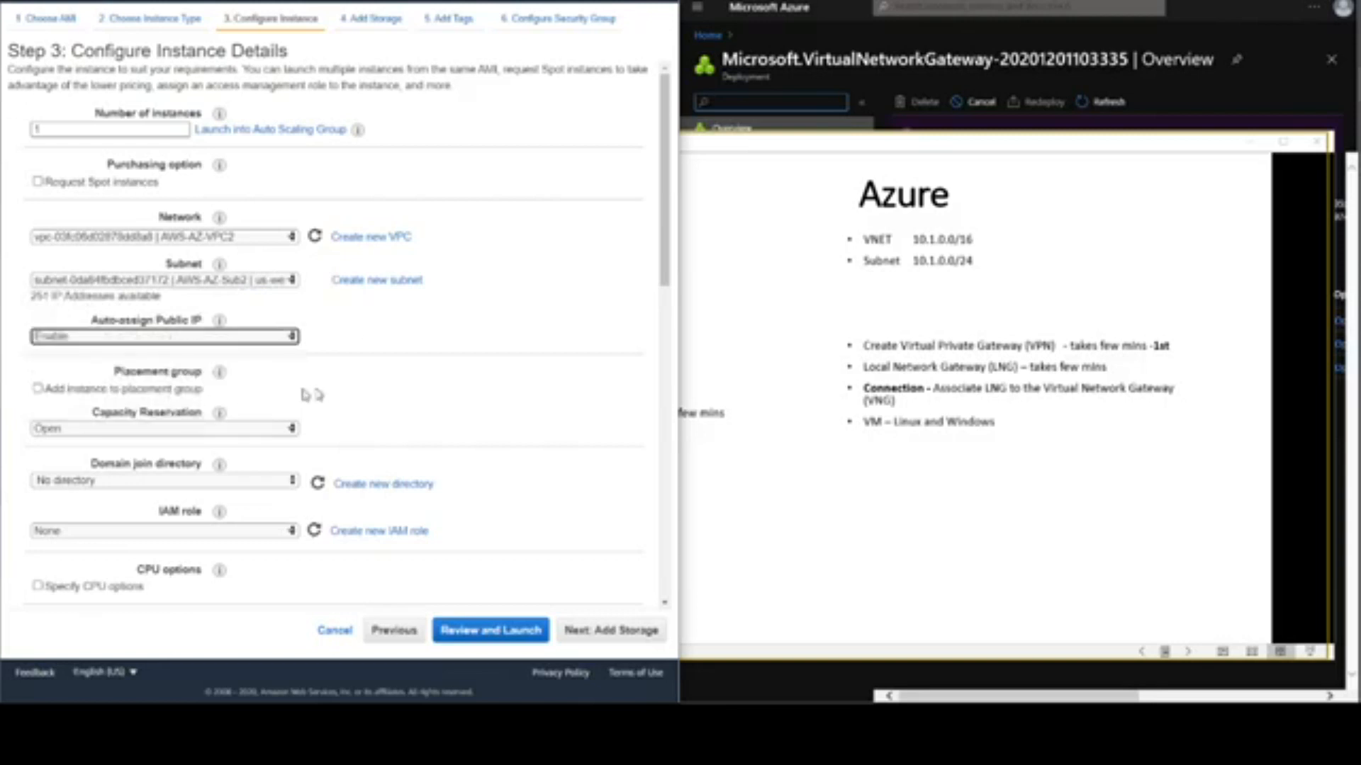
scroll(349, 395, "down", 5)
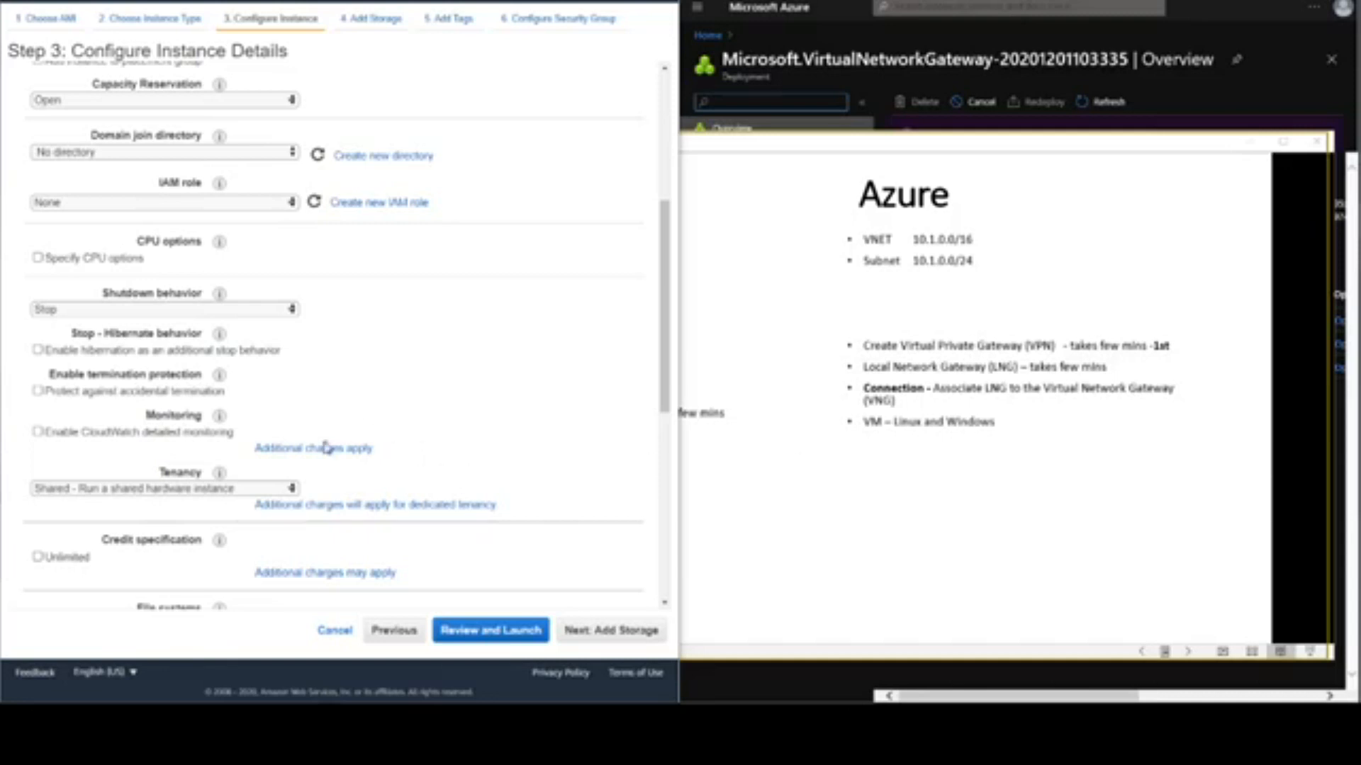
scroll(304, 517, "down", 5)
scroll(249, 569, "down", 1)
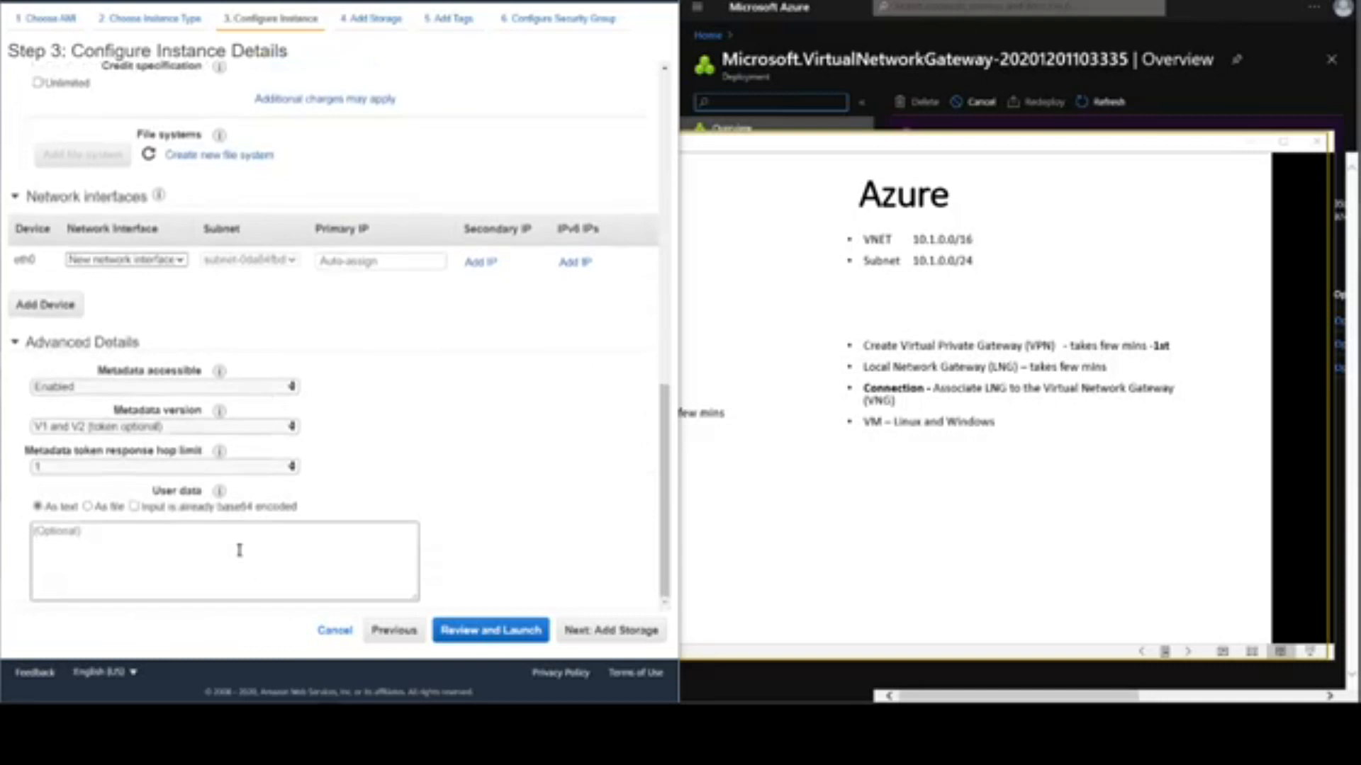
- Paste a web server install script (yum install httpd, chkconfig, service start) as user data
left_click(225, 550)
type("#!/bin/bash yum update -y yum install -y httpd chkconfig httpd on service httpd start")
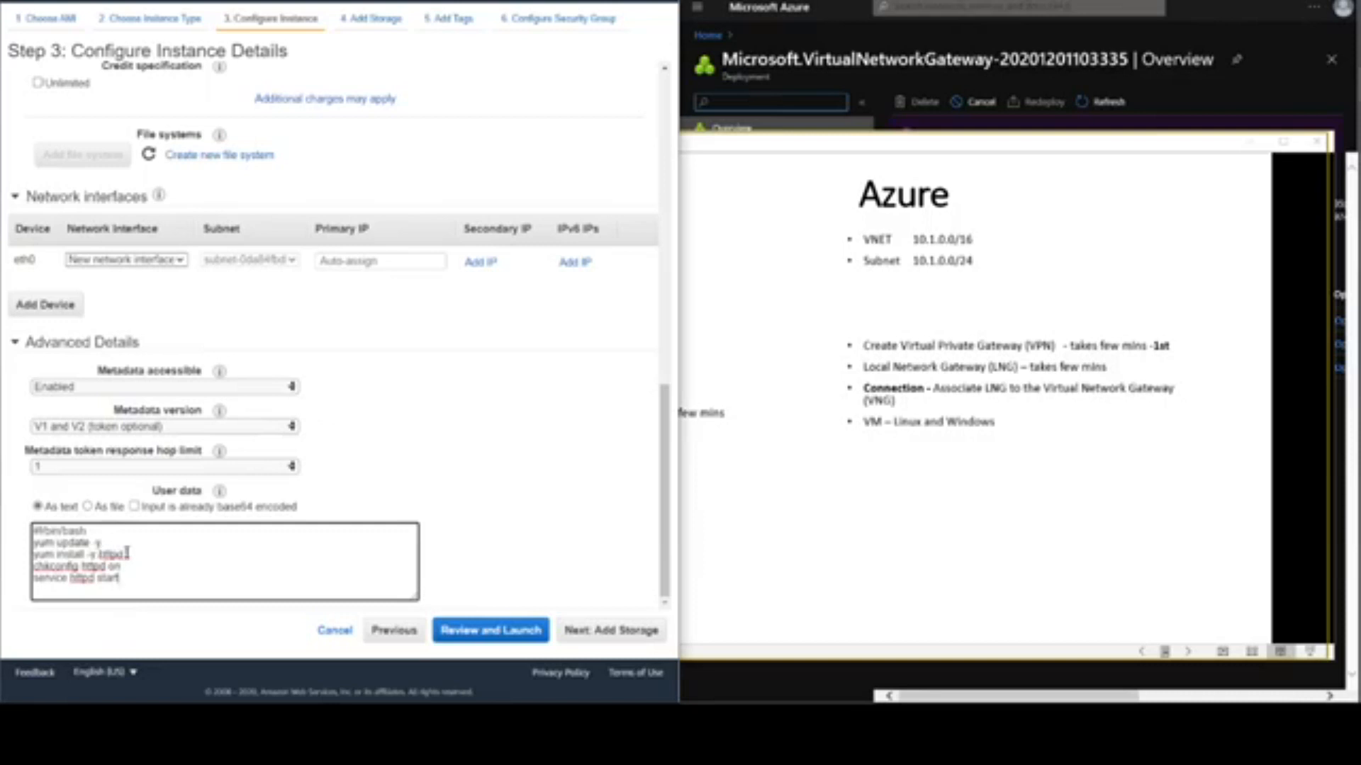
left_click_drag(126, 556, 35, 561)
left_click_drag(123, 567, 30, 576)
left_click_drag(122, 579, 43, 581)
- Review the lab slides listing the AWS and Azure steps, then return to the wizard
left_click(905, 515)
left_click(671, 444)
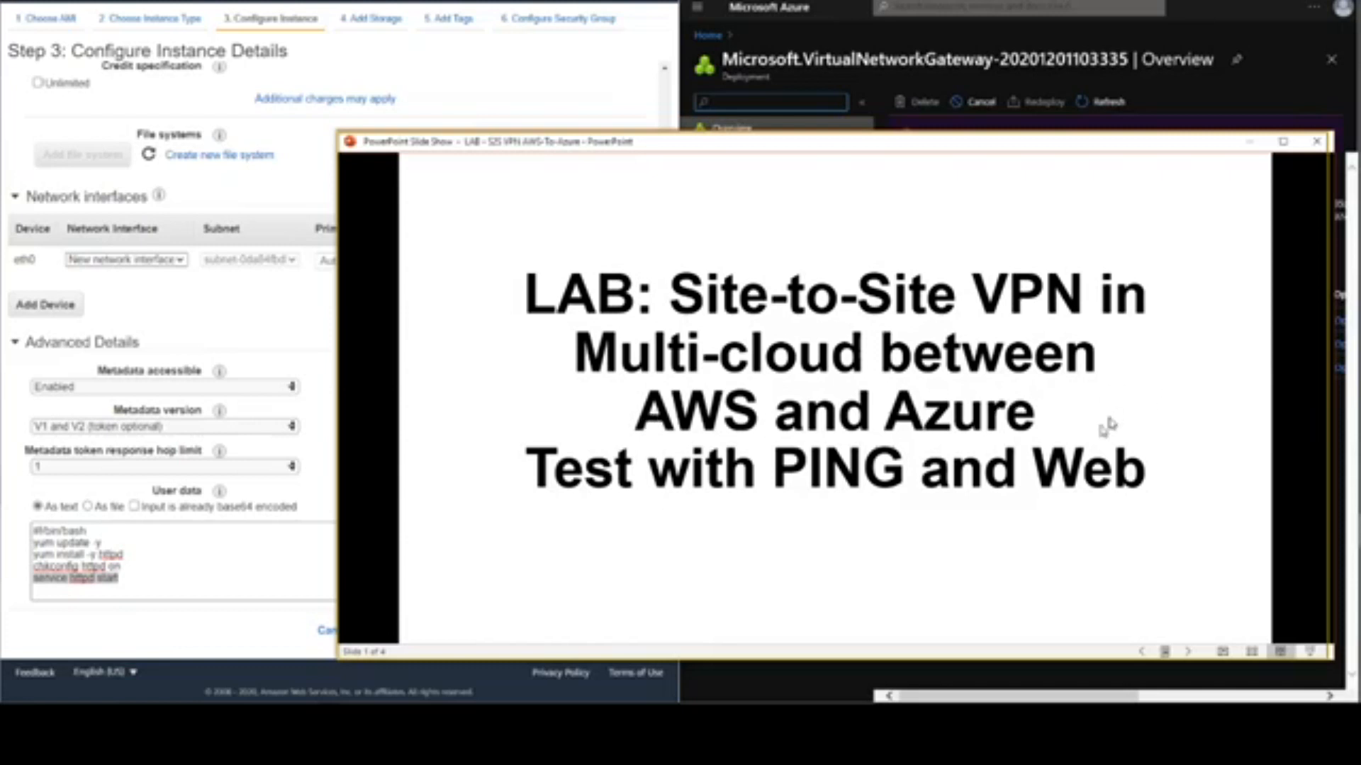
scroll(1074, 439, "down", 1)
scroll(1075, 440, "up", 1)
left_click(1077, 389)
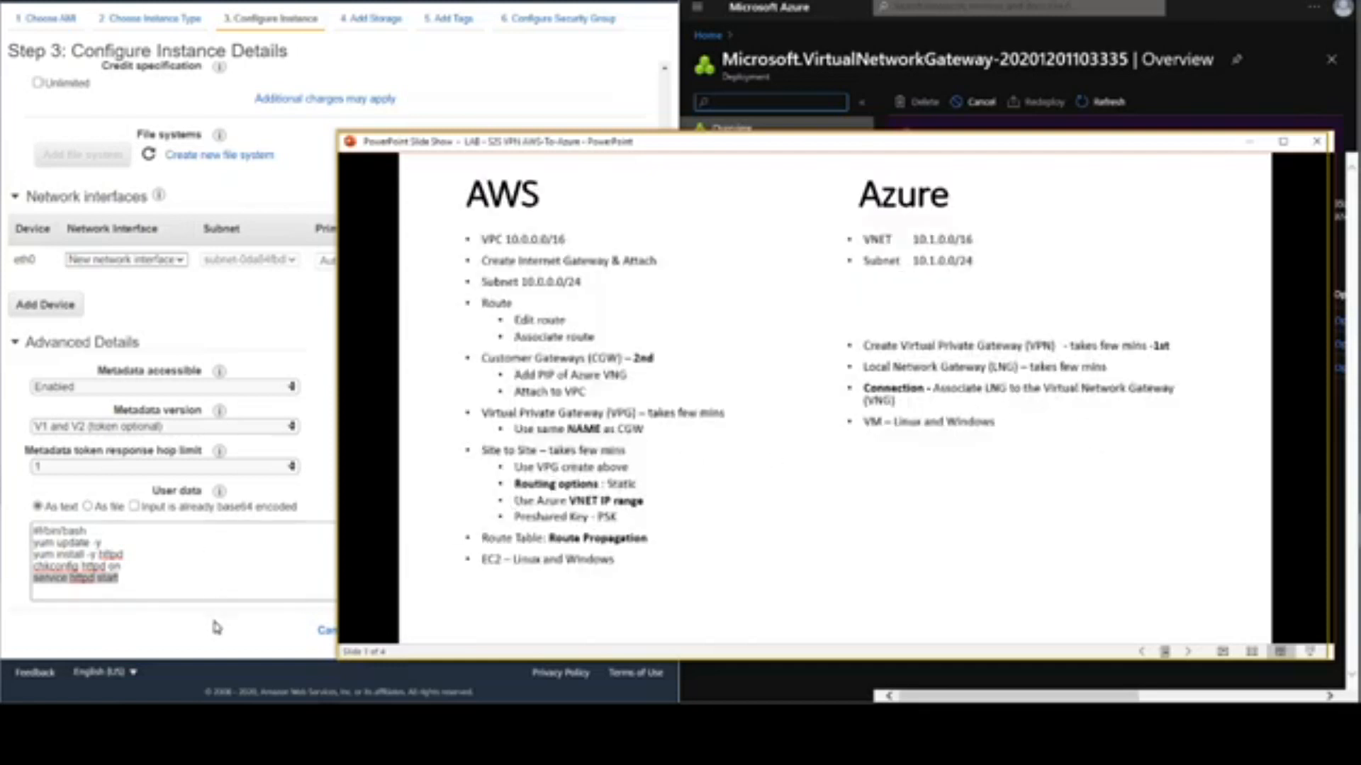
left_click(214, 617)
- Keep default storage and tag the instance with Name = AWS-Lin
left_click(644, 632)
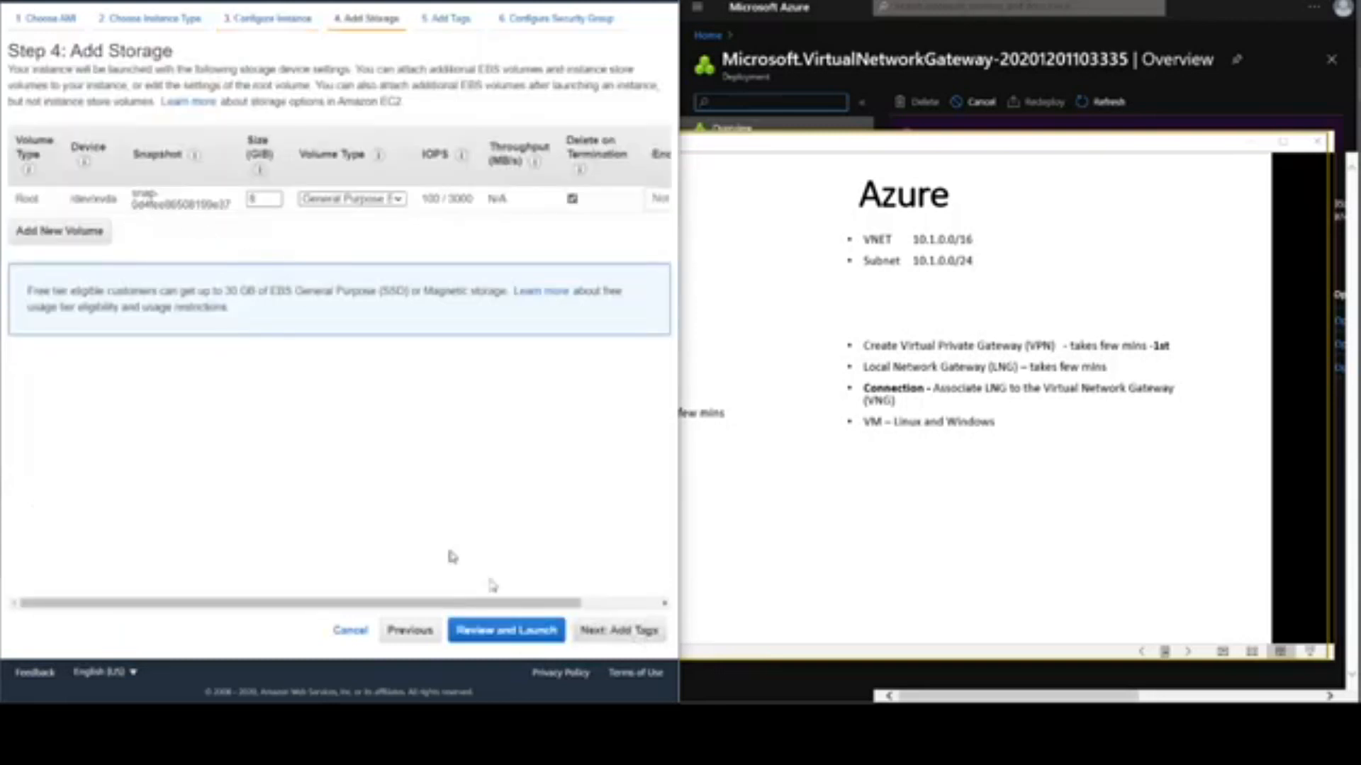
left_click(620, 637)
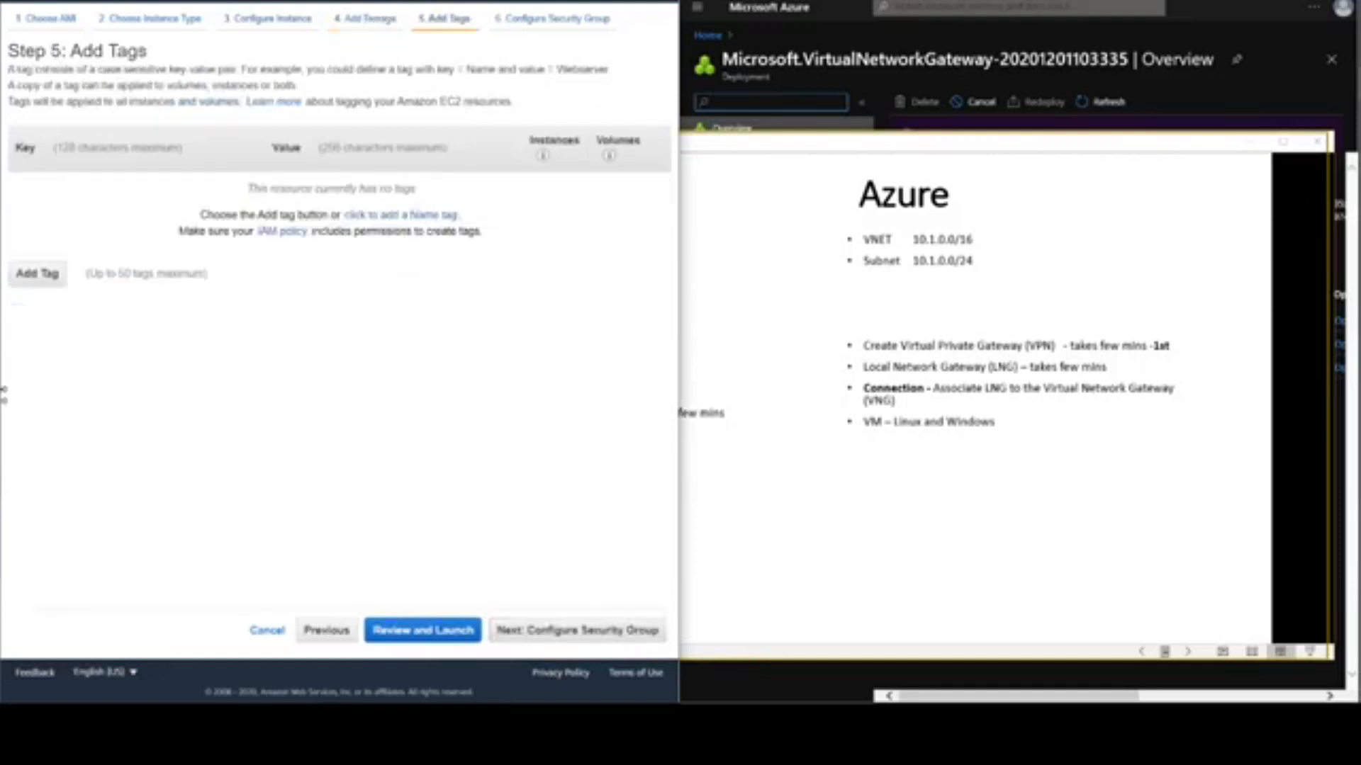
left_click(37, 273)
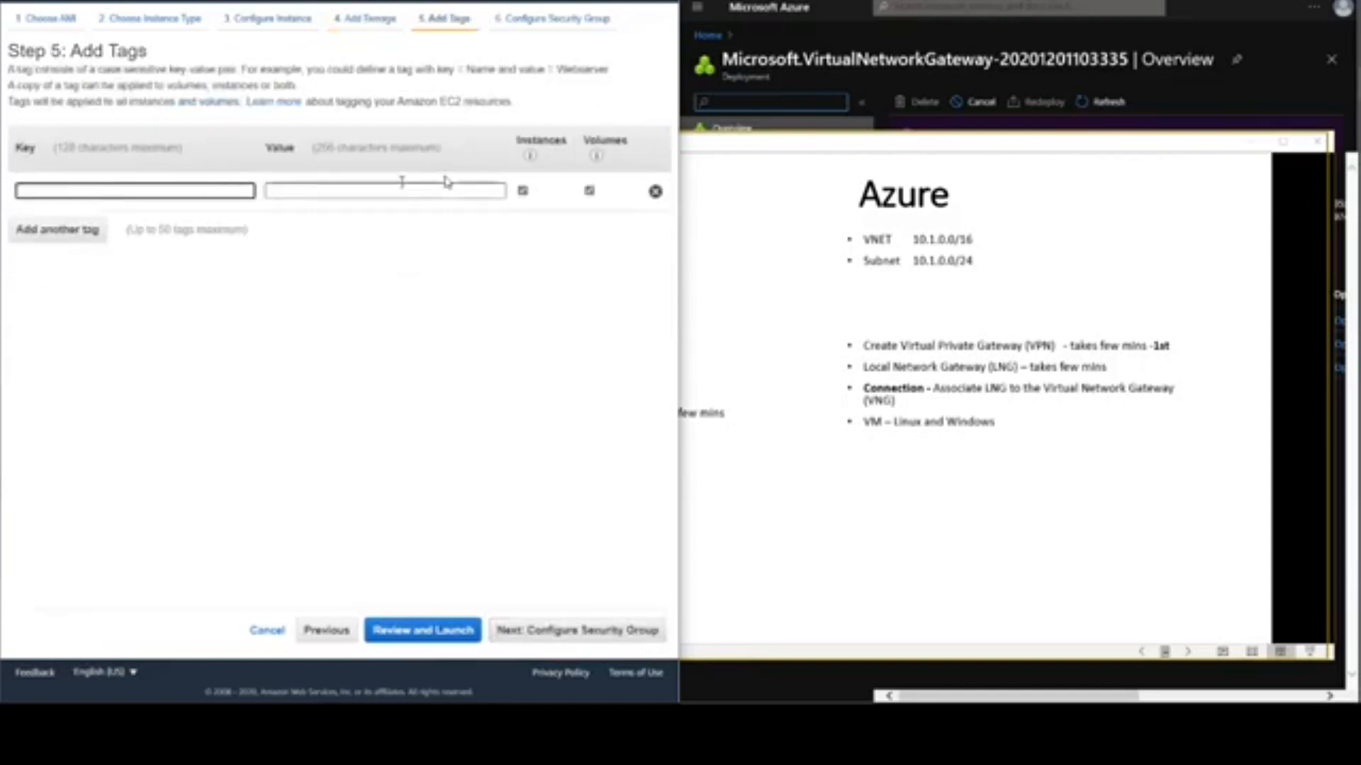
type("Name")
key("Tab")
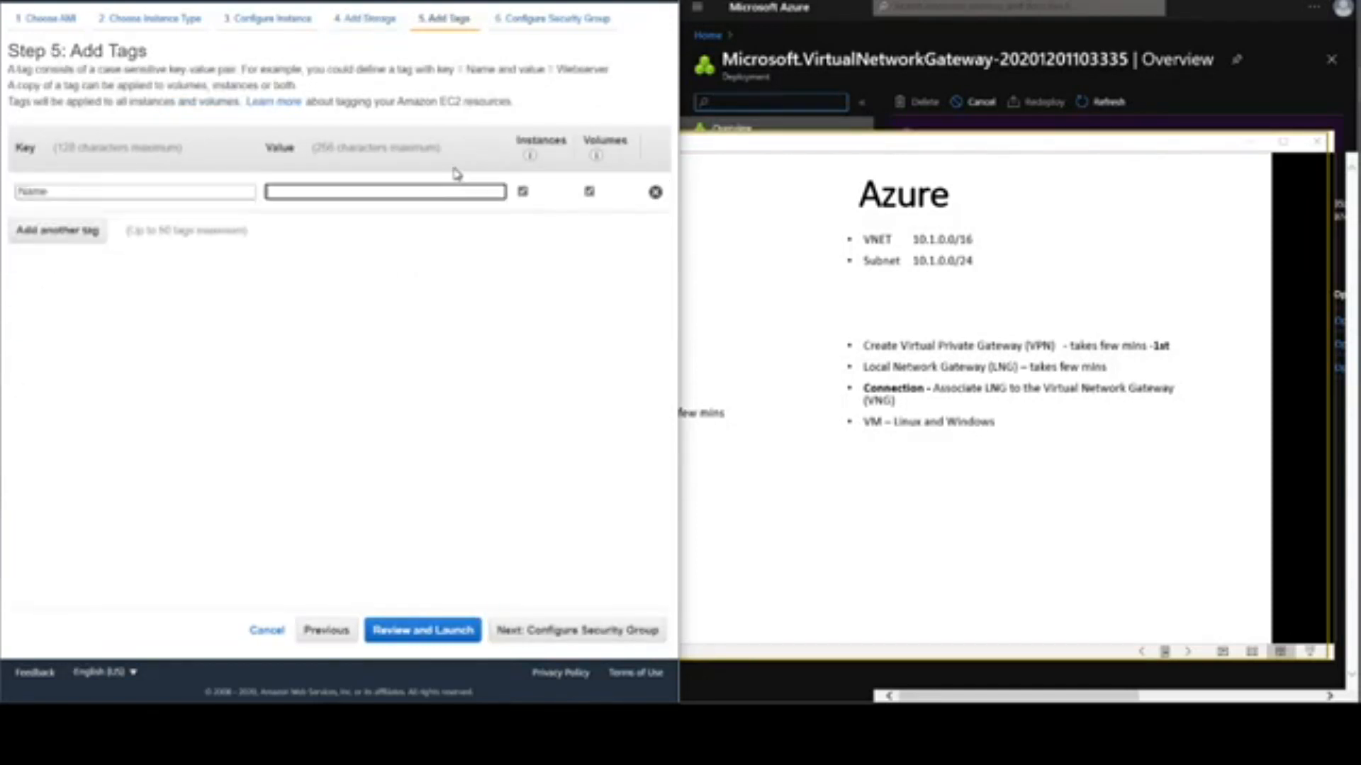
type("A")
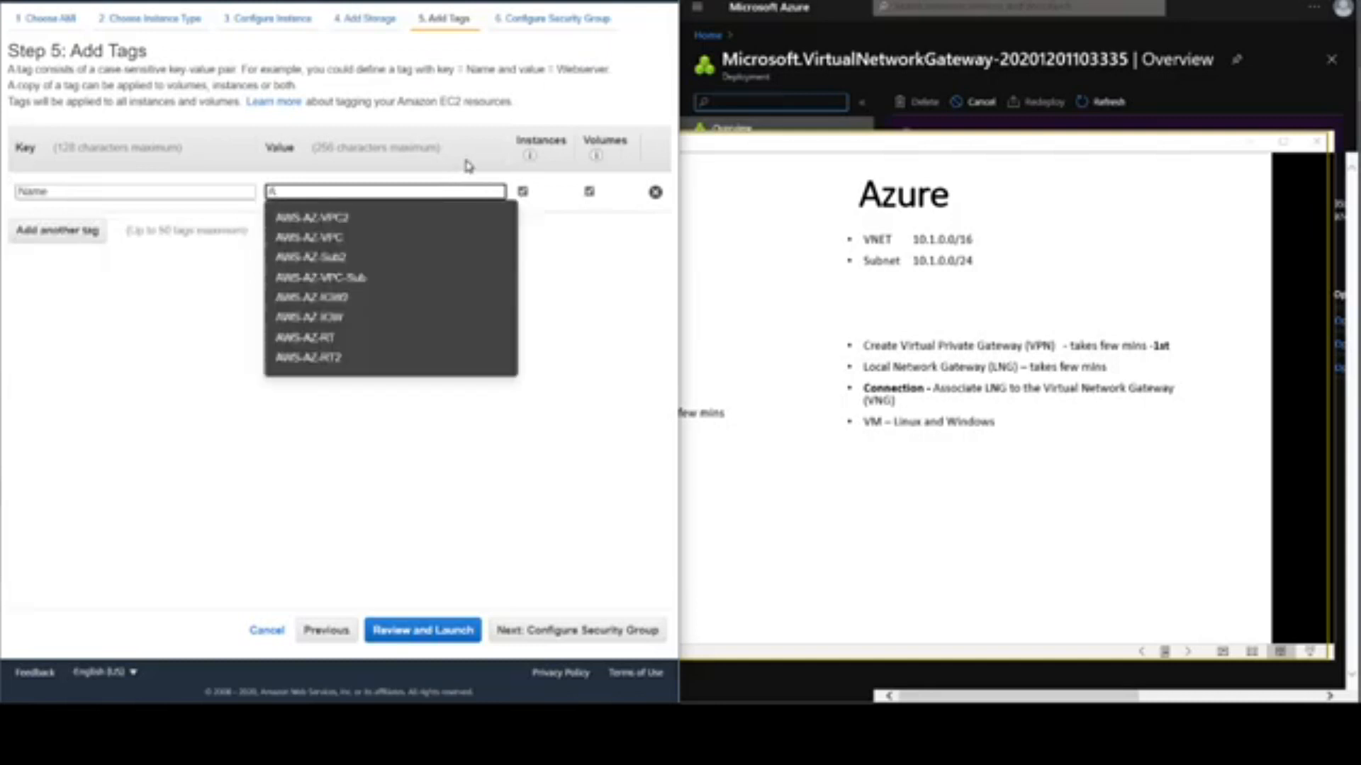
type("WS-Lin")
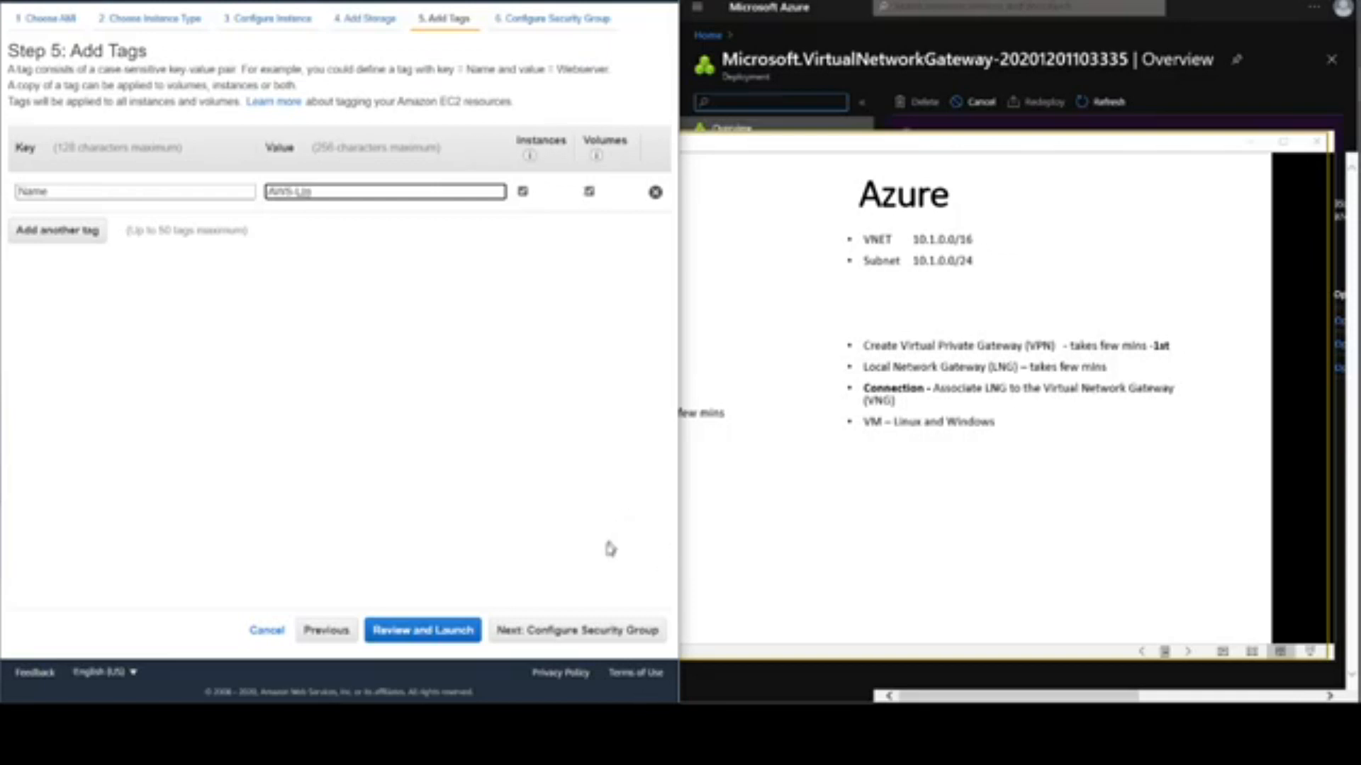
left_click(604, 638)
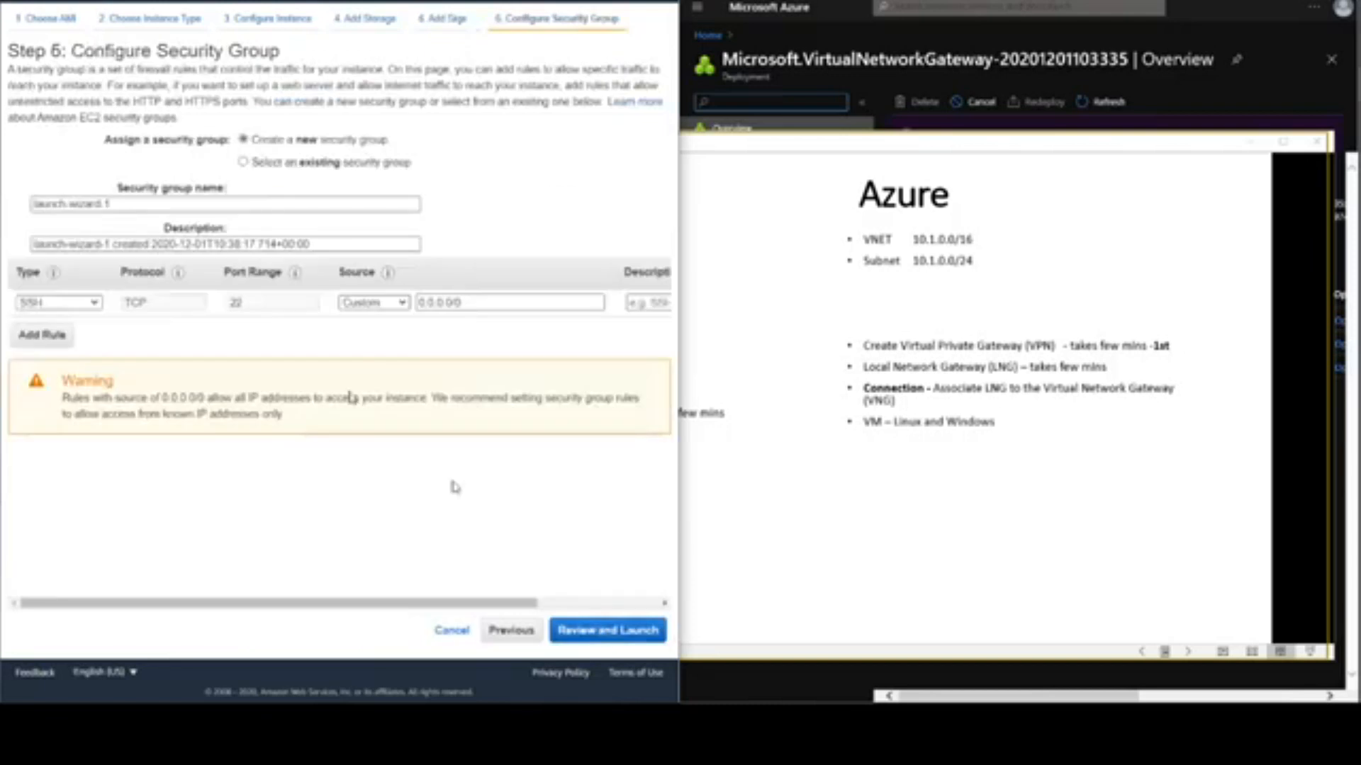
- Choose to create a new security group and name it SG
left_click(243, 163)
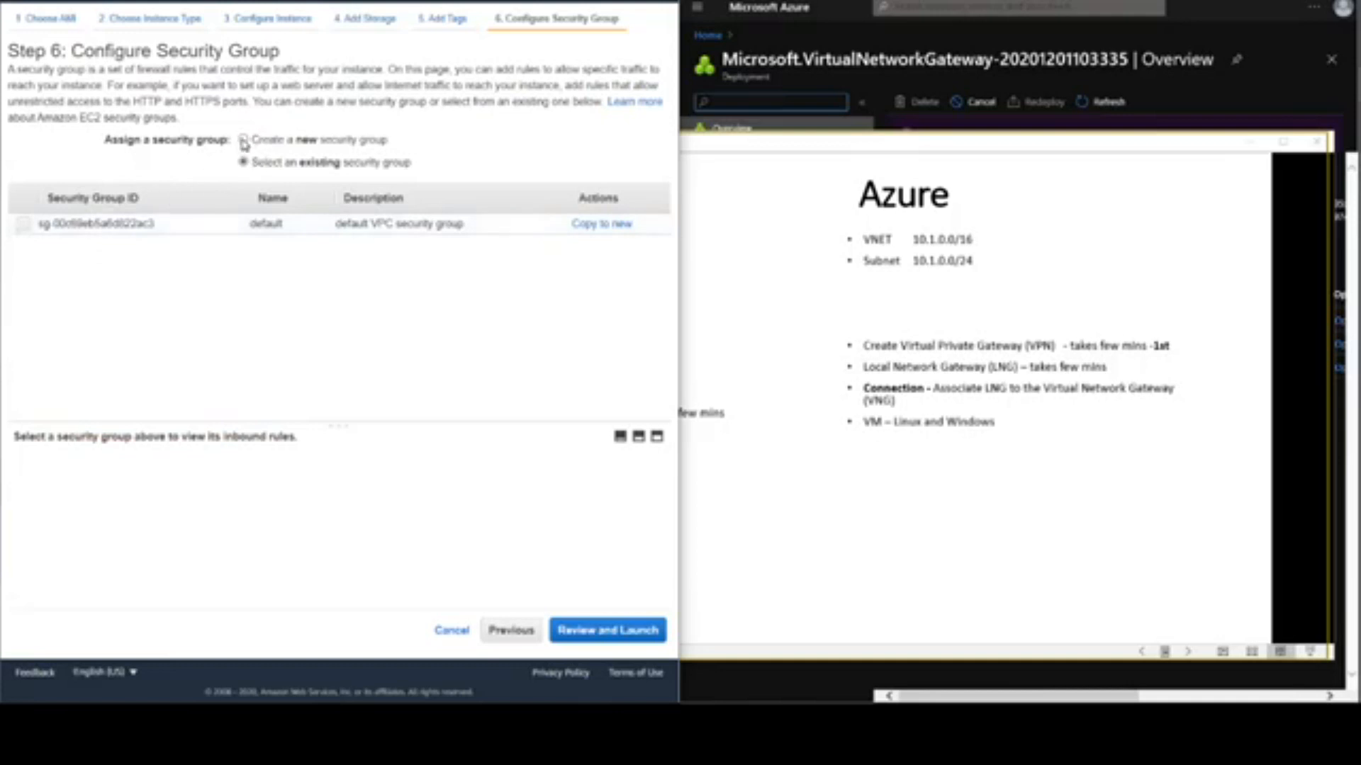
left_click(243, 139)
left_click_drag(113, 204, 4, 201)
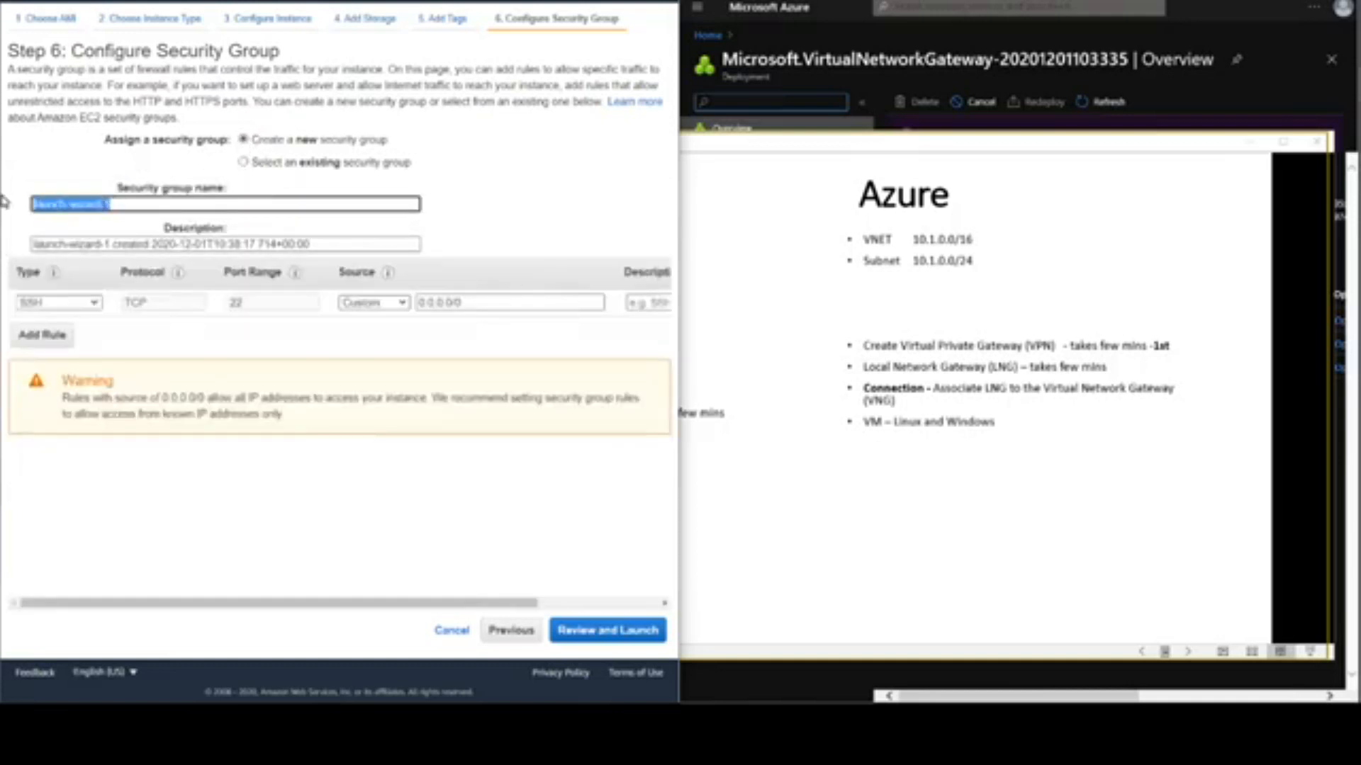
type("SG")
key("Tab")
type("SG")
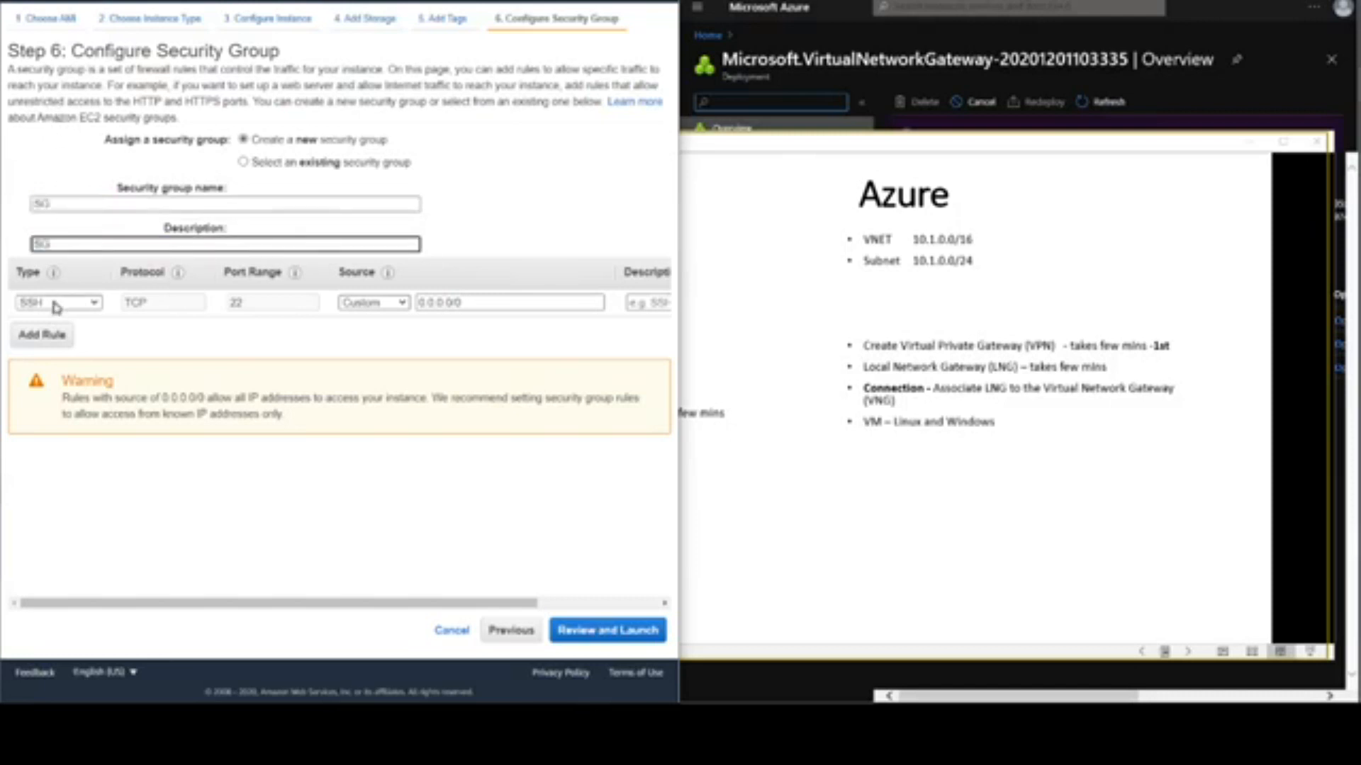
- Add five more inbound rule rows below the SSH rule
left_click(58, 335)
left_click(58, 364)
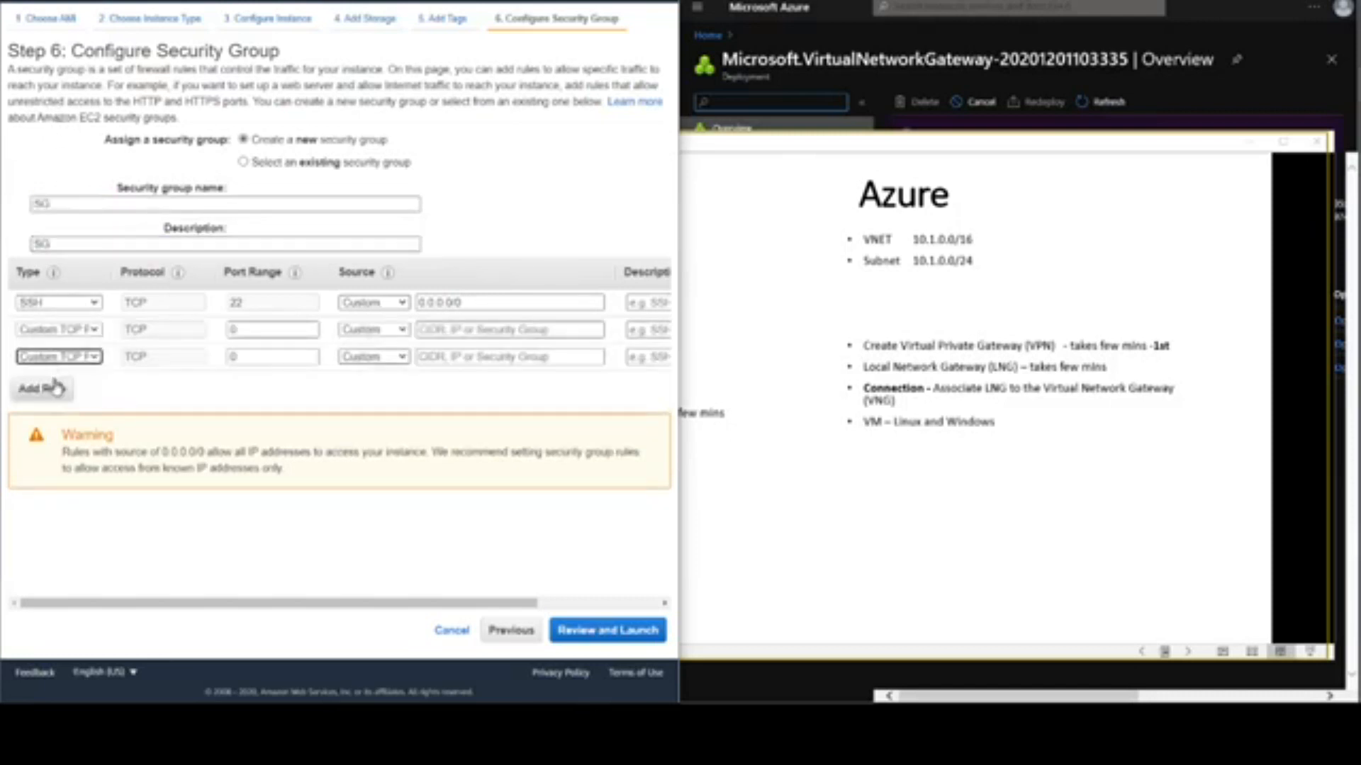
left_click(57, 390)
left_click(56, 417)
left_click(57, 445)
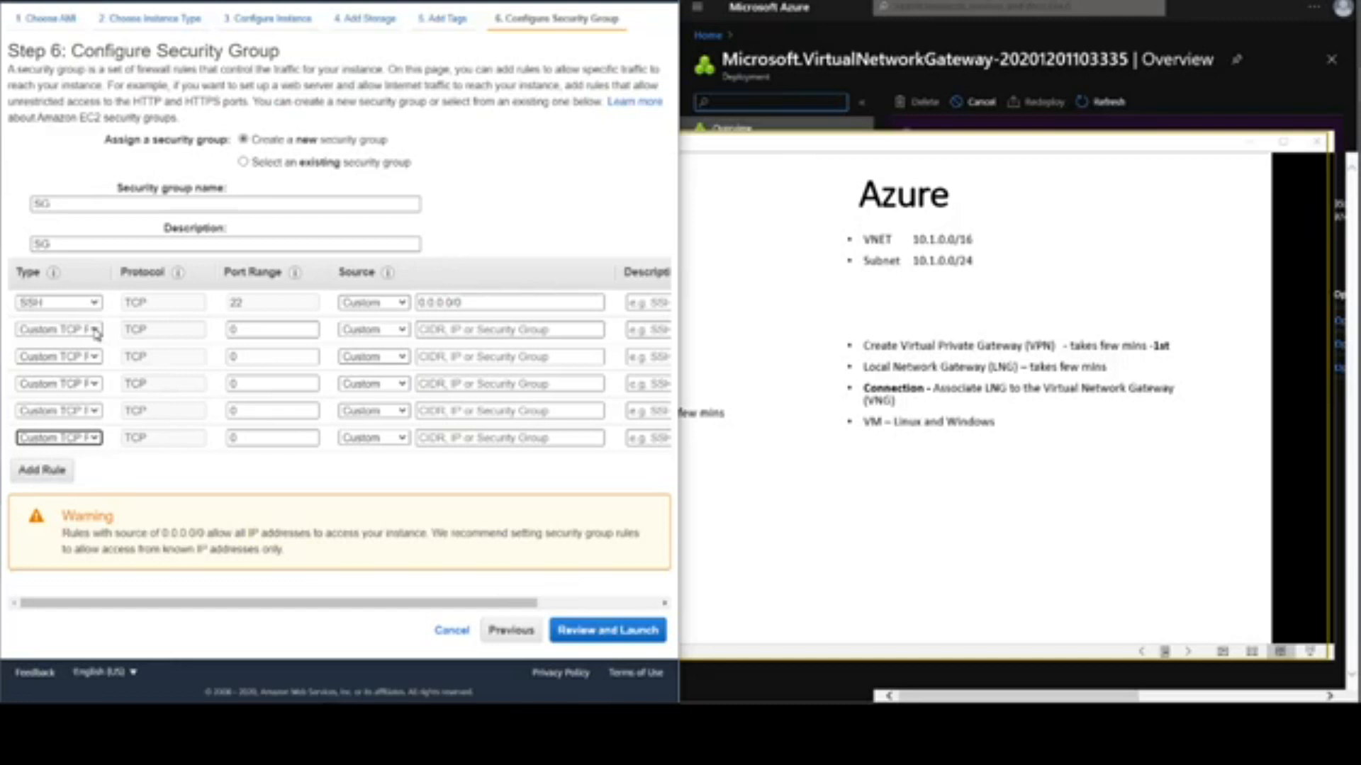
- Set the new rule types to All ICMP - IPv4, HTTP, HTTPS and RDP
left_click(97, 330)
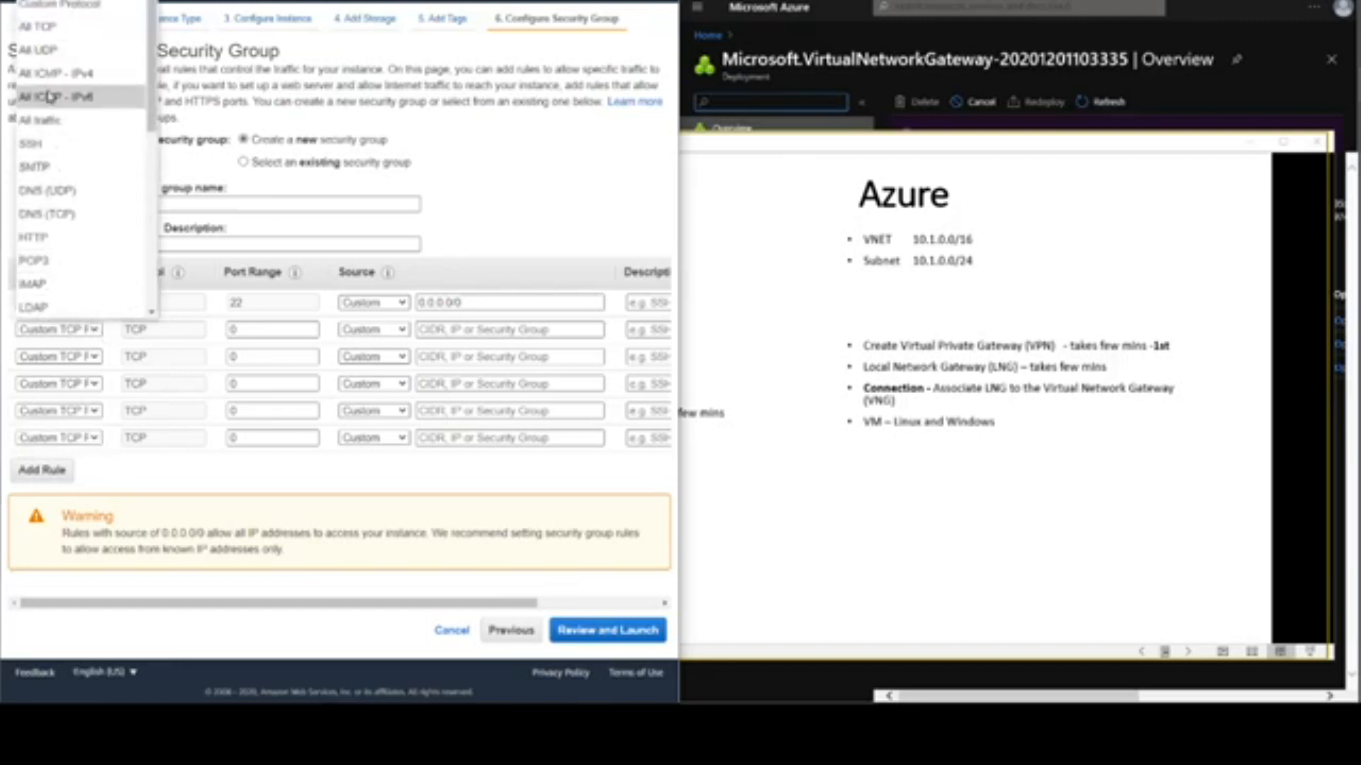
left_click(53, 74)
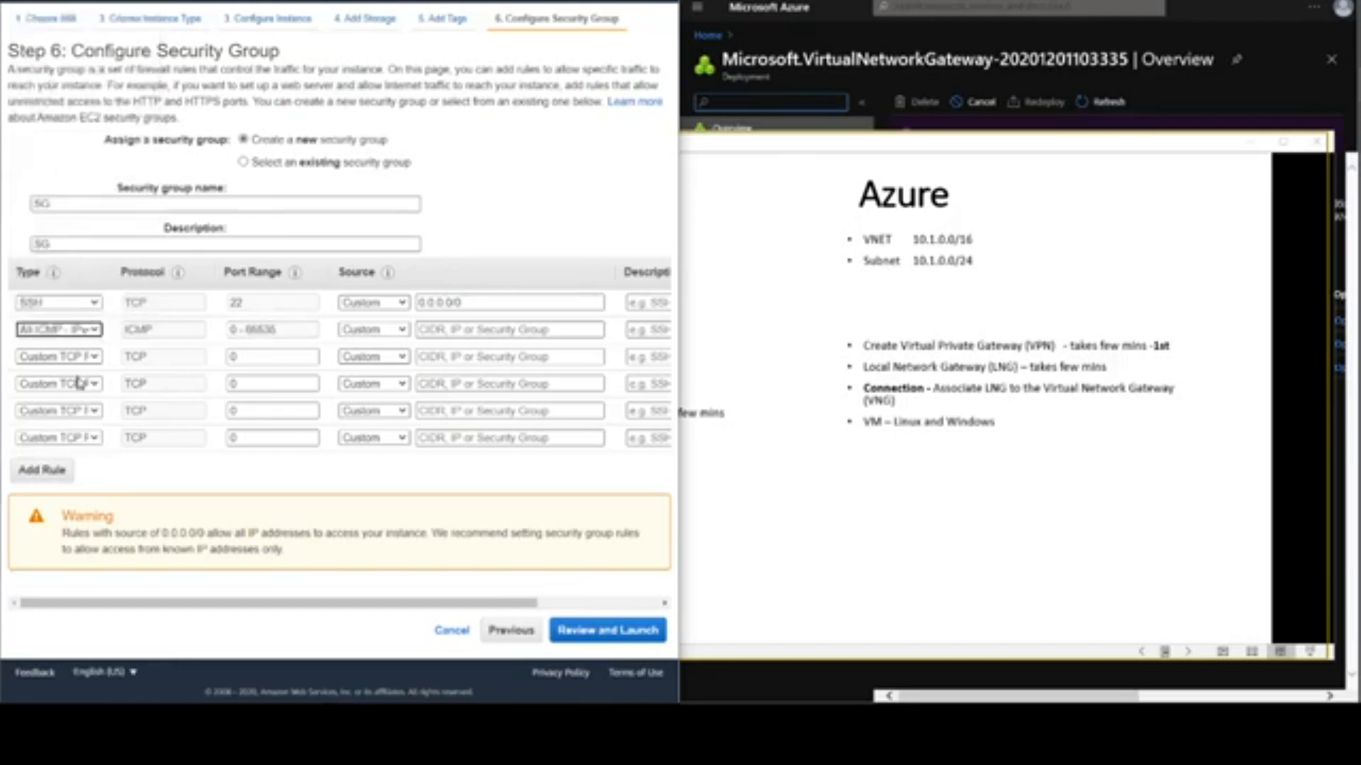
left_click(96, 358)
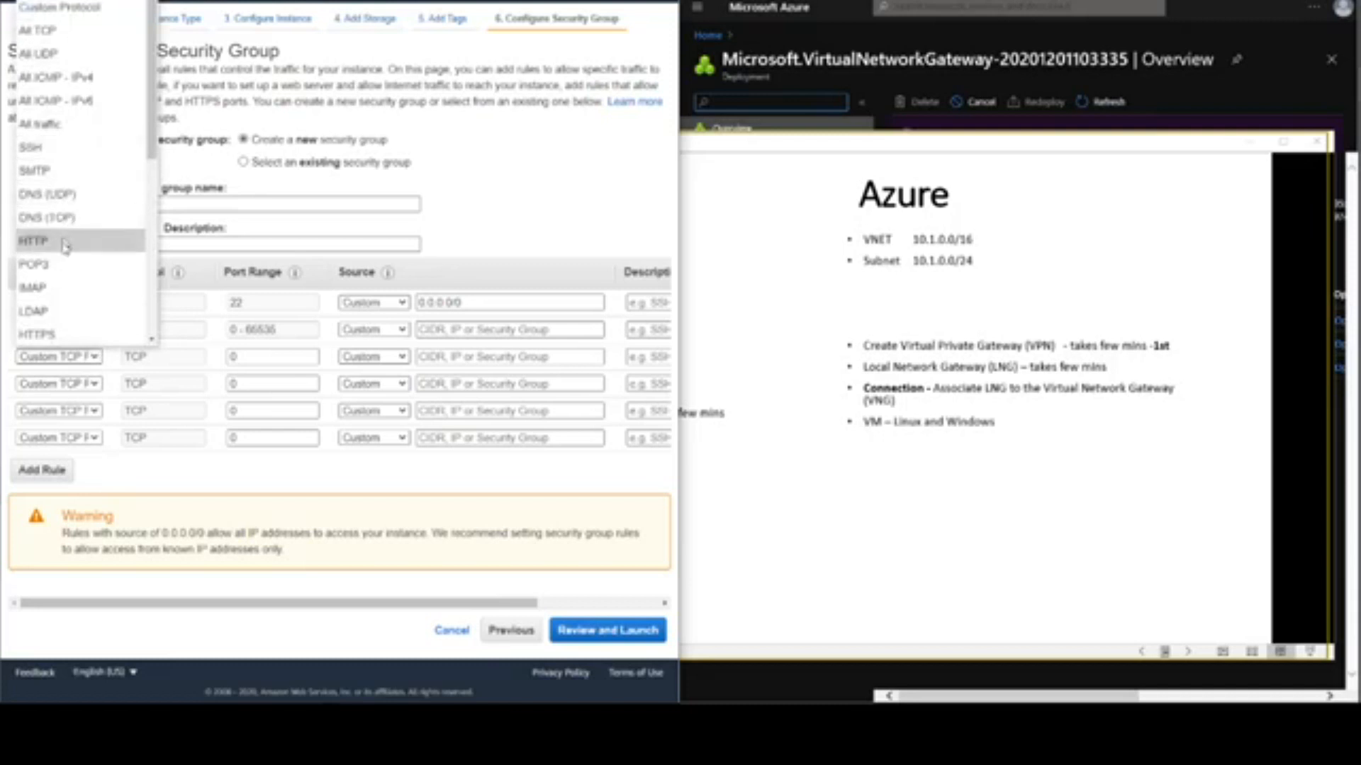
scroll(66, 293, "down", 1)
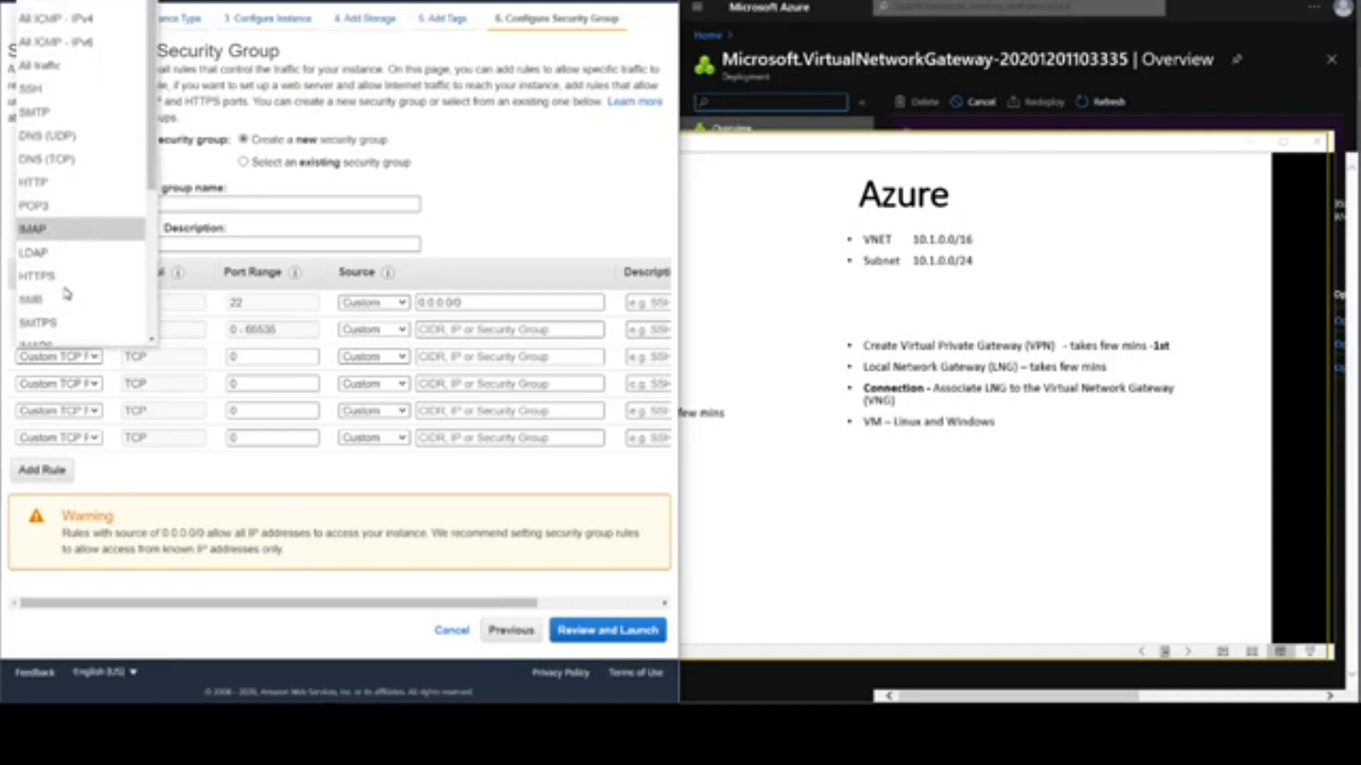
left_click(53, 182)
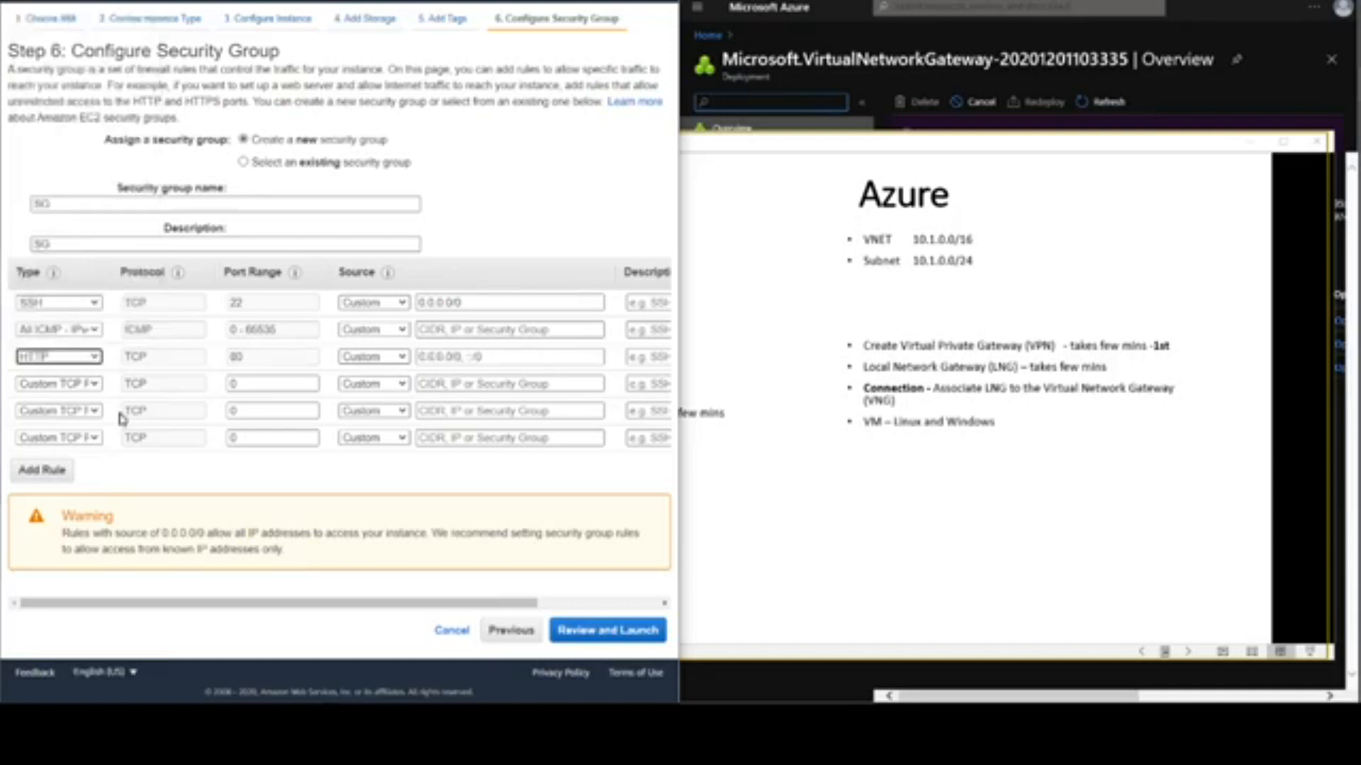
left_click(92, 385)
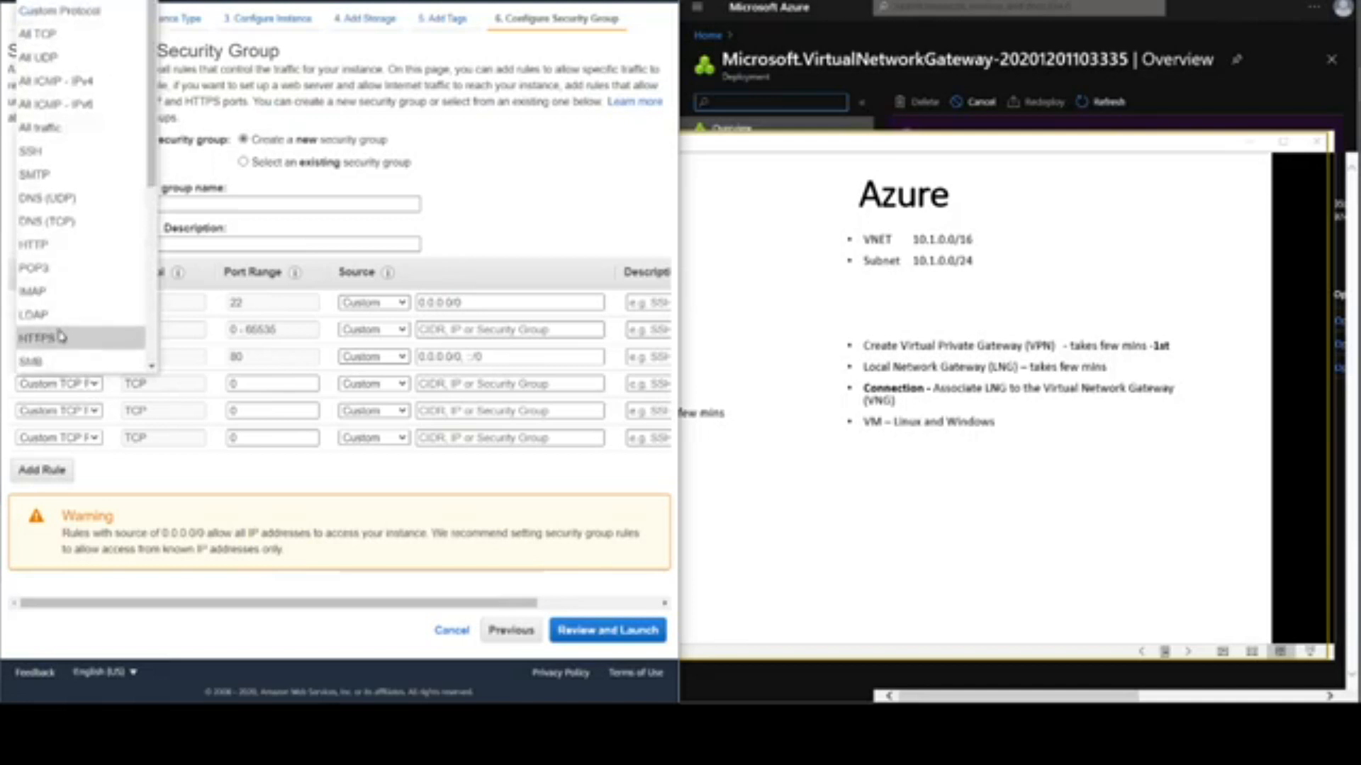
left_click(62, 337)
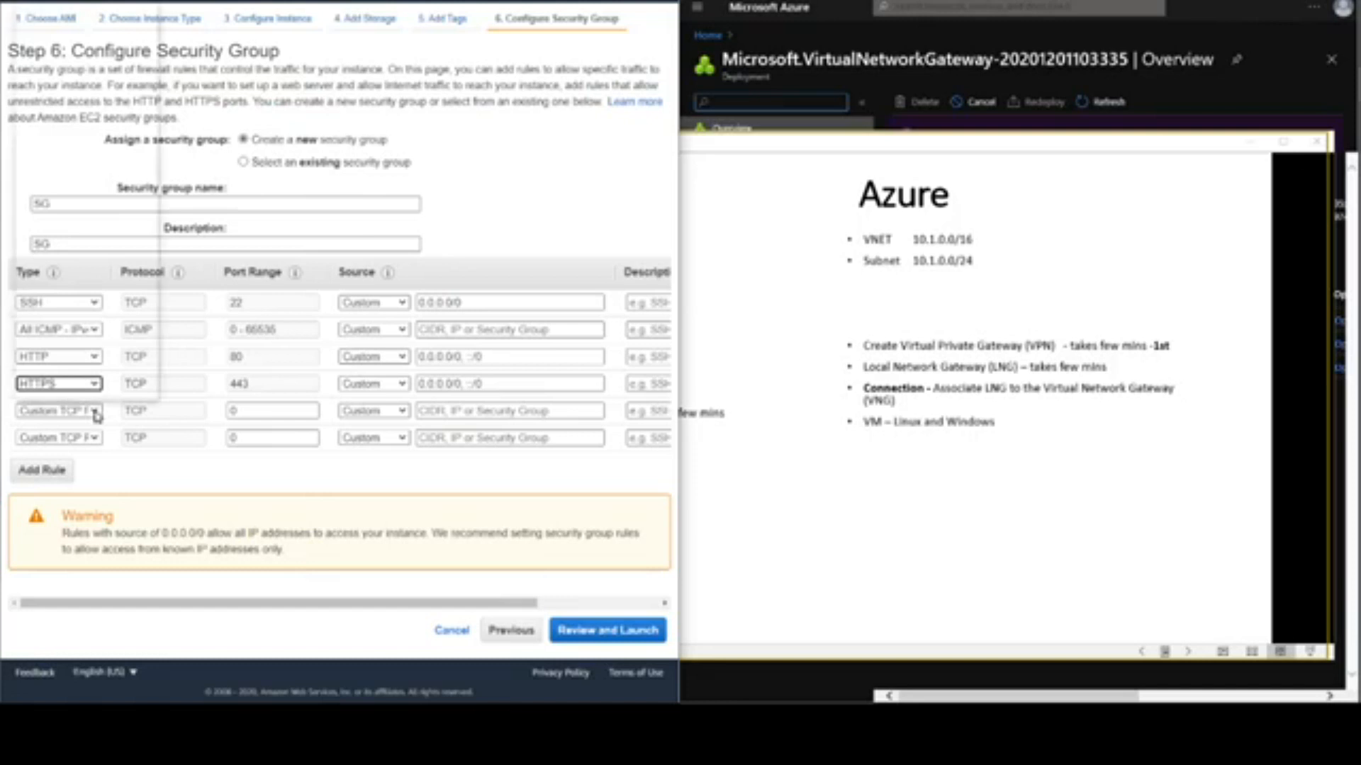
left_click(97, 415)
scroll(78, 364, "down", 2)
scroll(78, 354, "down", 3)
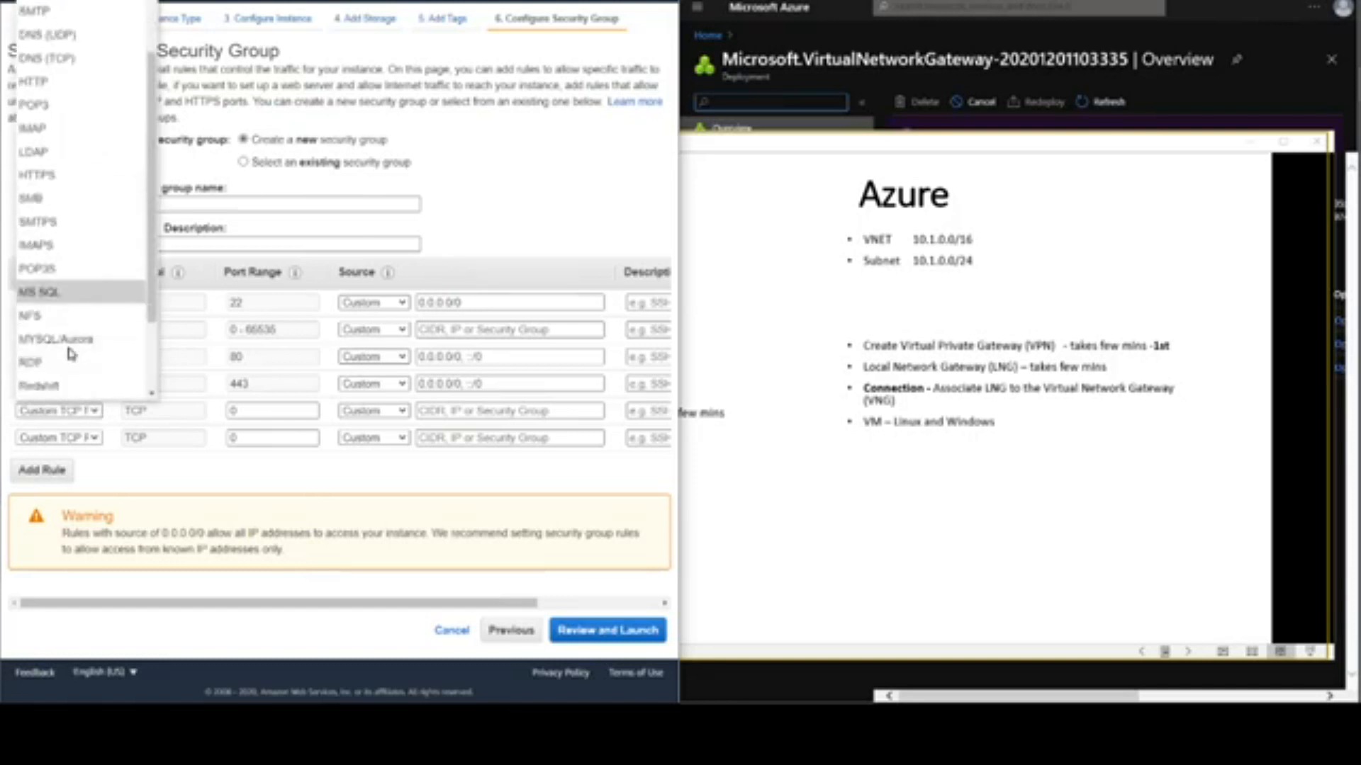
left_click(36, 254)
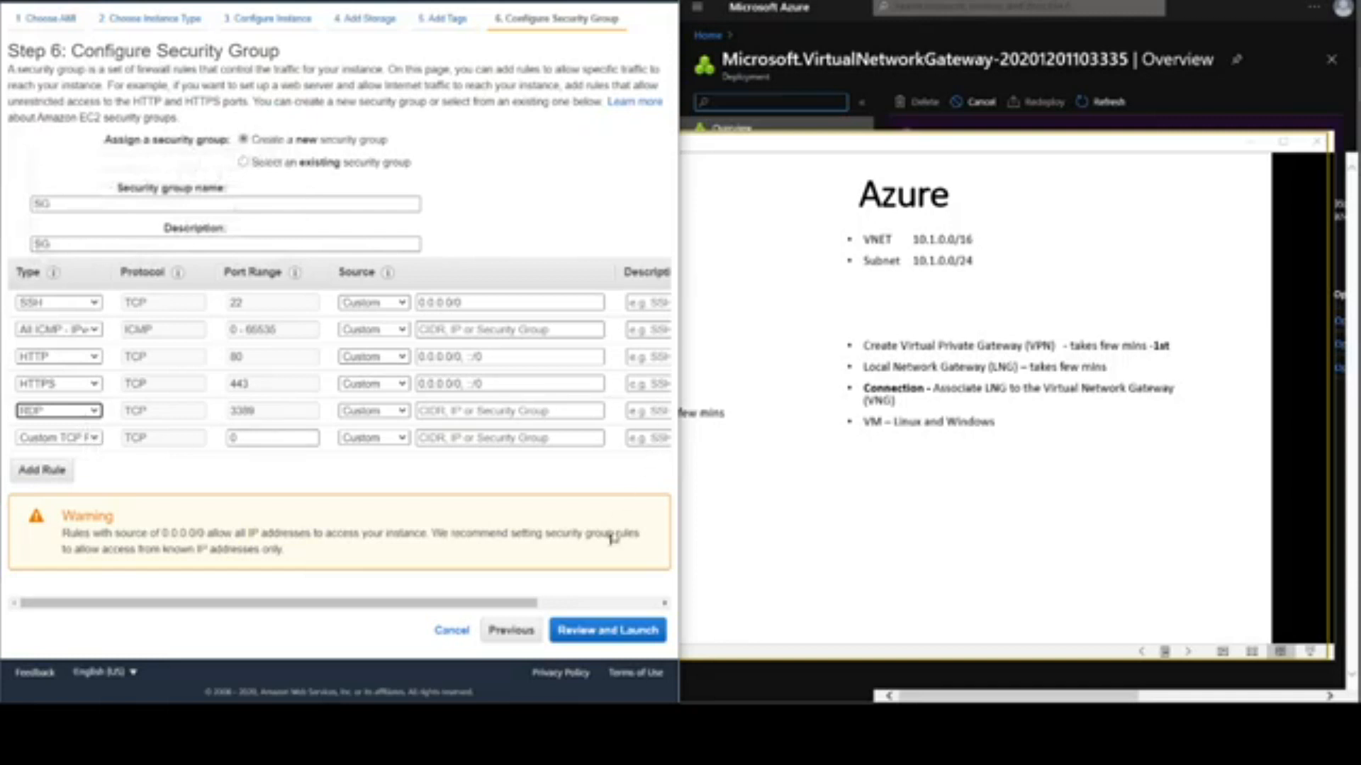
left_click_drag(507, 608, 639, 619)
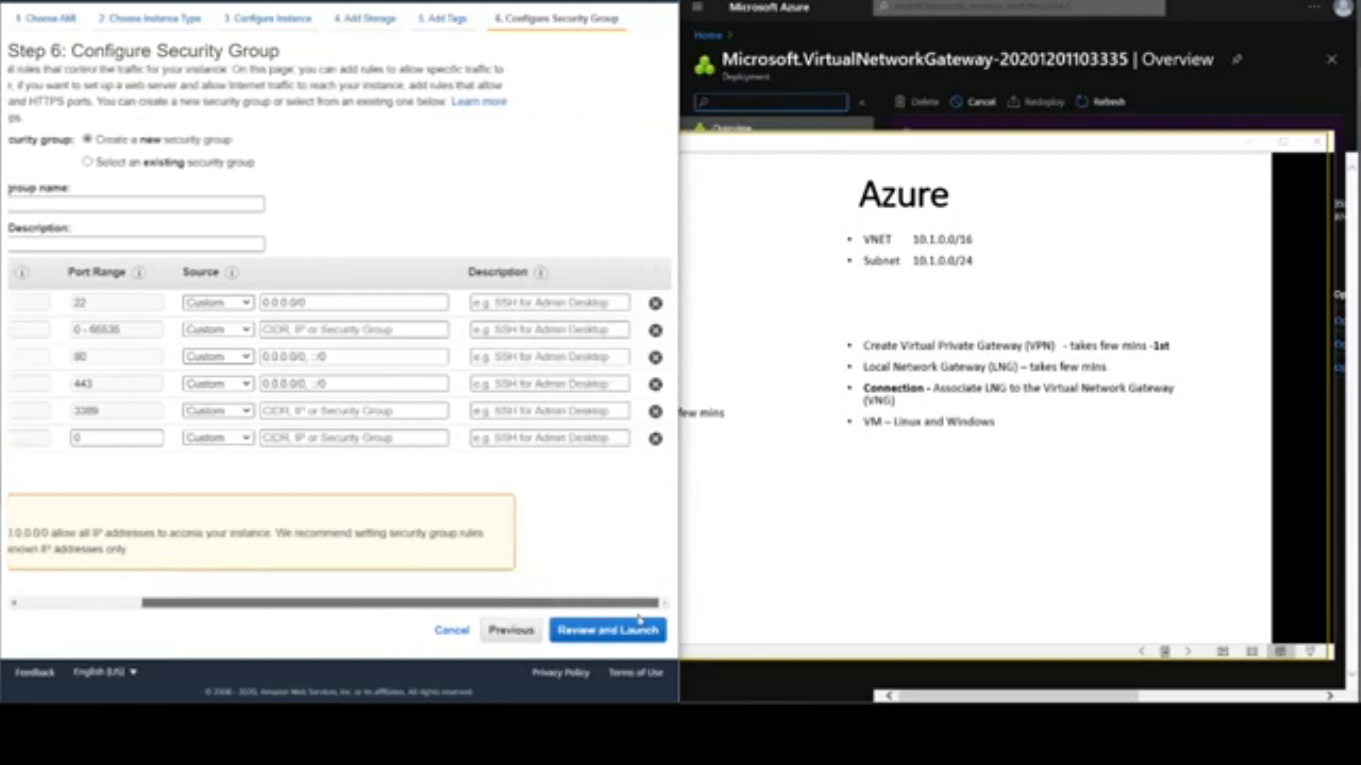
- Remove the empty extra rule and set the ICMP and RDP sources to Anywhere
left_click(656, 439)
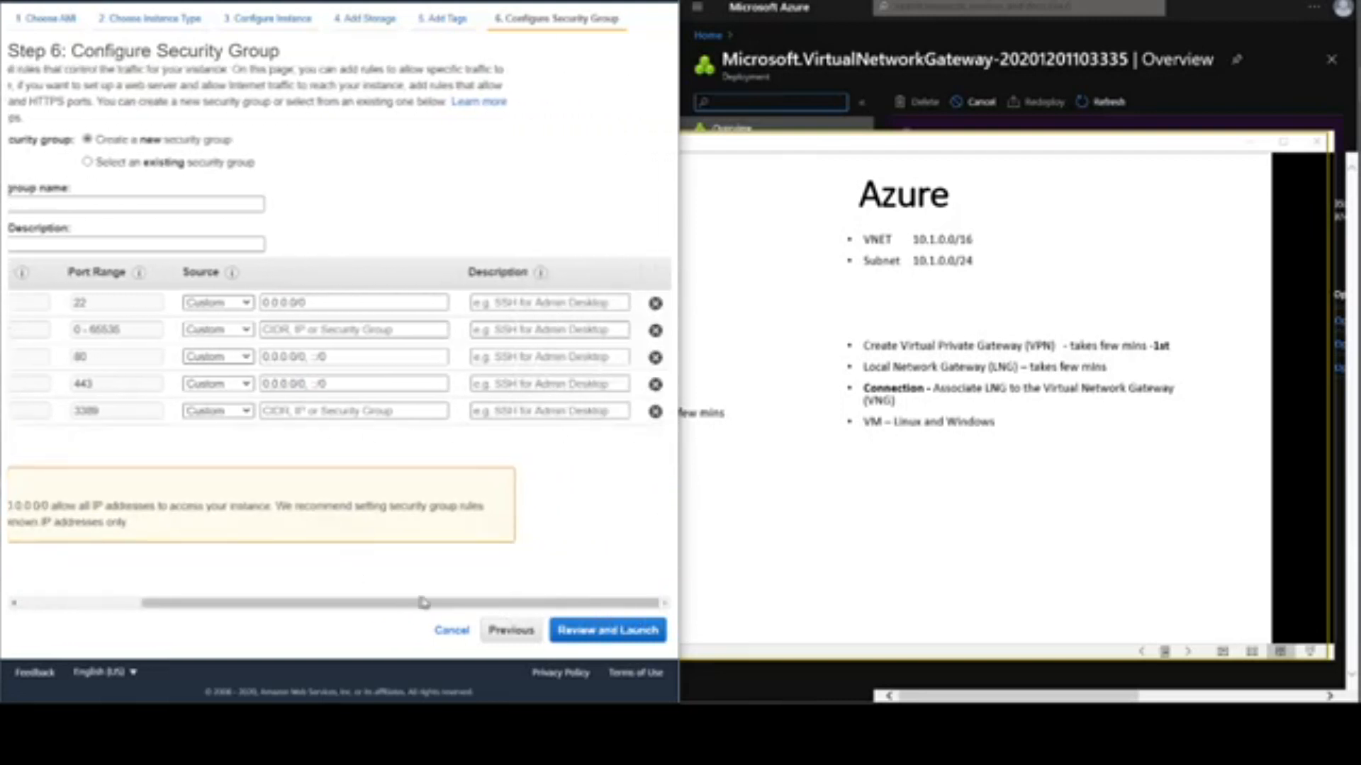
left_click_drag(494, 607, 280, 600)
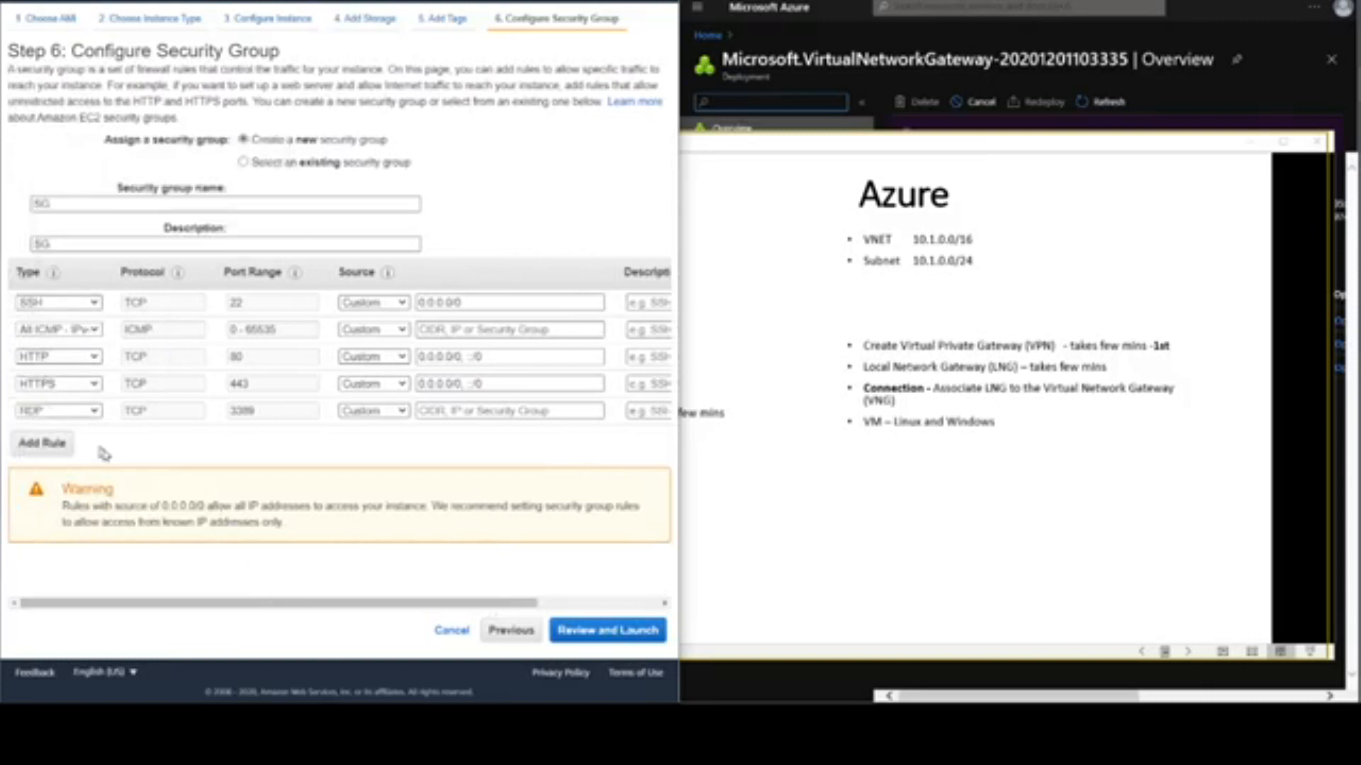
left_click(606, 630)
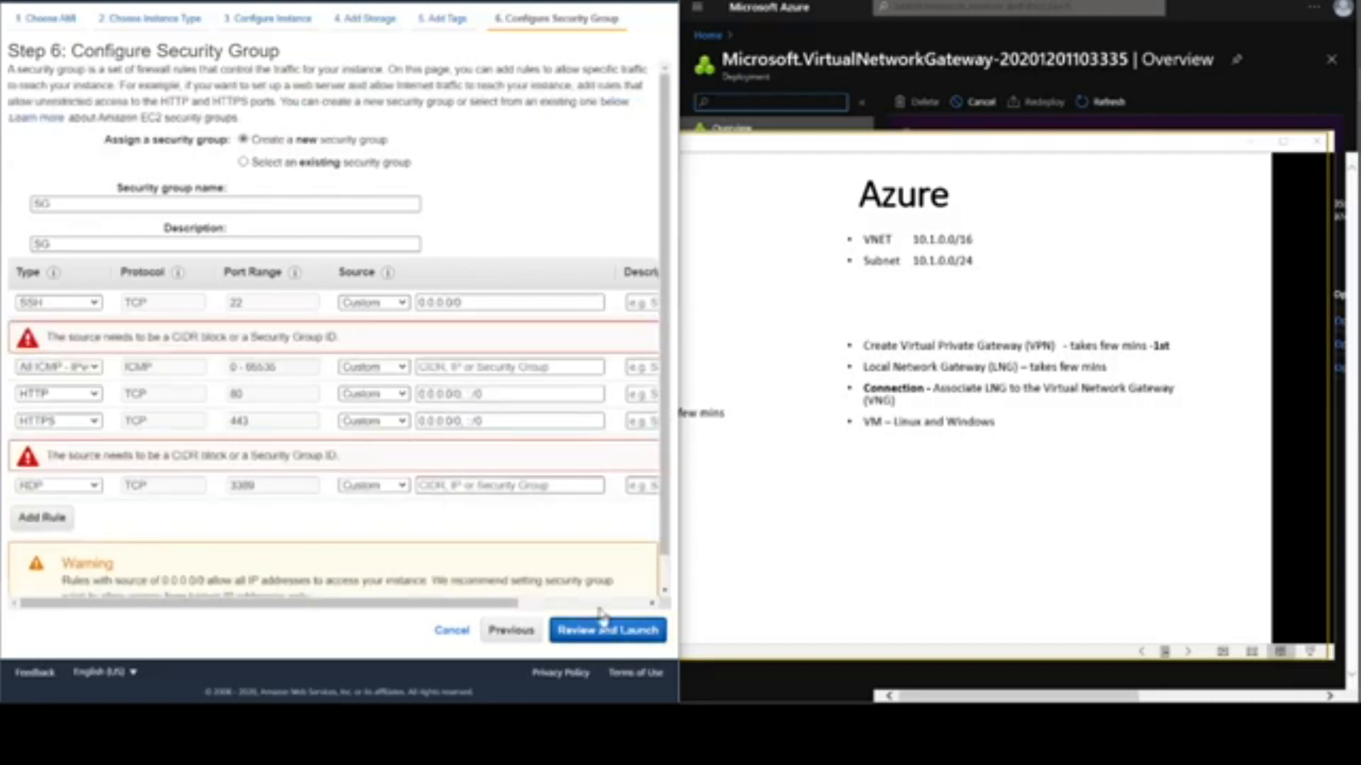
left_click(401, 367)
left_click(363, 409)
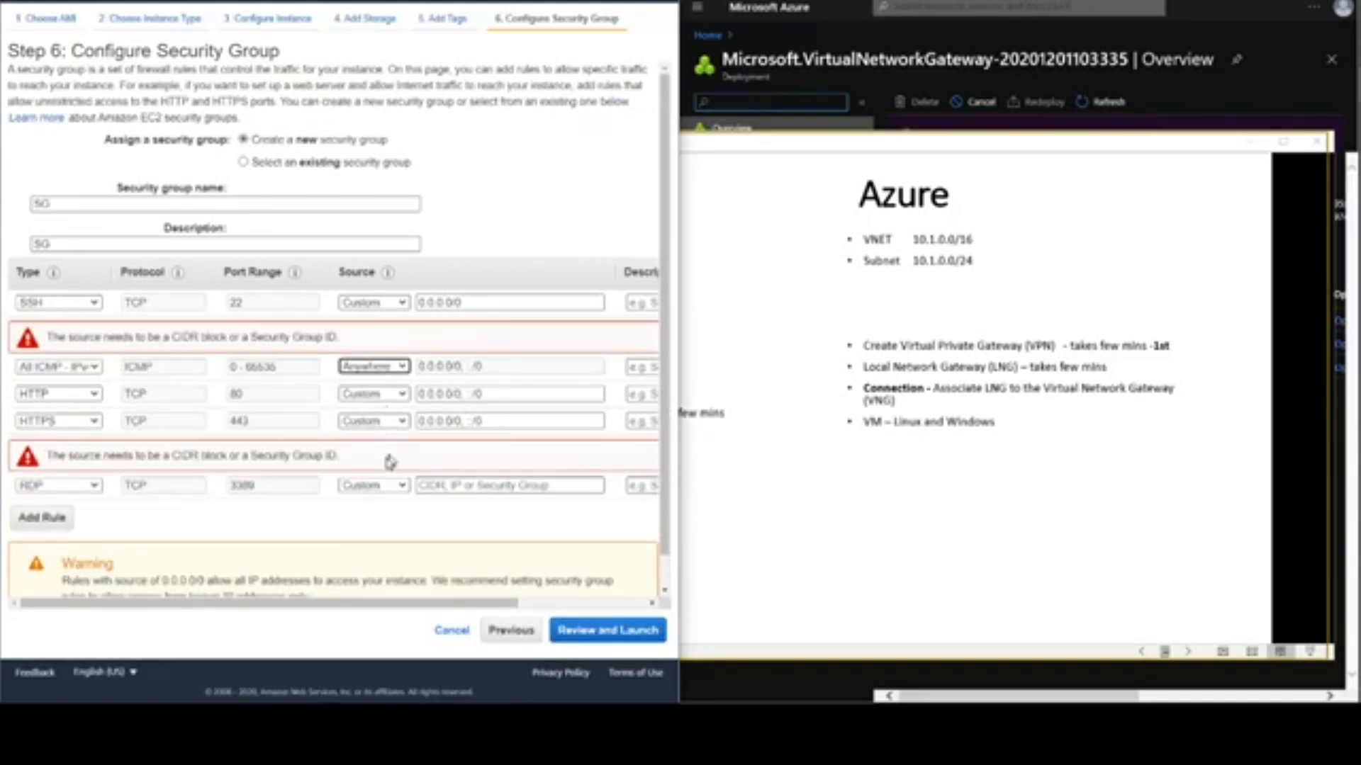
left_click(386, 485)
left_click(390, 526)
- Review the instance launch and bring up the key pair prompt
left_click(617, 626)
scroll(618, 537, "down", 2)
scroll(618, 537, "down", 2)
left_click(639, 631)
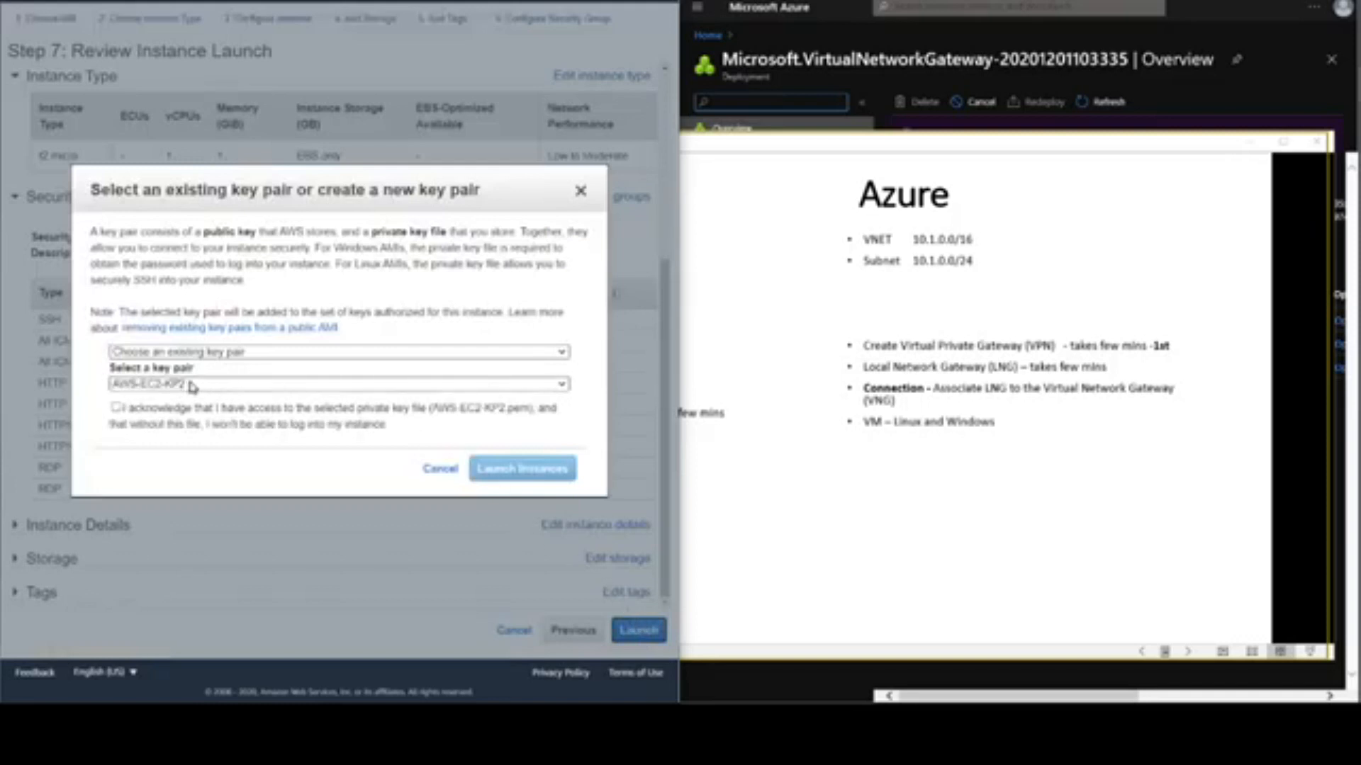
- Launch AWS-Lin with the existing key pair, then view the Instances list and Launch instances choices
left_click(117, 409)
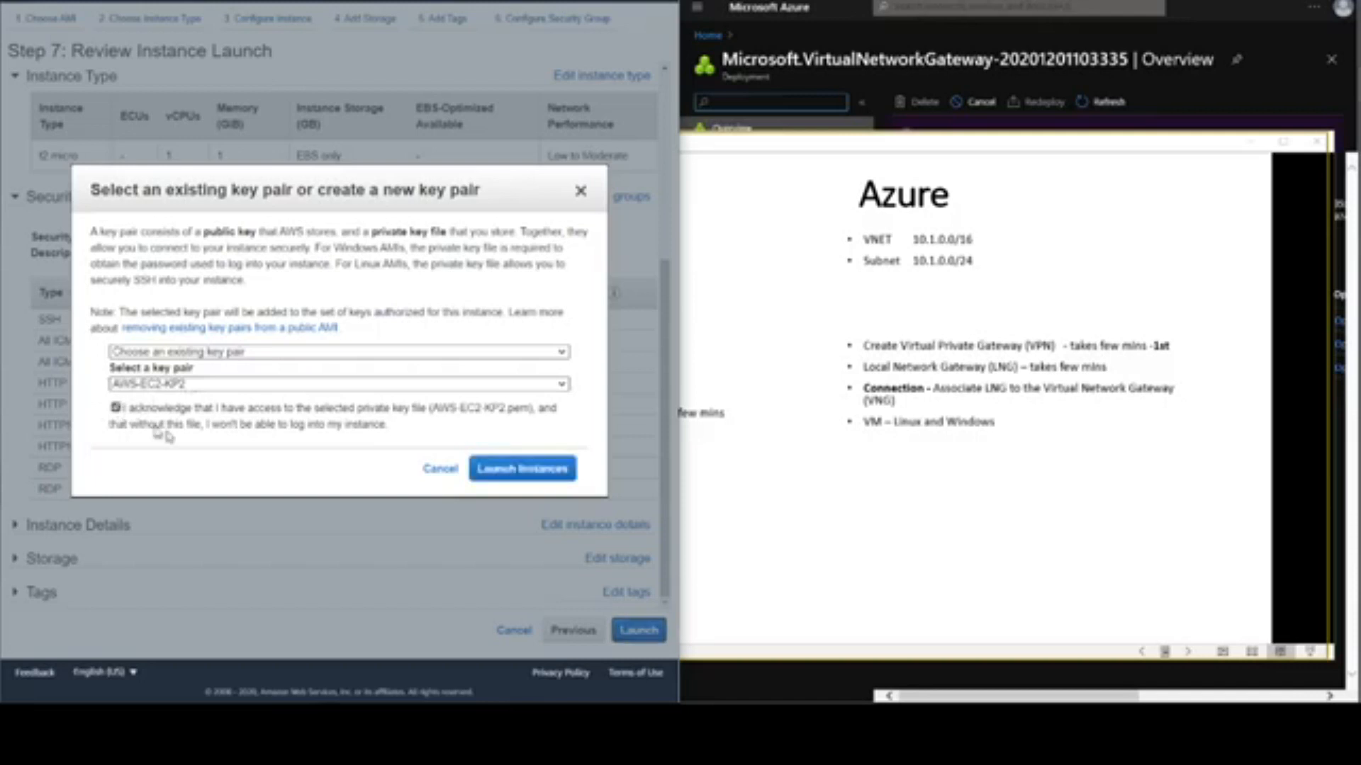
left_click(525, 470)
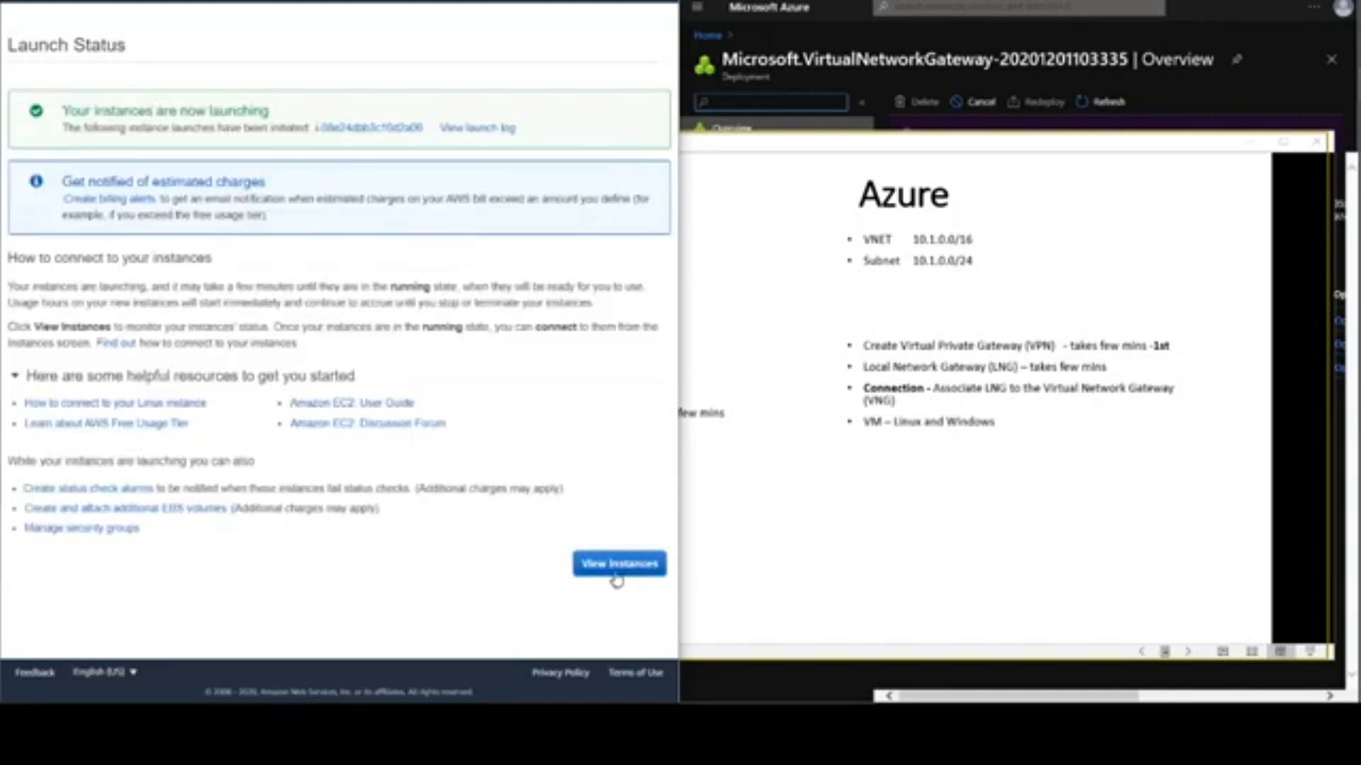
left_click(615, 576)
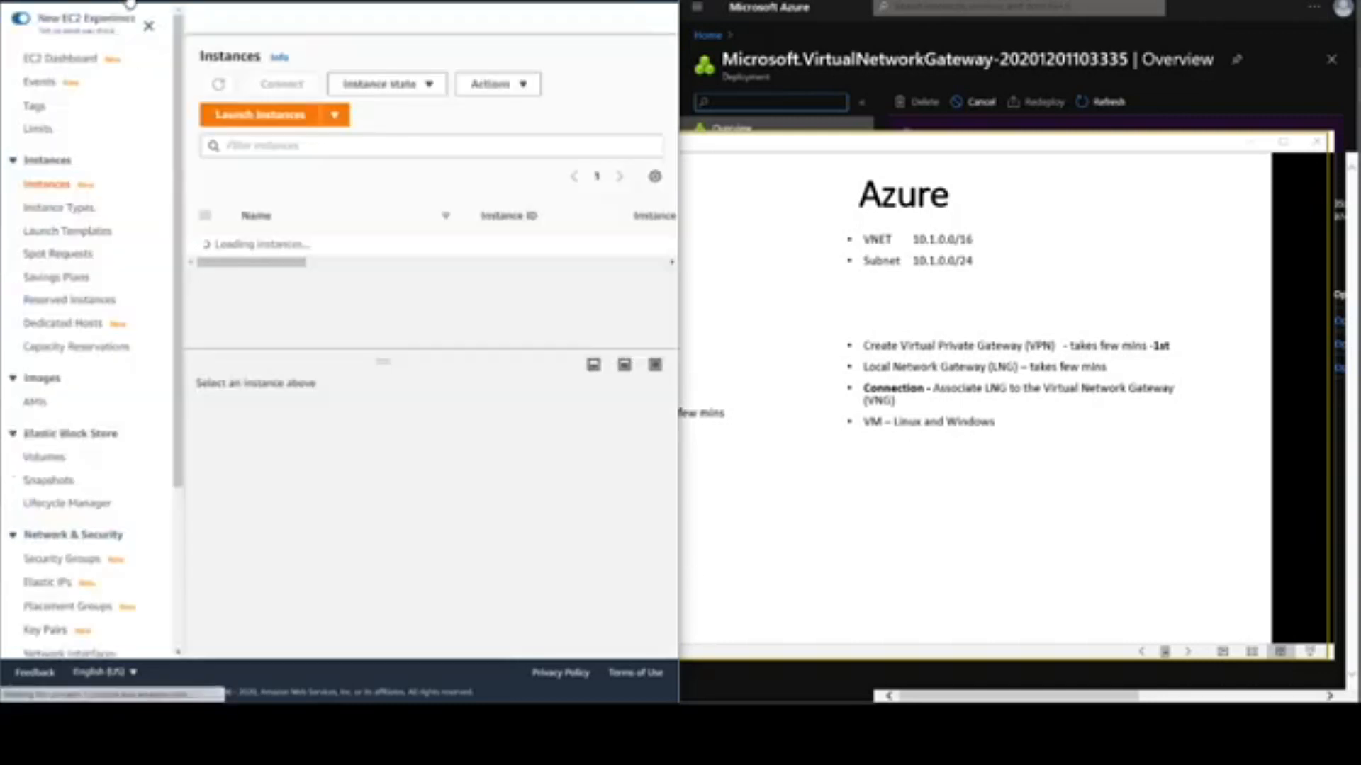
left_click(334, 115)
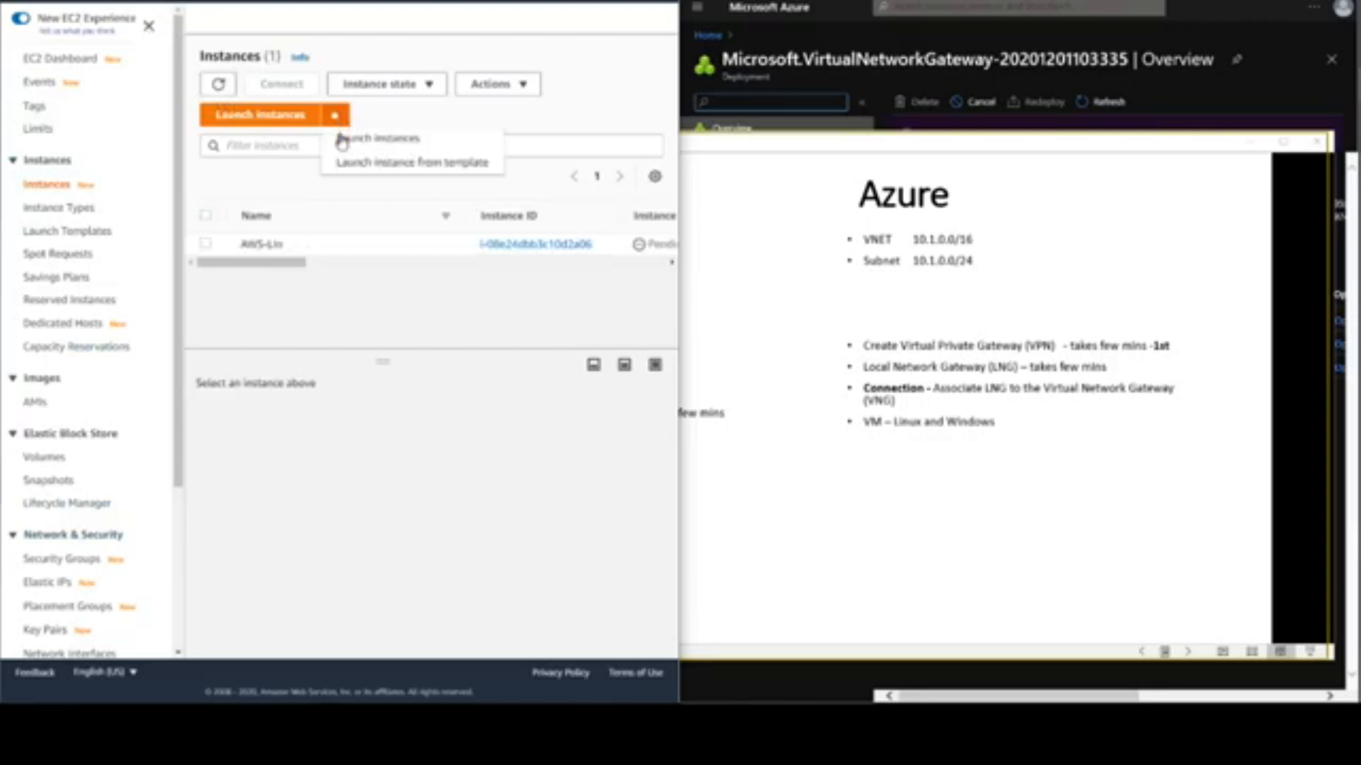
- Start a new instance from the Windows Server 2019 Base image on t2.micro
left_click(351, 144)
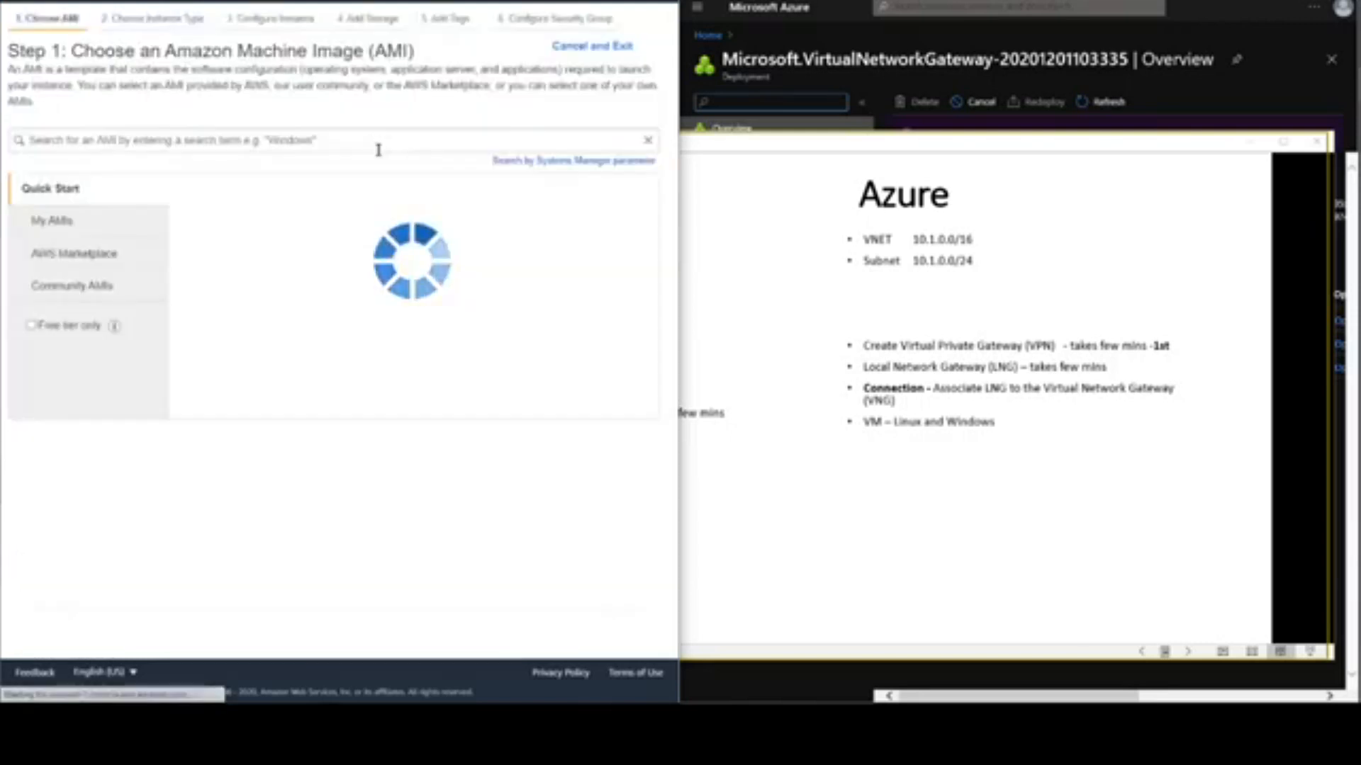
scroll(394, 419, "down", 8)
scroll(394, 419, "down", 7)
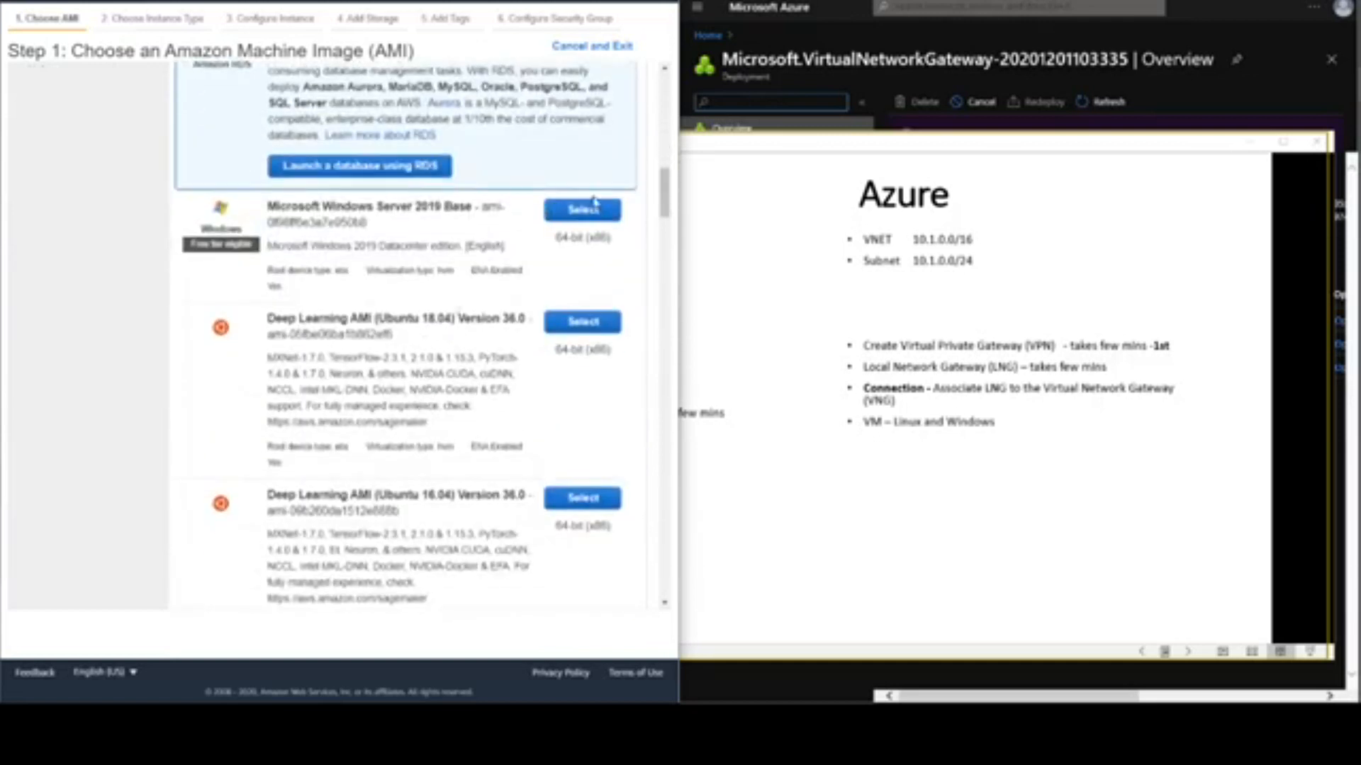
left_click(597, 211)
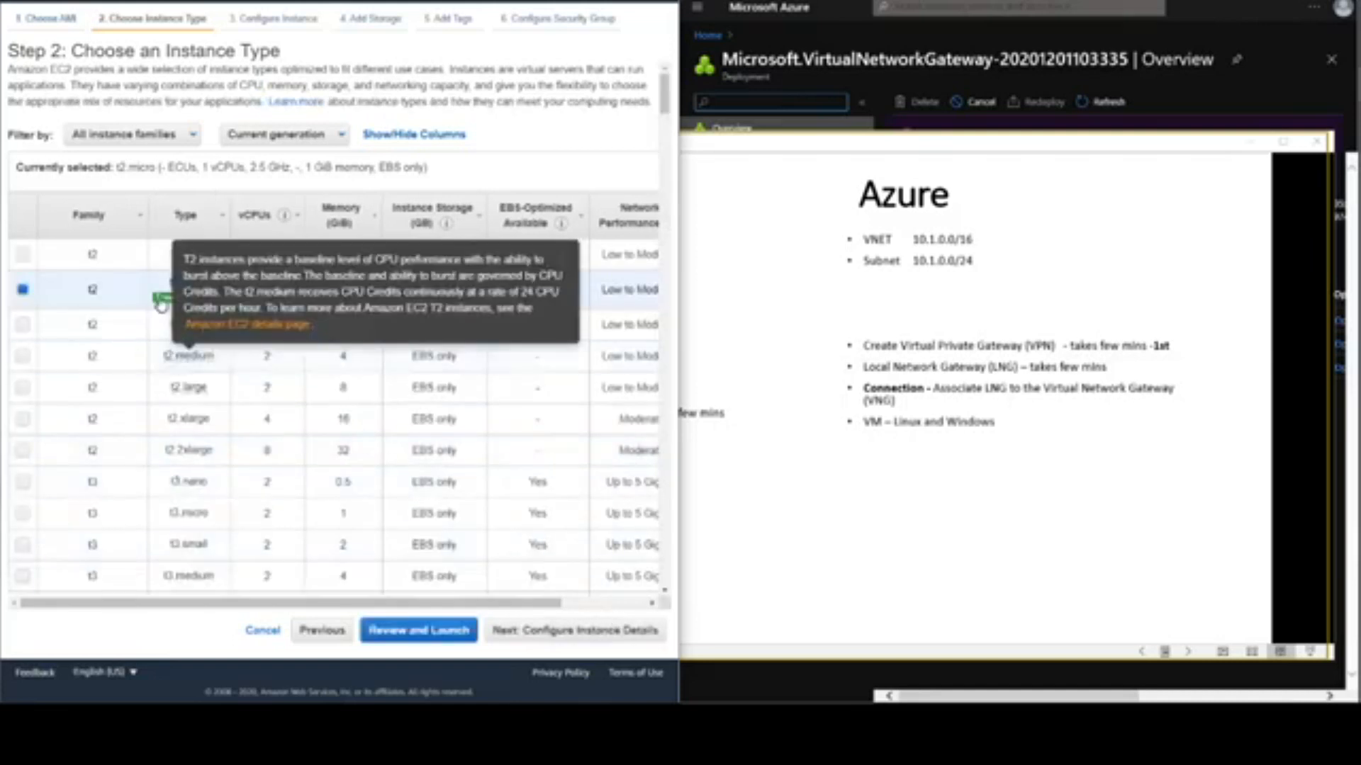
mouse_move(187, 299)
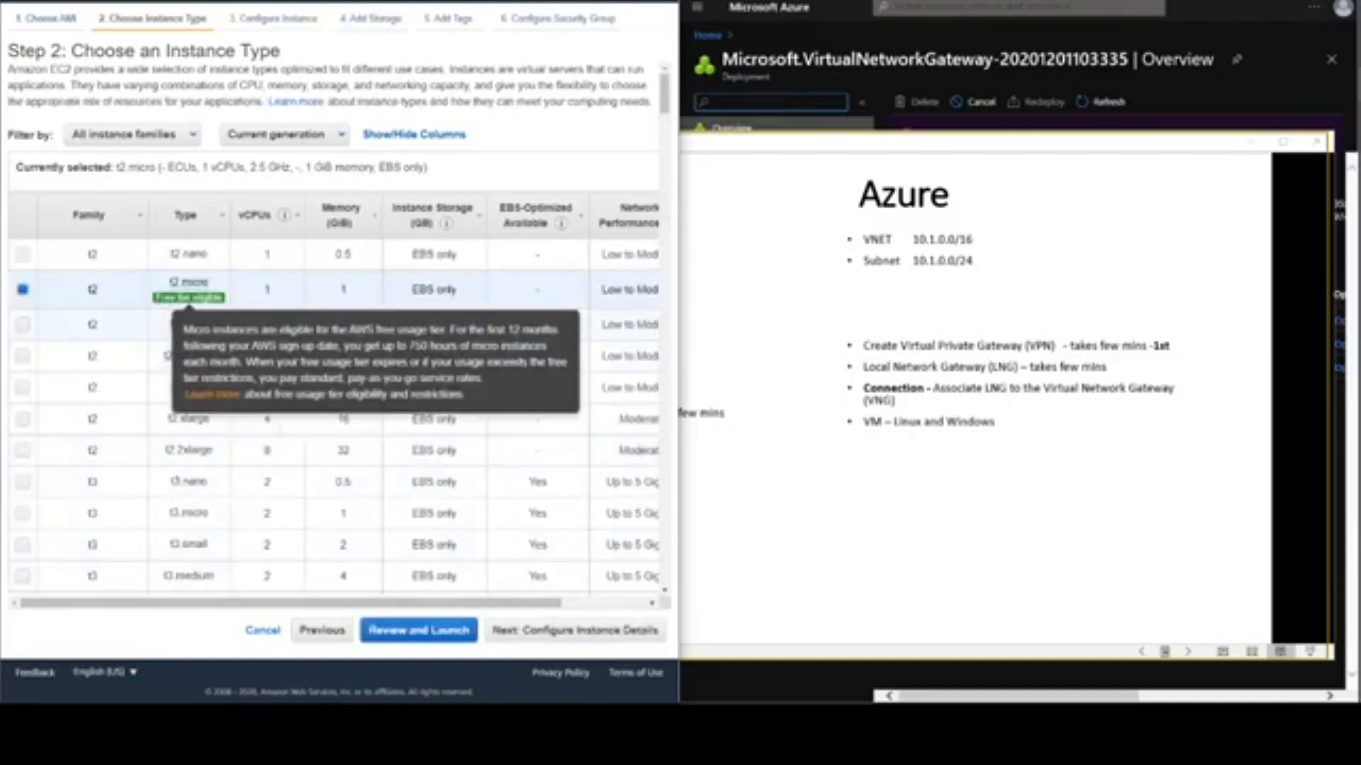
left_click(624, 637)
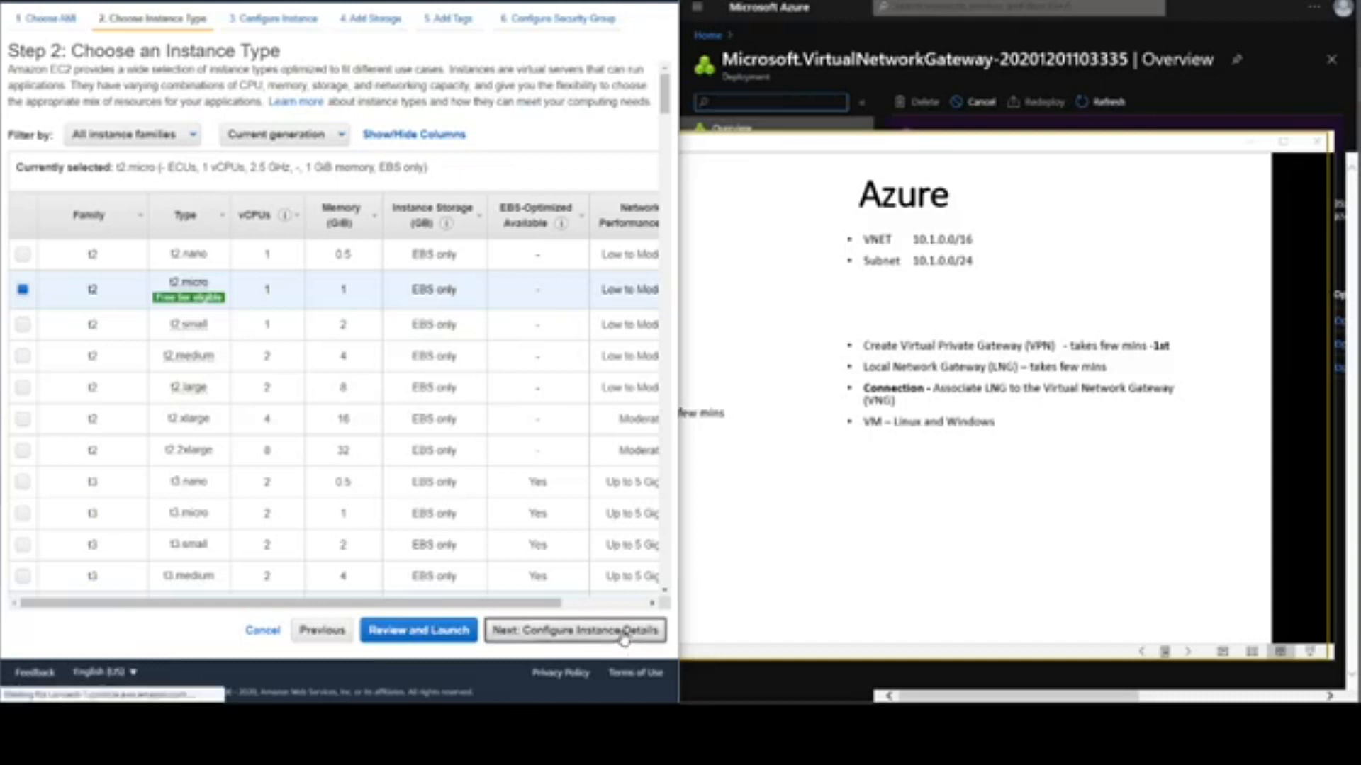
- Place the instance in AWS-AZ-VPC2 with auto-assign public IP enabled
left_click(163, 236)
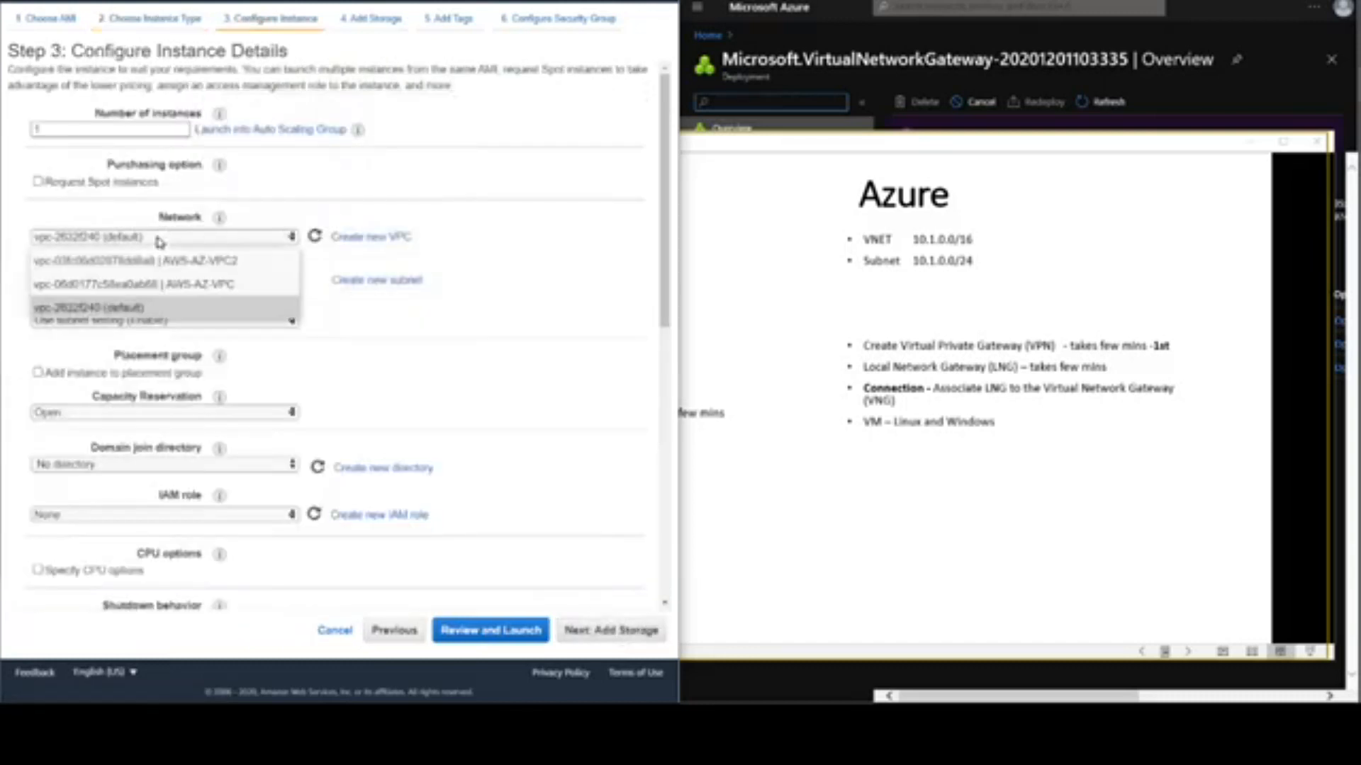
left_click(158, 260)
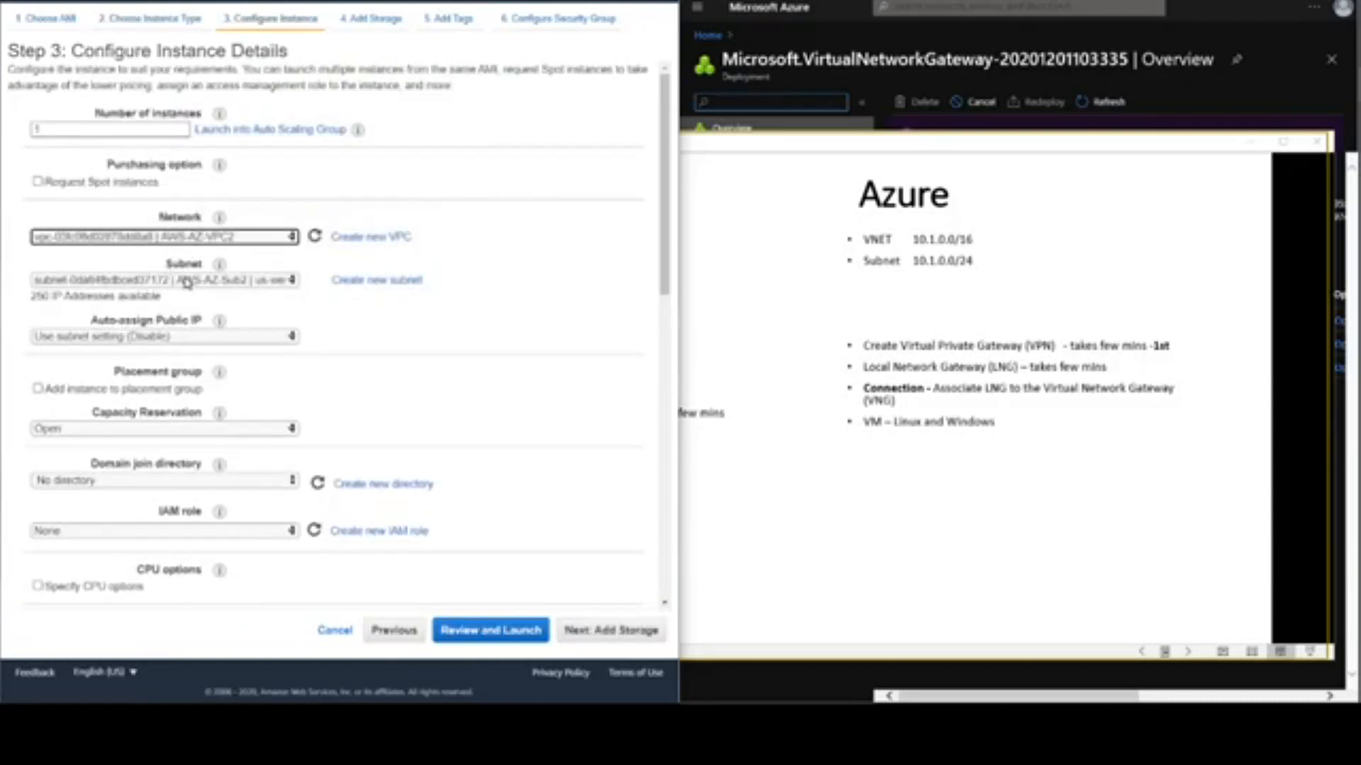
left_click(207, 338)
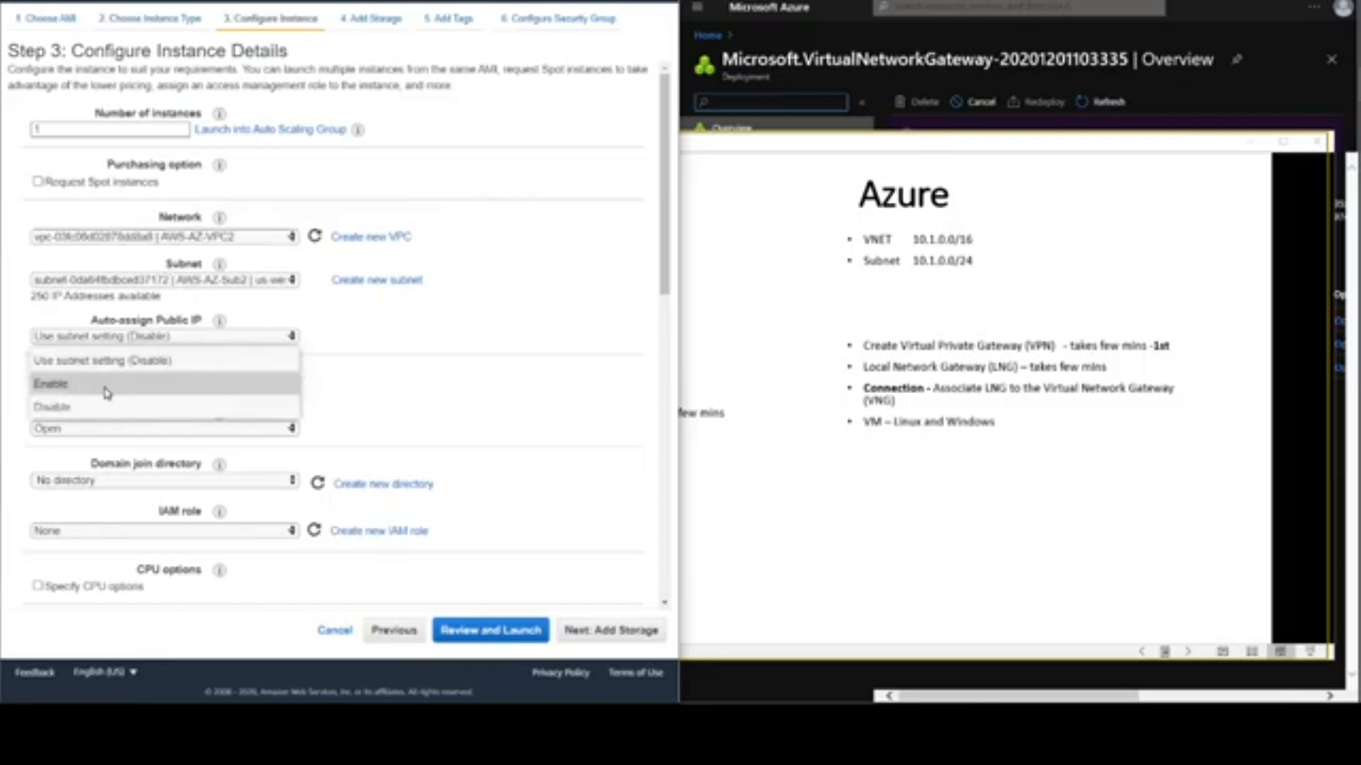
left_click(105, 393)
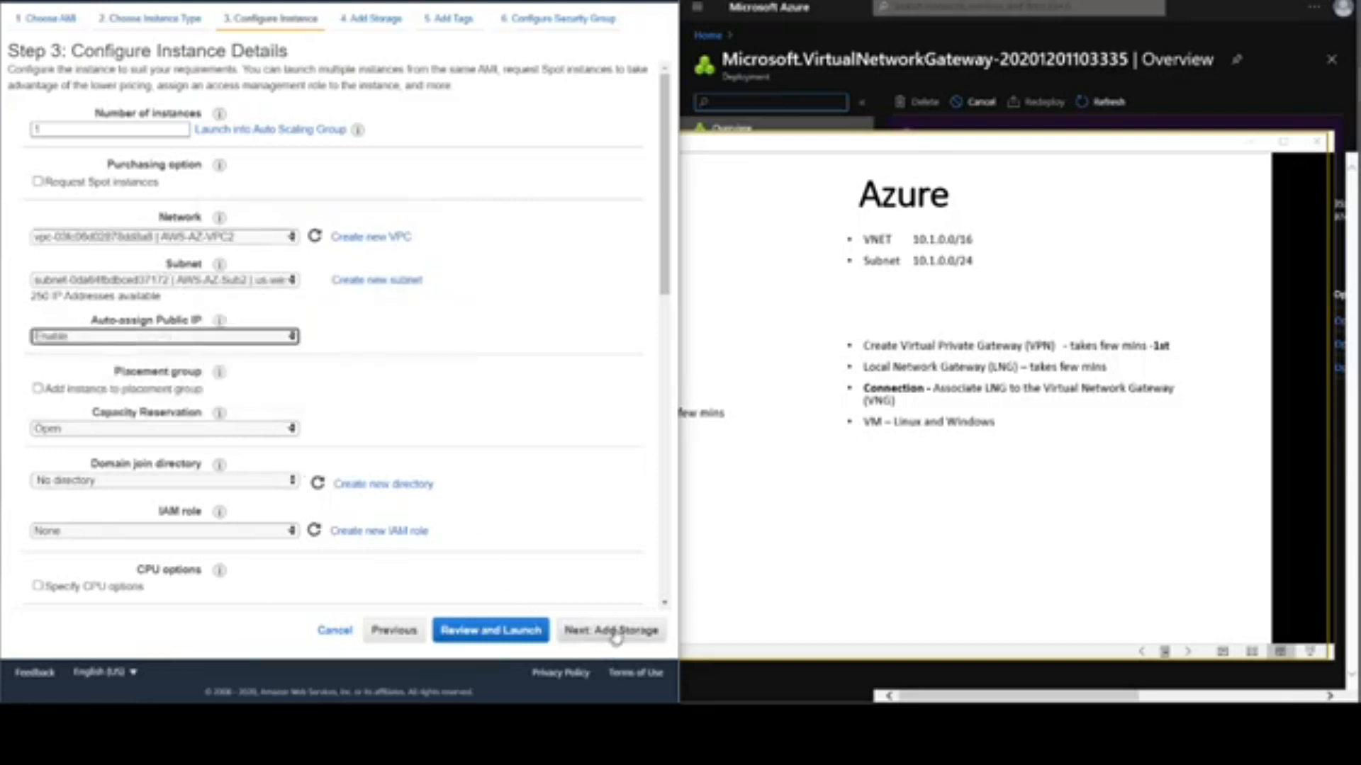
scroll(550, 443, "down", 10)
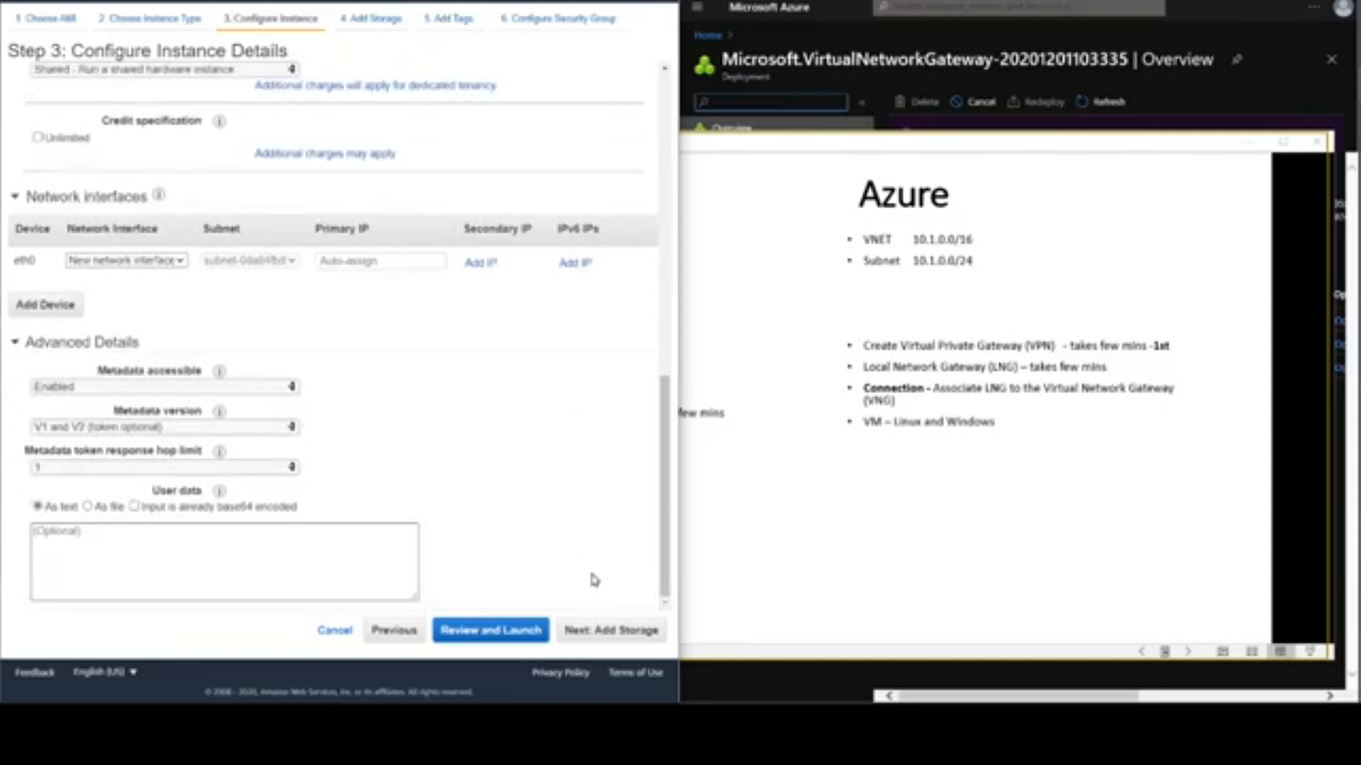
left_click(622, 630)
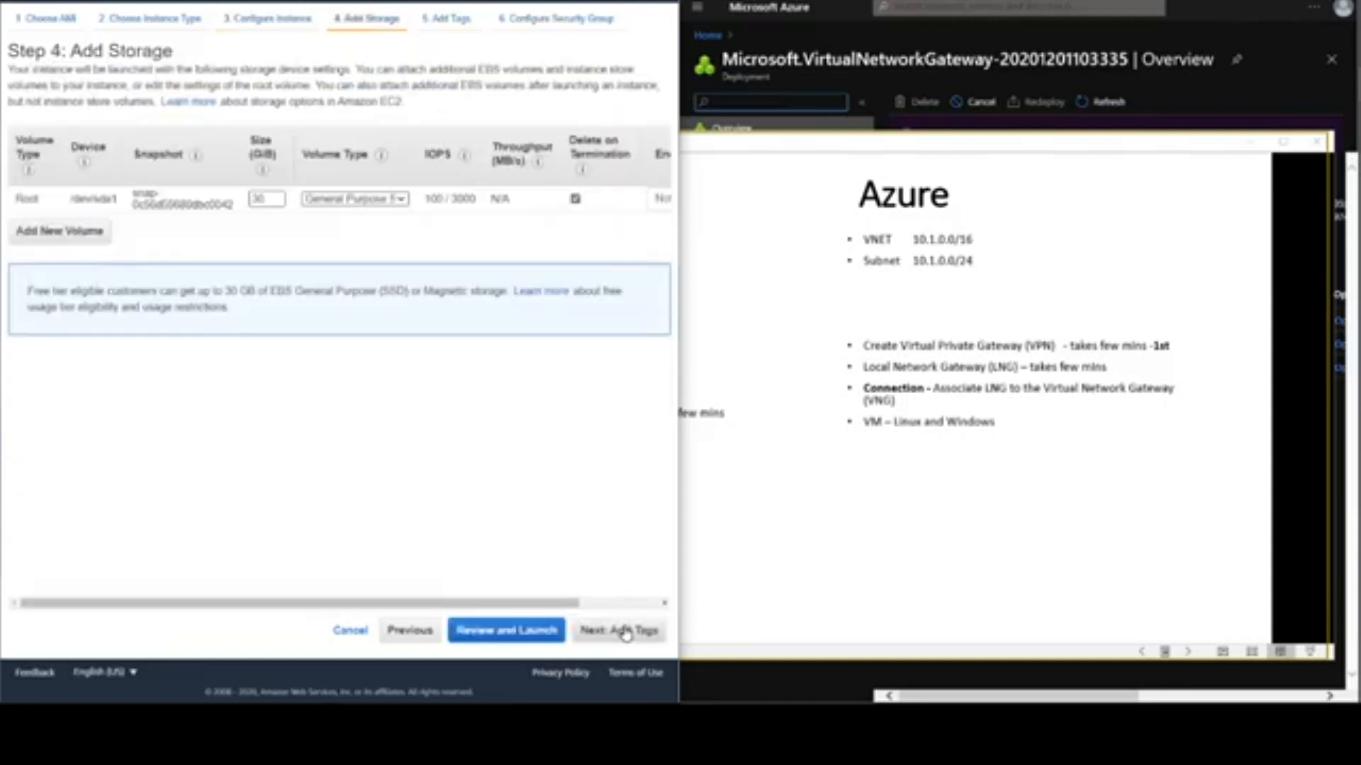
- Add a Name tag with the value AWS-Win
left_click(623, 631)
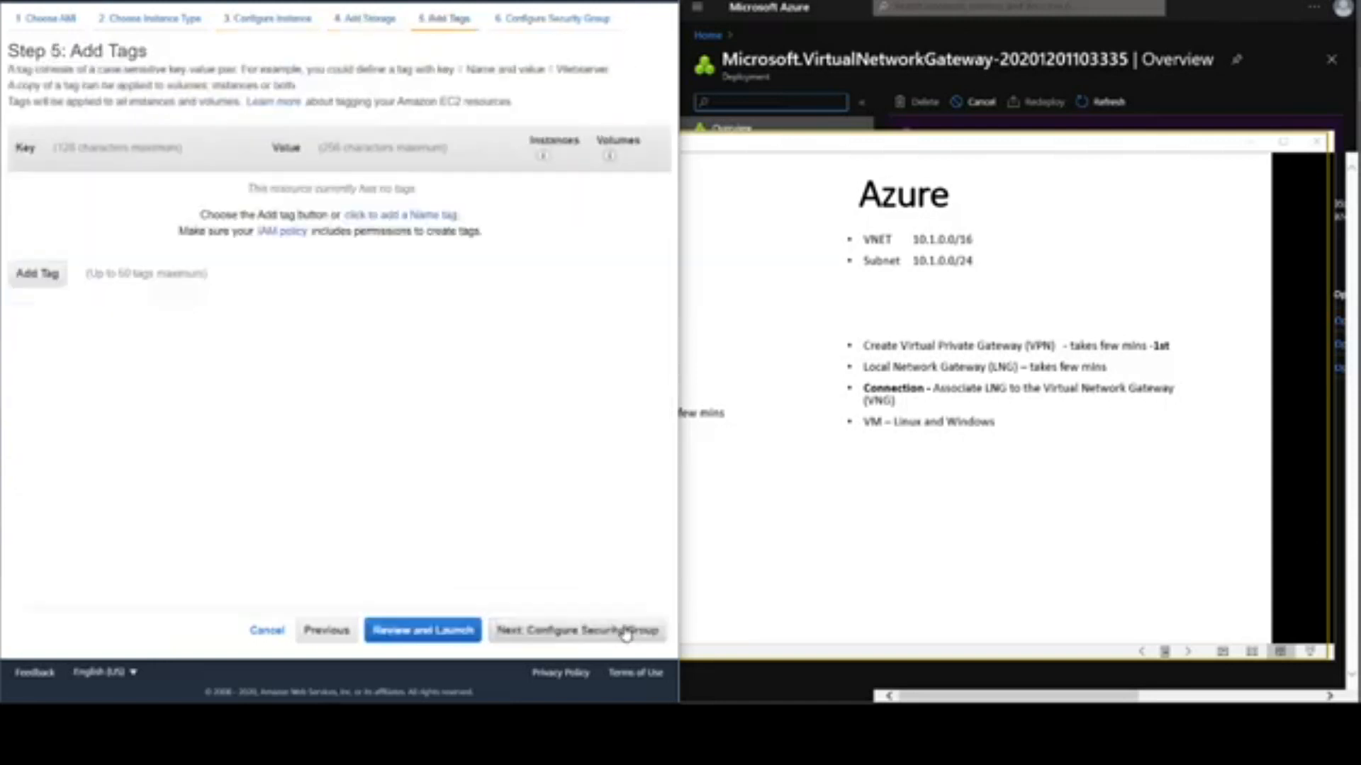
left_click(37, 275)
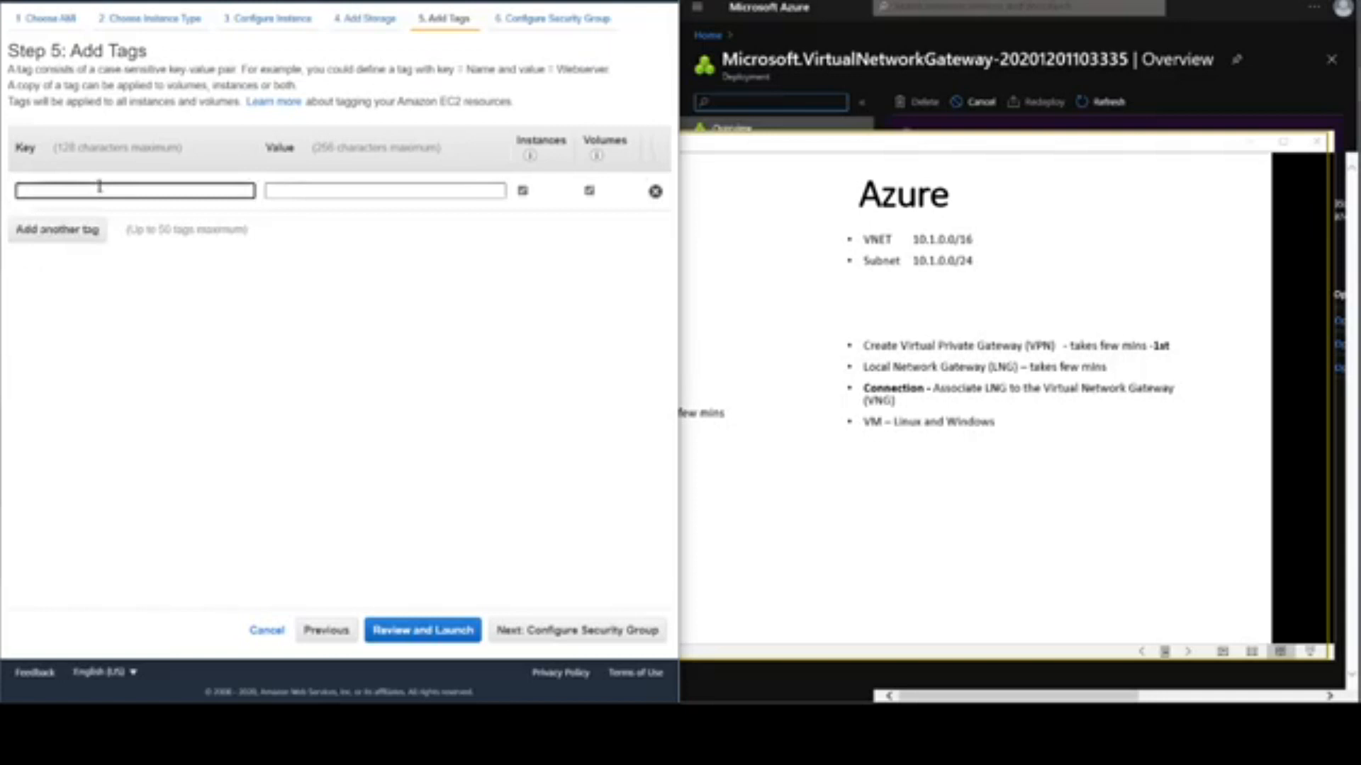
type("Name")
key("Tab")
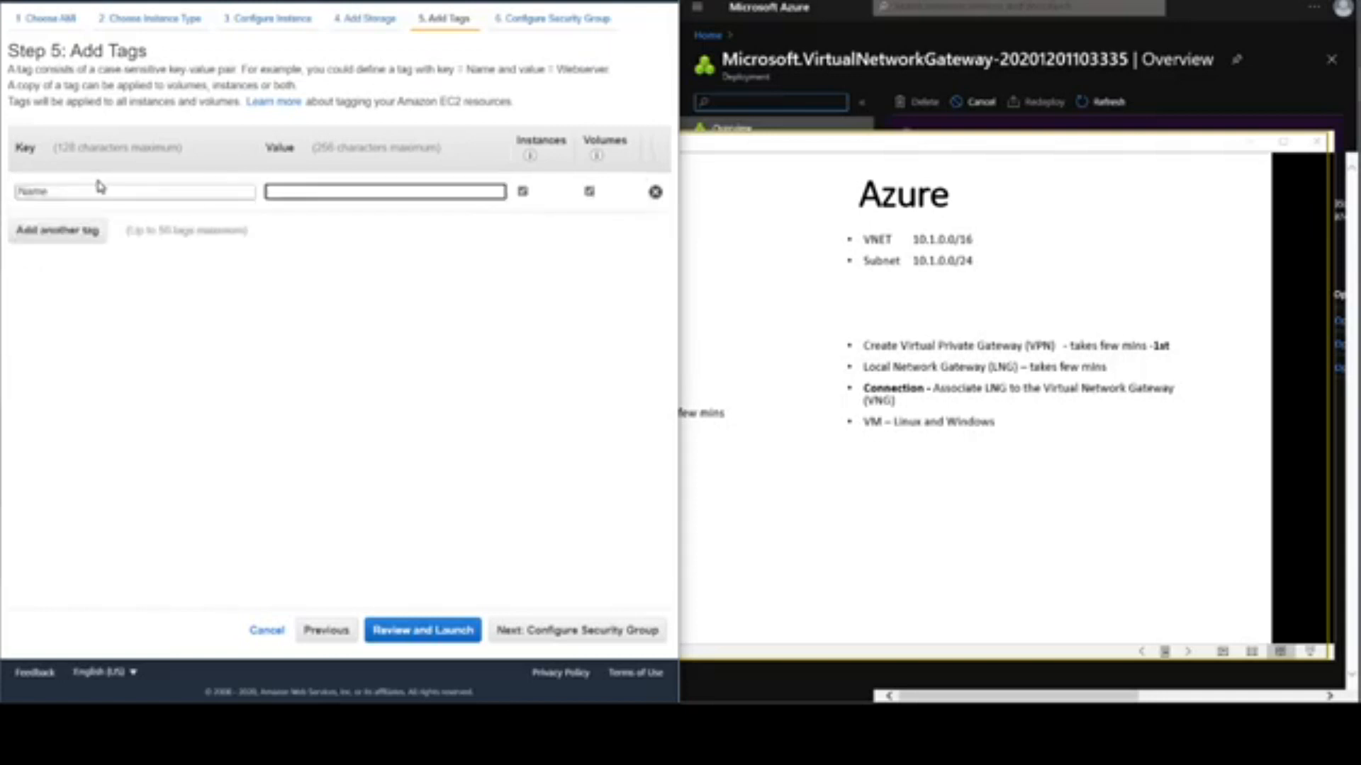
type("AWS-I")
key("BackSpace")
type("VN")
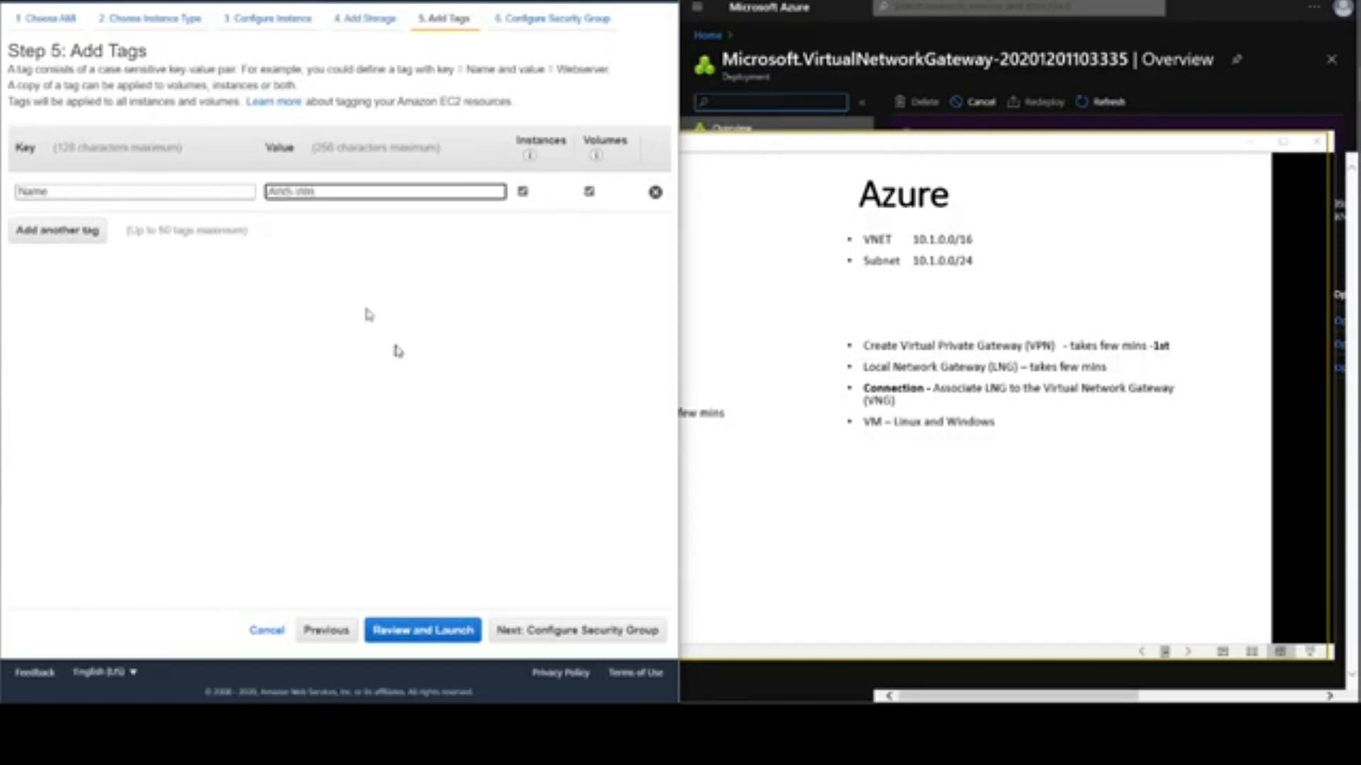
- Attach the existing SG security group and launch with the existing key pair
left_click(602, 630)
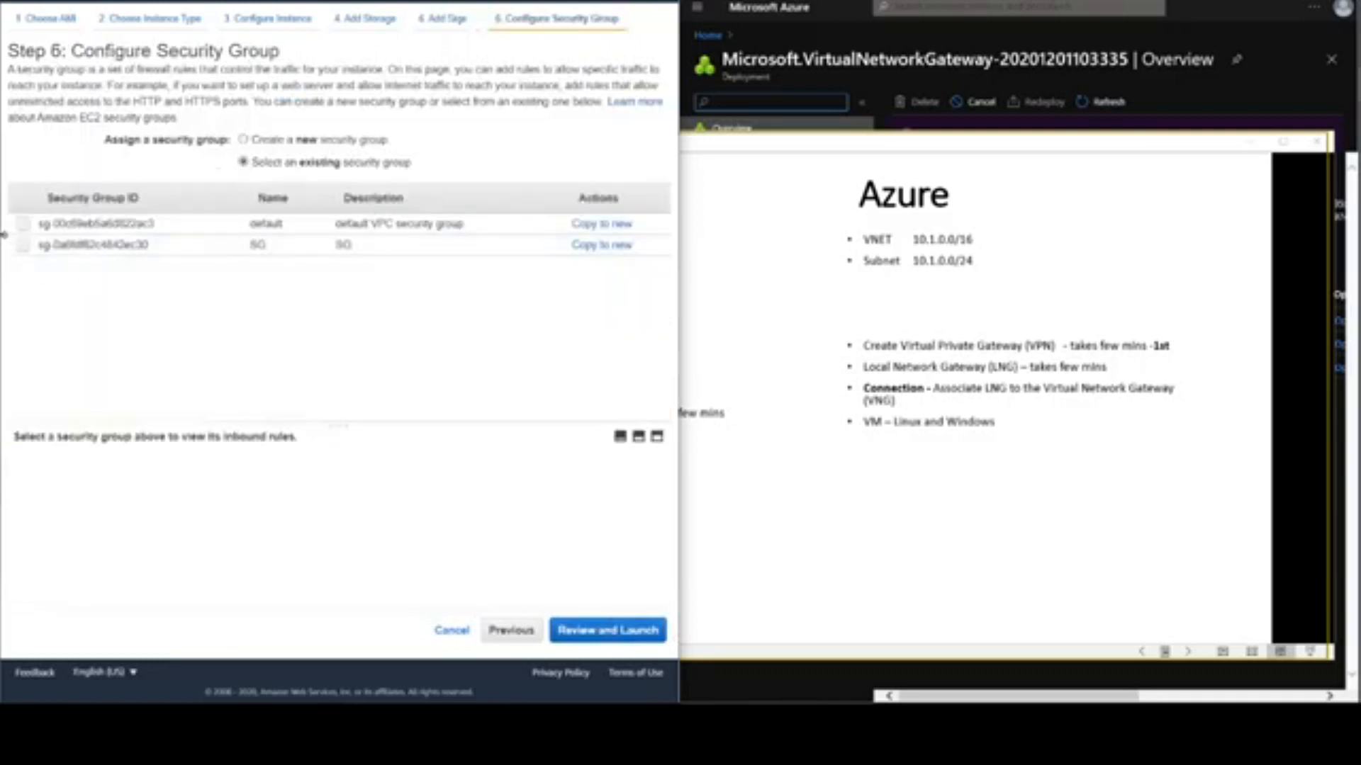
left_click(22, 244)
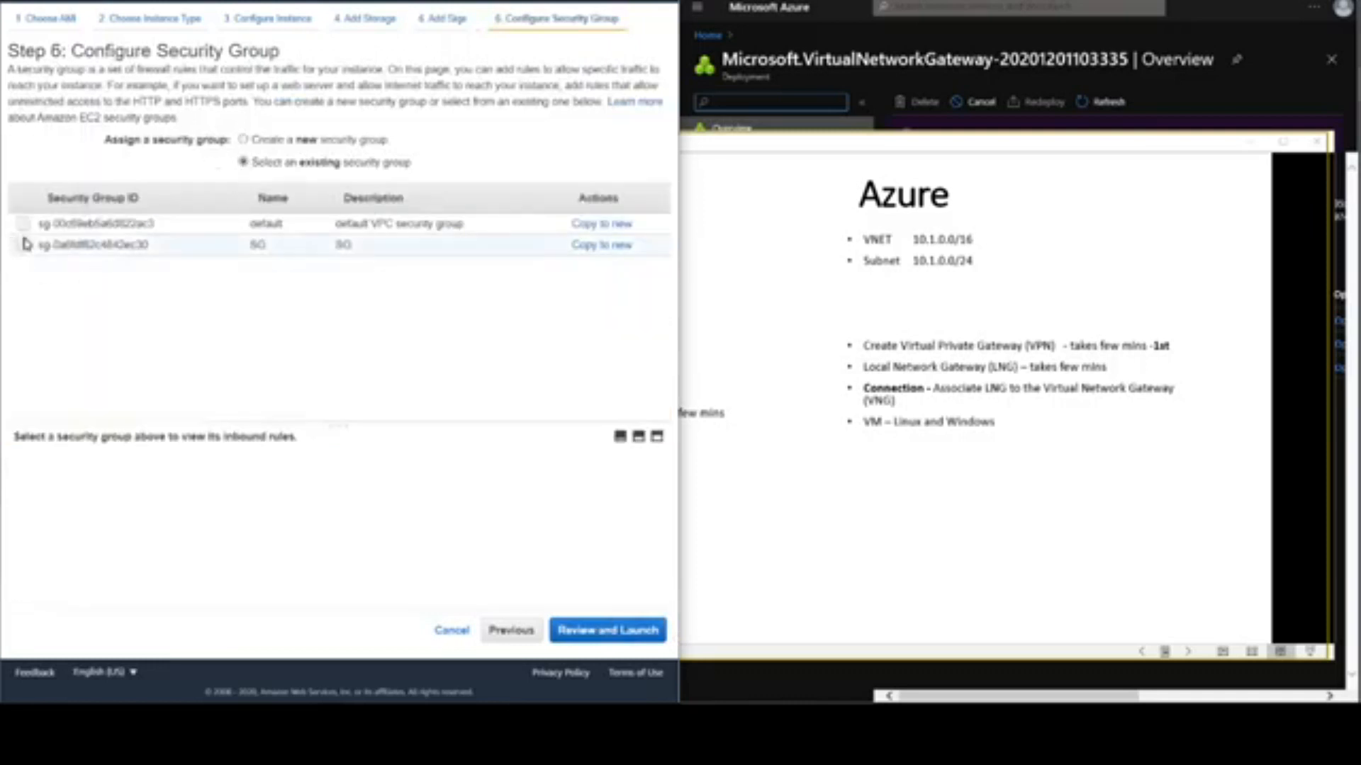
left_click(607, 630)
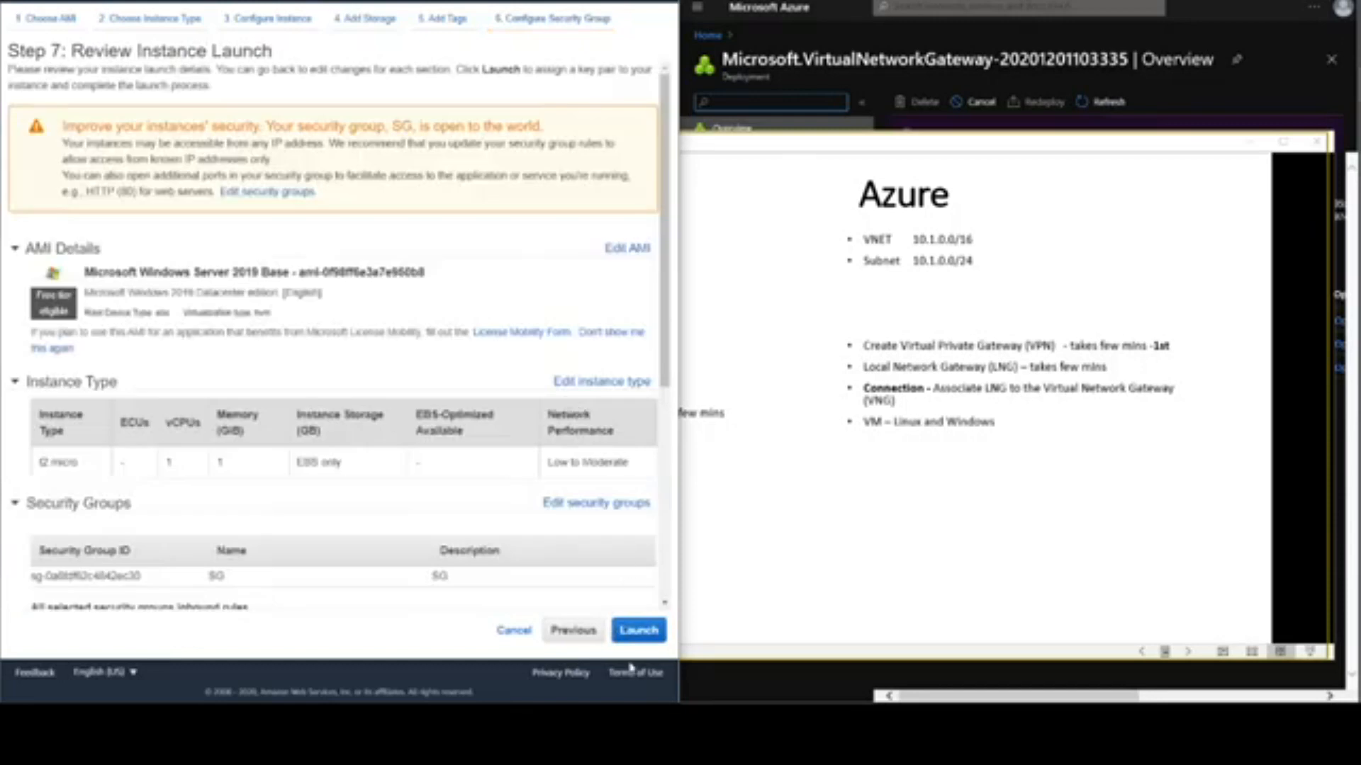
left_click(634, 632)
left_click(115, 408)
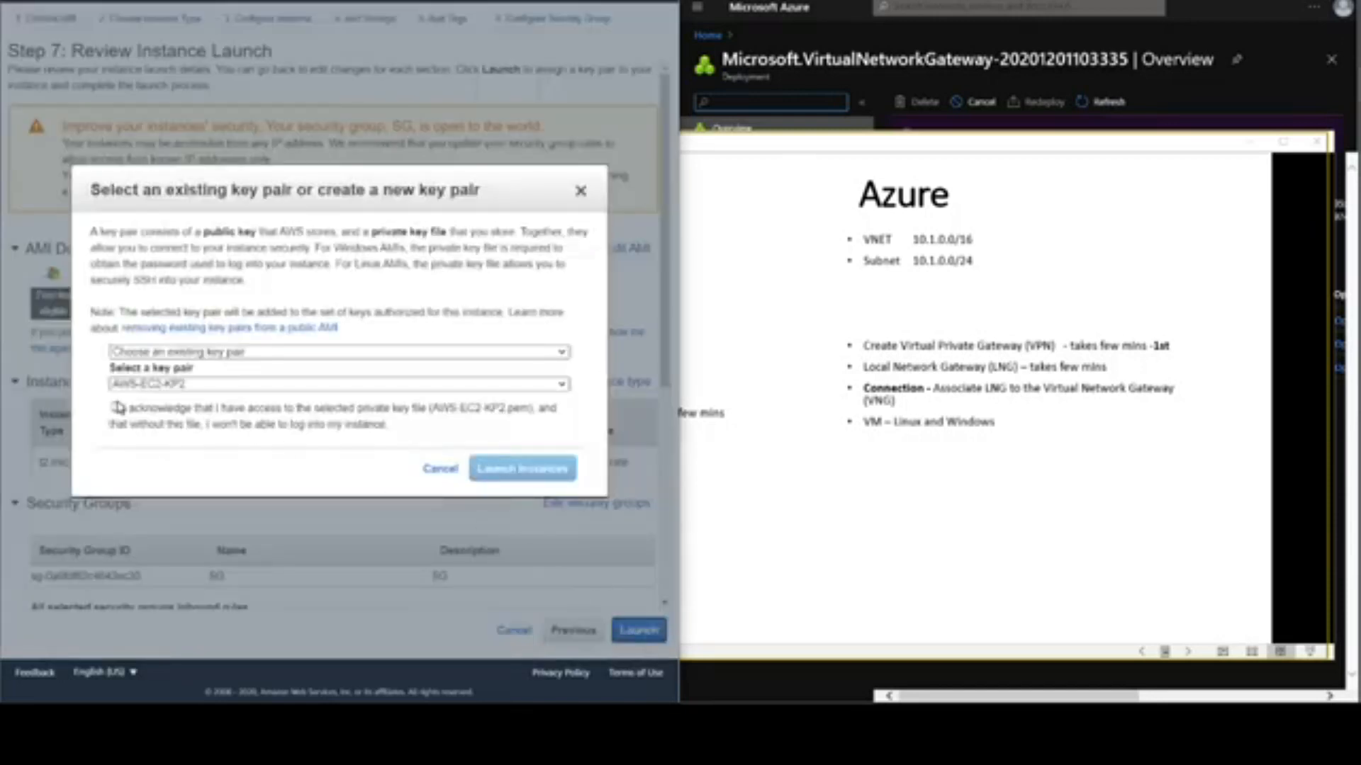
left_click(517, 471)
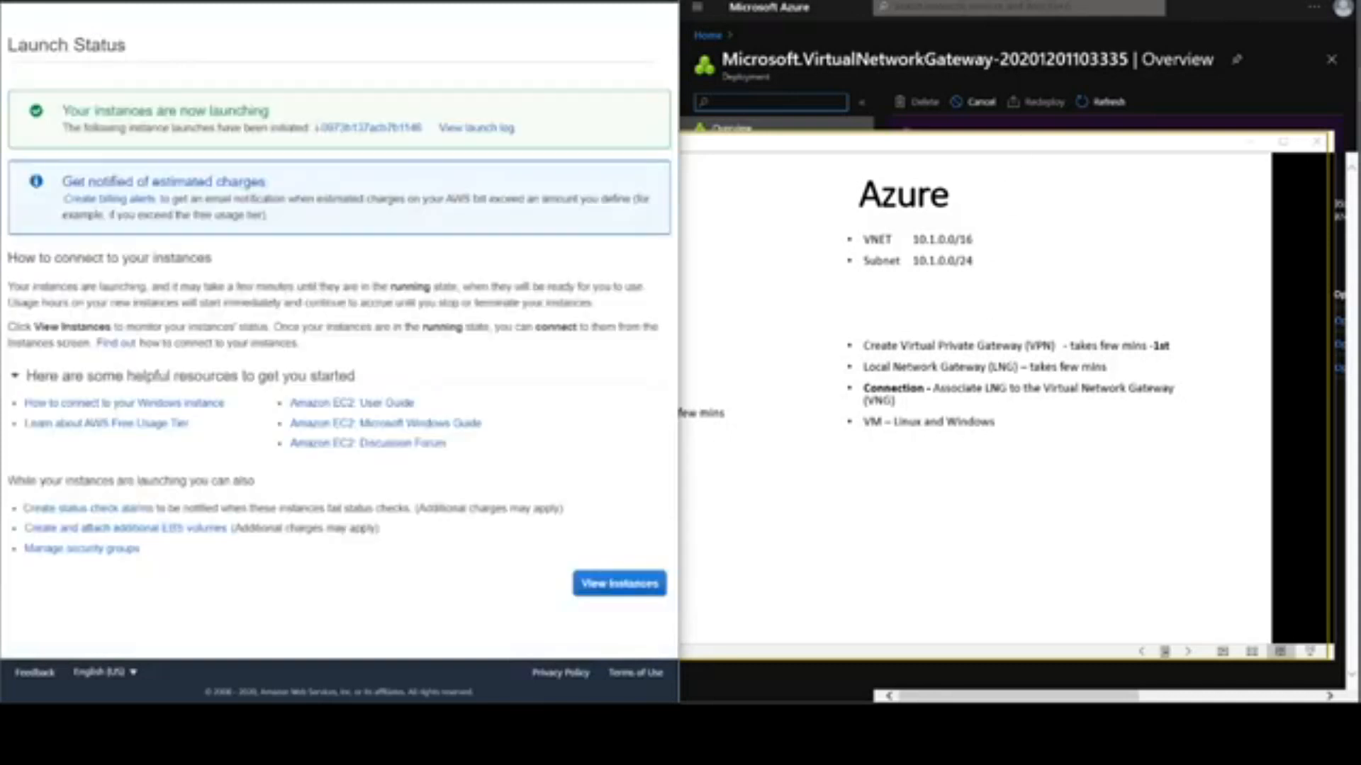
left_click(618, 583)
- In the Azure portal, open Virtual machines in a new tab and show its Add options
left_click(1017, 39)
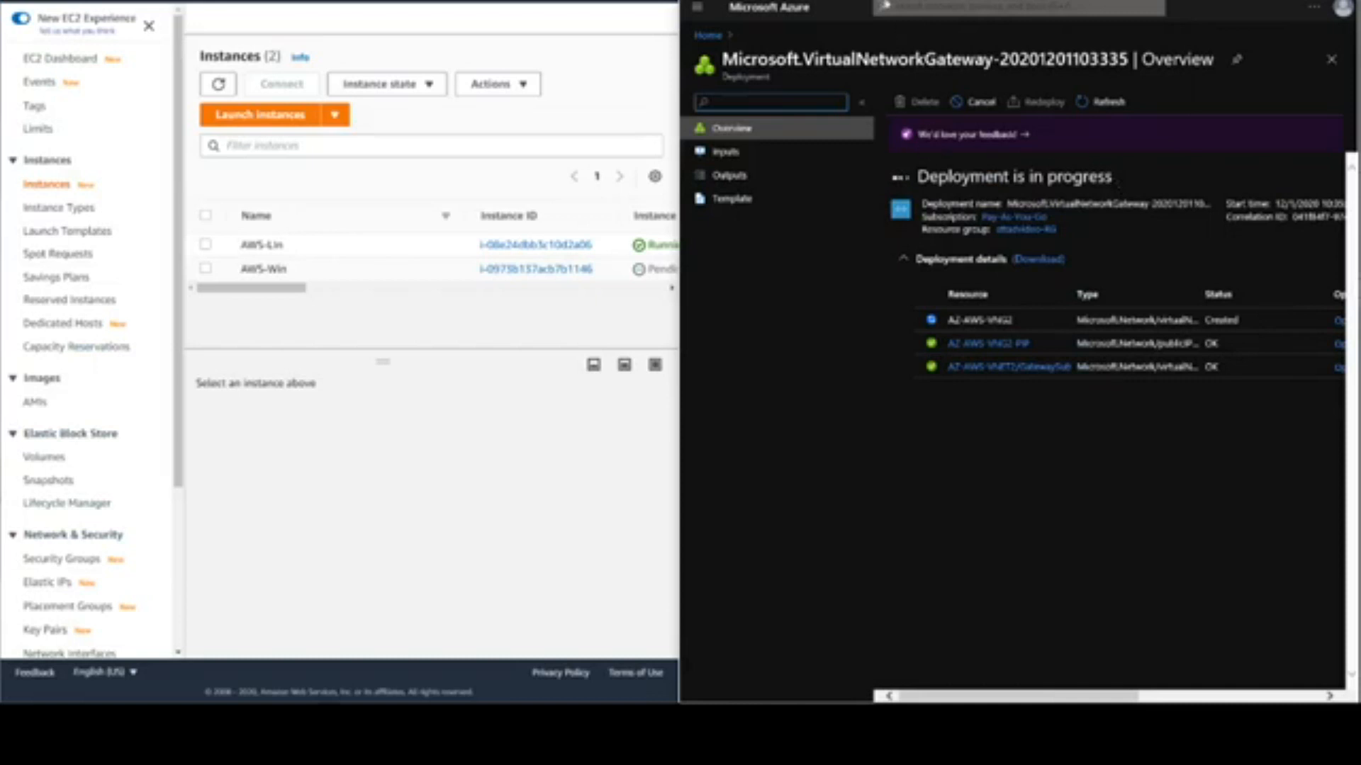
left_click(808, 0)
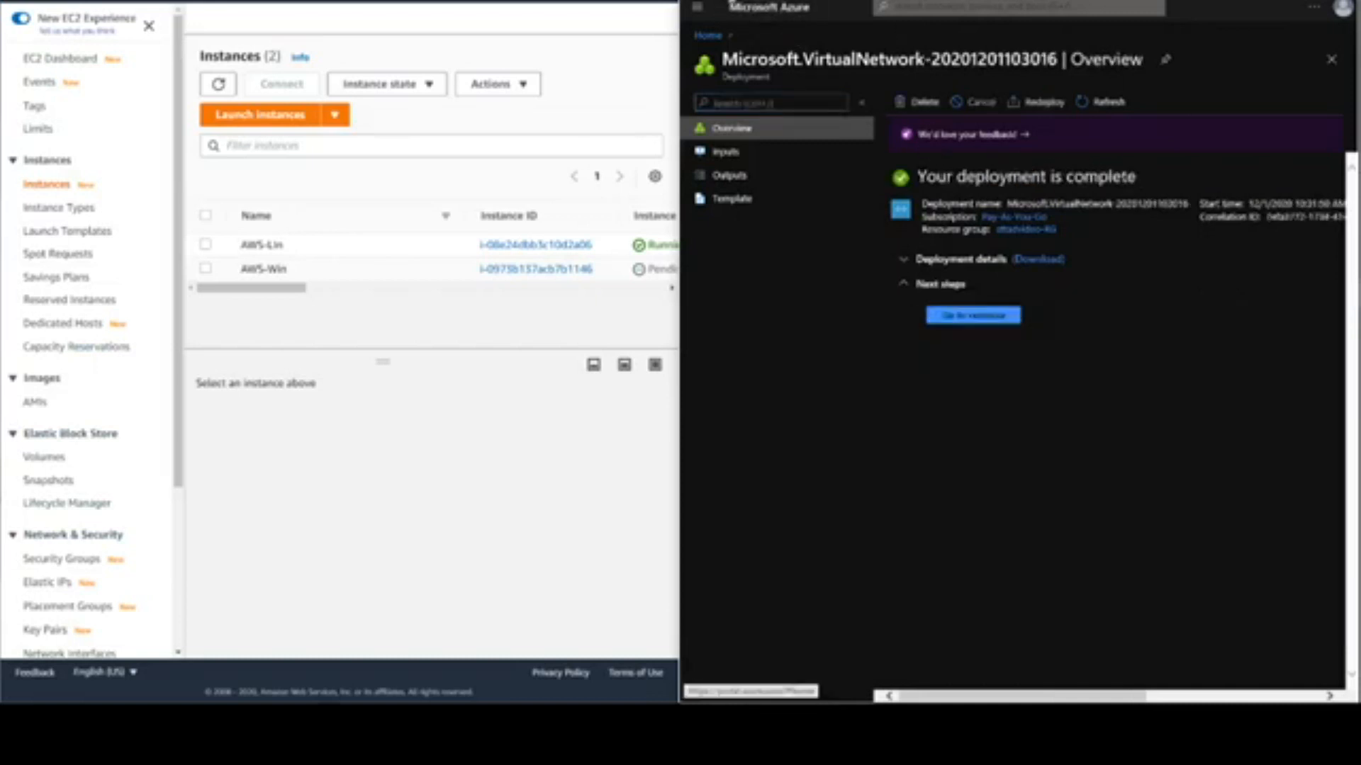
left_click(697, 7)
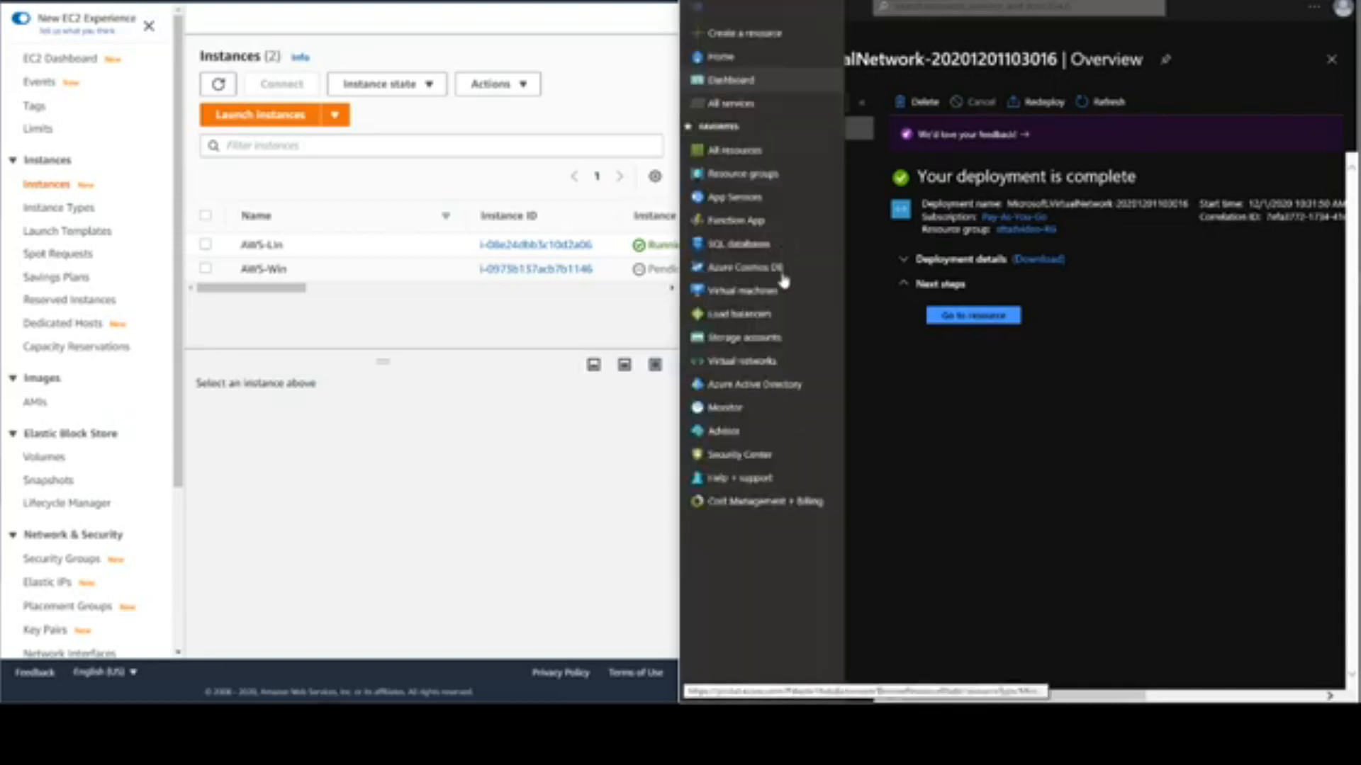
right_click(751, 293)
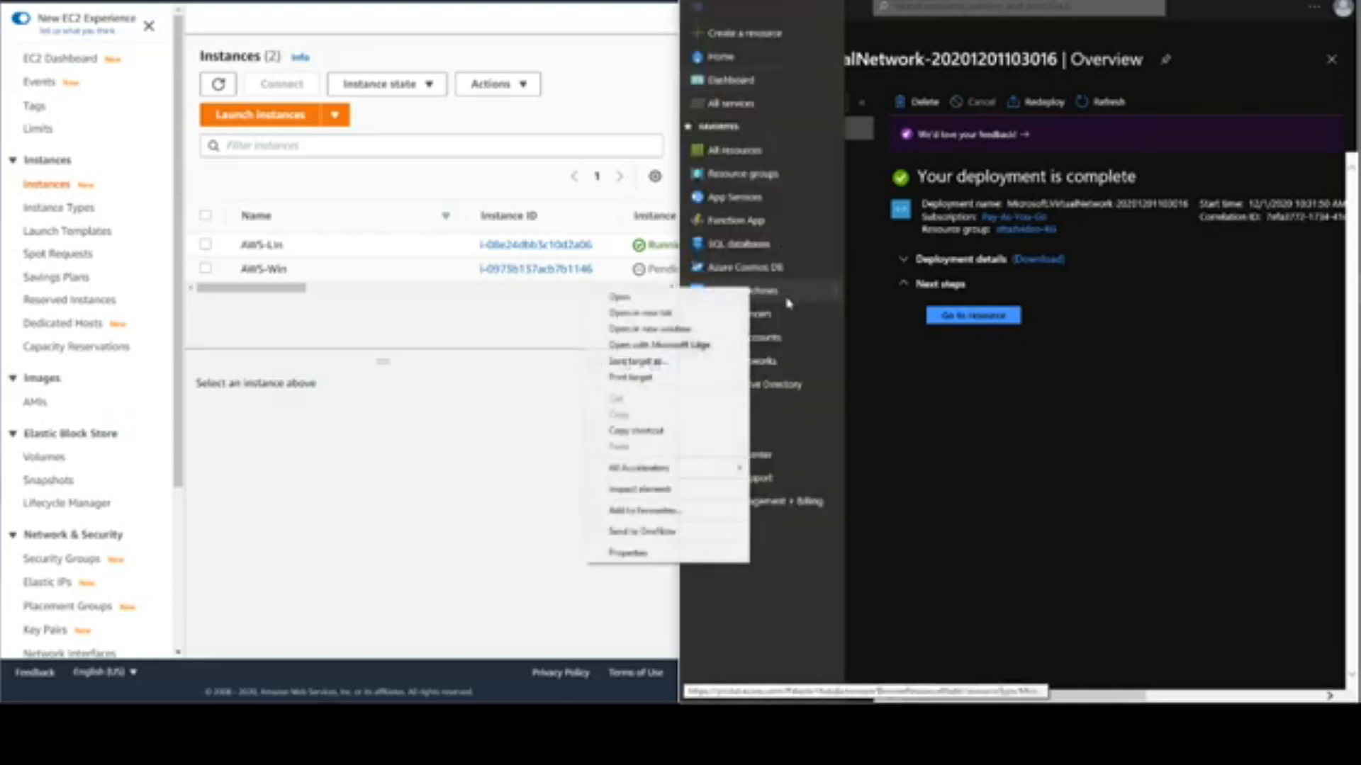
left_click(668, 316)
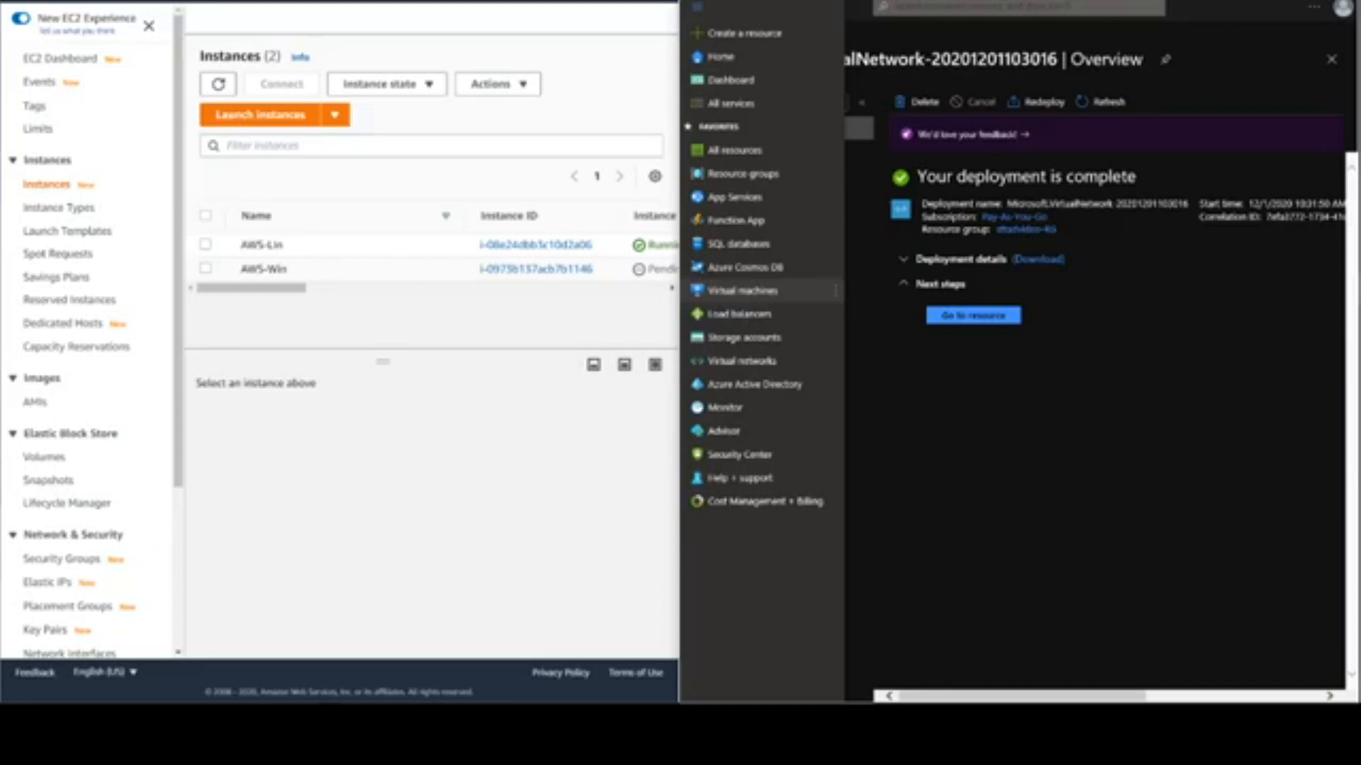
mouse_move(750, 291)
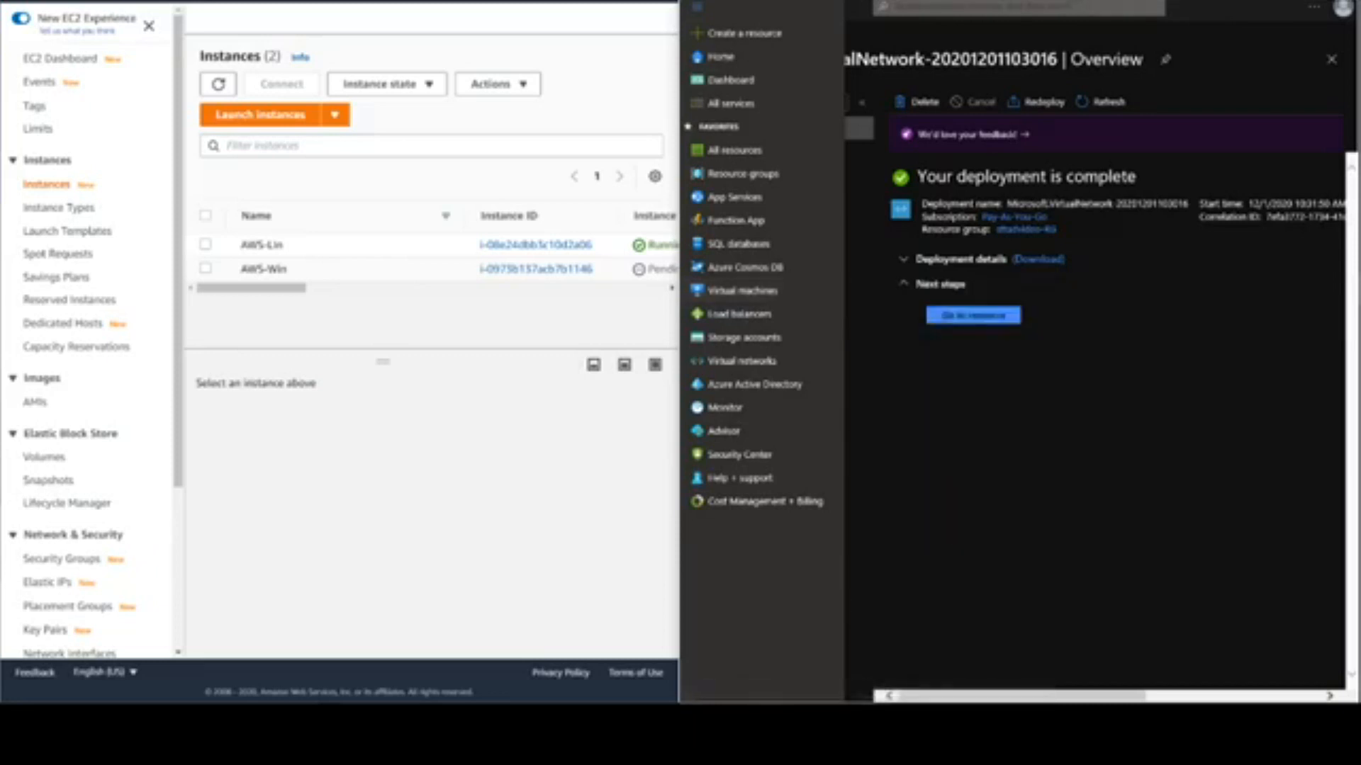
key("ctrl+Tab")
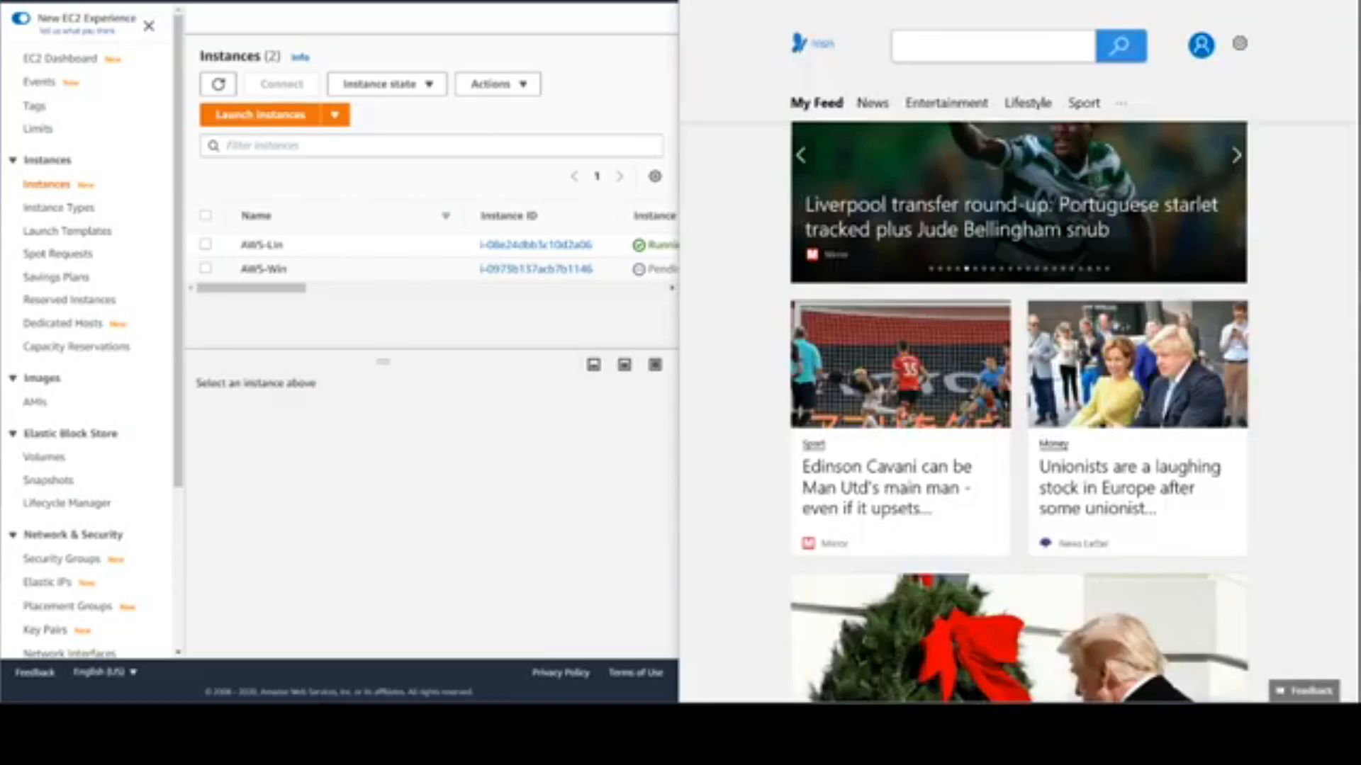
key("ctrl+Tab")
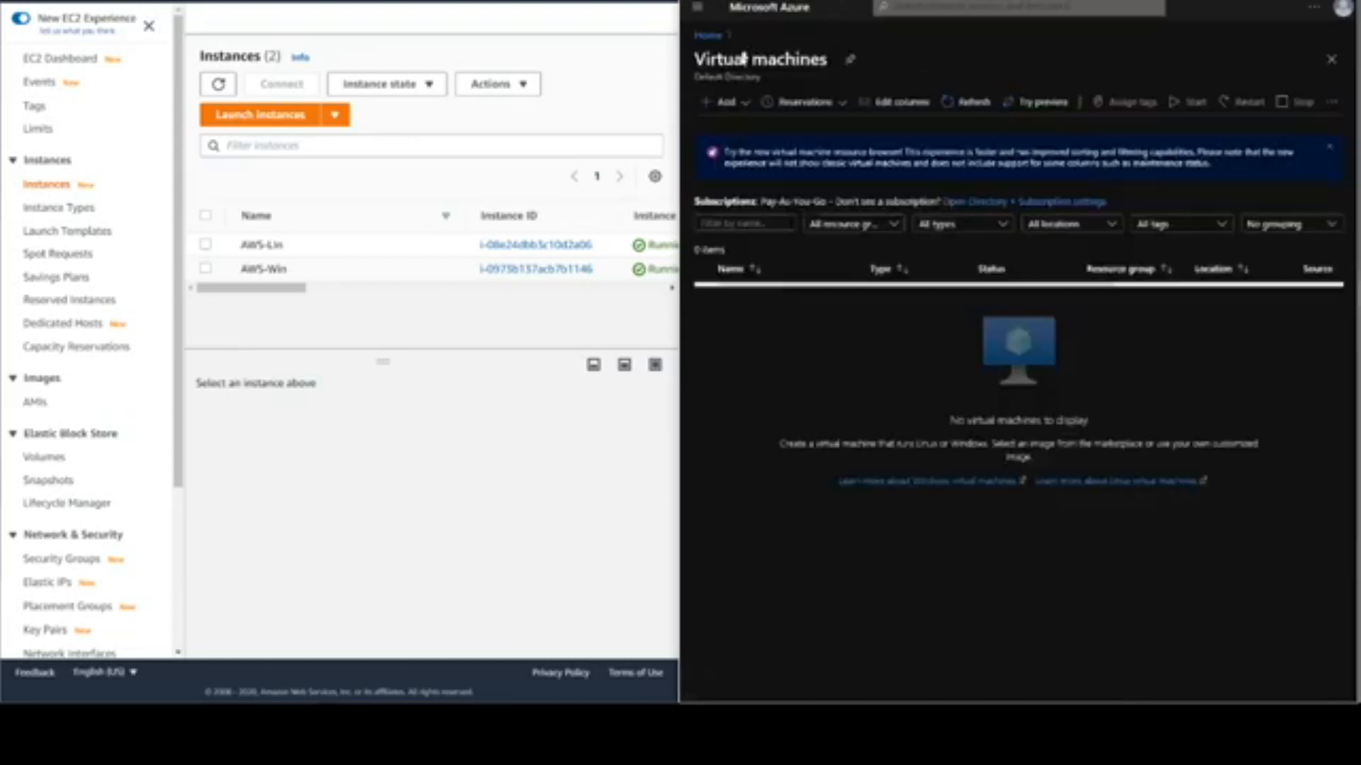
left_click(744, 103)
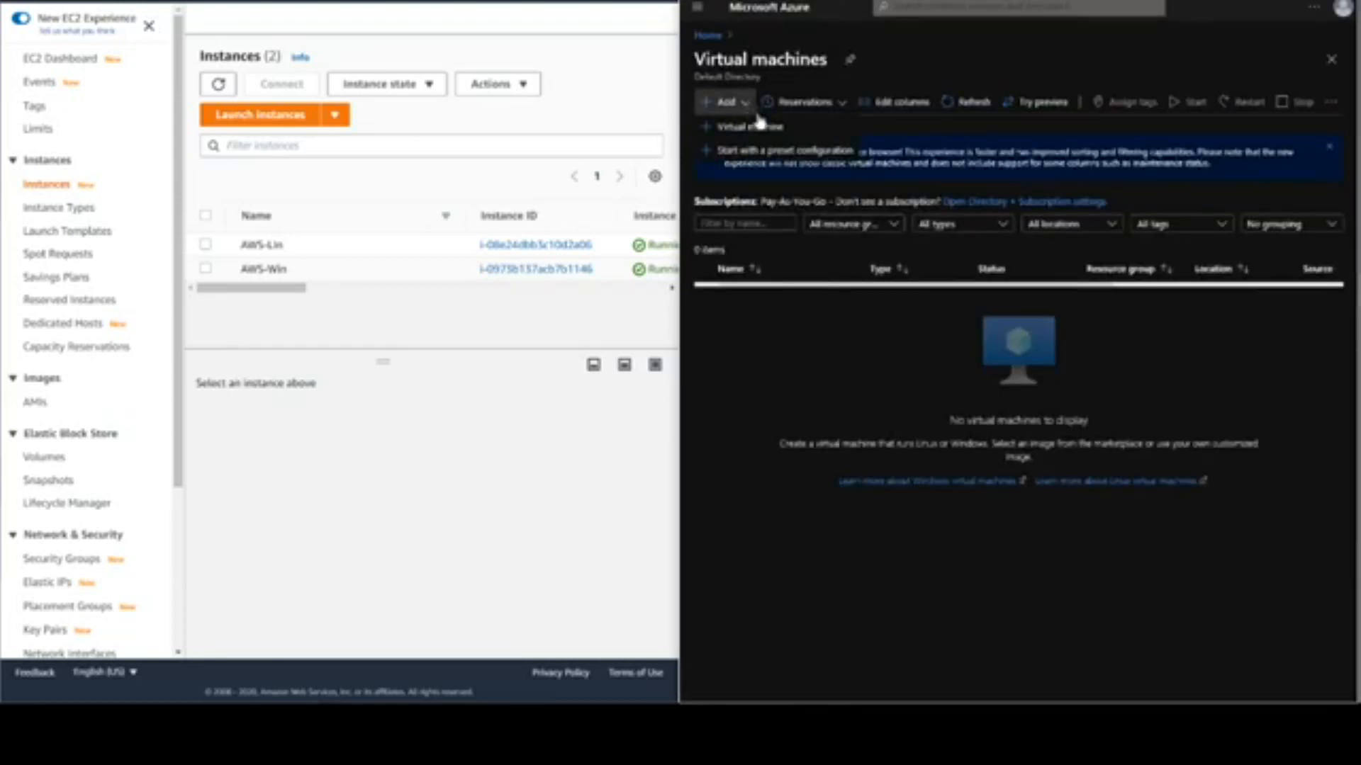
- Start a new virtual machine in resource group uitadvideo-RG named AZ-VM-Lin
left_click(762, 127)
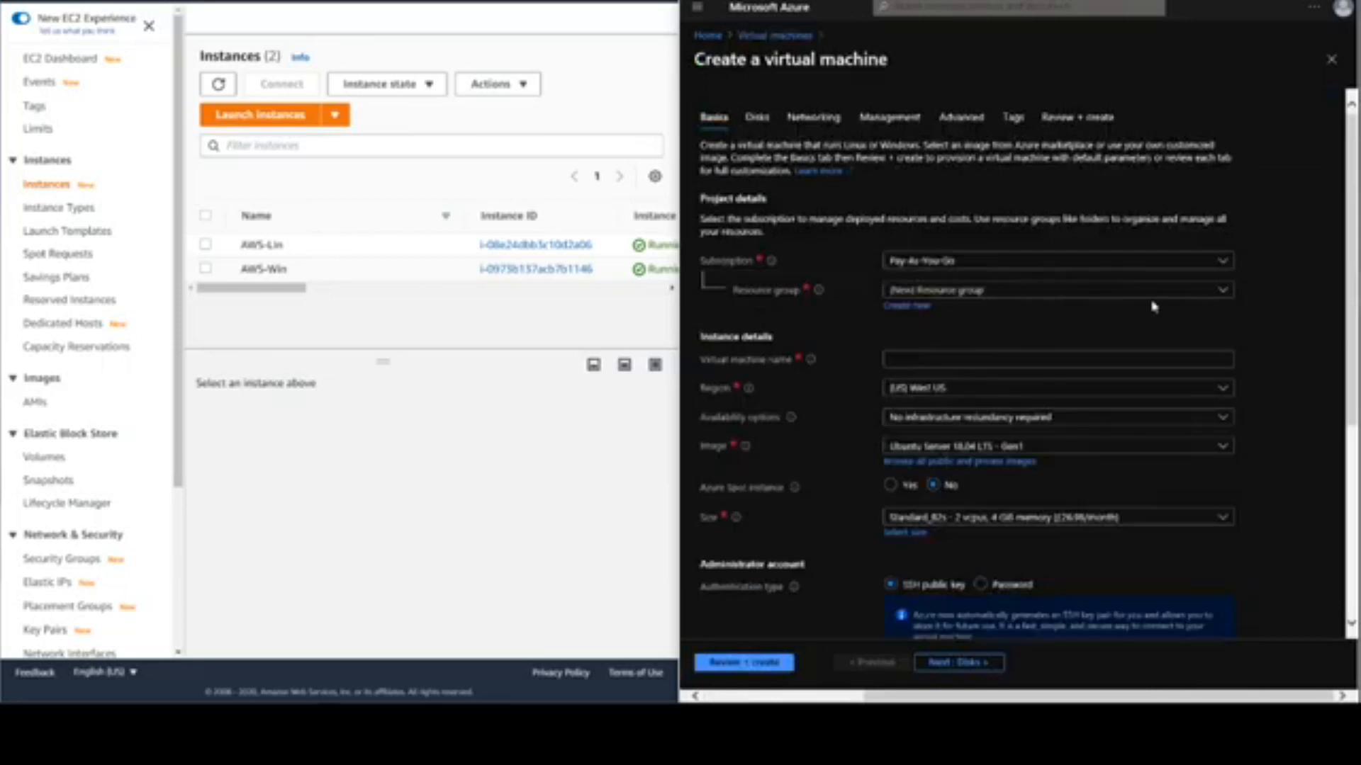
left_click(1224, 294)
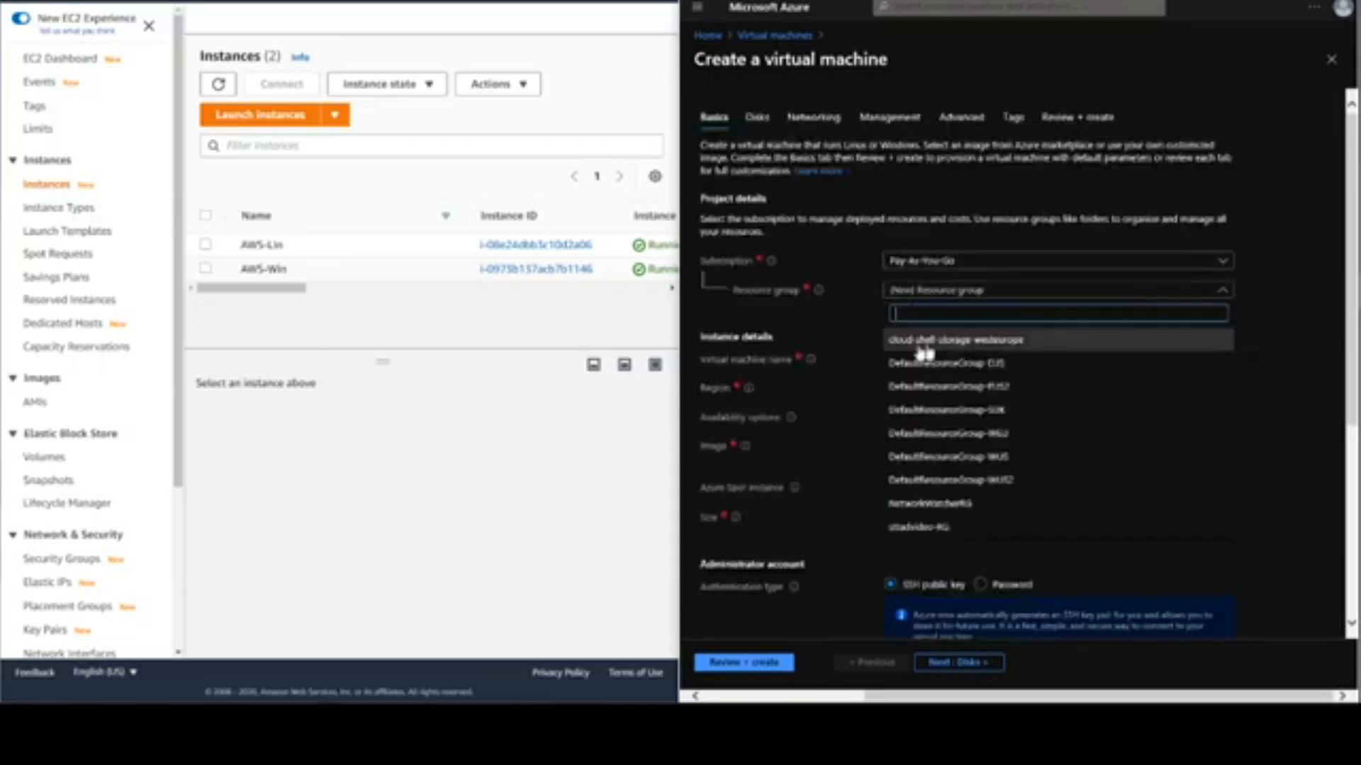
left_click(943, 528)
left_click(984, 356)
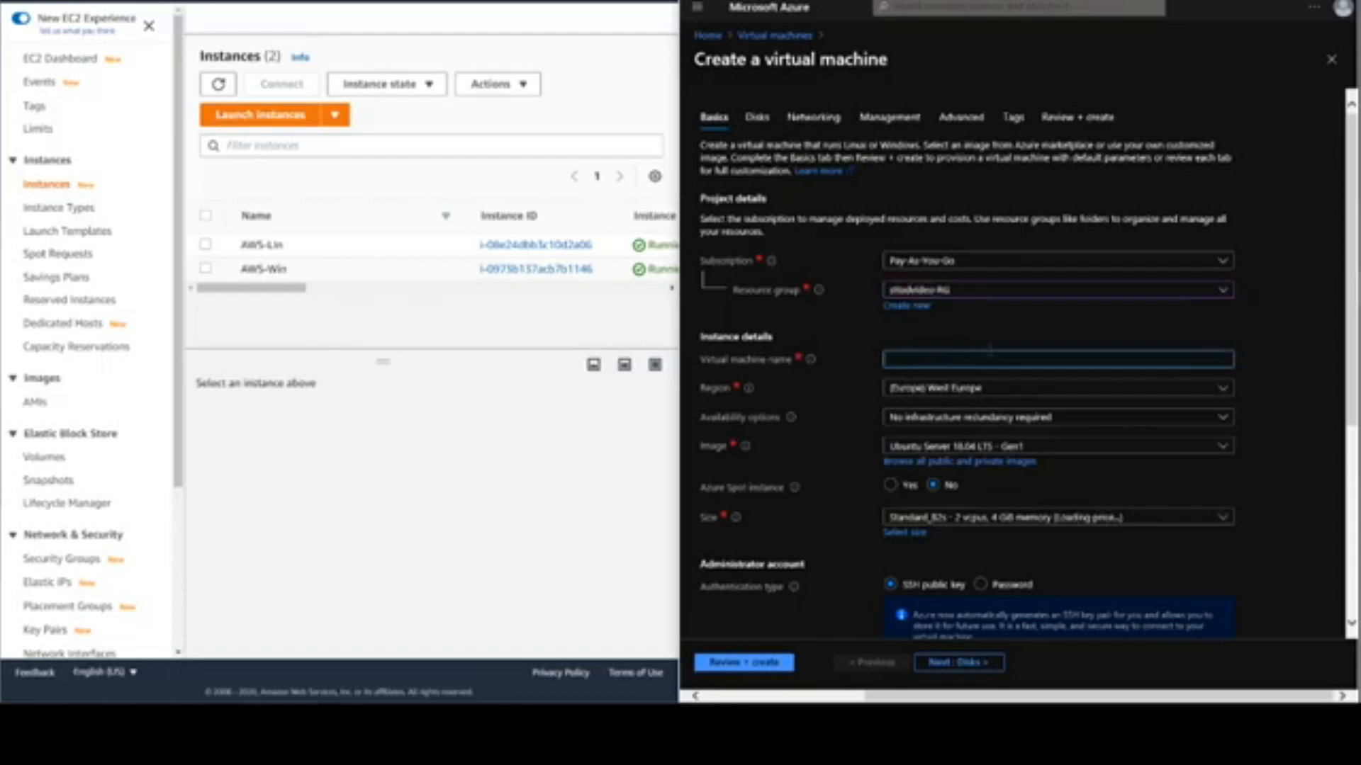
type("AZ-V")
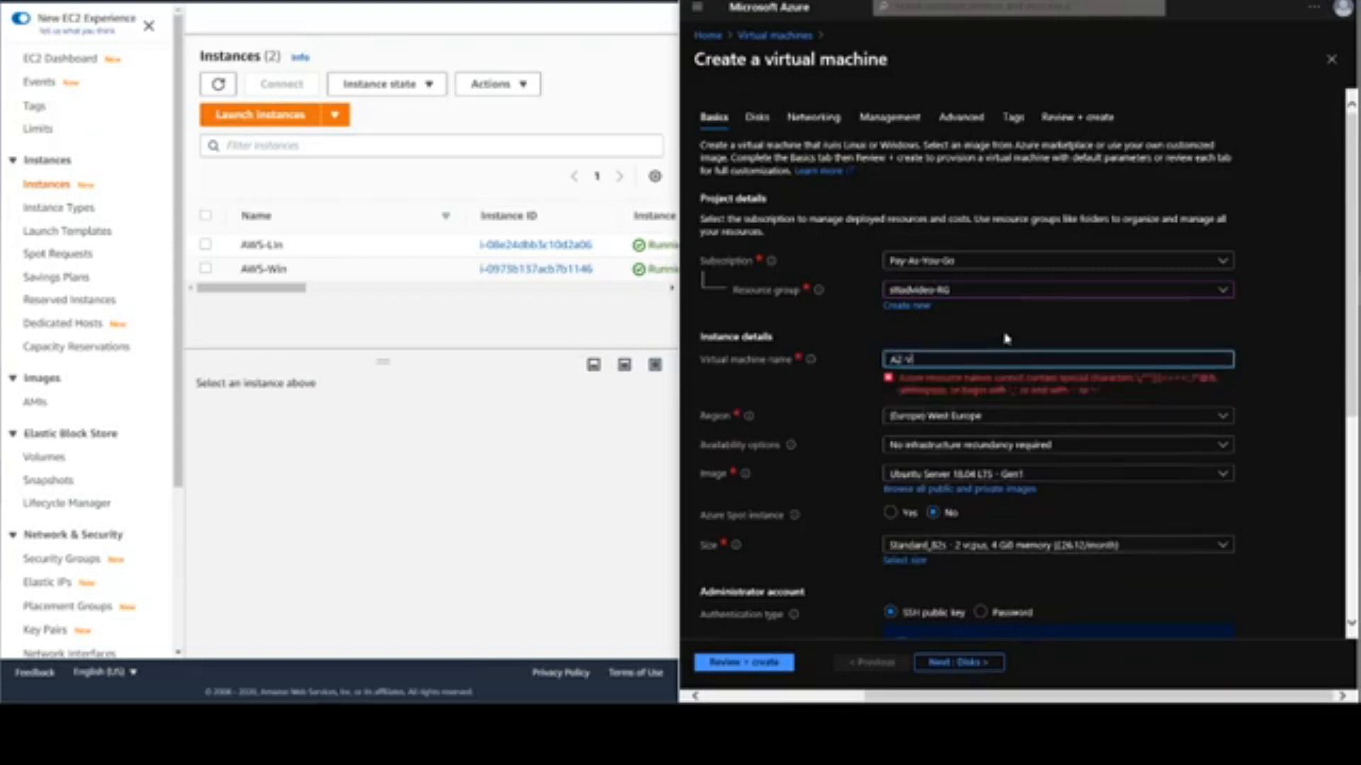
type("M1in")
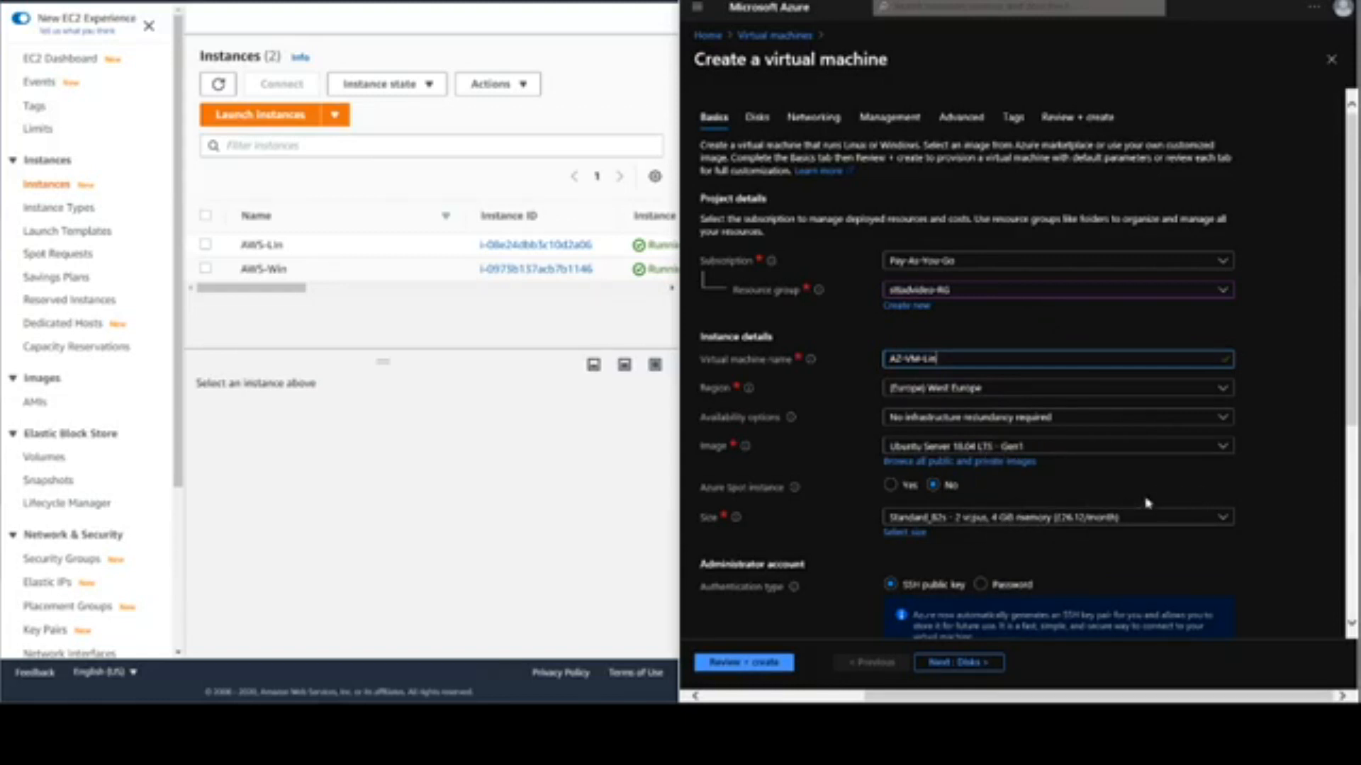
scroll(953, 574, "down", 1)
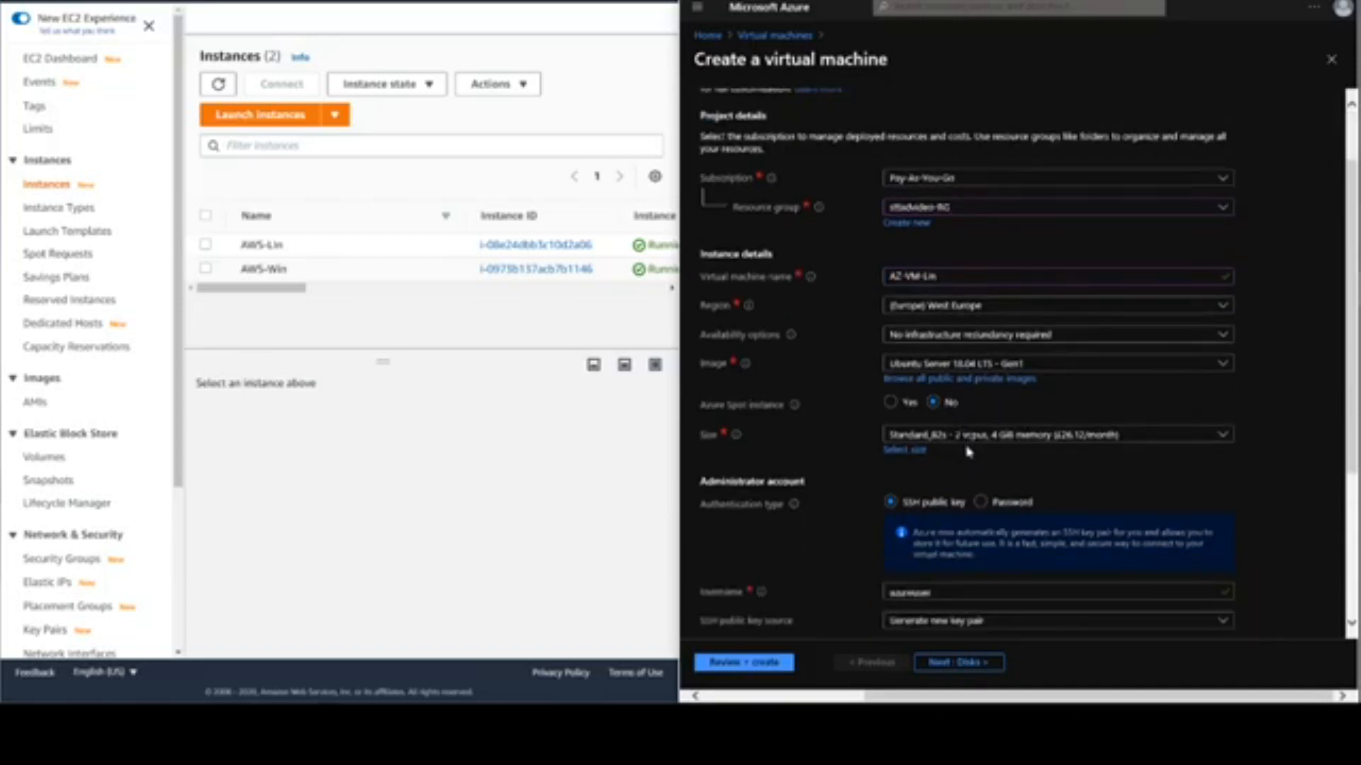
- Use password authentication with username azureuser, entering and confirming the administrator password
scroll(969, 451, "down", 3)
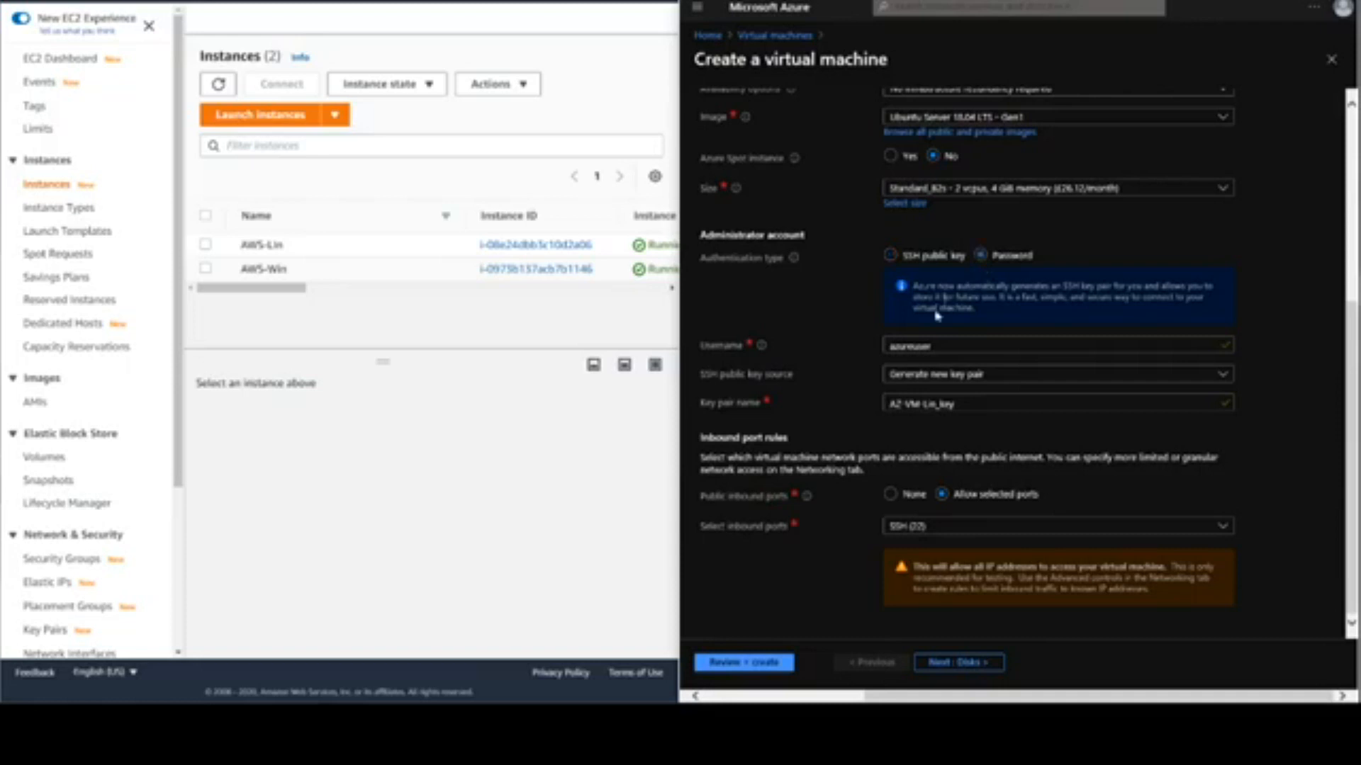
left_click(980, 255)
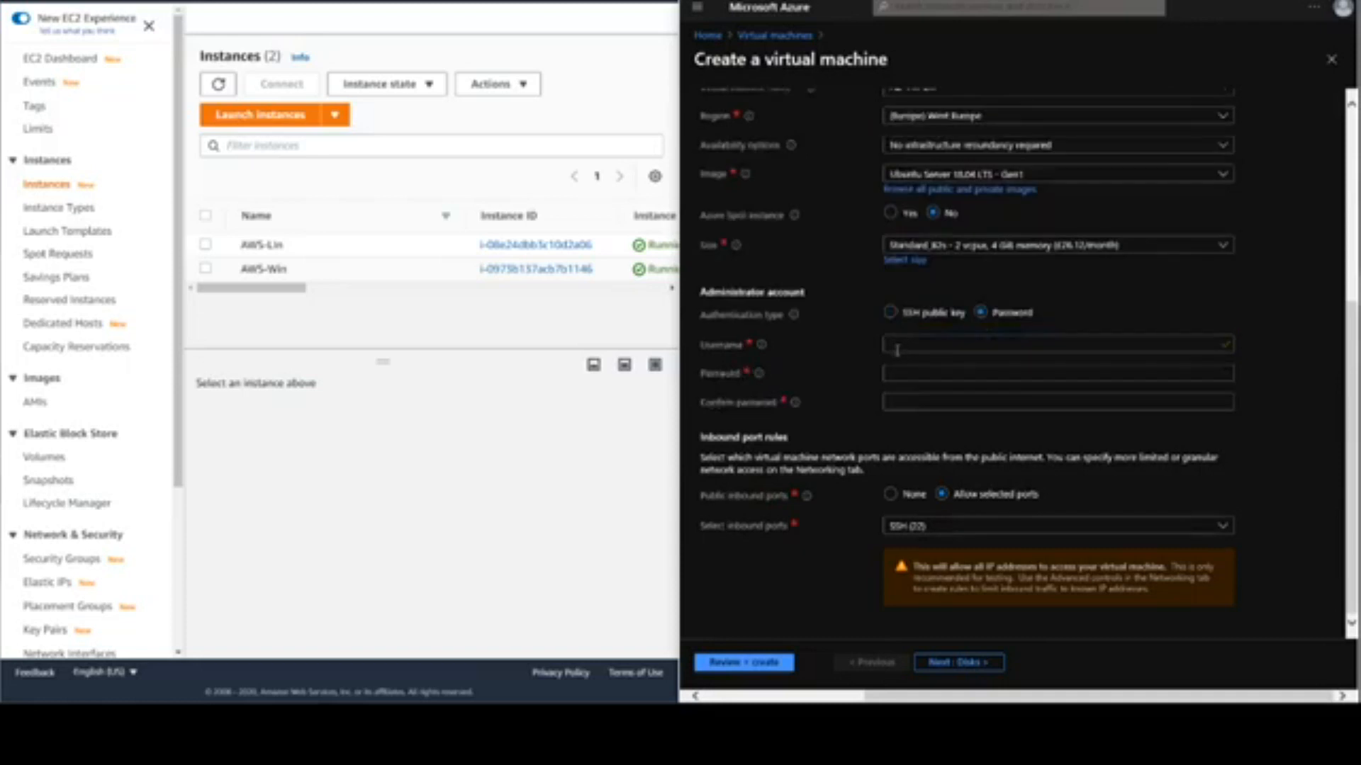
type("azureuser")
left_click(980, 331)
left_click(923, 376)
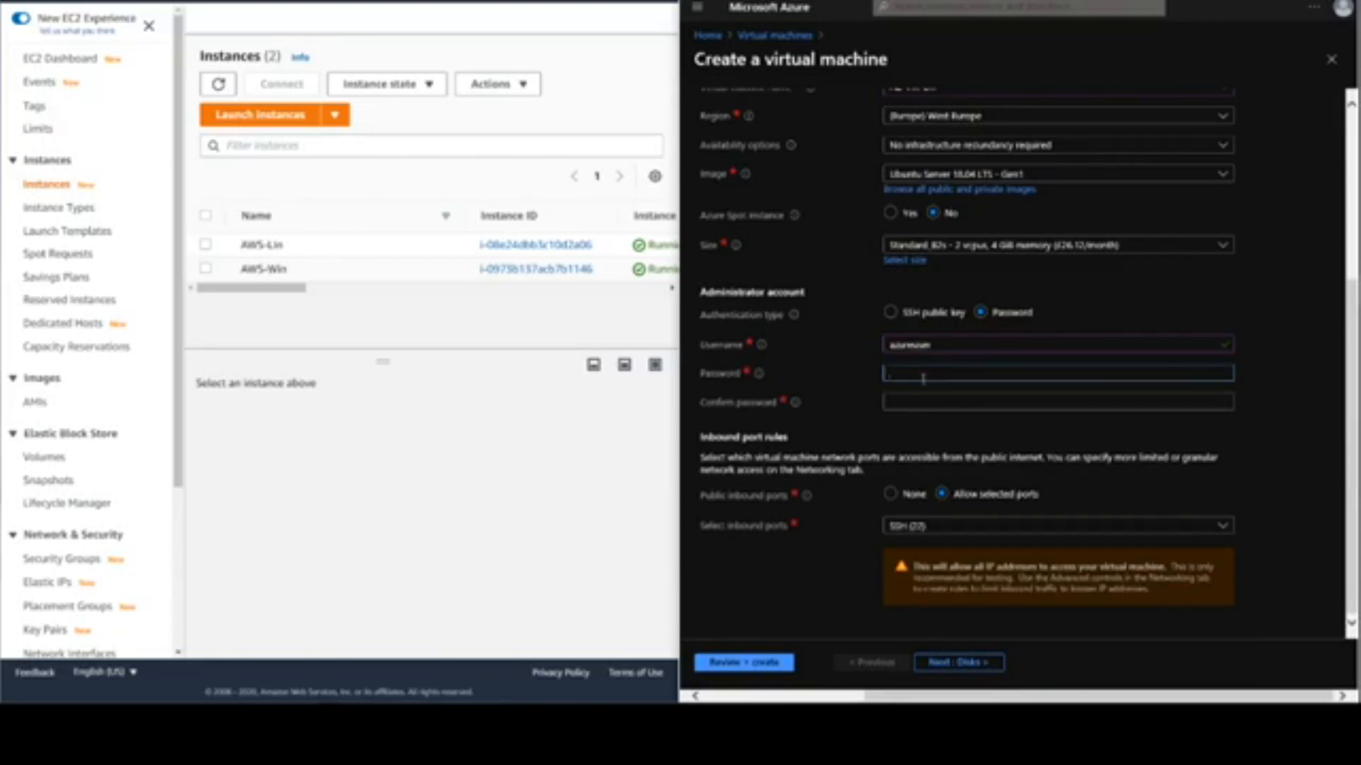
type("*******")
key("Tab")
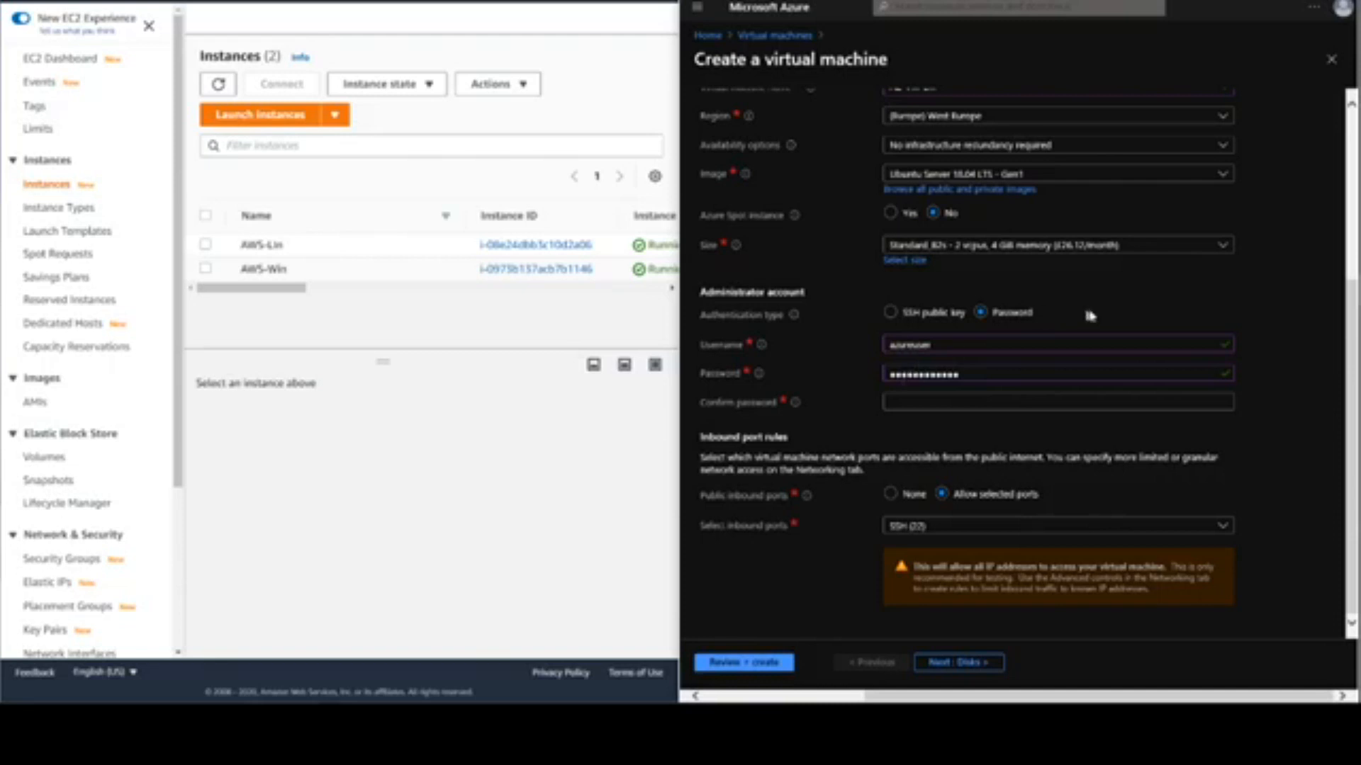
left_click(1080, 405)
type("*******")
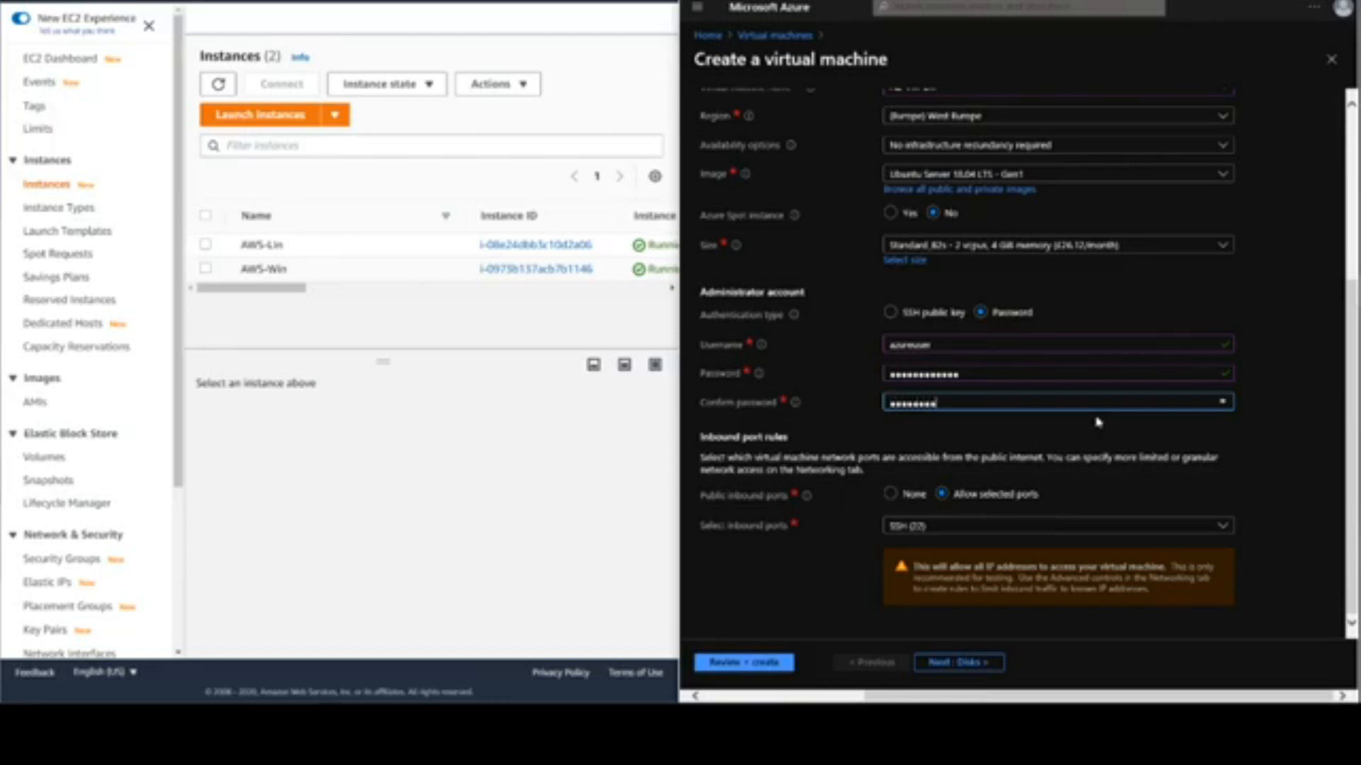
type("*")
- Set the VM's OS disk type to Standard SSD
left_click(968, 665)
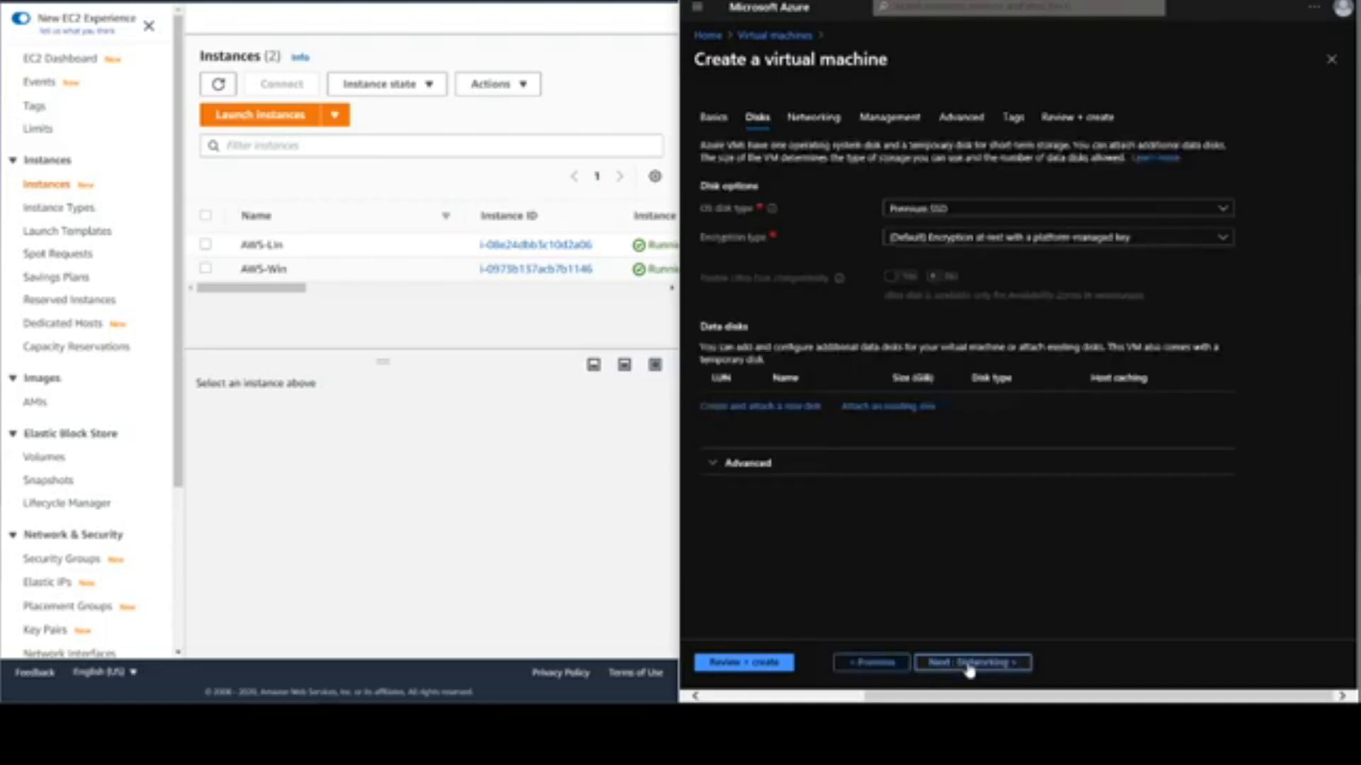
left_click(943, 209)
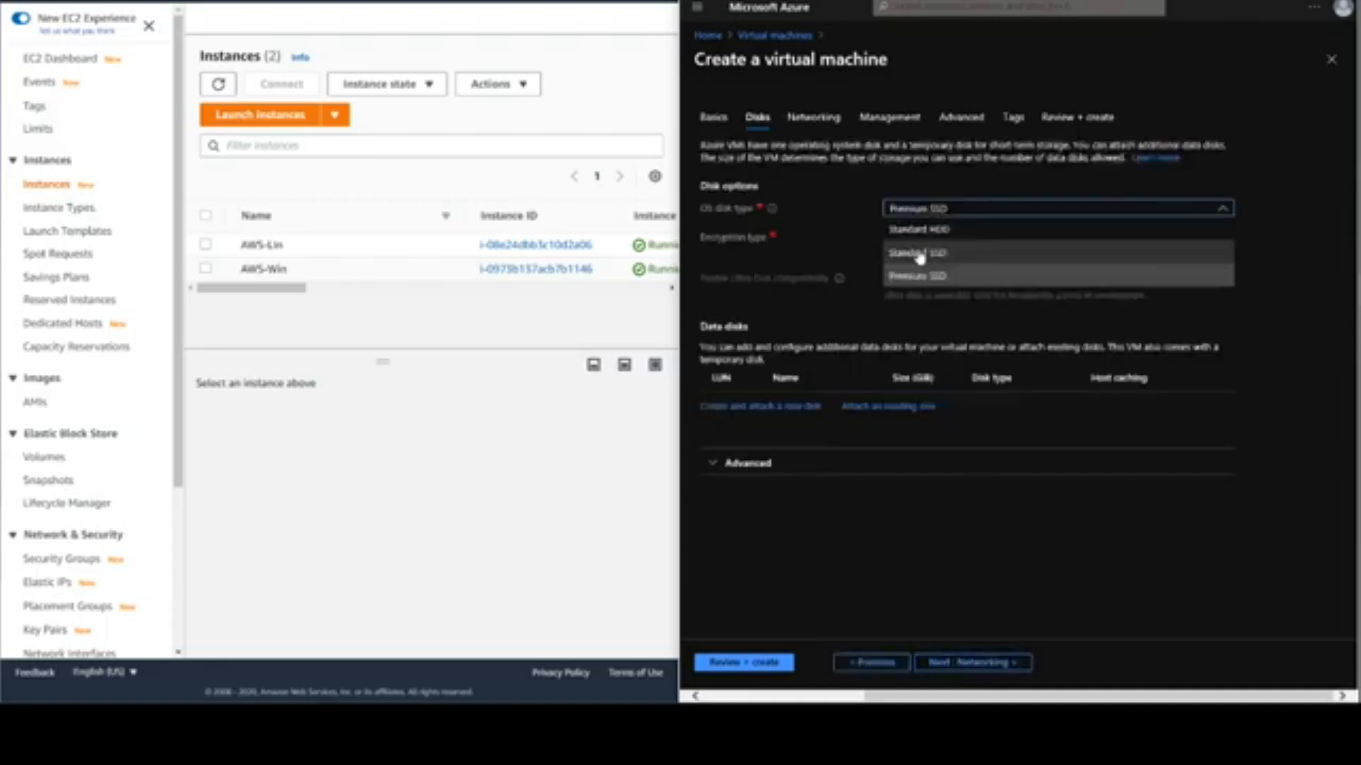
left_click(919, 254)
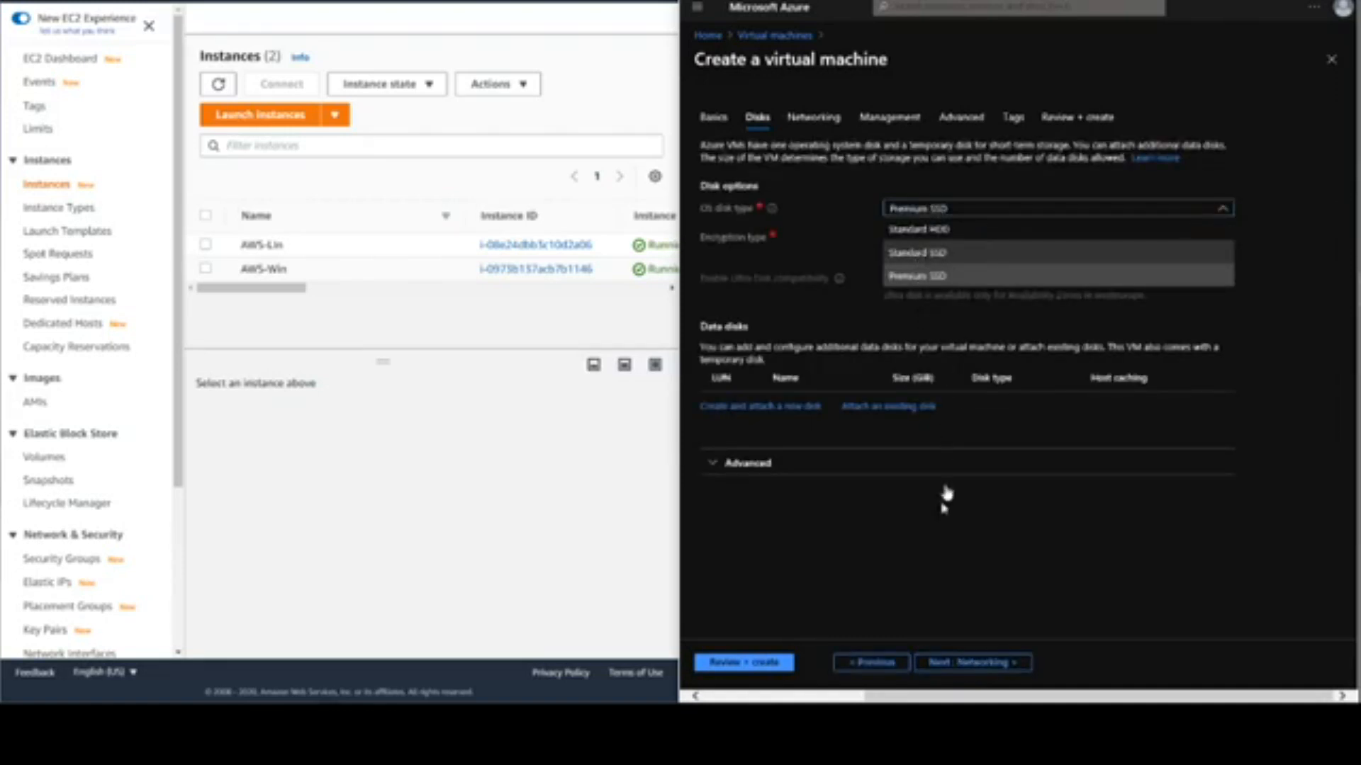
- Connect the VM to the AZ-AWS-VNET2 virtual network, then continue to Management
left_click(963, 663)
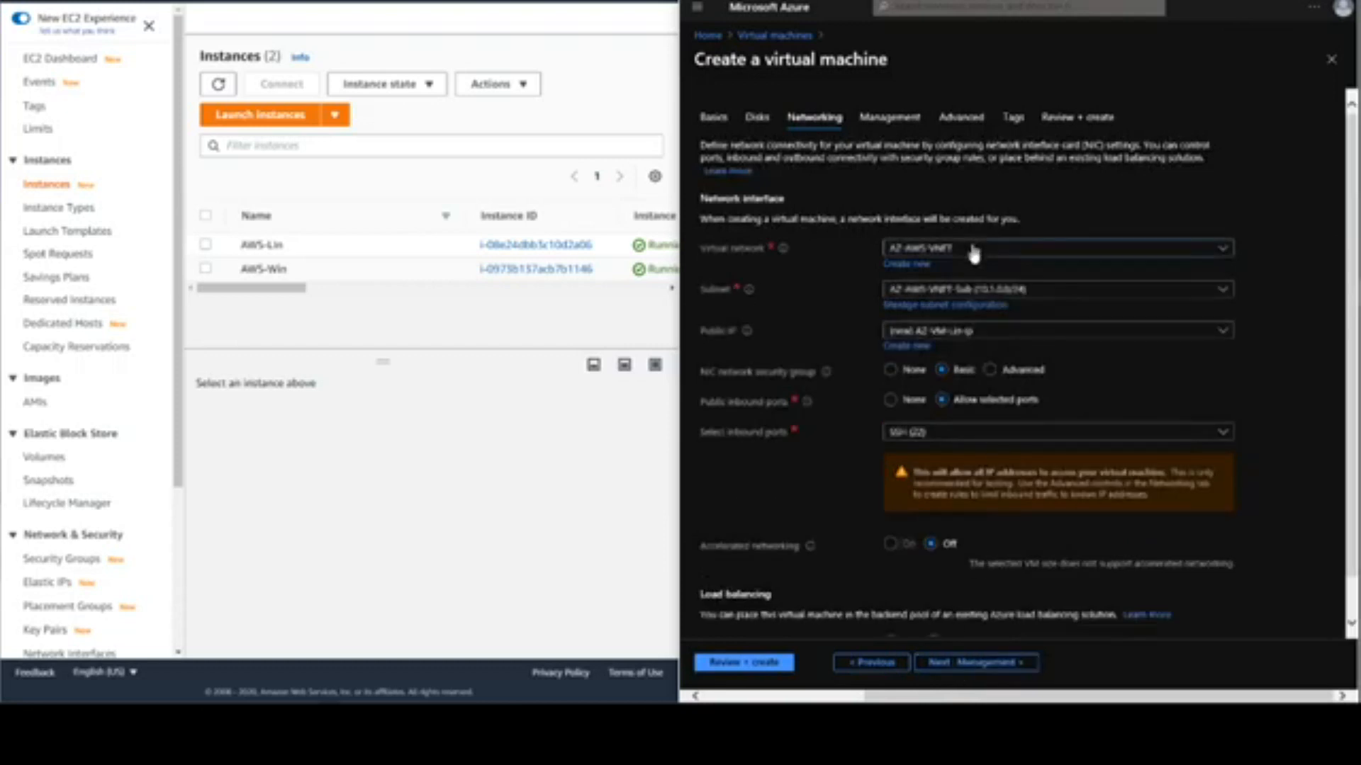
left_click(974, 249)
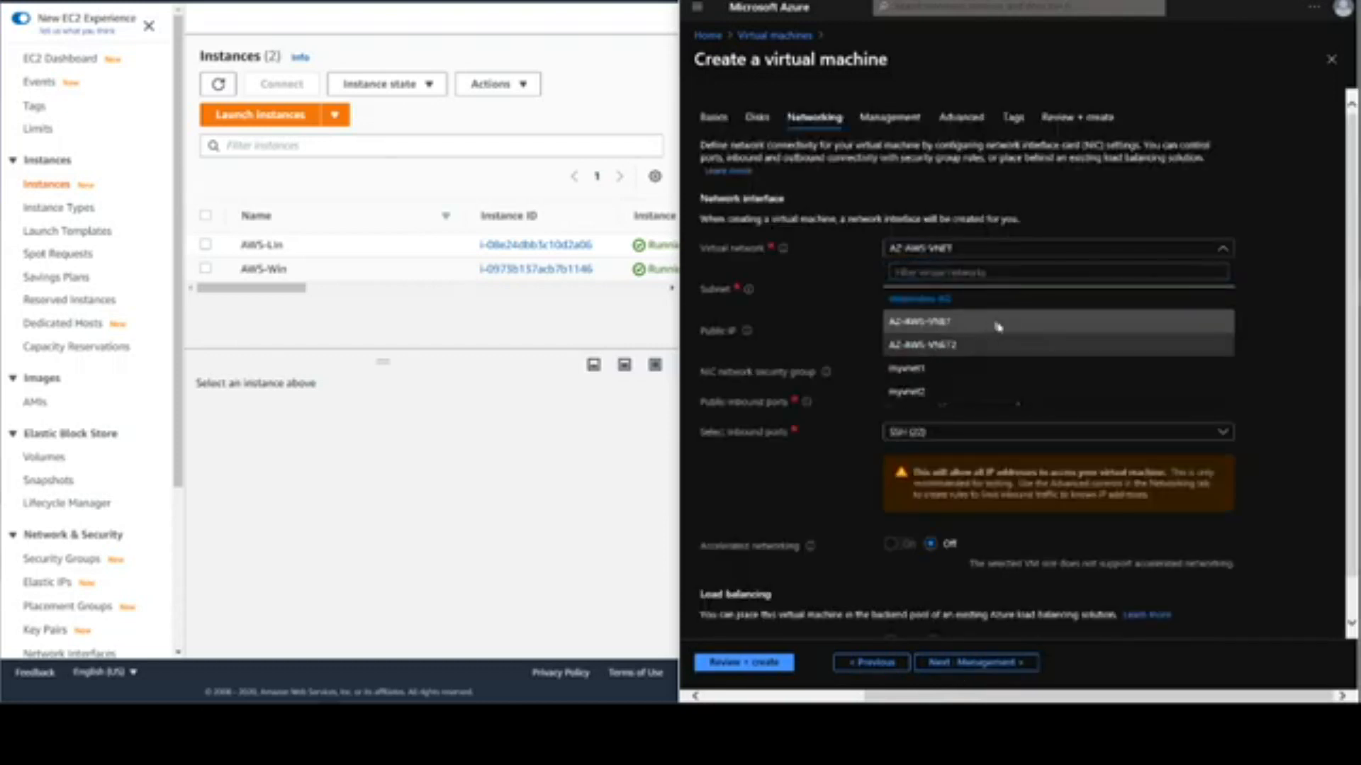
left_click(1006, 346)
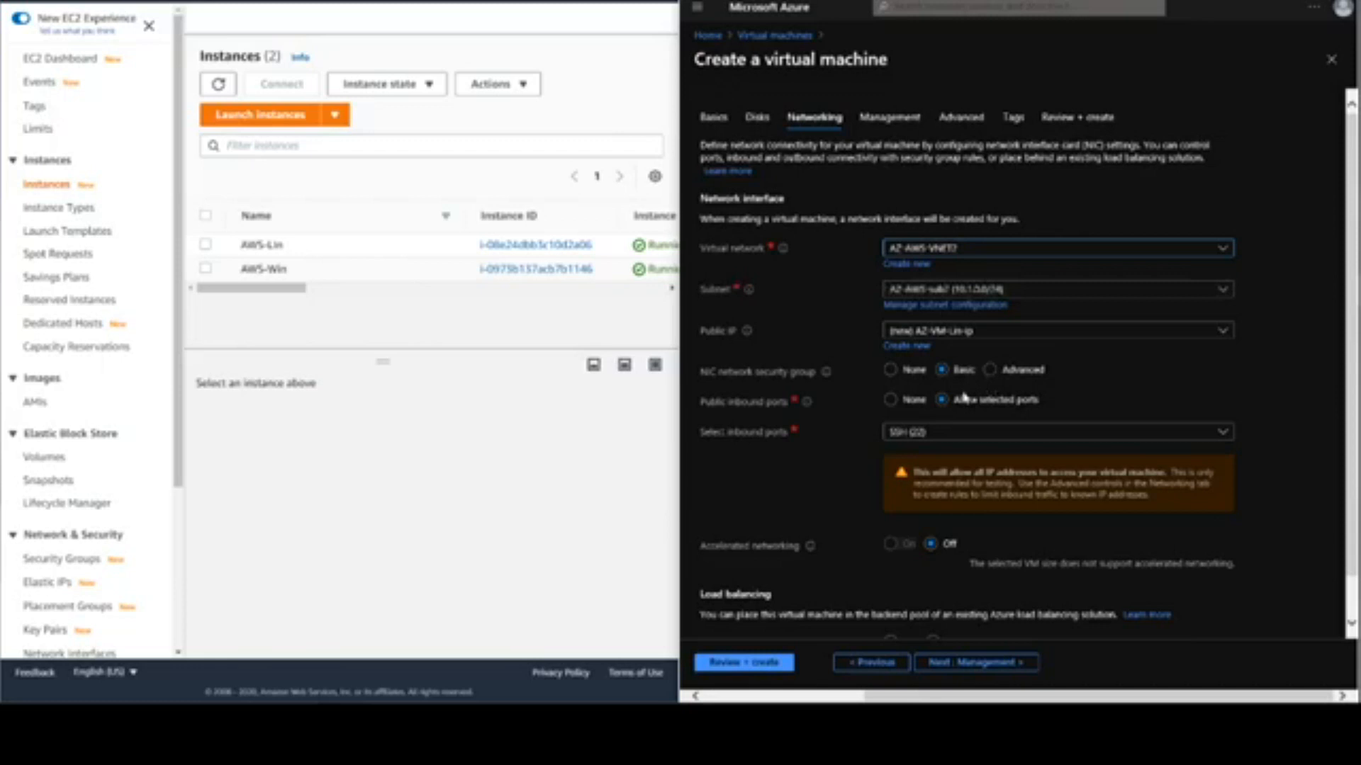
scroll(963, 395, "down", 1)
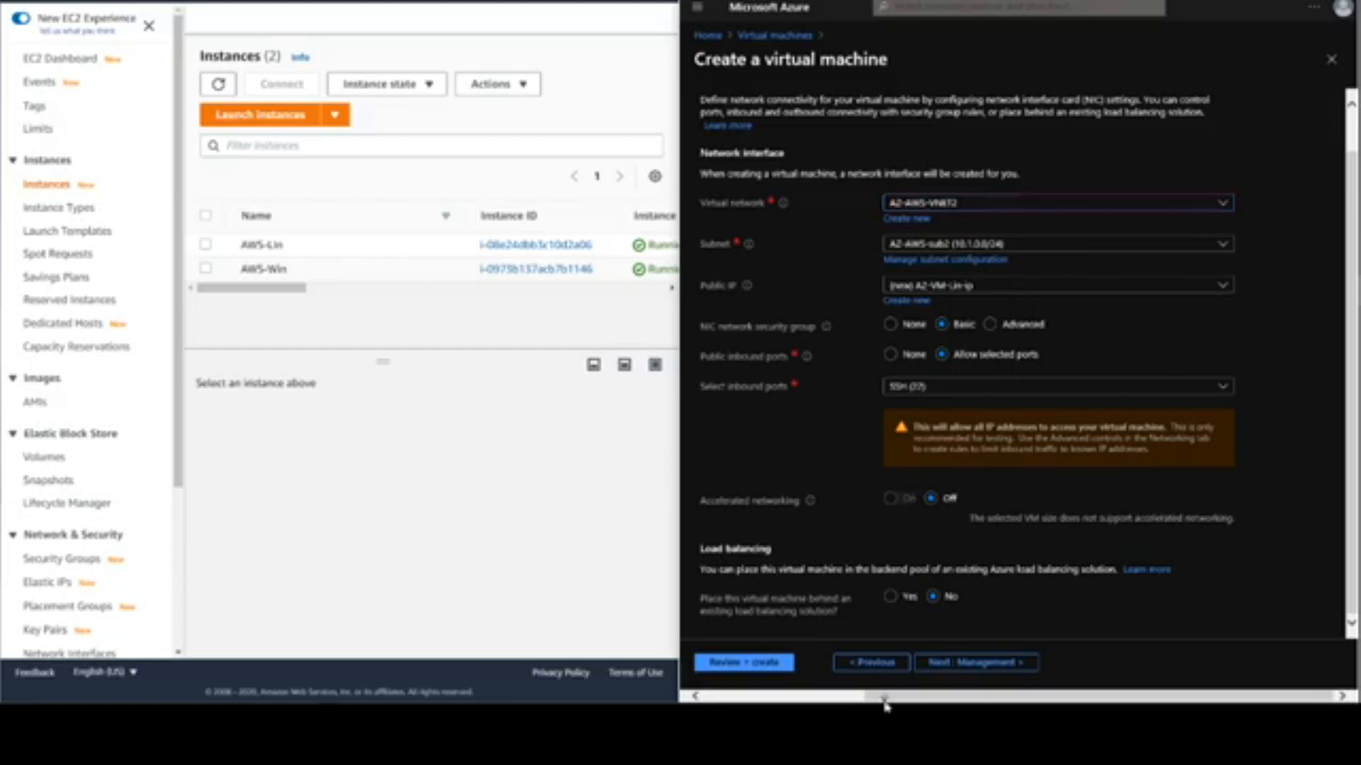
left_click(964, 665)
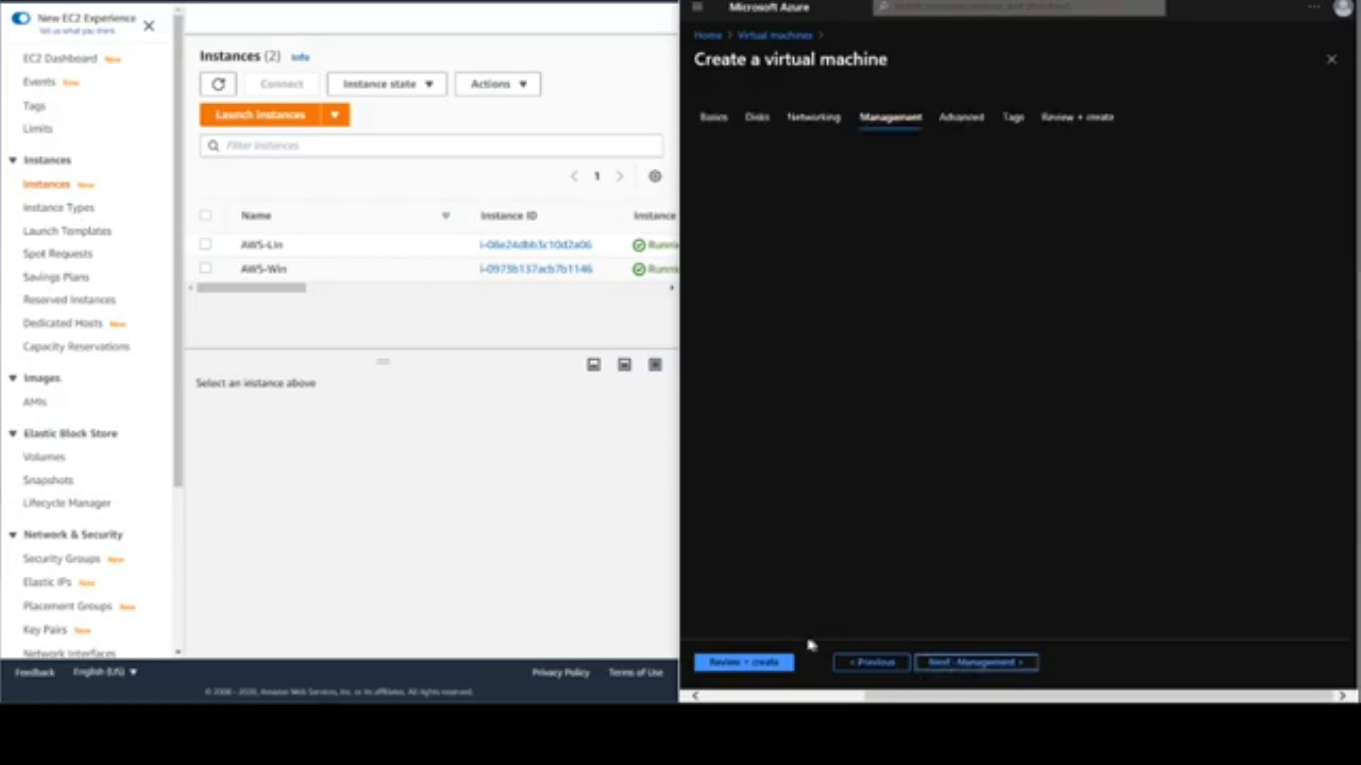
- Review the validated AZ-VM-Lin configuration and create the virtual machine
left_click(745, 663)
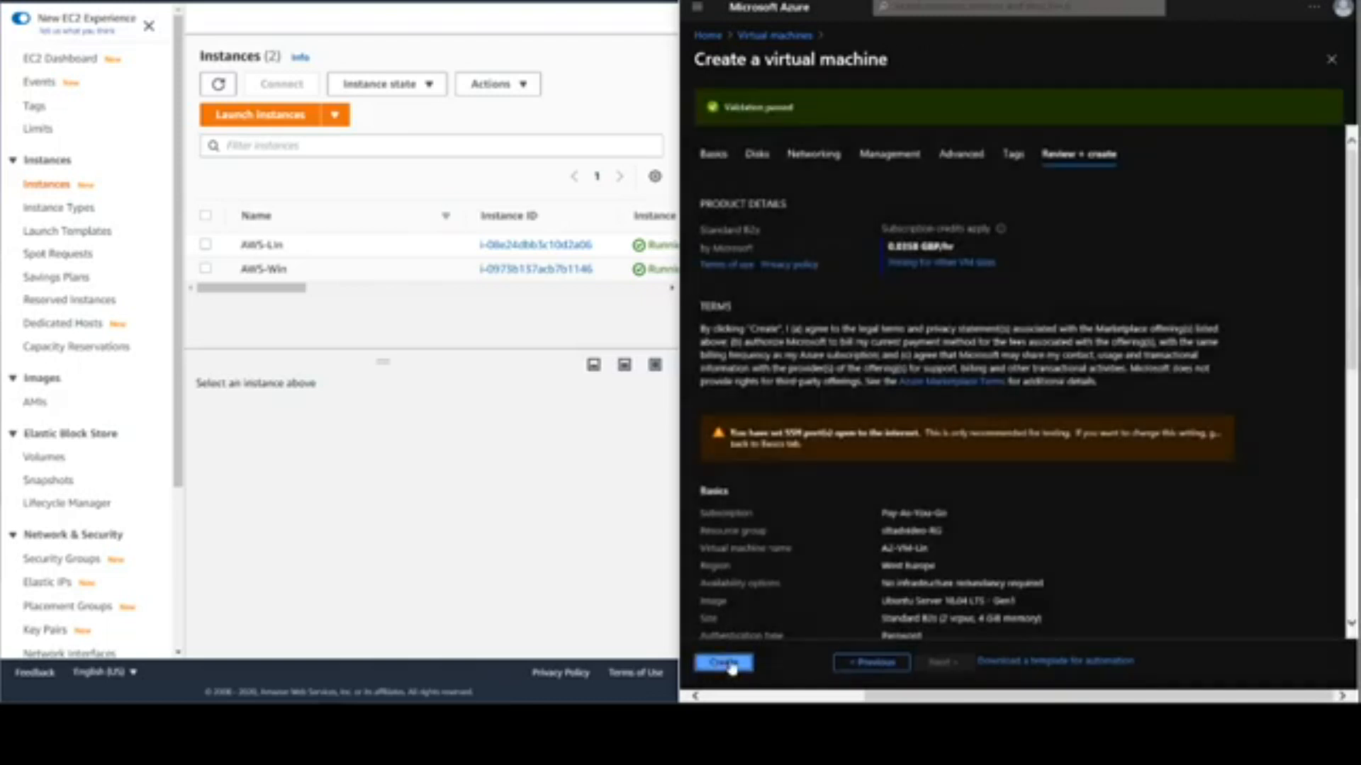
left_click(724, 663)
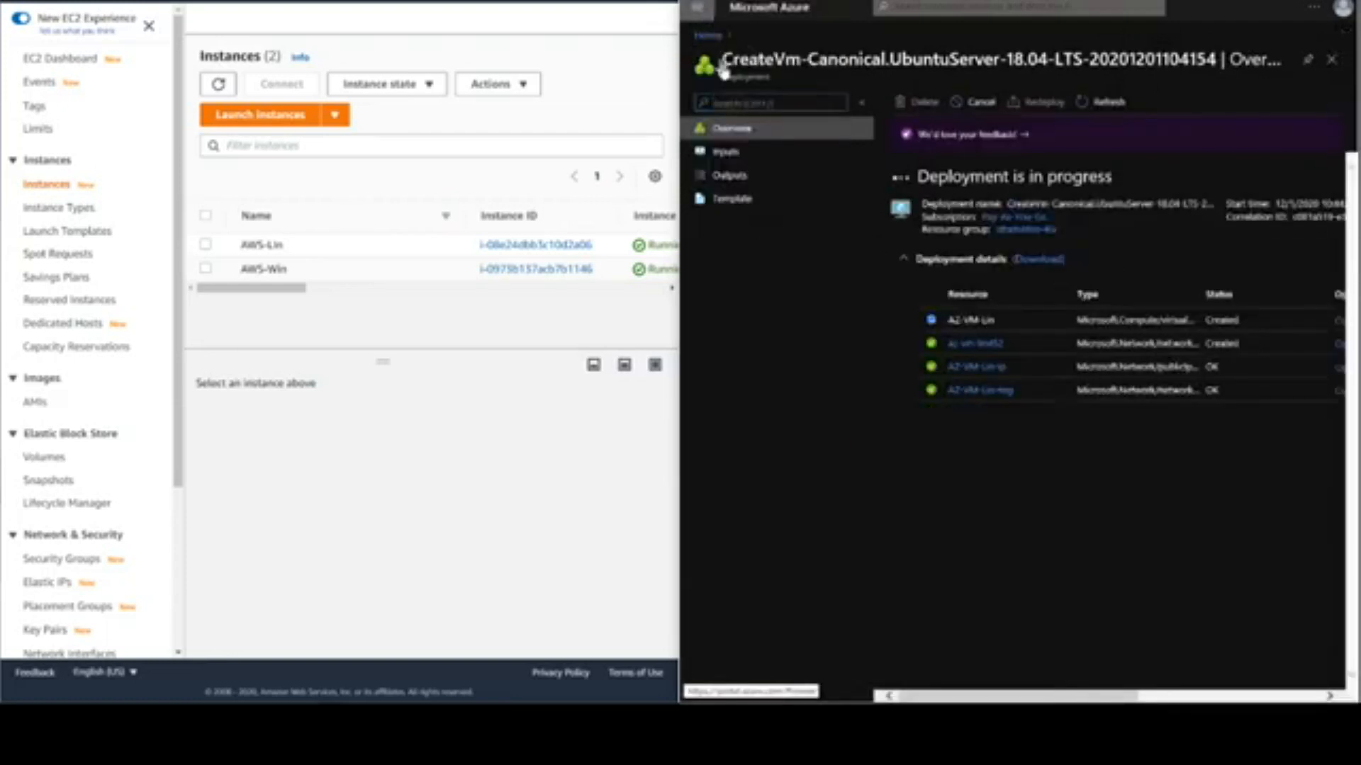
left_click(699, 10)
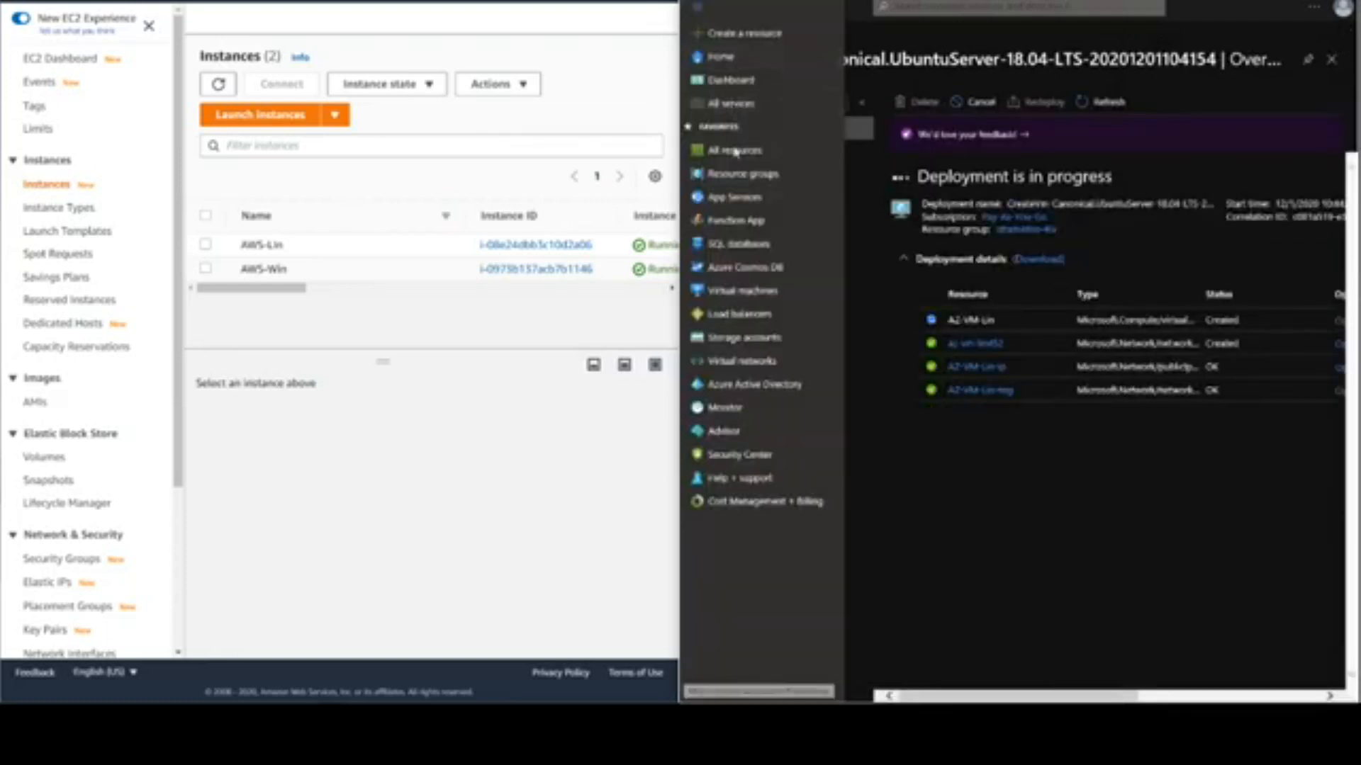
- From the Virtual machines list, start adding another virtual machine
left_click(776, 290)
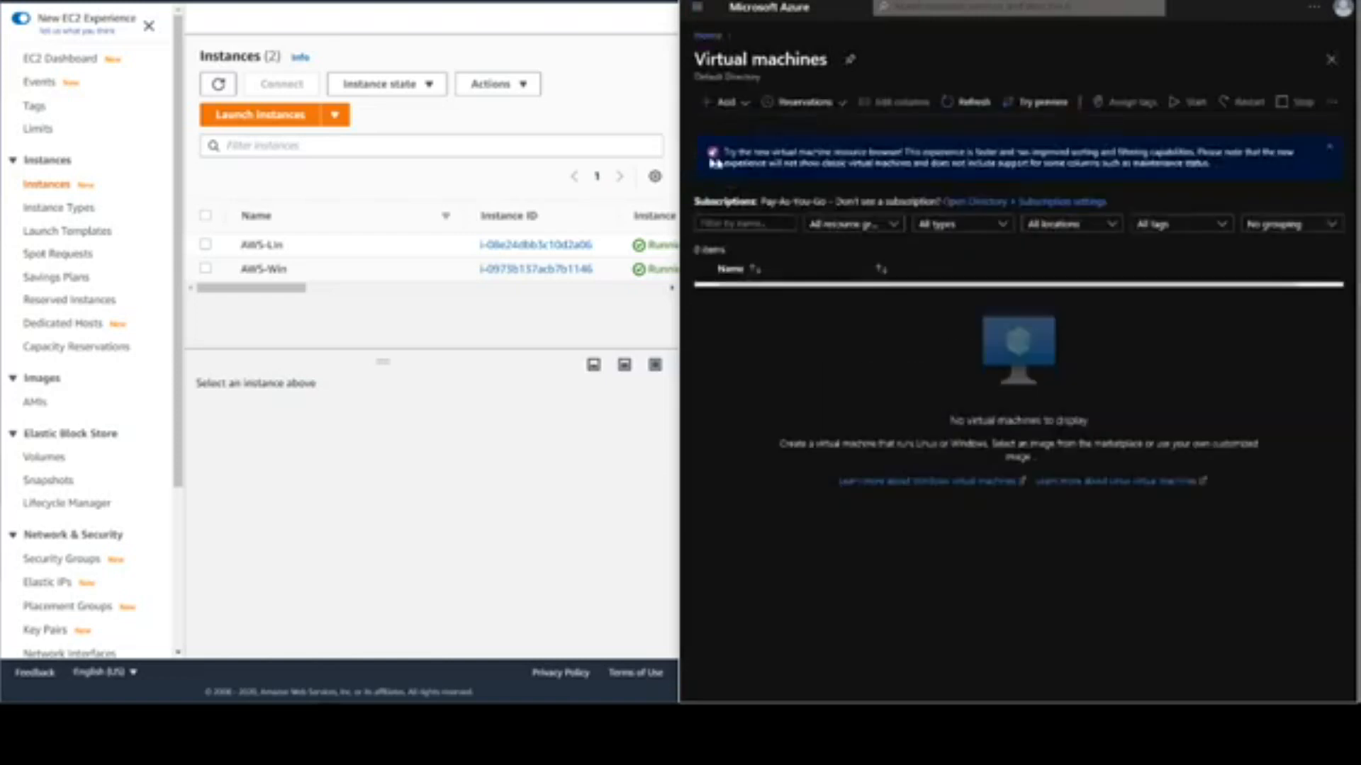
left_click(741, 103)
left_click(749, 128)
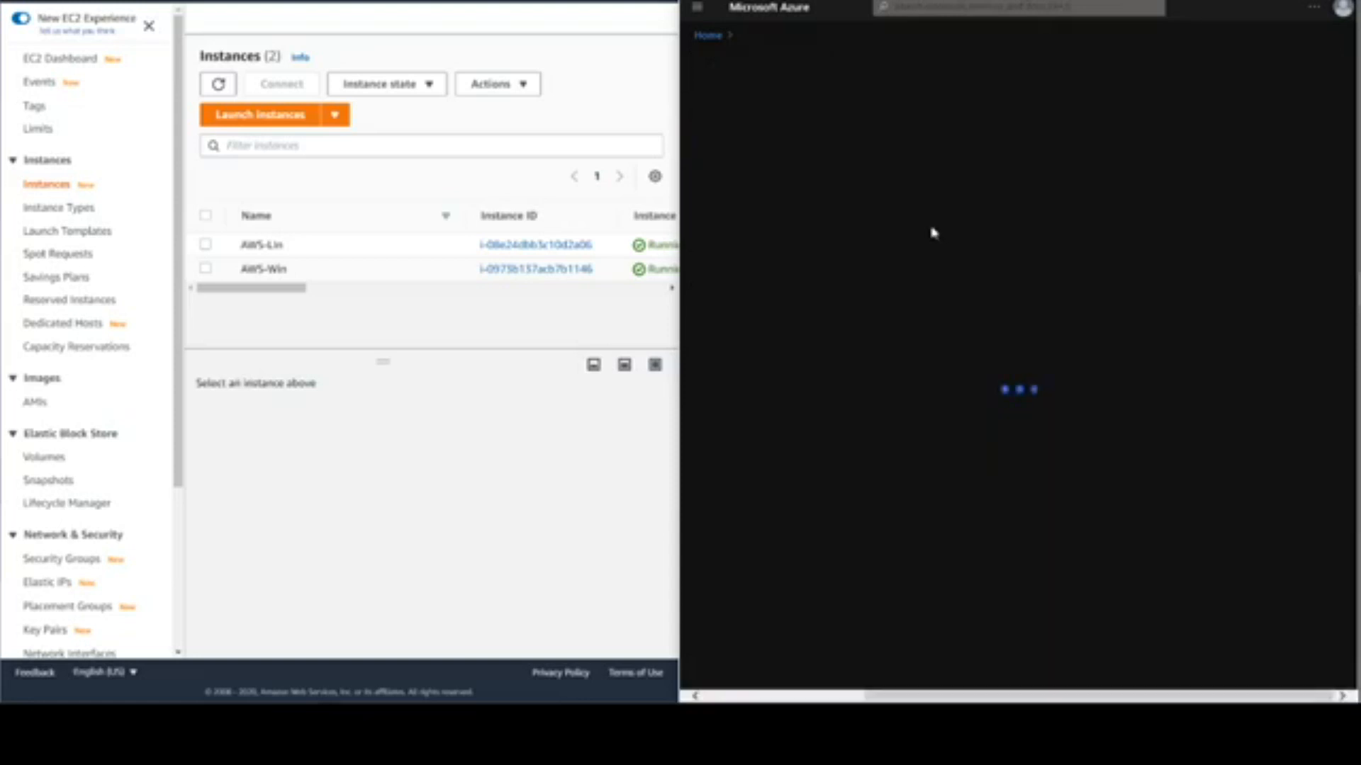
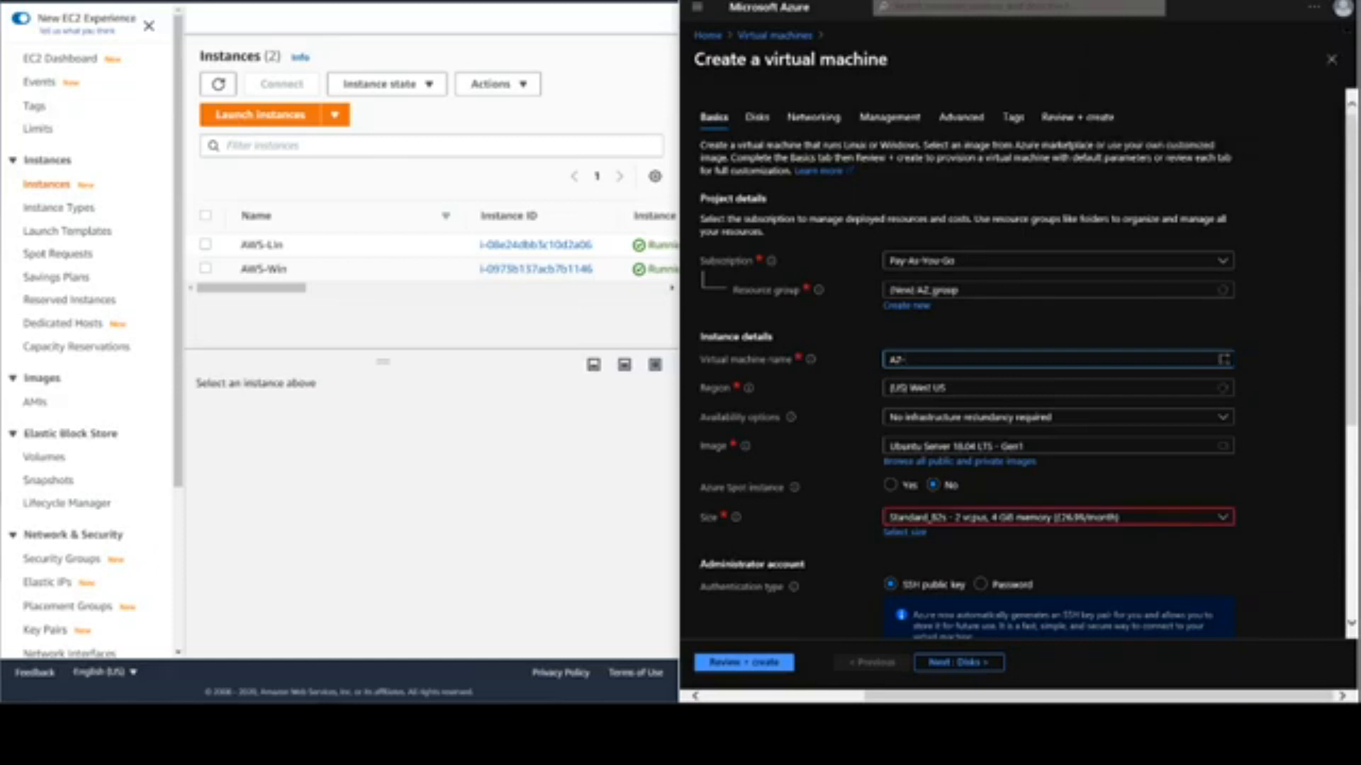
- Name the VM AZ-VM-Win in (Europe) West Europe with the Windows Server 2019 Datacenter - Gen1 image
type("M")
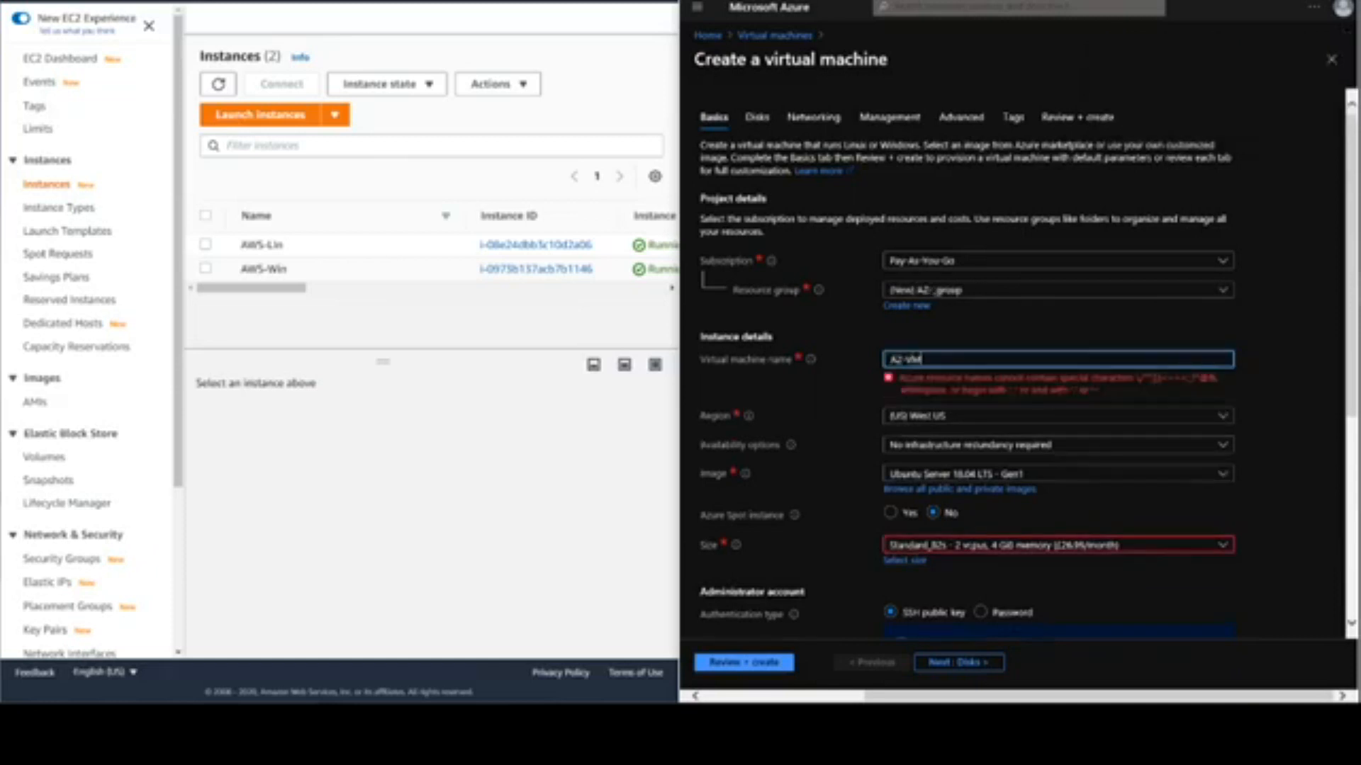
type("-Win")
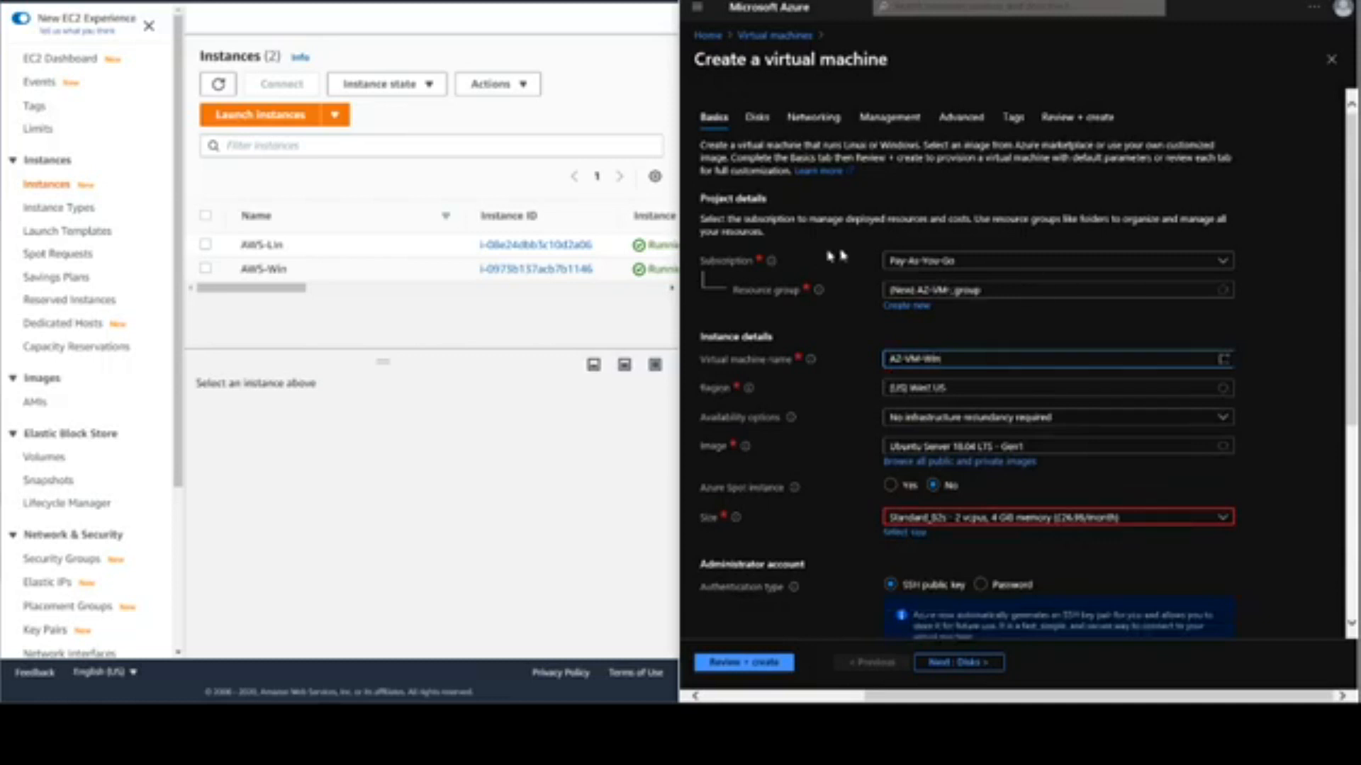
left_click(957, 388)
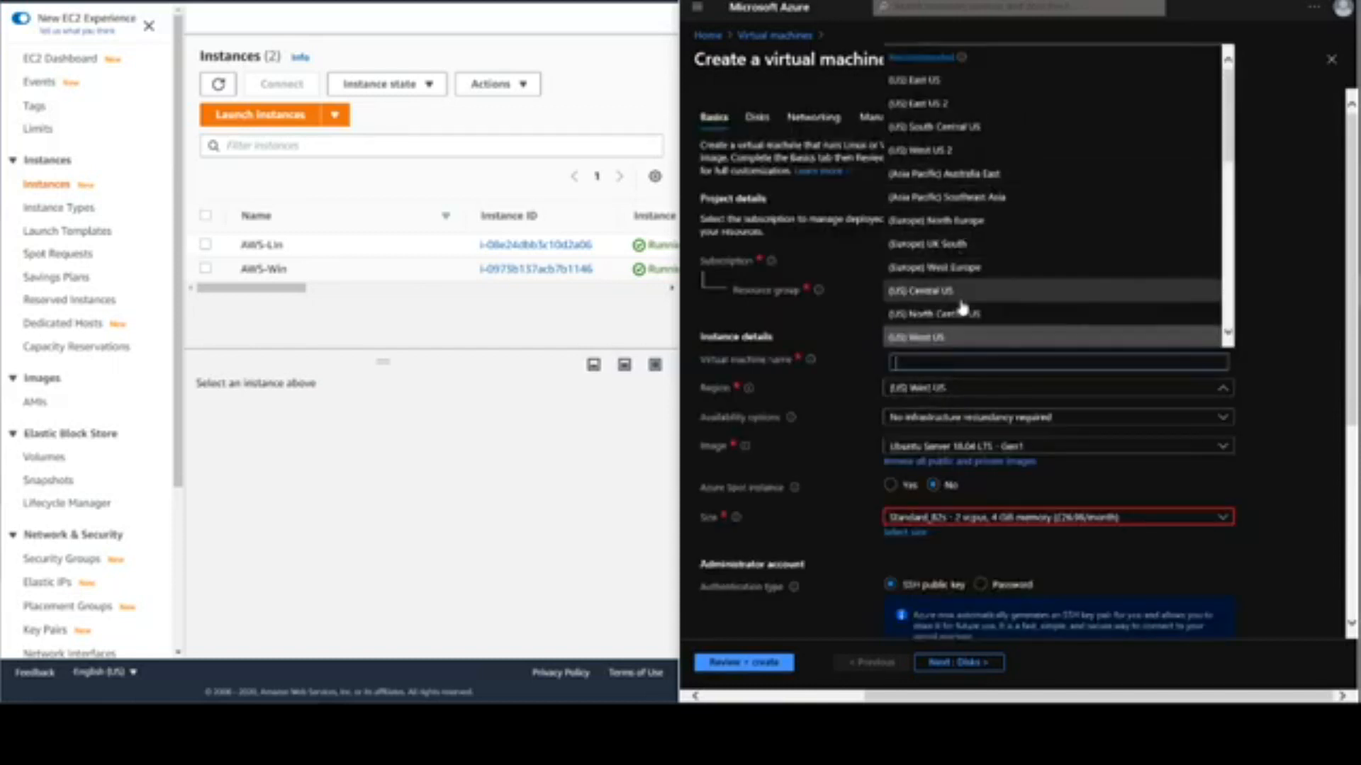
scroll(969, 286, "down", 3)
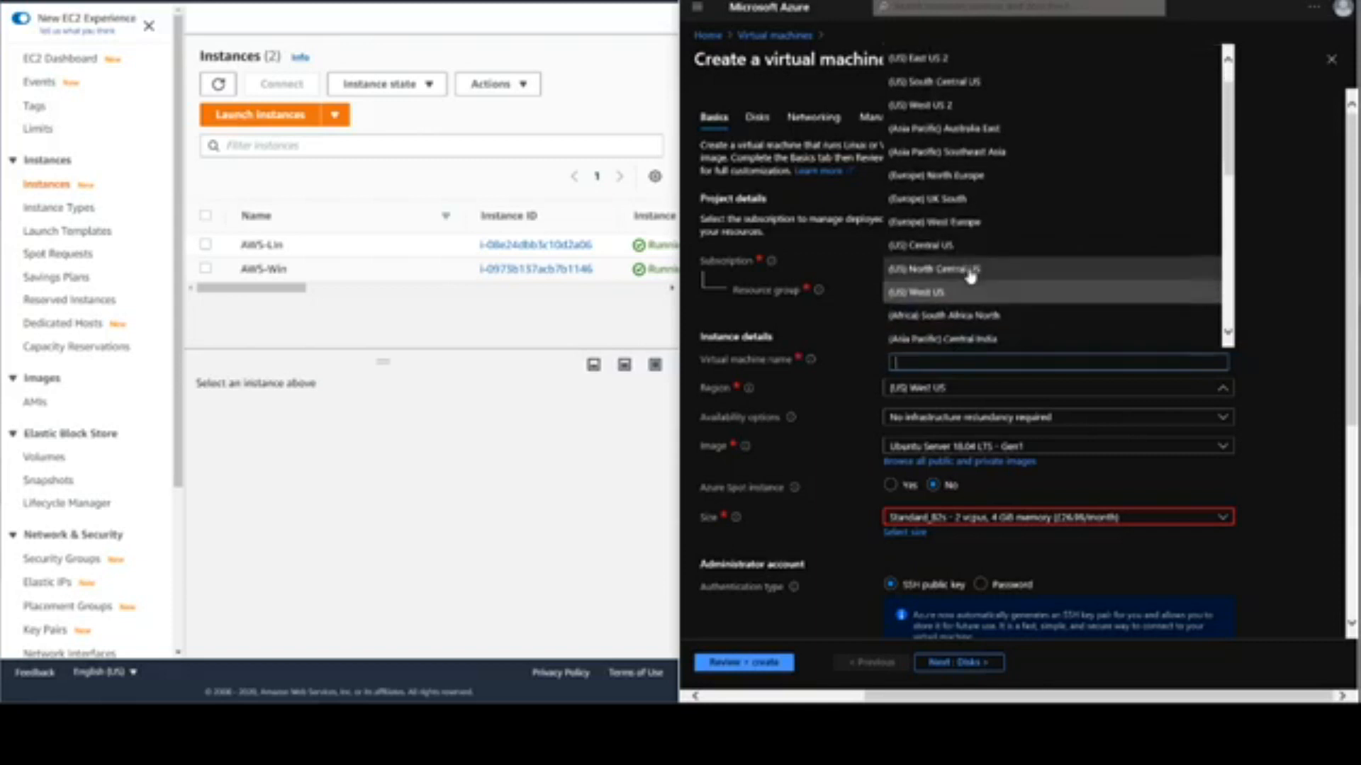
scroll(968, 291, "down", 6)
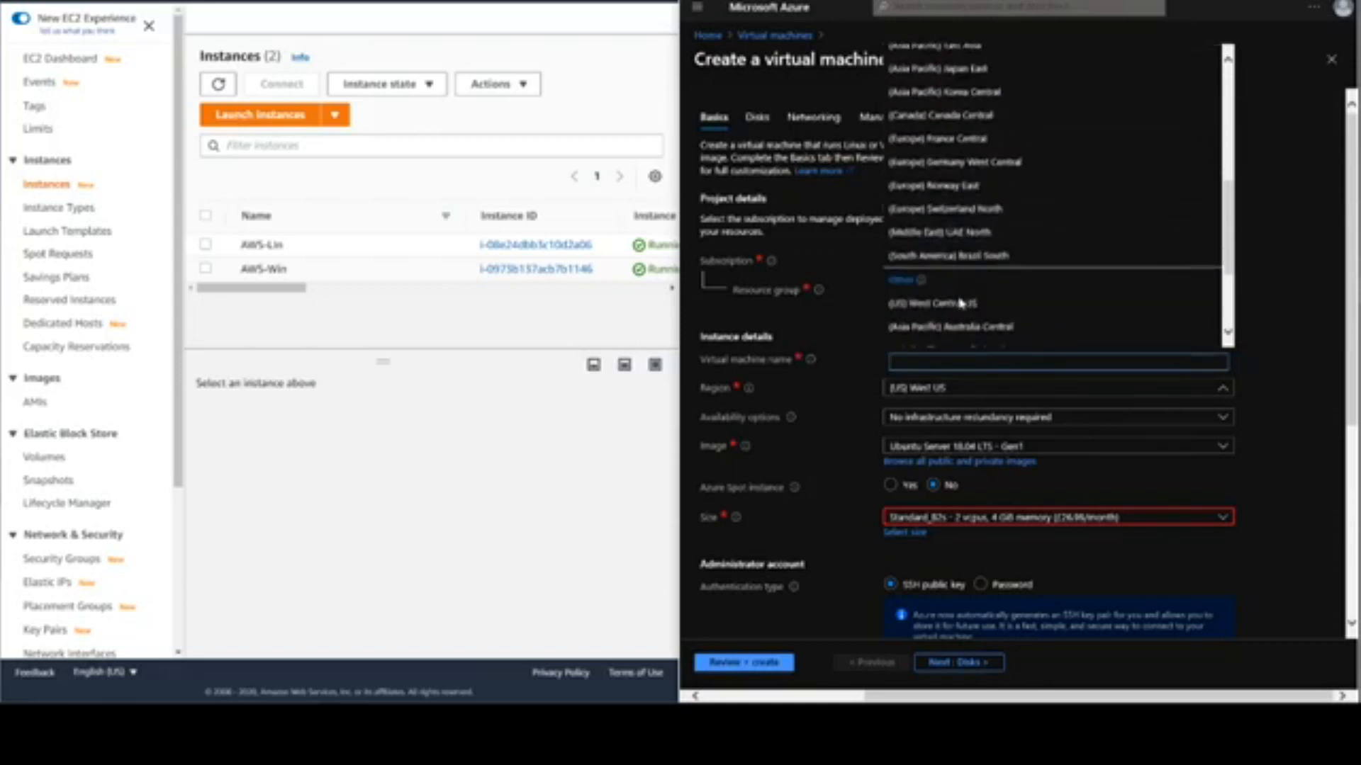
scroll(960, 298, "down", 4)
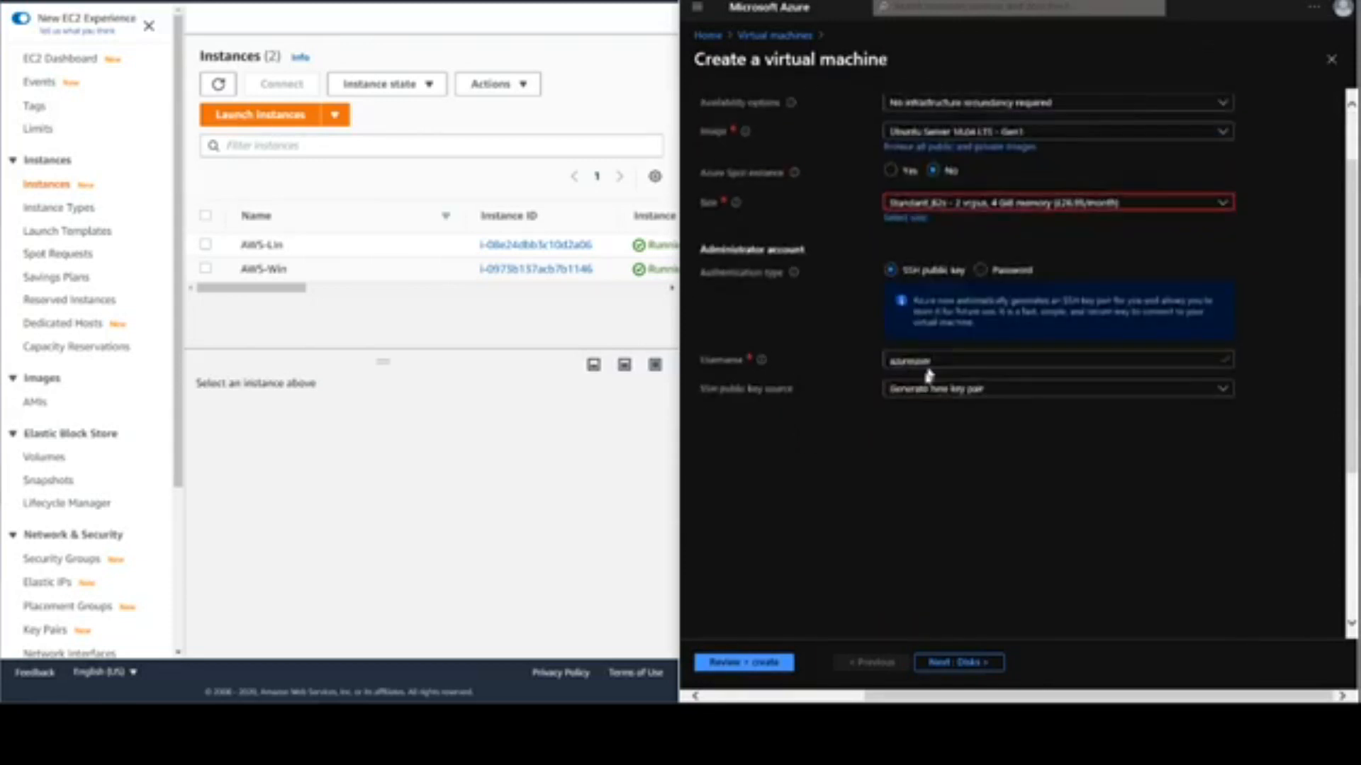
scroll(1070, 284, "up", 2)
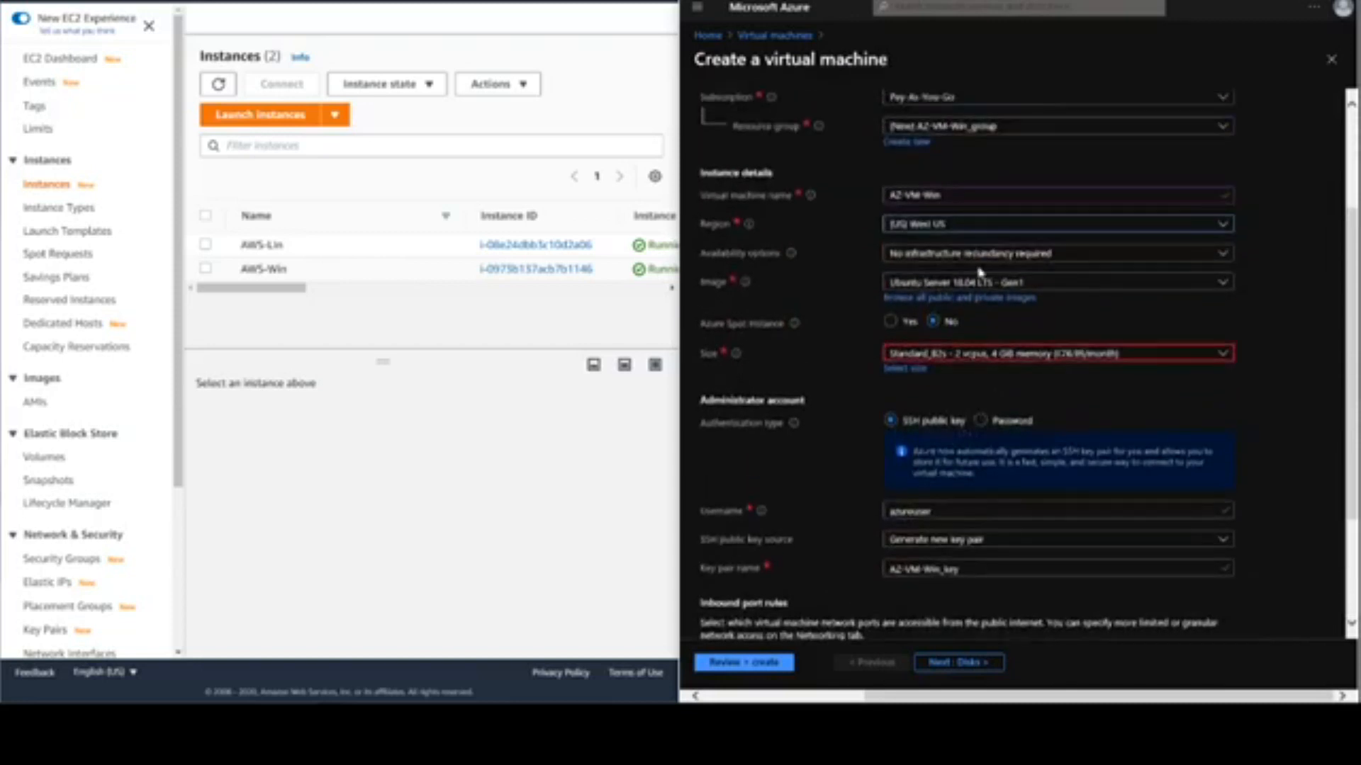
left_click(955, 226)
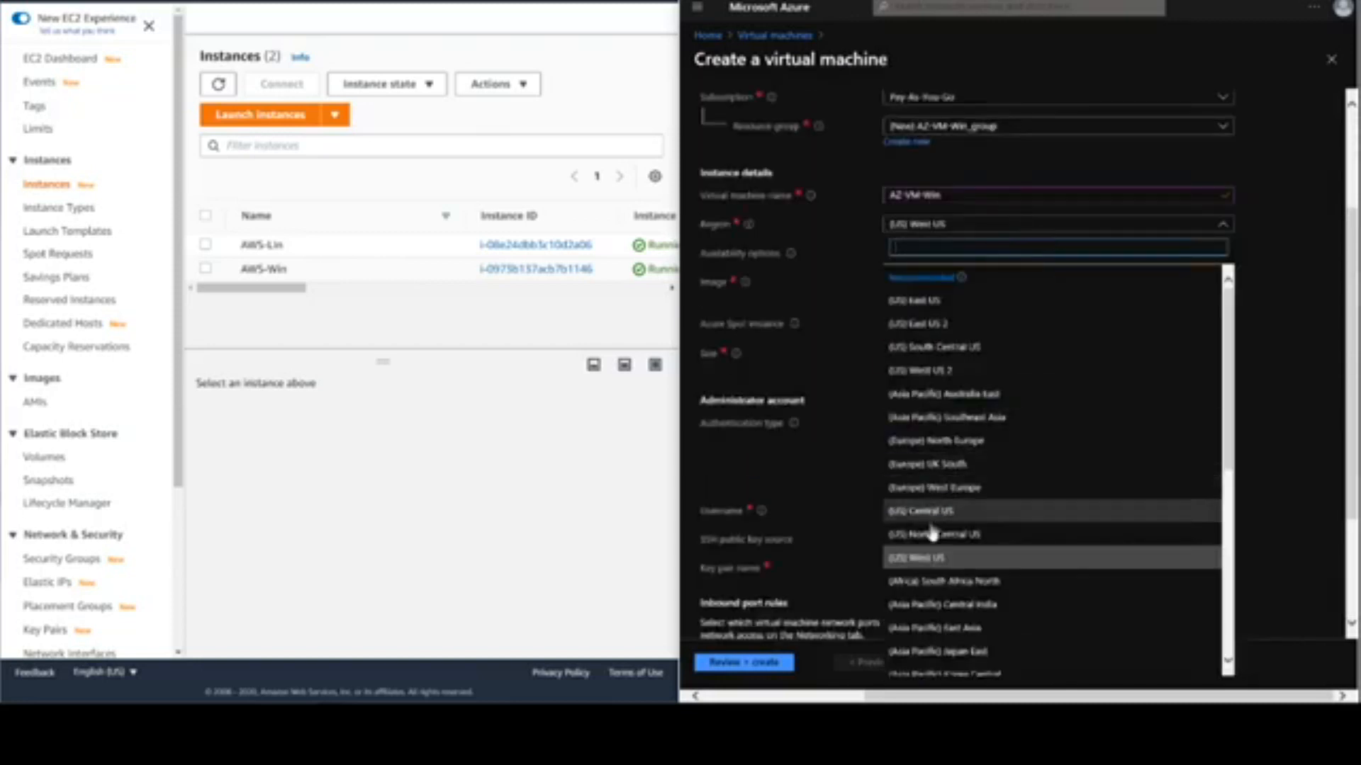
left_click(962, 488)
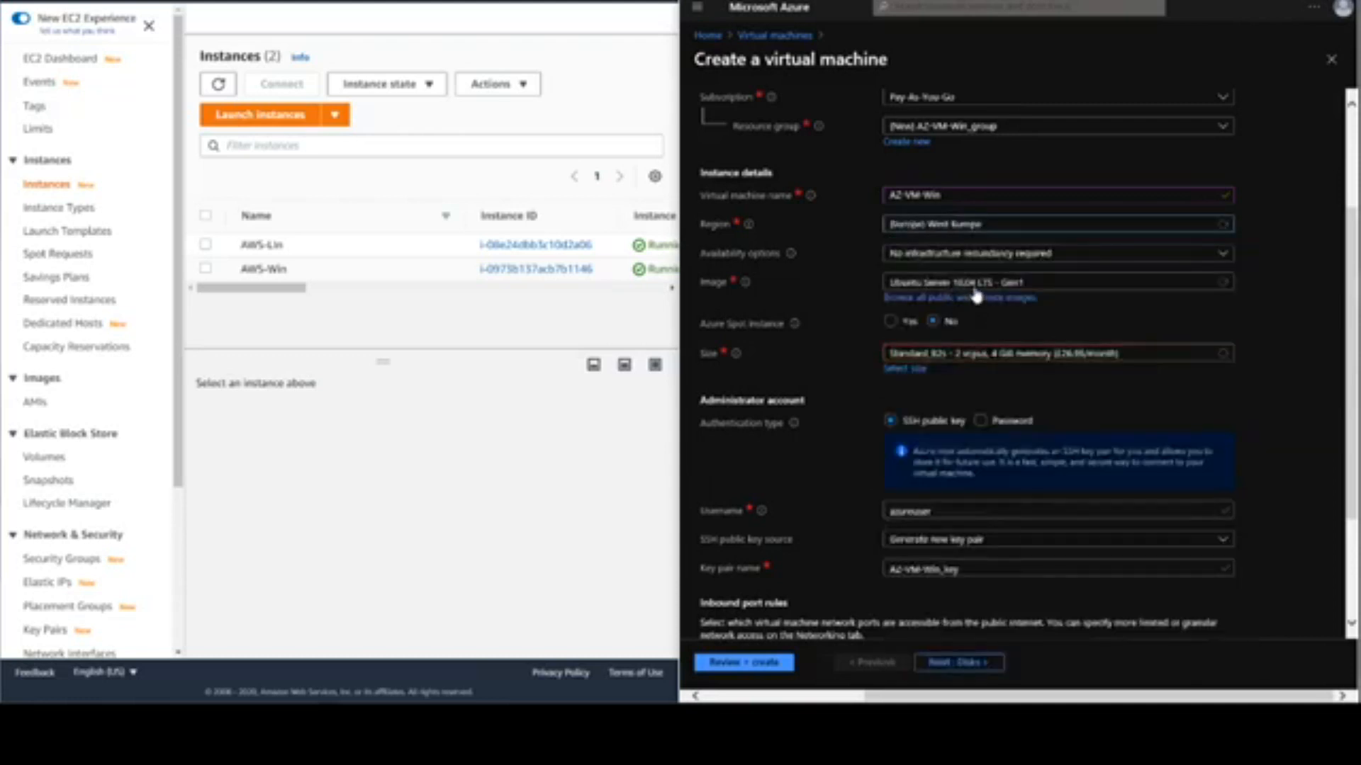
left_click(968, 285)
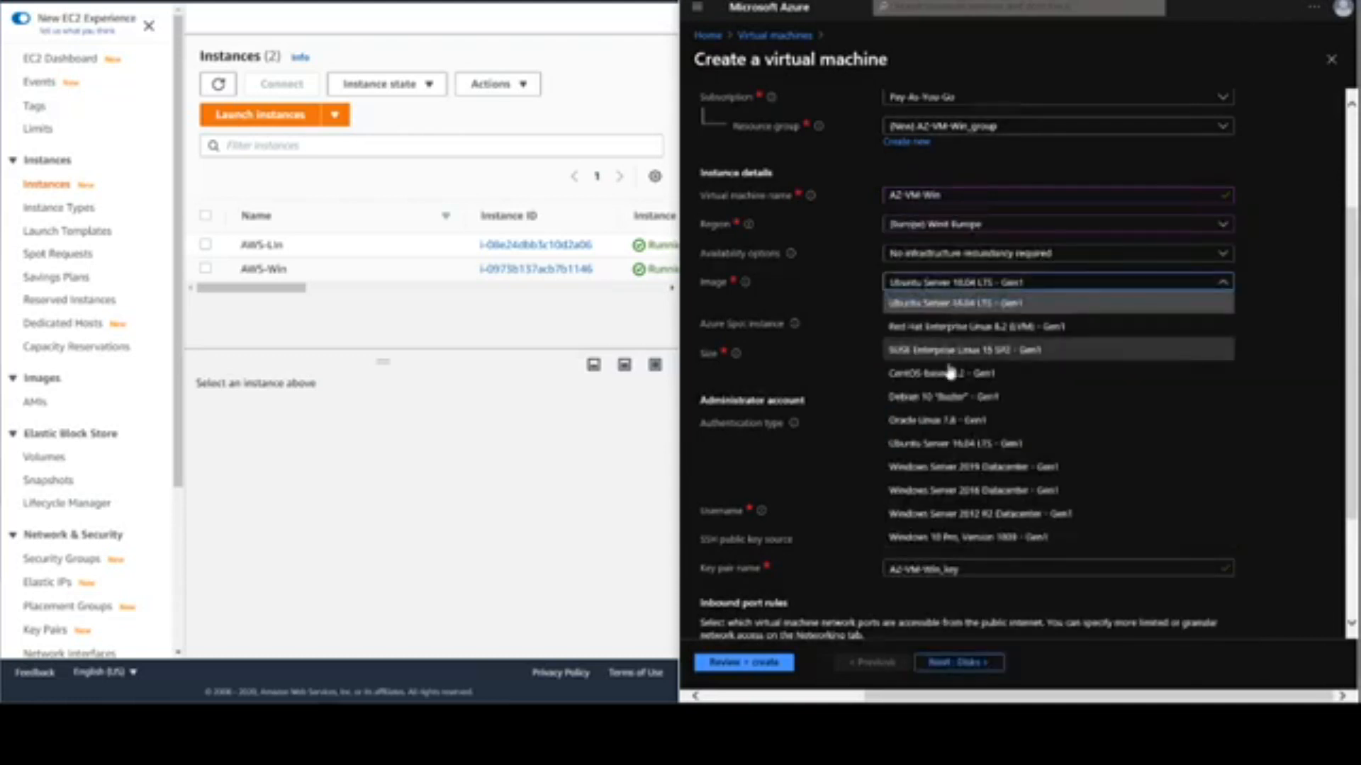
left_click(978, 467)
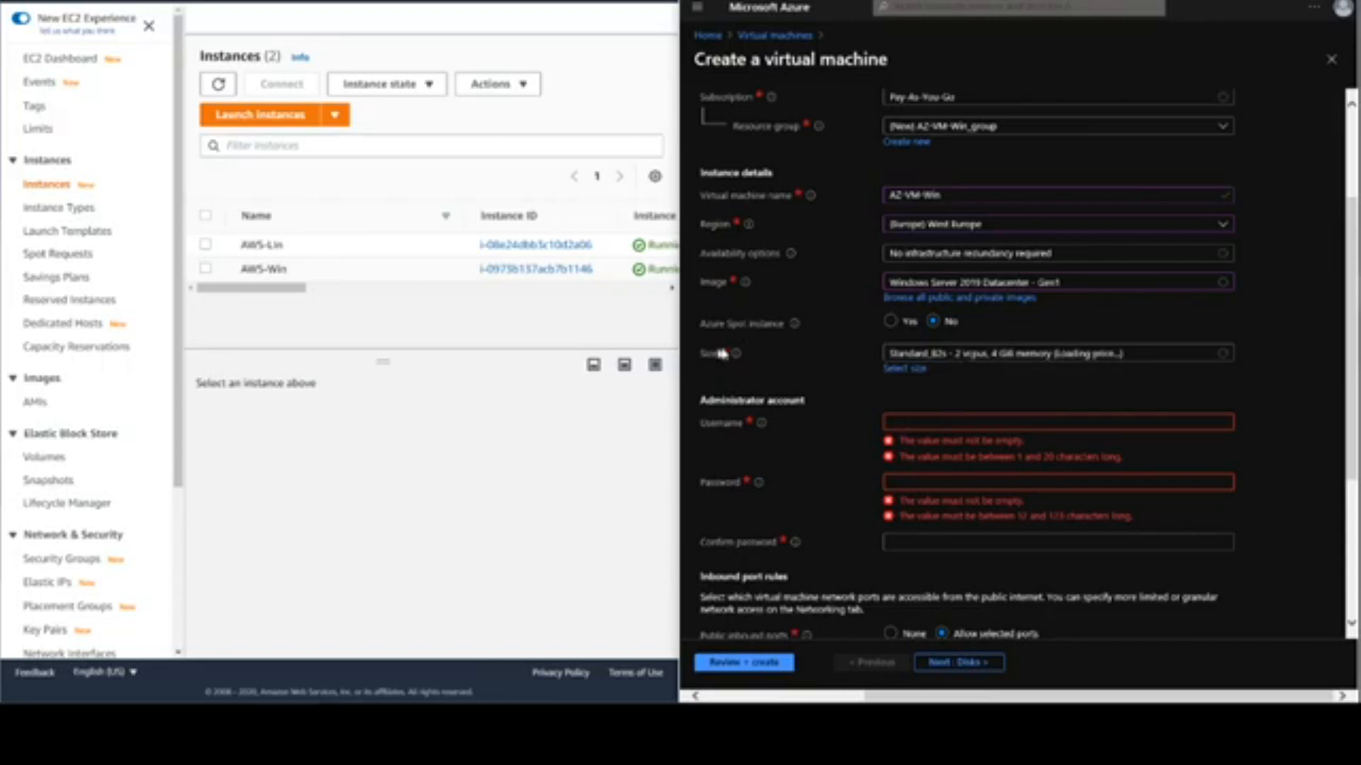
- Enter administrator username azureuser and the account password in both password fields
left_click(941, 419)
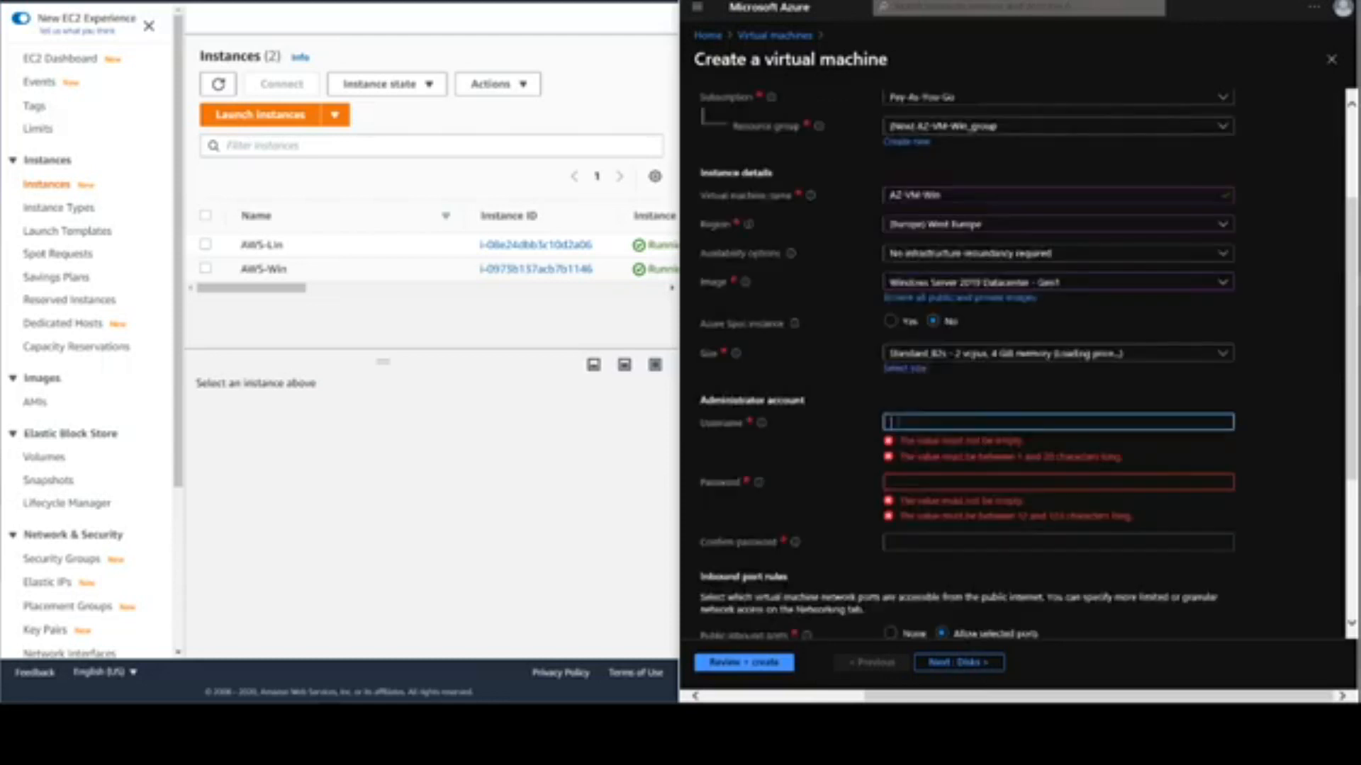
type("azureuser")
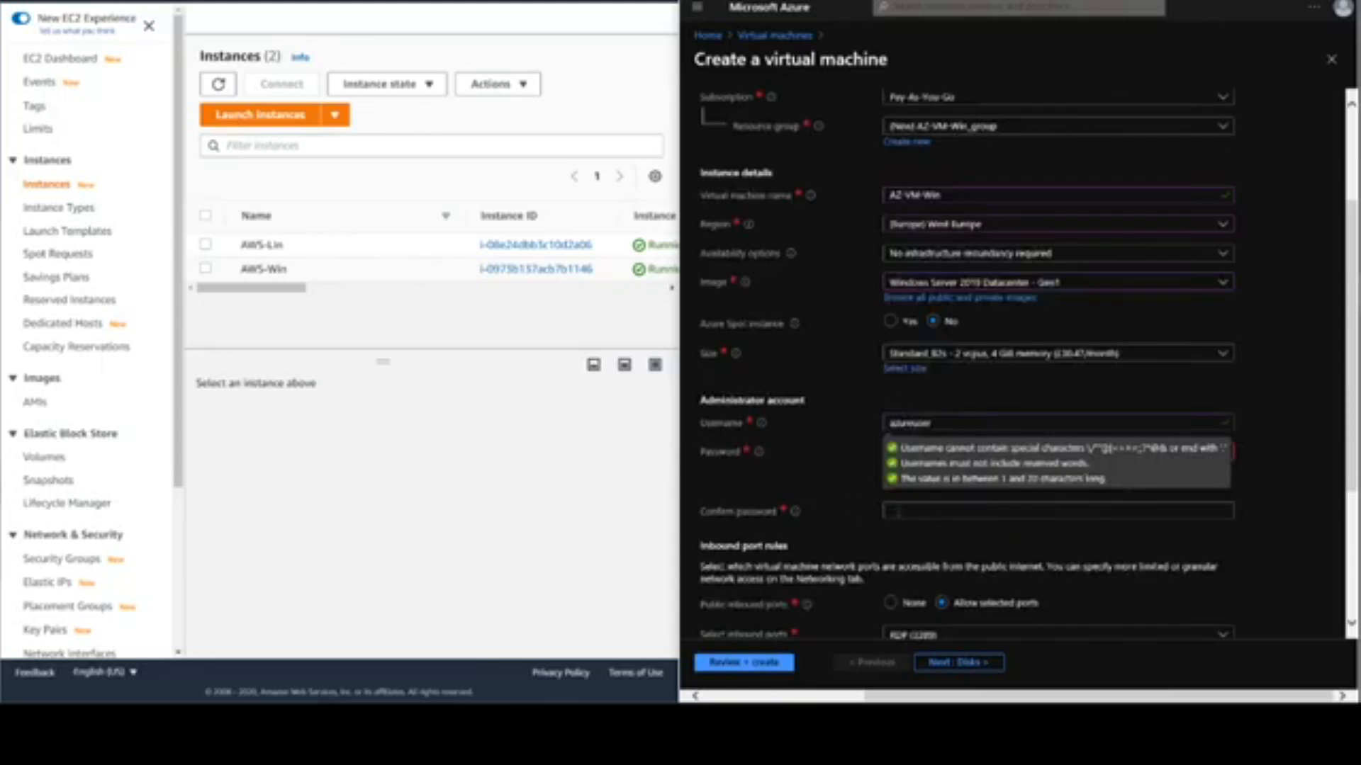
left_click(897, 511)
type("P")
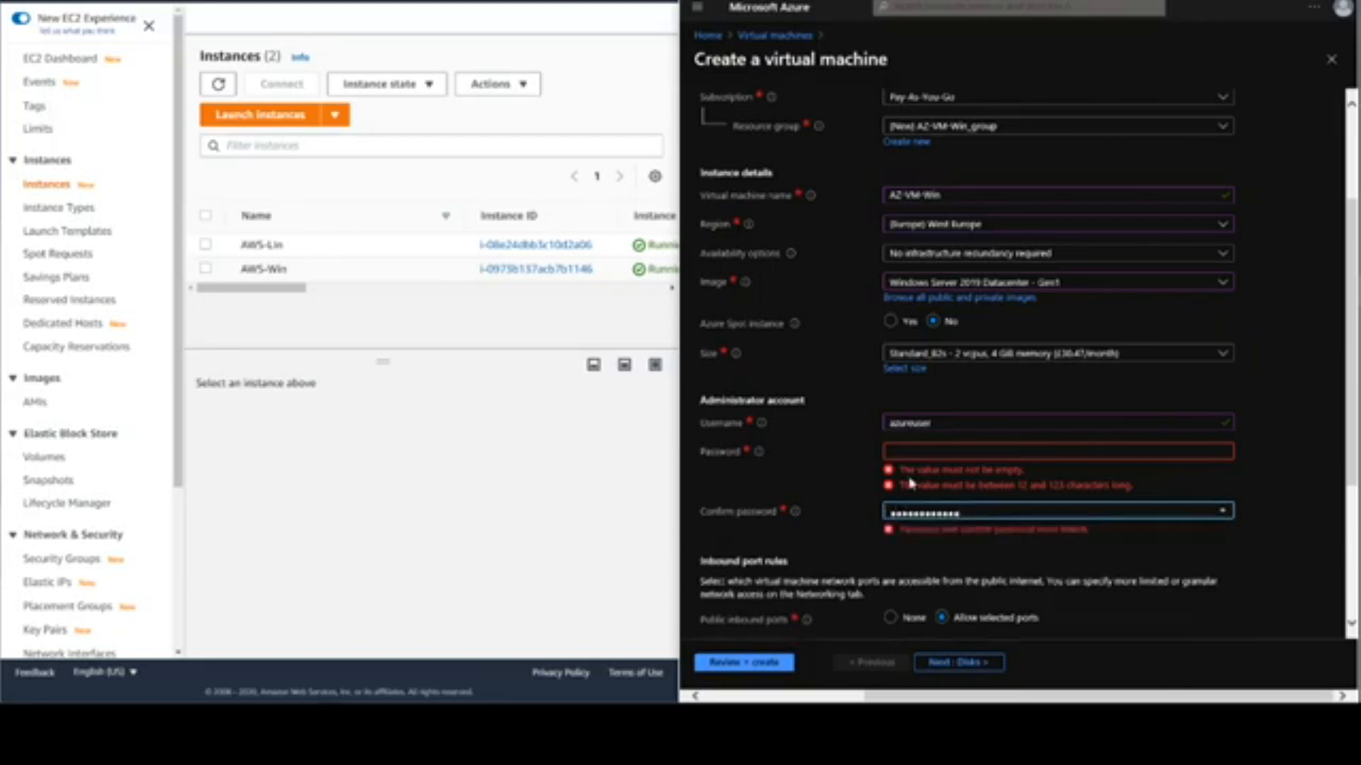
left_click(911, 484)
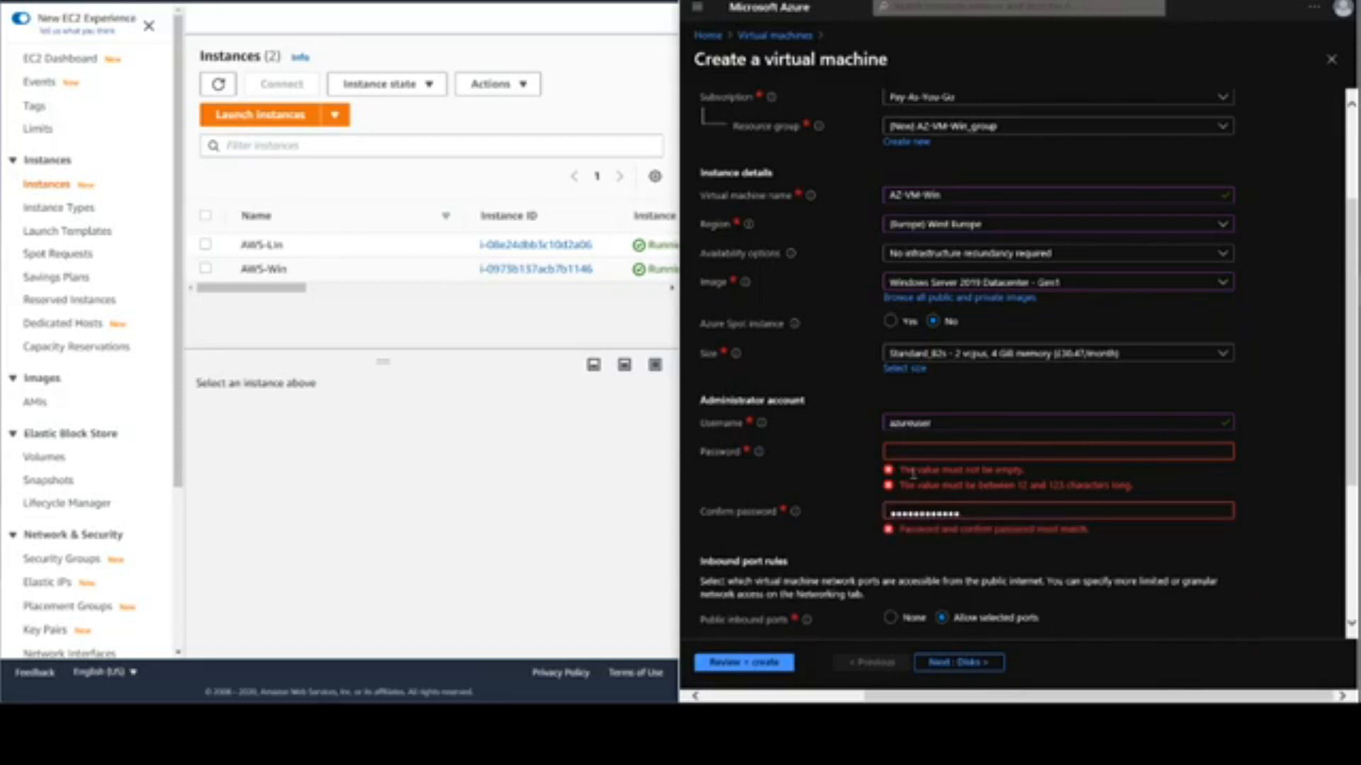
left_click(1057, 451)
type("•••••••••••")
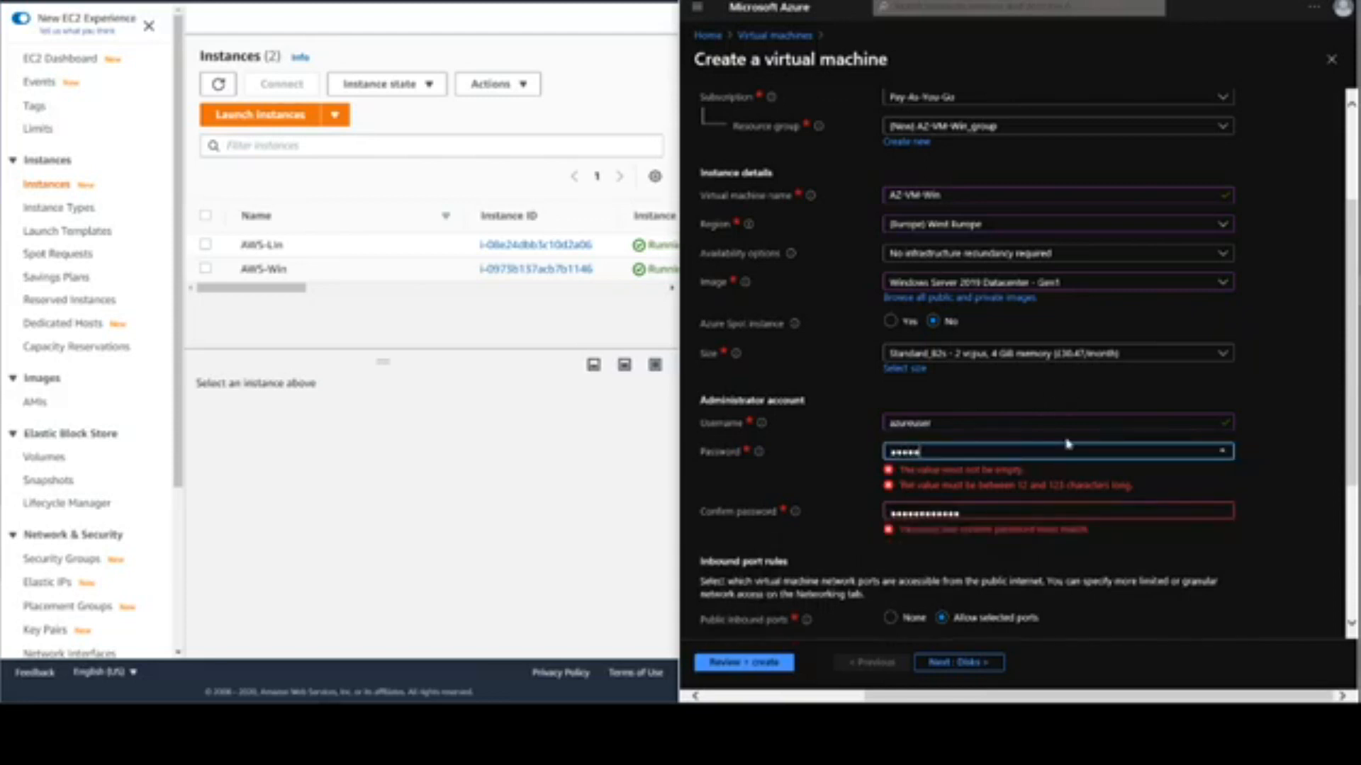
type("••")
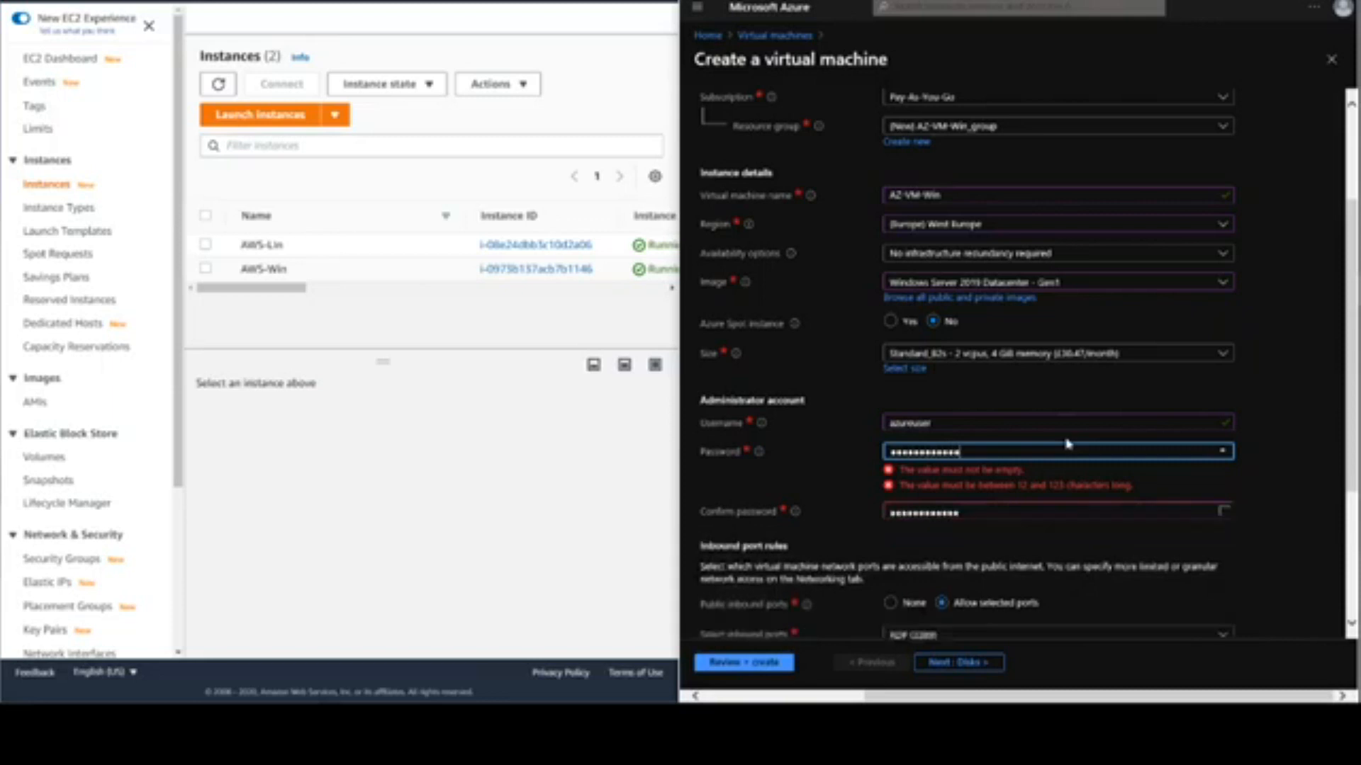
- Continue to the Disks tab and bring up the OS disk type choices
scroll(1023, 471, "down", 3)
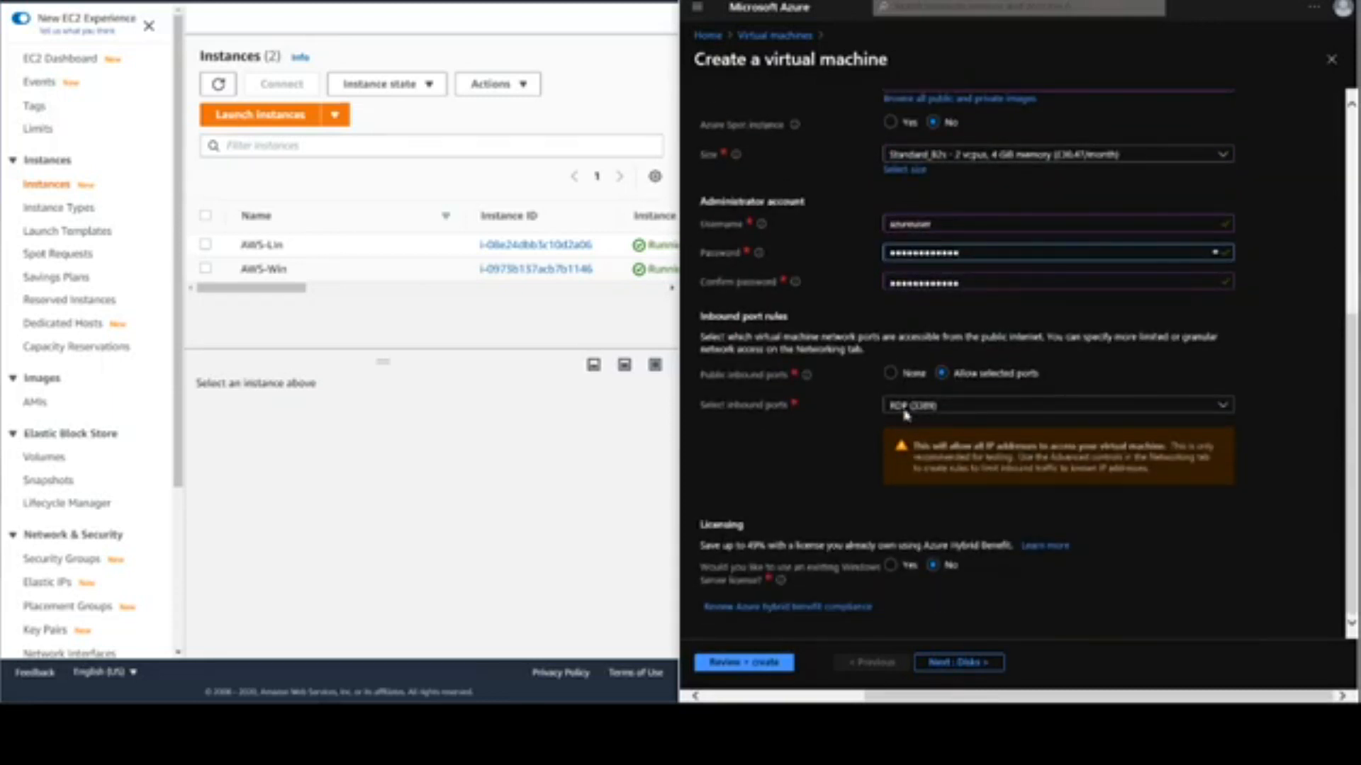
left_click(953, 673)
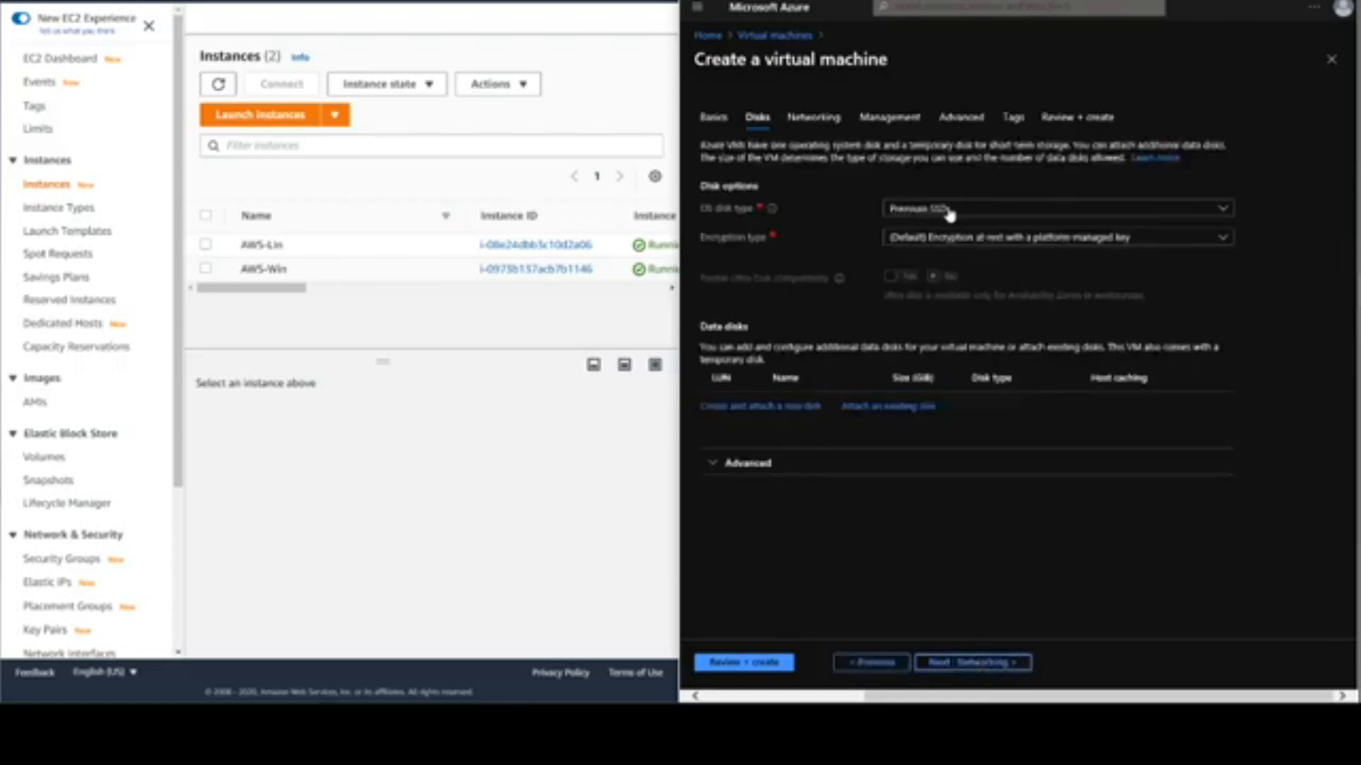
left_click(949, 210)
- Set the OS disk type to Standard SSD and continue to Networking
left_click(920, 252)
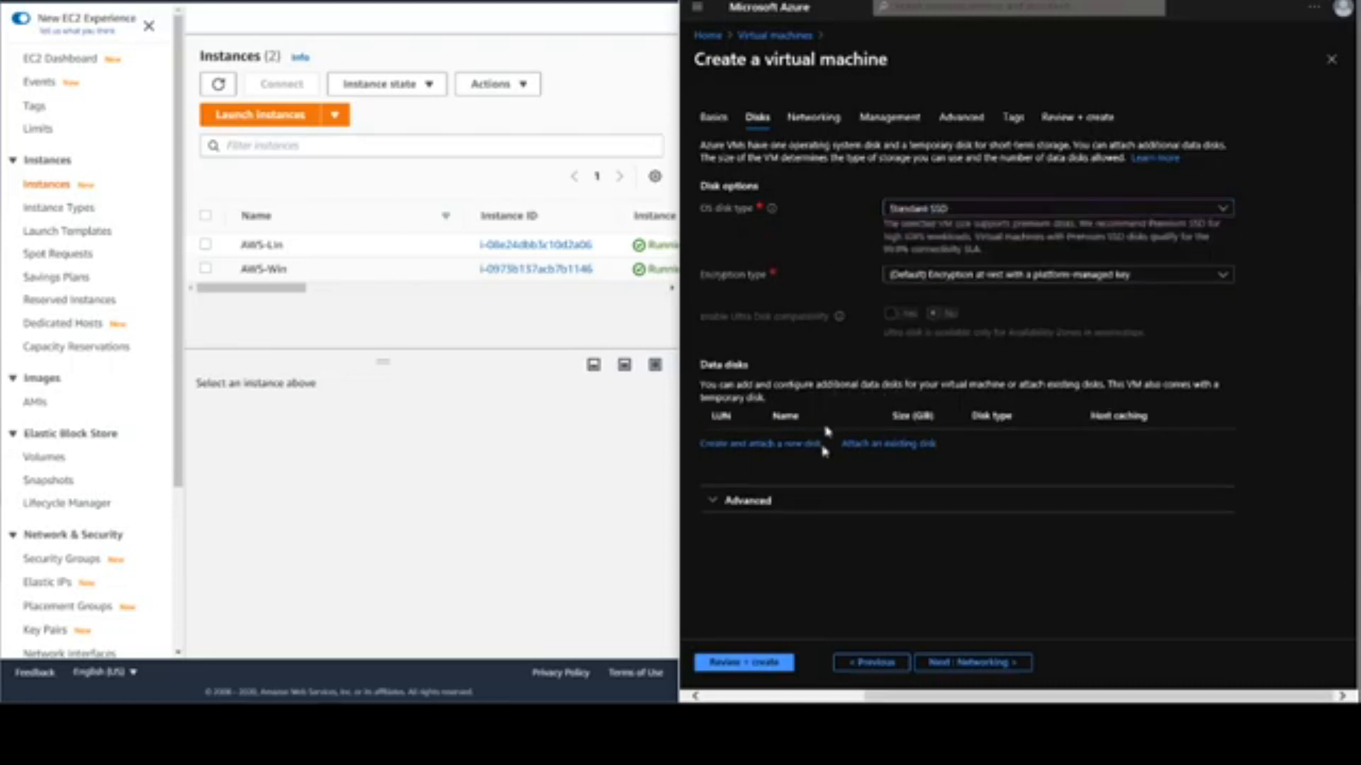
left_click(960, 666)
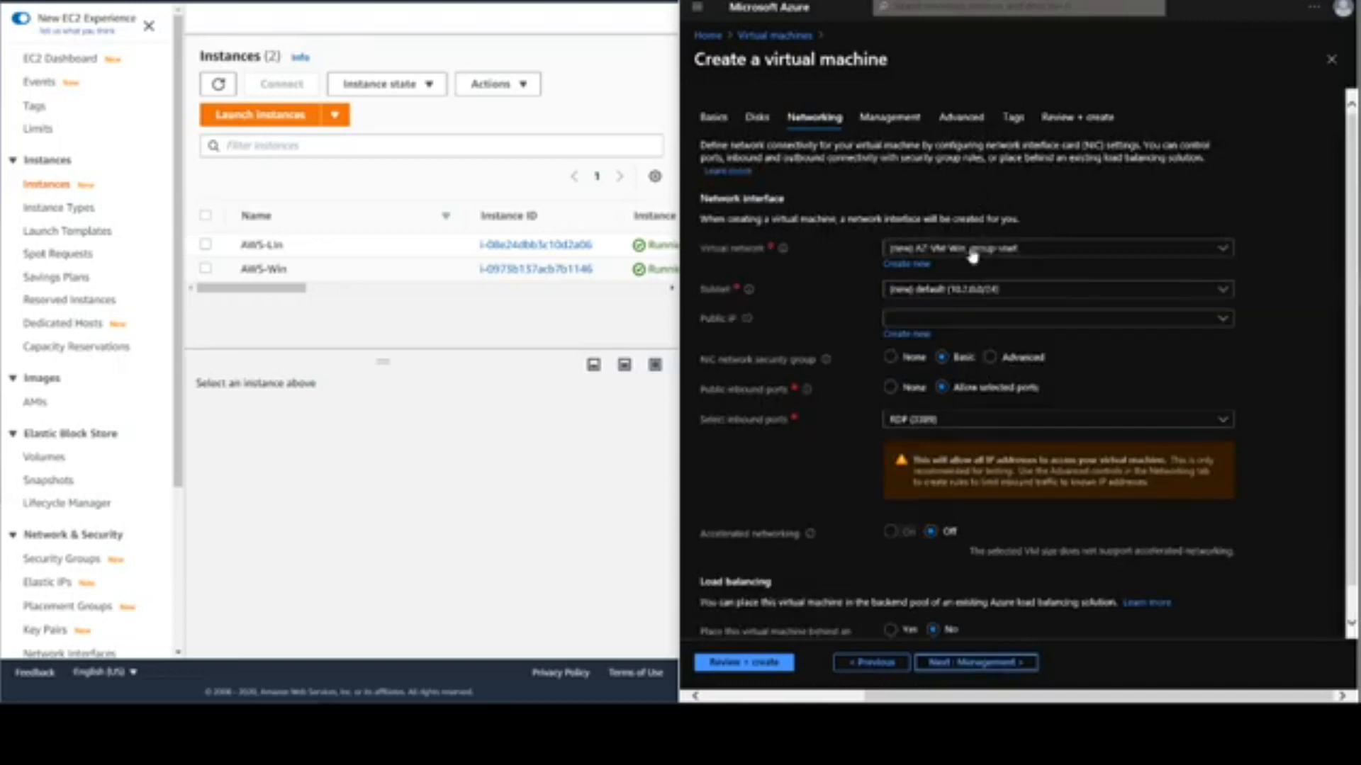
- Connect the Windows VM to the AZ-AWS-VNET2 virtual network
left_click(972, 254)
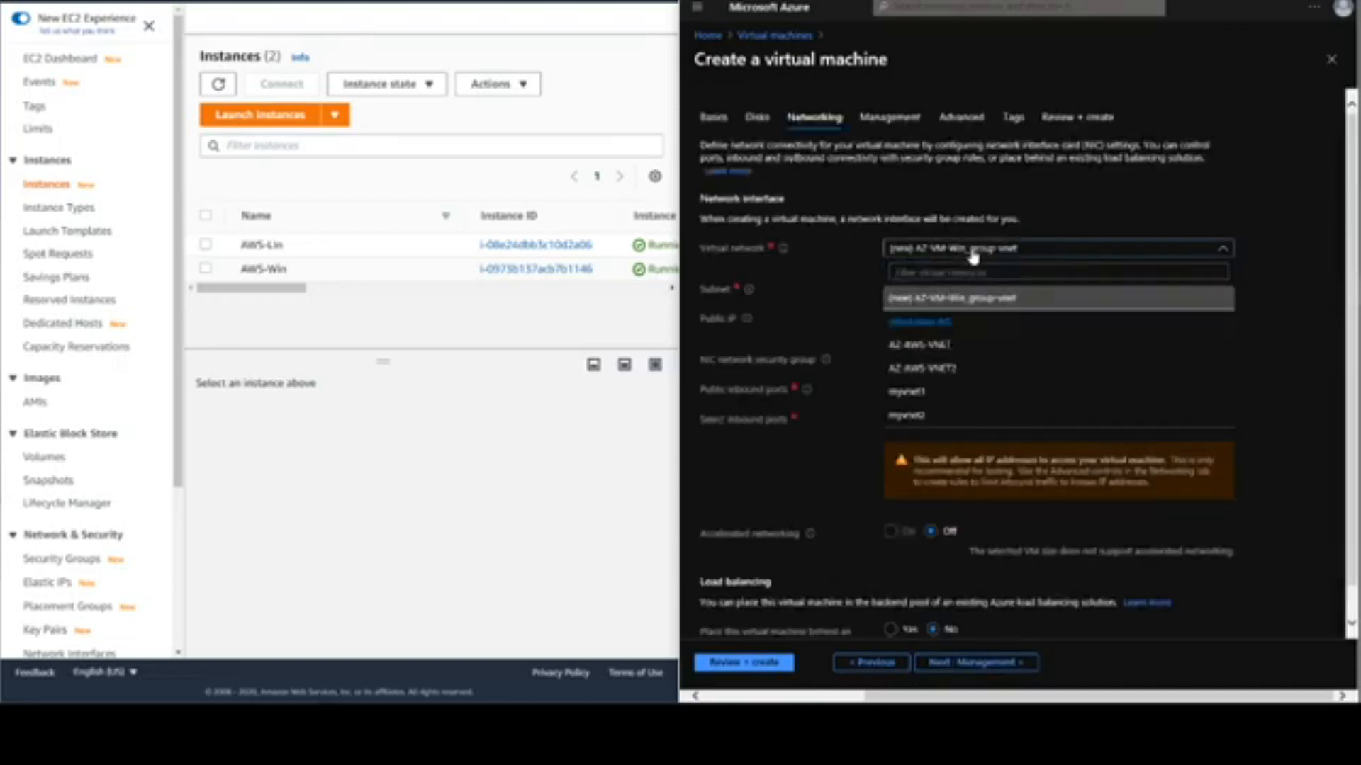
left_click(950, 374)
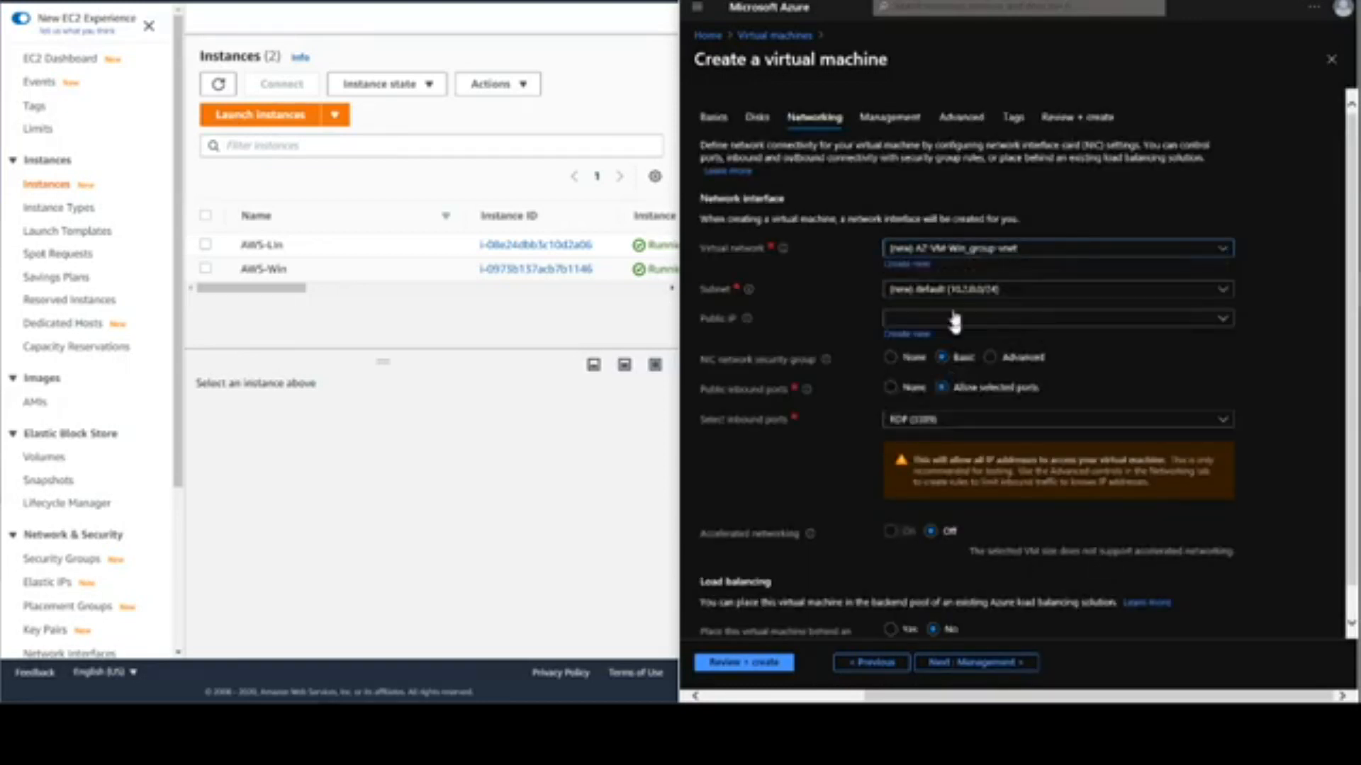
left_click(958, 251)
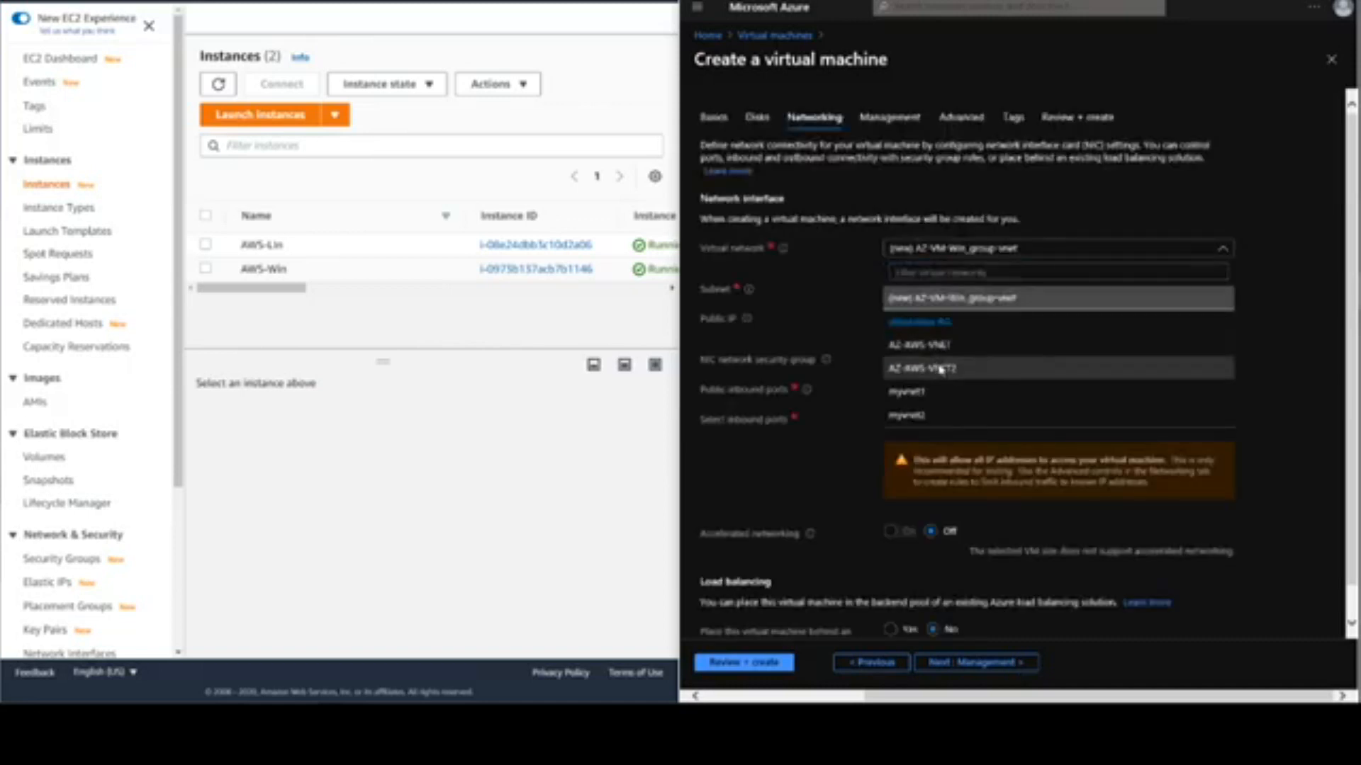
left_click(940, 369)
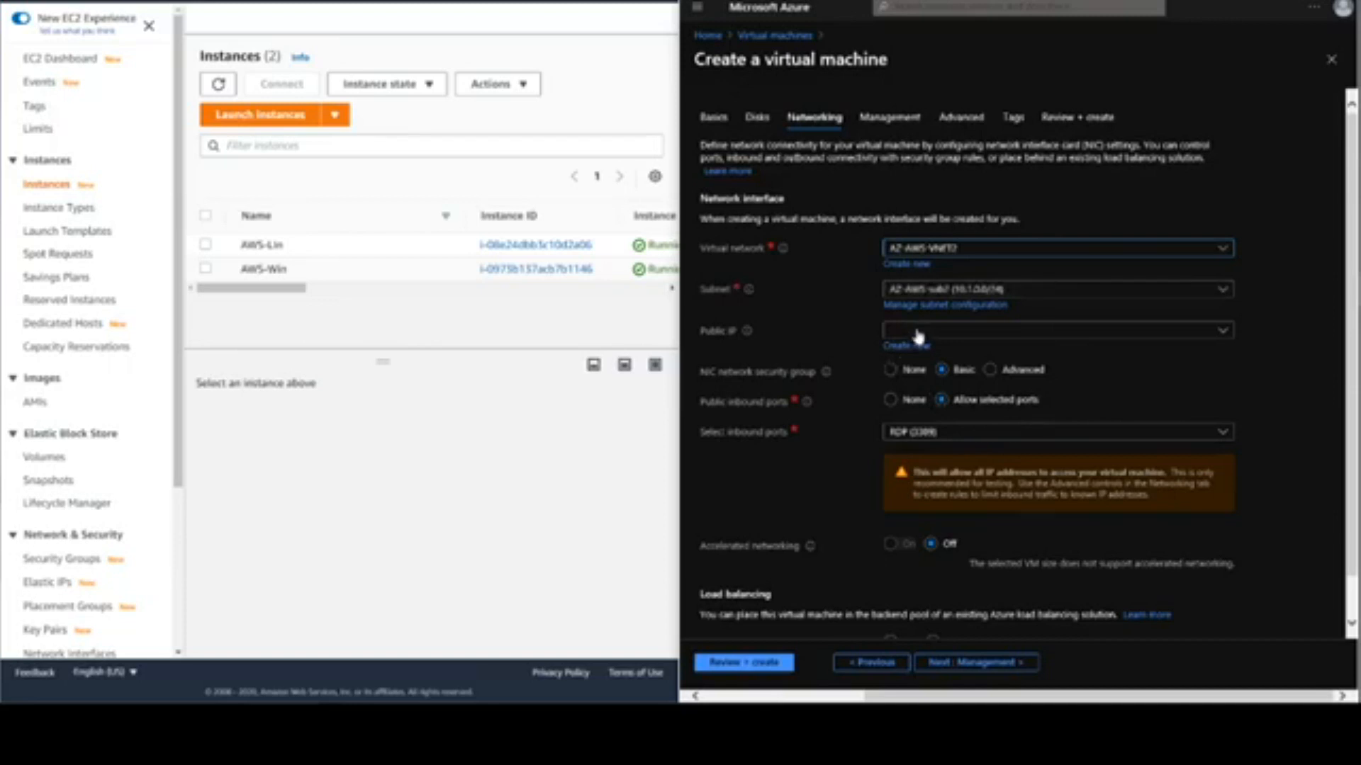
left_click(1004, 332)
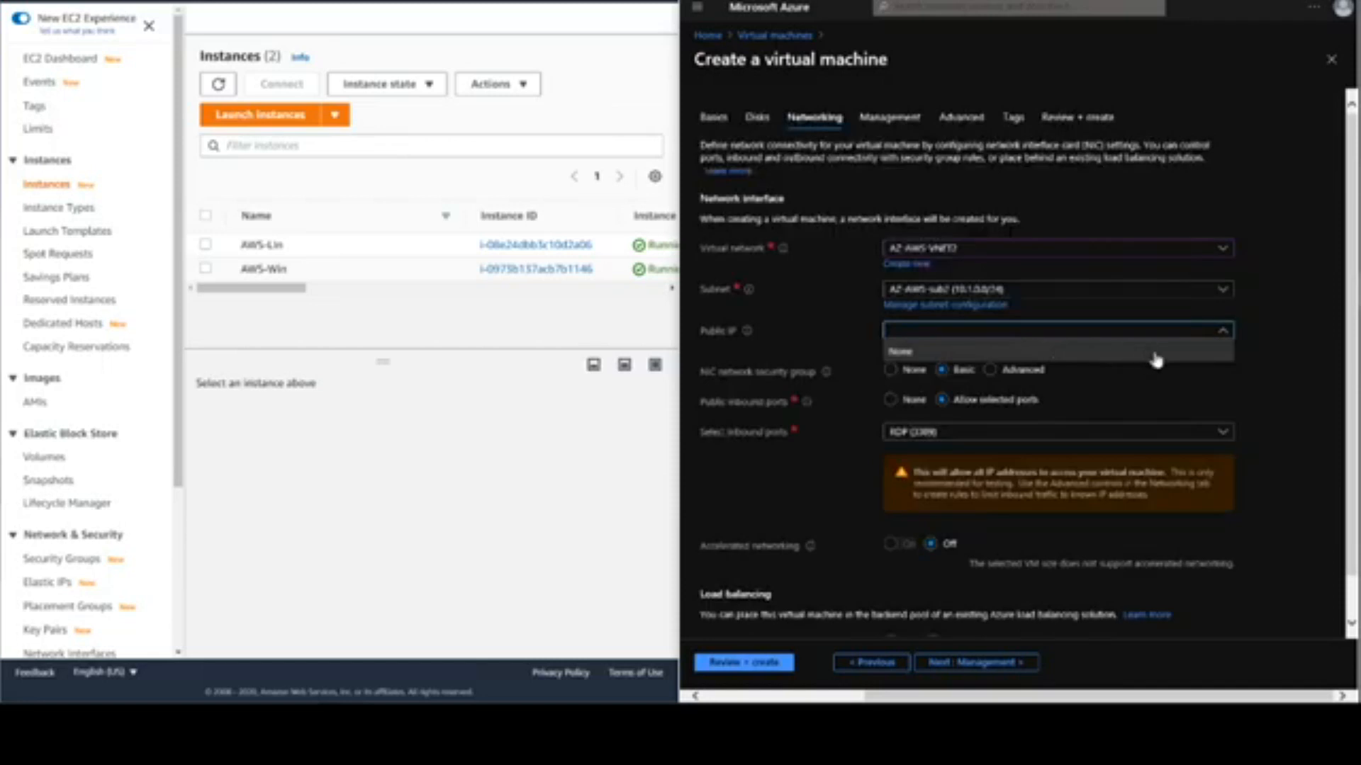
left_click(965, 261)
left_click(982, 252)
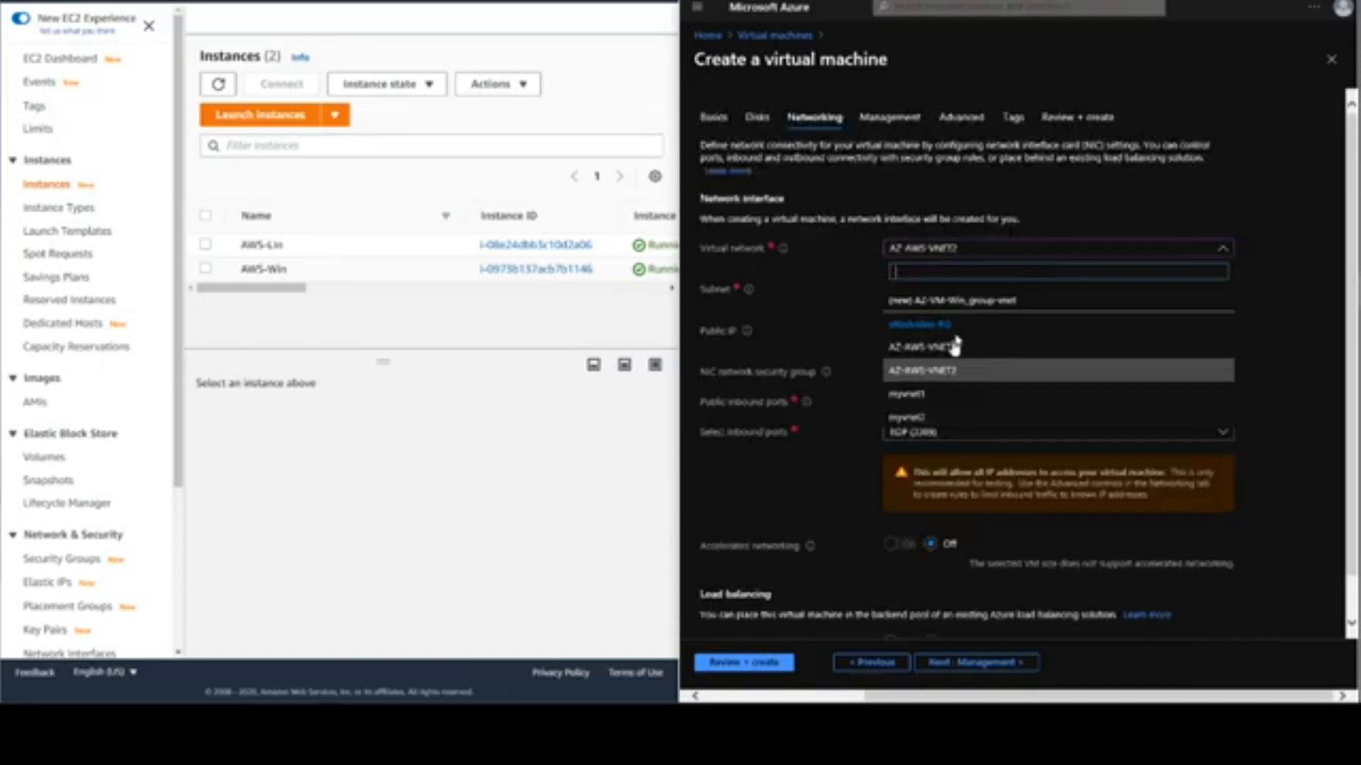
left_click(942, 350)
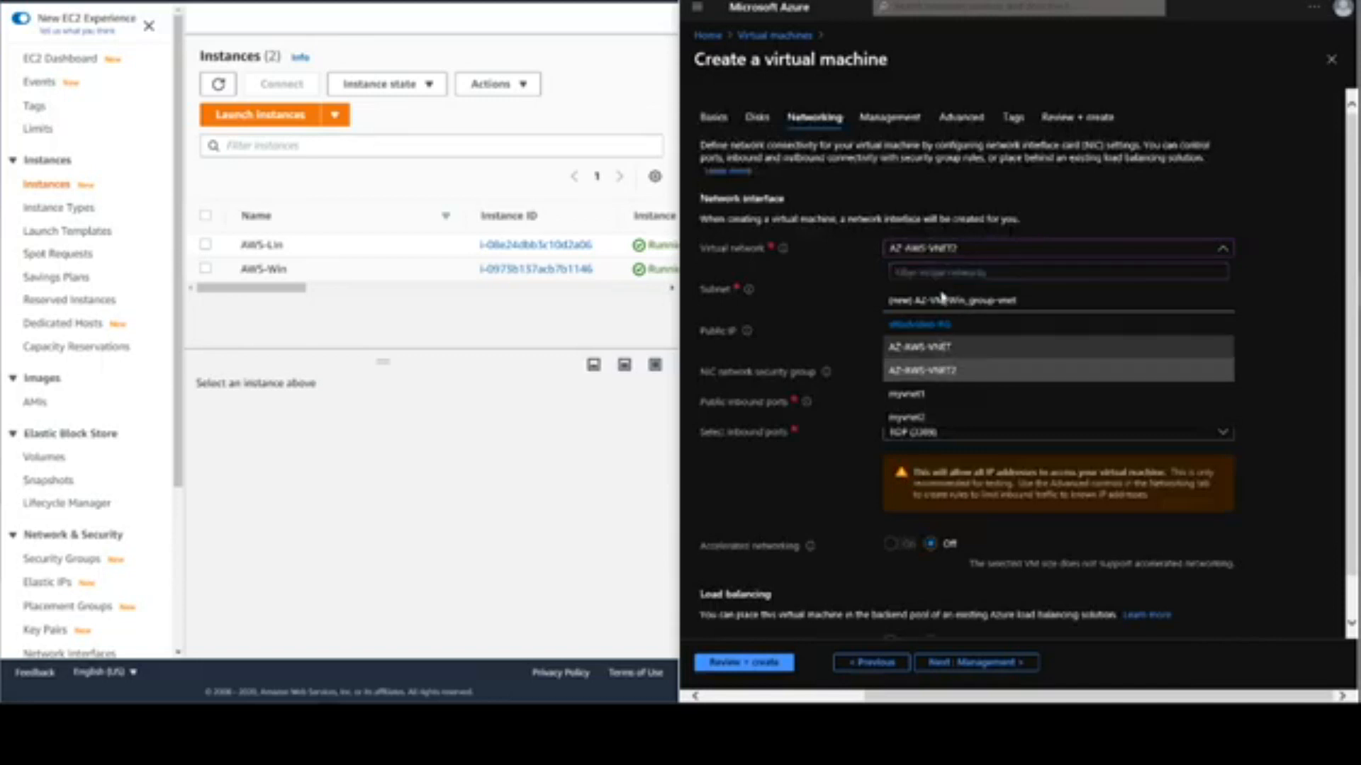
left_click(950, 253)
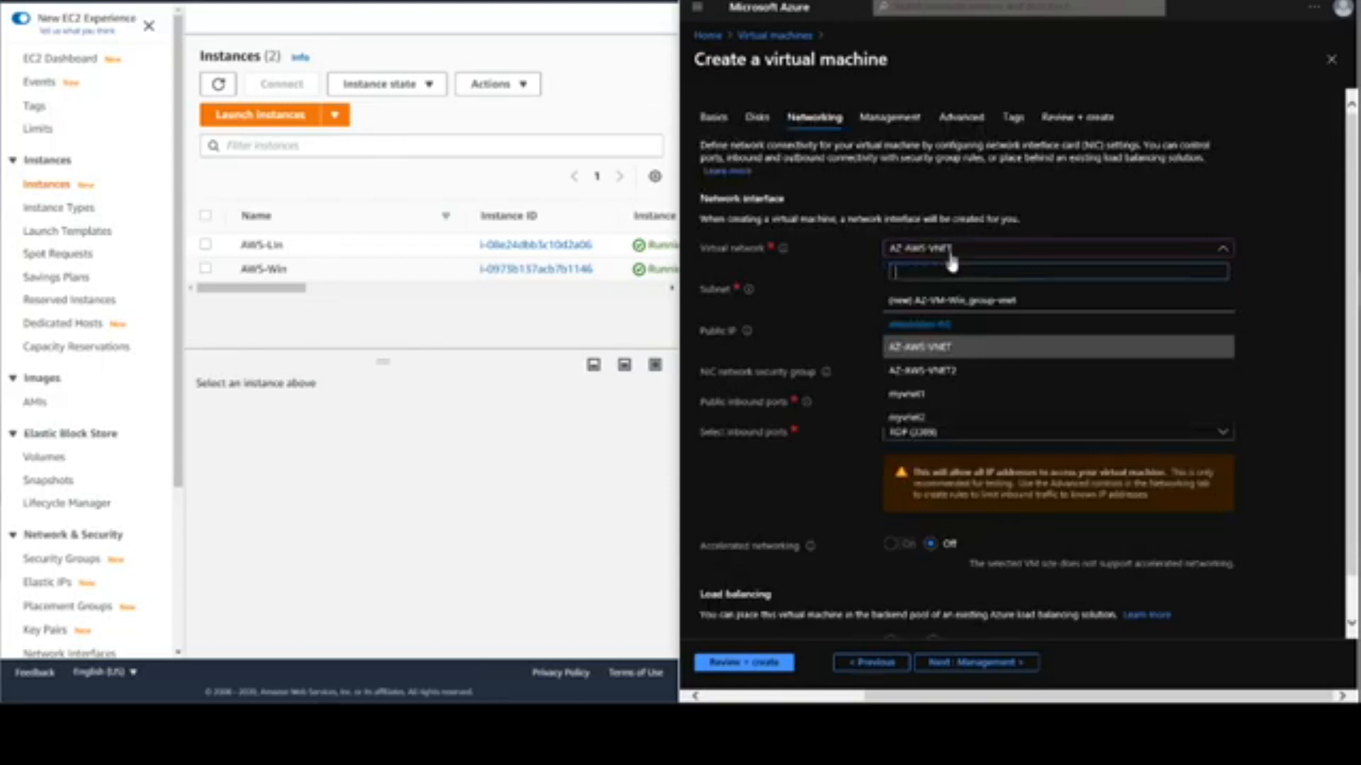
left_click(933, 371)
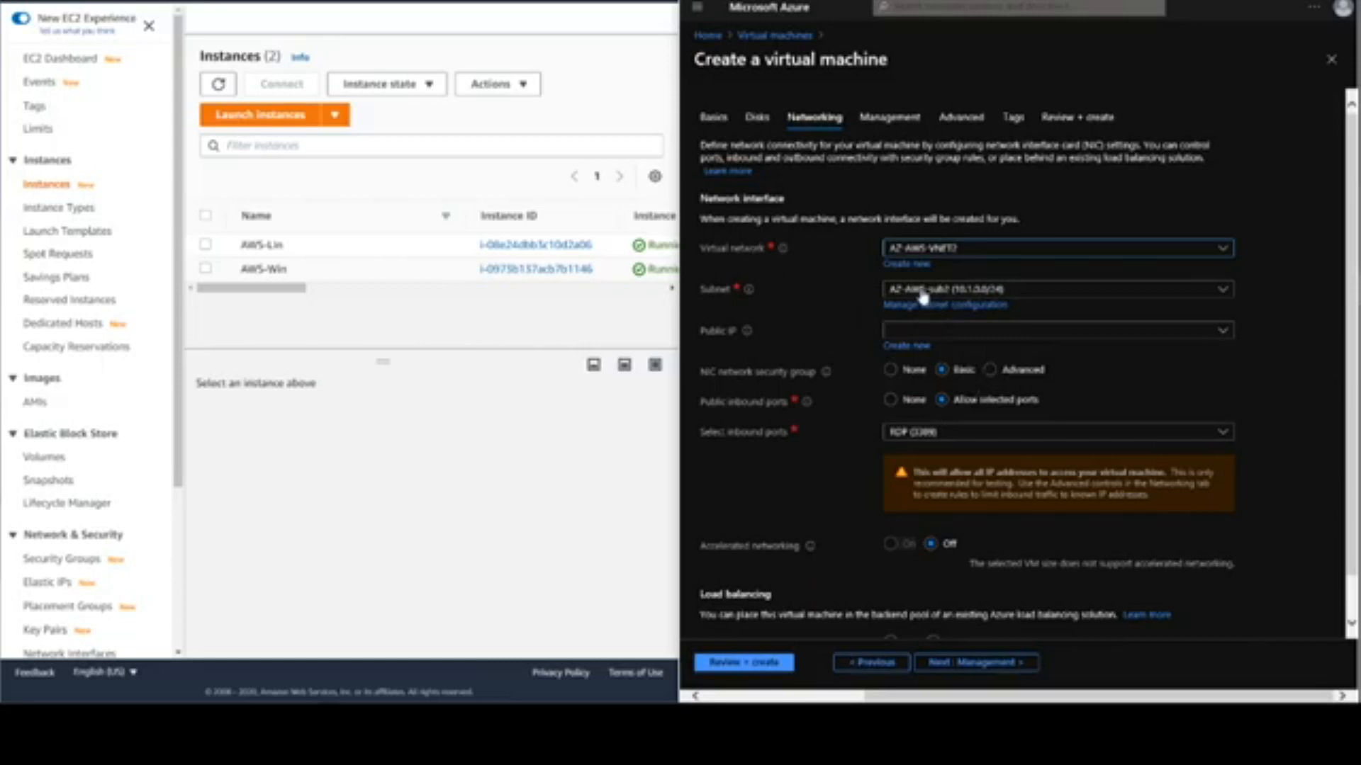
- Create a new public IP AZ-VM-Win-ip and continue to the Management tab
left_click(905, 332)
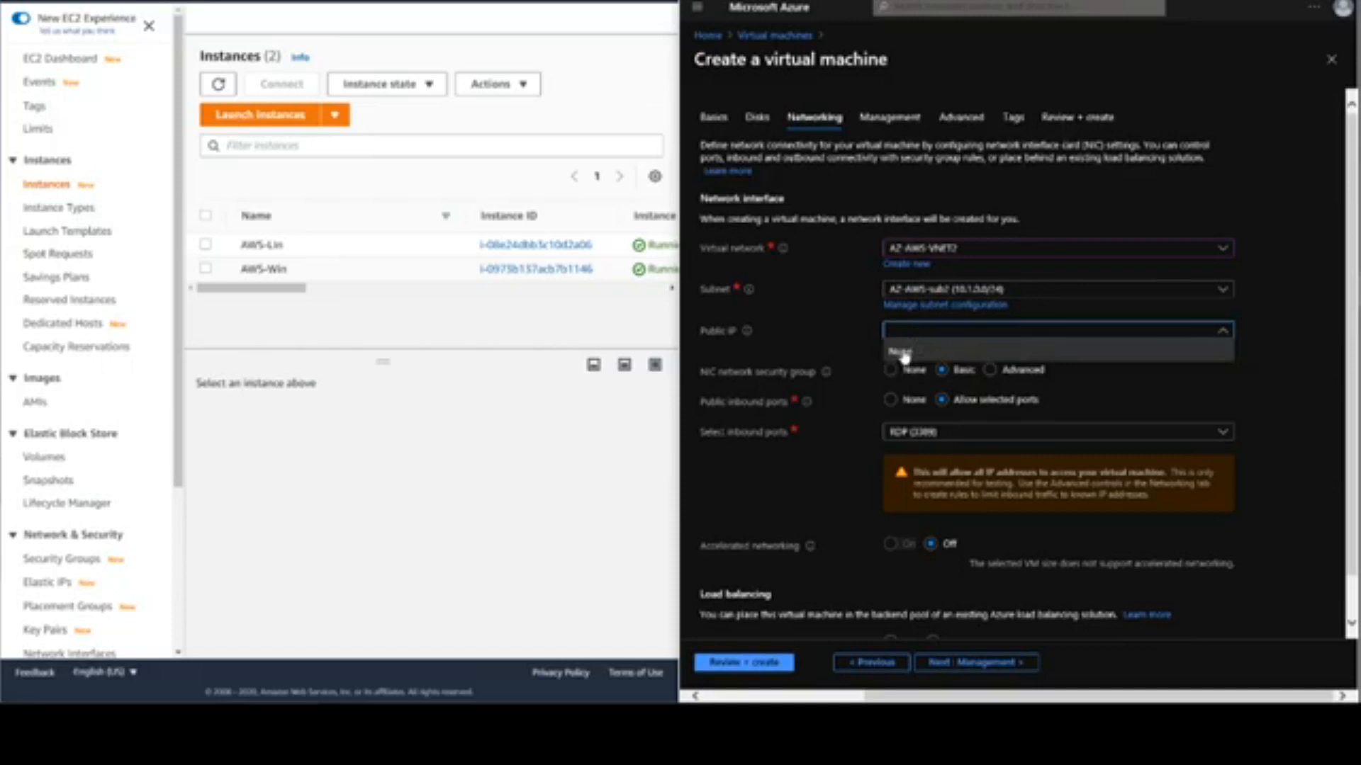
left_click(829, 340)
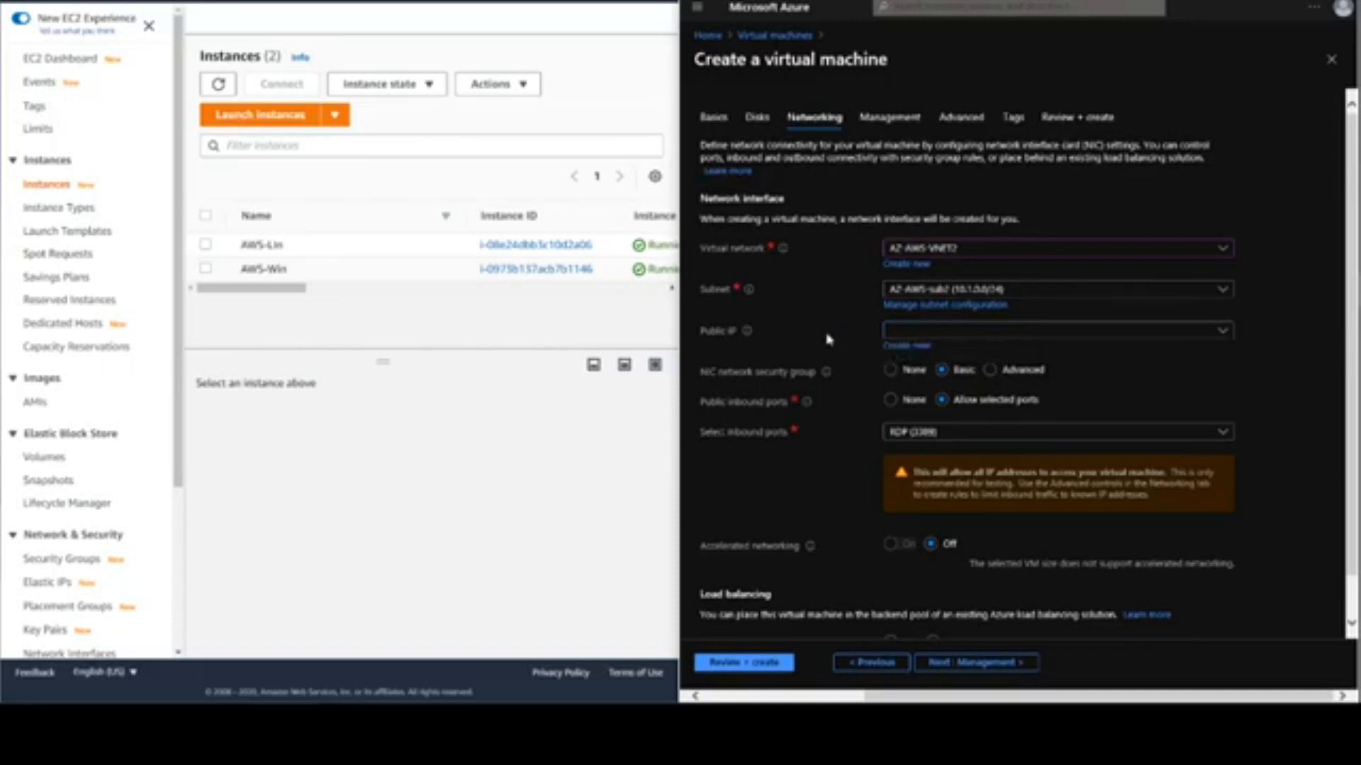
left_click(962, 313)
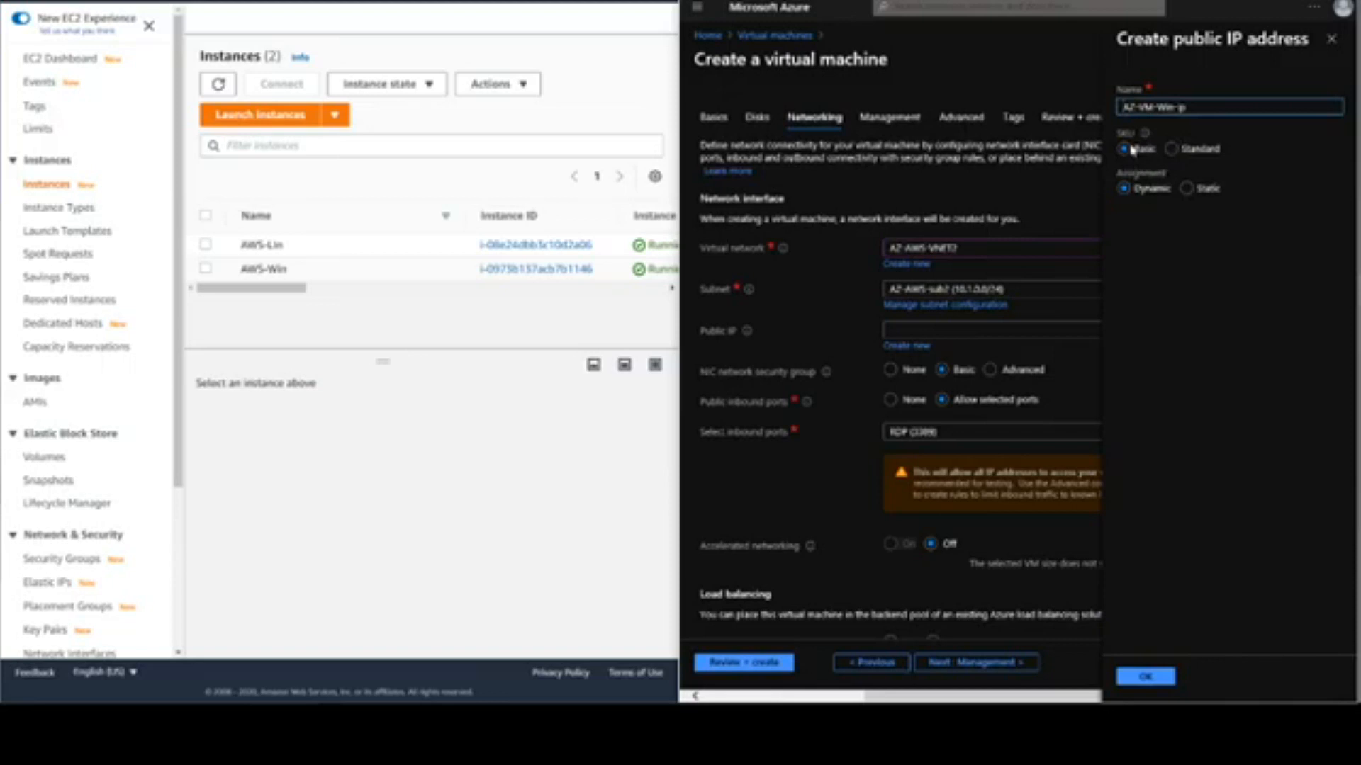
left_click(1145, 679)
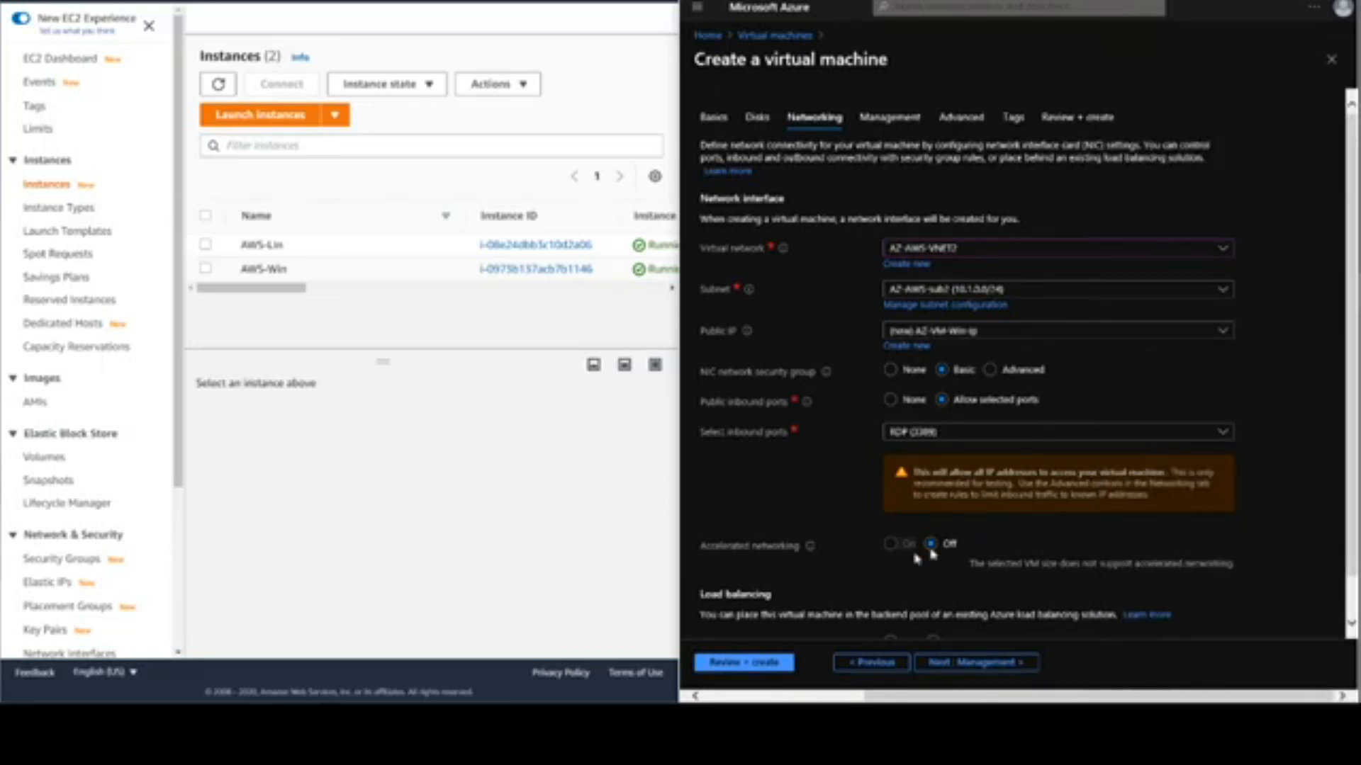
scroll(883, 564, "down", 1)
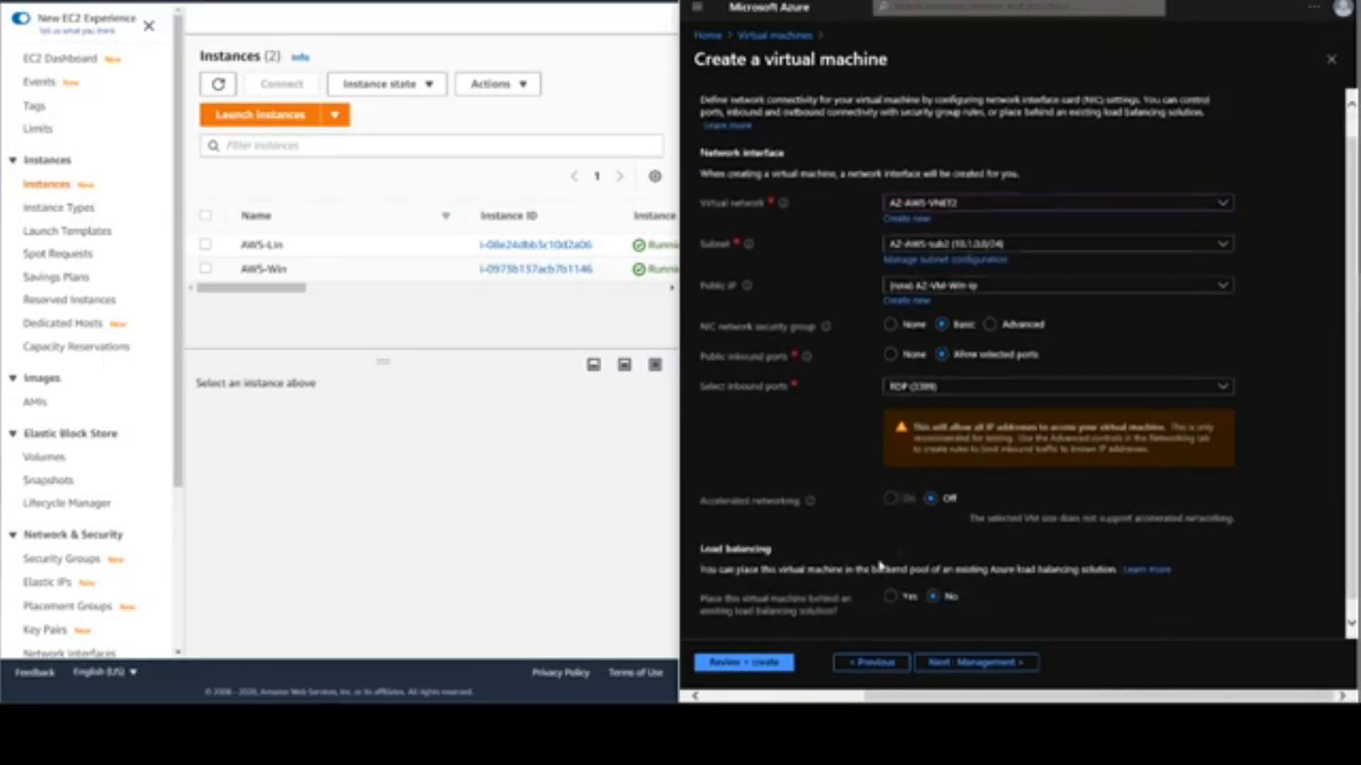
left_click(977, 663)
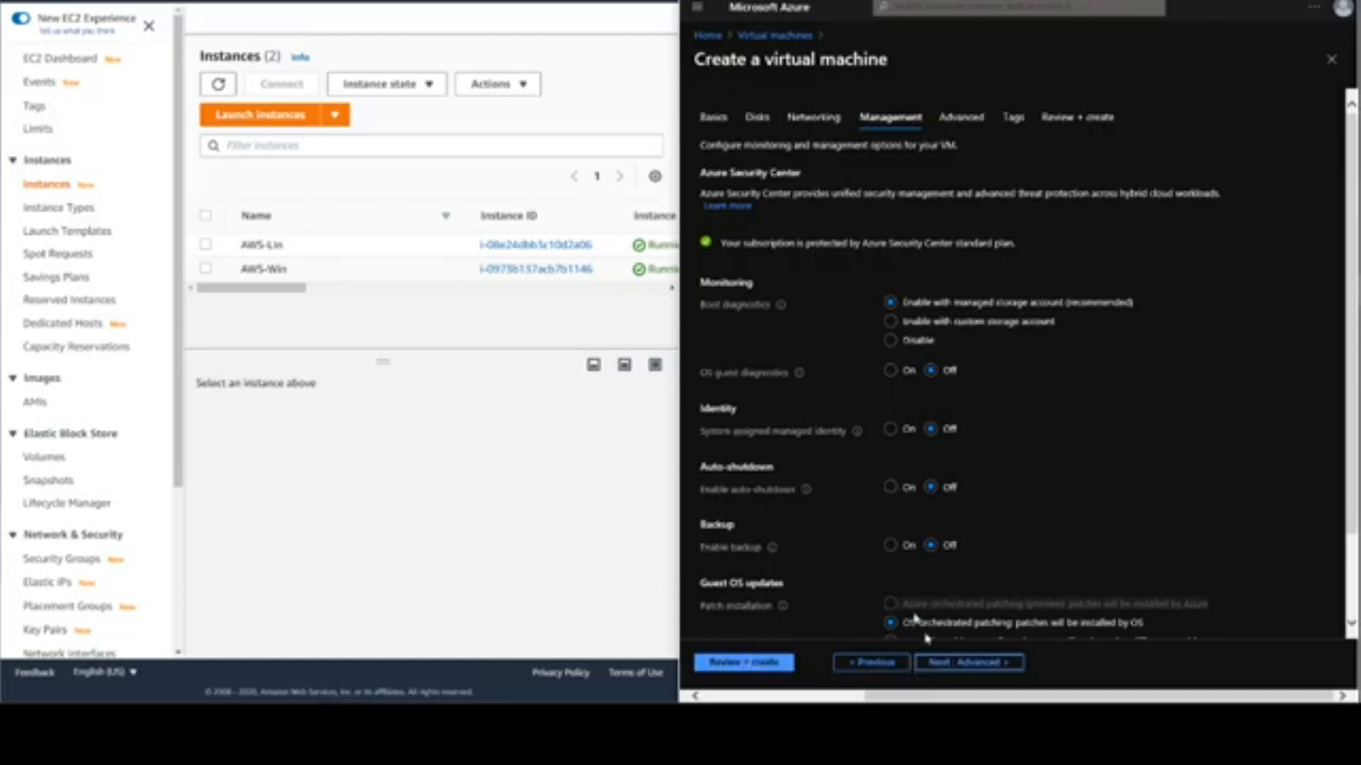
- Disable boot diagnostics, leave OS guest diagnostics off, and proceed to Review + create
left_click(890, 371)
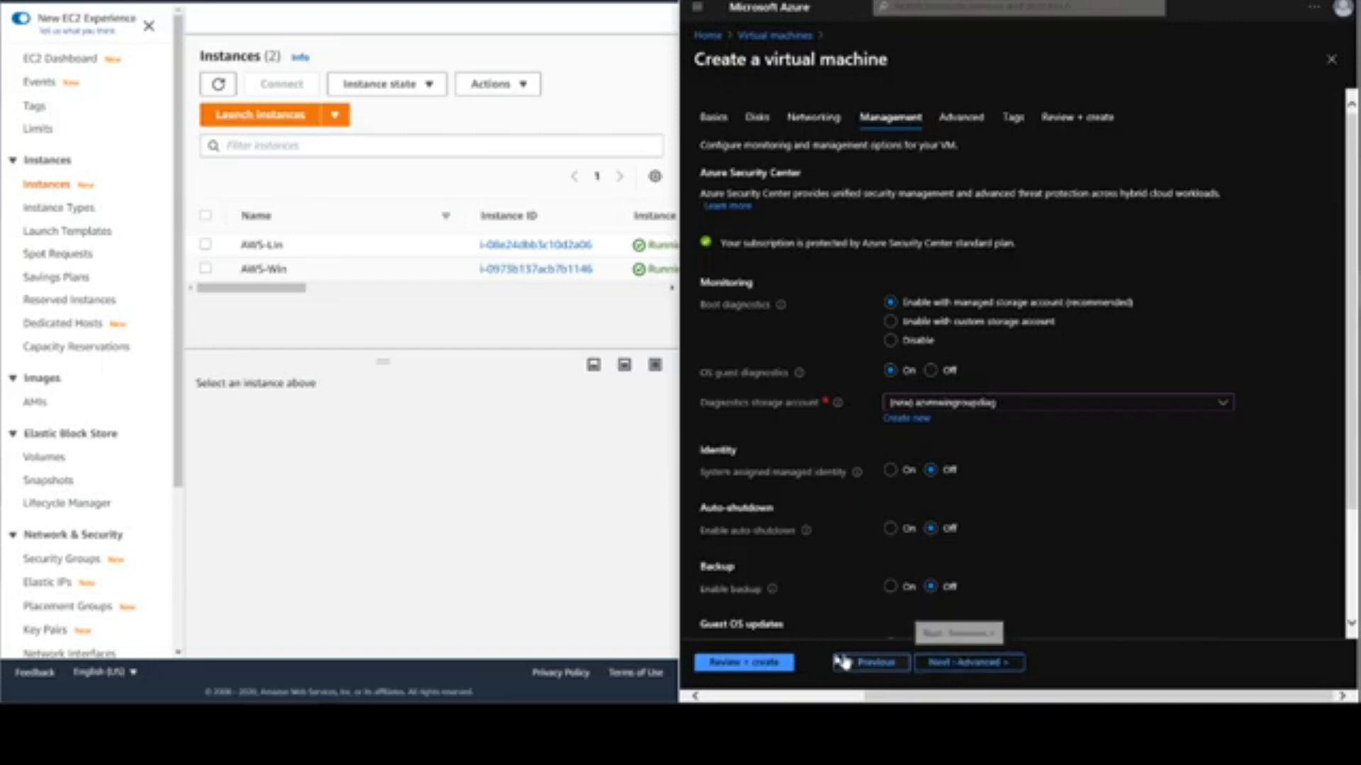
left_click(891, 340)
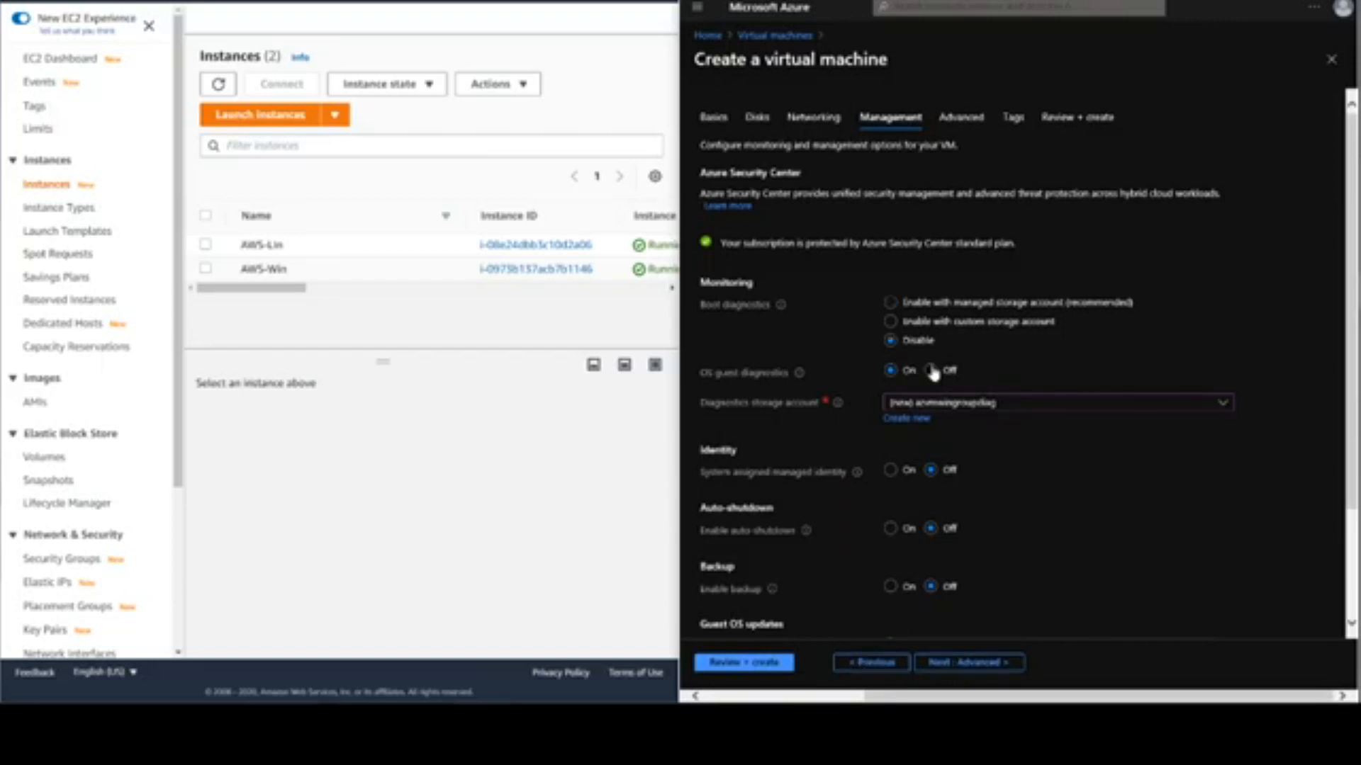
left_click(930, 370)
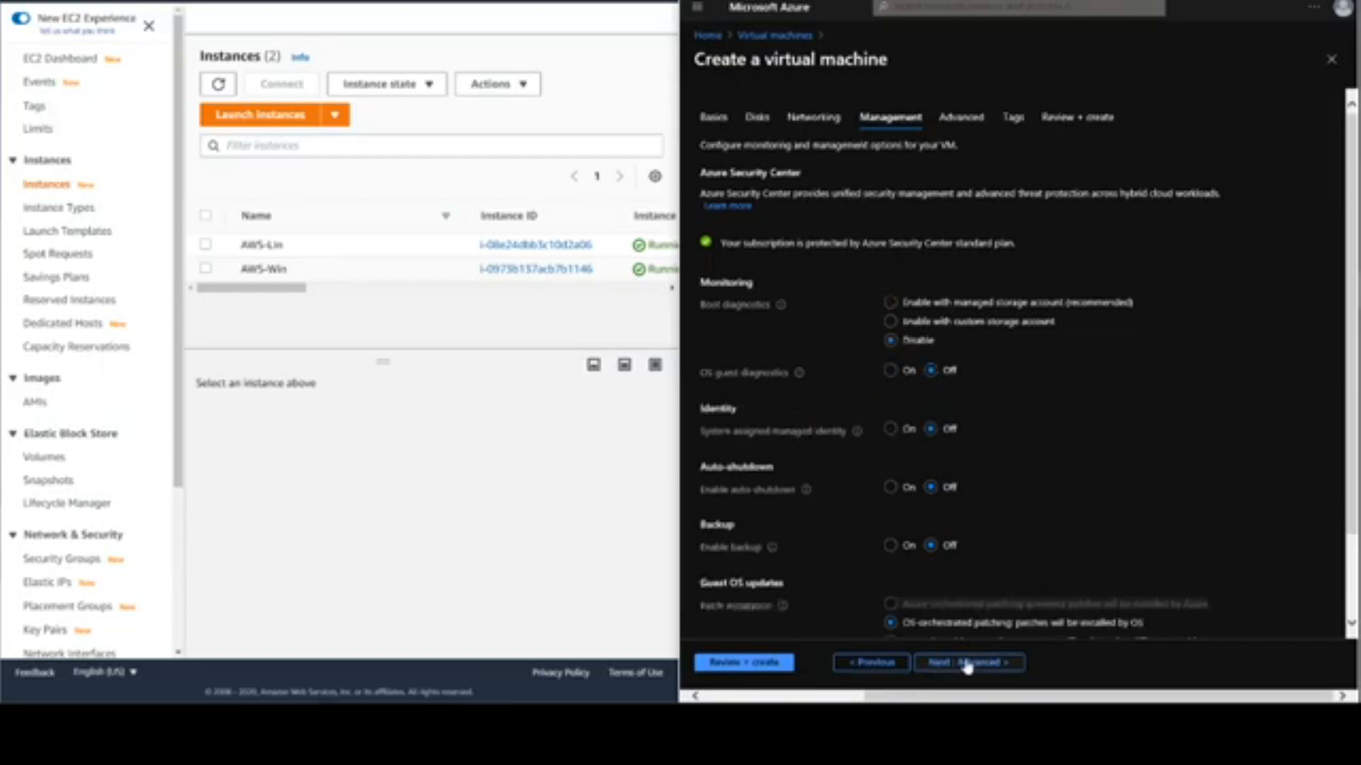
left_click(774, 669)
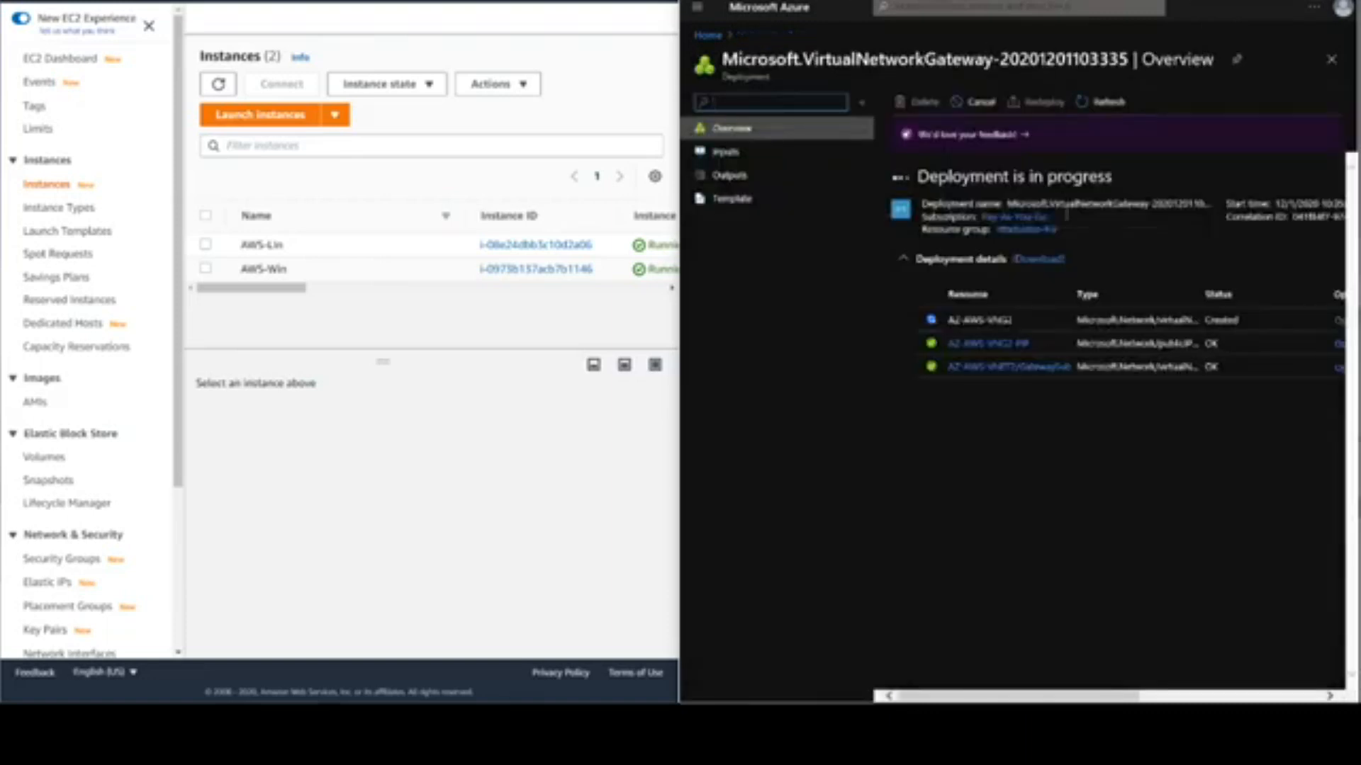
- Open AZ-AWS-VNG2-PIP in a new tab and create the AZ-VM-Win virtual machine
right_click(982, 348)
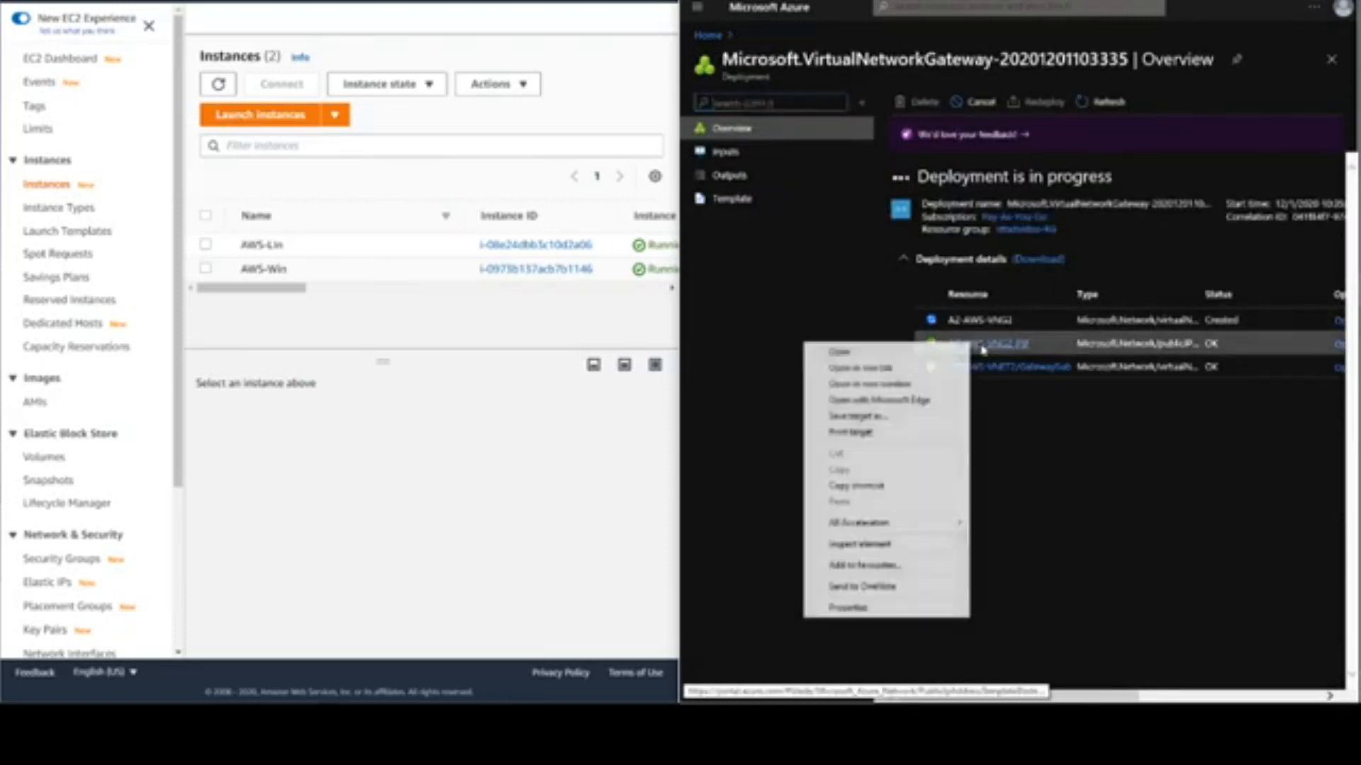
left_click(866, 369)
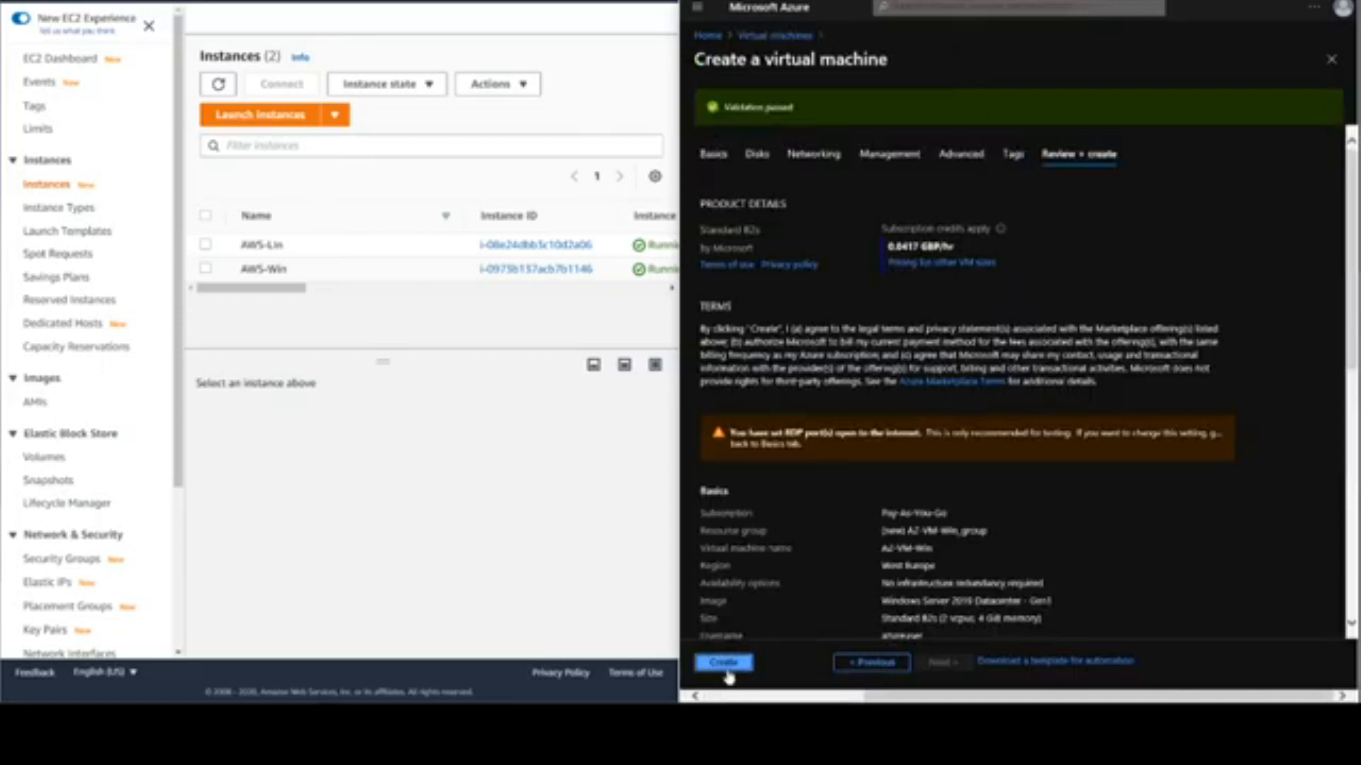
left_click(729, 669)
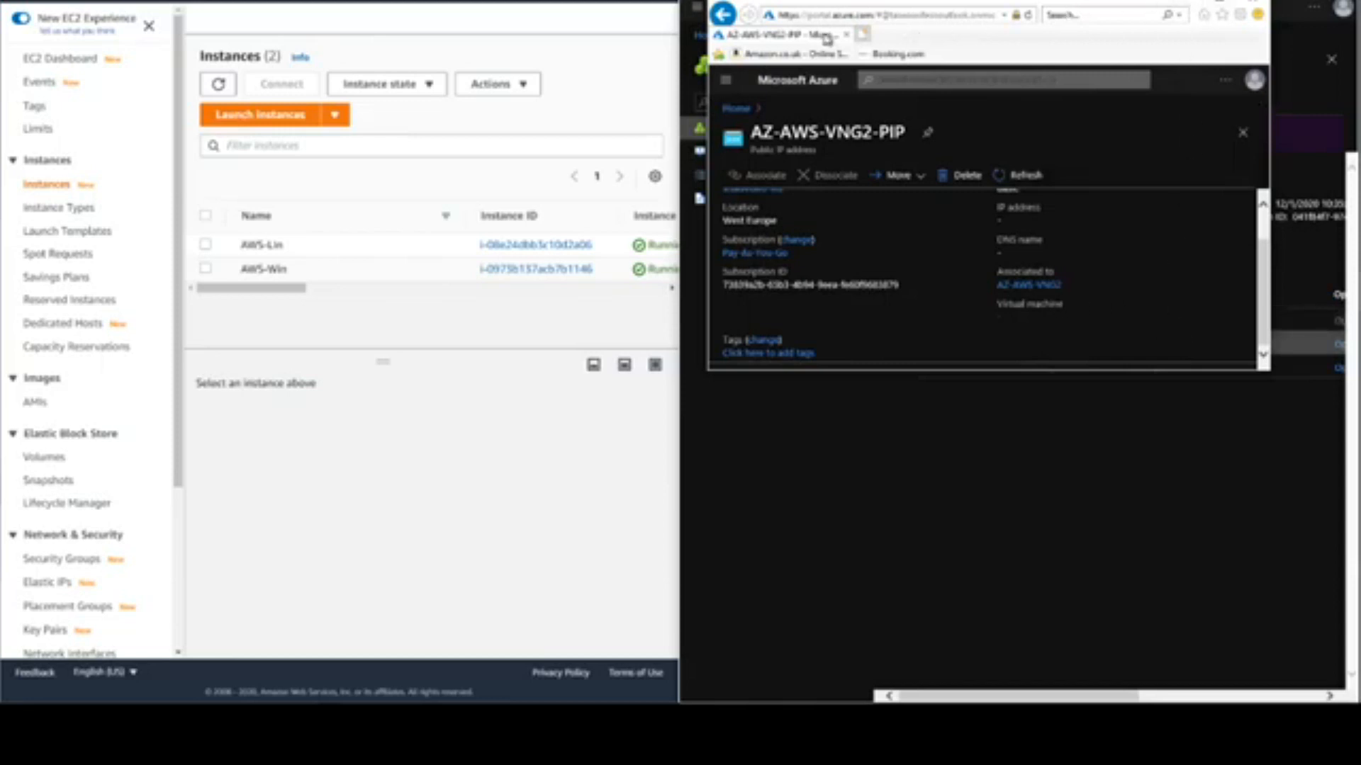
- Snap the public IP window to the right half and return to the completed gateway deployment
left_click_drag(1160, 1, 1359, 0)
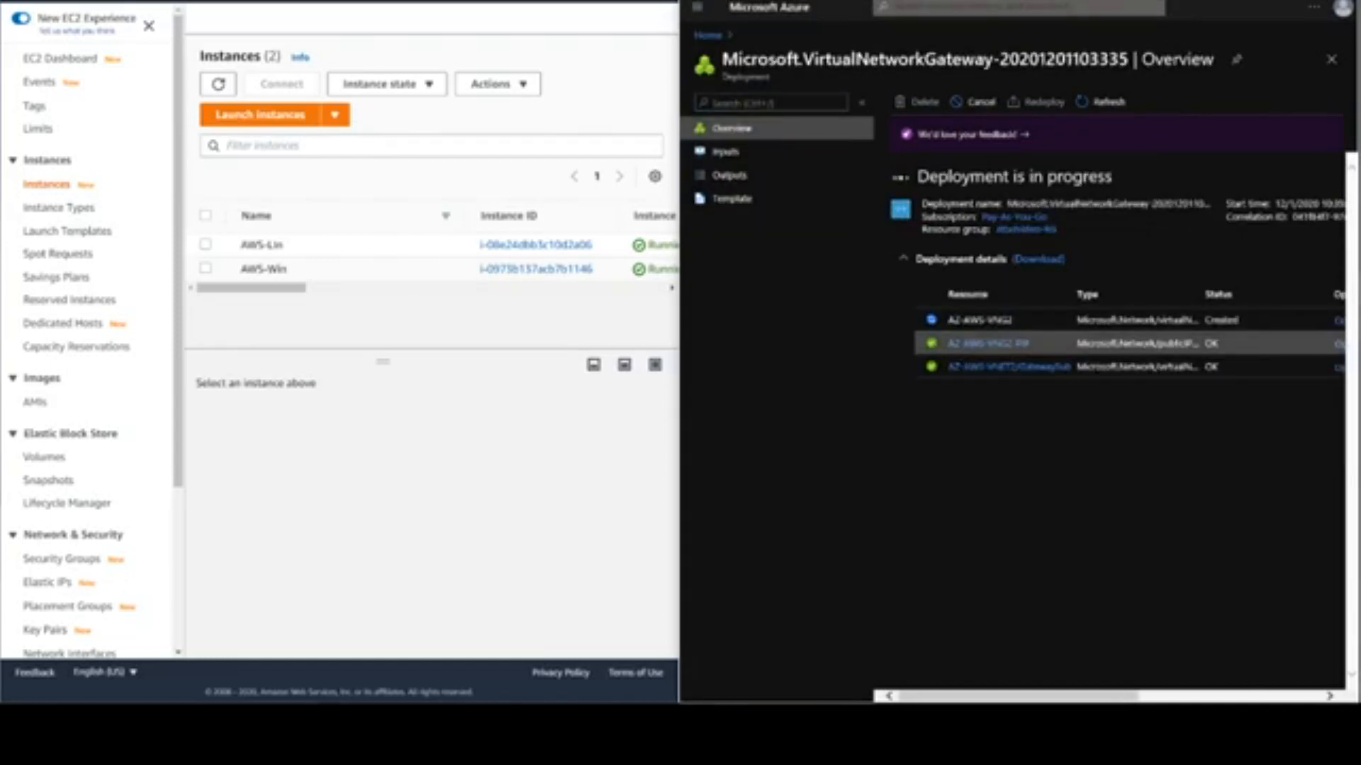
left_click(987, 344)
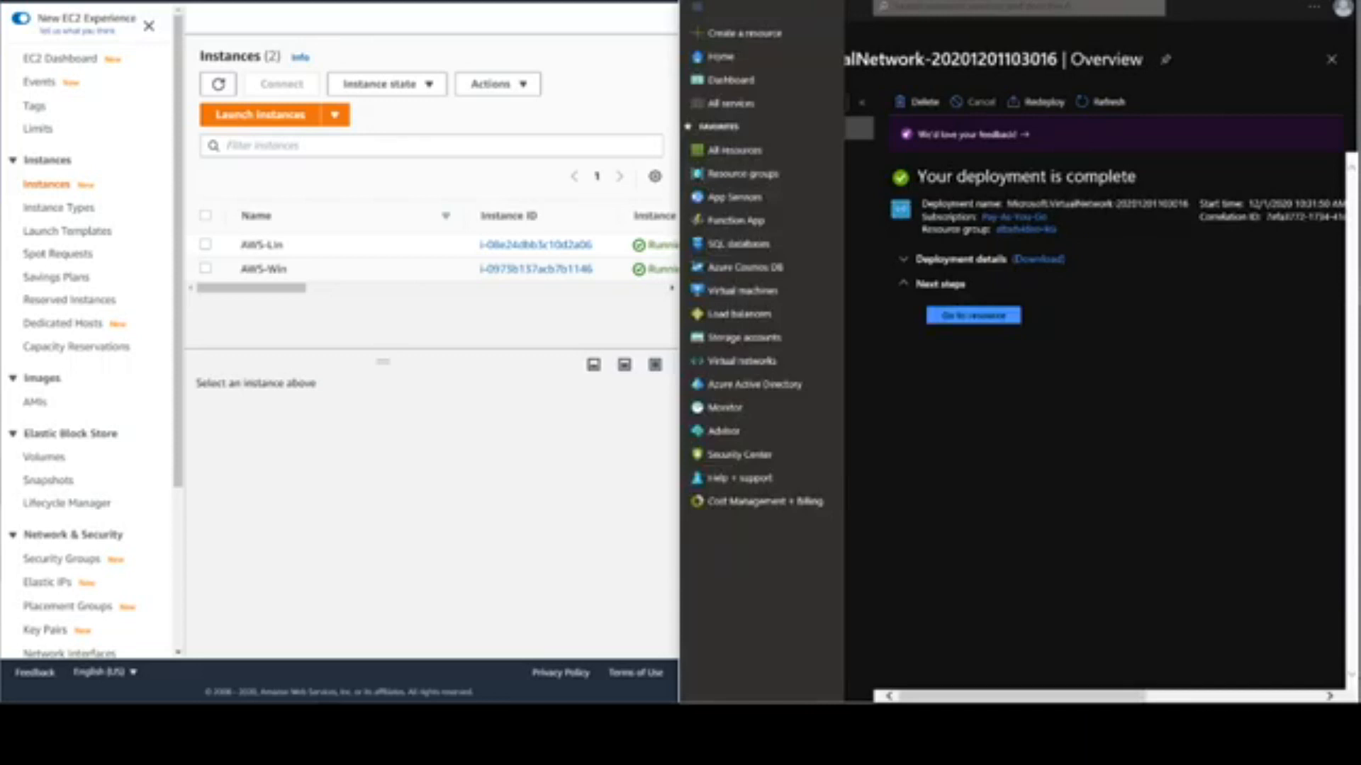
left_click(921, 445)
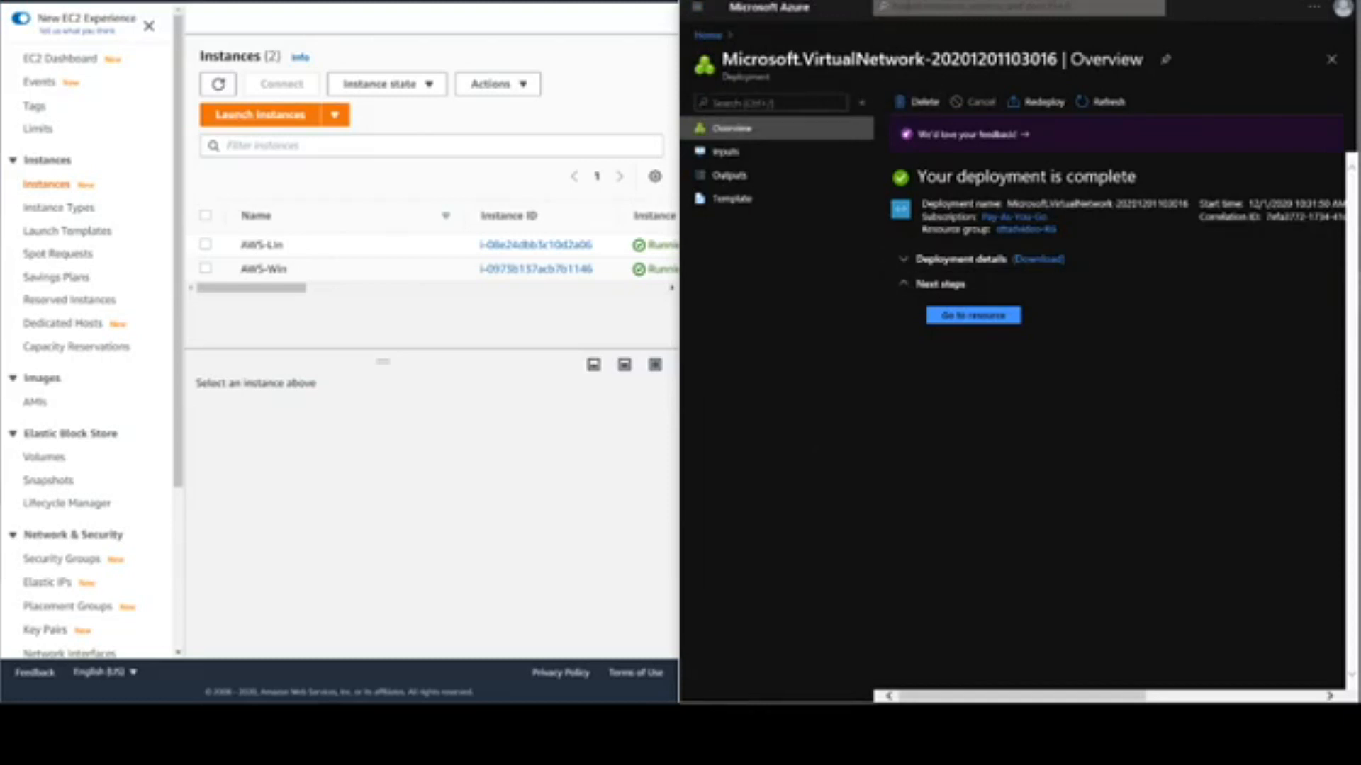
- Search 'network secu' to list Network security groups AZ-VM-Lin-nsg and AZ-VM-Win-nsg, then start a new one
left_click(992, 8)
type("network")
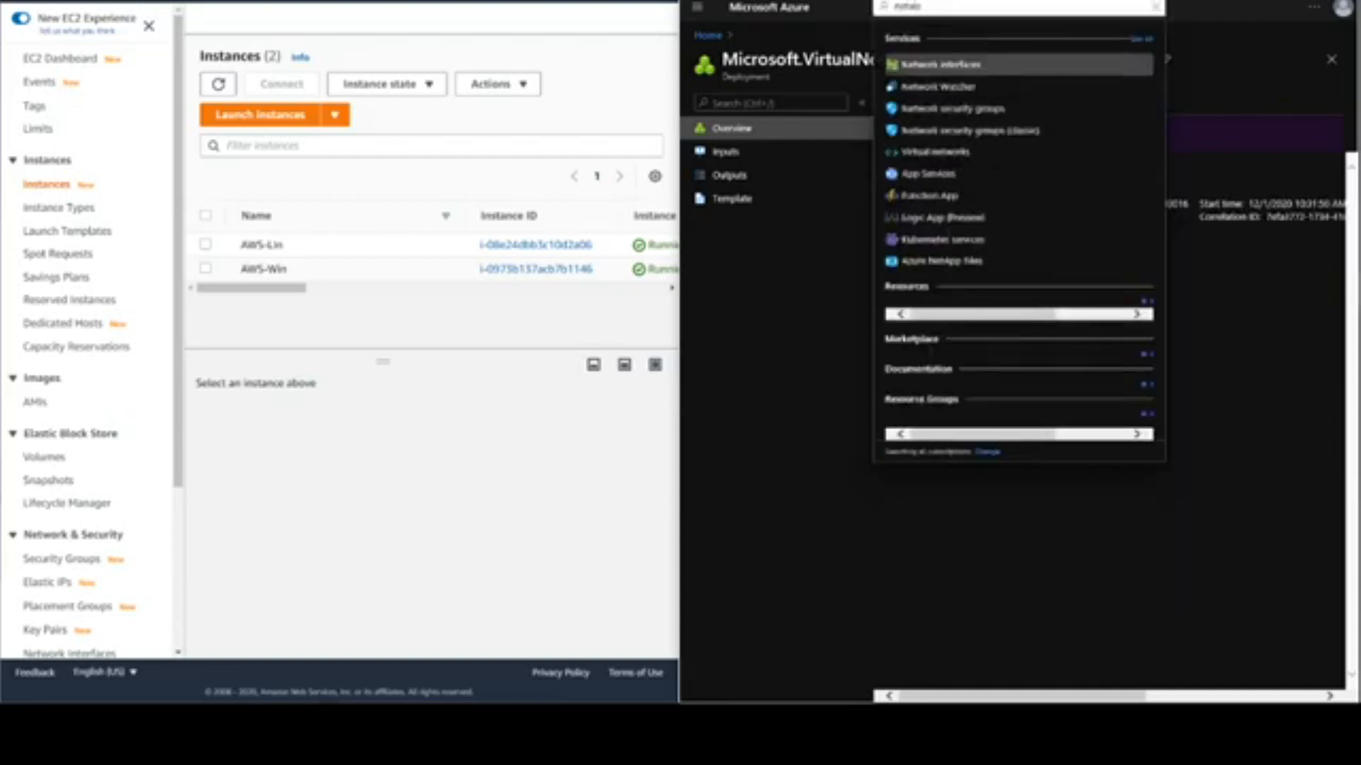
type(" in")
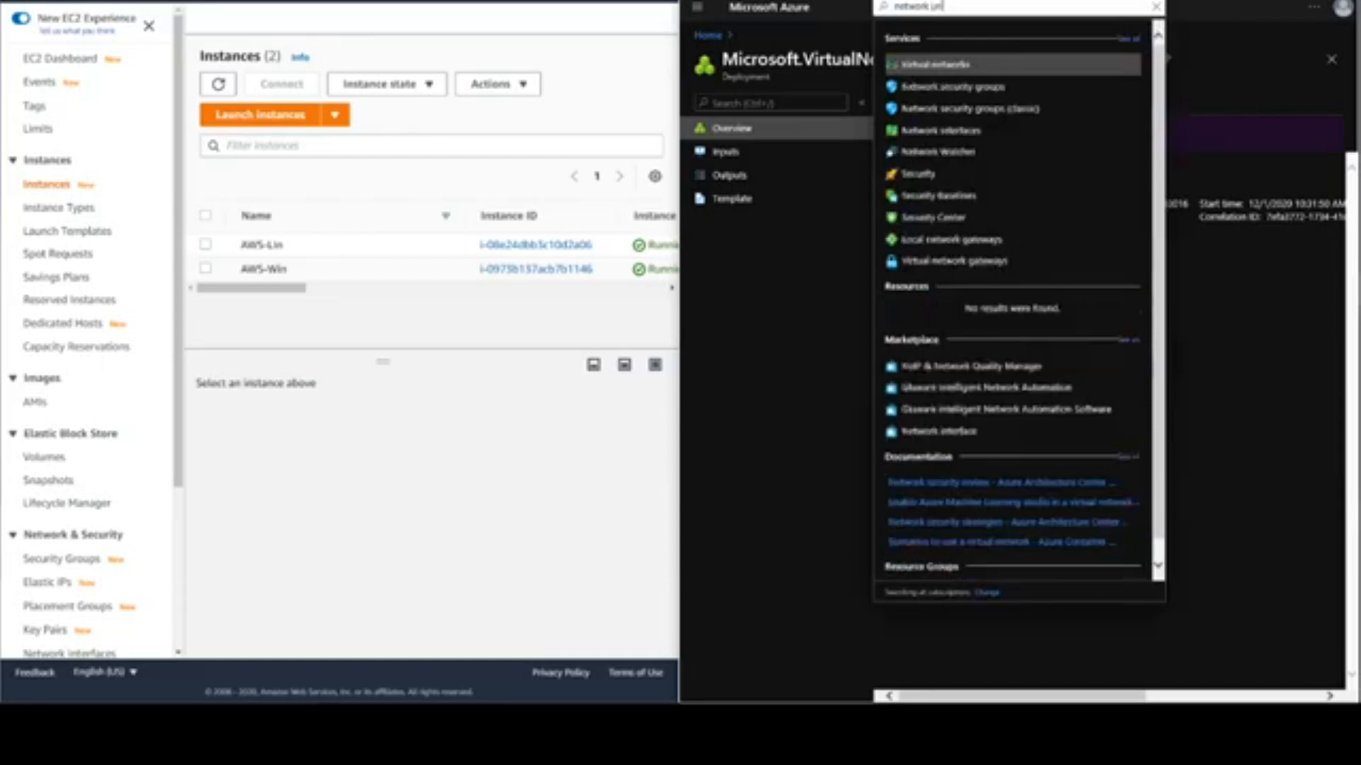
key("BackSpace")
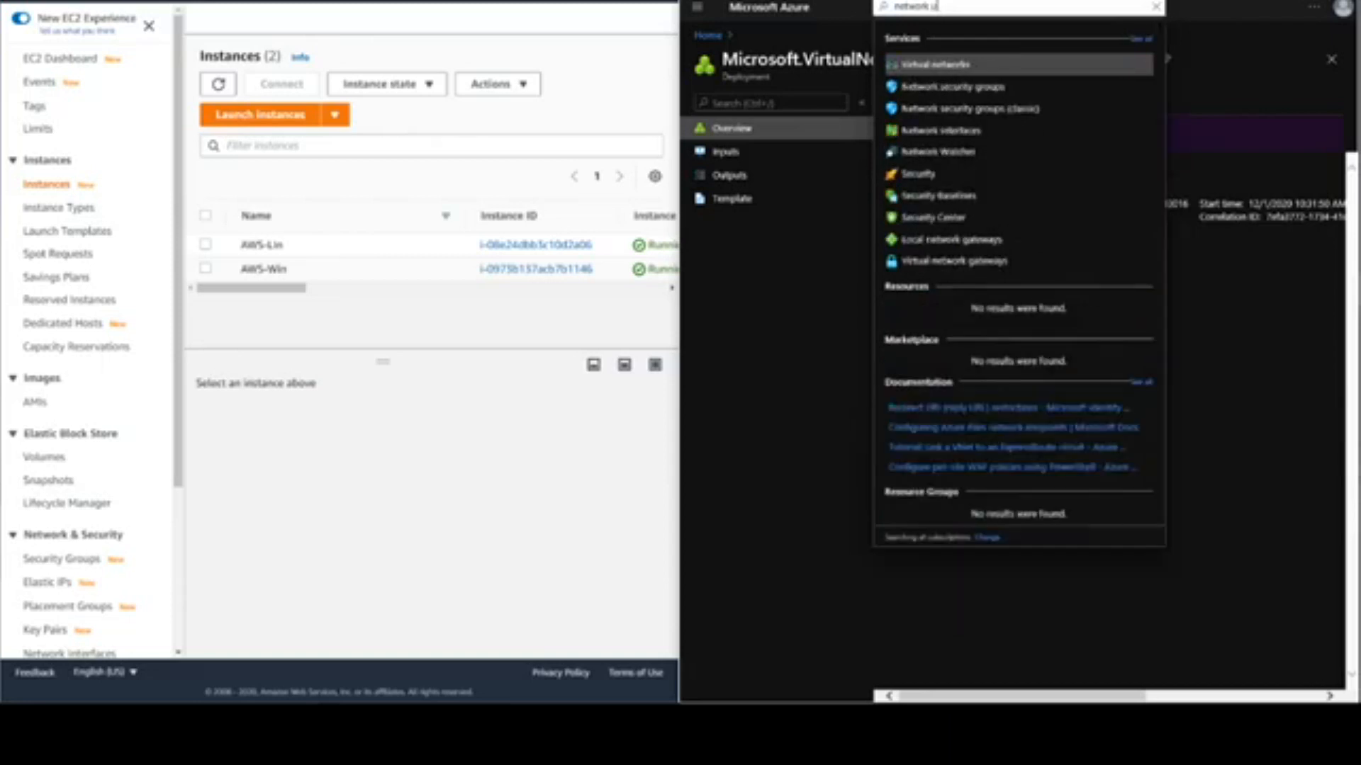
key("BackSpace")
type("sec")
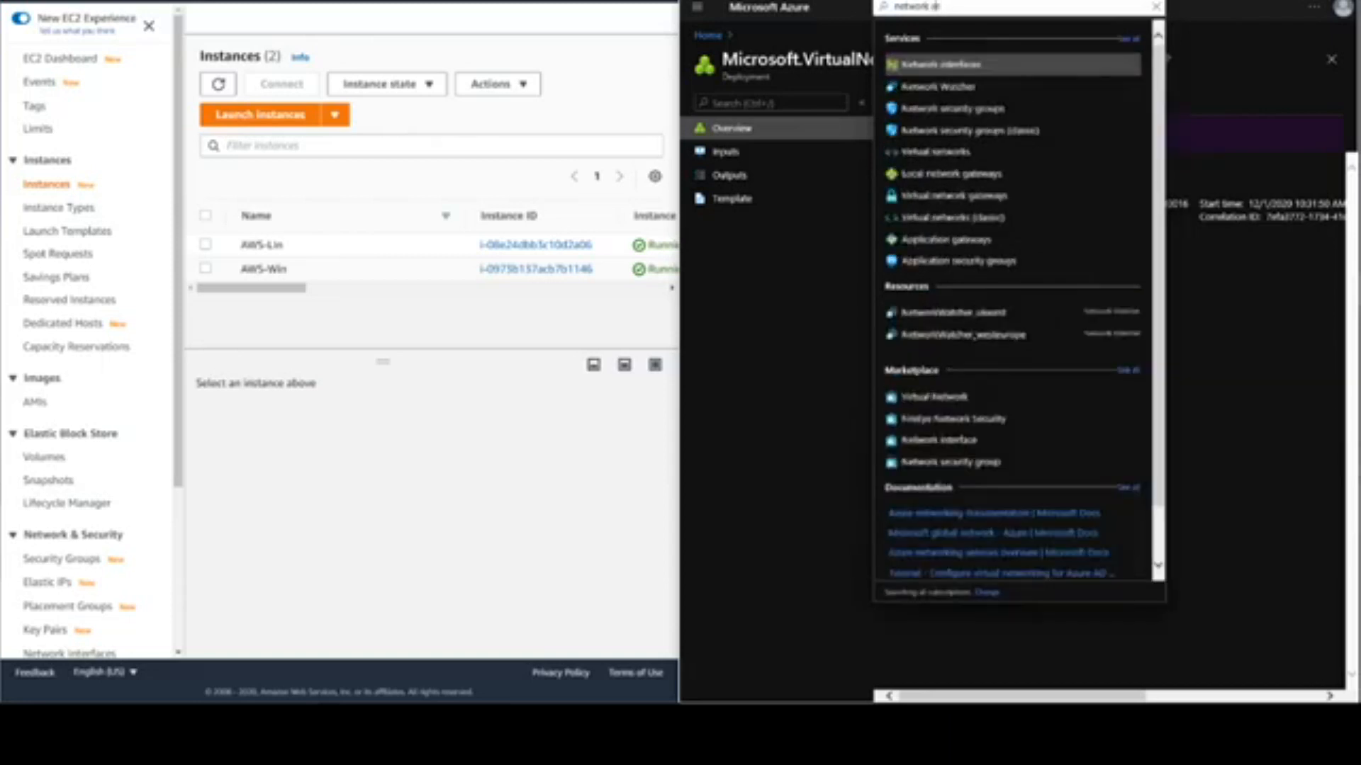
type("u")
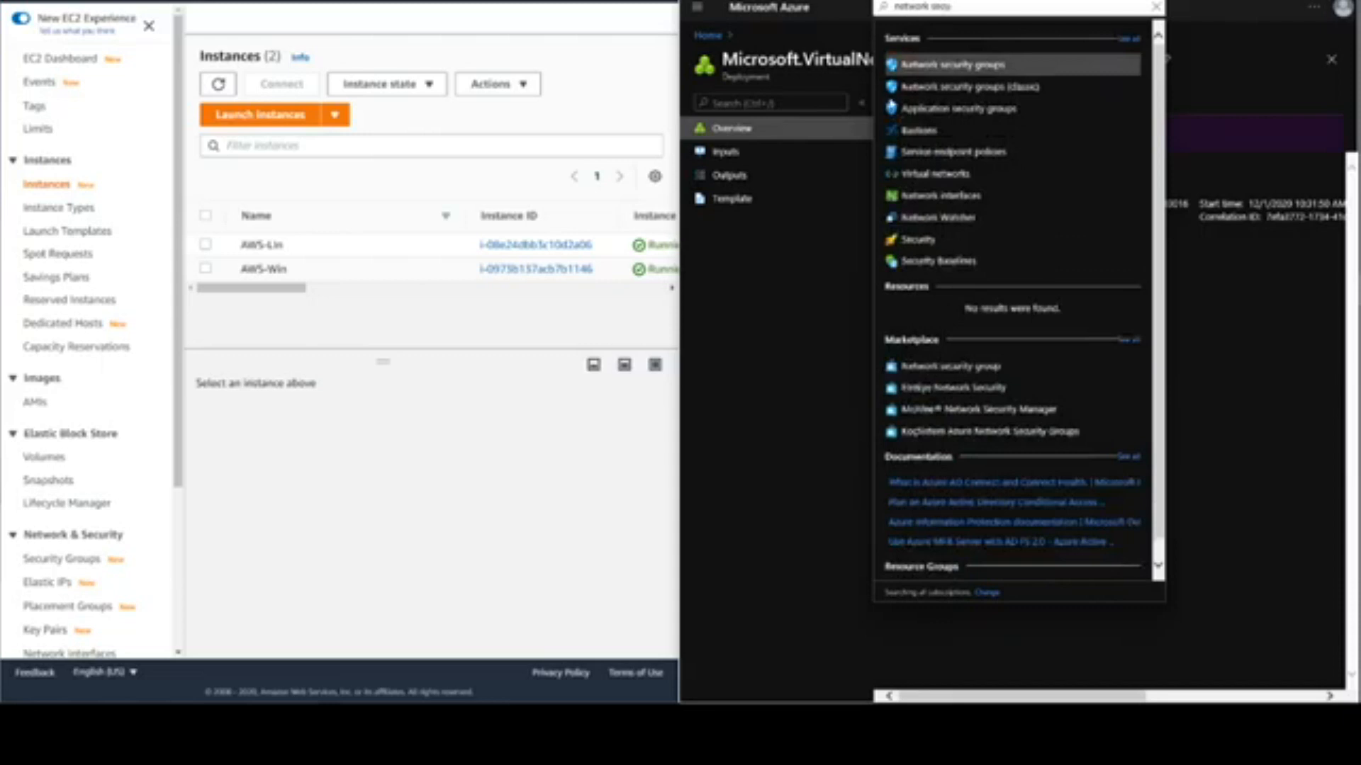
left_click(960, 66)
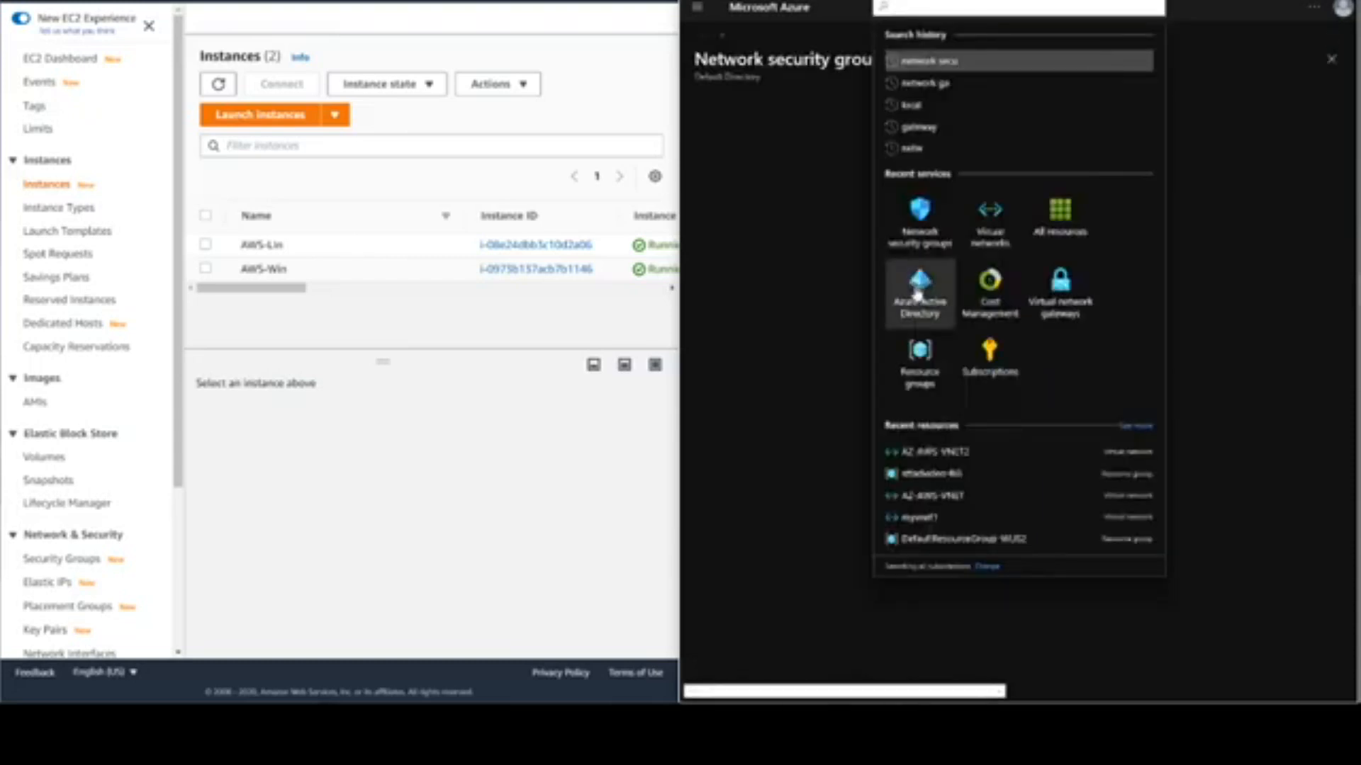
left_click(784, 241)
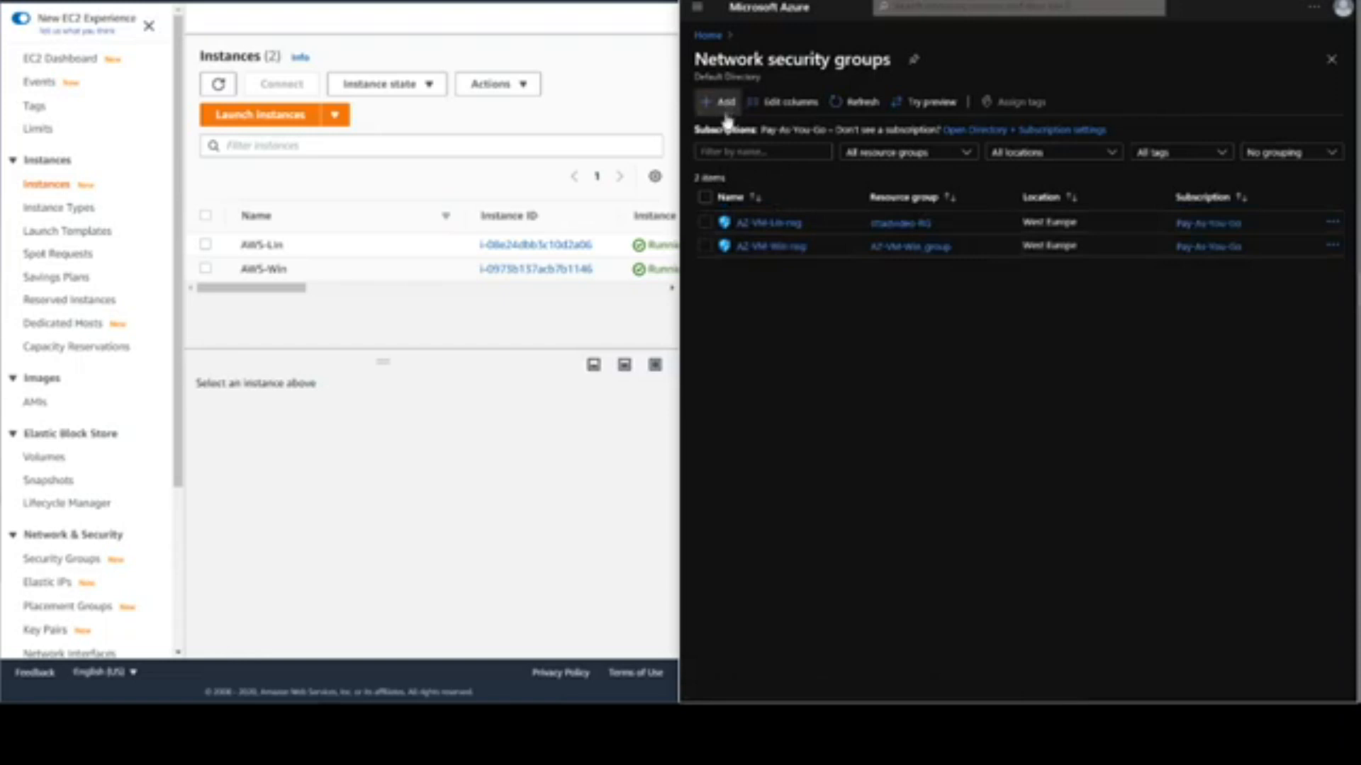
left_click(824, 224)
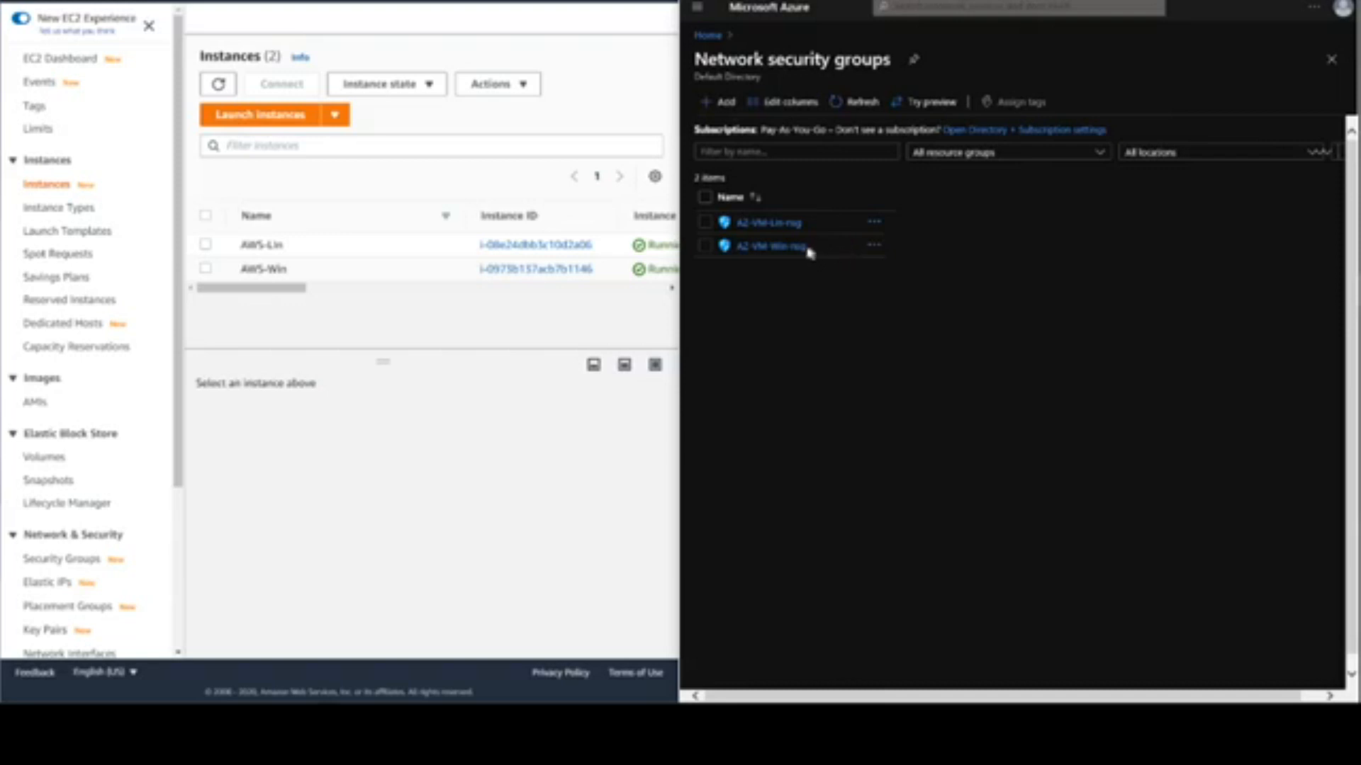
- Review the AWS-Lin instance's security details and open its security group in a new tab
left_click(204, 245)
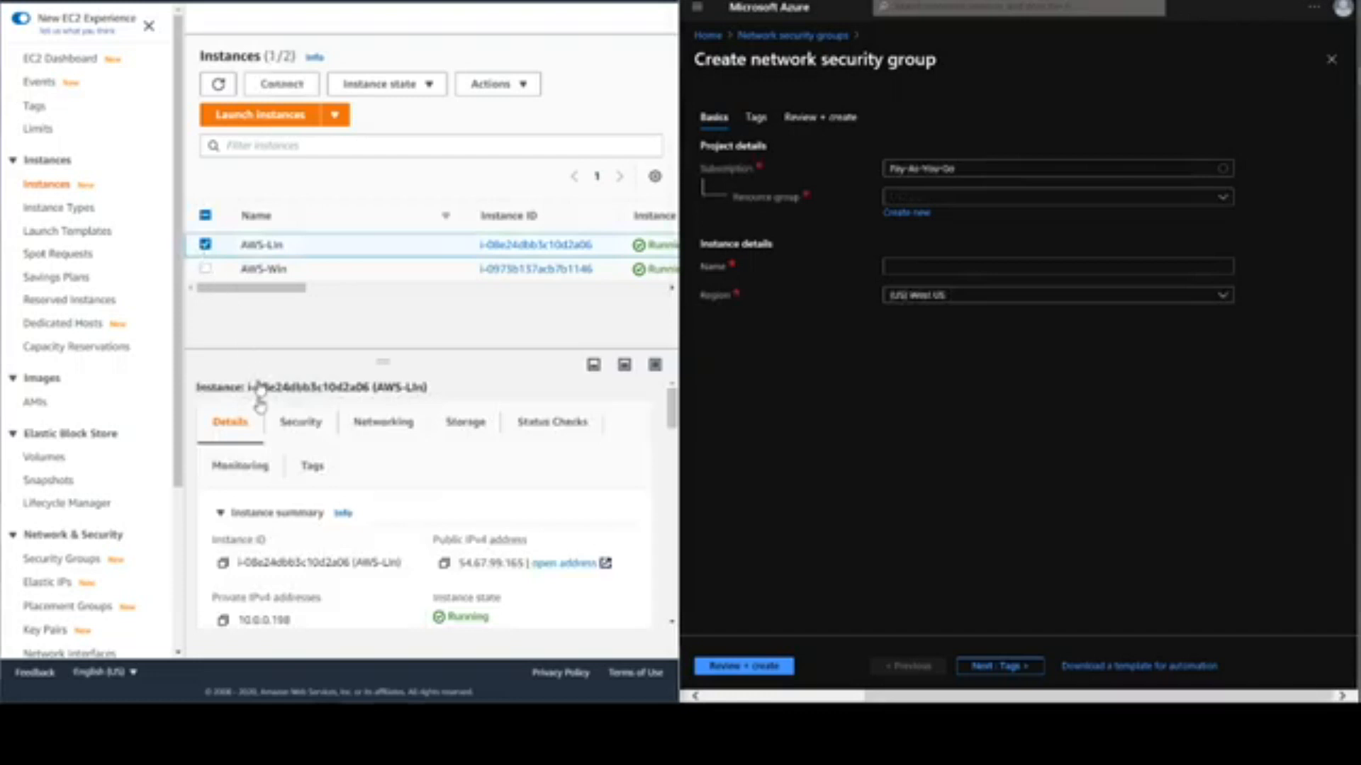
scroll(279, 567, "down", 3)
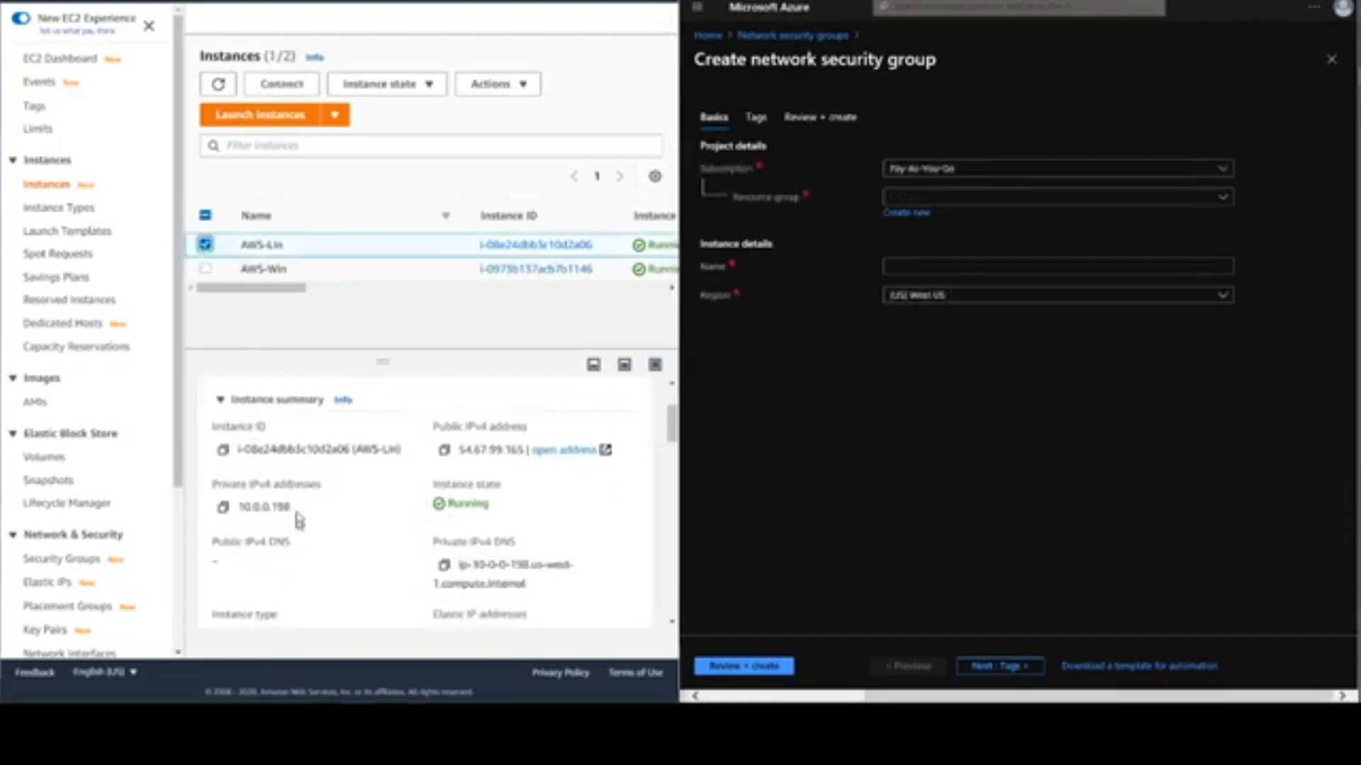
scroll(291, 450, "up", 3)
left_click(312, 424)
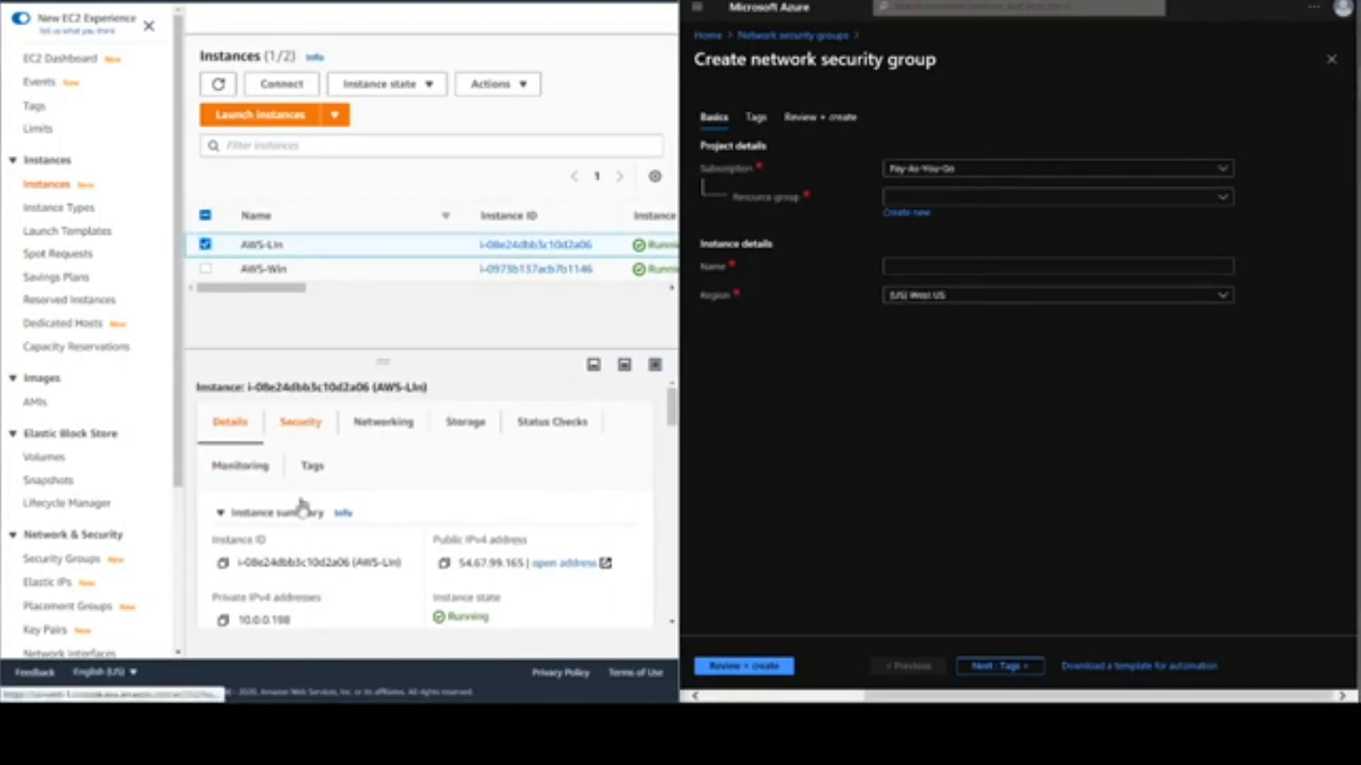
scroll(301, 575, "down", 4)
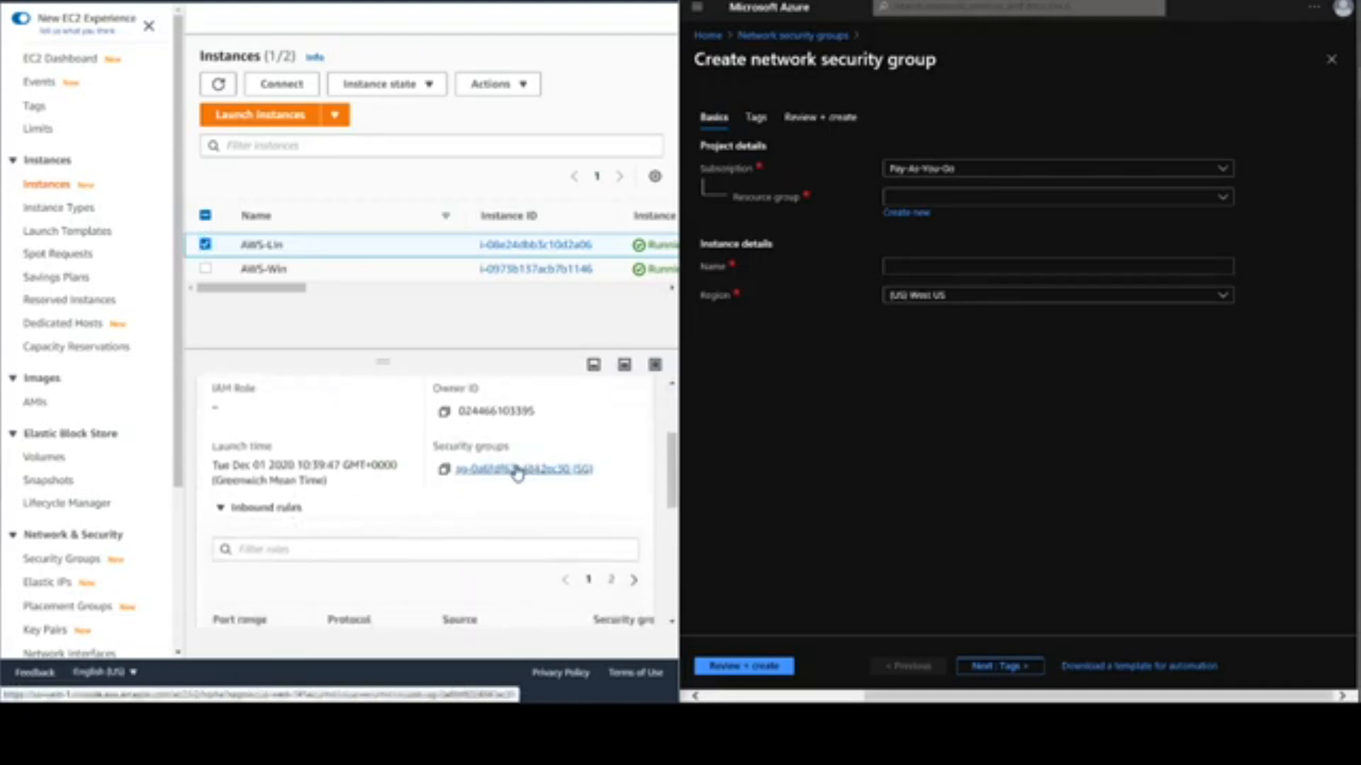
right_click(530, 467)
left_click(567, 477)
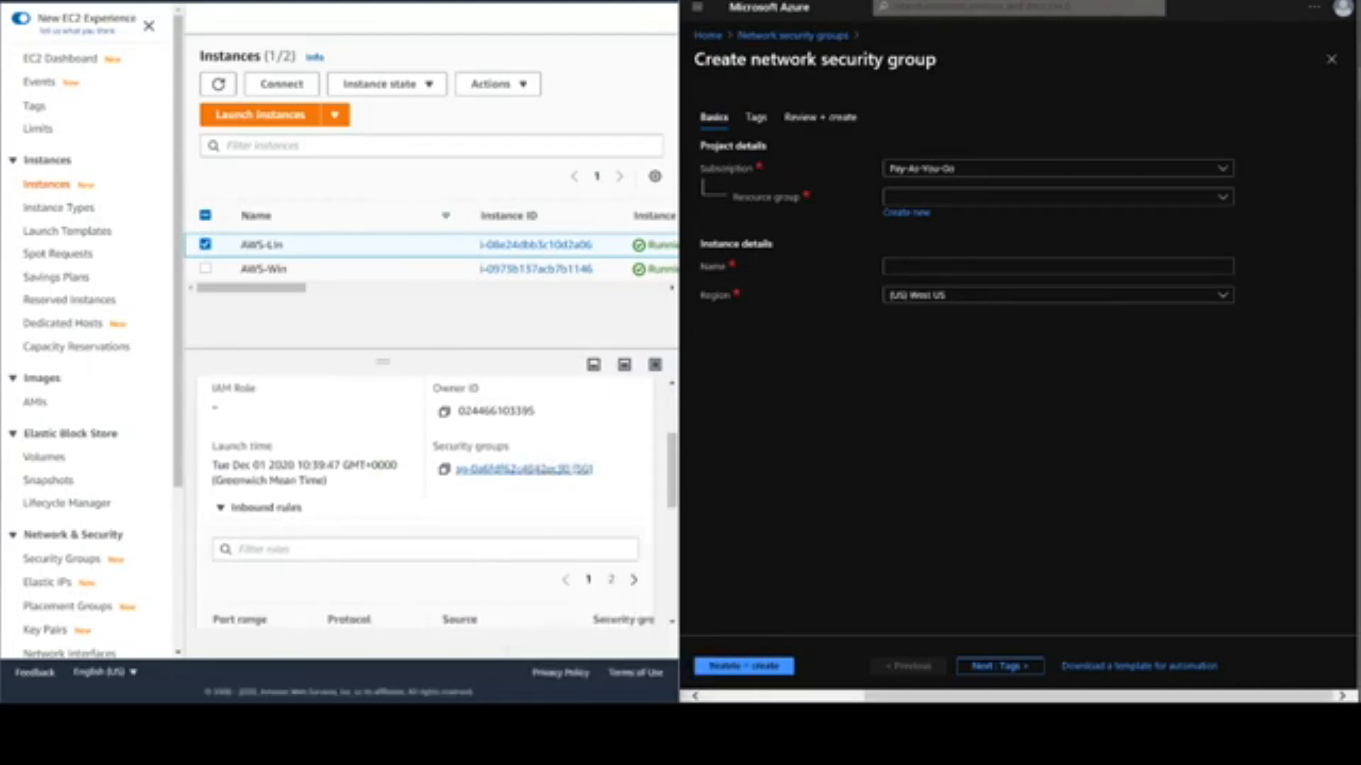
left_click(425, 2)
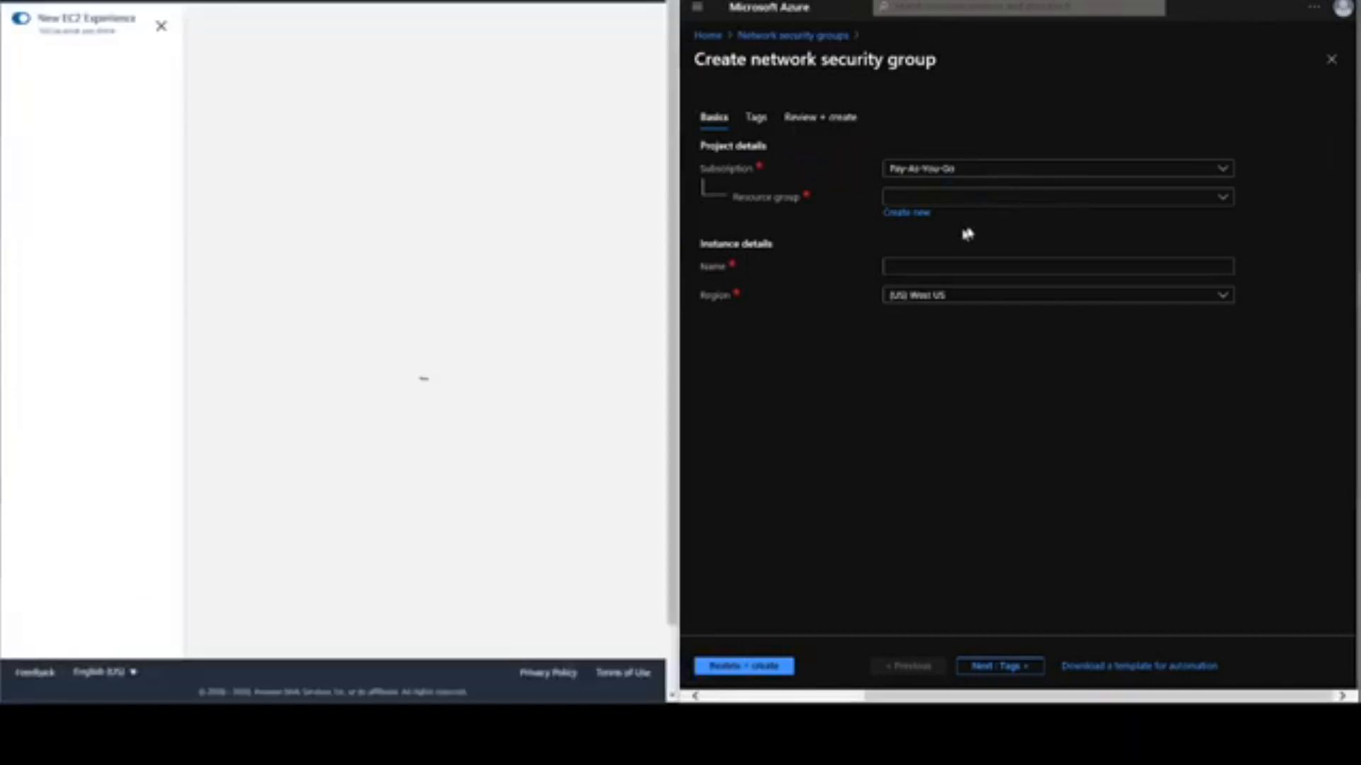
- Pick the last listed resource group, name the group AZ-AWS-NSG, and advance past empty tags to review
left_click(1006, 197)
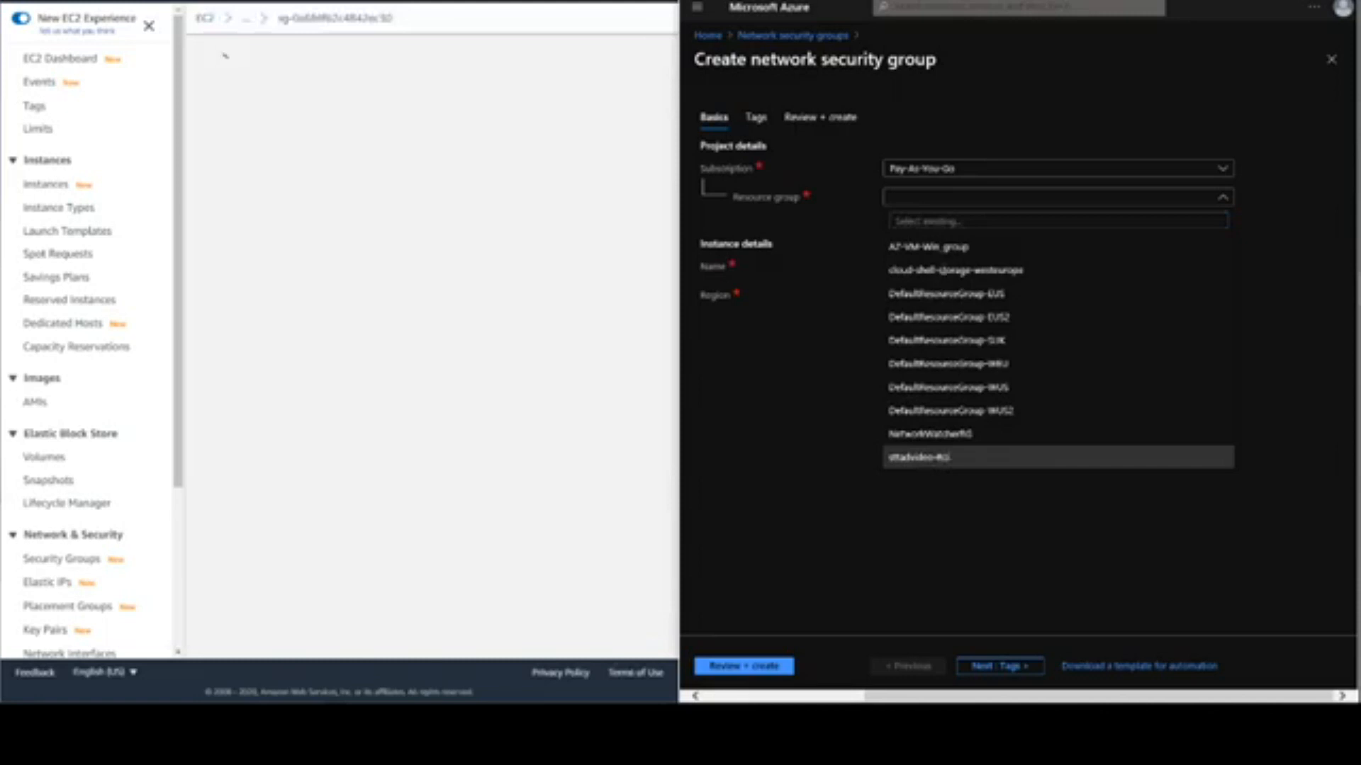
left_click(948, 456)
left_click(931, 265)
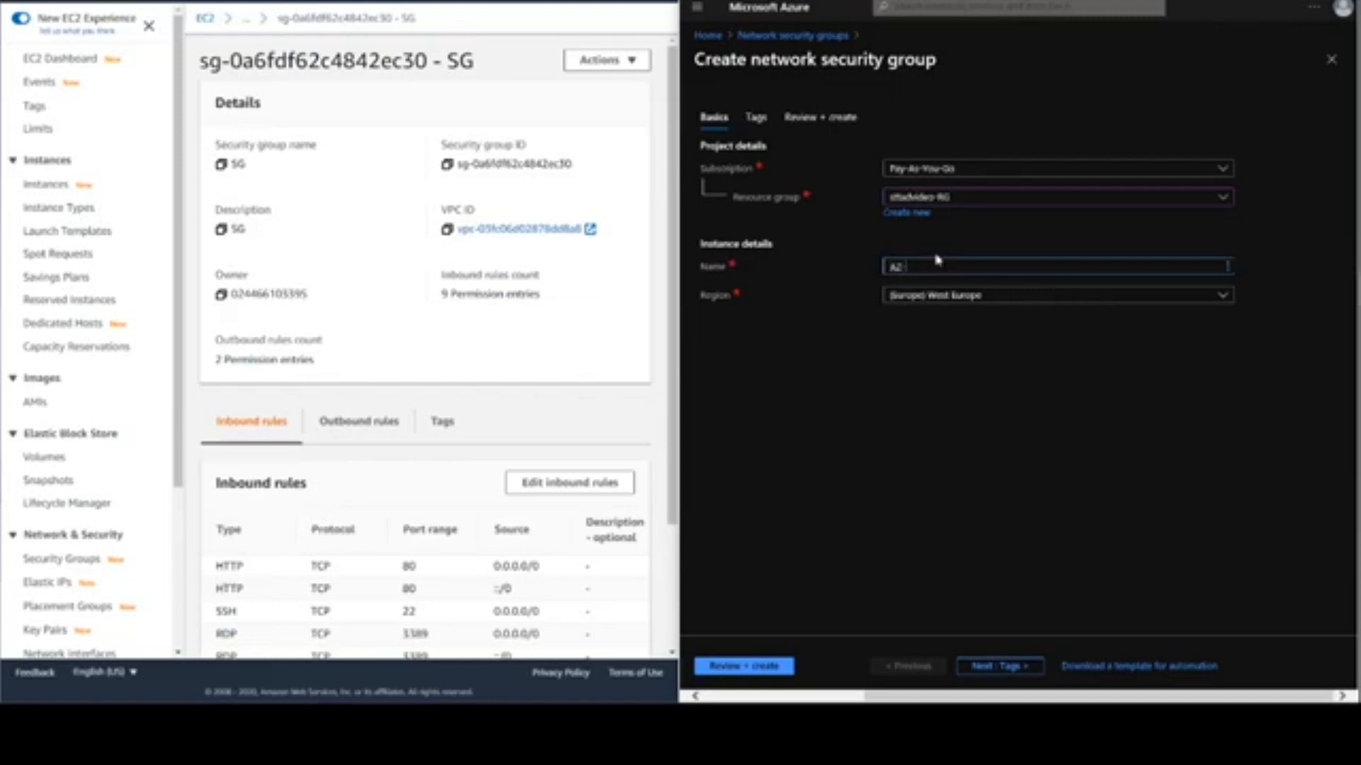
type("-AWS-NSG")
left_click(1006, 670)
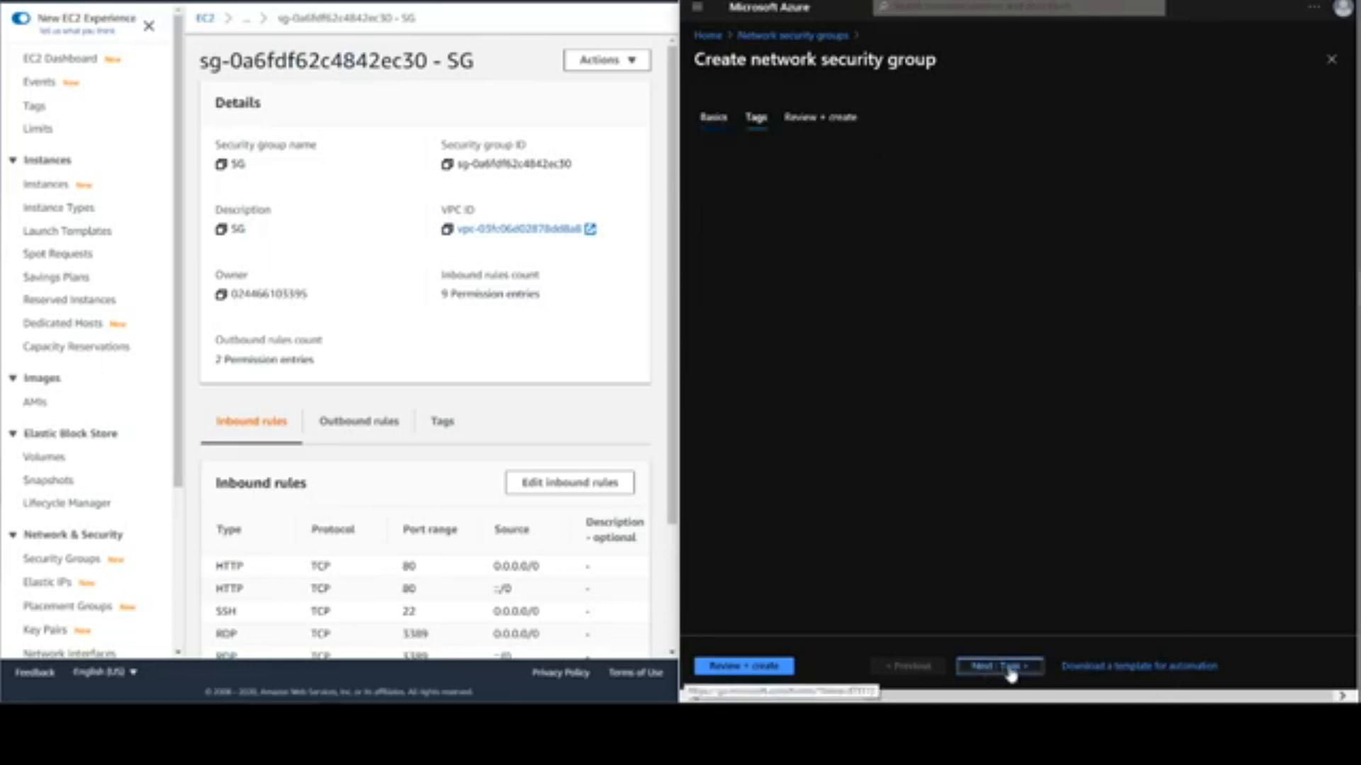
scroll(366, 567, "down", 2)
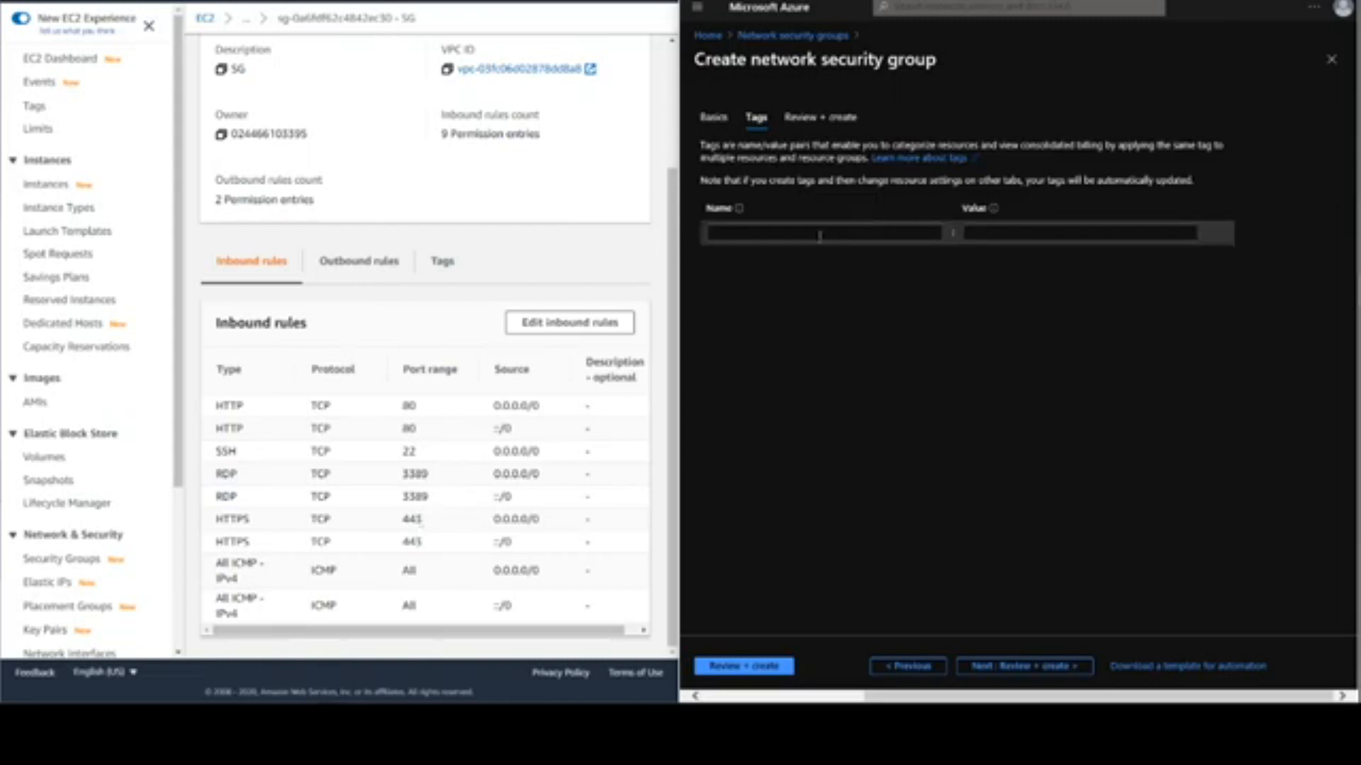
left_click(1009, 673)
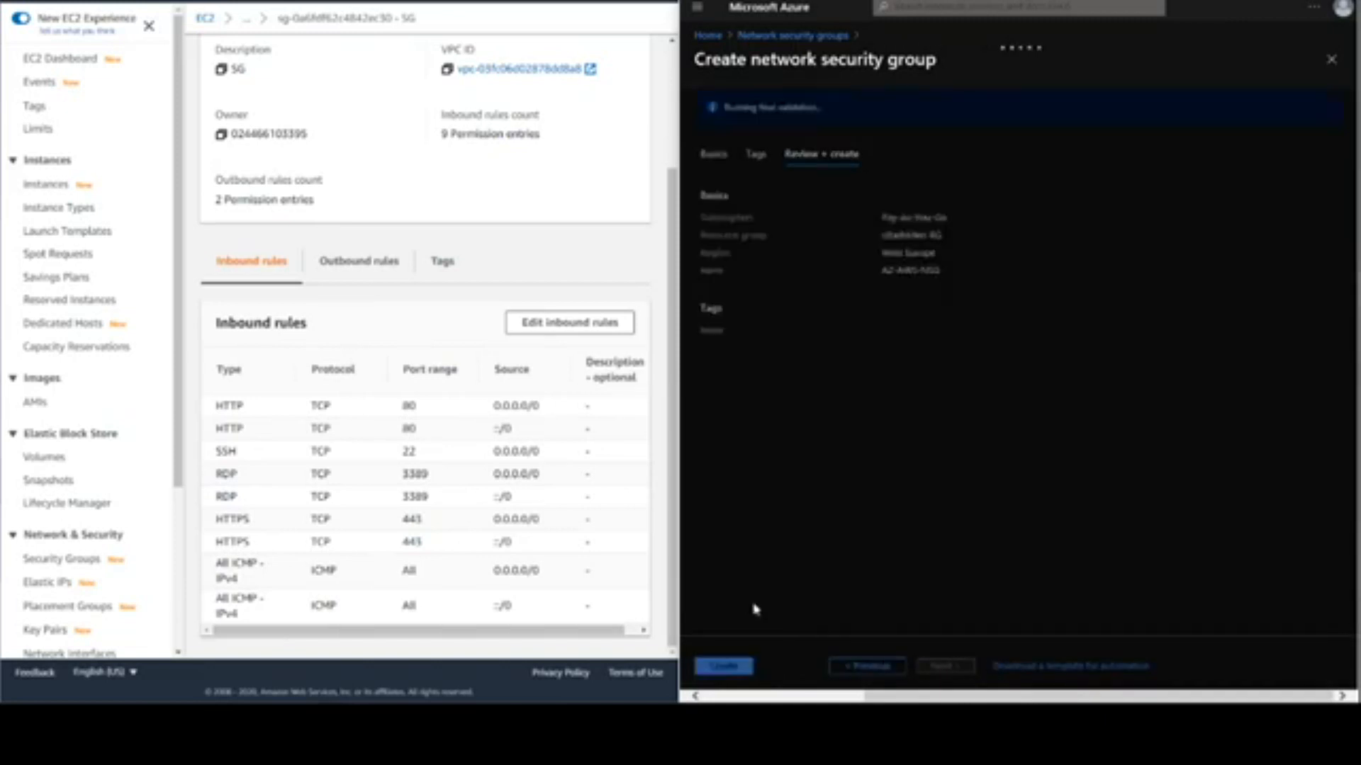
- Create AZ-AWS-NSG, snap its deployment window right, then open its inbound security rules
left_click(735, 667)
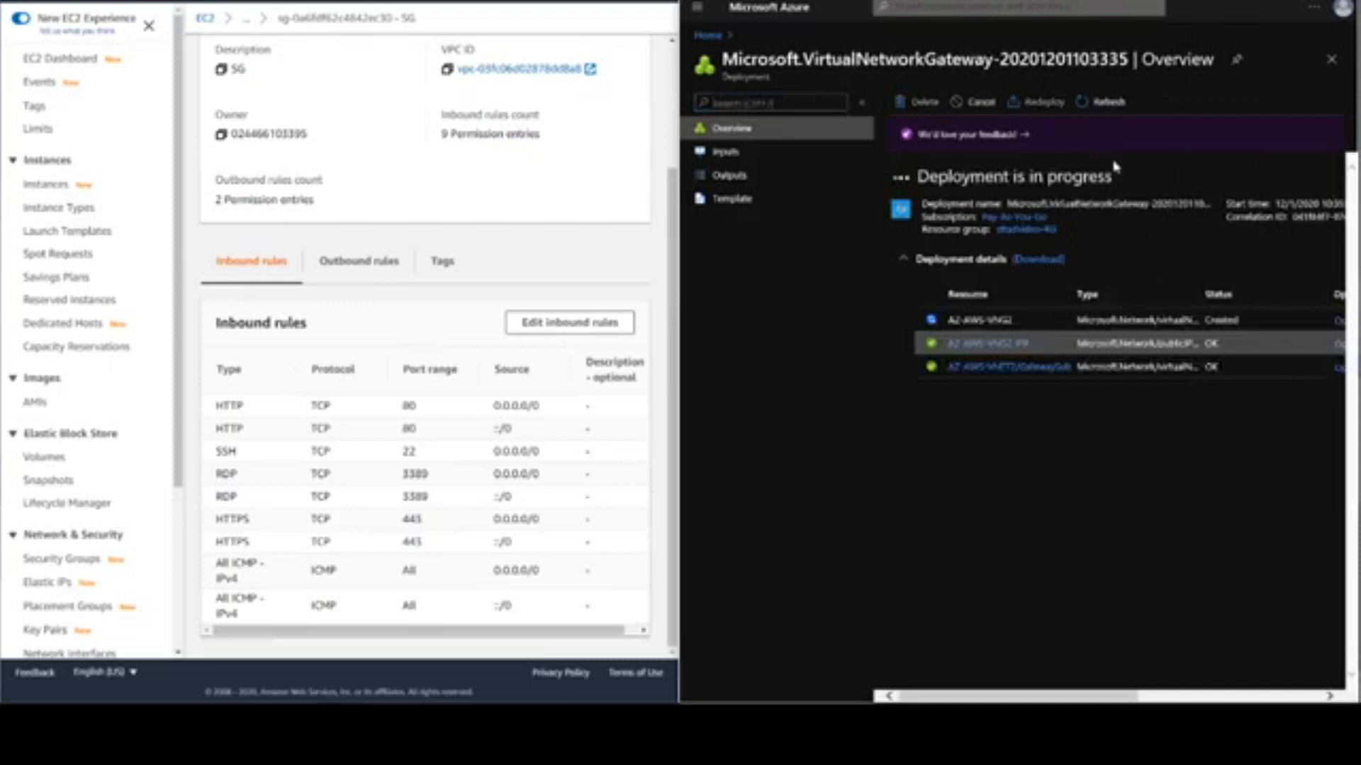
left_click_drag(1118, 177, 962, 176)
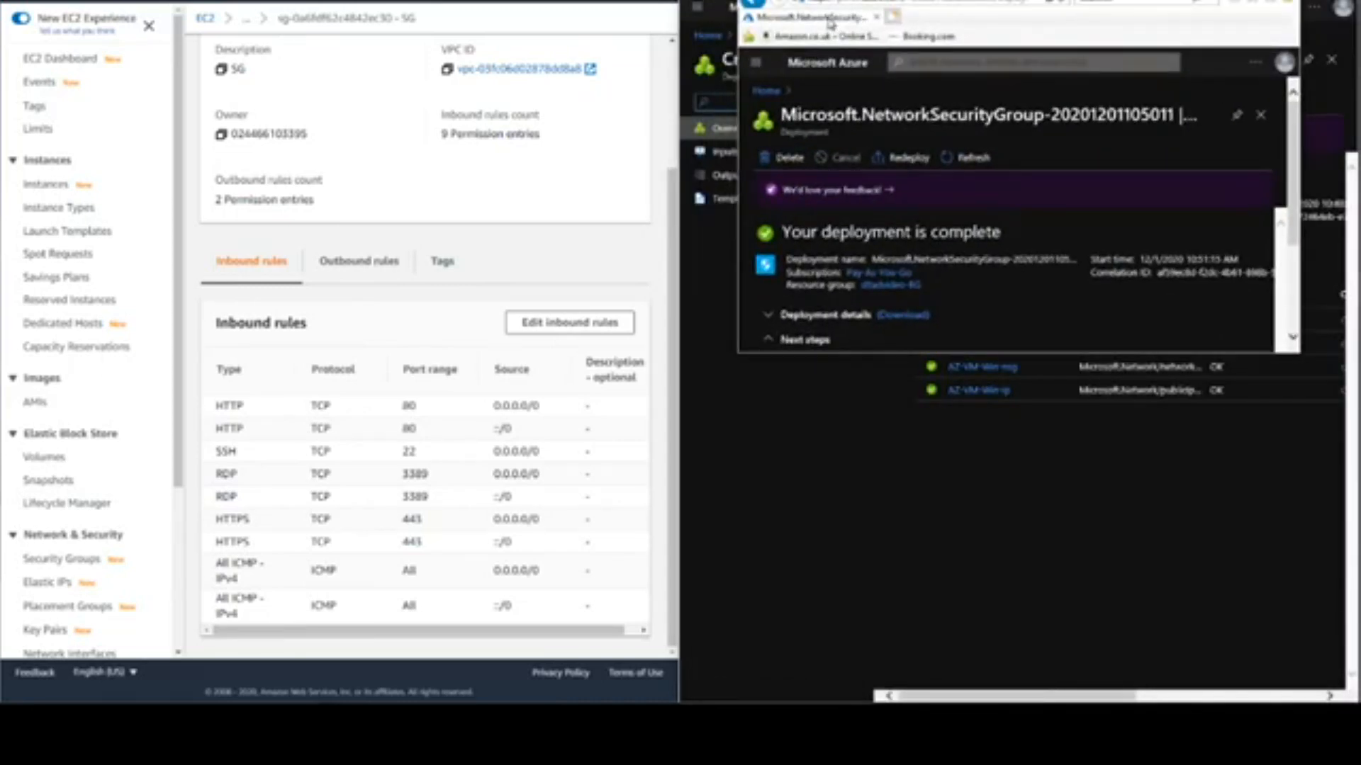
left_click_drag(830, 25, 853, 0)
left_click_drag(1216, 0, 1359, 0)
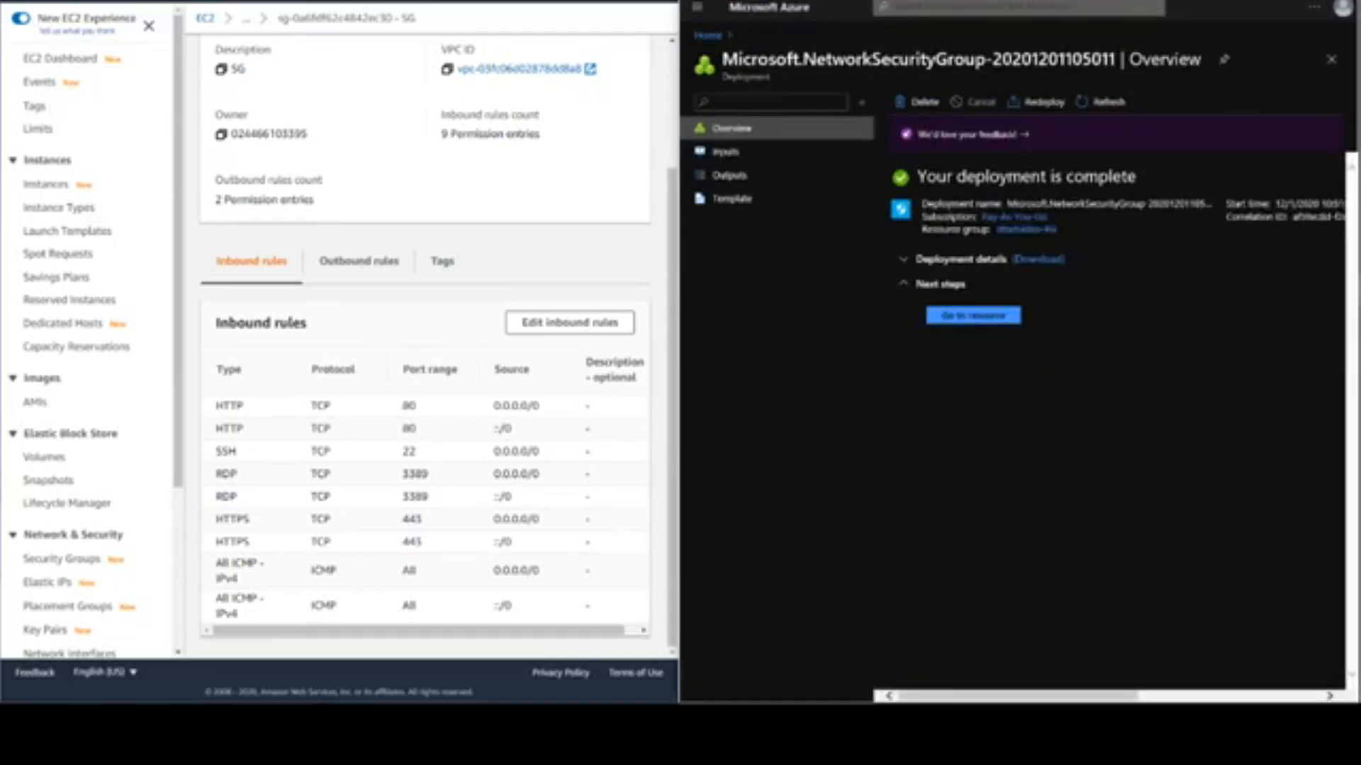
left_click(973, 316)
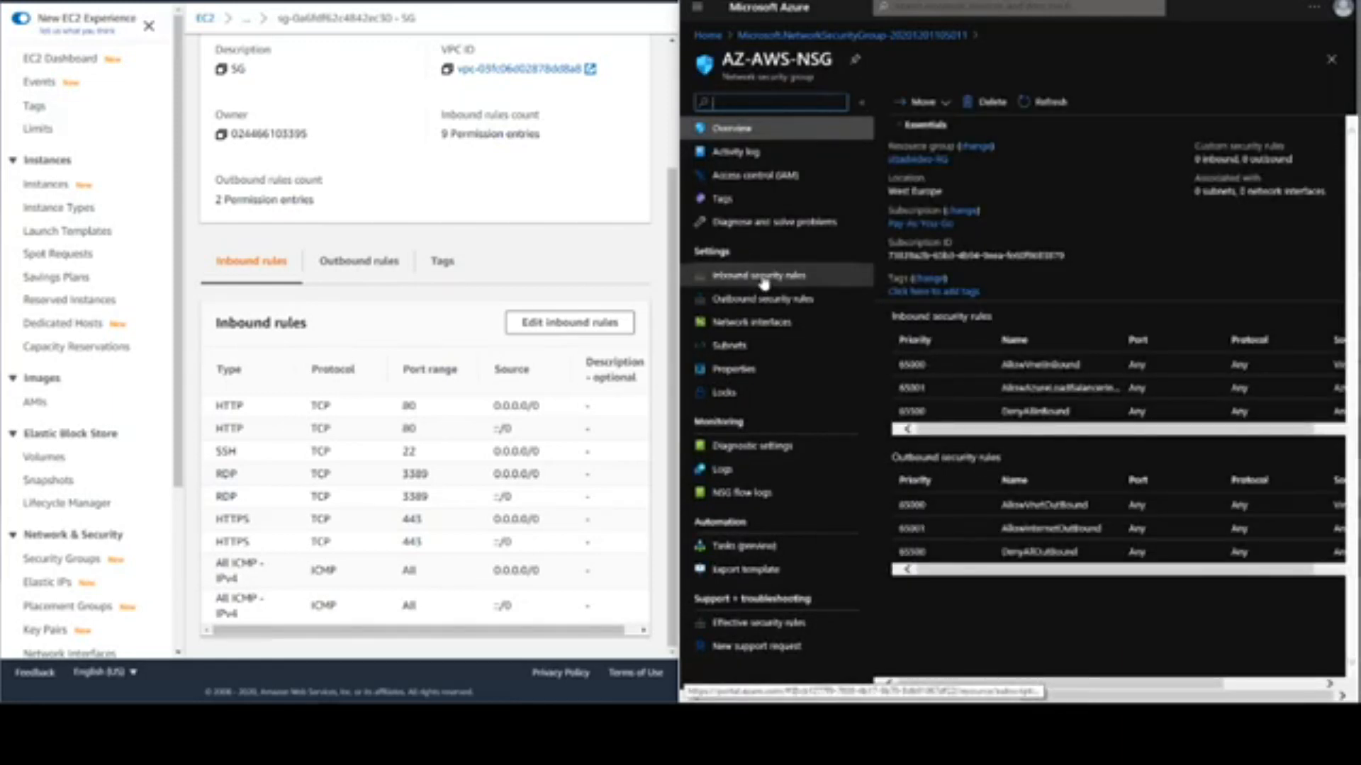
left_click(763, 283)
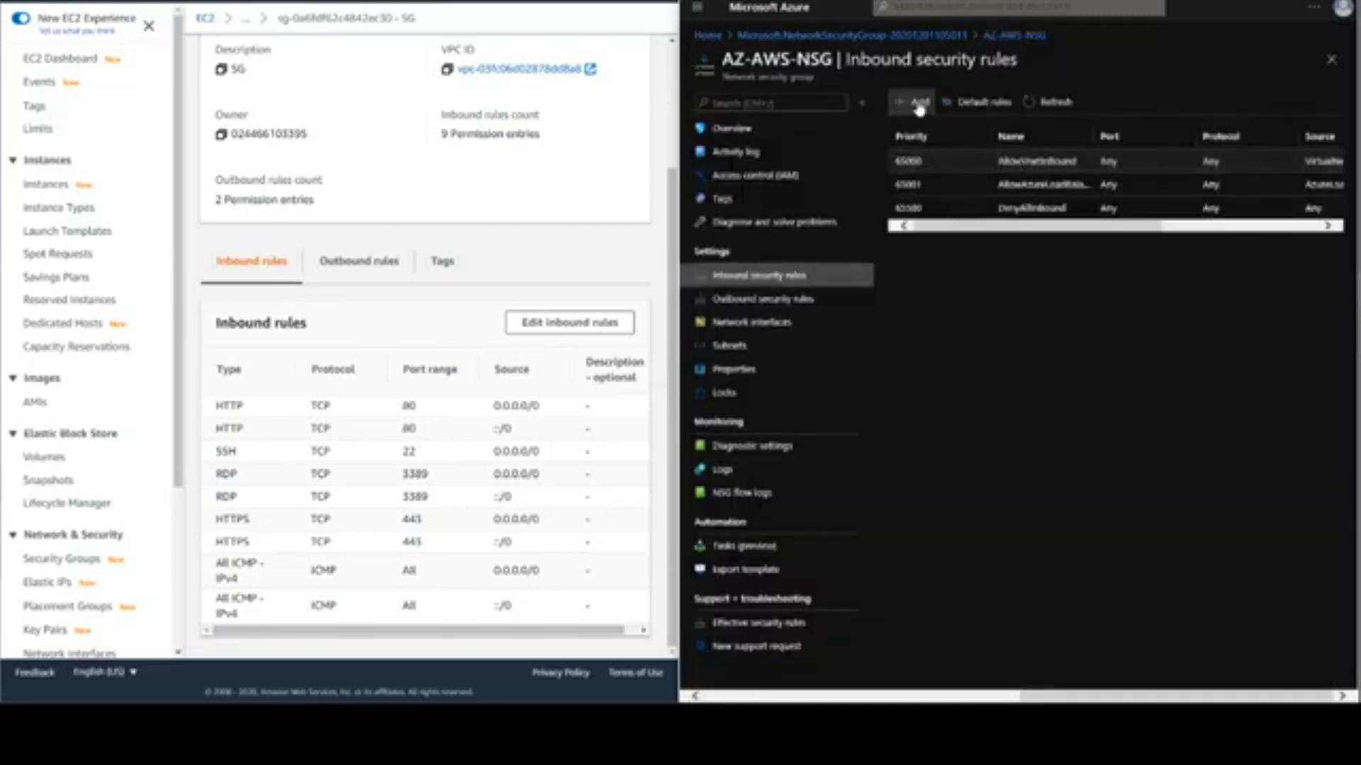
- Add inbound rule Port_22 allowing destination port 22 at priority 100
left_click(919, 104)
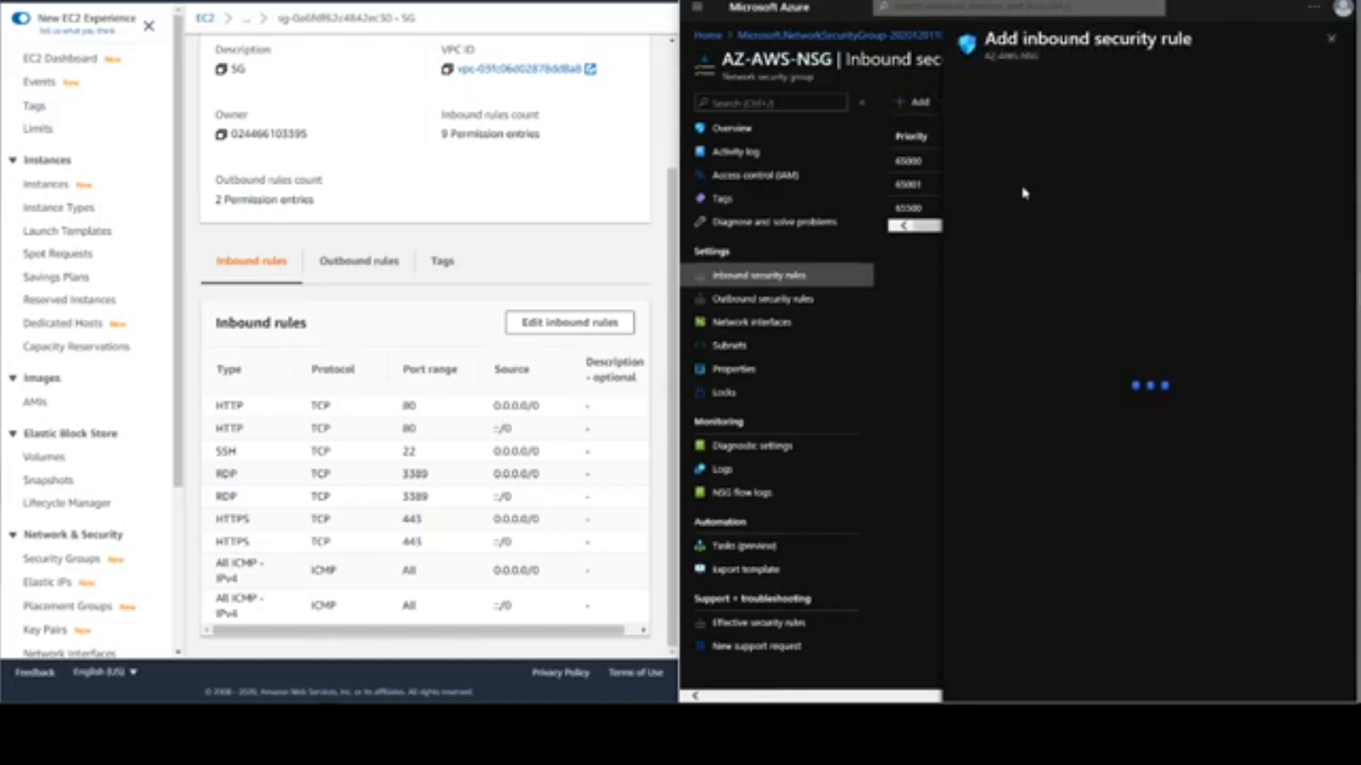
left_click_drag(1003, 265, 950, 264)
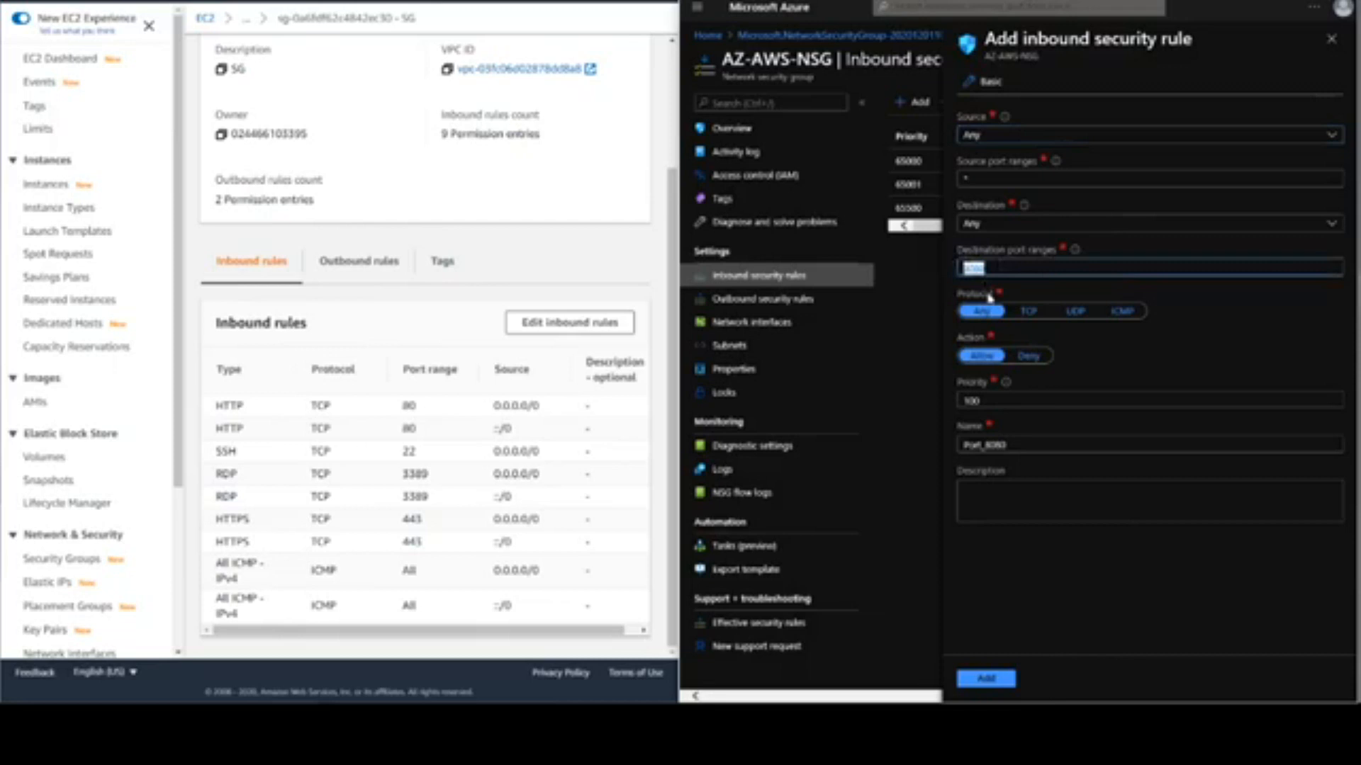
type("22")
left_click_drag(1003, 444, 976, 444)
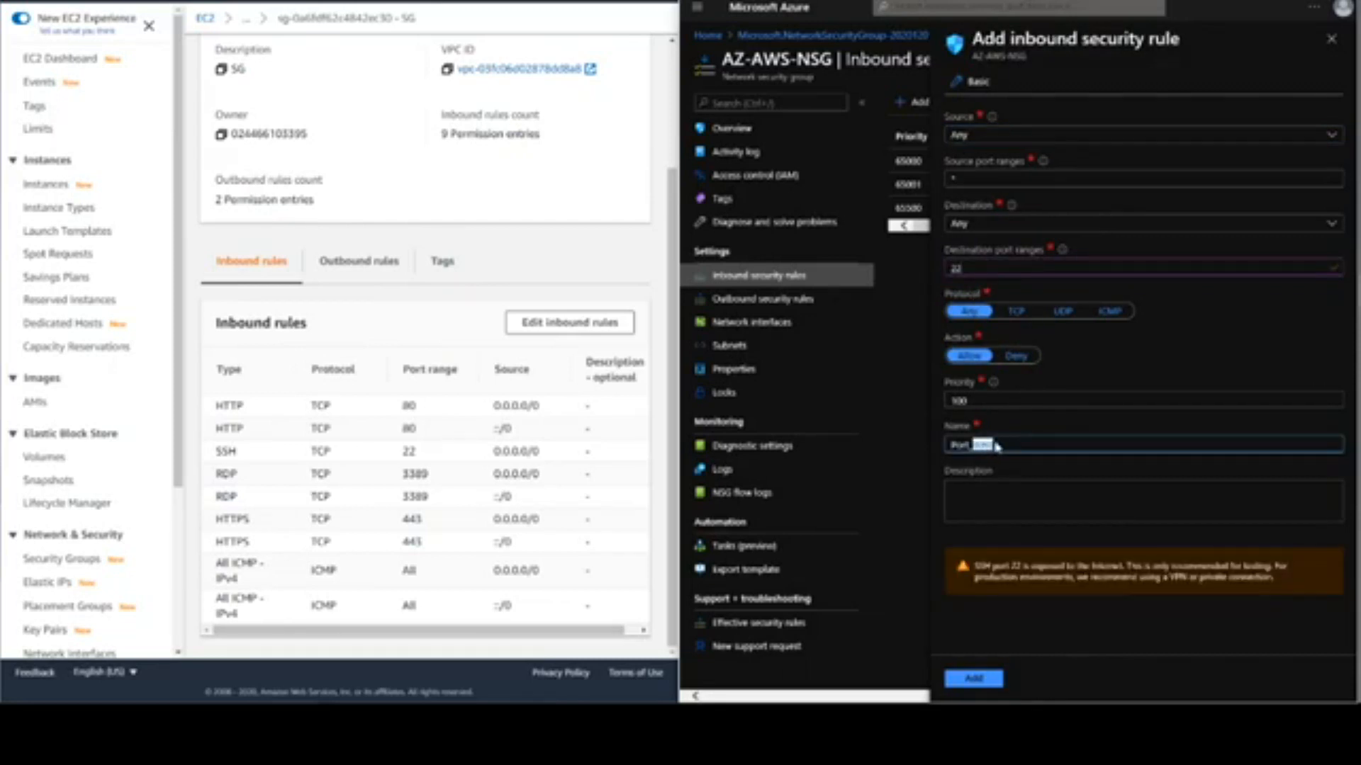
type("22")
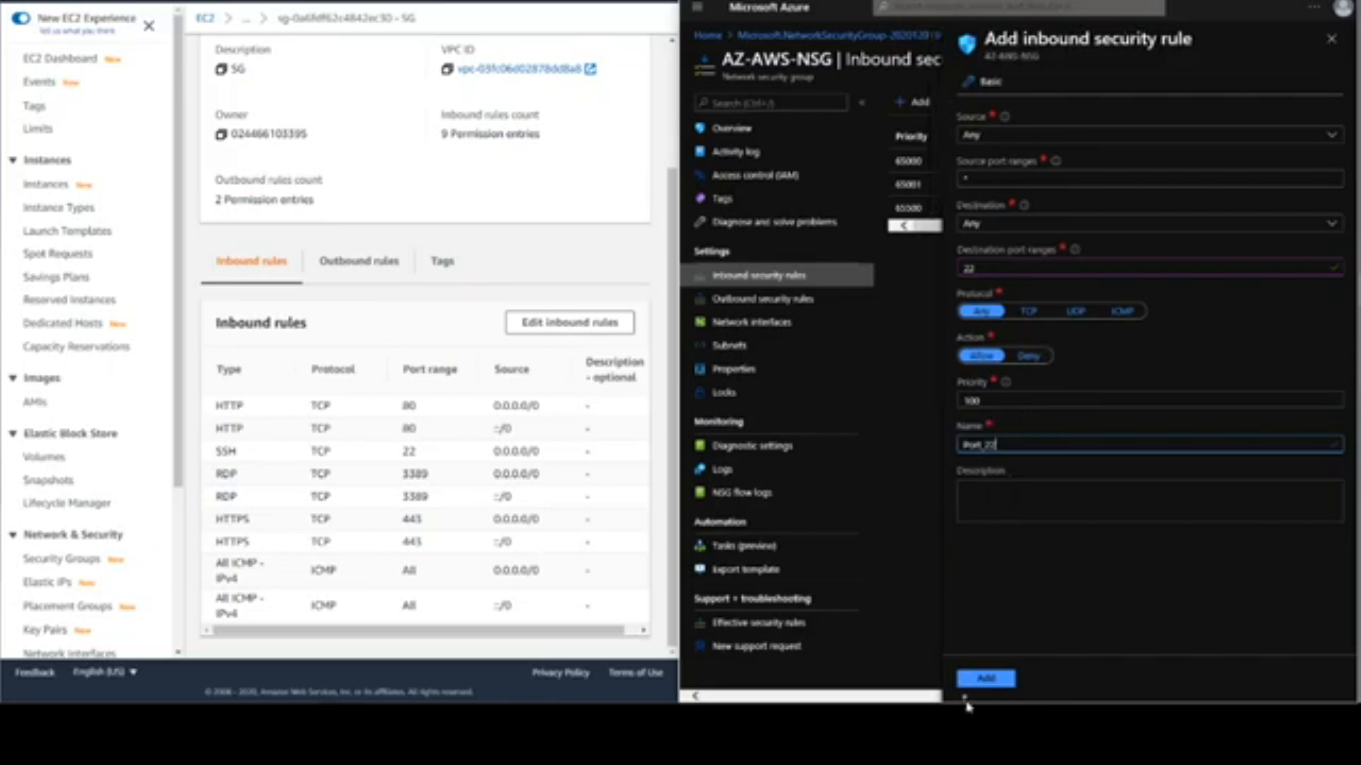
left_click(993, 685)
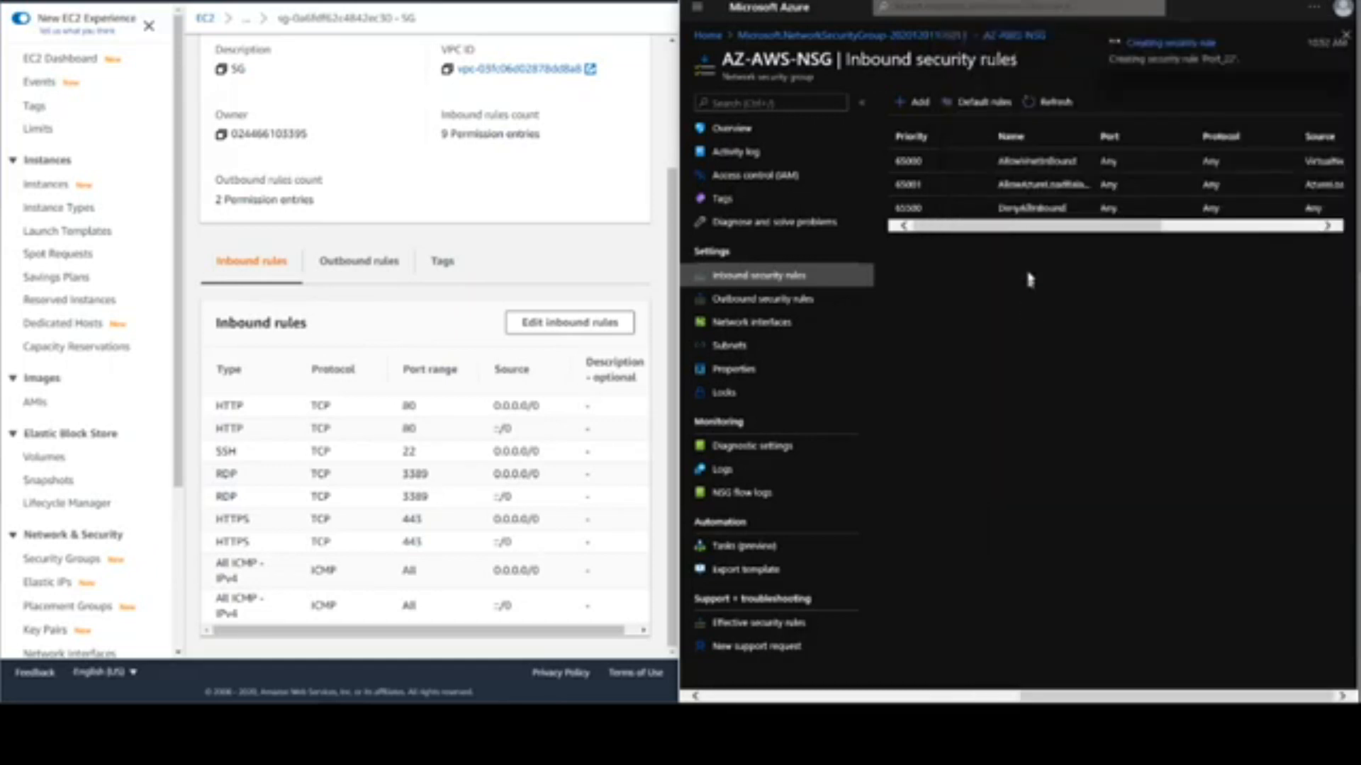
- Add inbound rule Port_3389 allowing destination port 3389 at priority 110
left_click(916, 103)
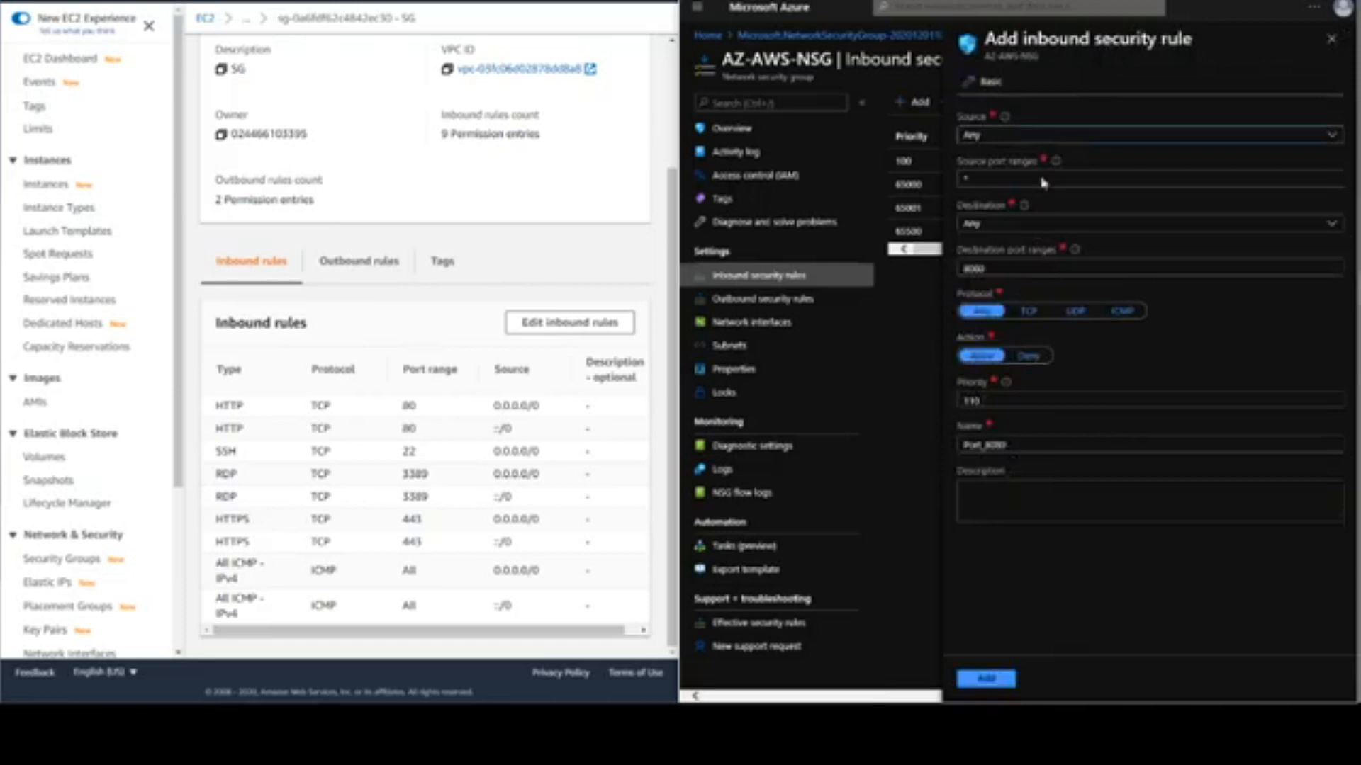
left_click(1007, 267)
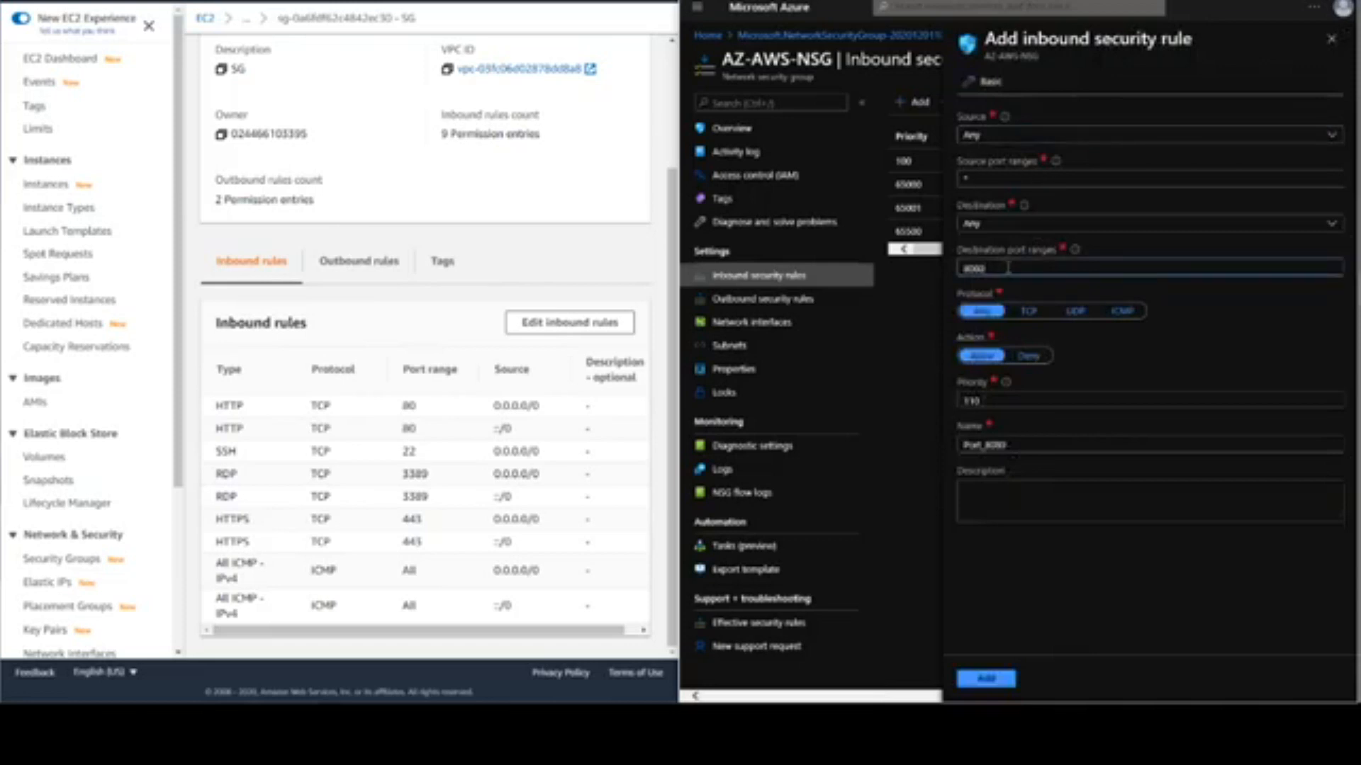
key("BackSpace")
key("BackSpace")
key("BackSpace")
key("BackSpace")
type("3389")
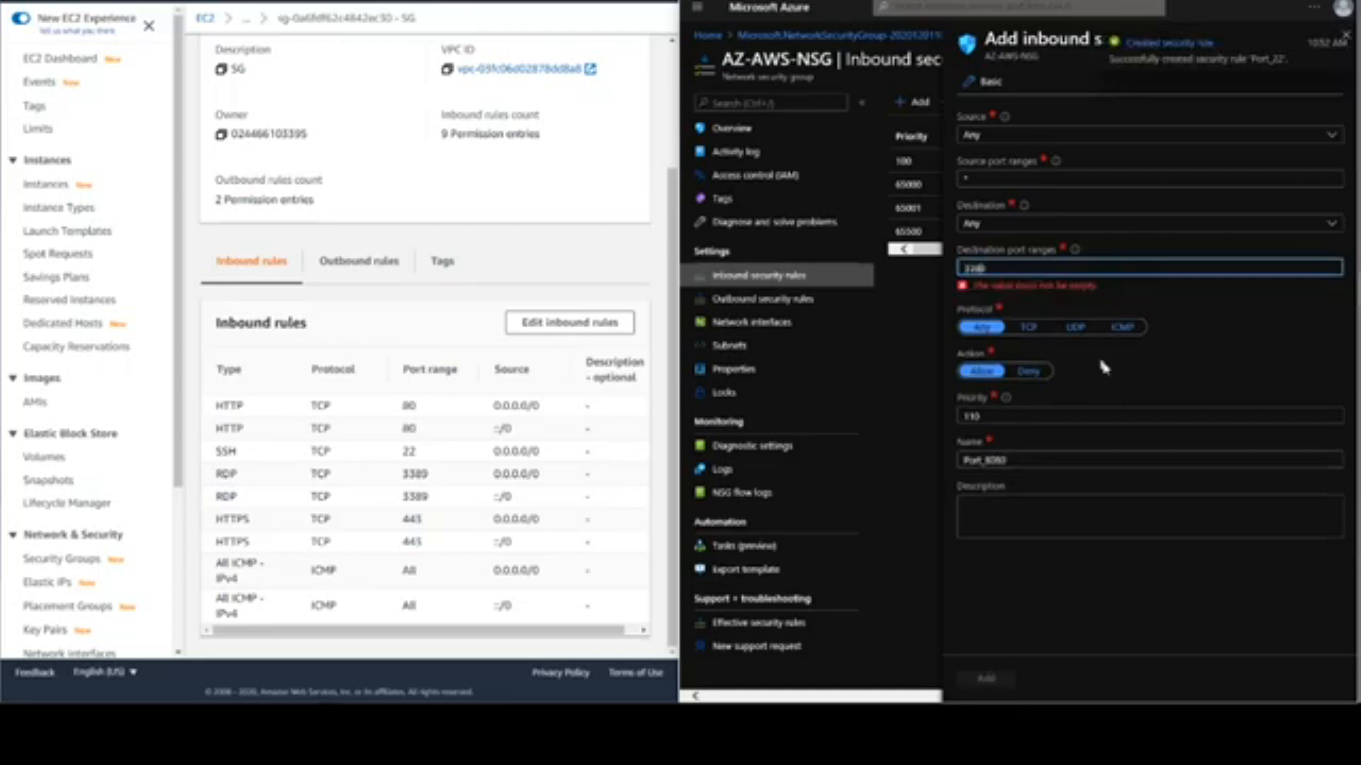
left_click(995, 445)
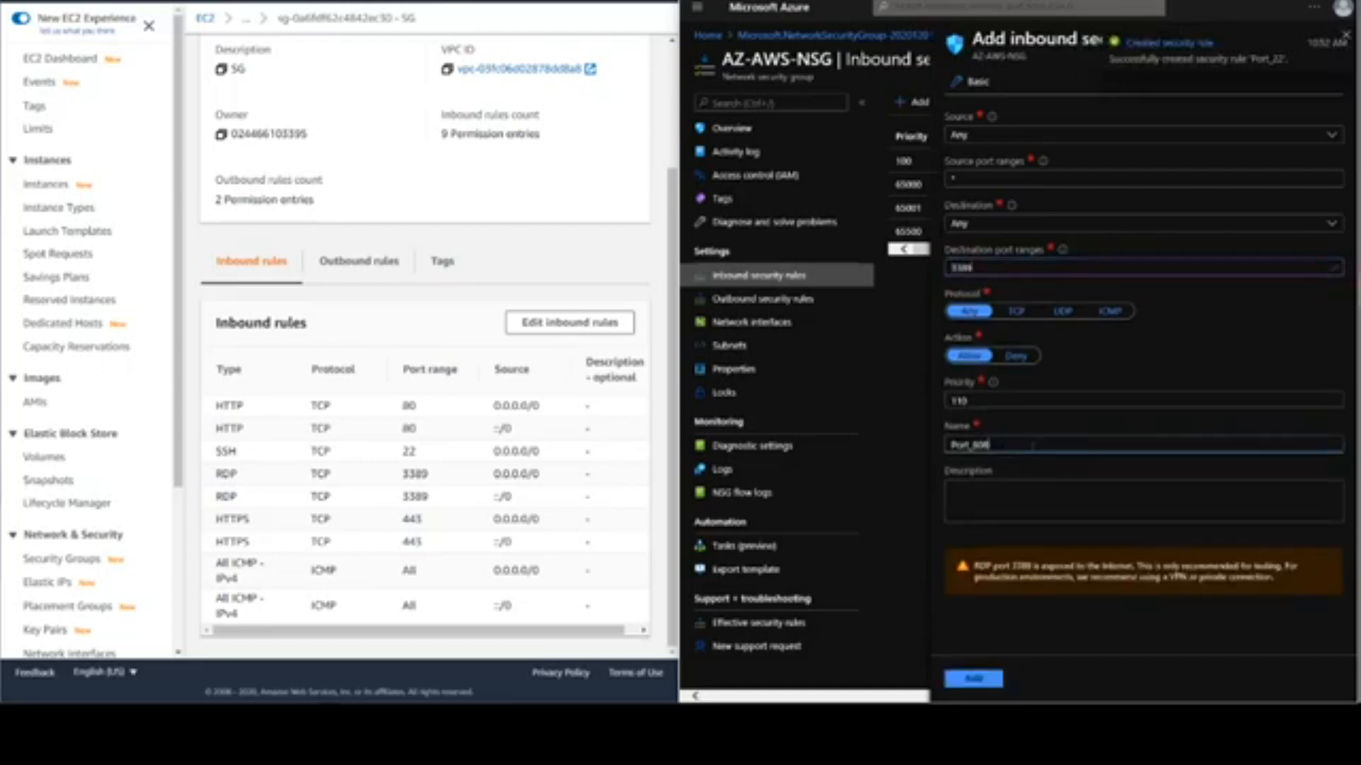
key("BackSpace")
key("BackSpace")
key("BackSpace")
type("3389")
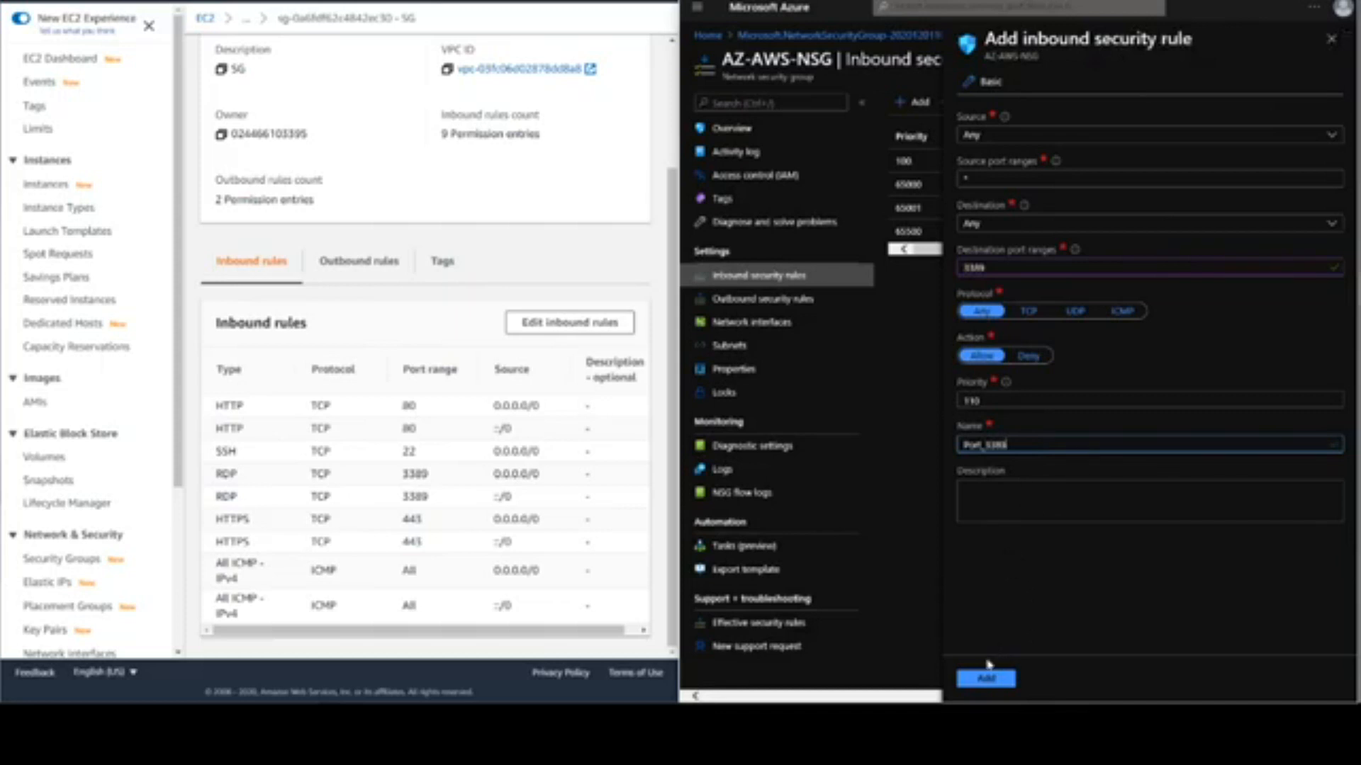
left_click(998, 682)
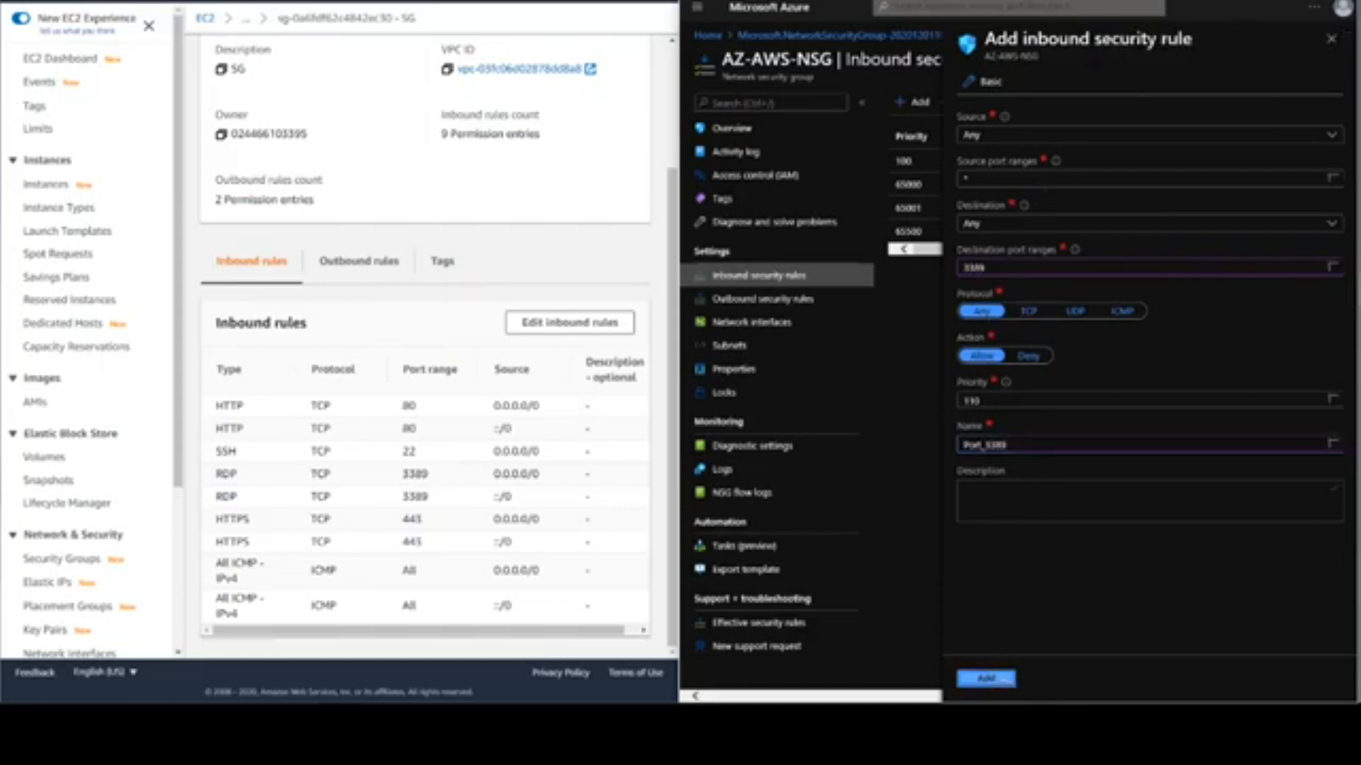
left_click(918, 100)
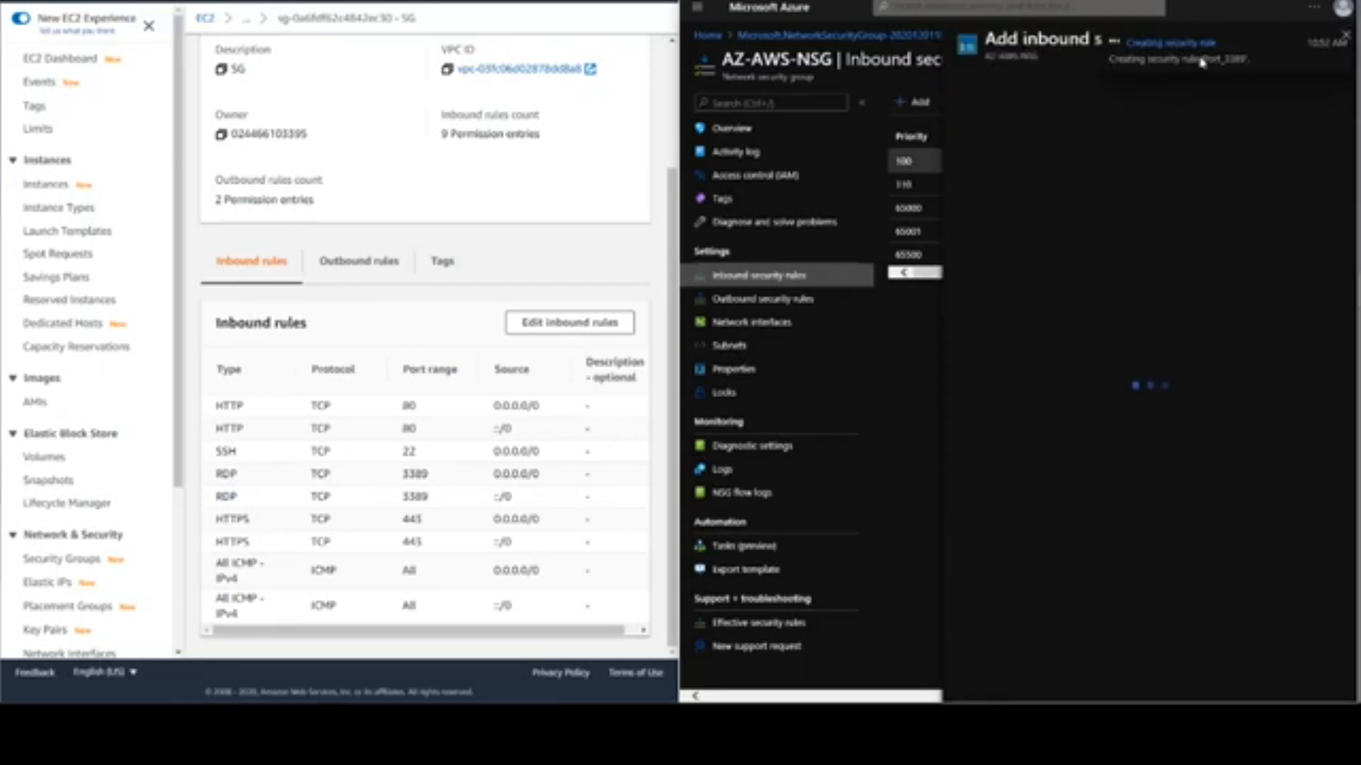
- Add ICMP inbound rule Port_0 for port 0 at priority 120
double_click(996, 266)
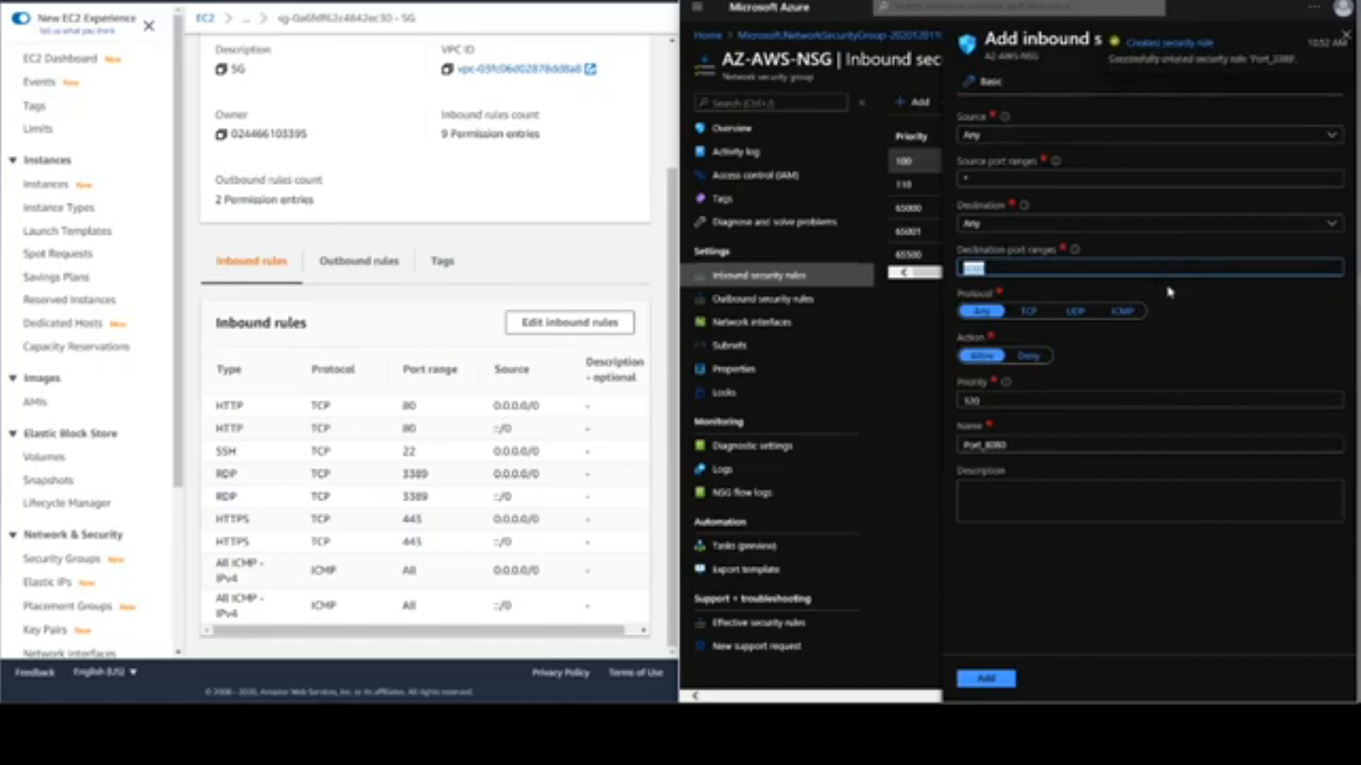
type("0")
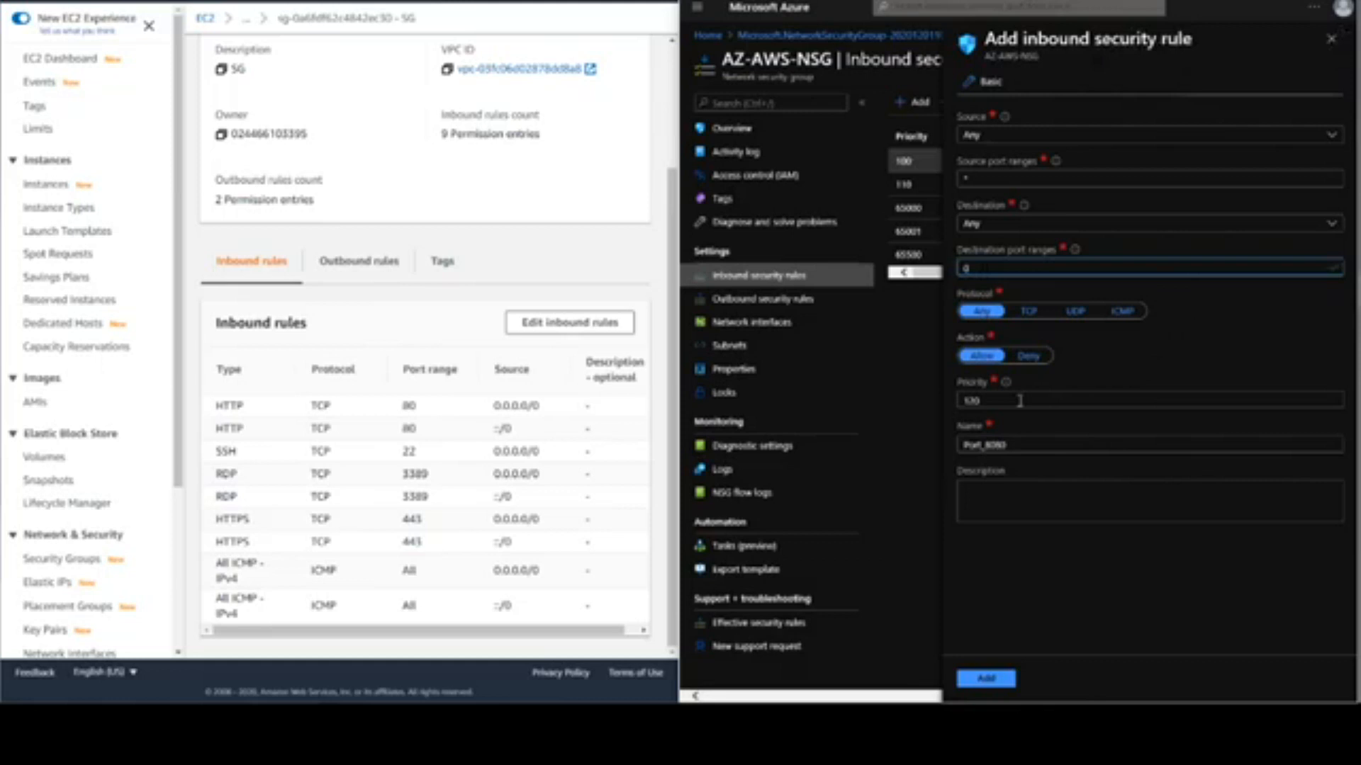
left_click(1010, 445)
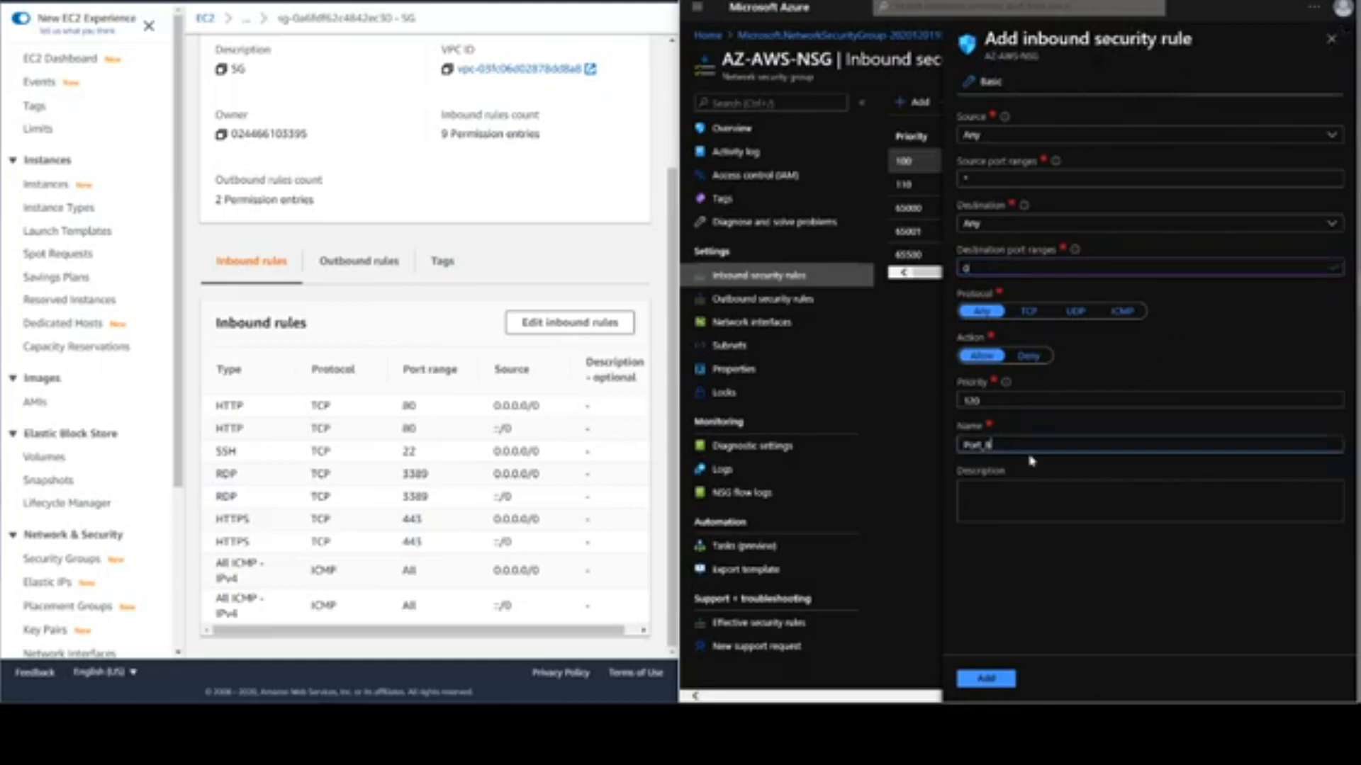
type("0")
left_click(1123, 313)
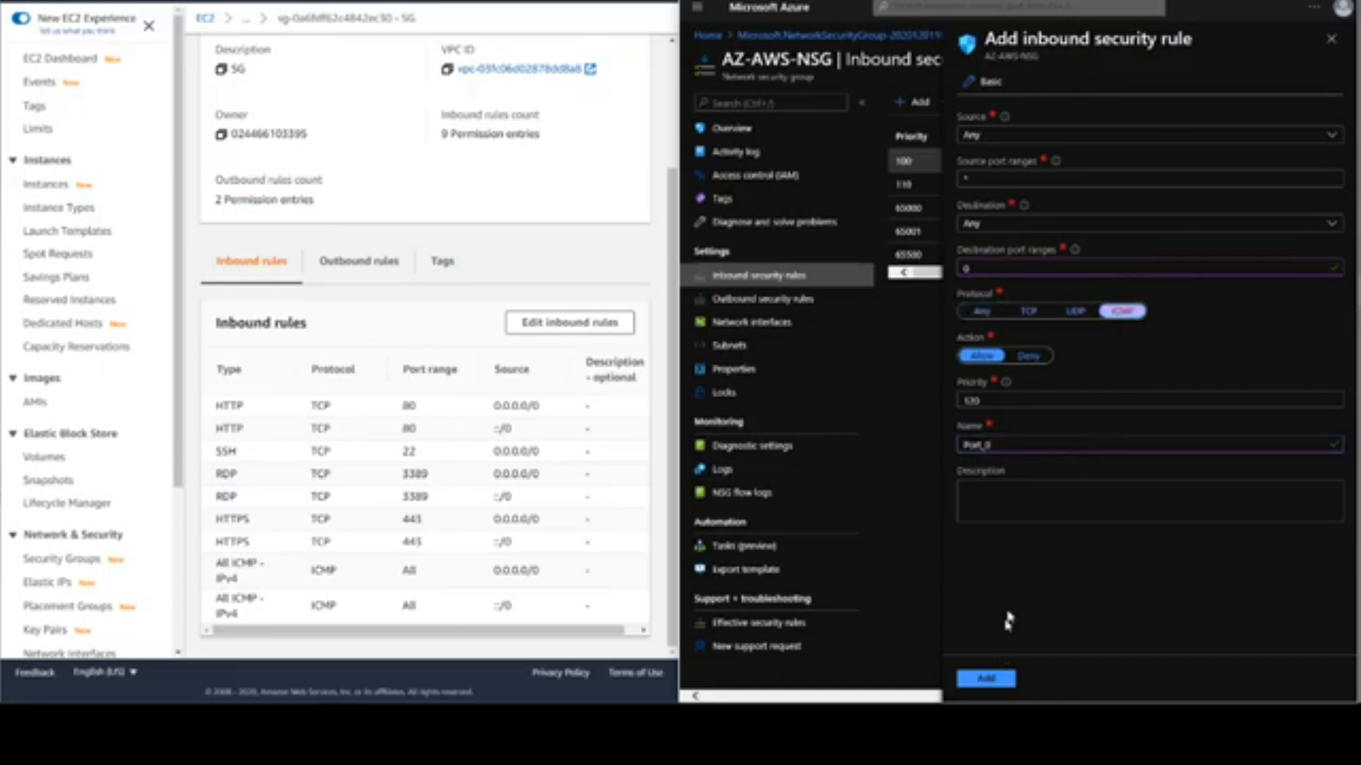
left_click(1002, 681)
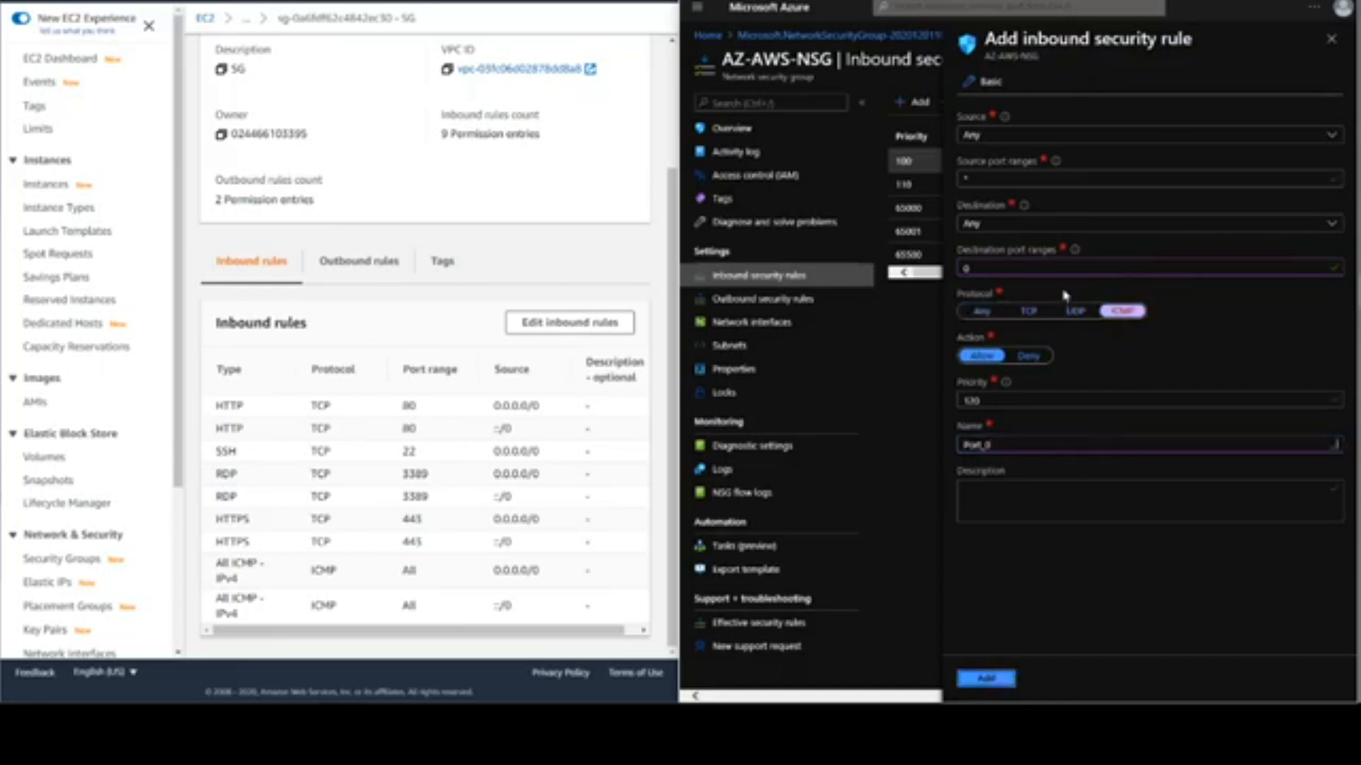
- Add inbound rule Port_80 allowing port 80 at priority 130
left_click(909, 103)
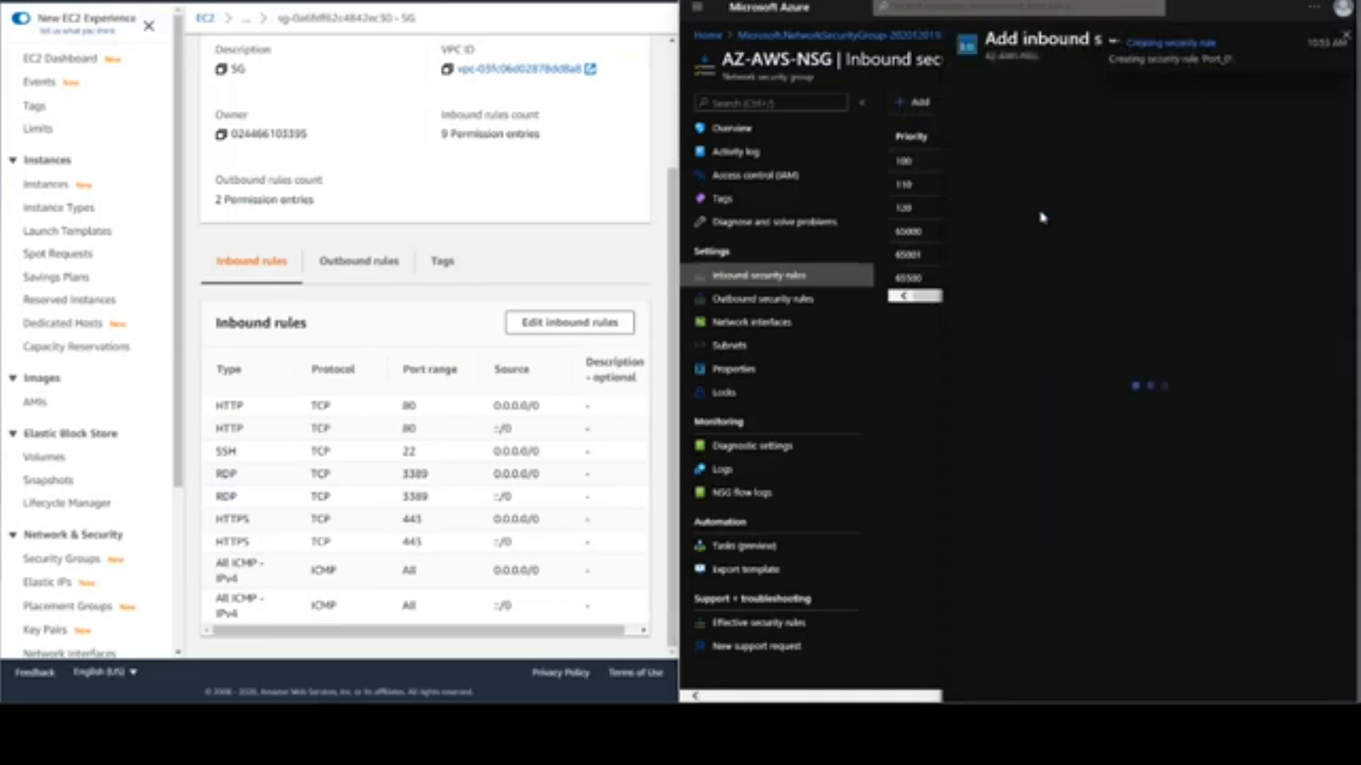
left_click_drag(992, 268, 949, 274)
type("80")
left_click(1047, 444)
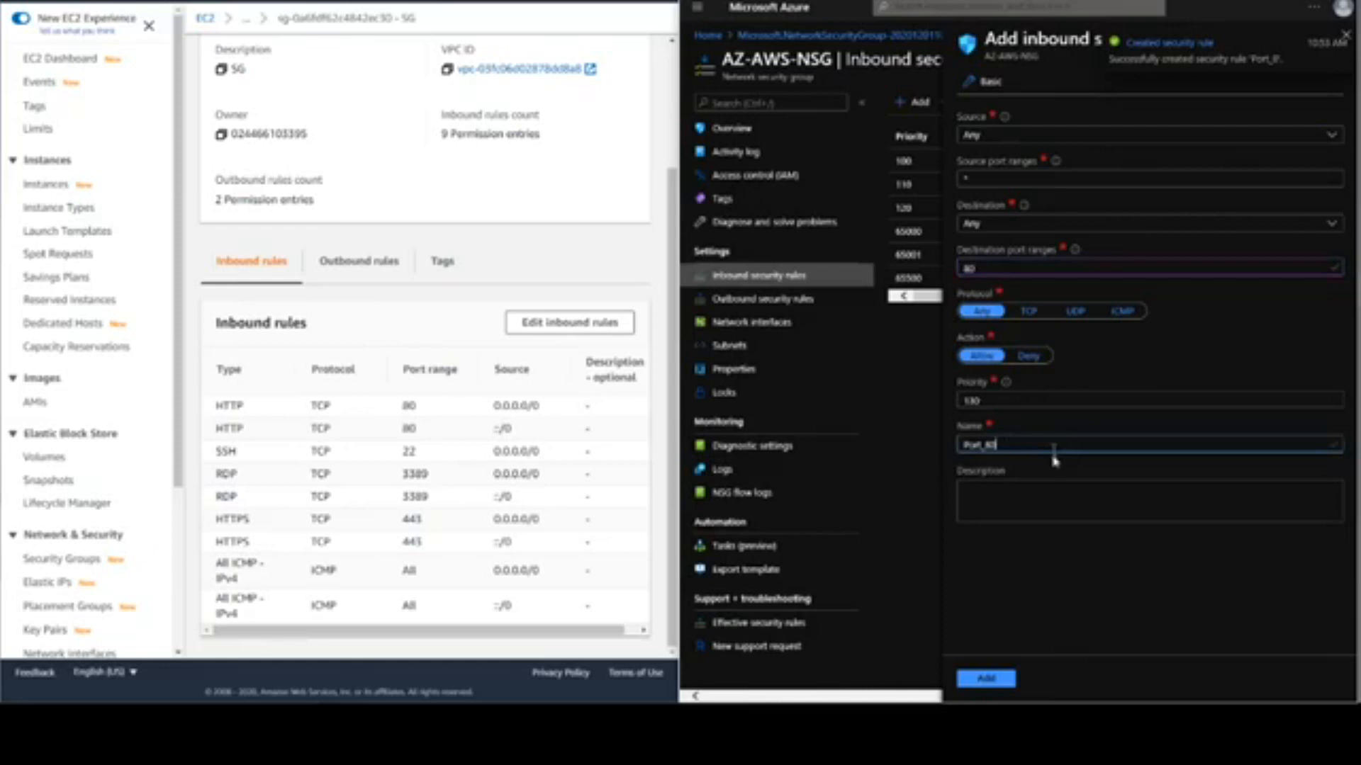
left_click(992, 679)
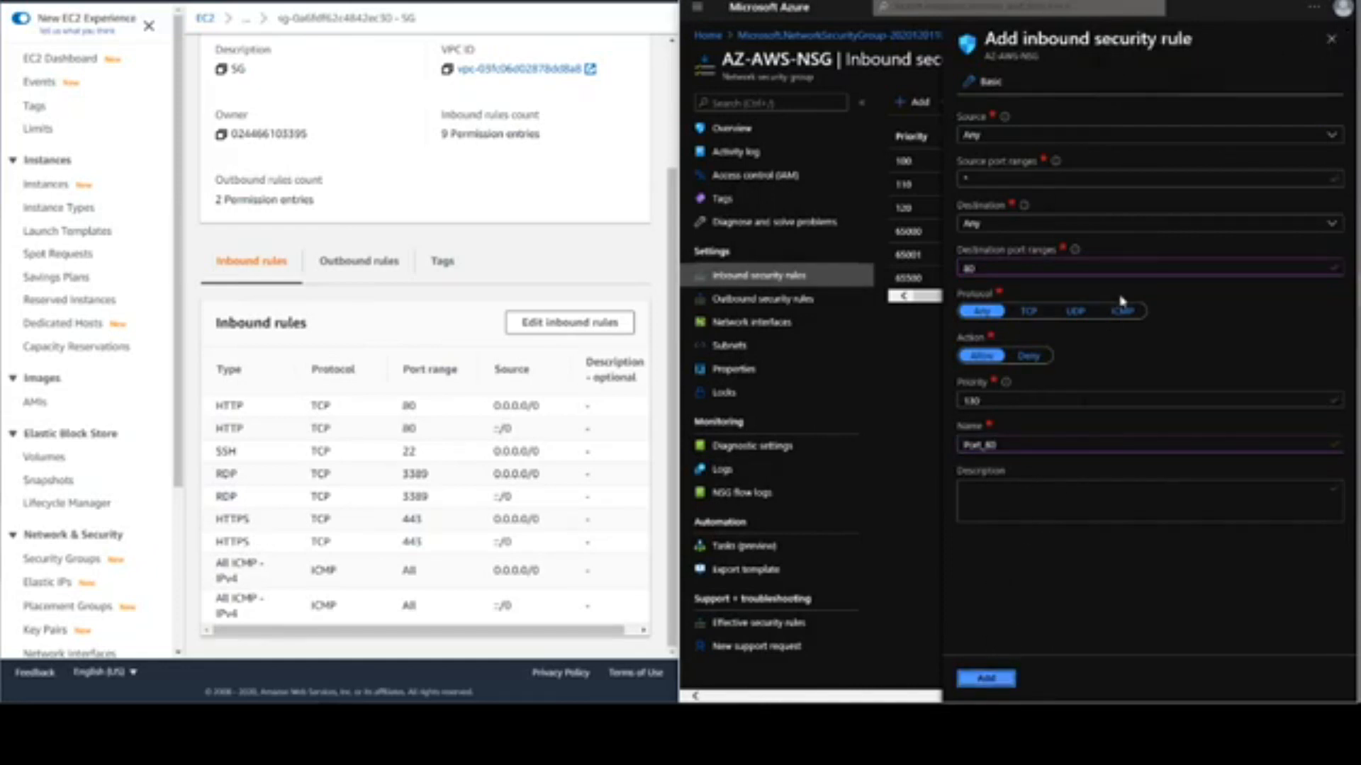
- Add inbound rule Port_443 allowing port 443 at priority 140, then check subnet associations
left_click(917, 104)
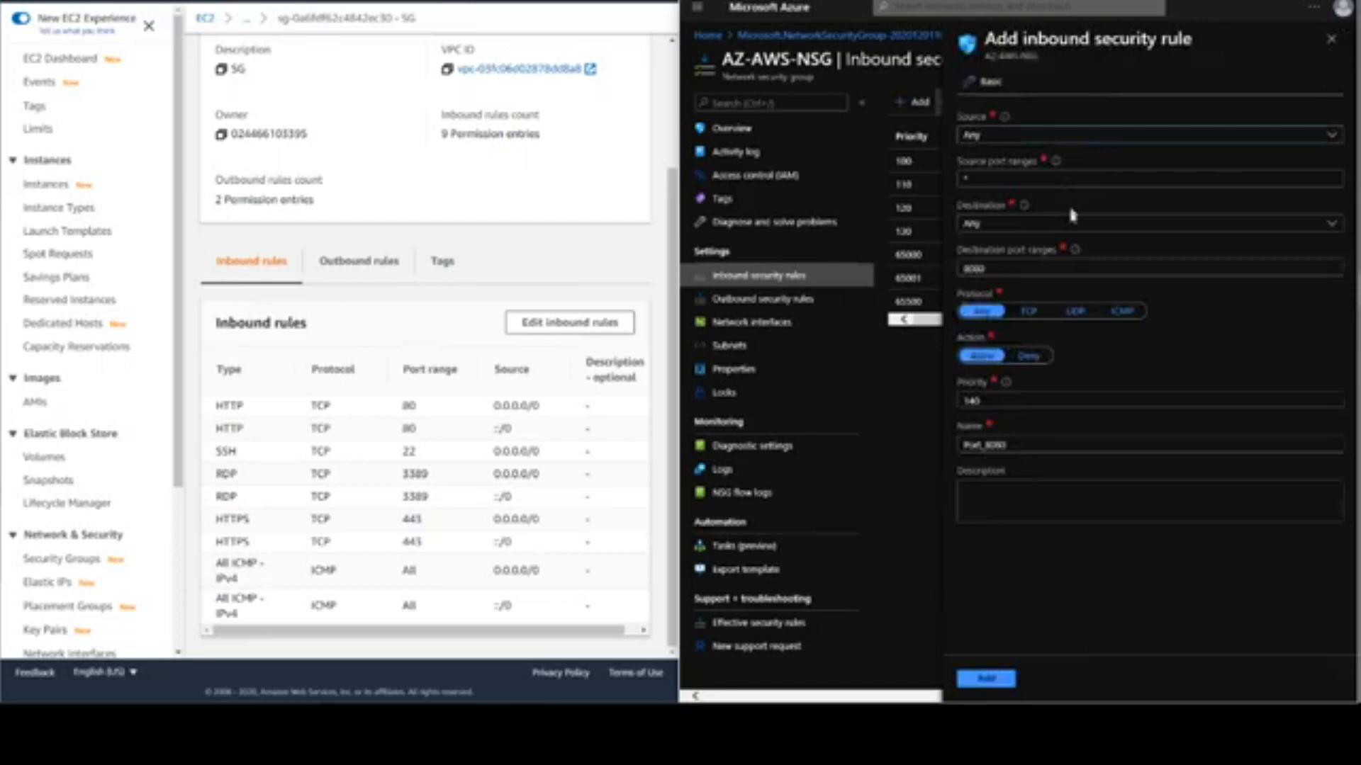
double_click(984, 269)
left_click_drag(986, 269, 961, 271)
type("443")
left_click_drag(1006, 445, 988, 446)
type("443")
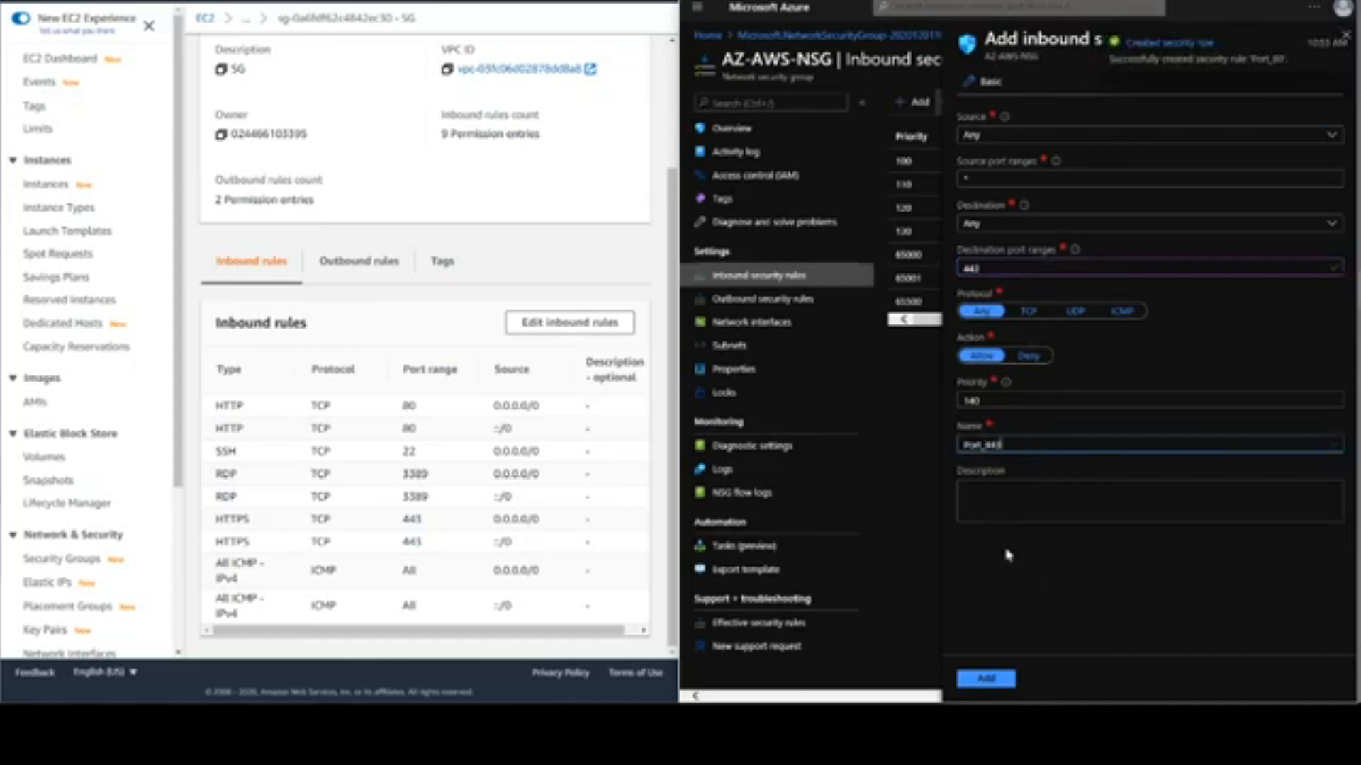
left_click(989, 680)
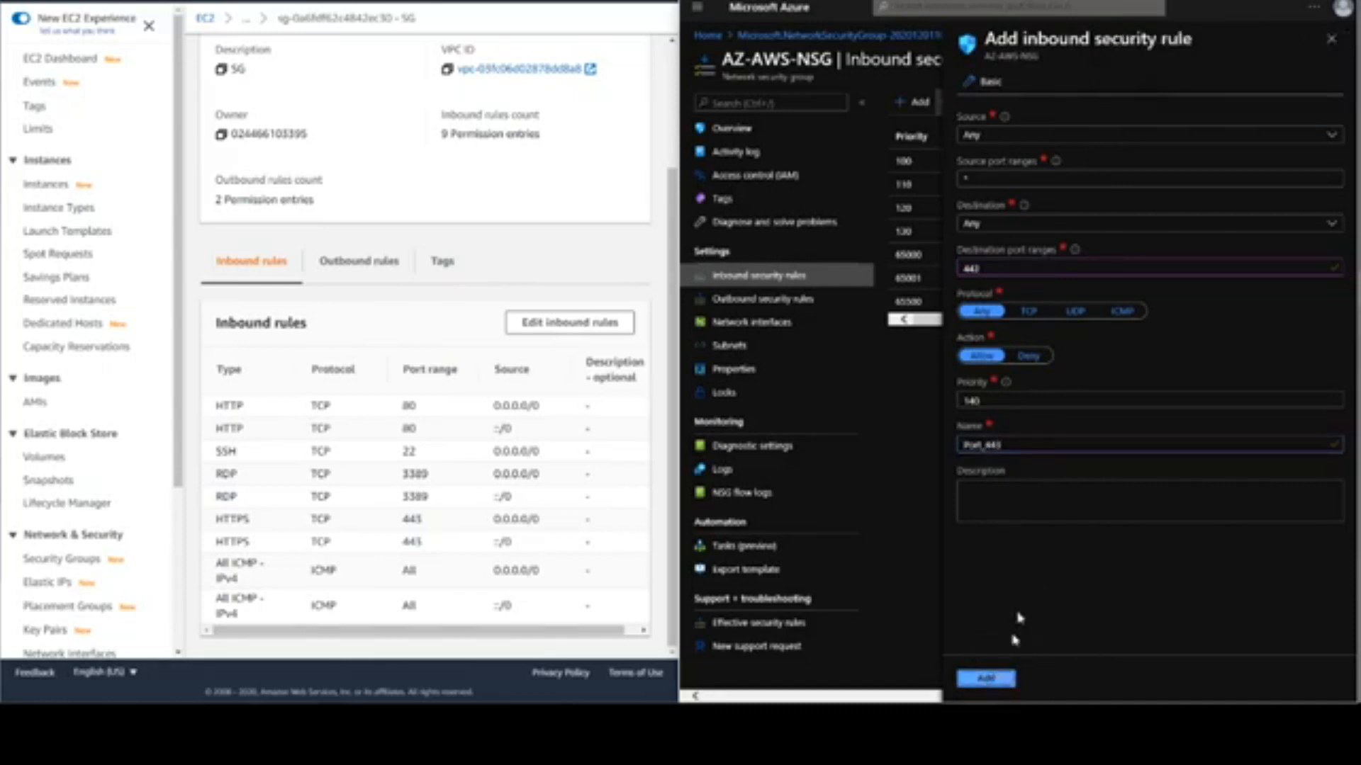
left_click(723, 347)
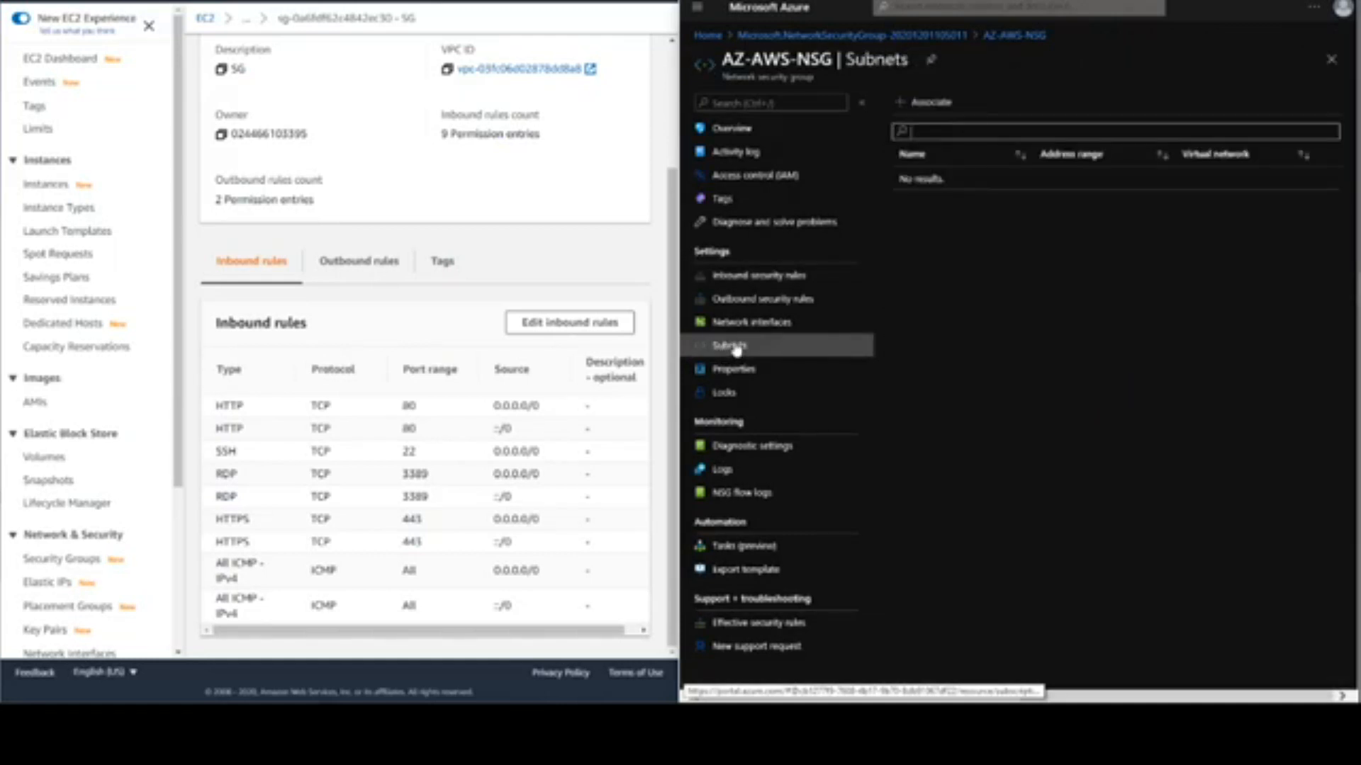
- Associate subnet AZ-AWS-sub2 of AZ-AWS-VNET2 with AZ-AWS-NSG
left_click(932, 106)
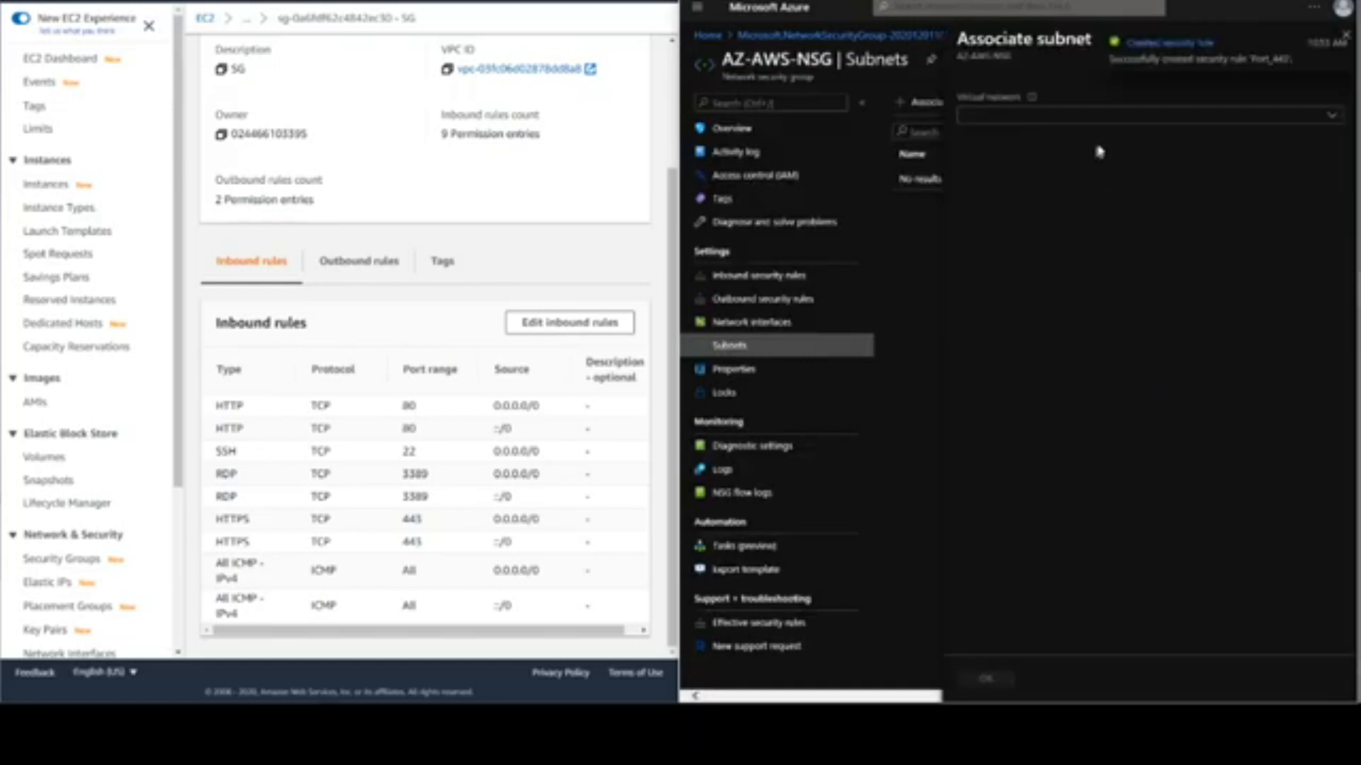
left_click(1333, 119)
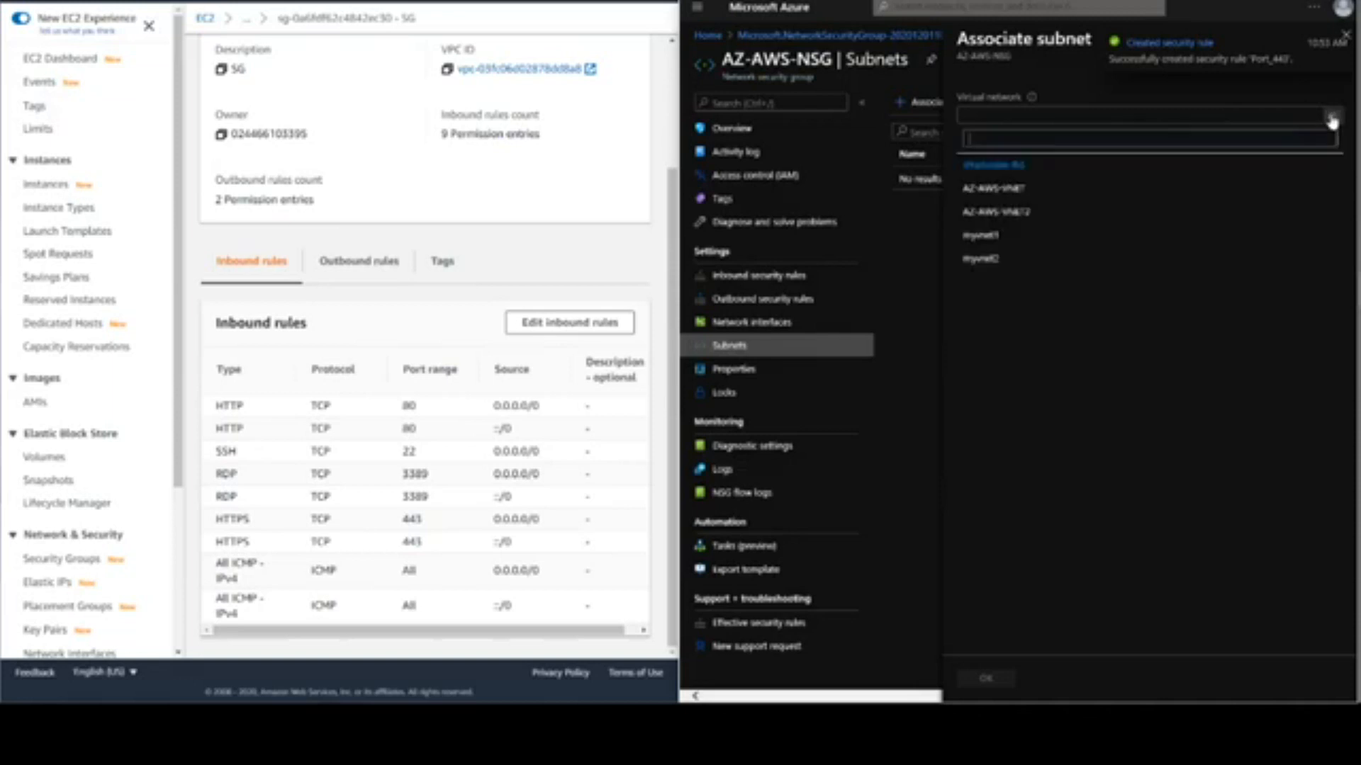
left_click(996, 215)
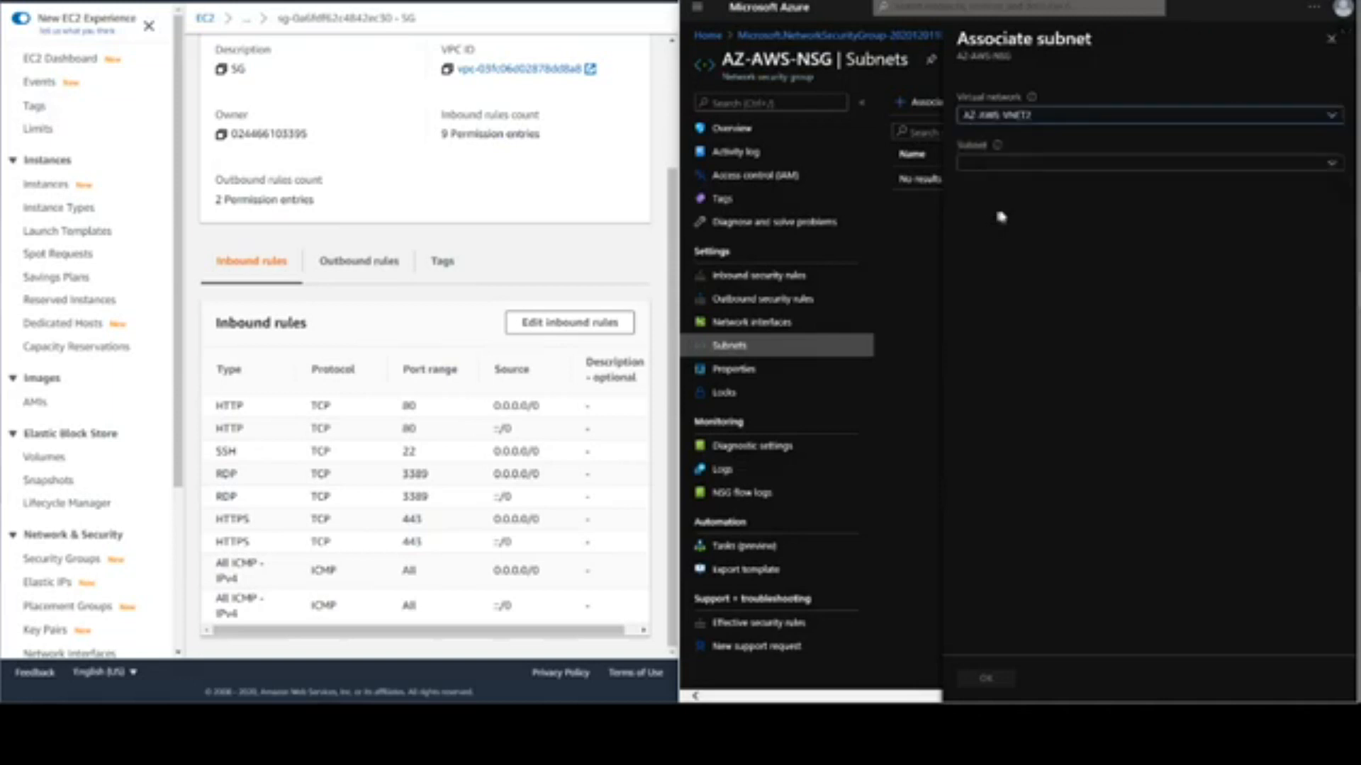
left_click(1139, 168)
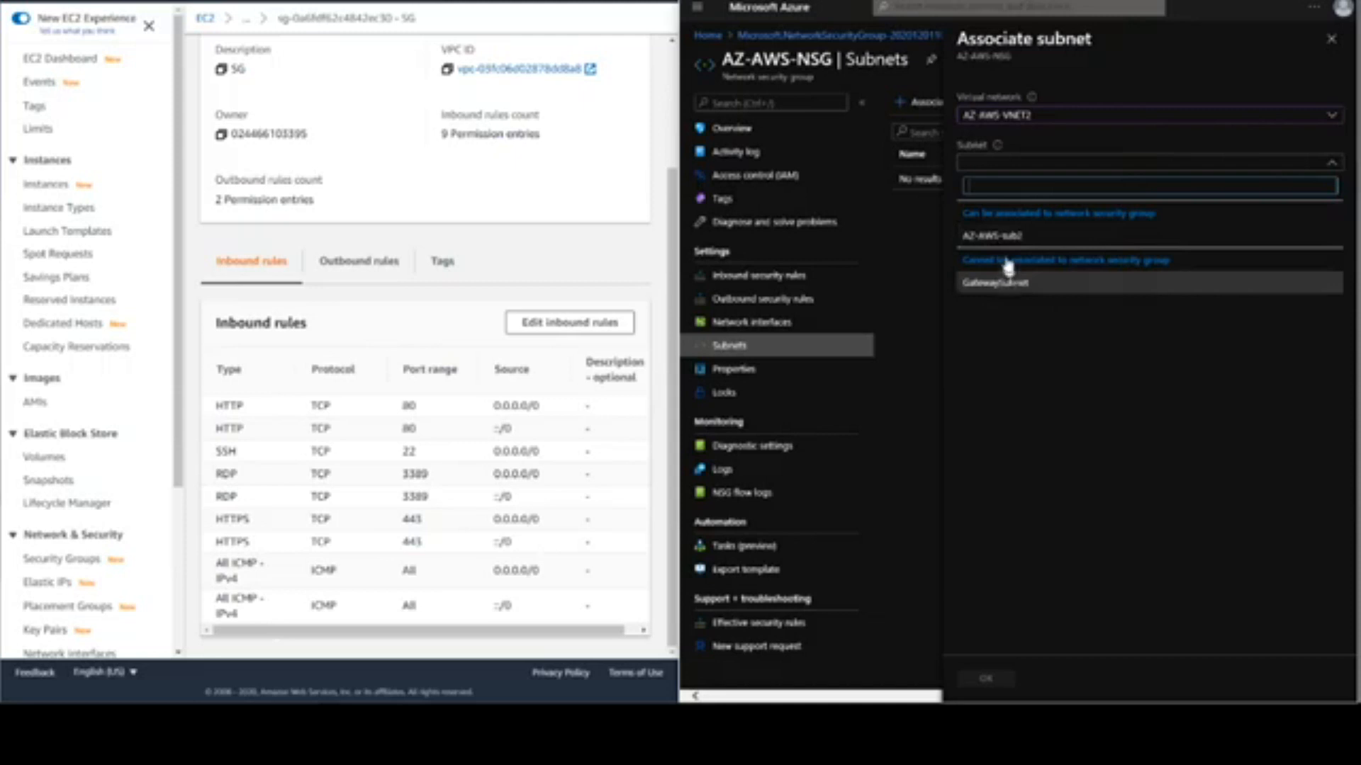
left_click(997, 241)
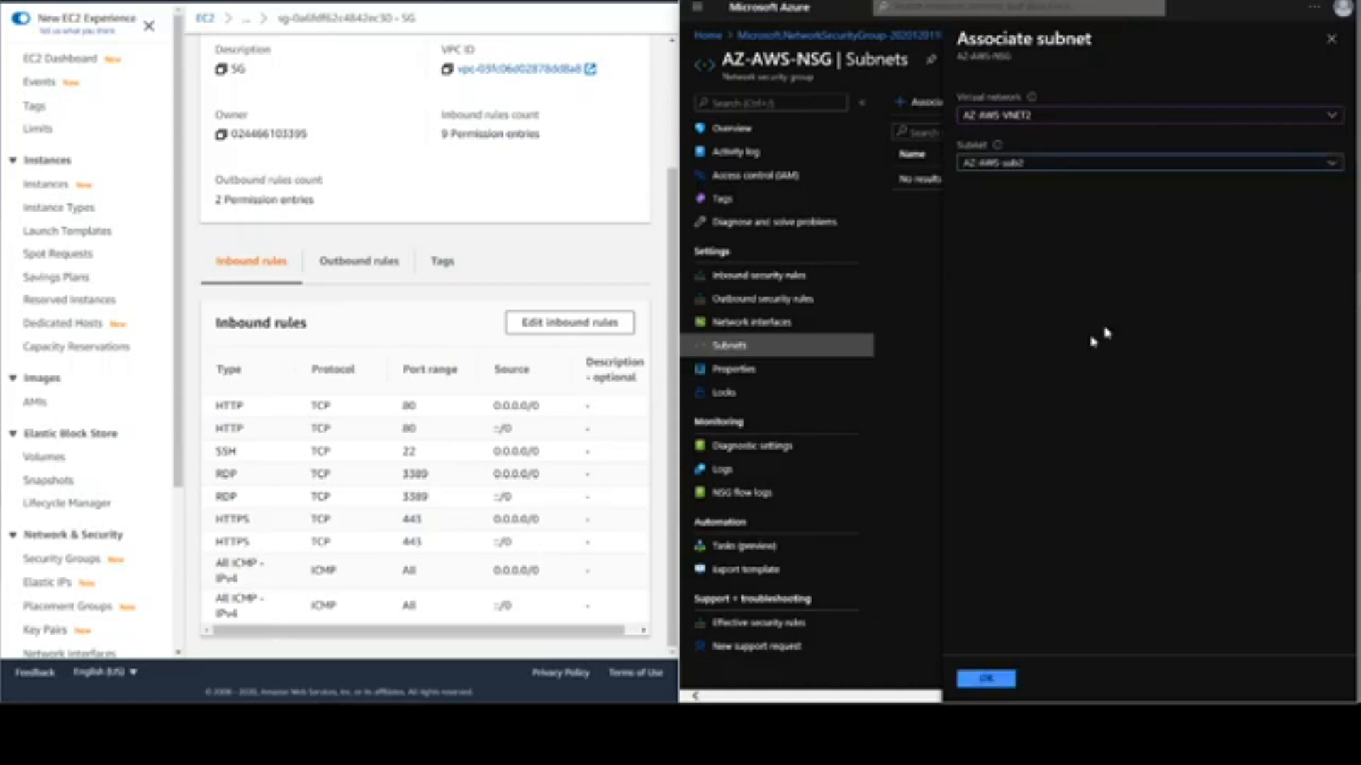
left_click(991, 680)
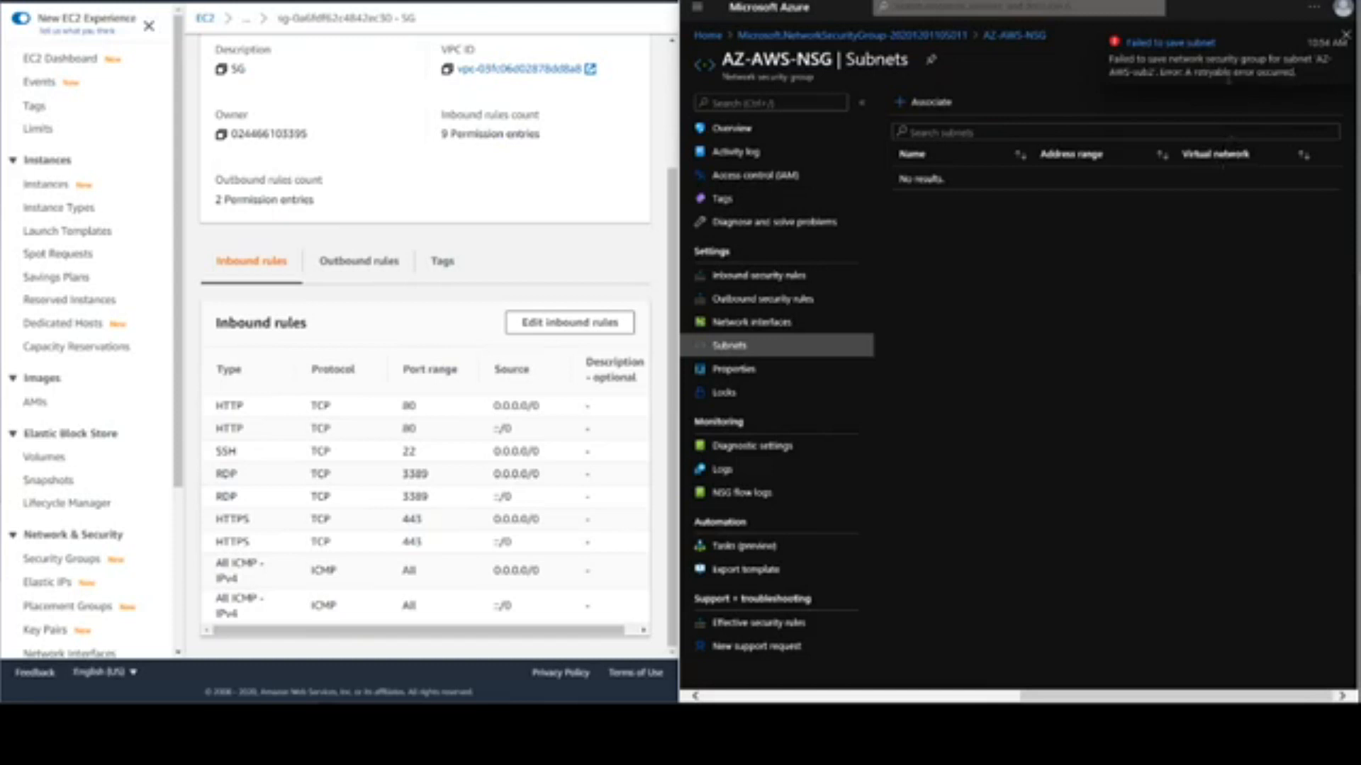
- Retry associating AZ-AWS-sub2 of AZ-AWS-VNET2 after the first save fails
left_click(926, 103)
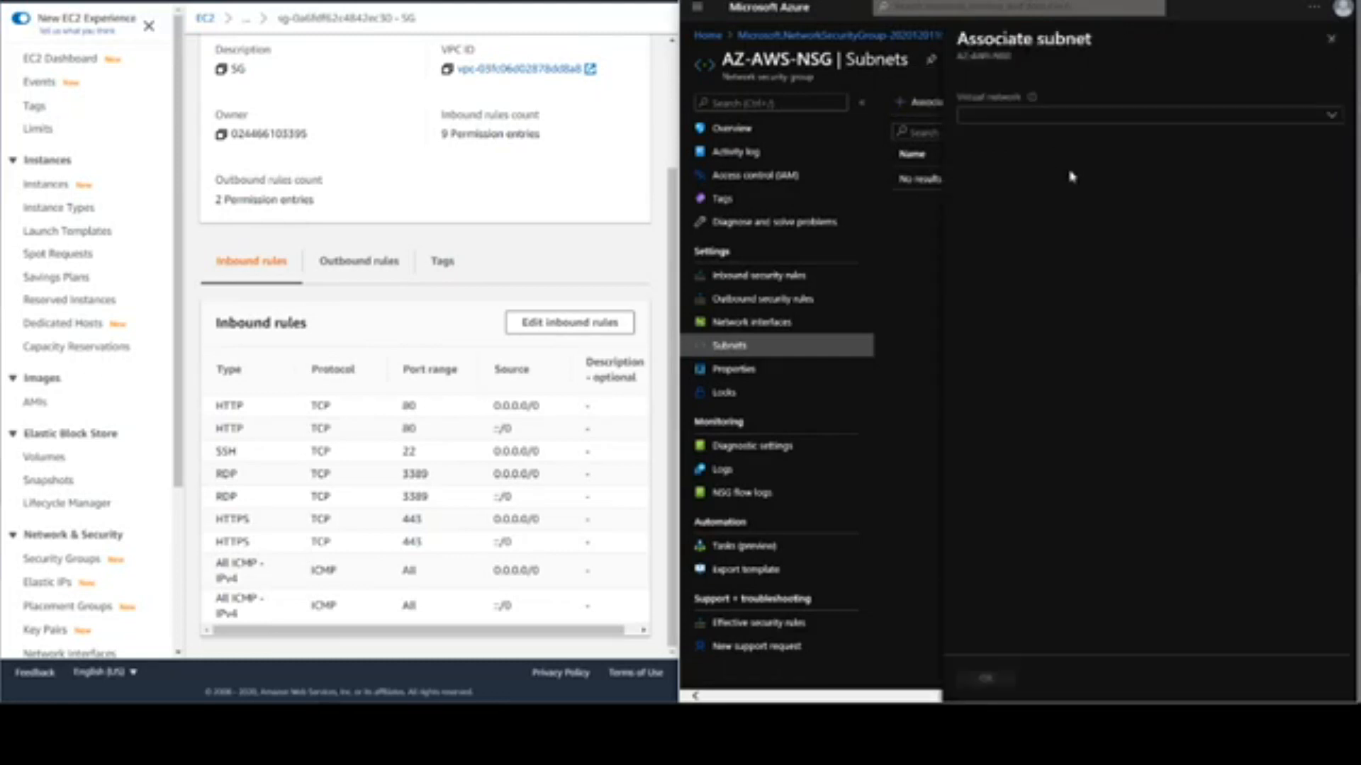
left_click(1333, 118)
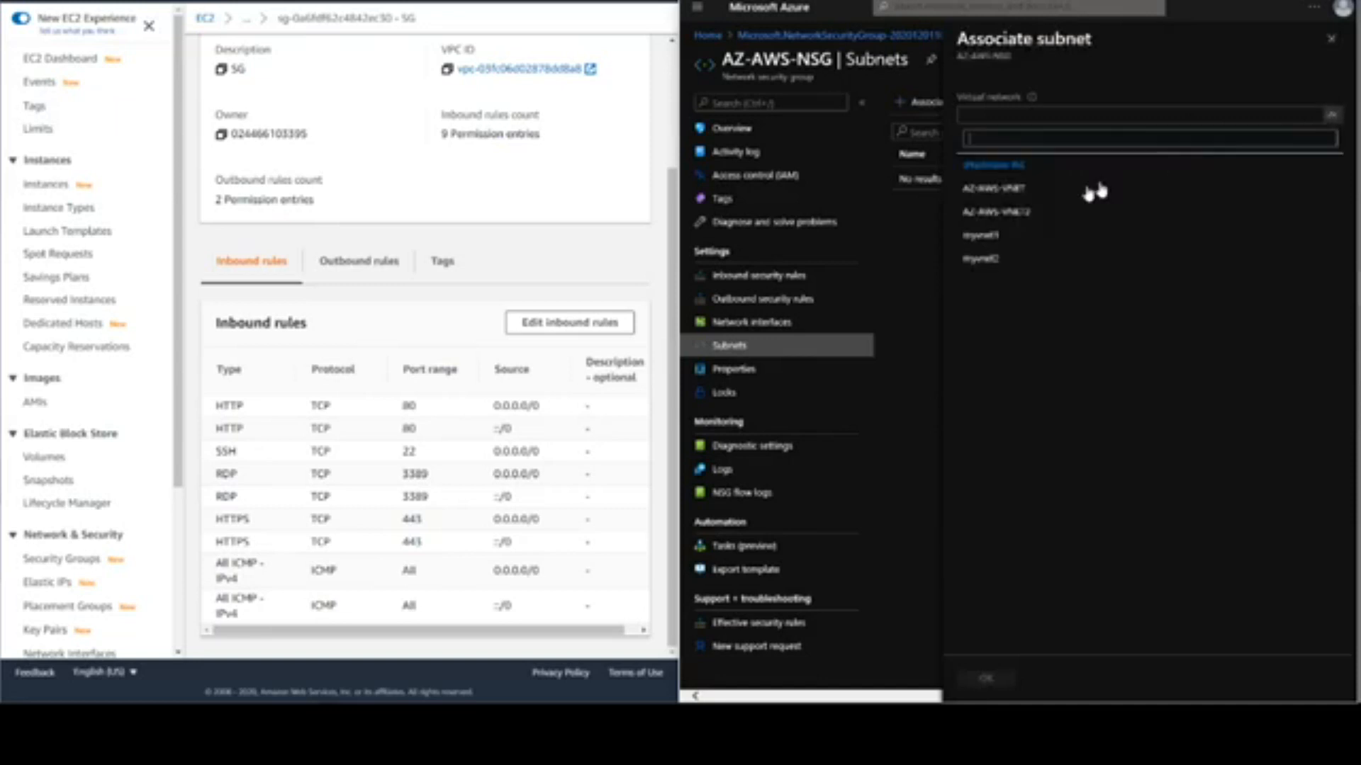
left_click(1015, 212)
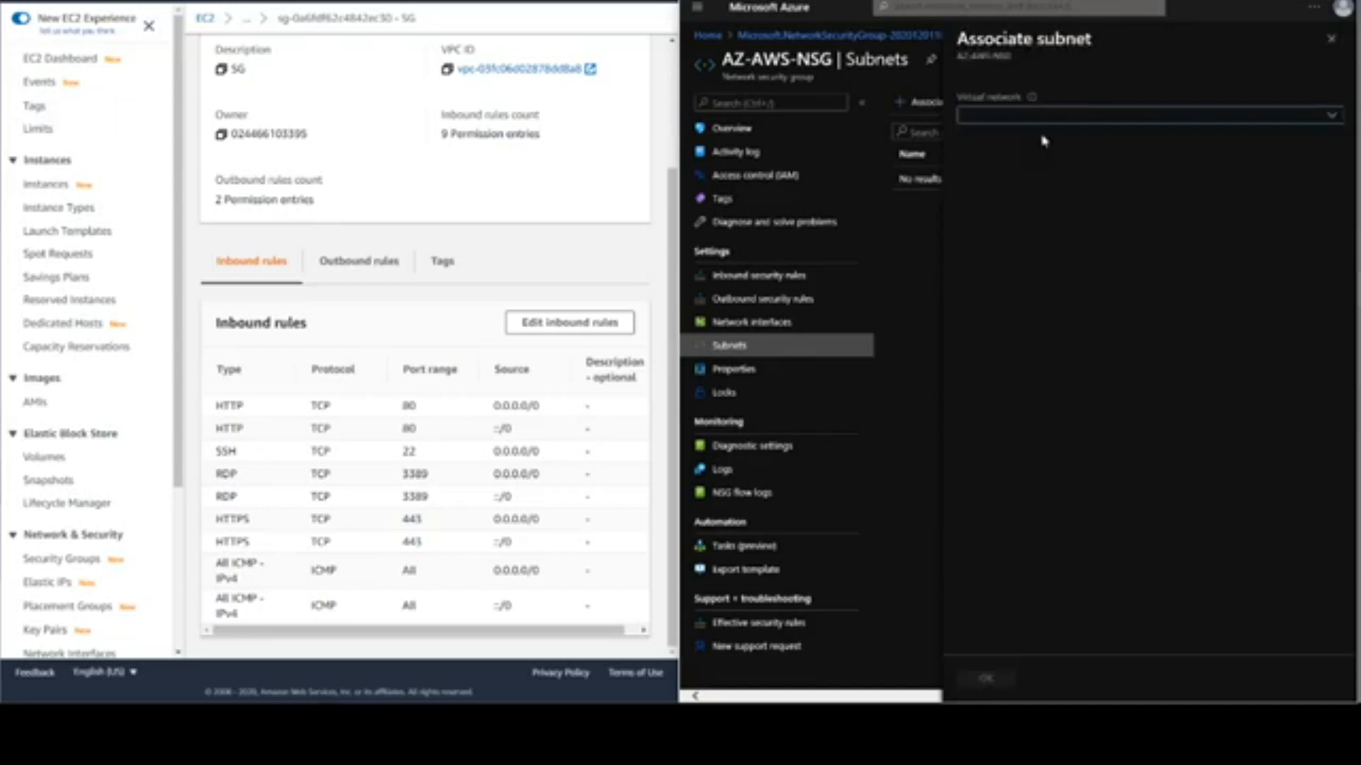
left_click(1024, 167)
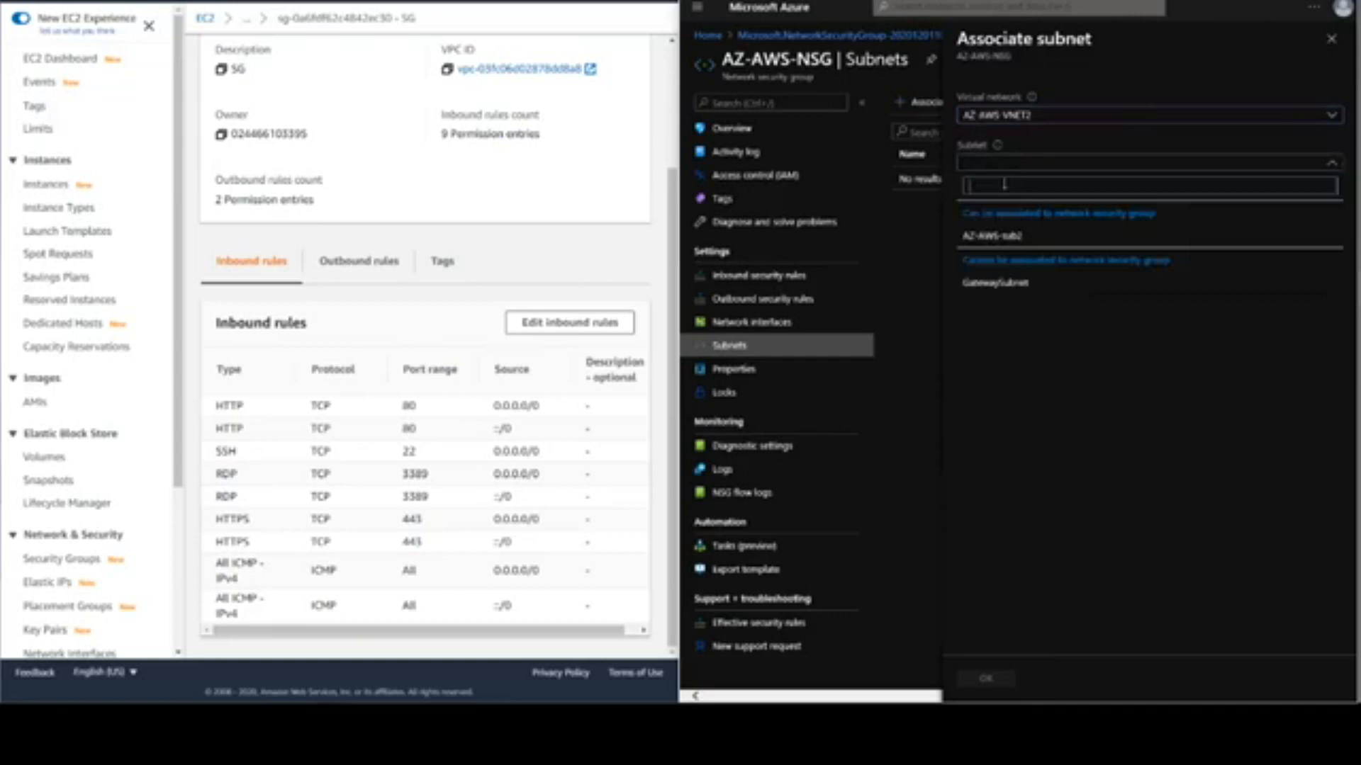
left_click(1042, 248)
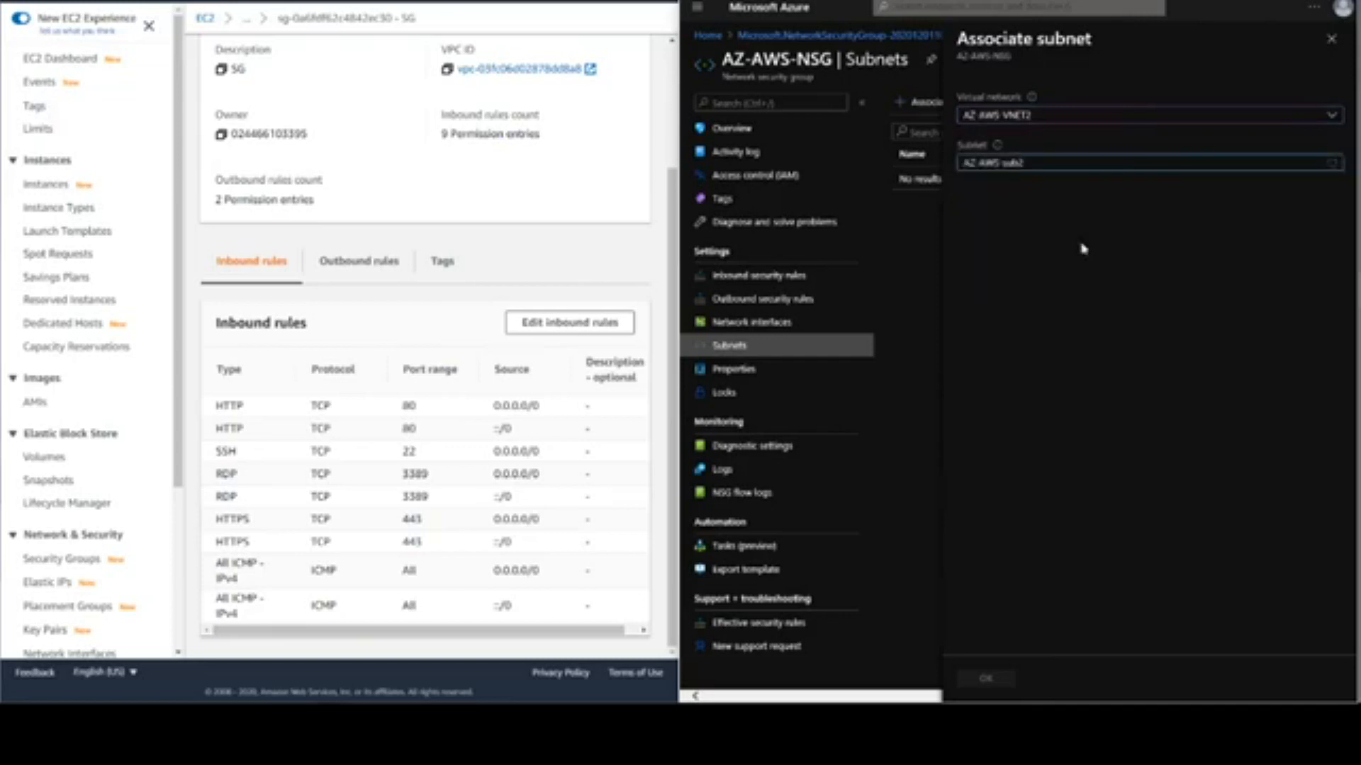
left_click(984, 680)
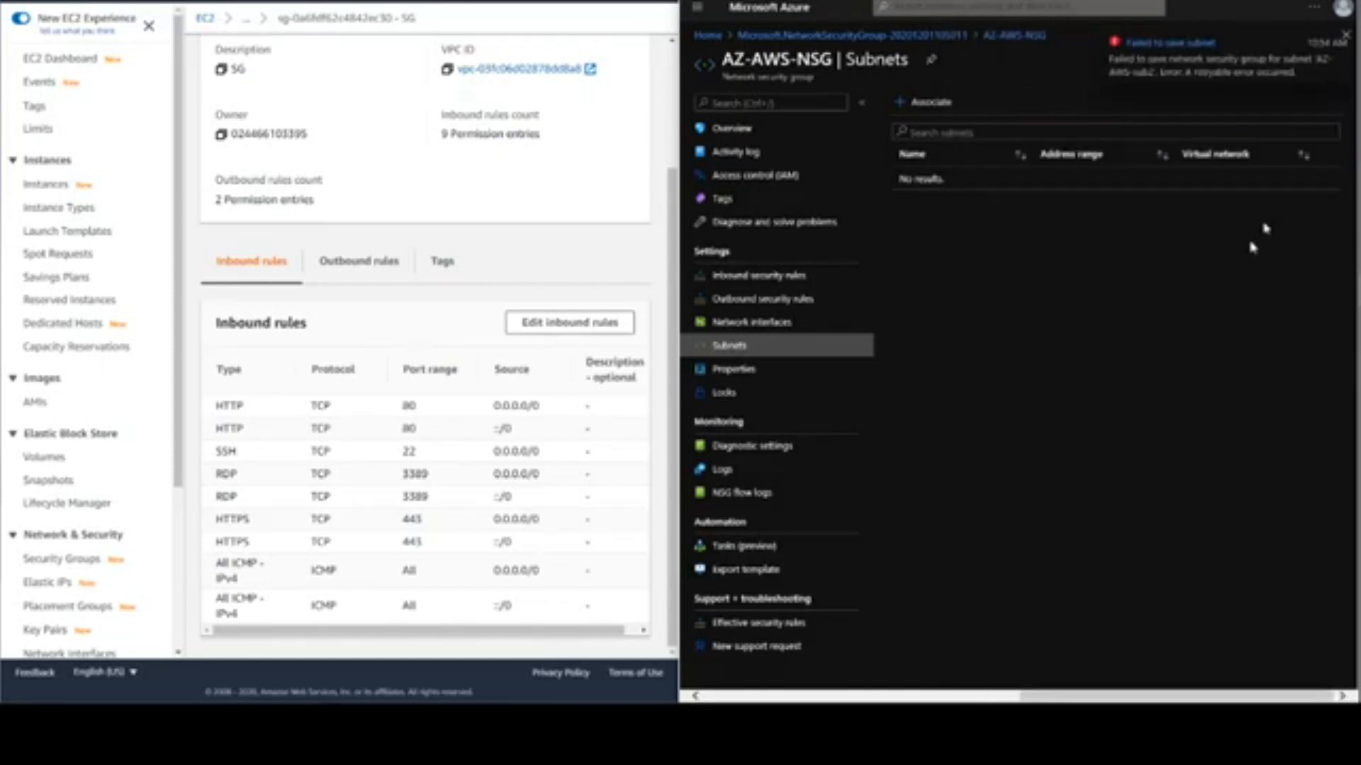
- Dismiss the save error and open AZ-VM-Win's Networking page showing its RDP 3389 inbound rule
left_click(1346, 37)
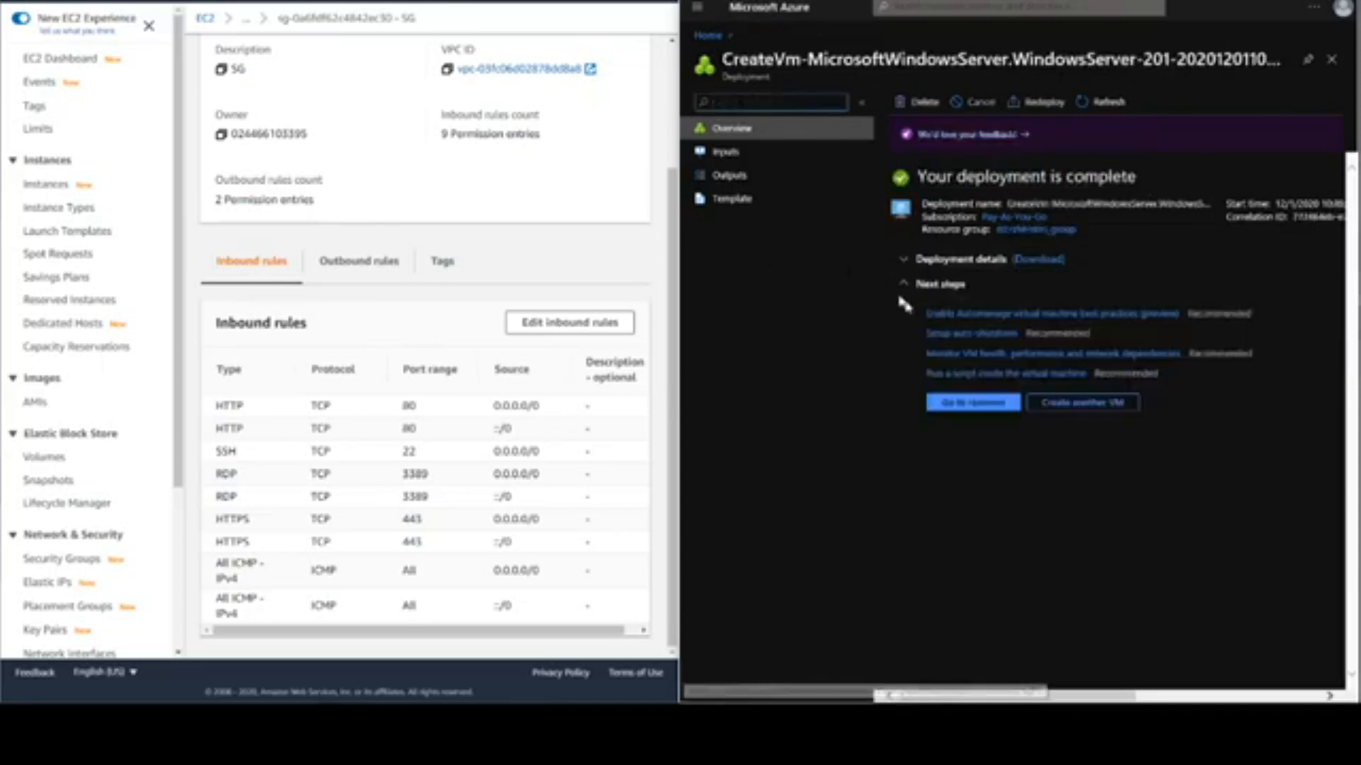
left_click(975, 408)
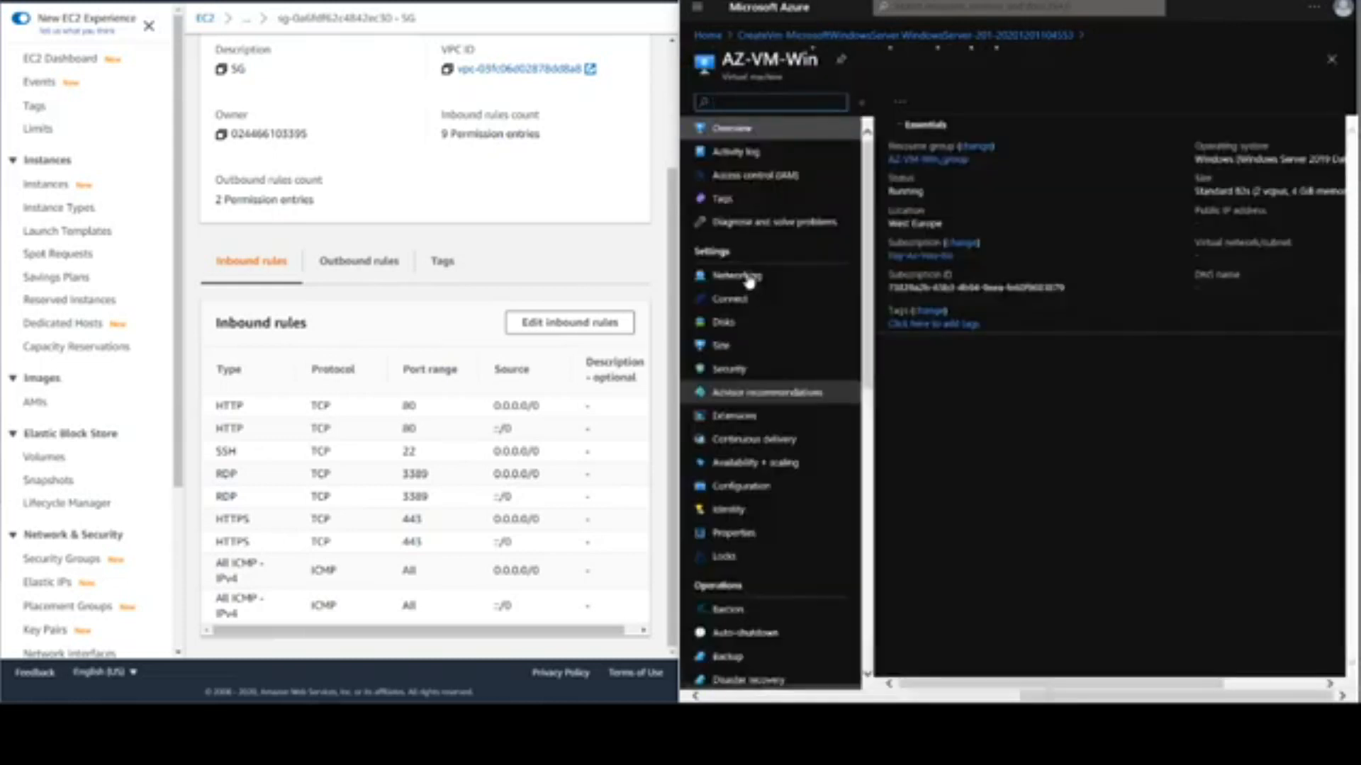
left_click(737, 276)
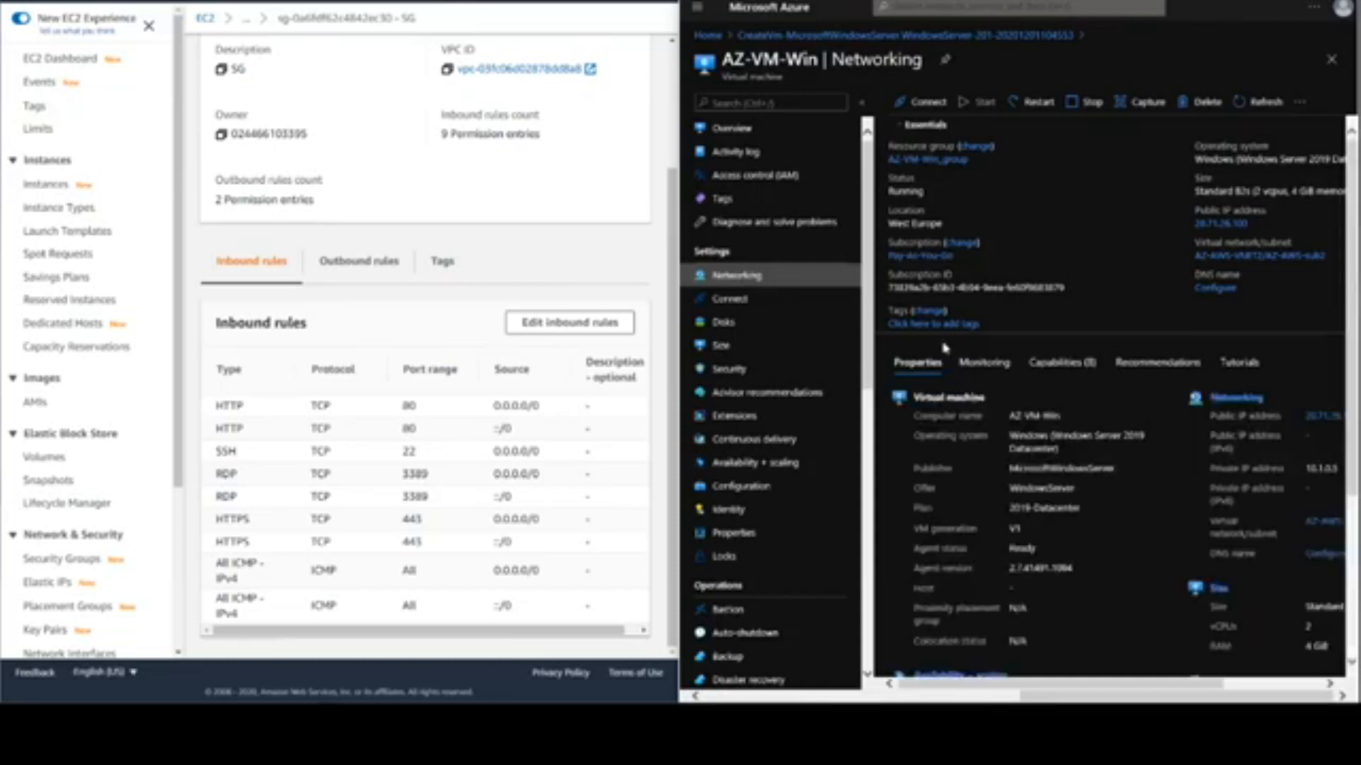
left_click(737, 276)
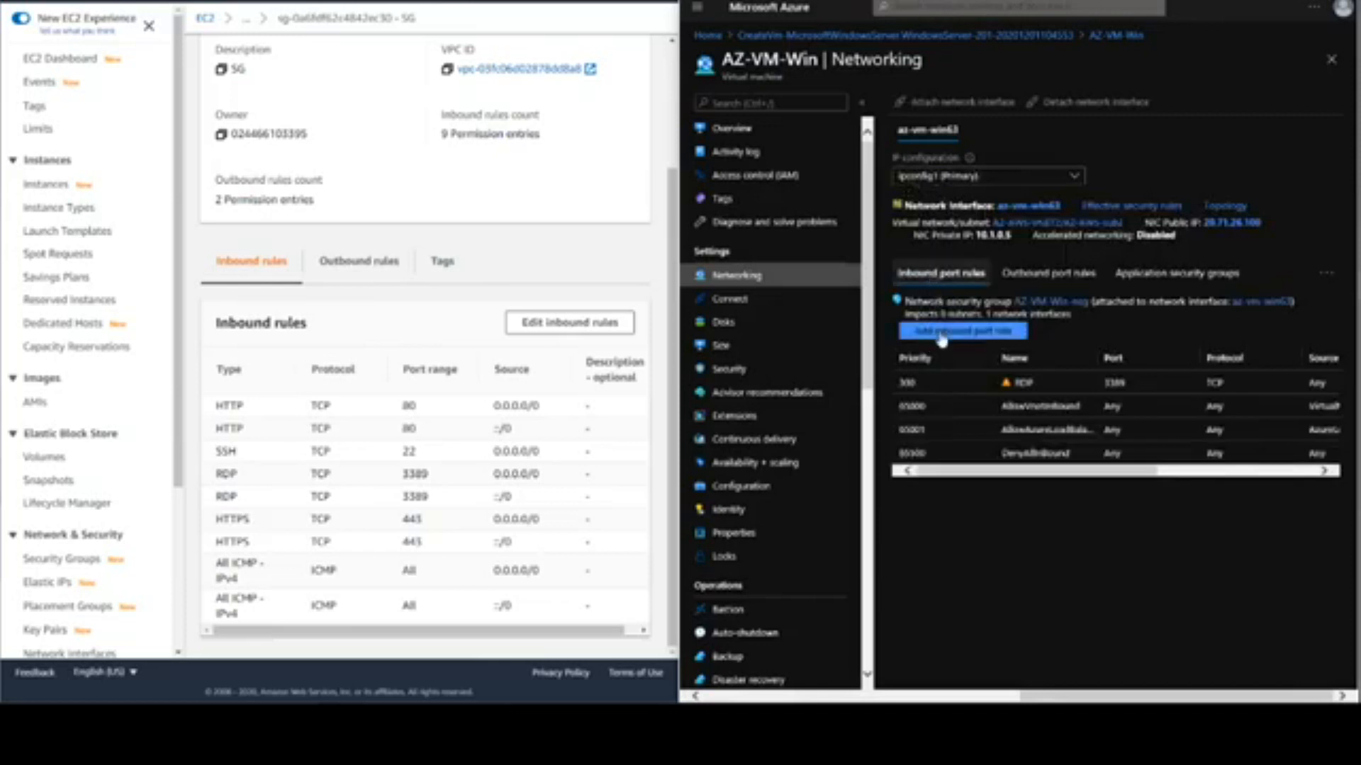
- Add inbound port rule Port_0 allowing ICMP at priority 310 on AZ-VM-Win
left_click(940, 335)
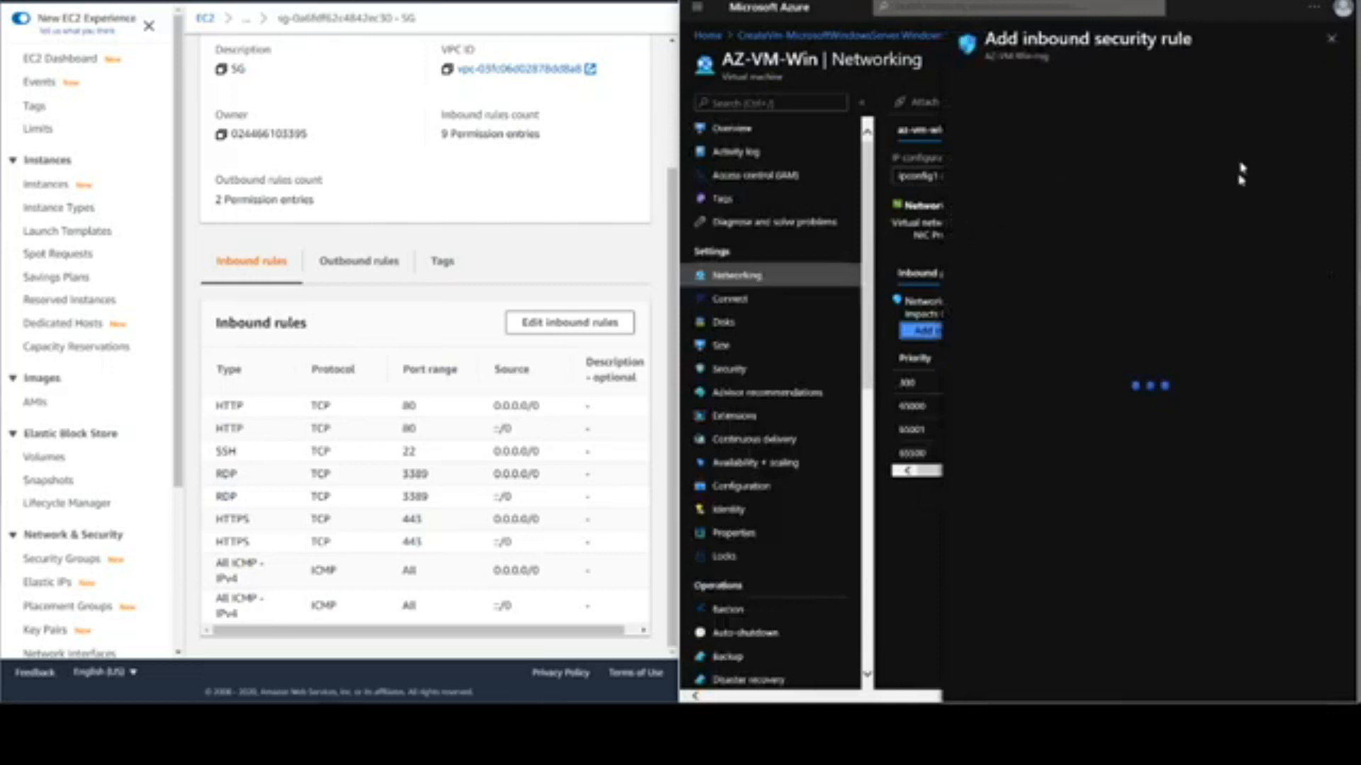
left_click_drag(1005, 268, 947, 271)
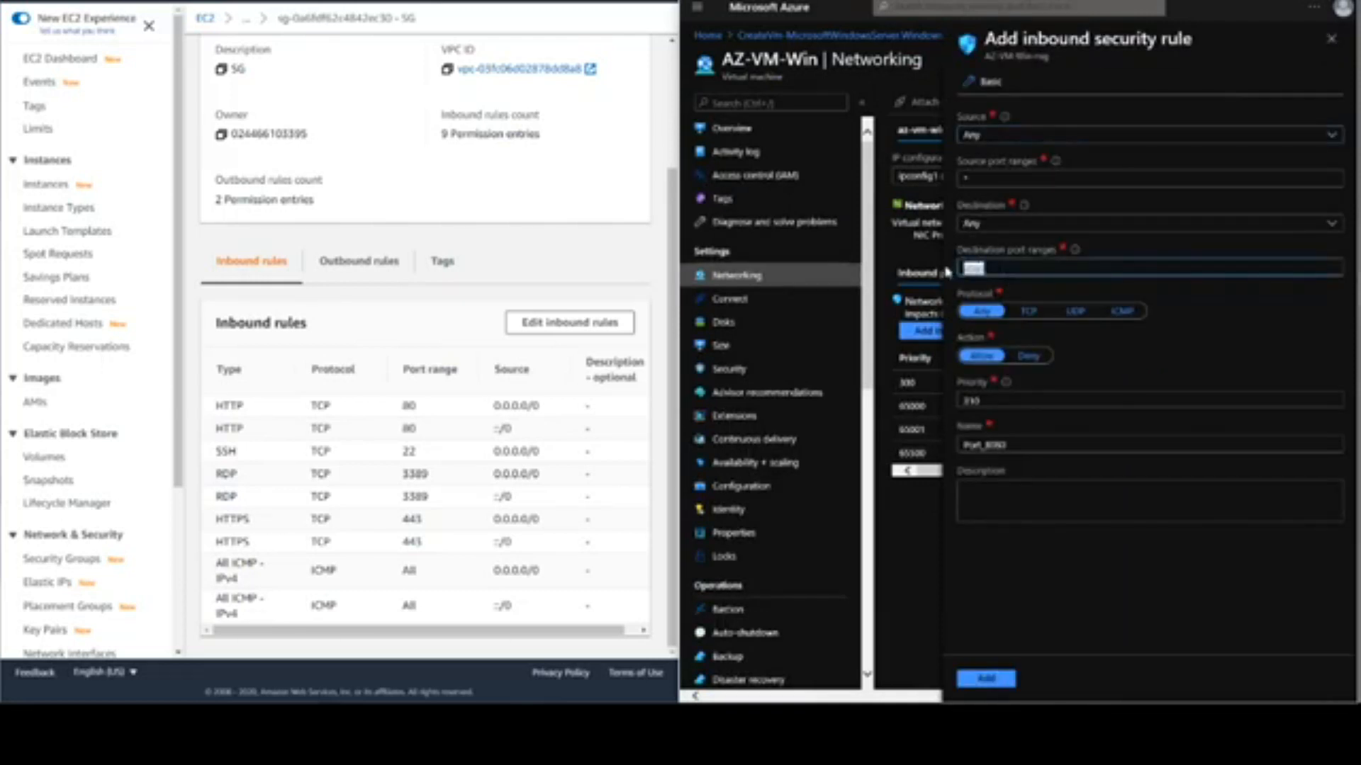
left_click(1122, 311)
left_click(1009, 445)
key("BackSpace")
key("BackSpace")
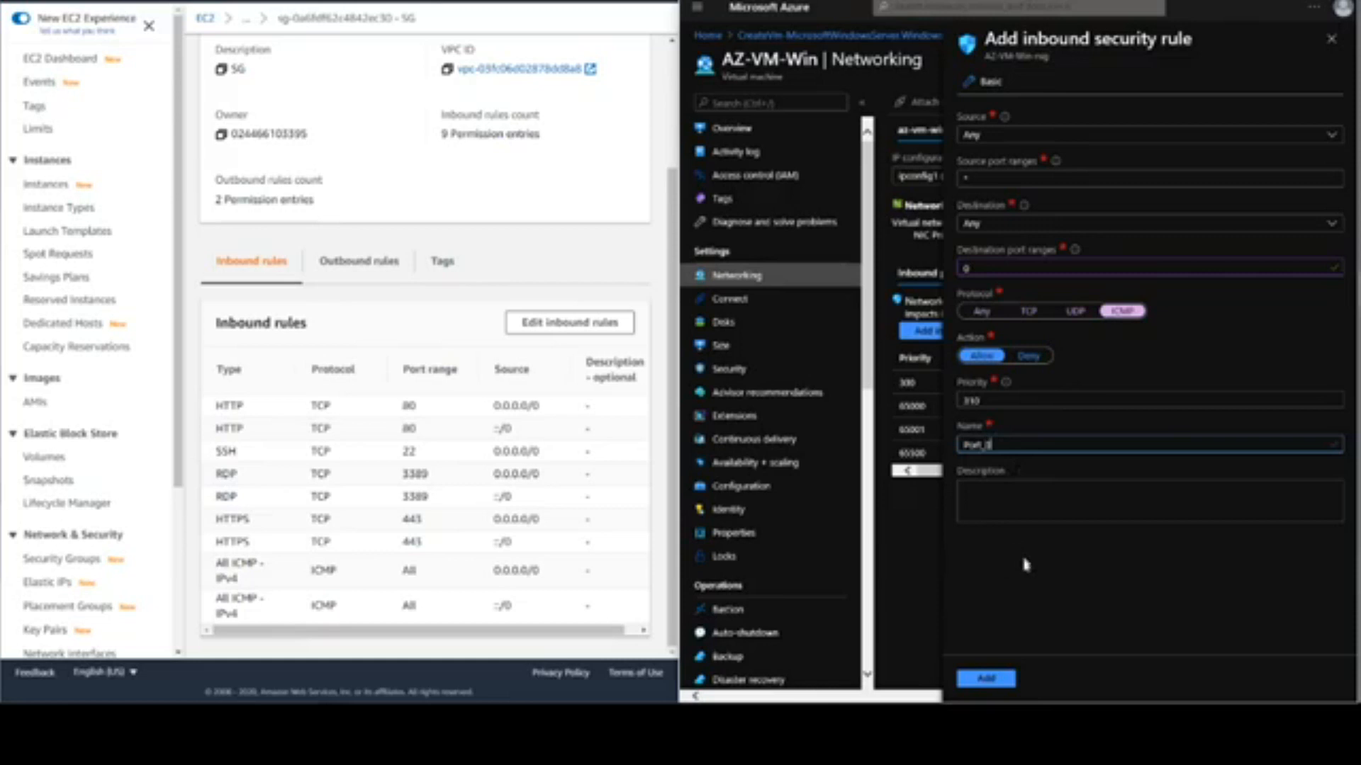
left_click(999, 679)
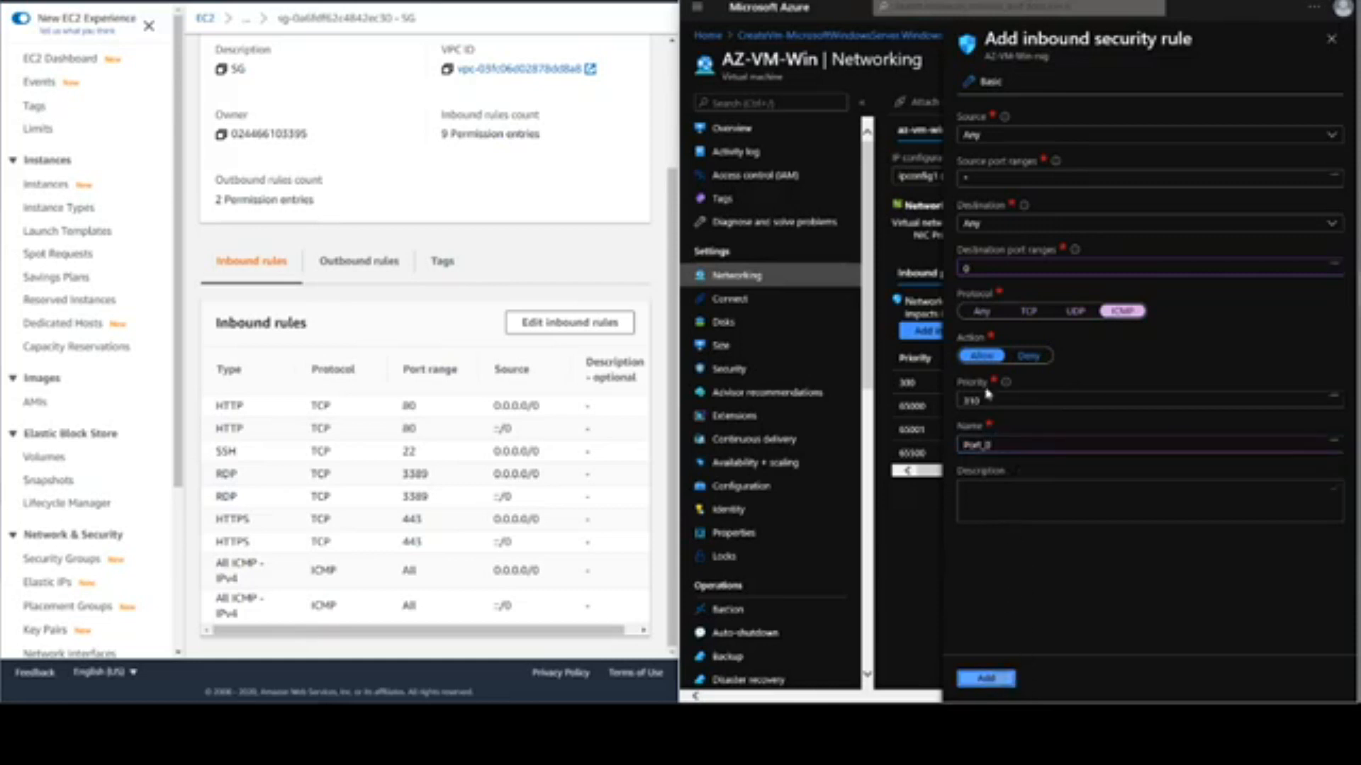
- Submit a Port_80 rule for port 80 at priority 320
left_click(943, 333)
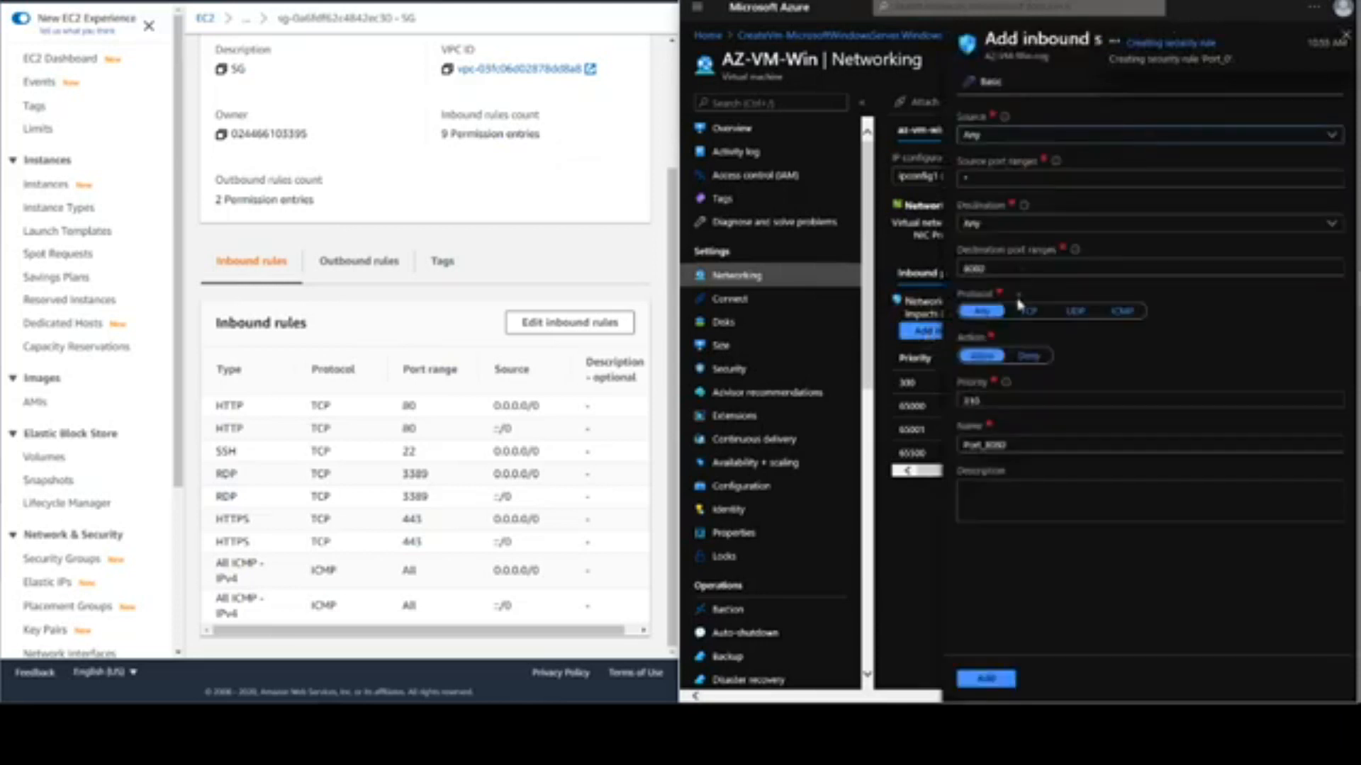
left_click(1006, 271)
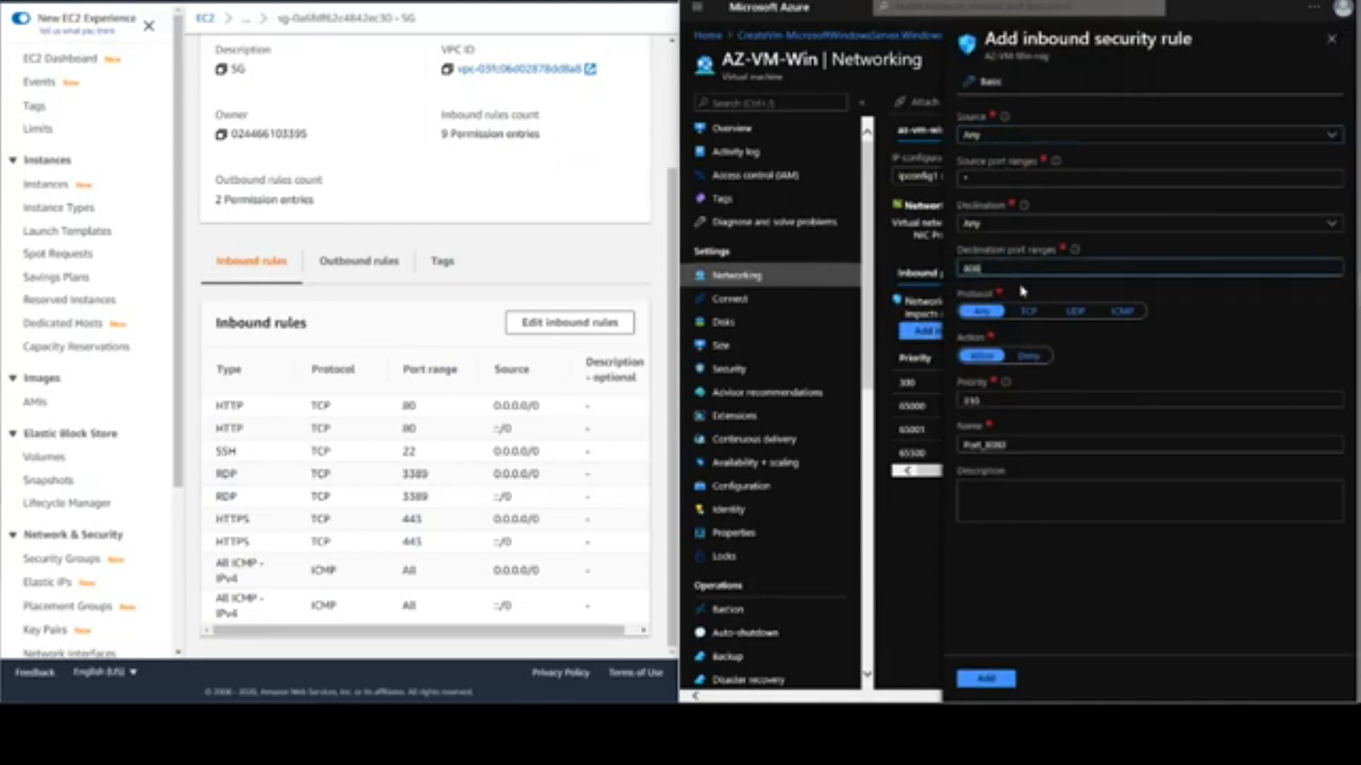
left_click(1016, 445)
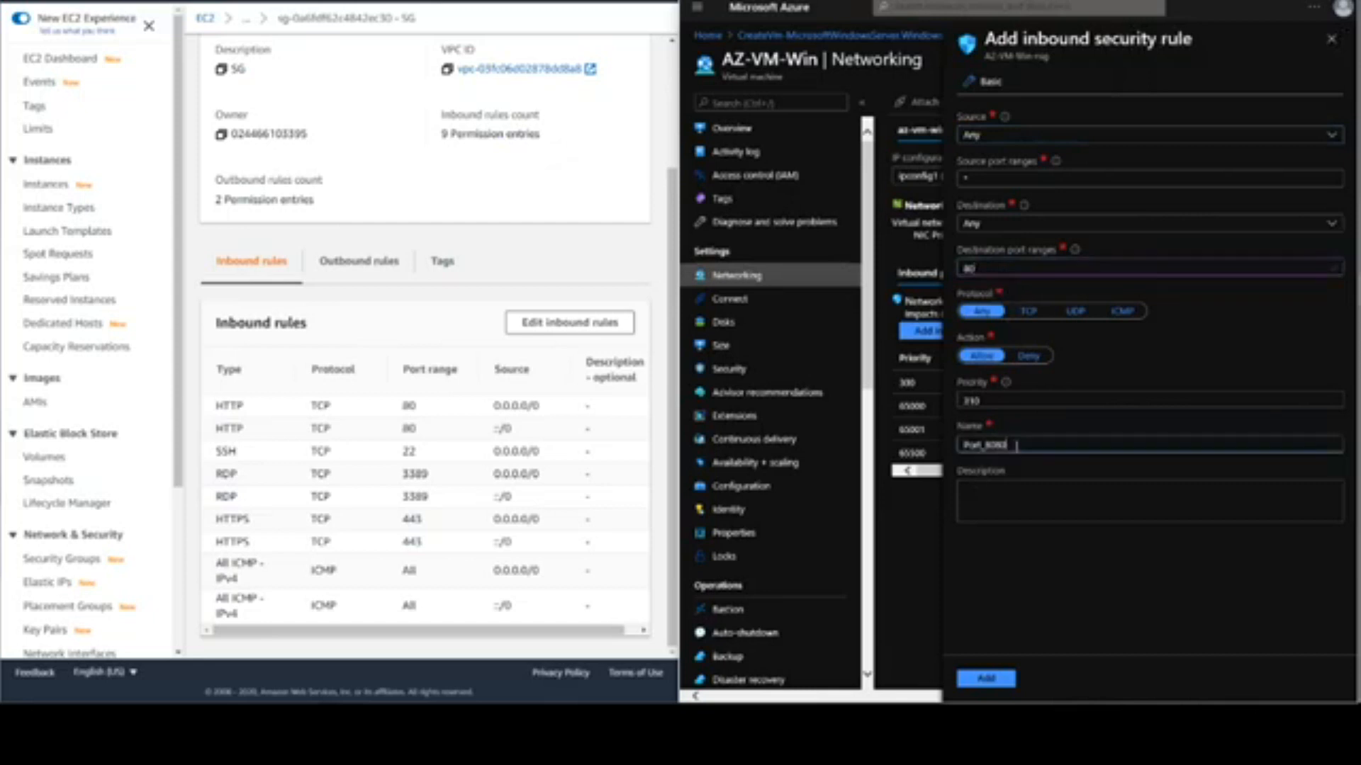
left_click(977, 400)
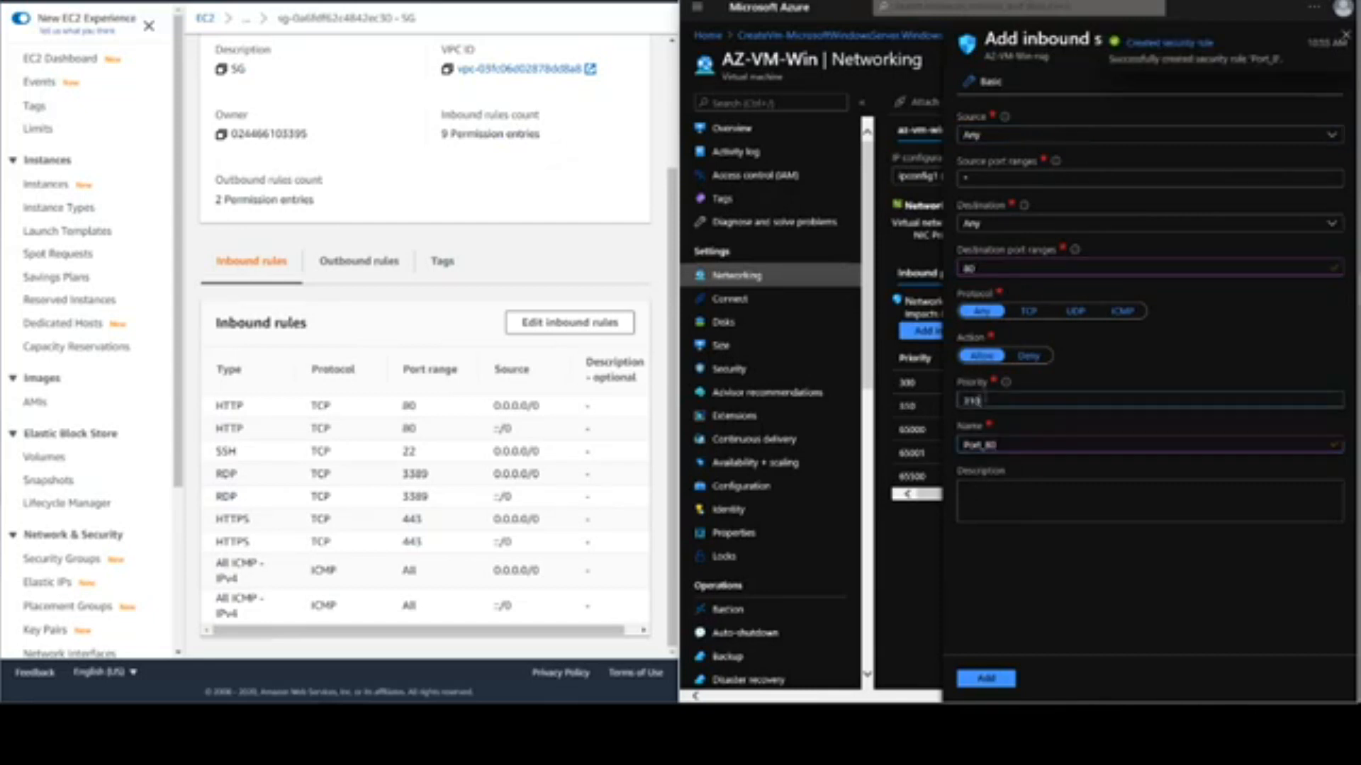
key("BackSpace")
key("BackSpace")
type("20")
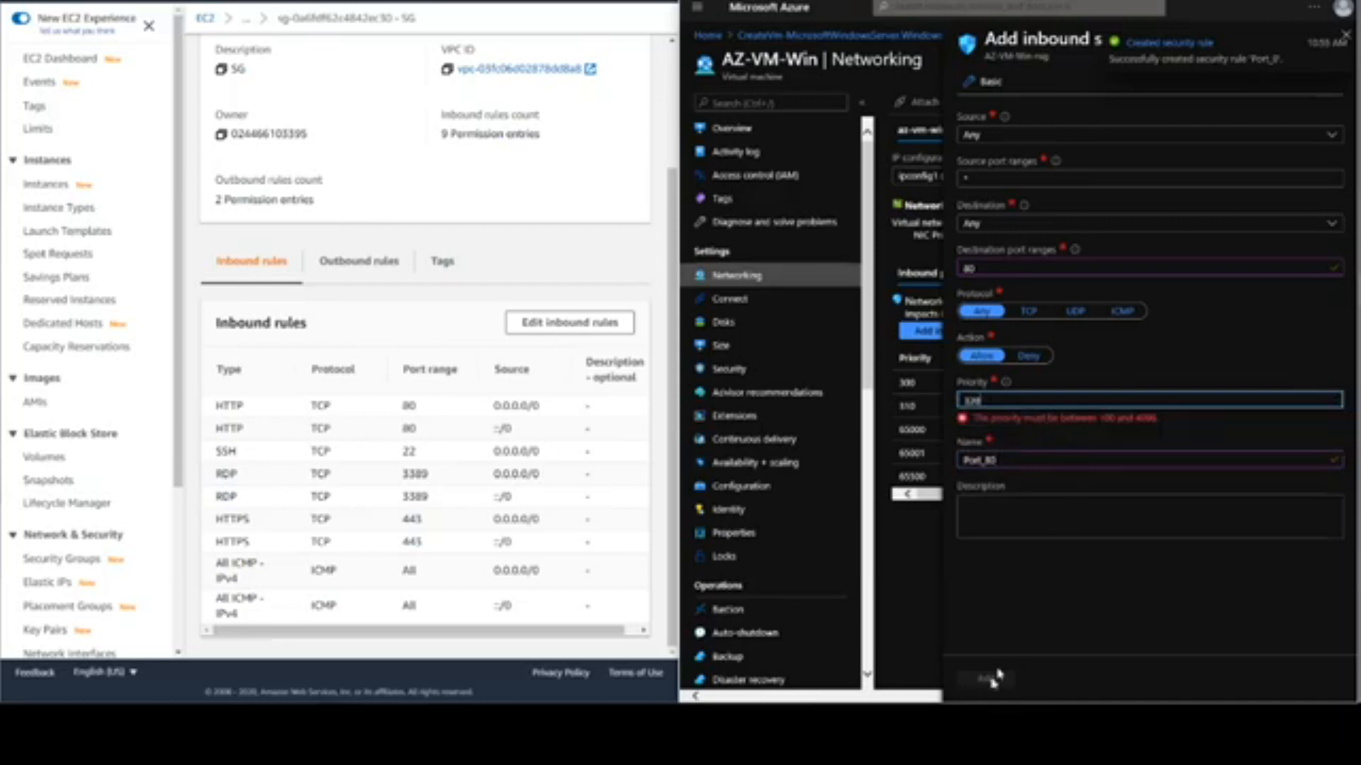
left_click(985, 681)
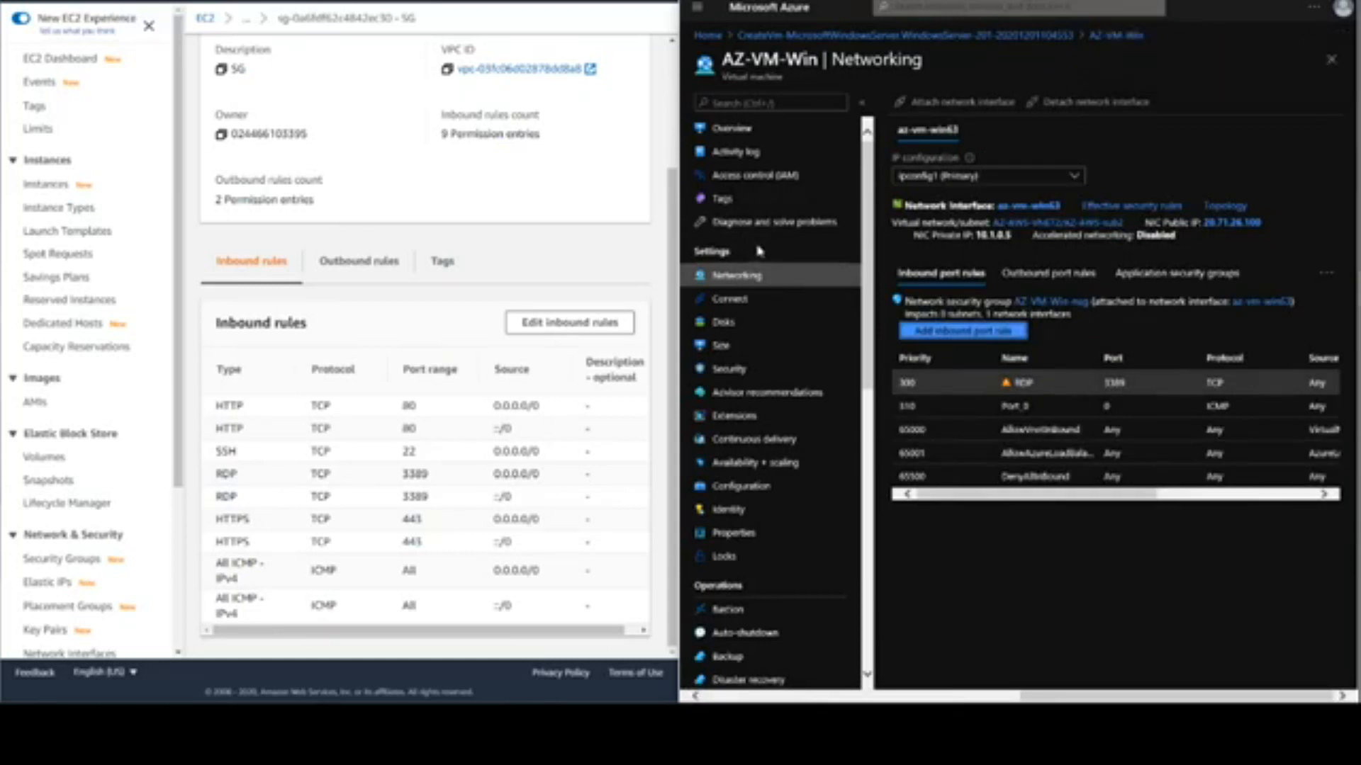
left_click(698, 10)
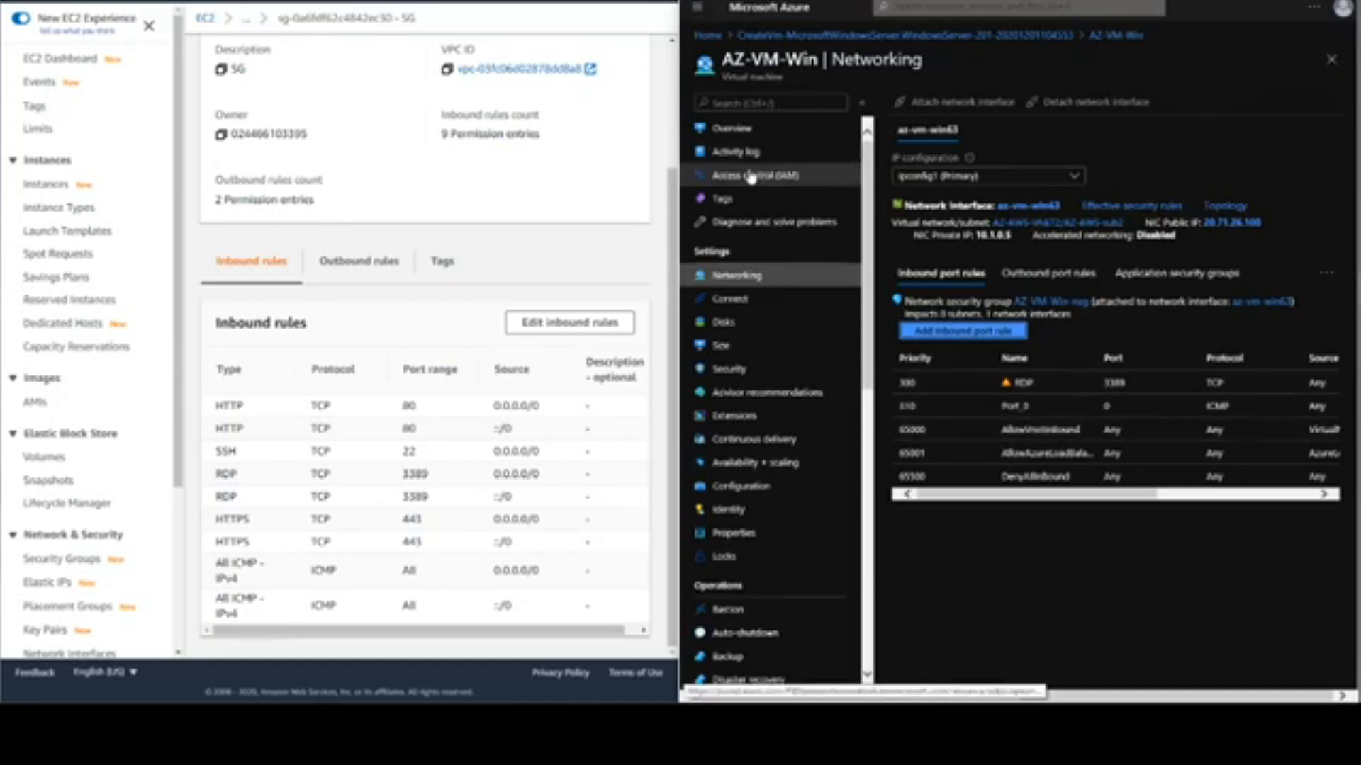
- Refresh the AZ-AWS-VNG2-PIP public IP page to see whether an address is assigned
left_click(698, 9)
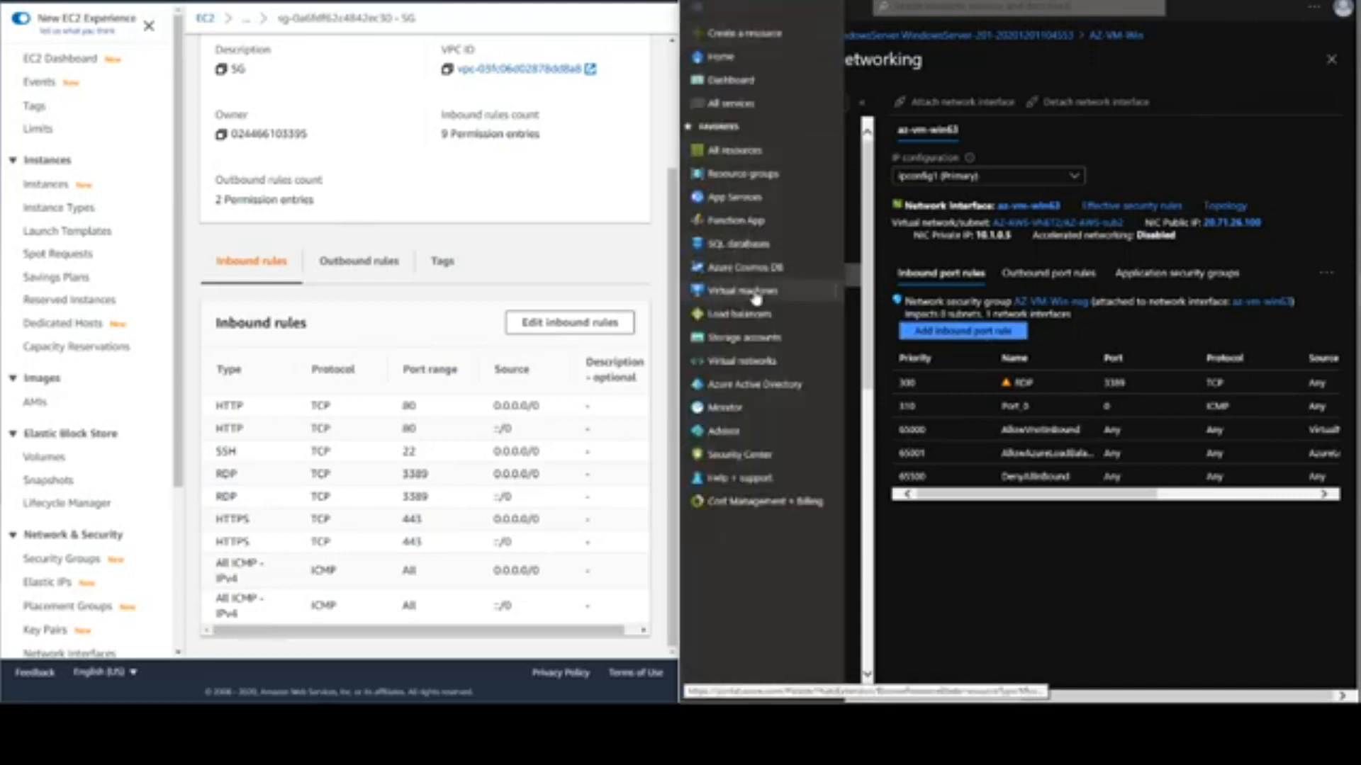
left_click(975, 186)
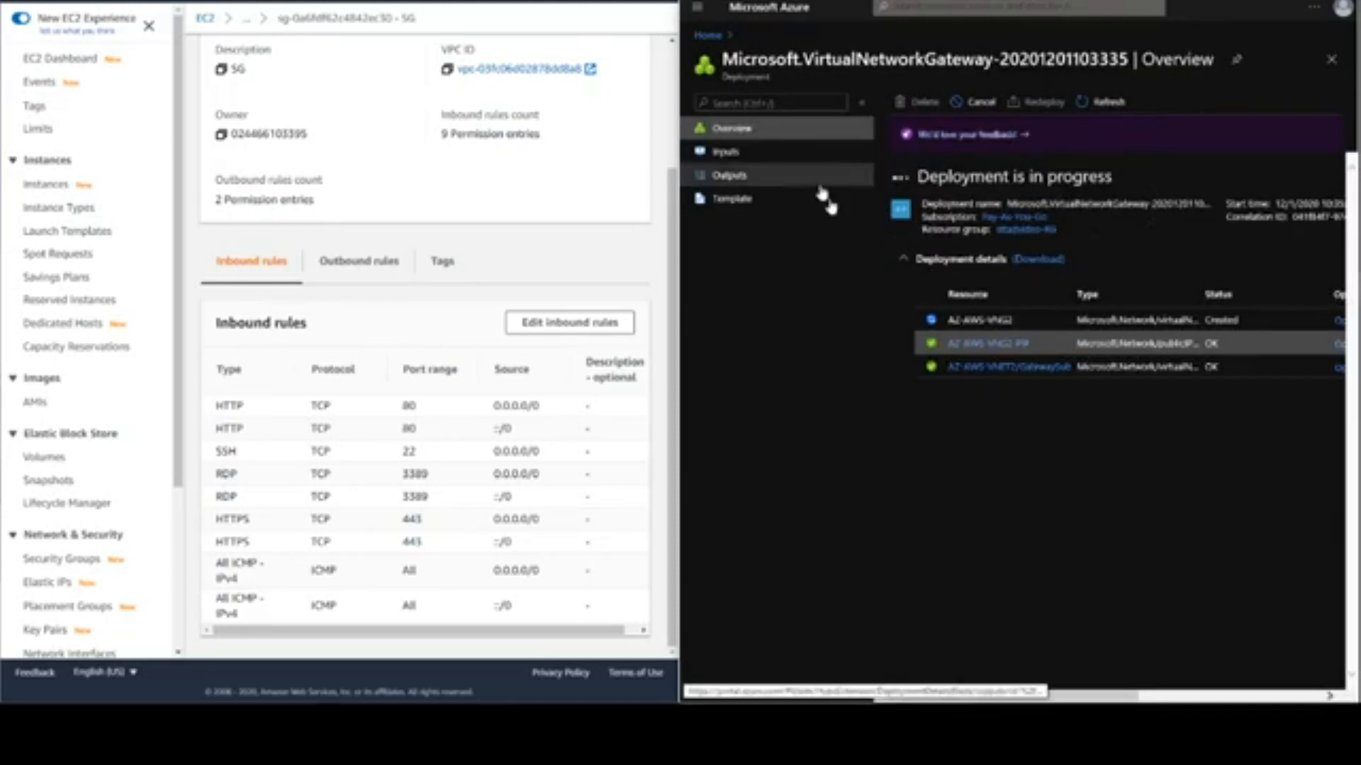
left_click(988, 343)
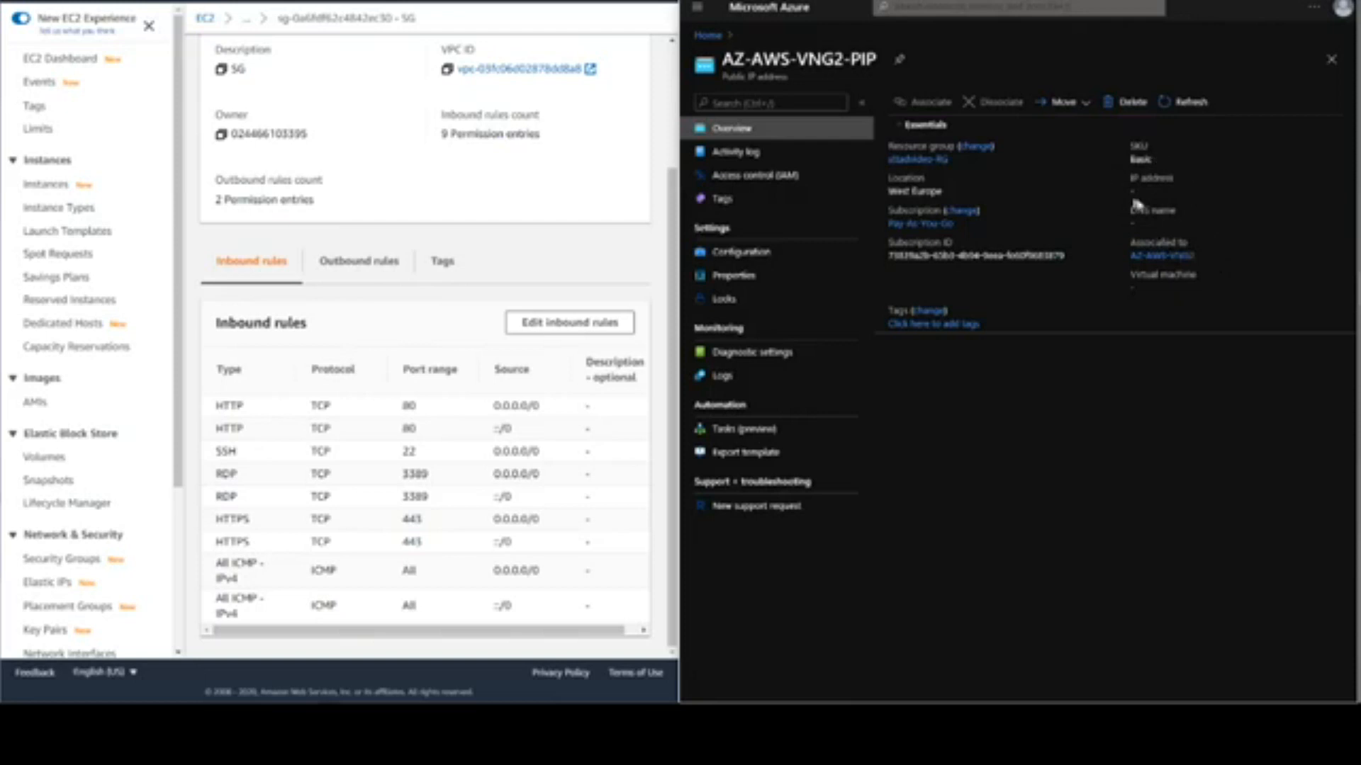
left_click(1176, 102)
key("alt+Left")
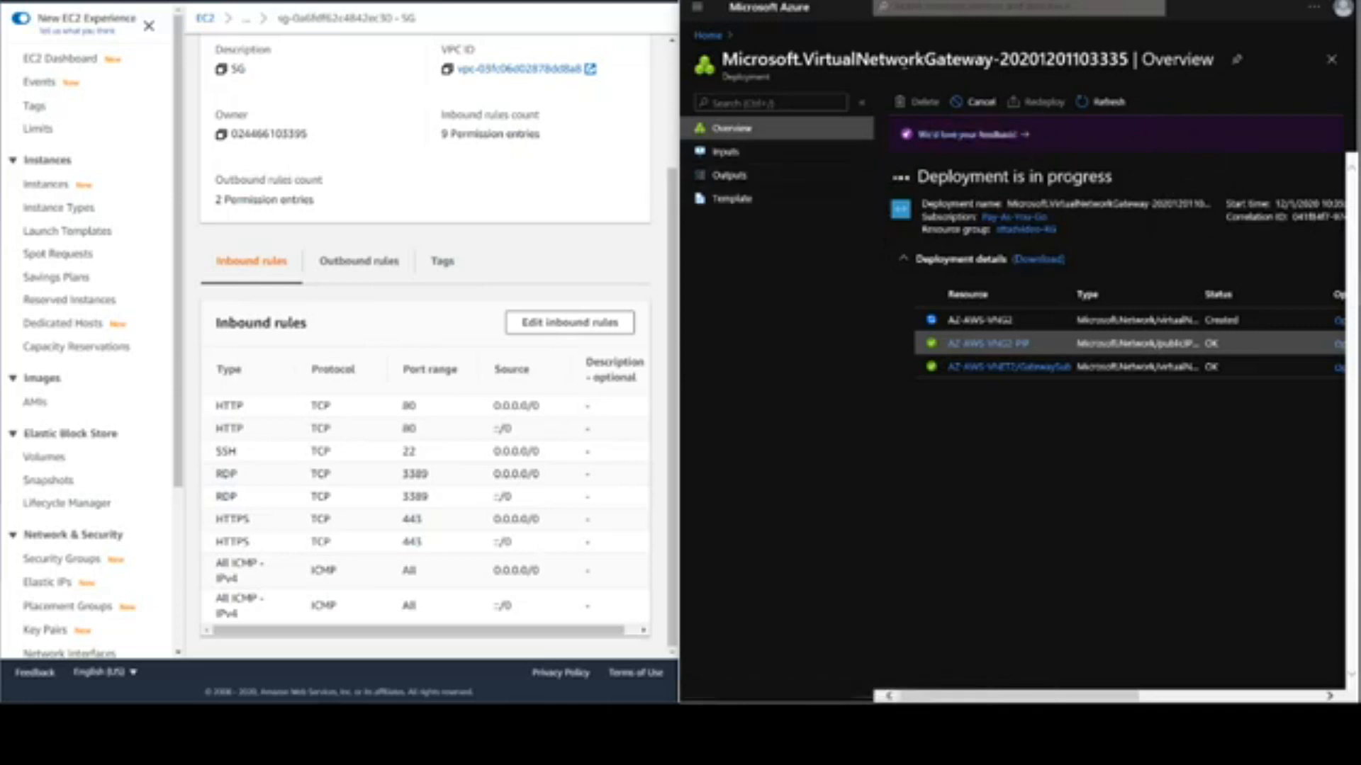
left_click_drag(994, 60, 802, 60)
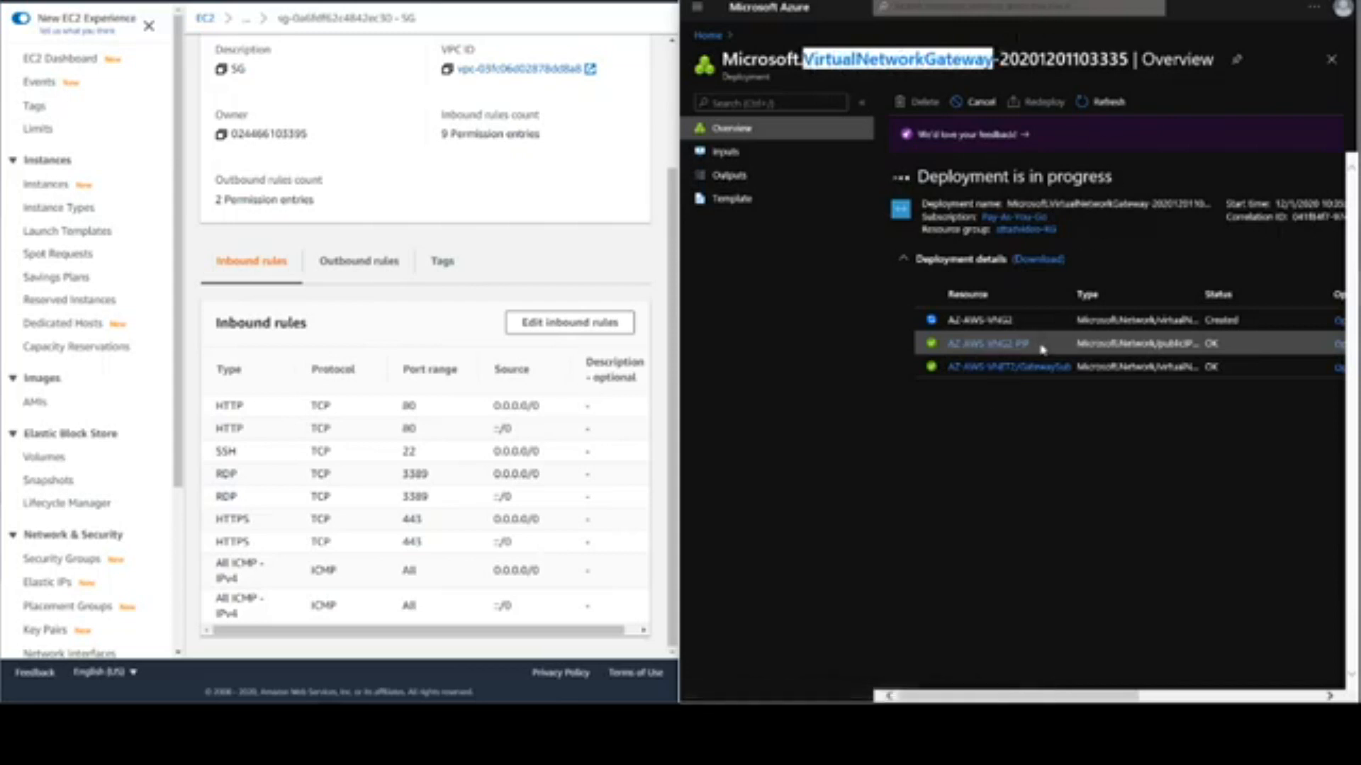
left_click_drag(1035, 349, 948, 343)
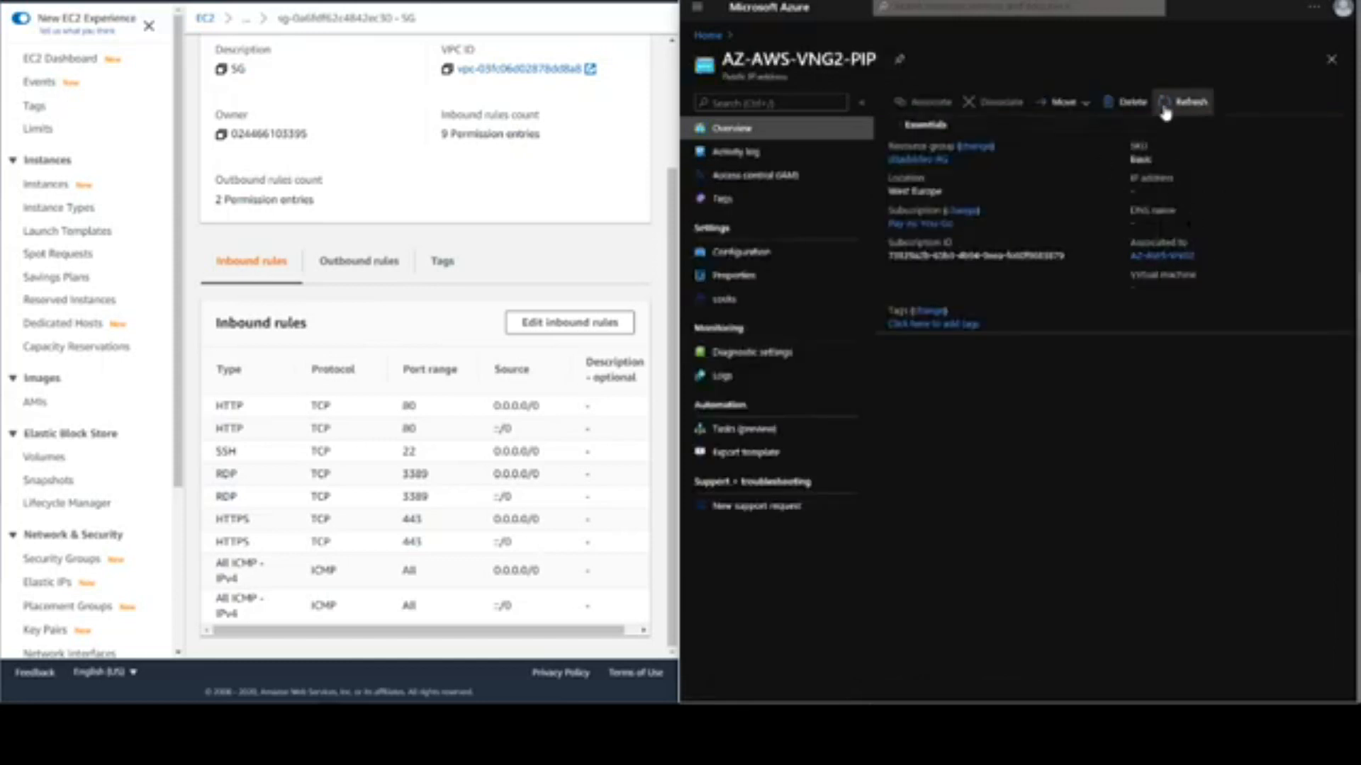
left_click(1165, 108)
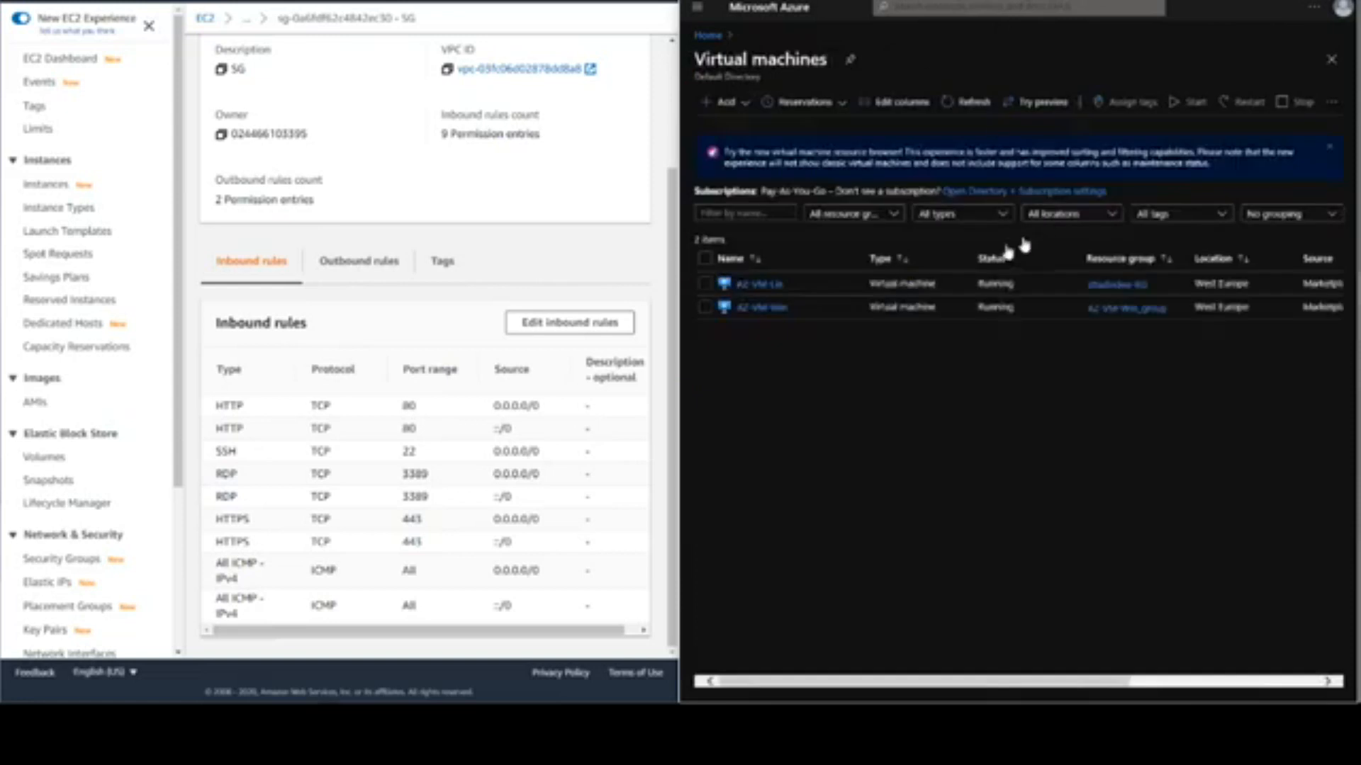
- Open AZ-VM-Lin's Networking settings and begin a new inbound port rule
left_click(754, 285)
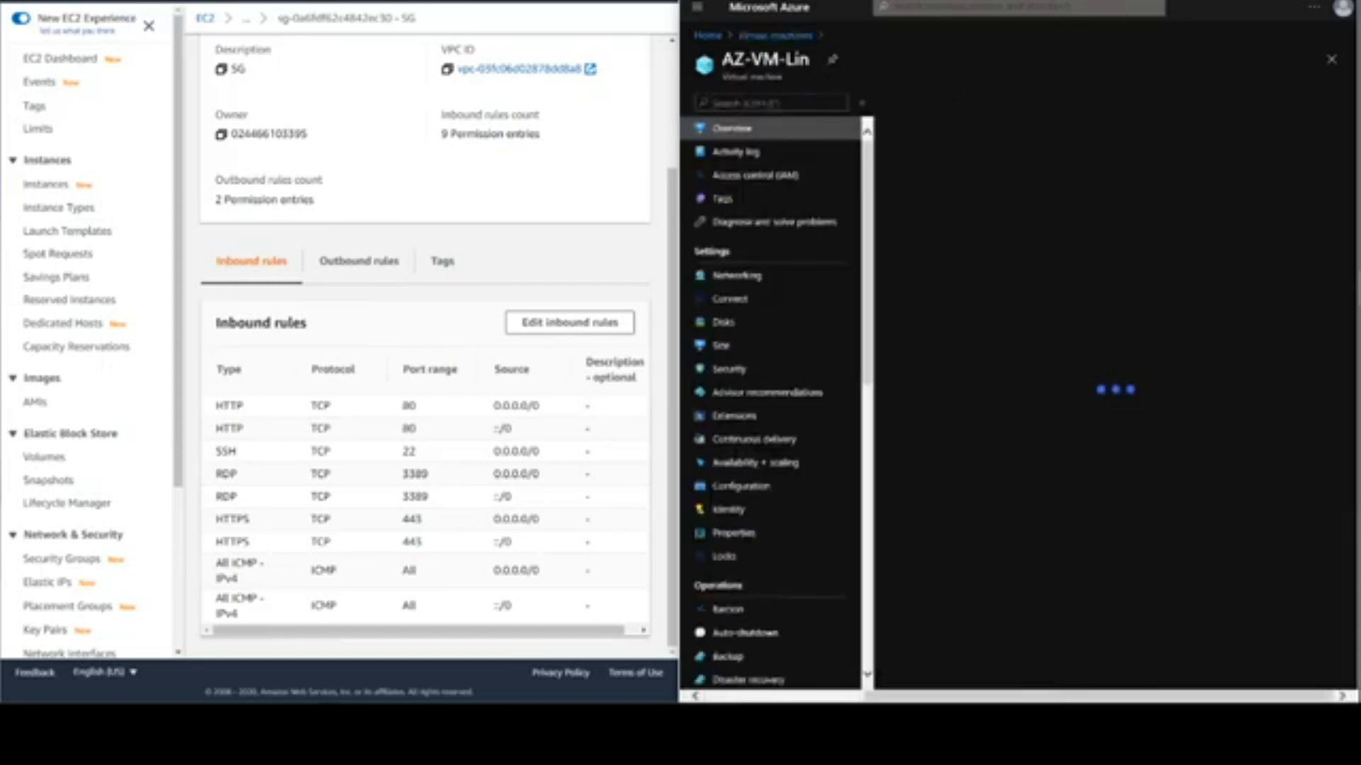
left_click(751, 284)
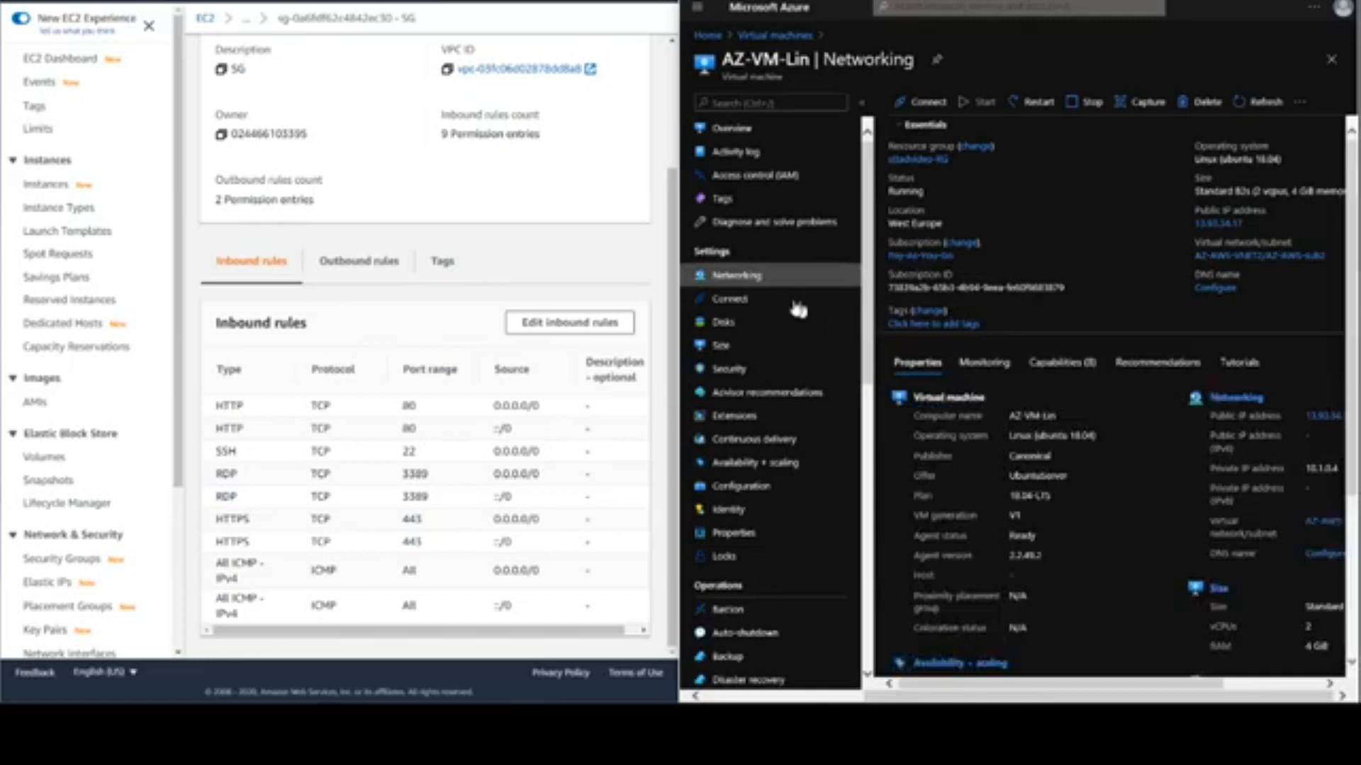
left_click(750, 275)
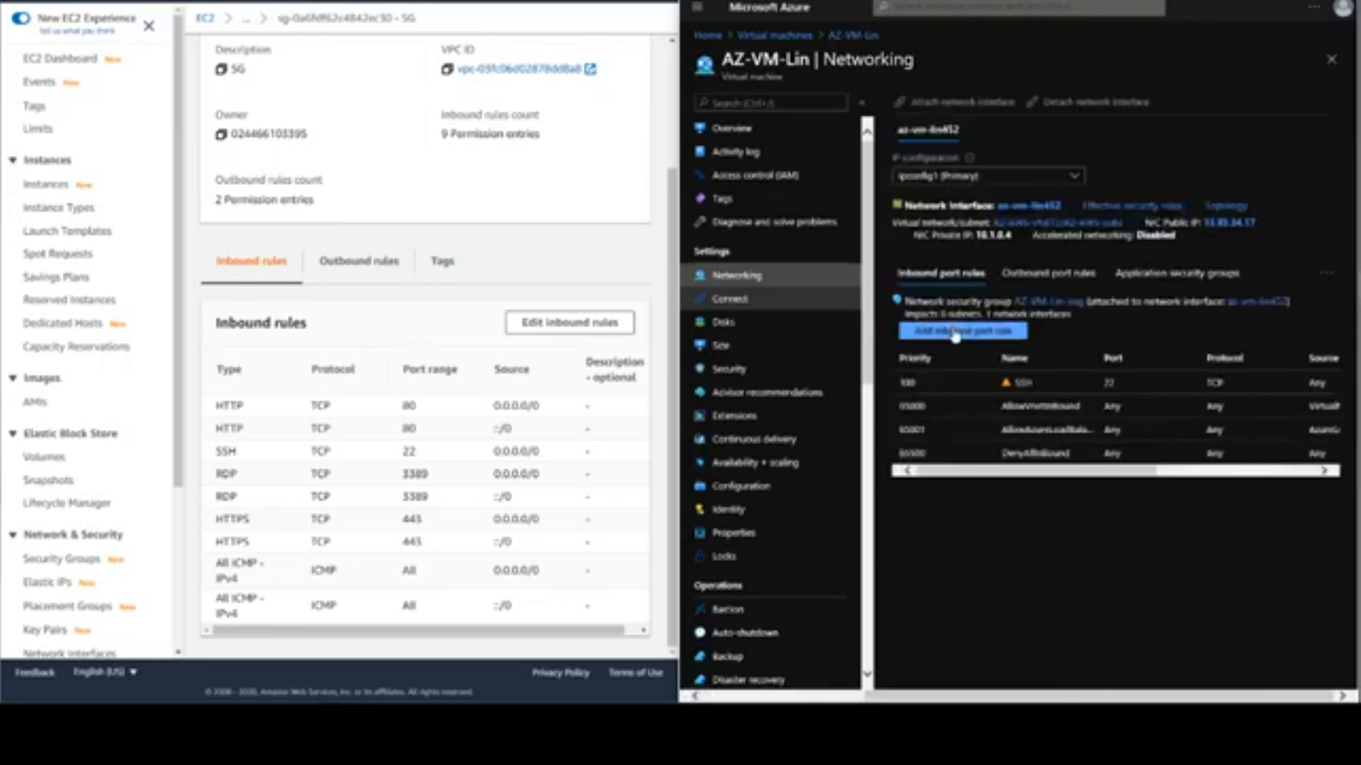
left_click(955, 332)
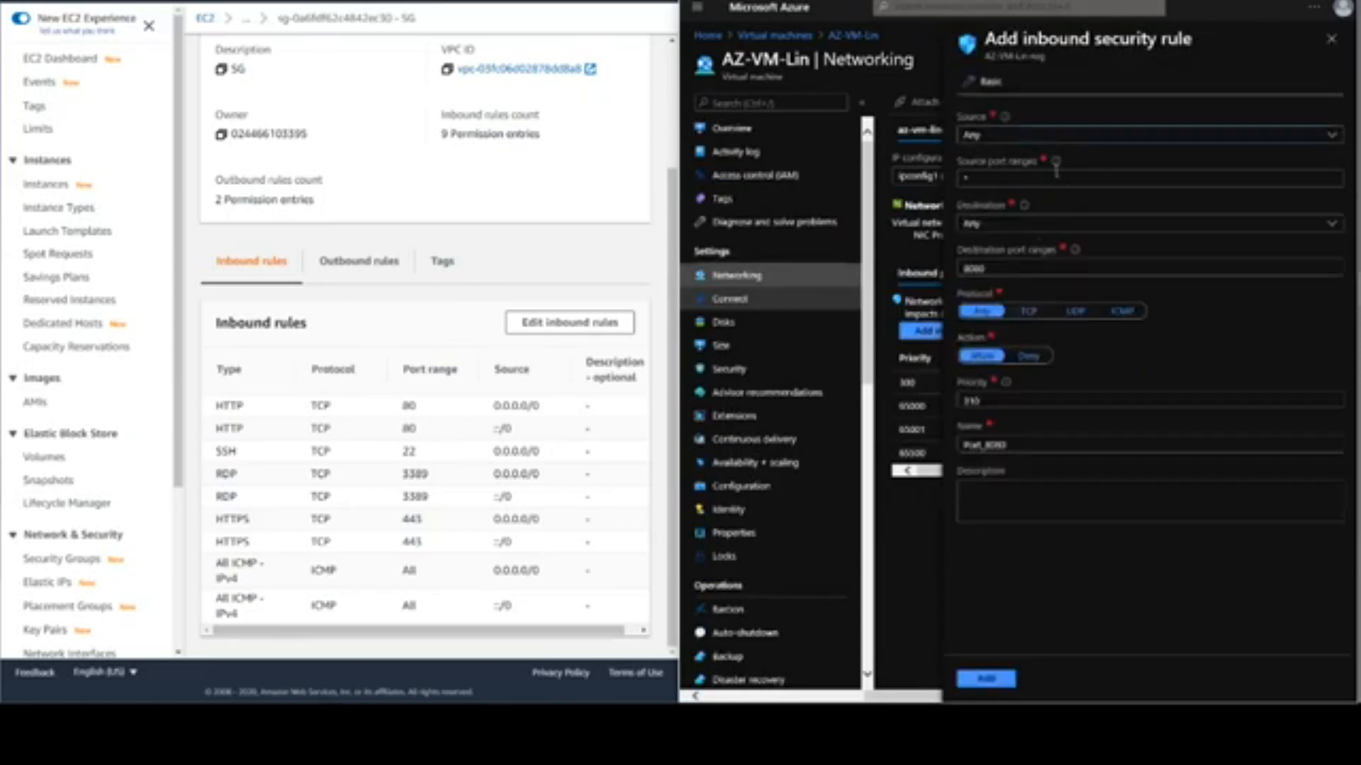
- Add inbound rule Port_80 allowing port 80 at priority 310 on AZ-VM-Lin
left_click_drag(1004, 267, 974, 268)
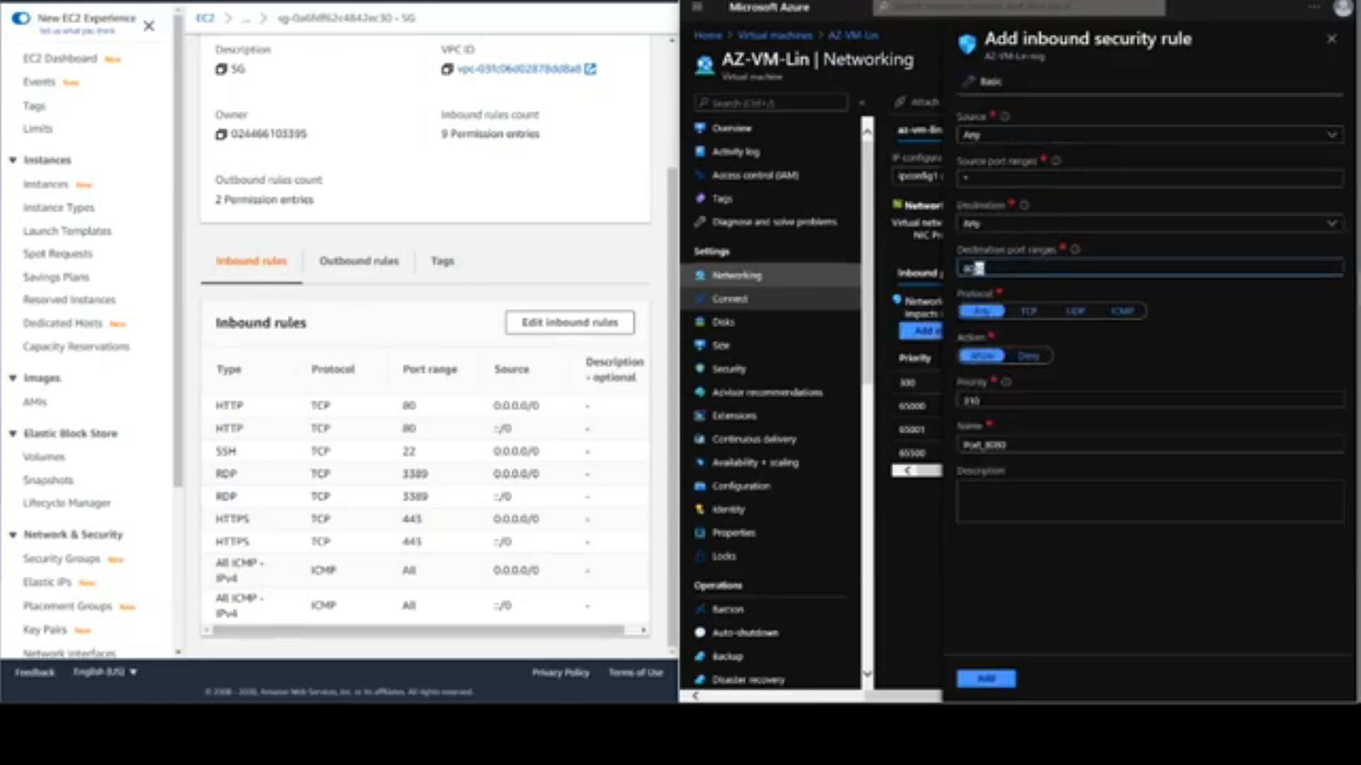
key("BackSpace")
left_click(1013, 445)
key("BackSpace")
key("BackSpace")
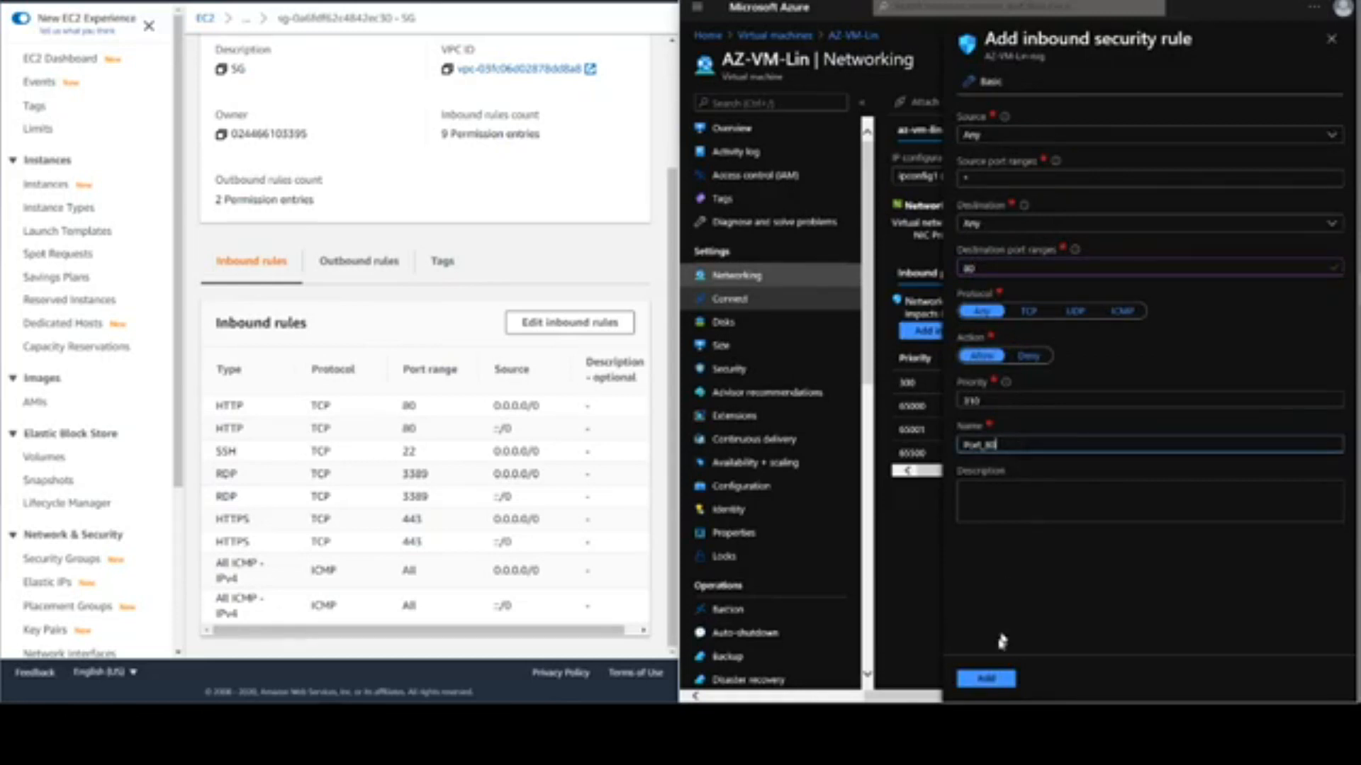
left_click(988, 681)
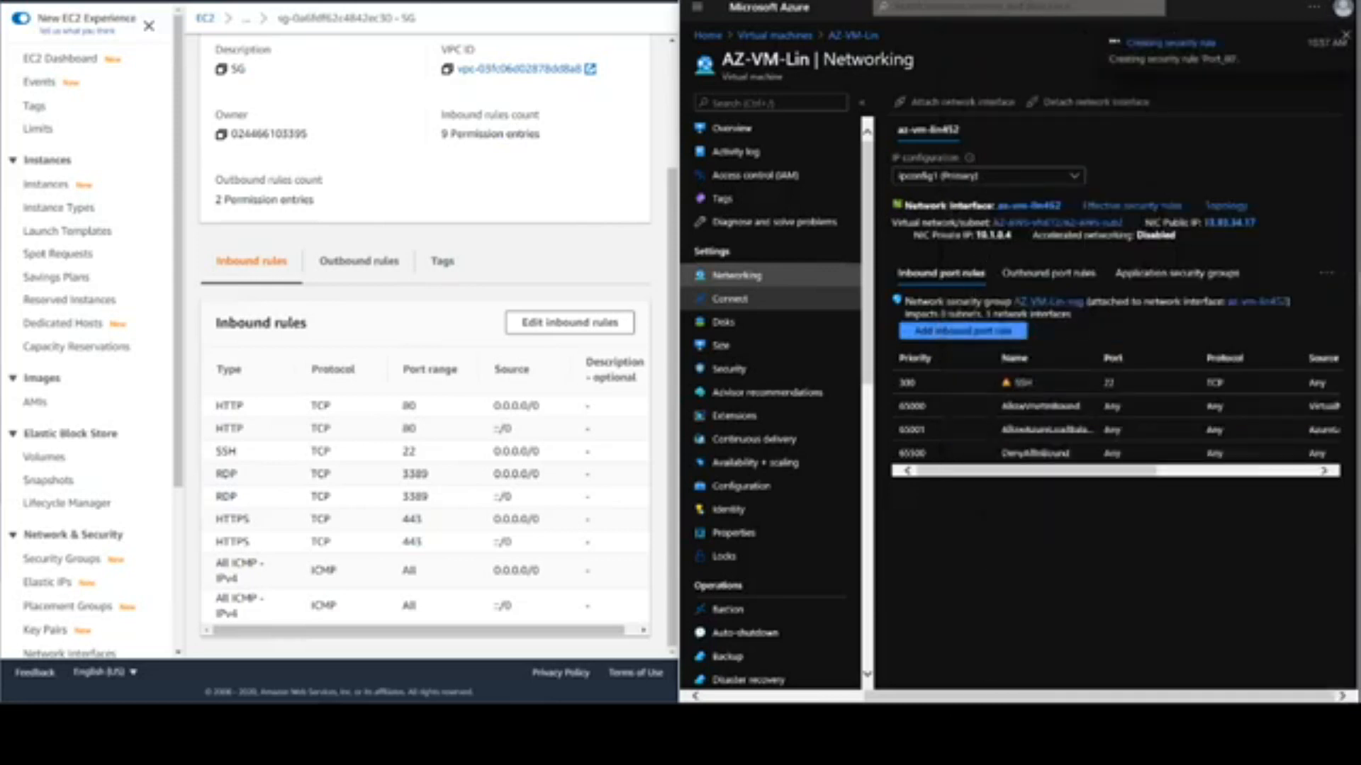
- Submit a second inbound rule, Port_0, for destination port 0
left_click(972, 337)
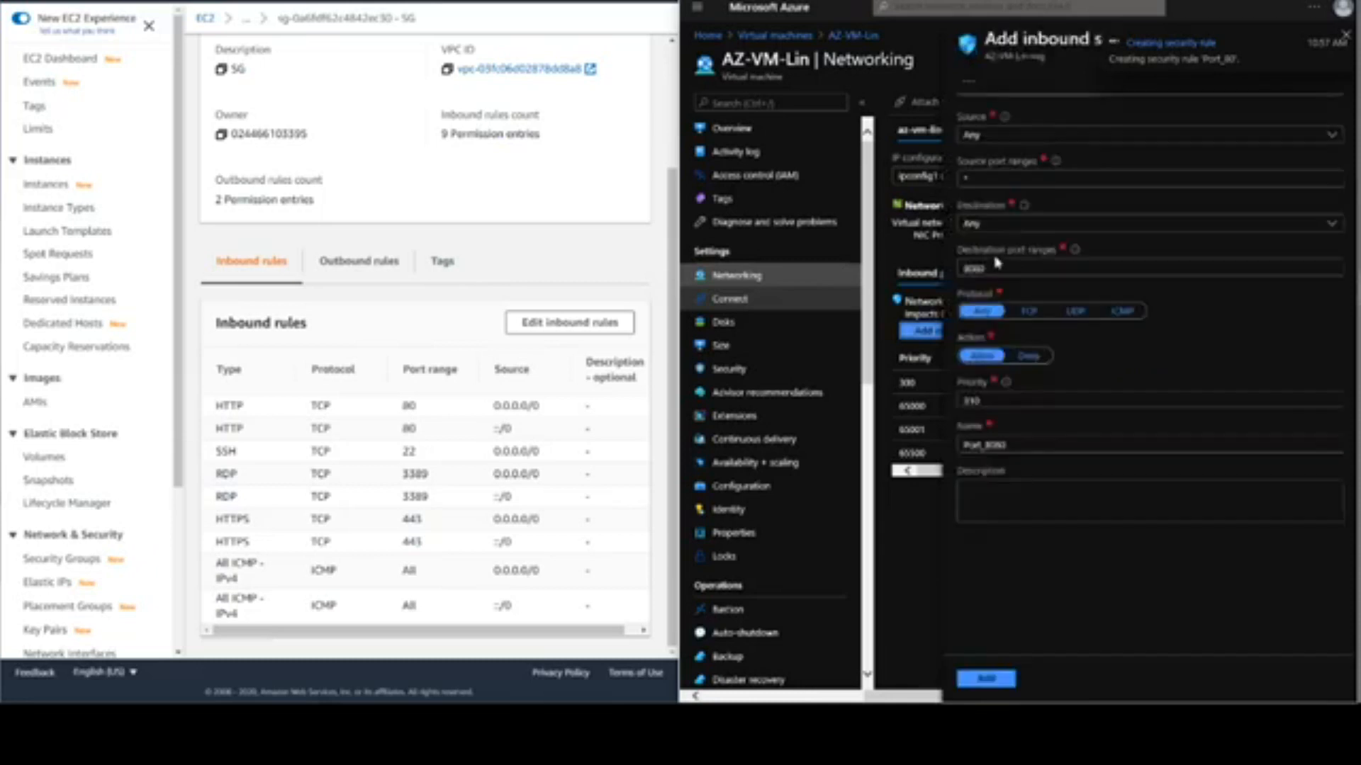
left_click(998, 400)
key("BackSpace")
key("BackSpace")
type("00")
left_click(995, 266)
key("BackSpace")
key("BackSpace")
key("BackSpace")
key("BackSpace")
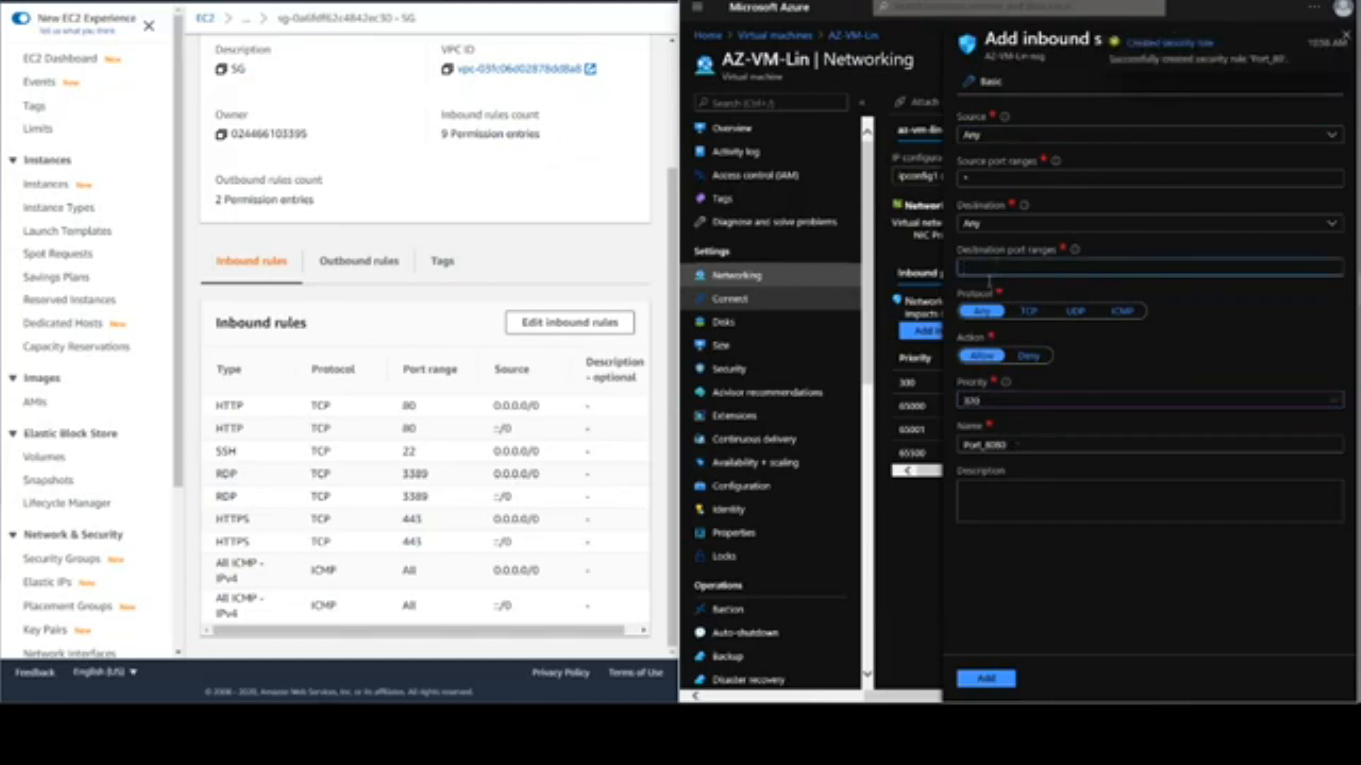
type("0")
left_click(1032, 444)
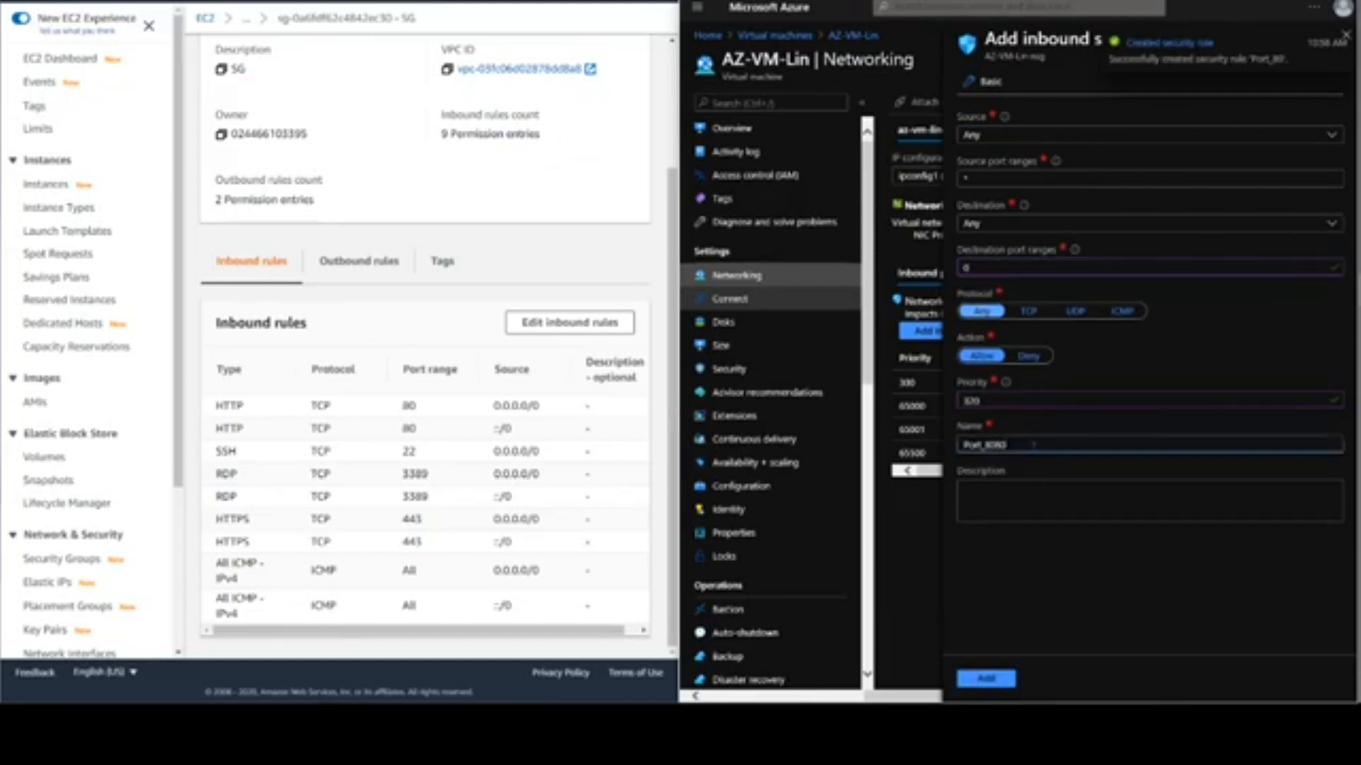
key("BackSpace")
key("BackSpace")
key("BackSpace")
key("BackSpace")
key("BackSpace")
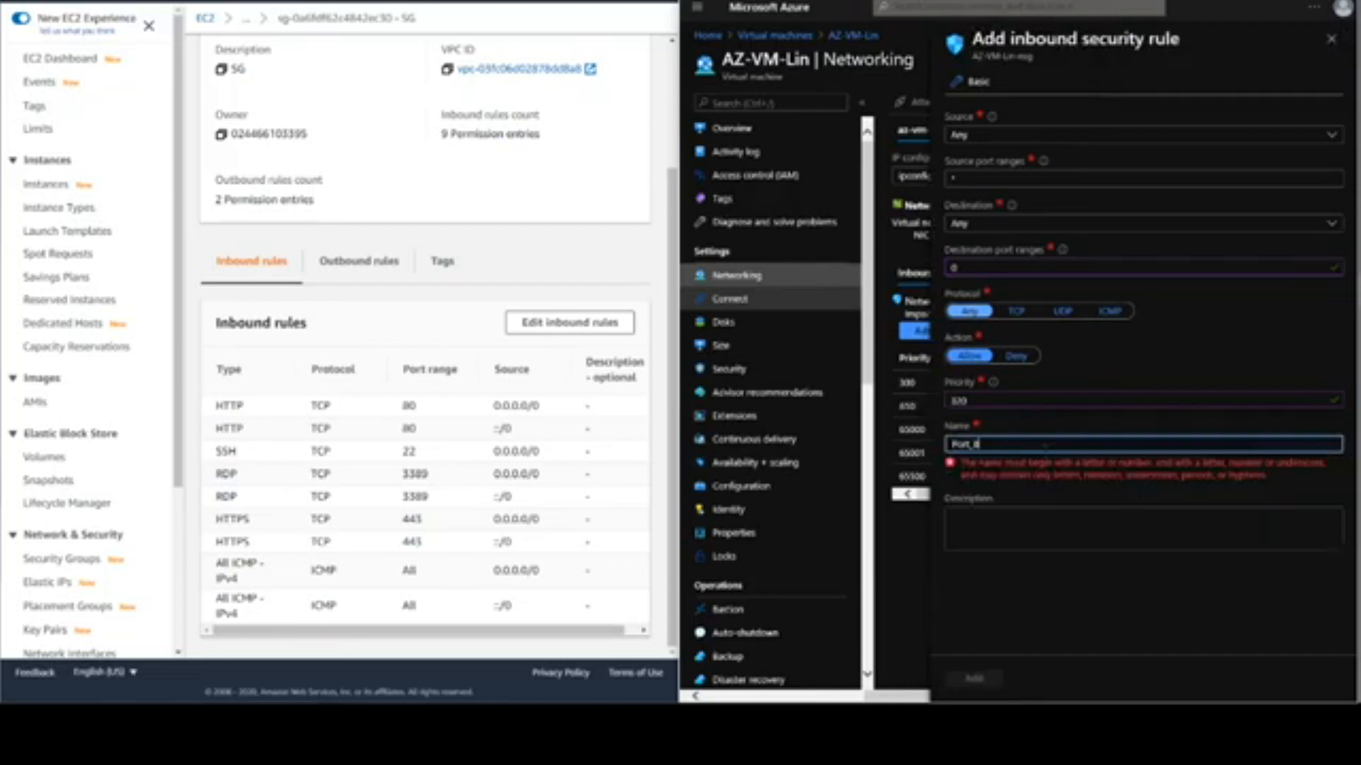
type("0")
left_click(994, 684)
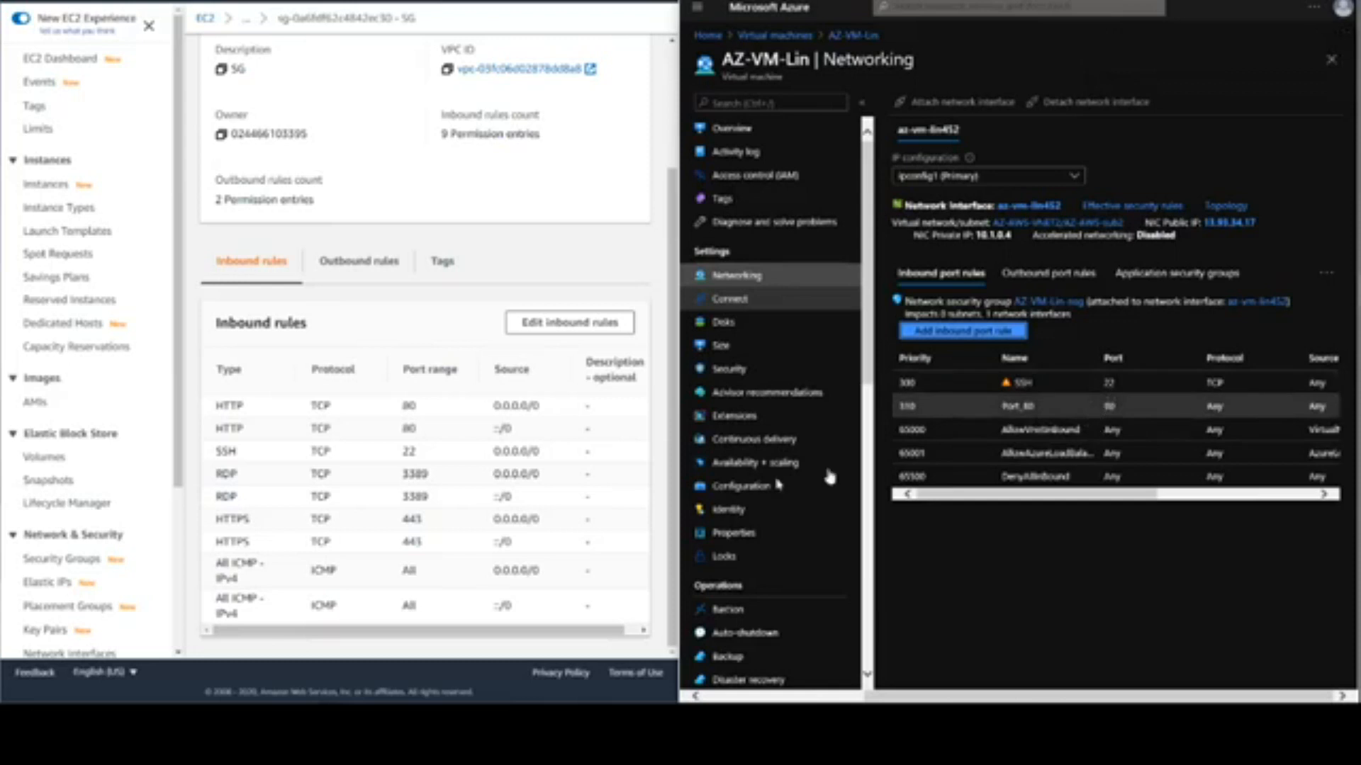
- Highlight the two HTTPS port 443 rules and open the AWS services menu
left_click_drag(437, 553, 406, 524)
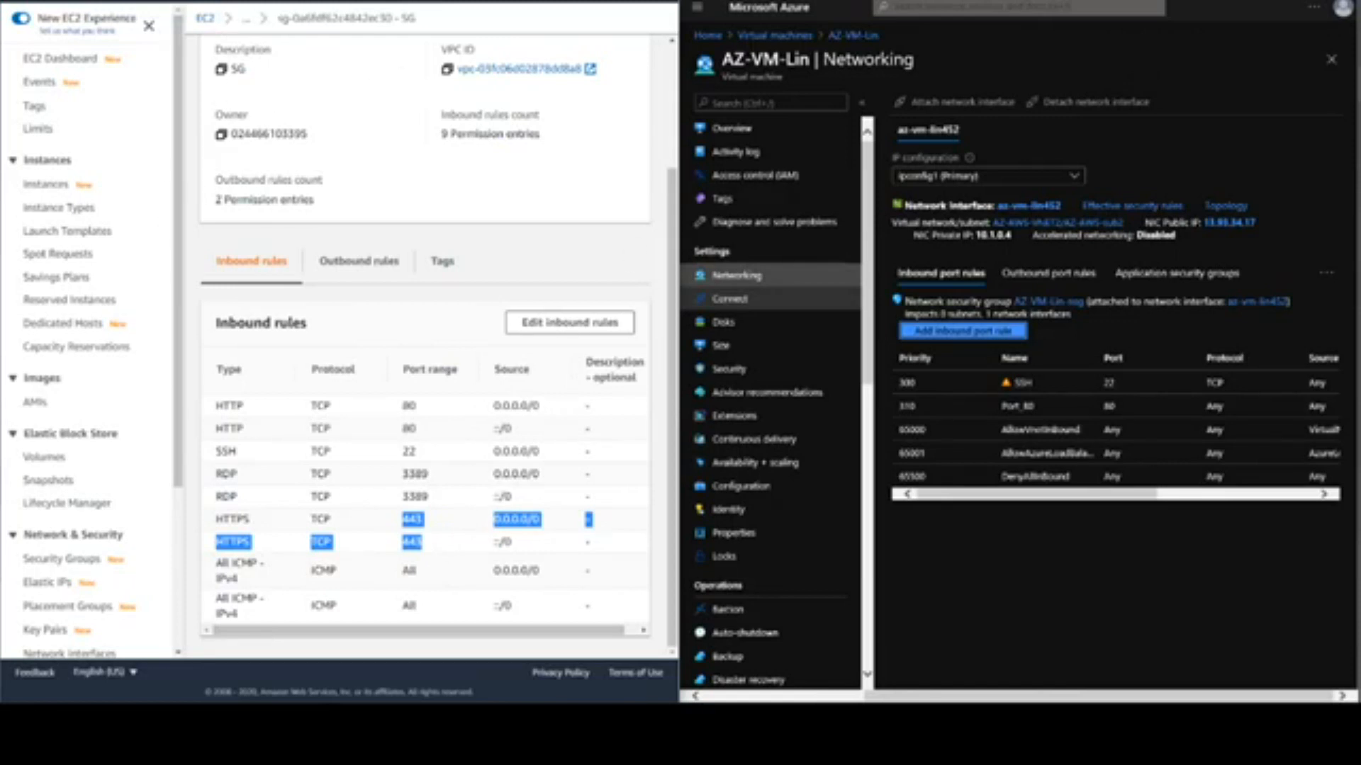
left_click(140, 5)
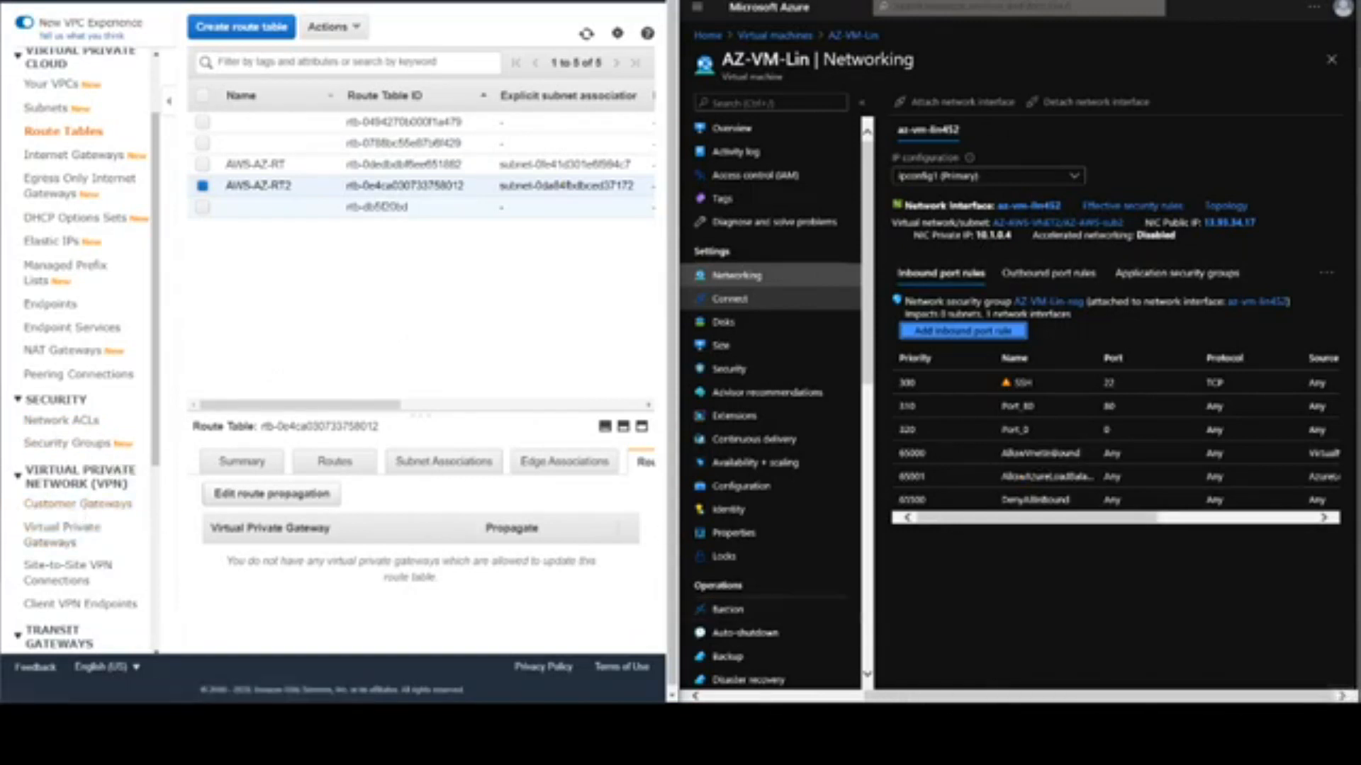
- Review the AWS/Azure lab checklist slide, then open the AWS Customer Gateways list
key("alt+Tab")
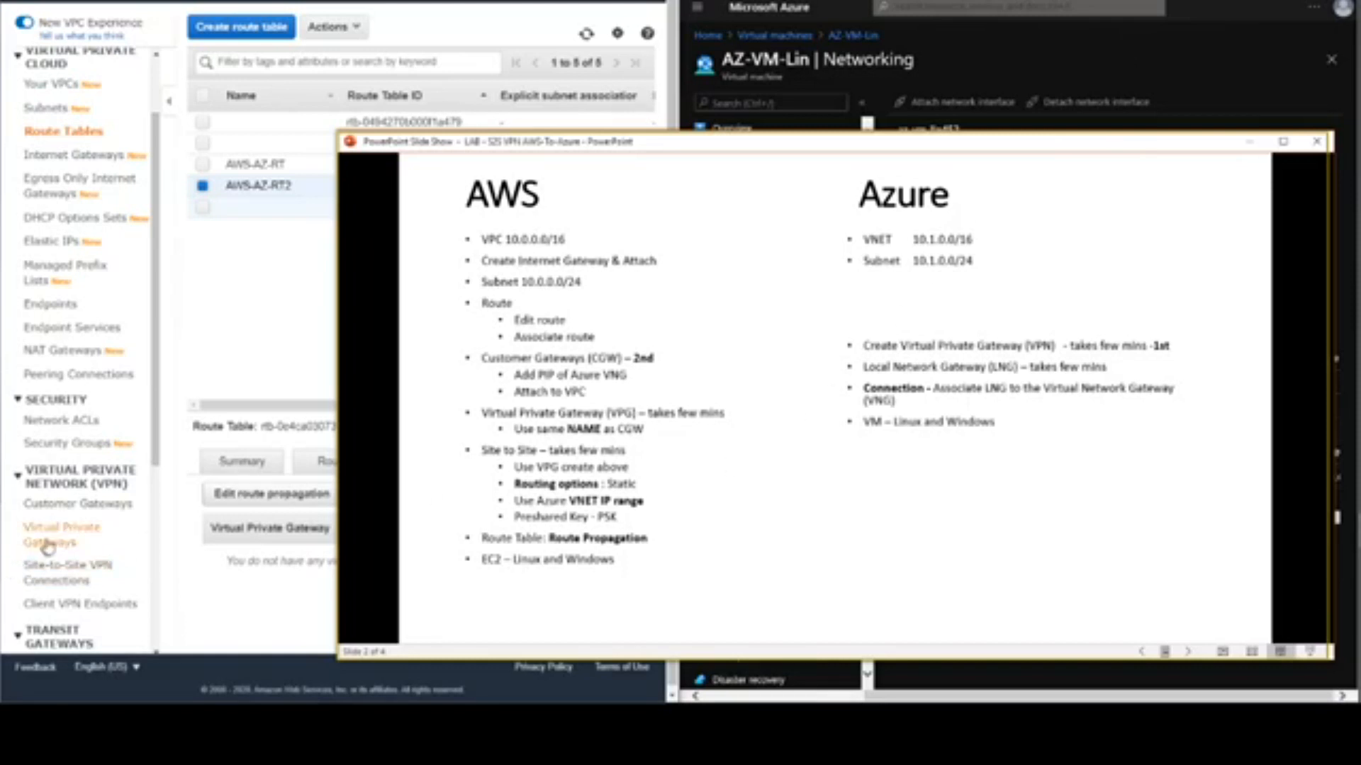
left_click(72, 503)
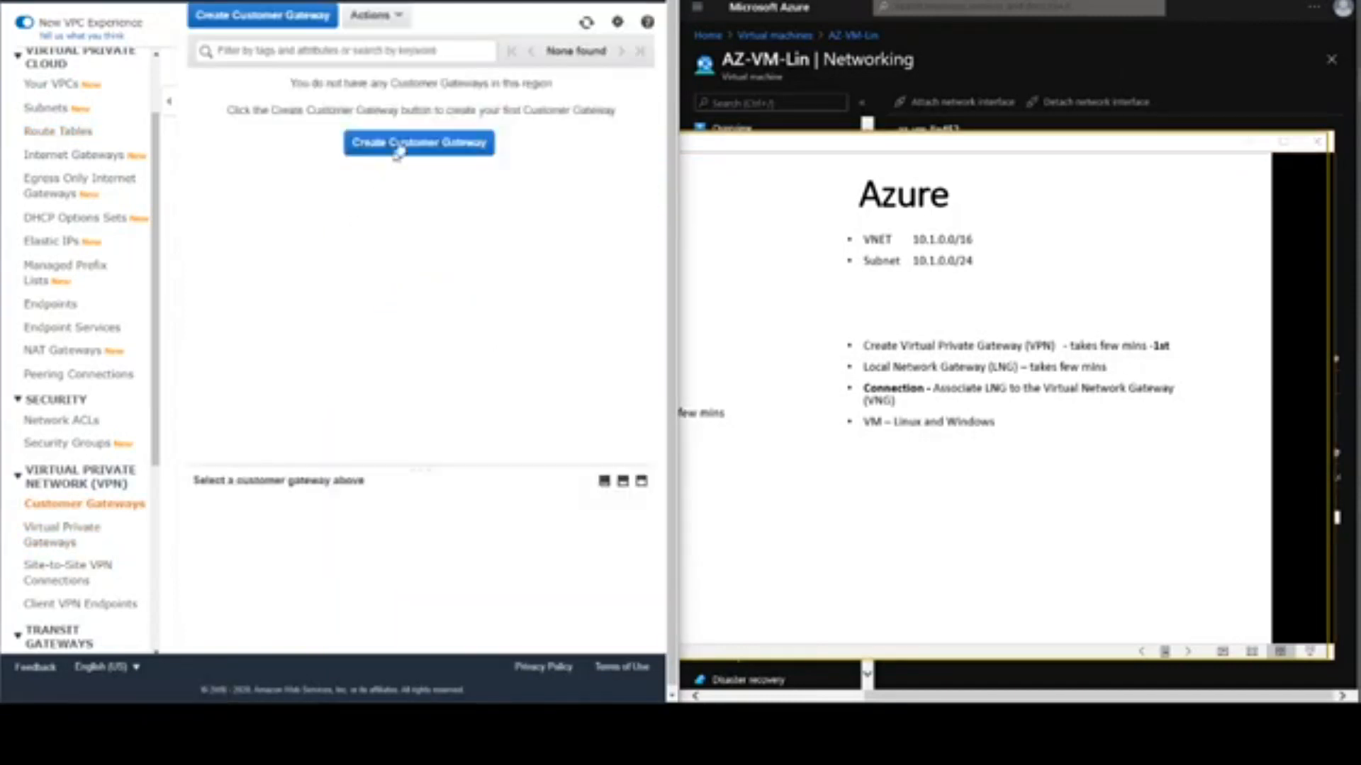
- Begin customer gateway AWS-AZ-CGW-2 with static routing, leaving its IP address empty
left_click(307, 18)
left_click(303, 220)
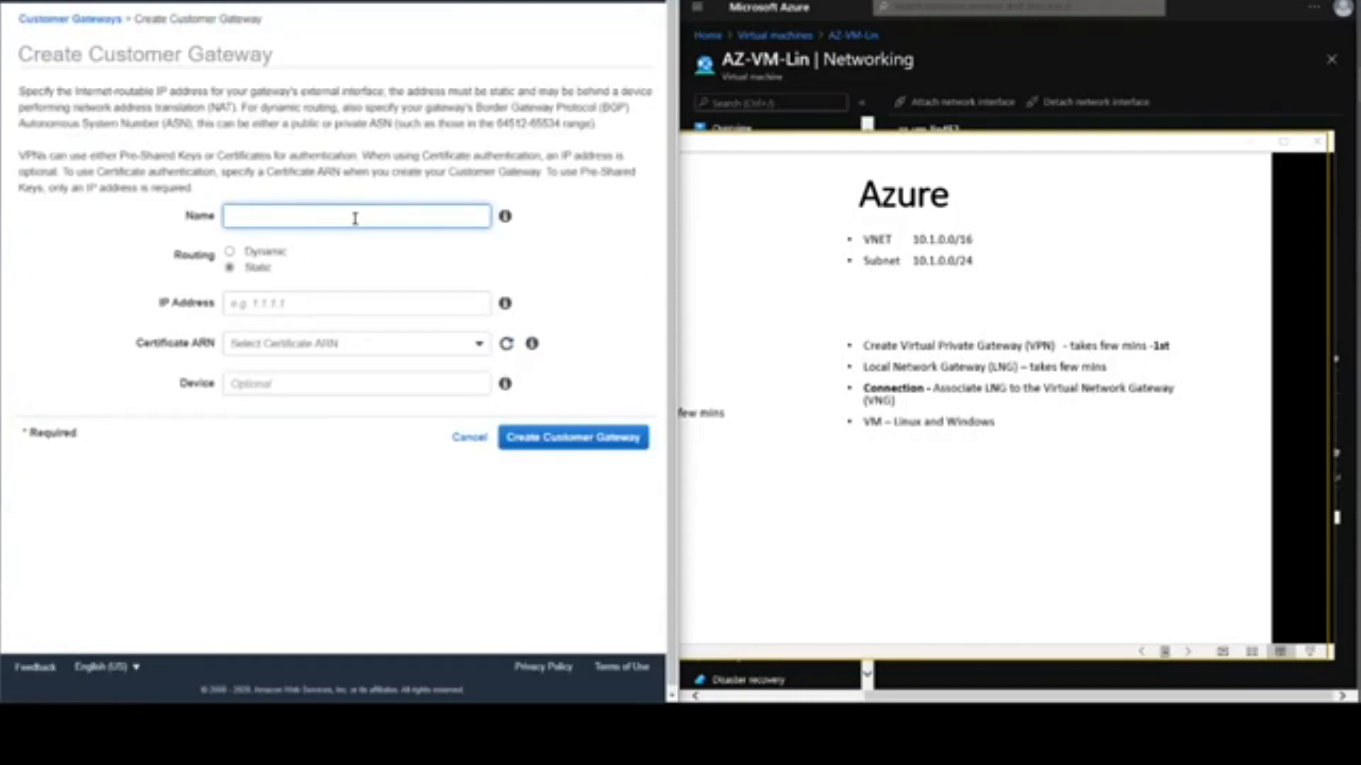
type("AWS-AZ-CGW-2")
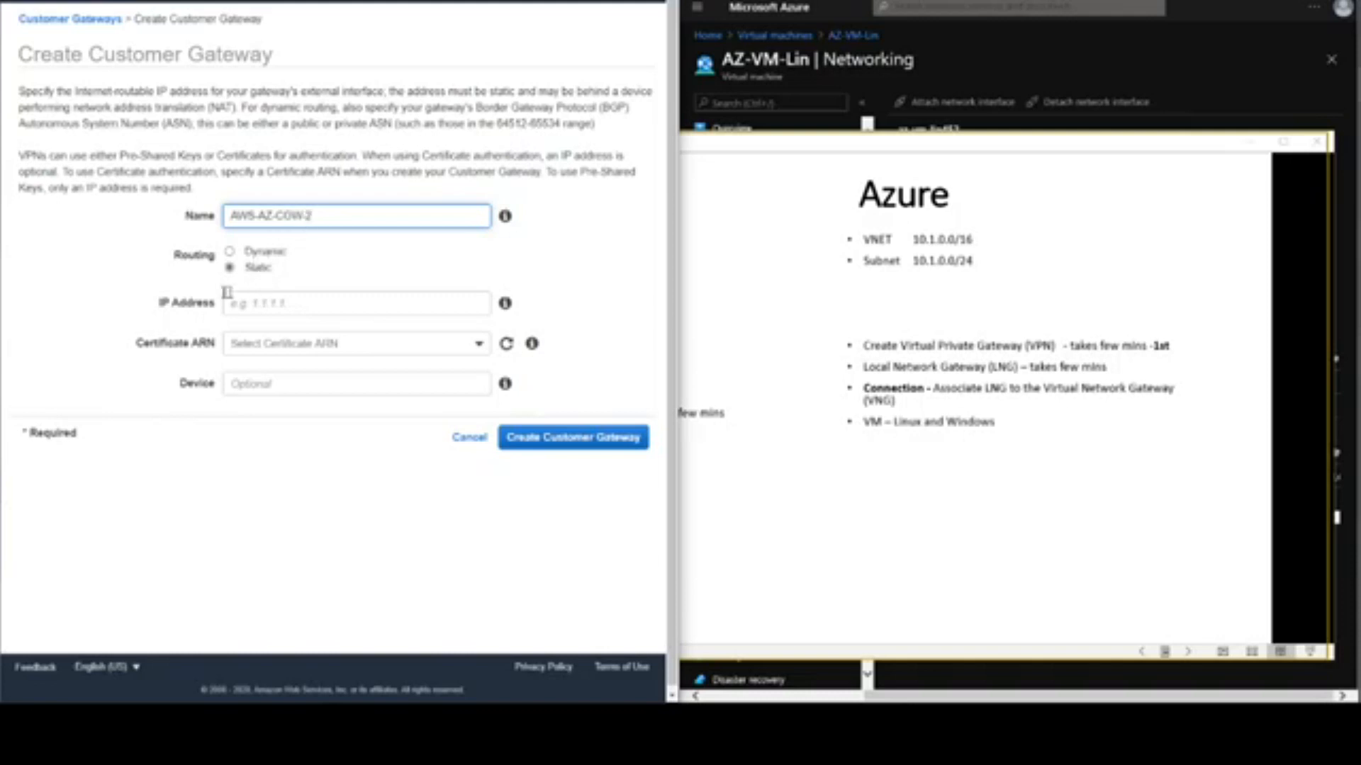
mouse_move(503, 314)
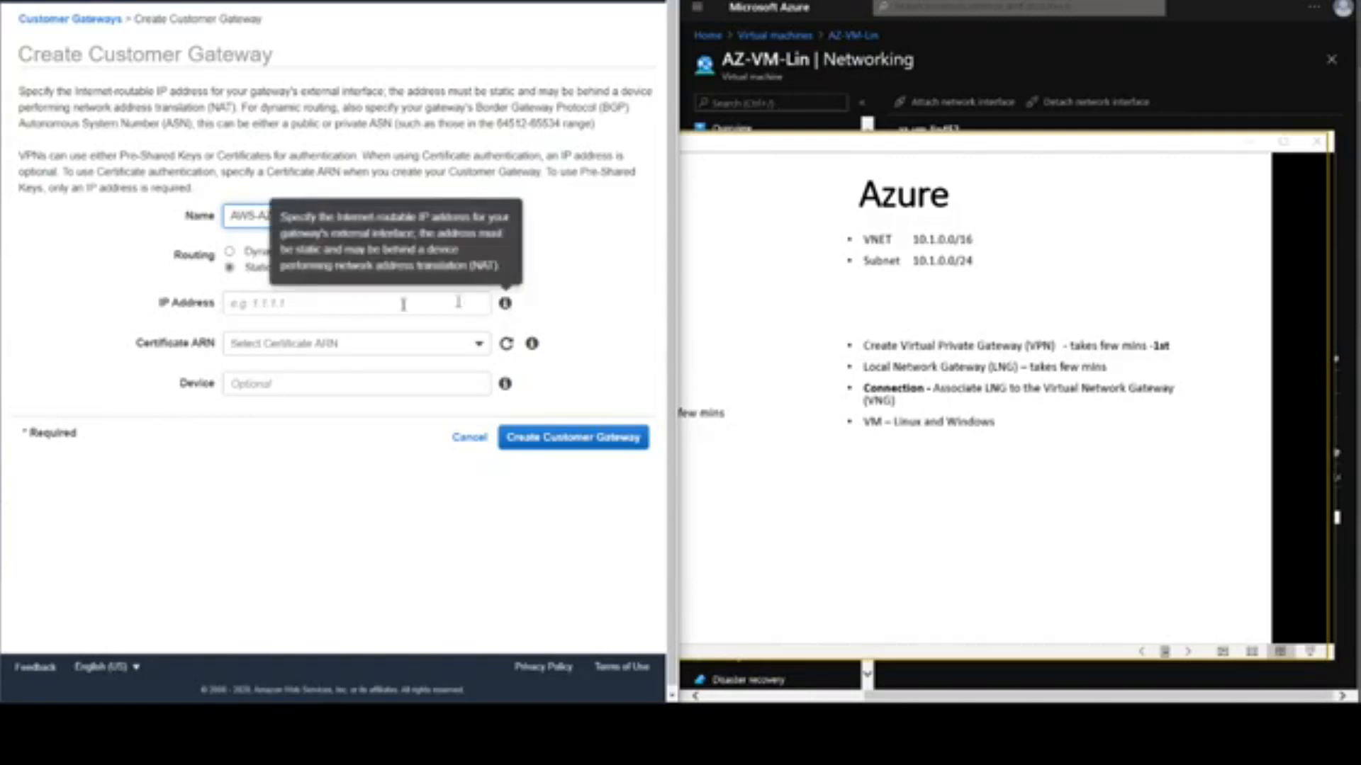
left_click(247, 301)
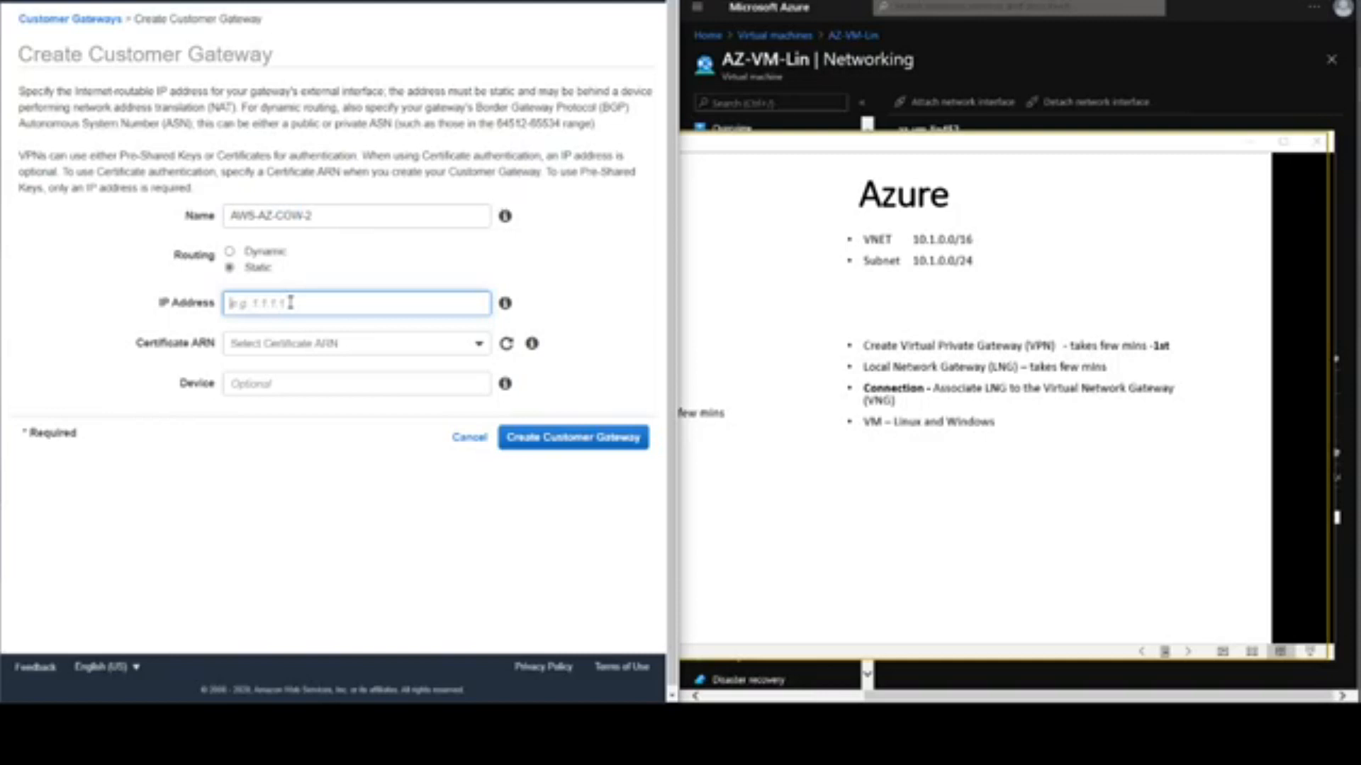
mouse_move(506, 308)
left_click(851, 1)
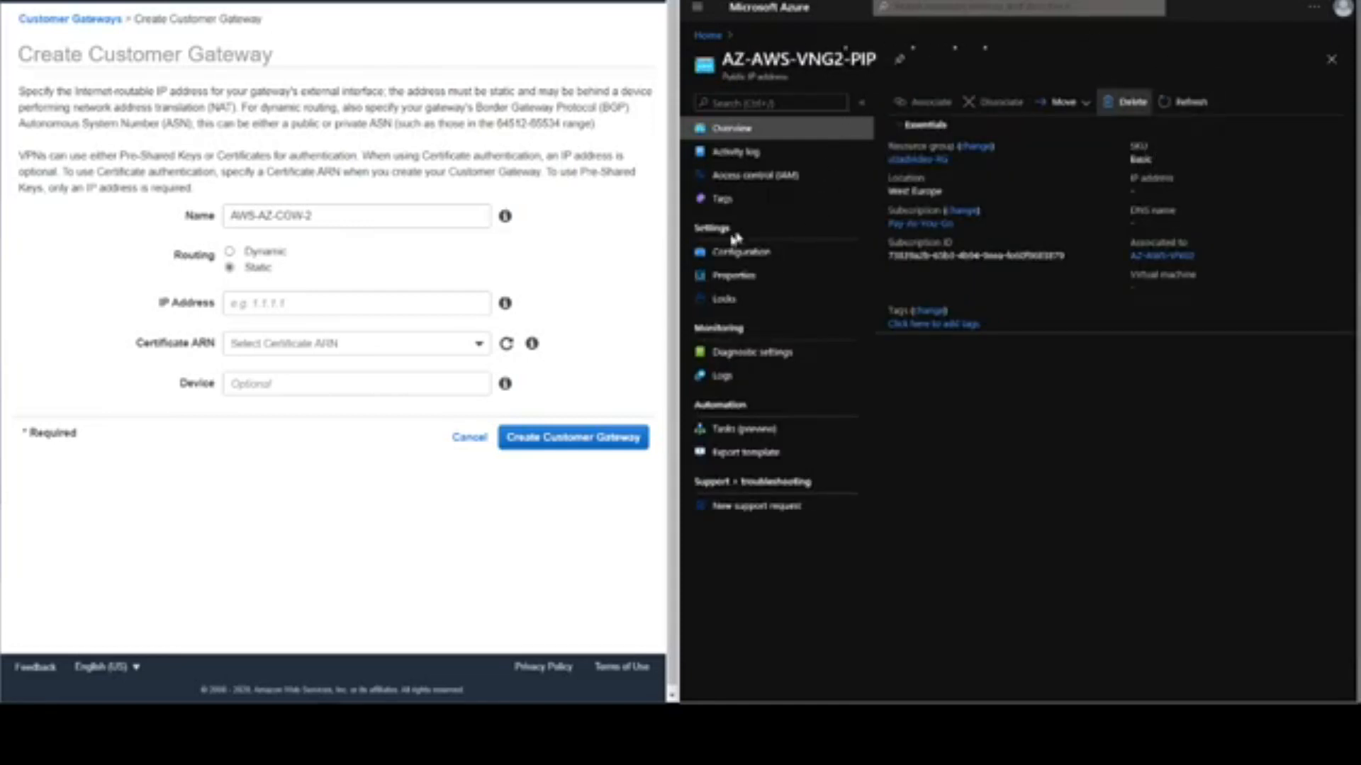
- Copy the AZ-AWS-VNG2-PIP public IP address 40.68.58.184 from its overview
left_click(744, 259)
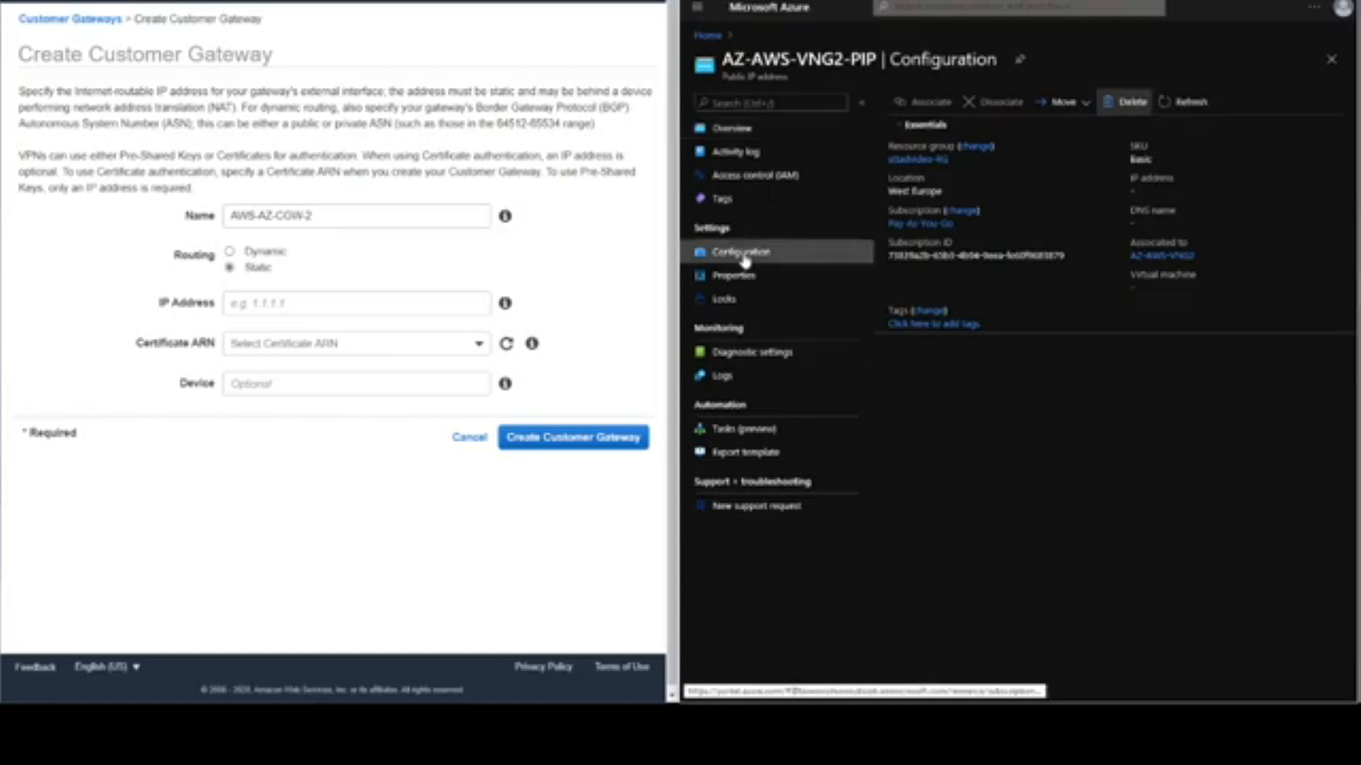
left_click(740, 130)
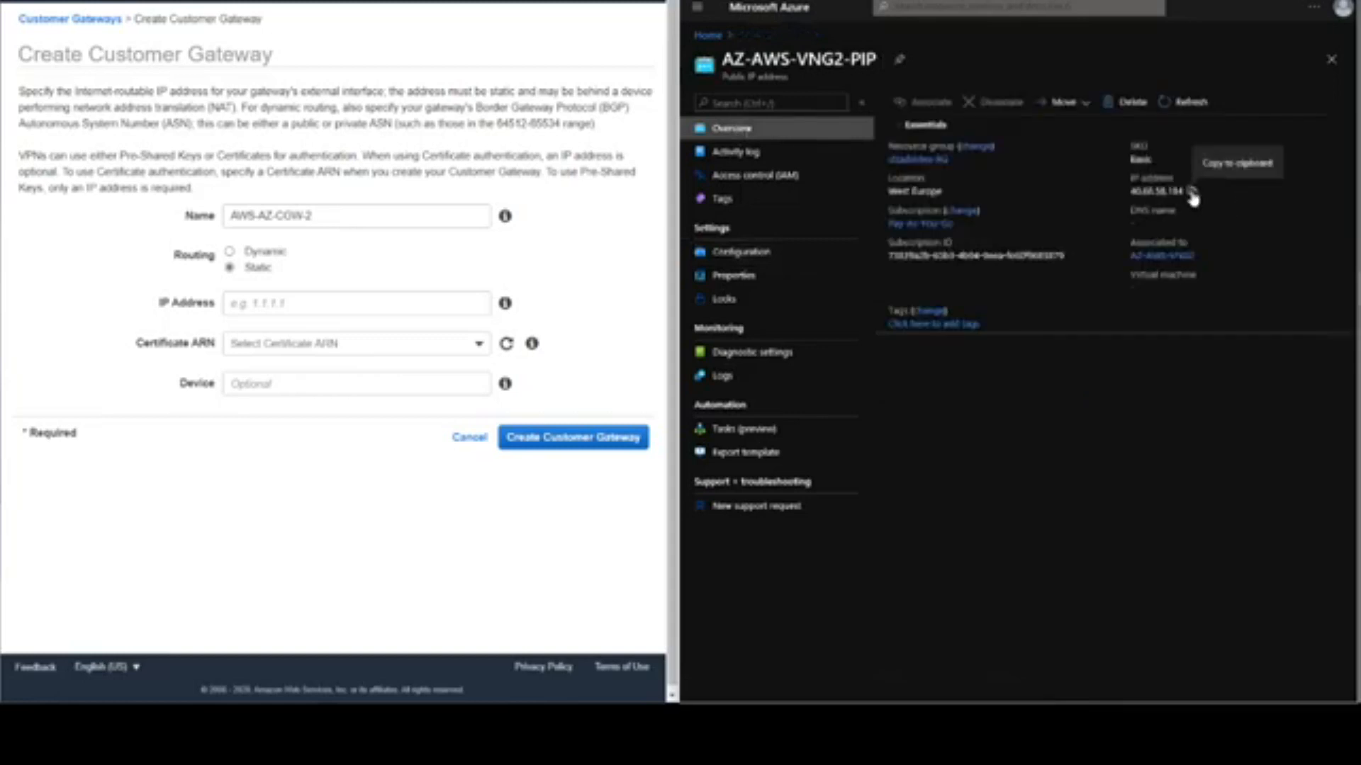
left_click(1191, 191)
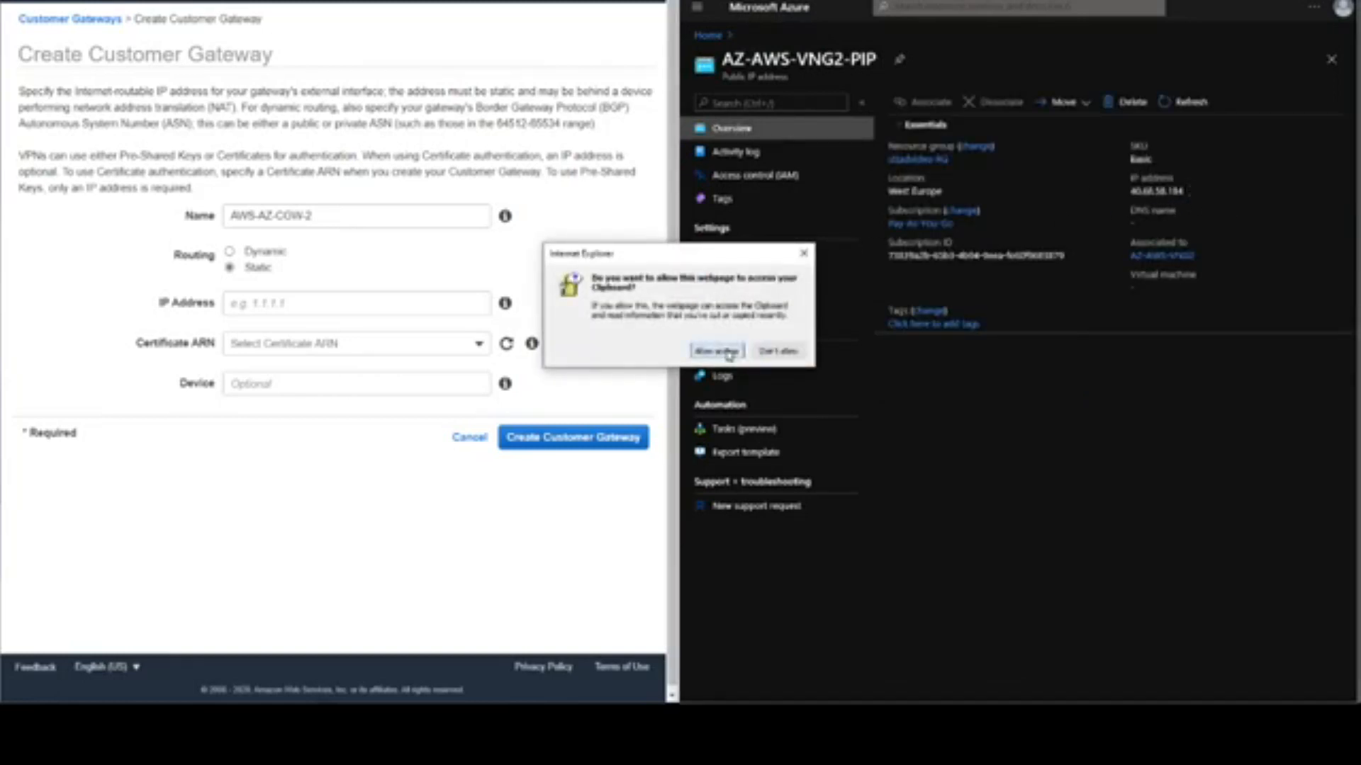
left_click(715, 351)
- Paste 40.68.58.184 as the customer gateway IP and create AWS-AZ-CGW-2
left_click(264, 306)
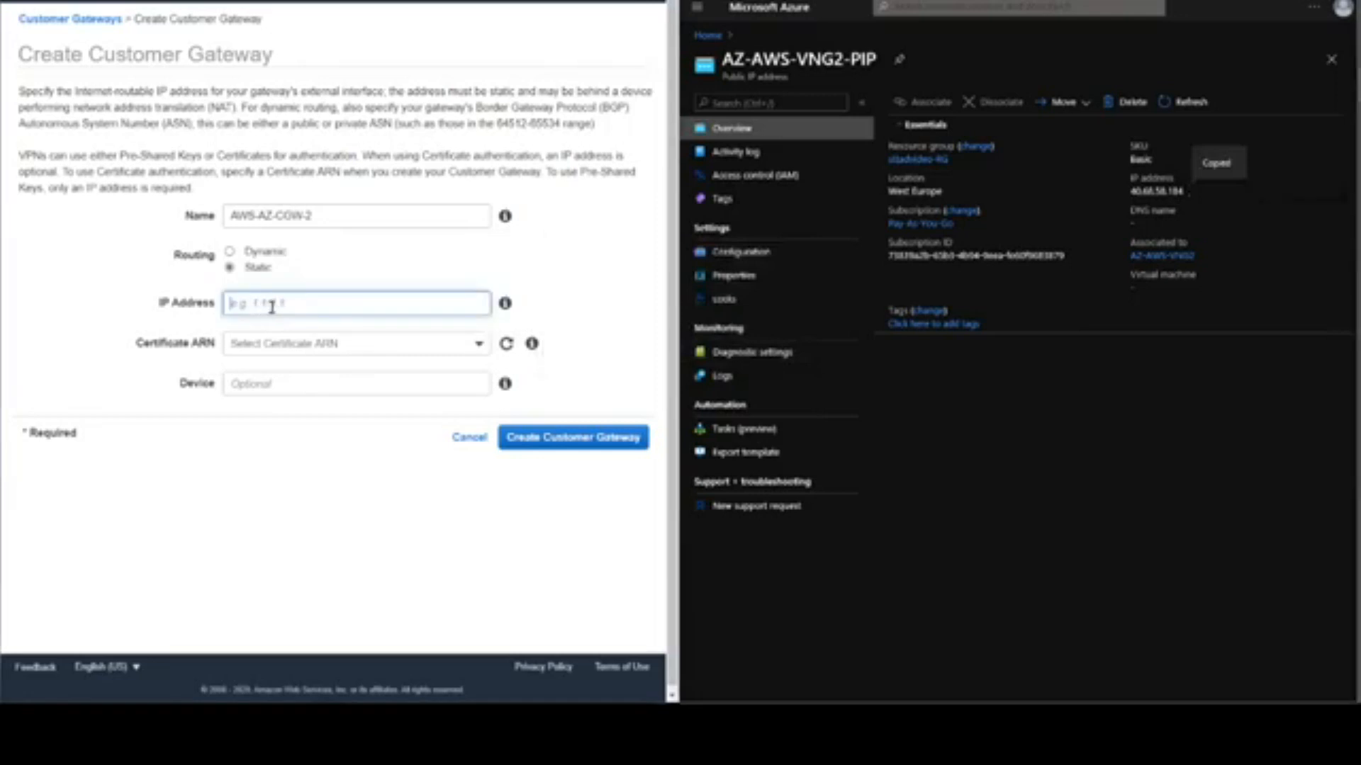
key("ctrl+v")
left_click(550, 438)
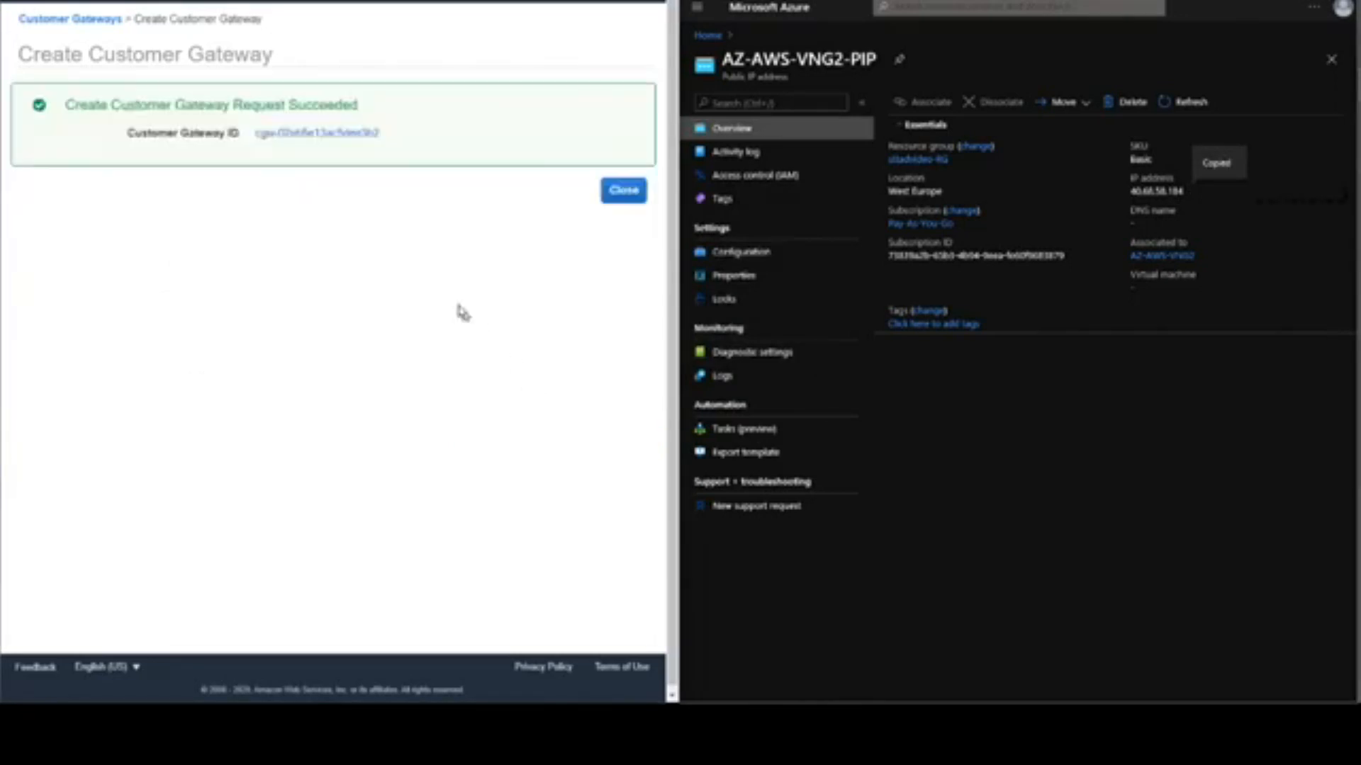
left_click(624, 194)
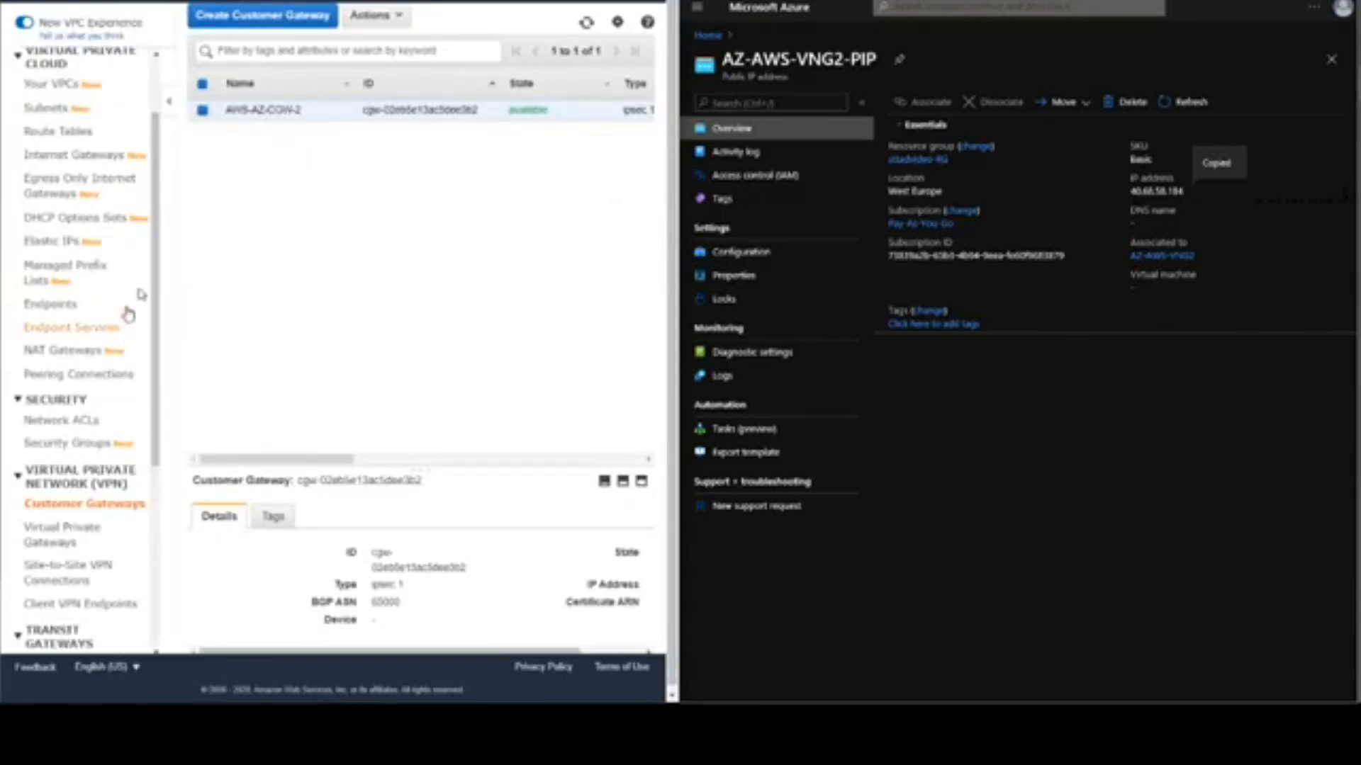
- Create a virtual private gateway with the name tag AWS-AZ-CGW-2
left_click_drag(299, 111, 240, 109)
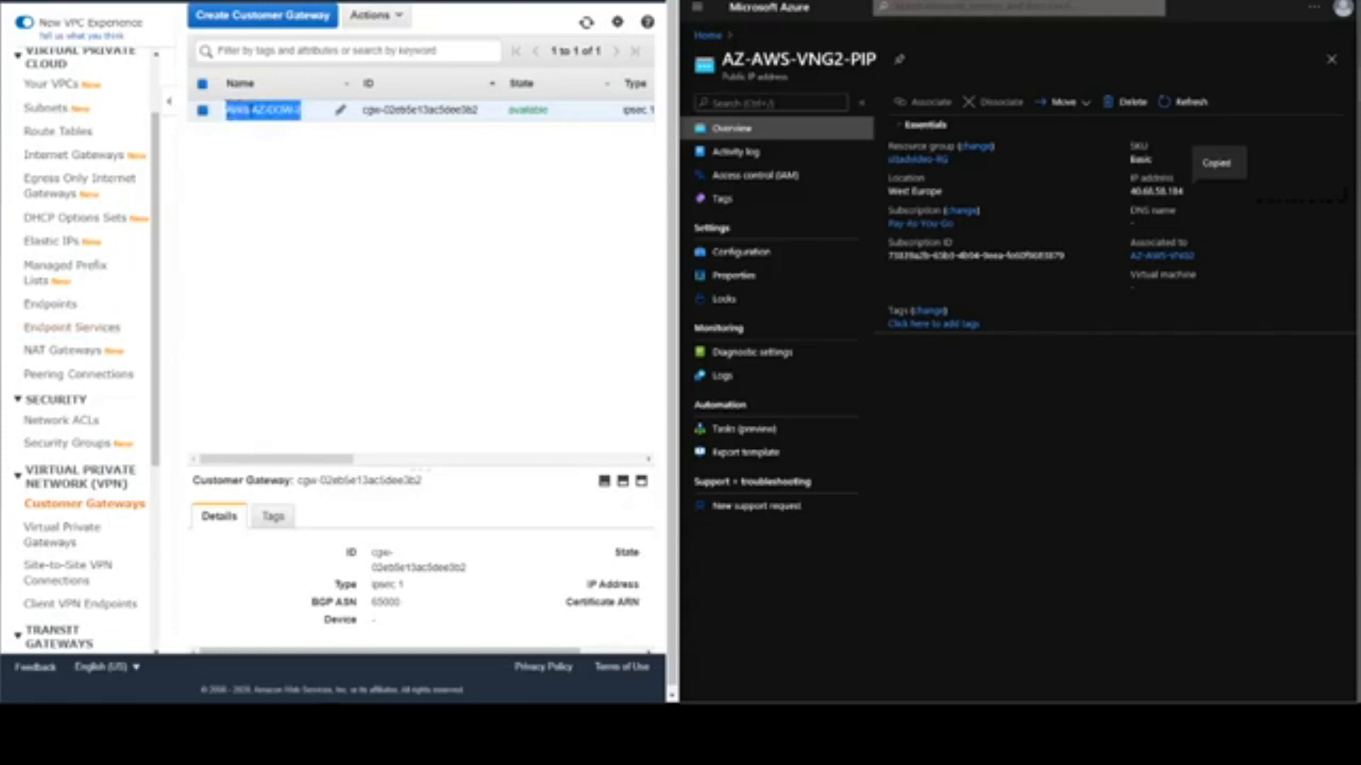
left_click(51, 536)
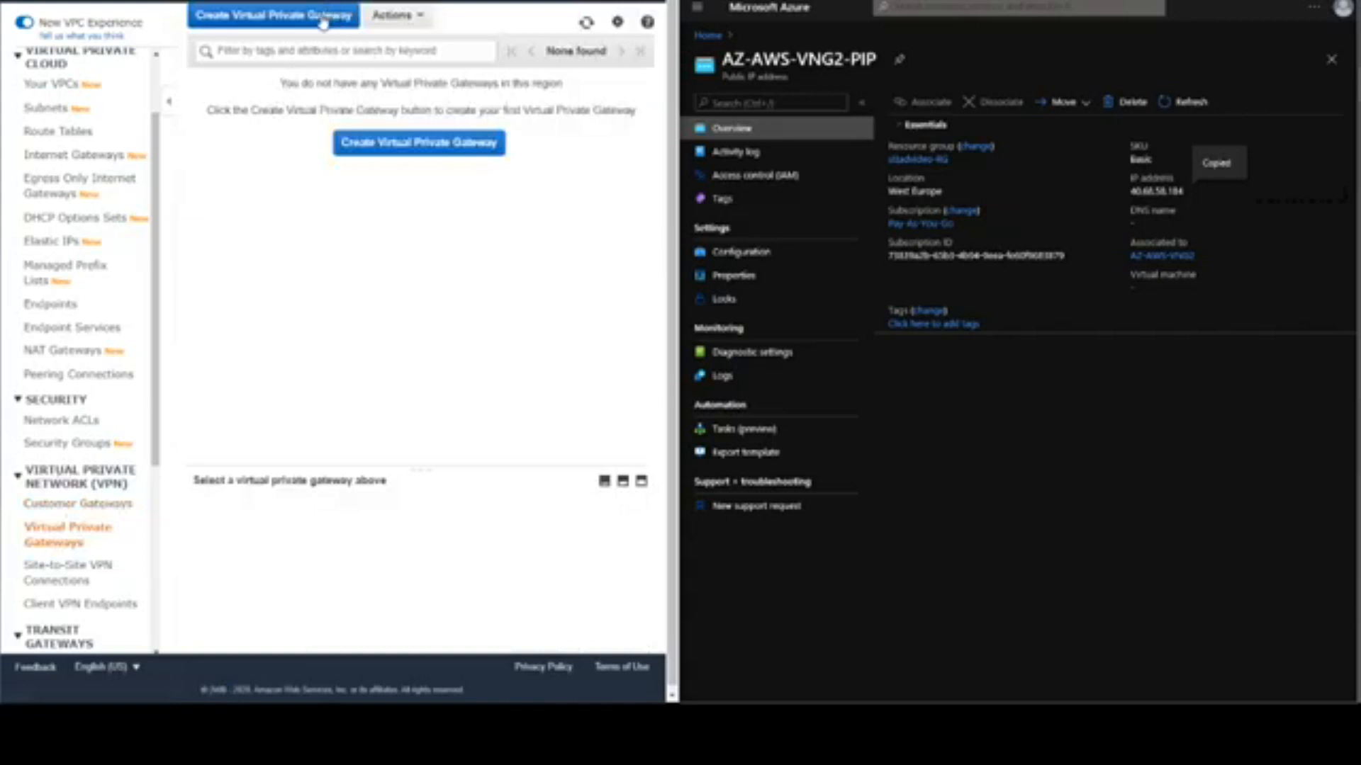
left_click(323, 21)
left_click(317, 115)
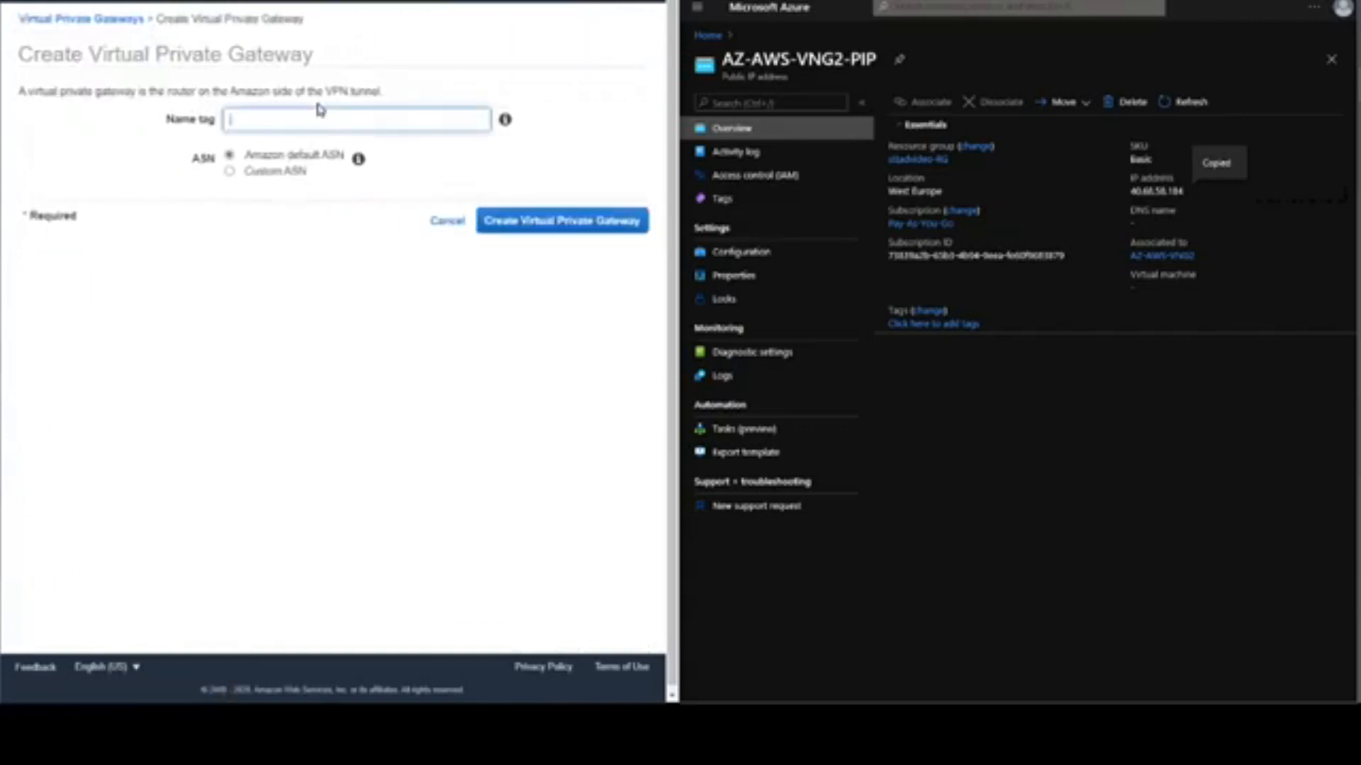
key("ctrl+v")
left_click(527, 226)
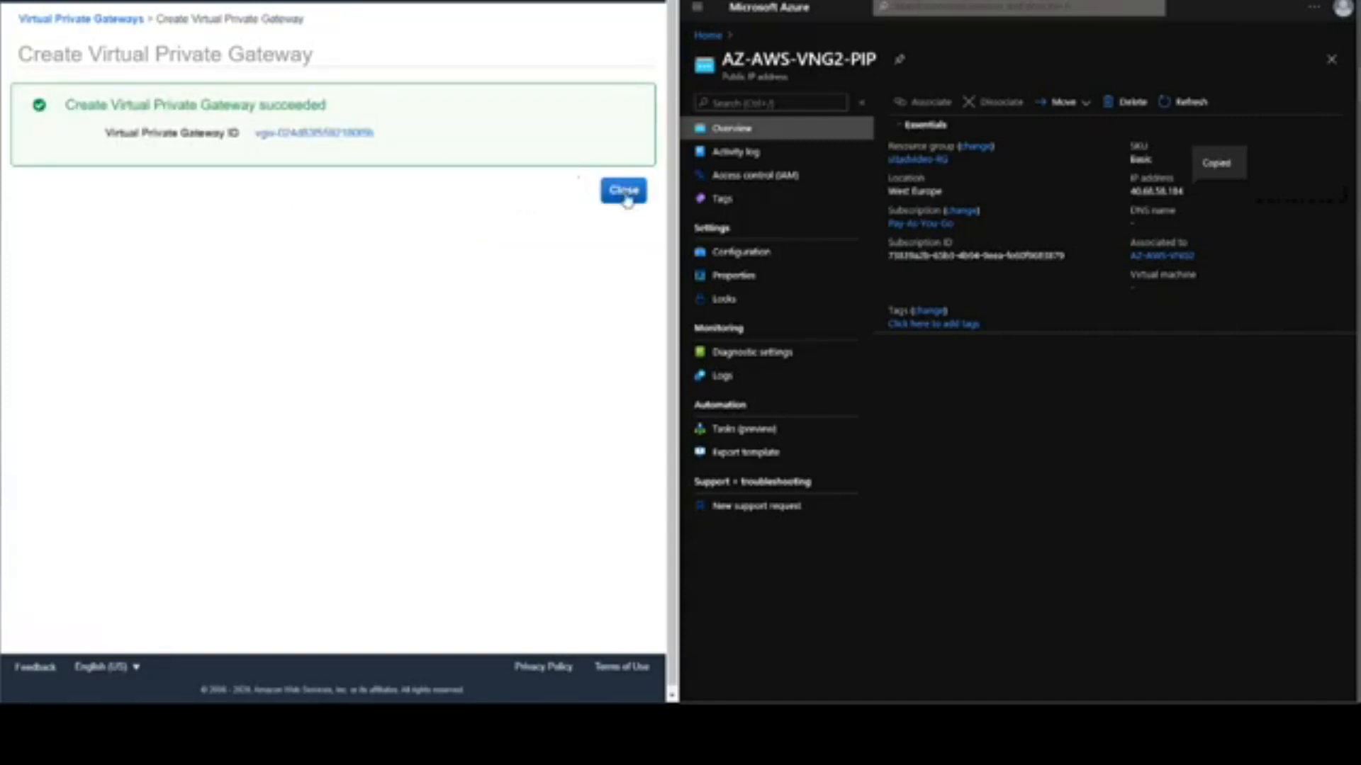
left_click(623, 195)
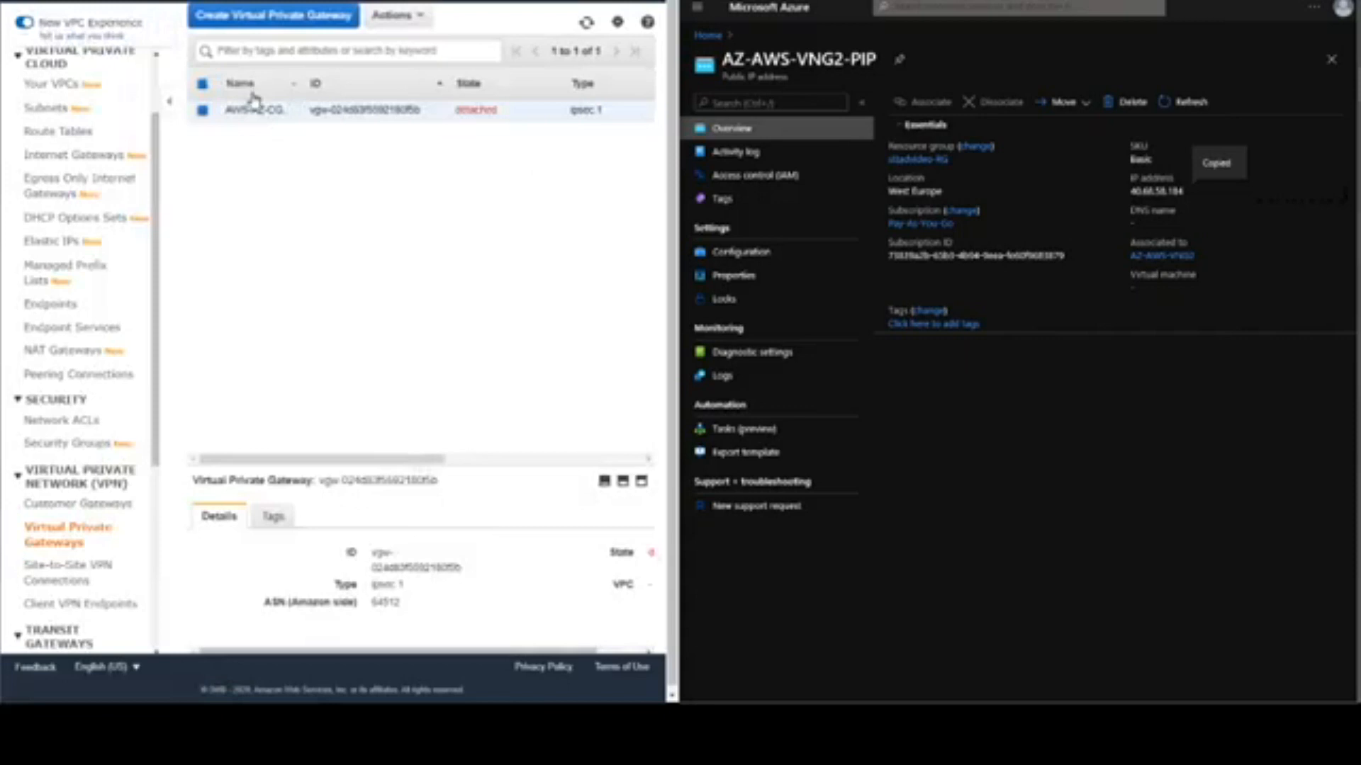
- Attach the new virtual private gateway to the first VPC, AWS-AZ-VPC2
left_click(417, 15)
left_click(411, 62)
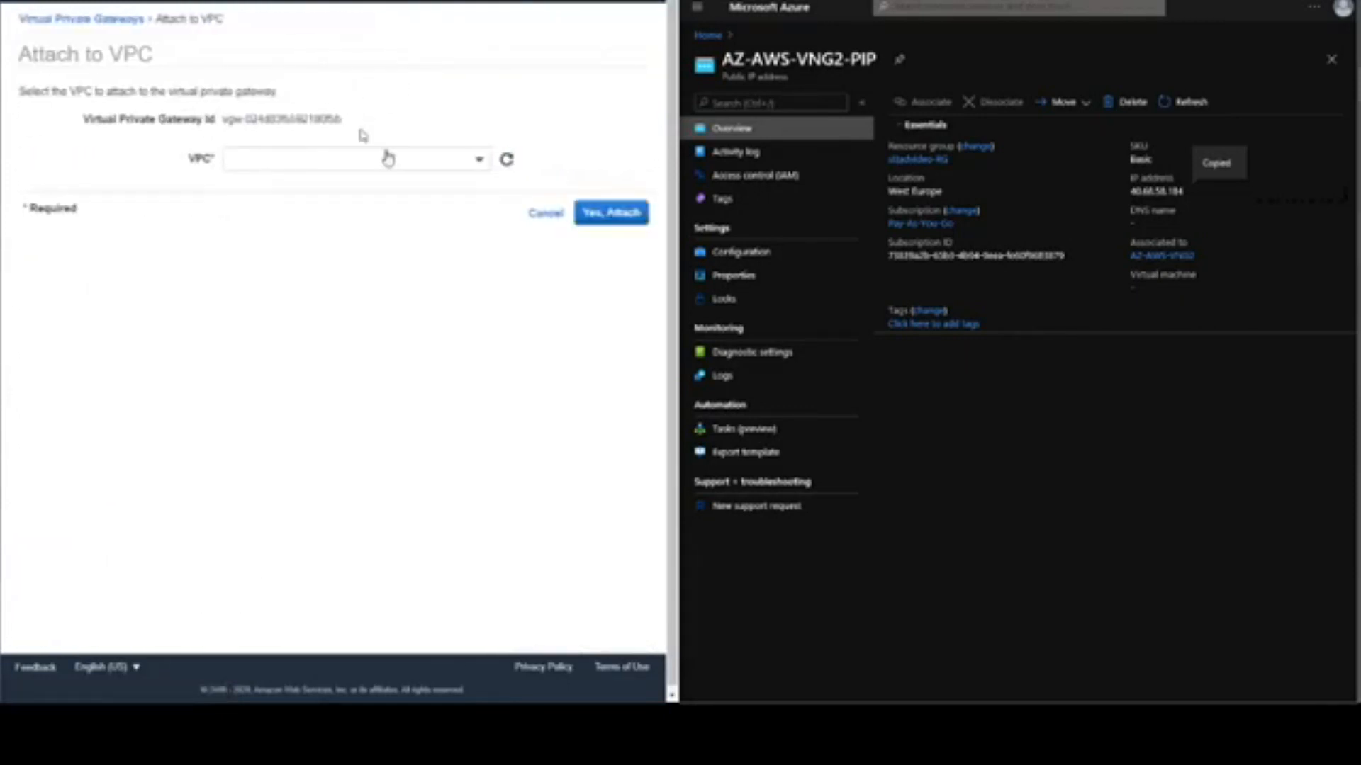
left_click(410, 161)
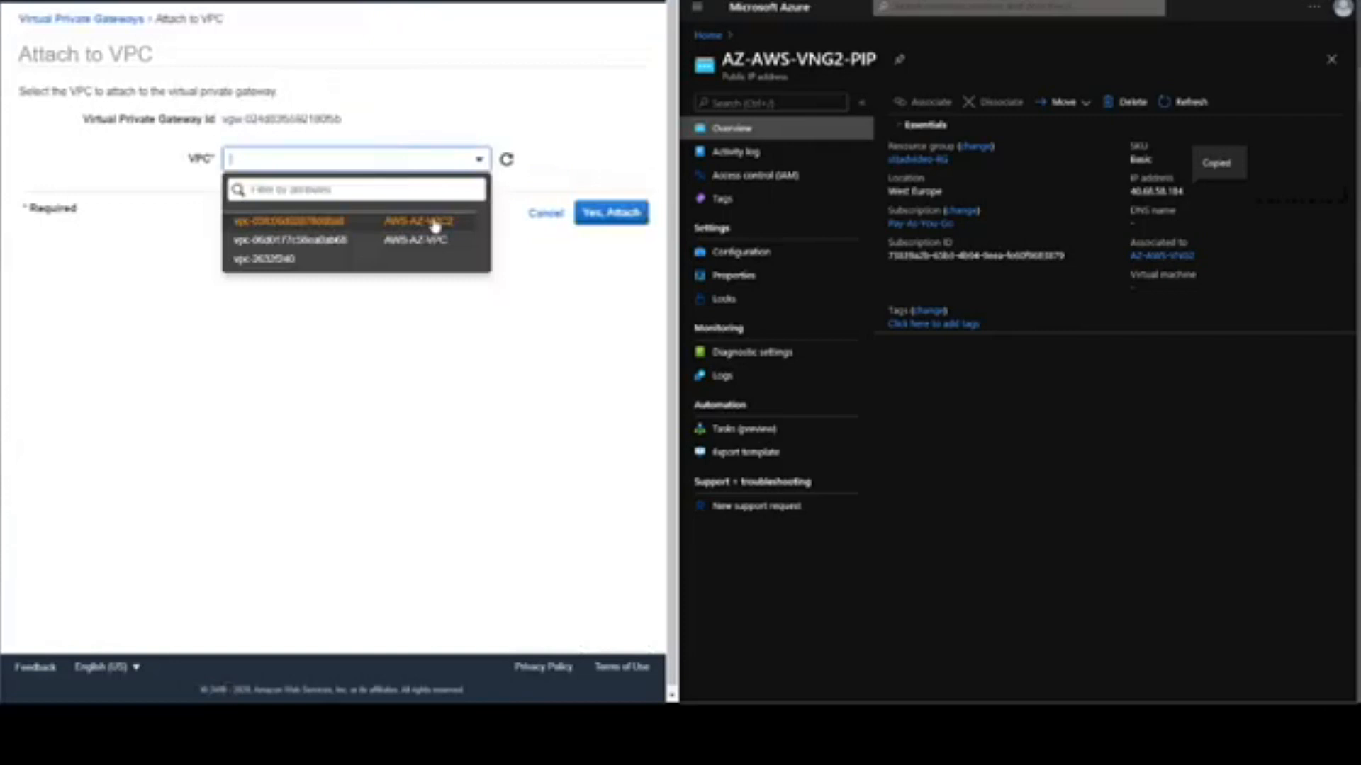
left_click(434, 224)
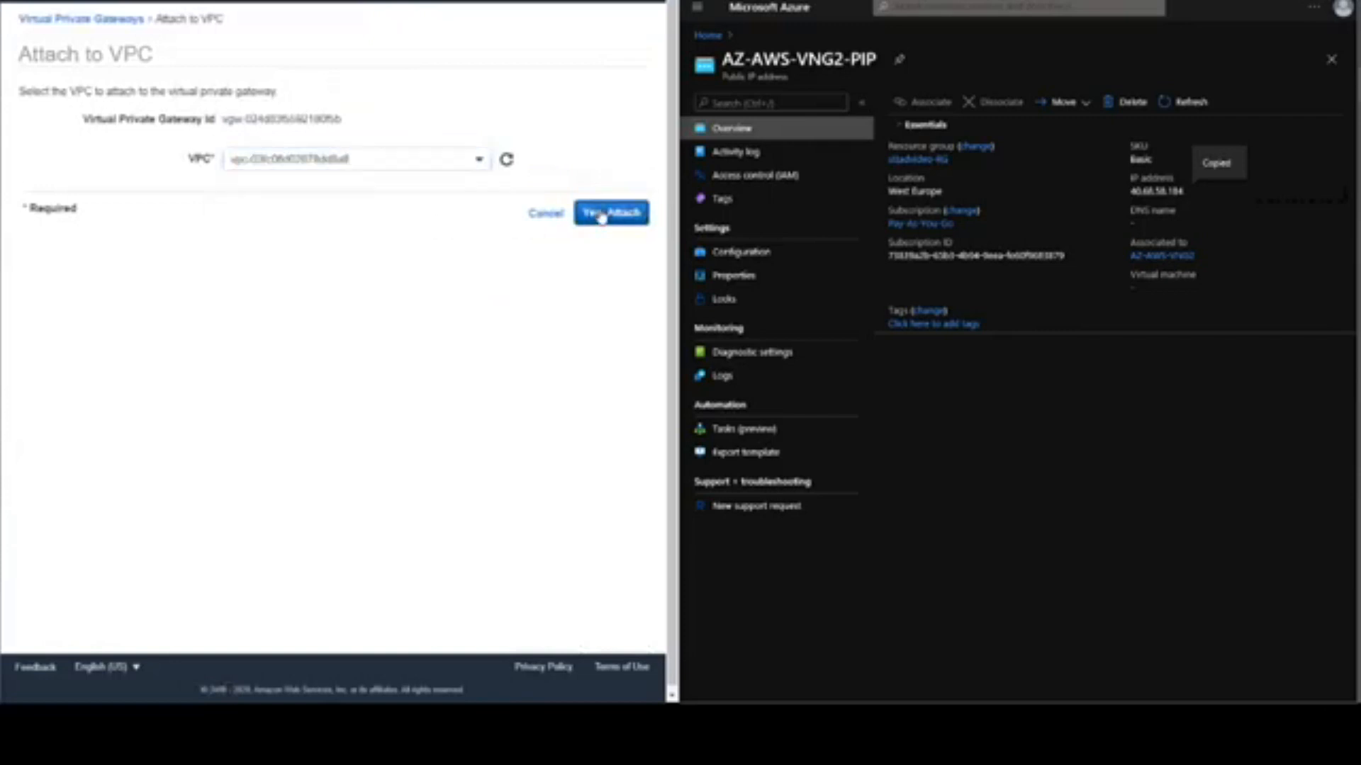
left_click(597, 212)
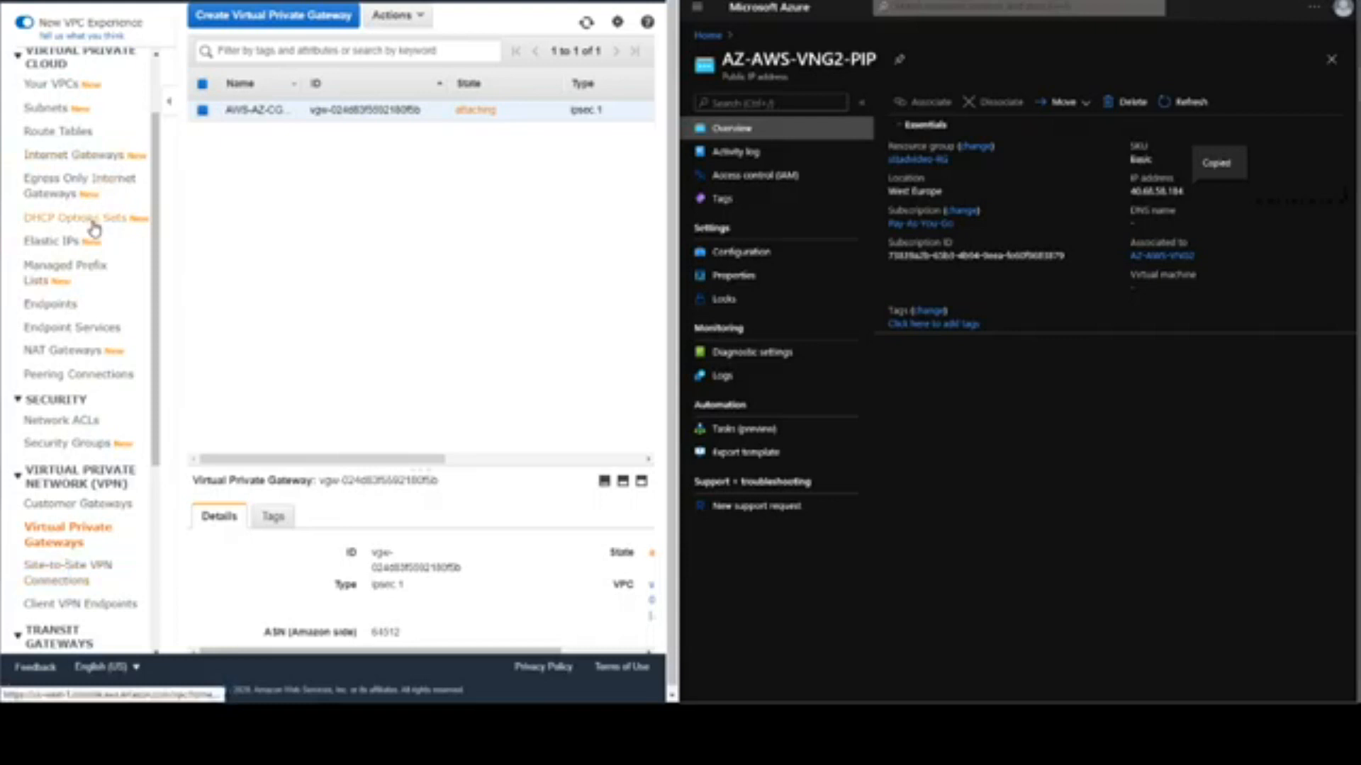
scroll(88, 217, "up", 2)
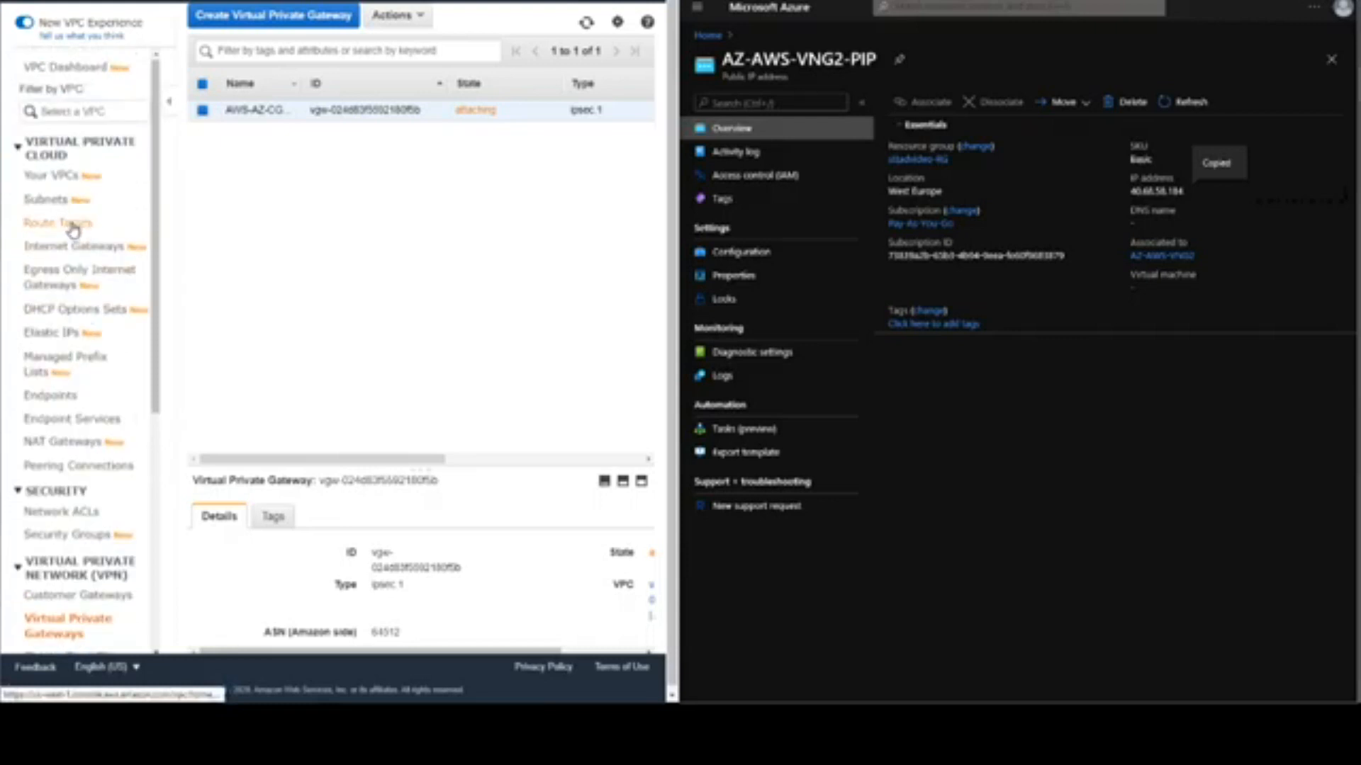
- Enable propagation on route table AWS-AZ-RT2 for the AWS-AZ-CGW-2 virtual private gateway
left_click(73, 225)
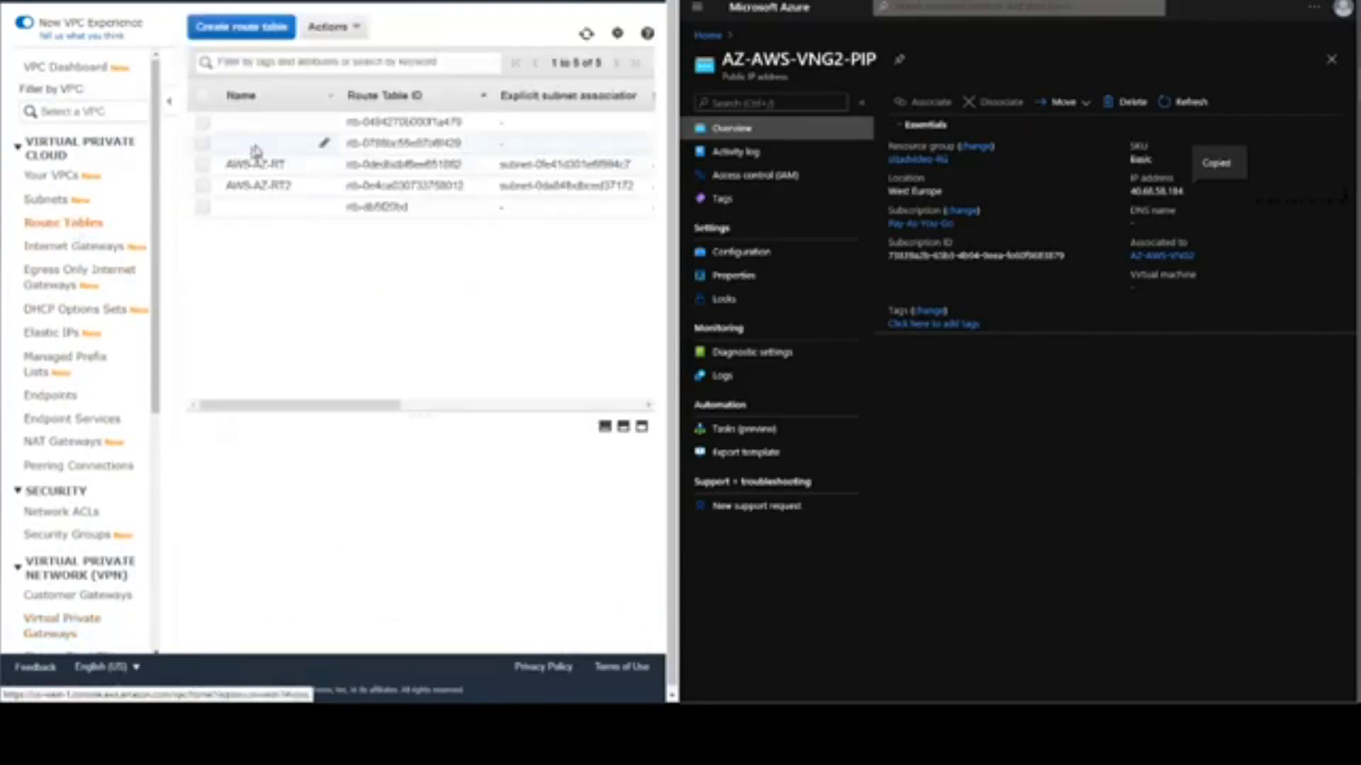
left_click(202, 187)
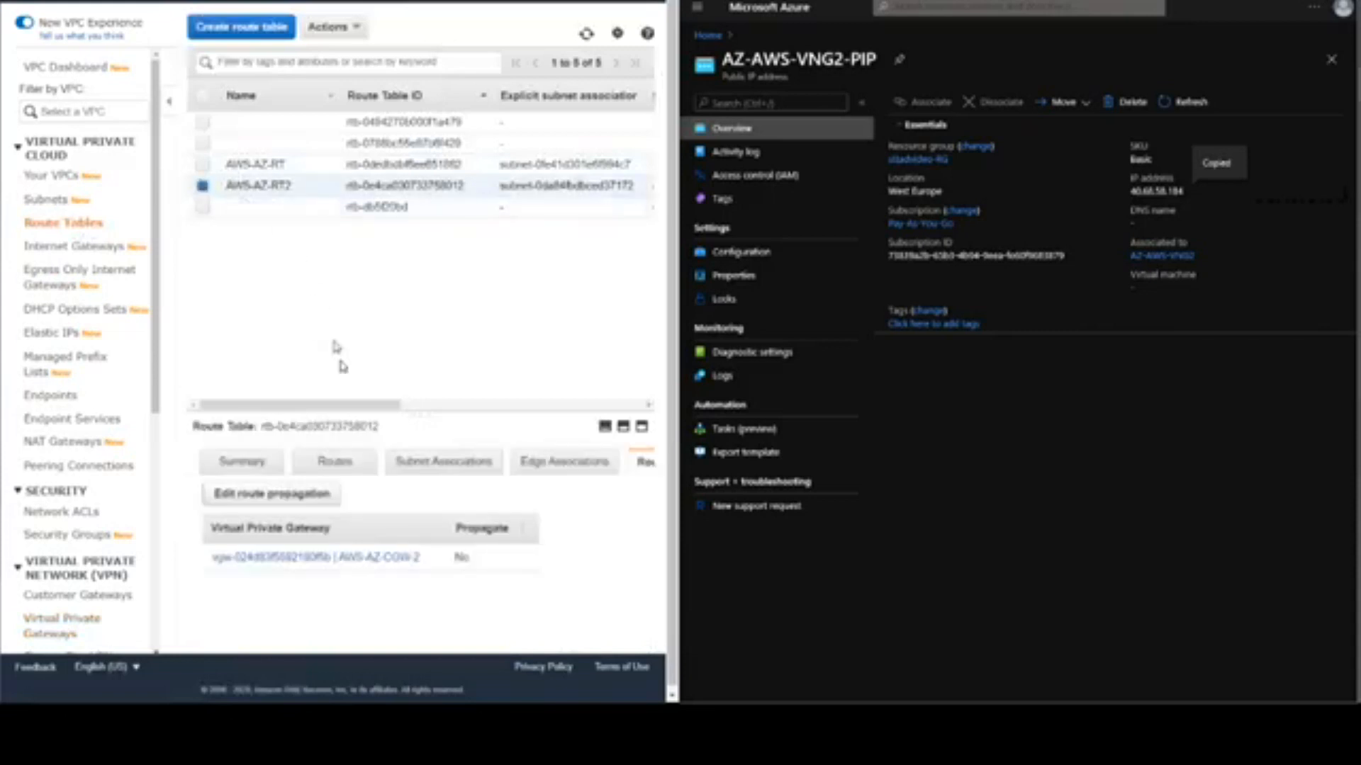
left_click(252, 500)
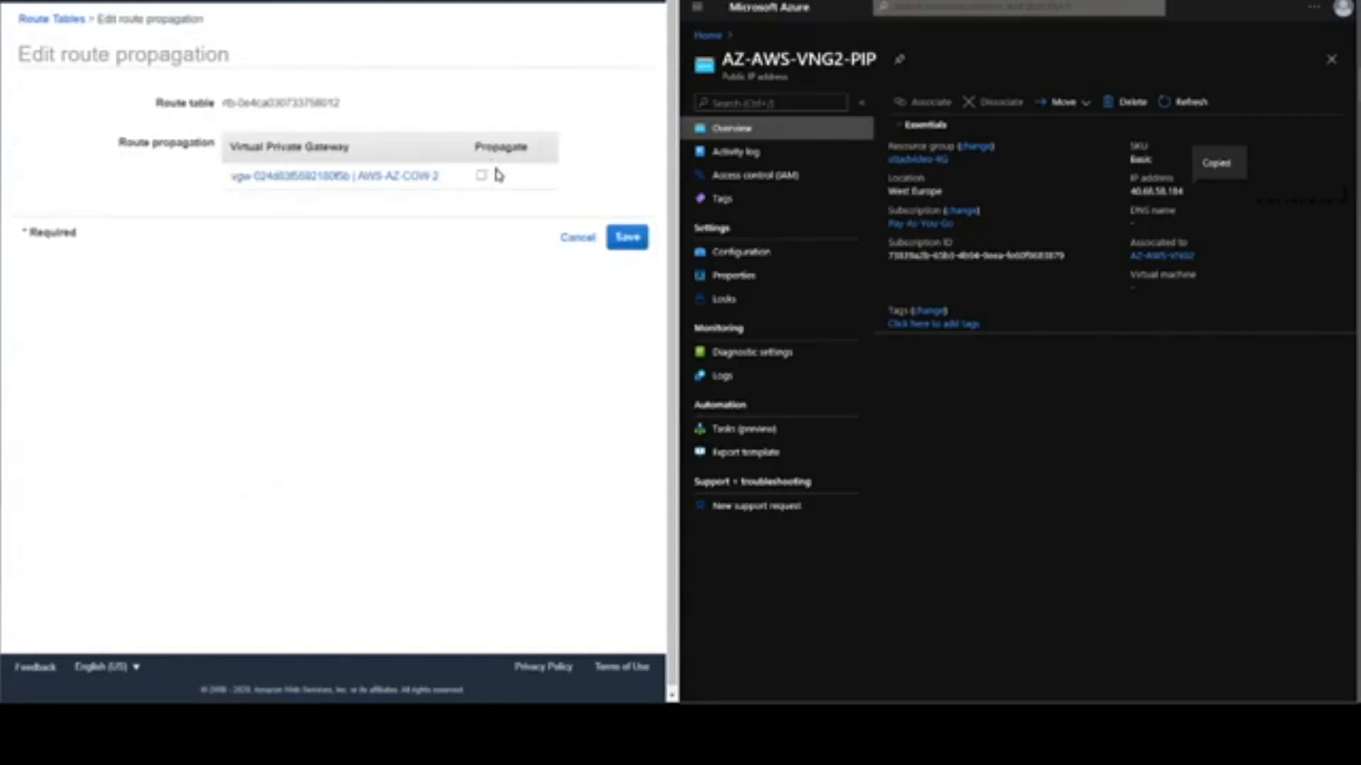
left_click_drag(230, 183, 280, 181)
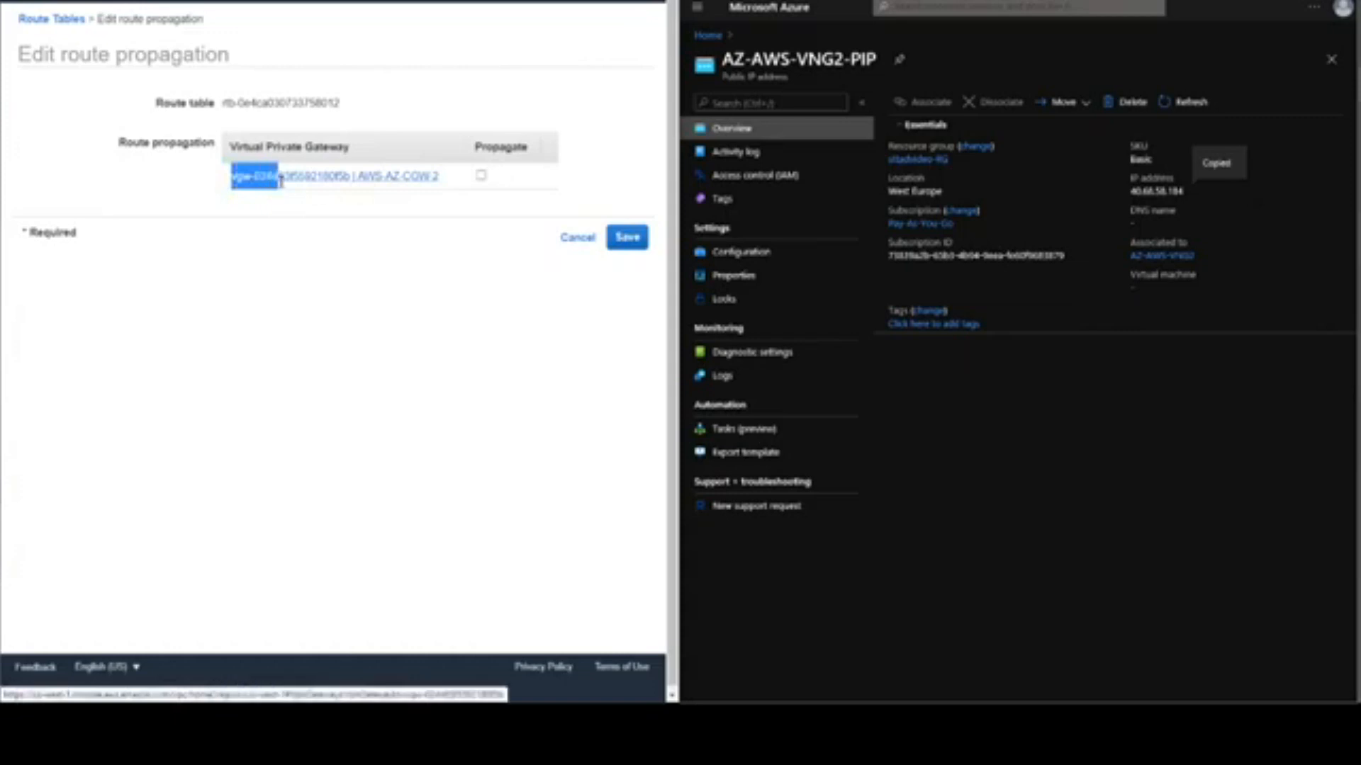
left_click_drag(355, 150, 229, 162)
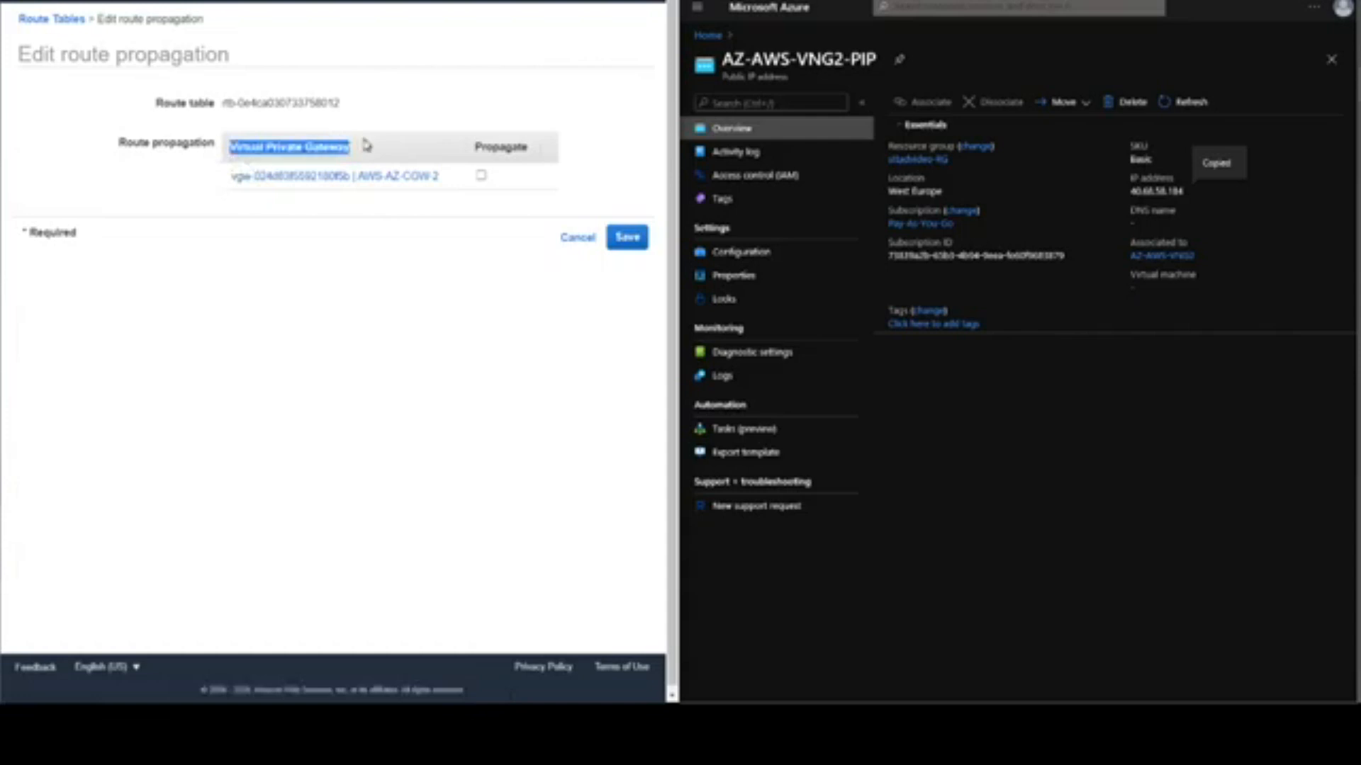
left_click(481, 176)
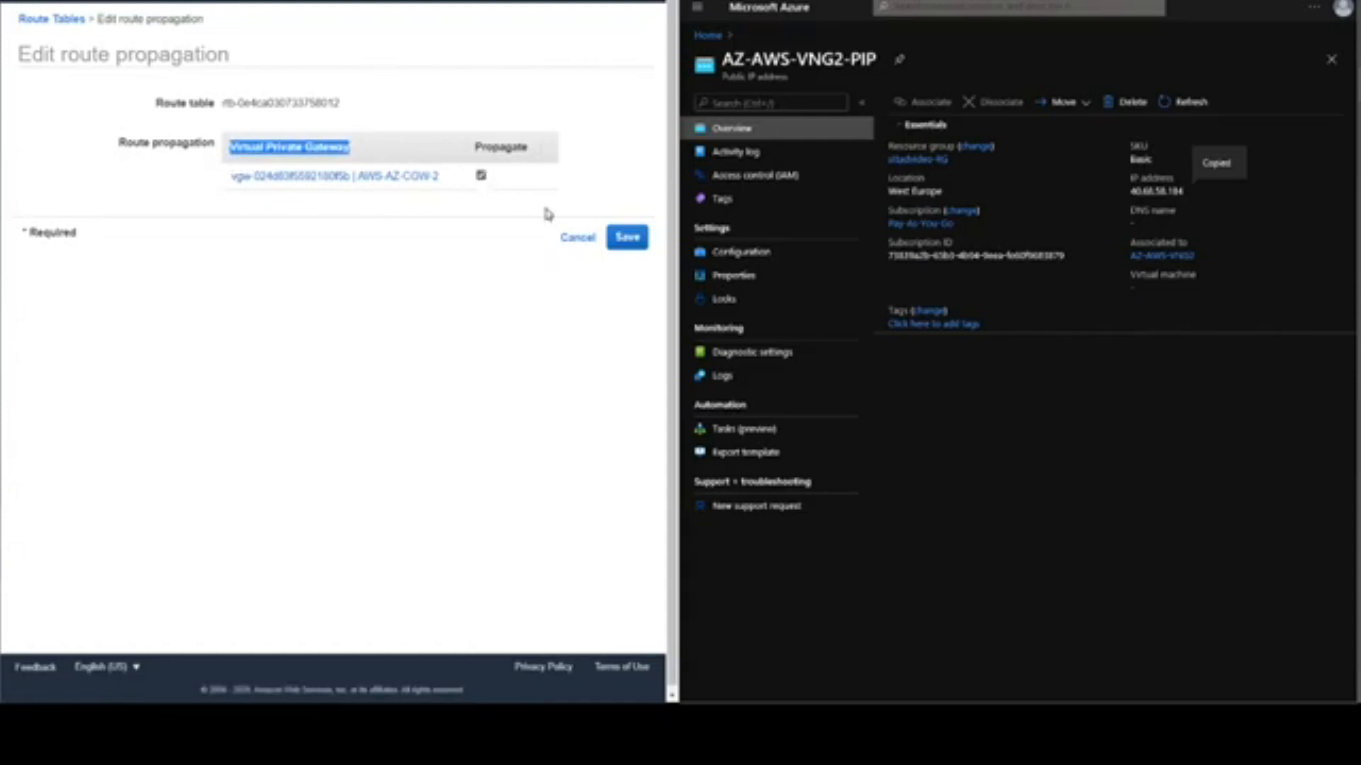
left_click(625, 238)
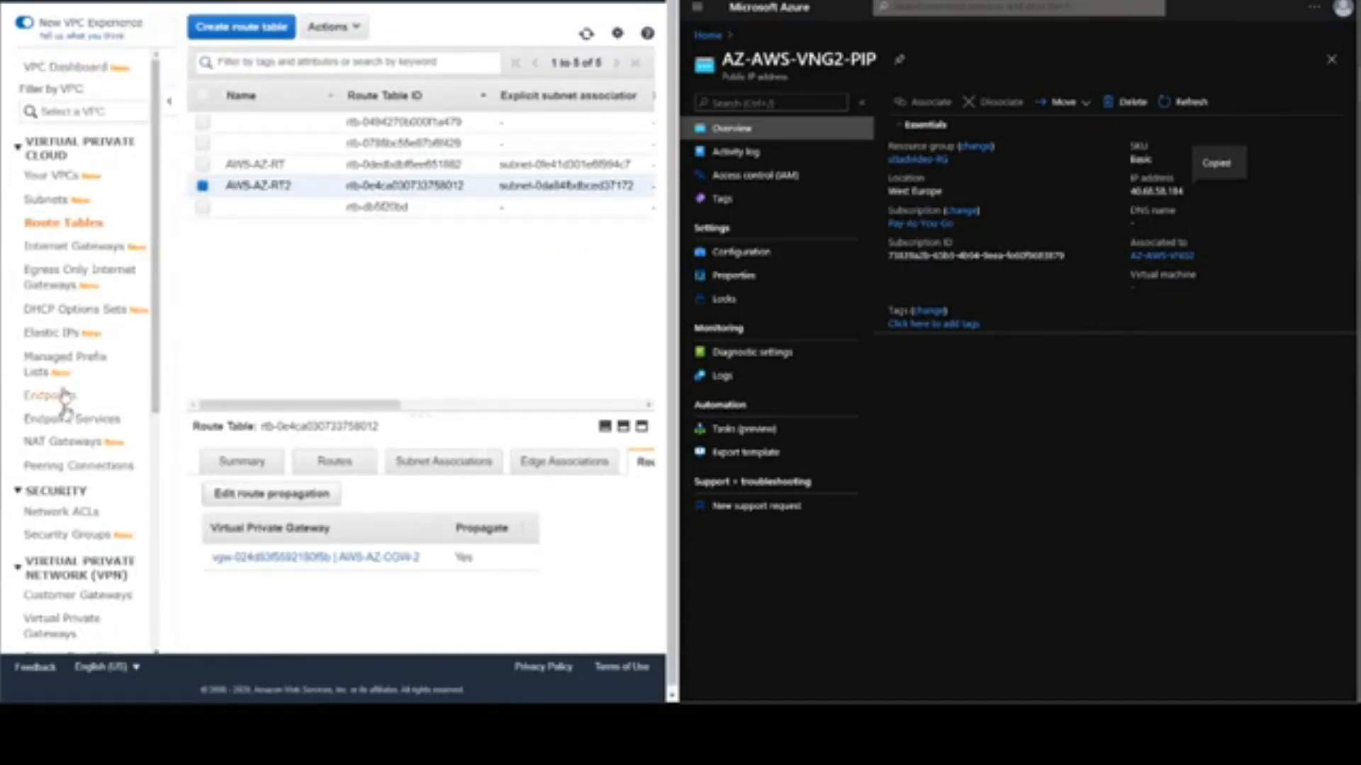
scroll(81, 506, "down", 3)
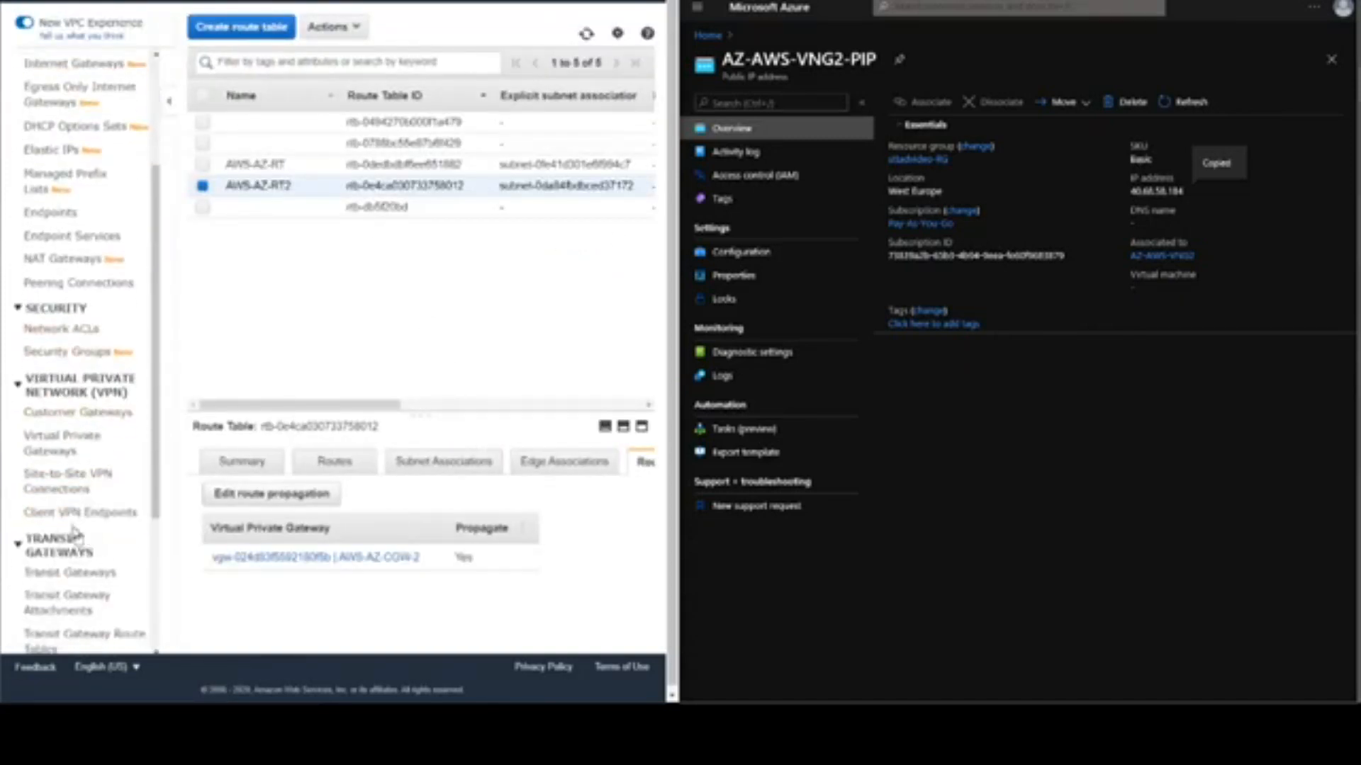
- Start a new site-to-site VPN connection with name tag AWS-AZ-S2S-2
left_click(74, 443)
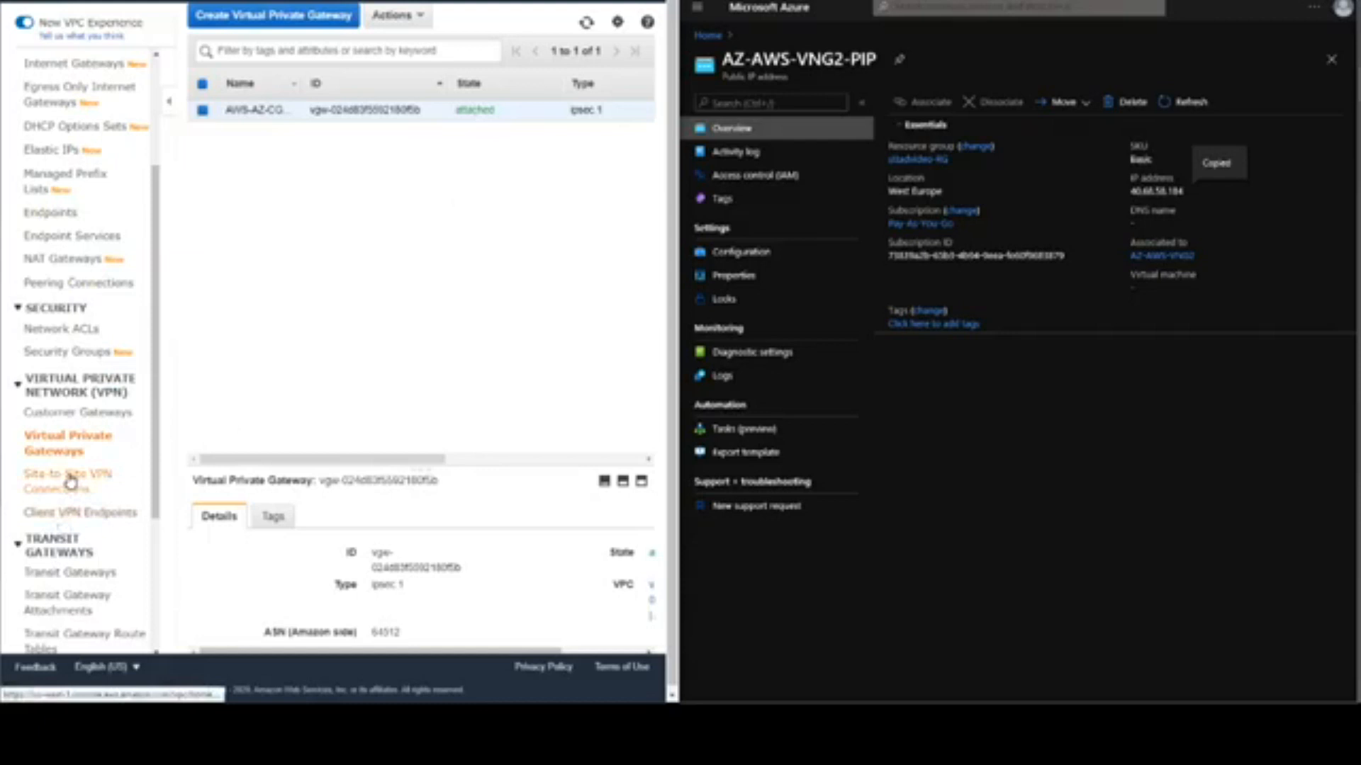
left_click(71, 482)
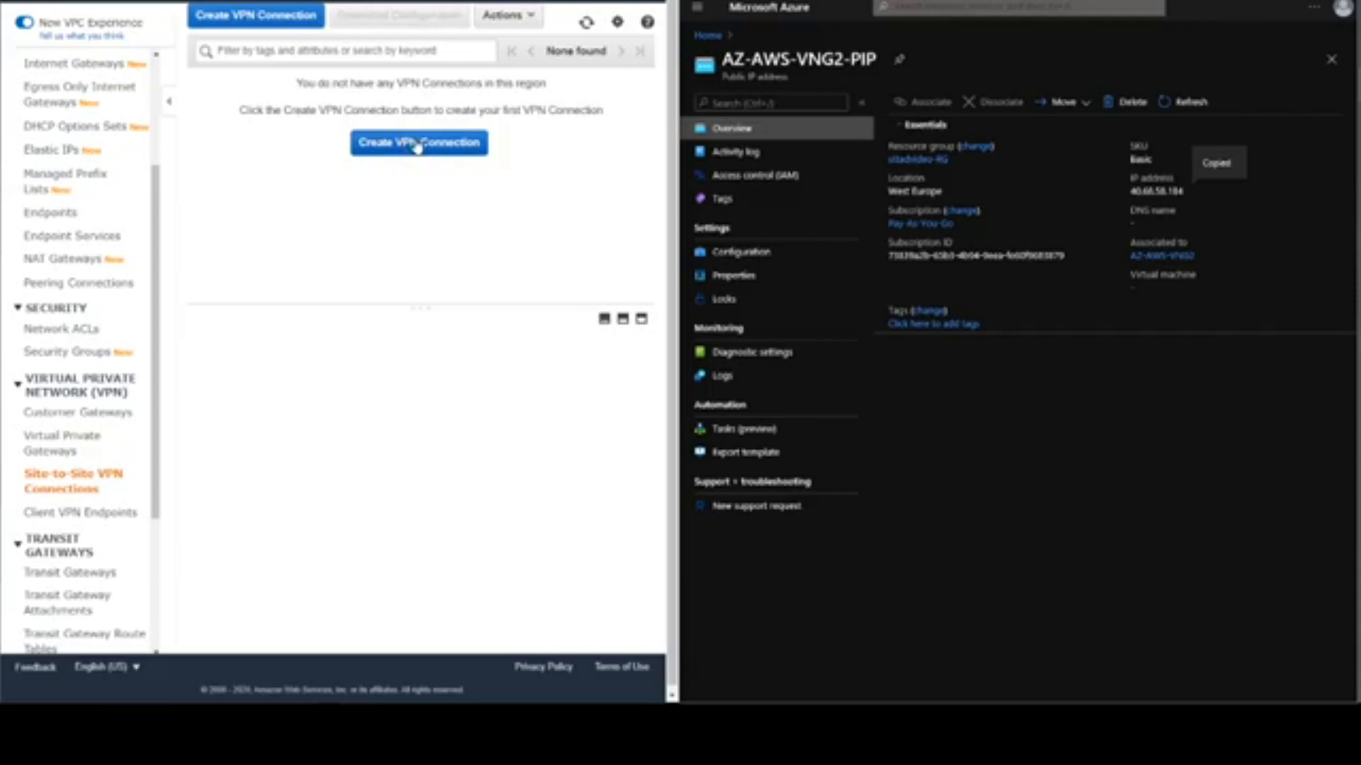
left_click(417, 146)
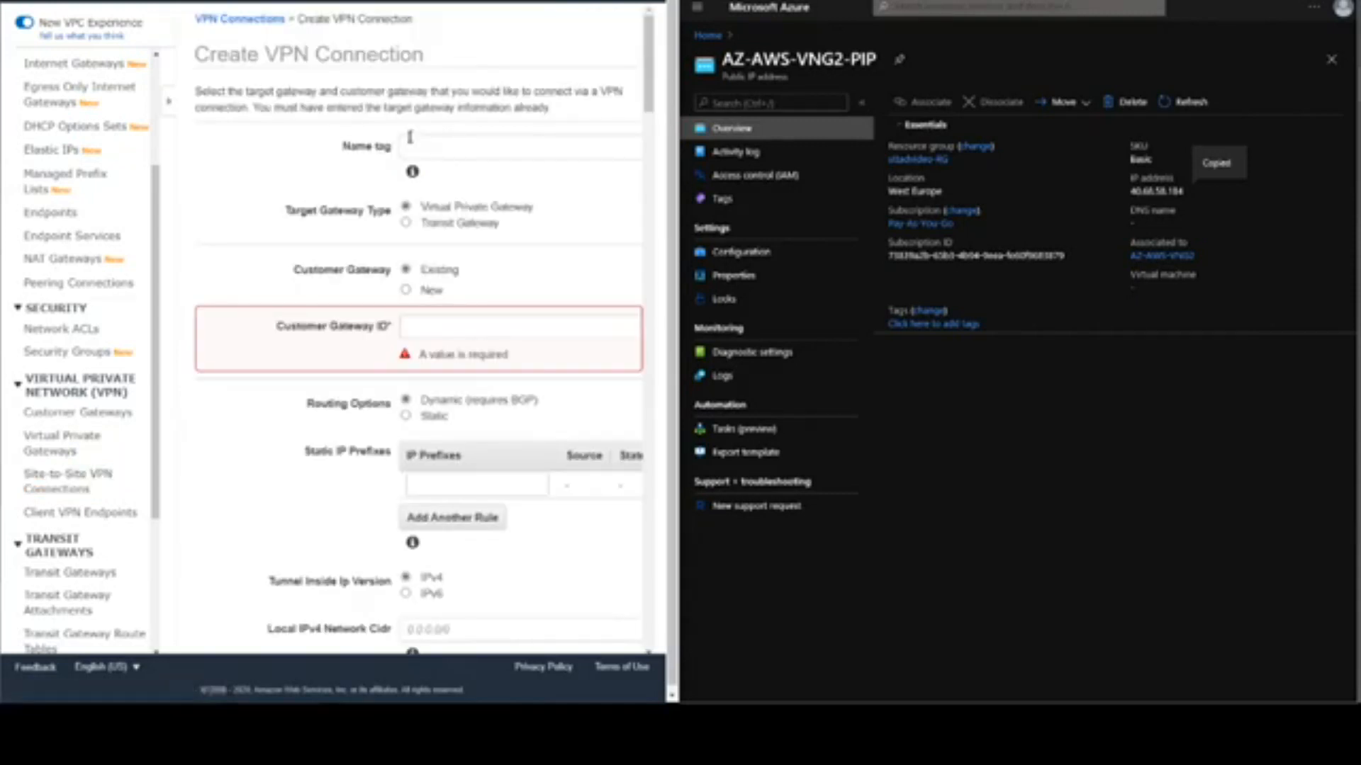
left_click(287, 147)
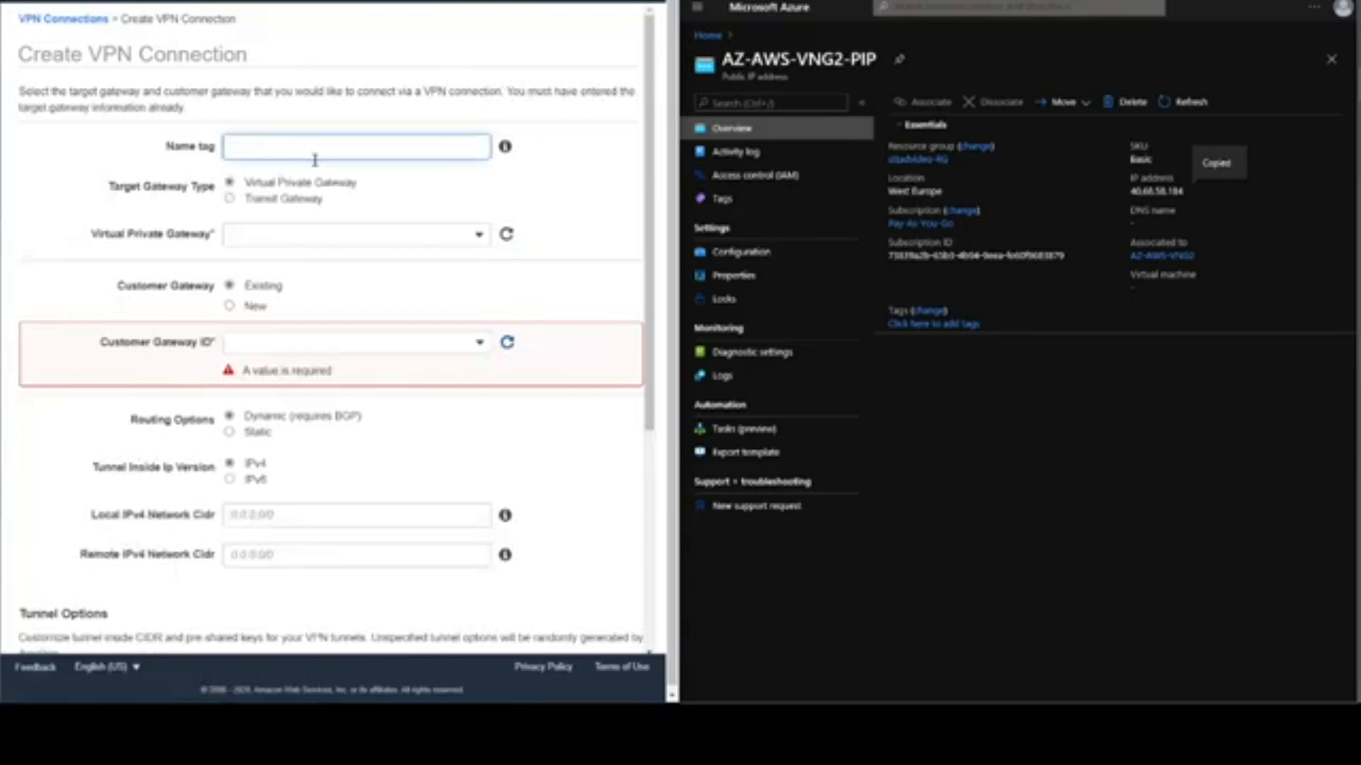
type("AWS")
type("-AZ1")
- Select the new virtual private gateway, customer gateway AWS-AZ-CGW-2, and static routing
left_click(261, 232)
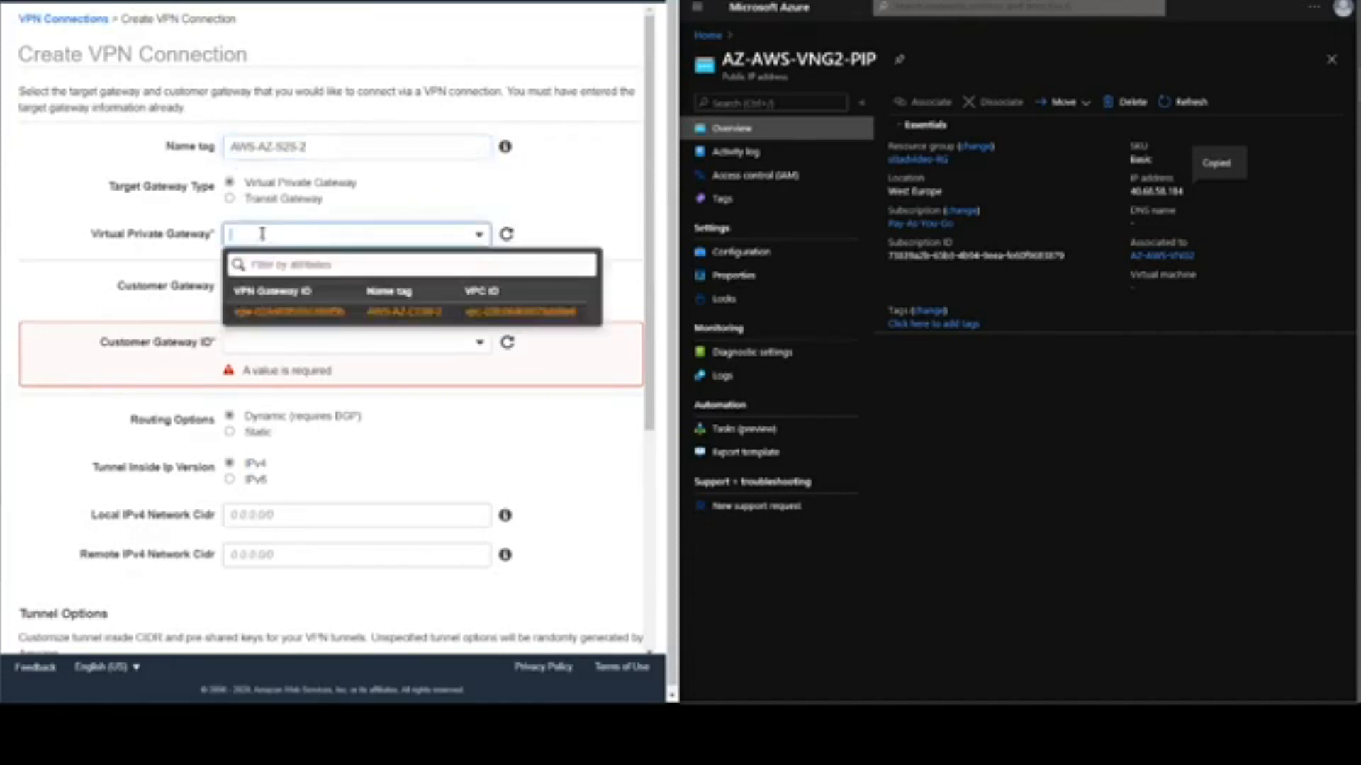
left_click(303, 315)
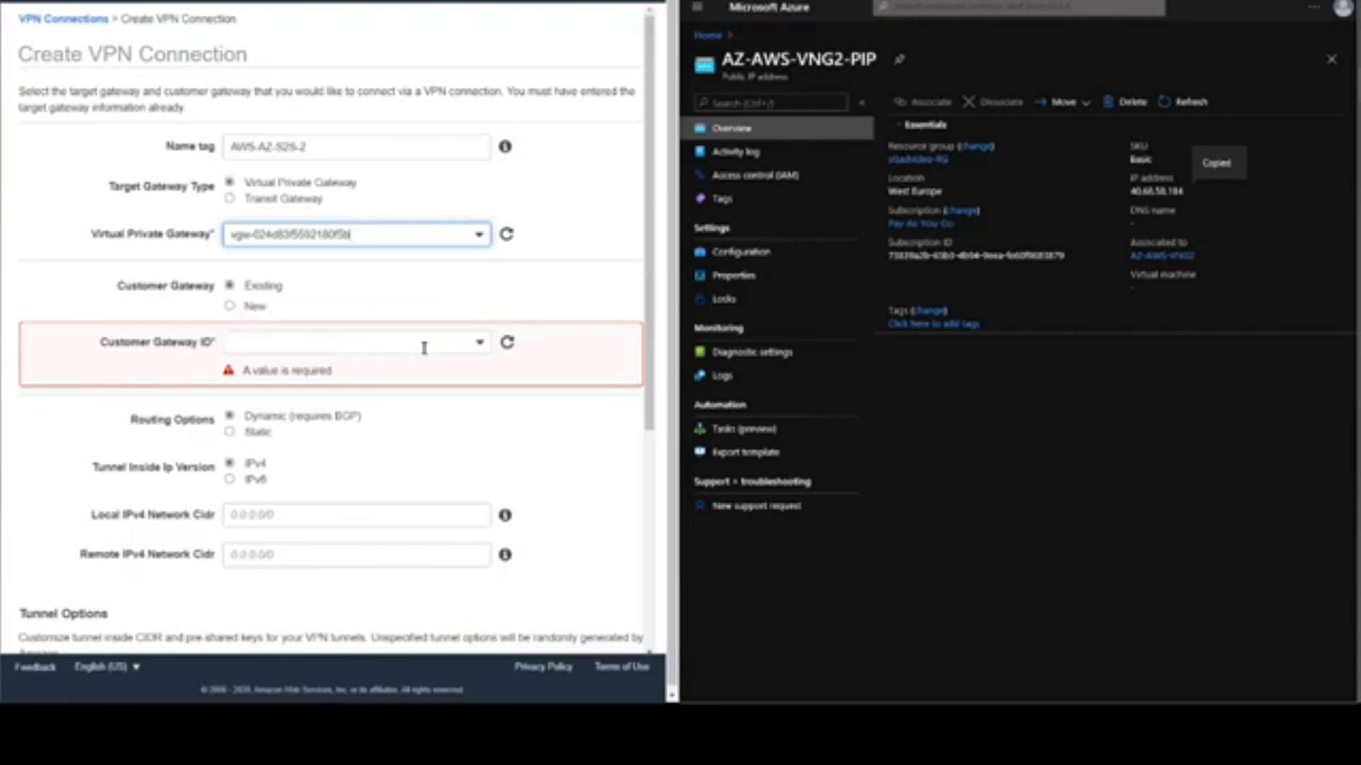
left_click(475, 343)
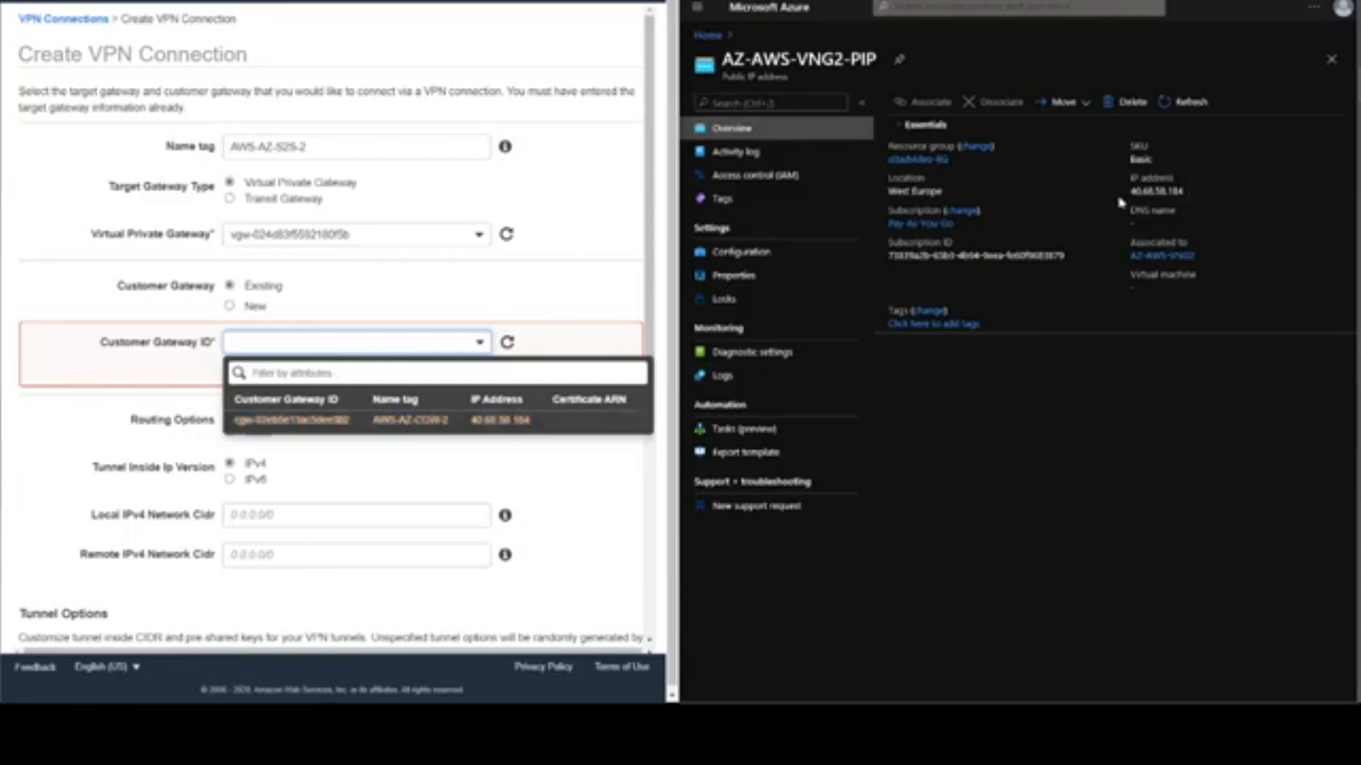
left_click_drag(1130, 193, 1180, 195)
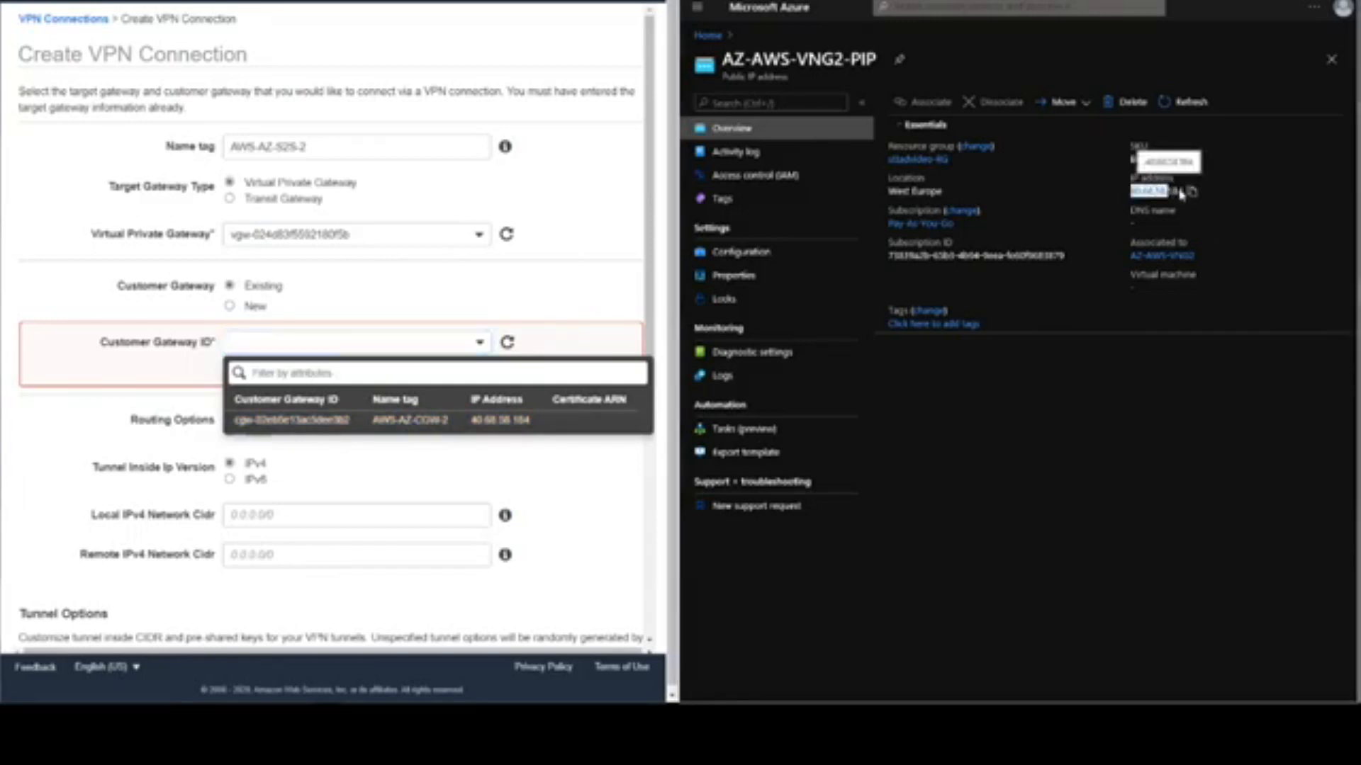
left_click(1121, 189)
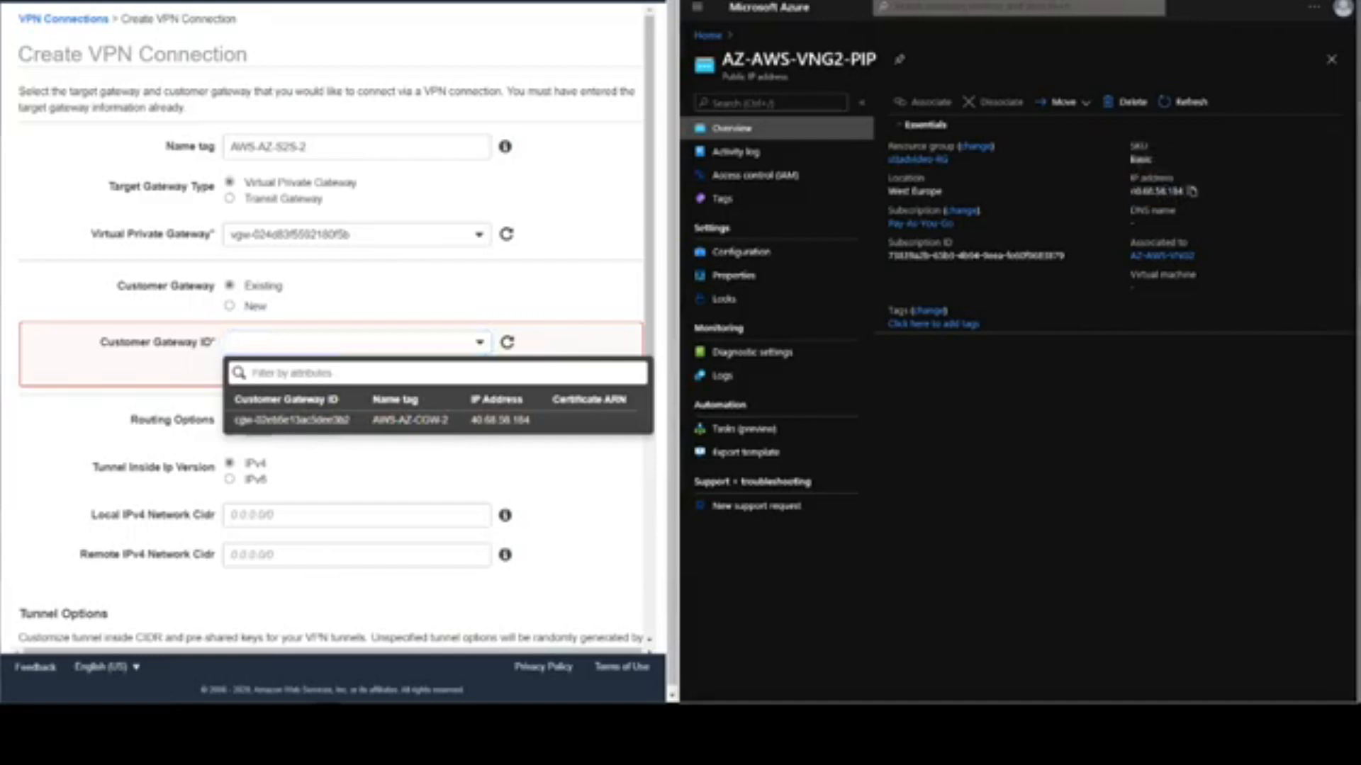
left_click_drag(1132, 193, 1168, 192)
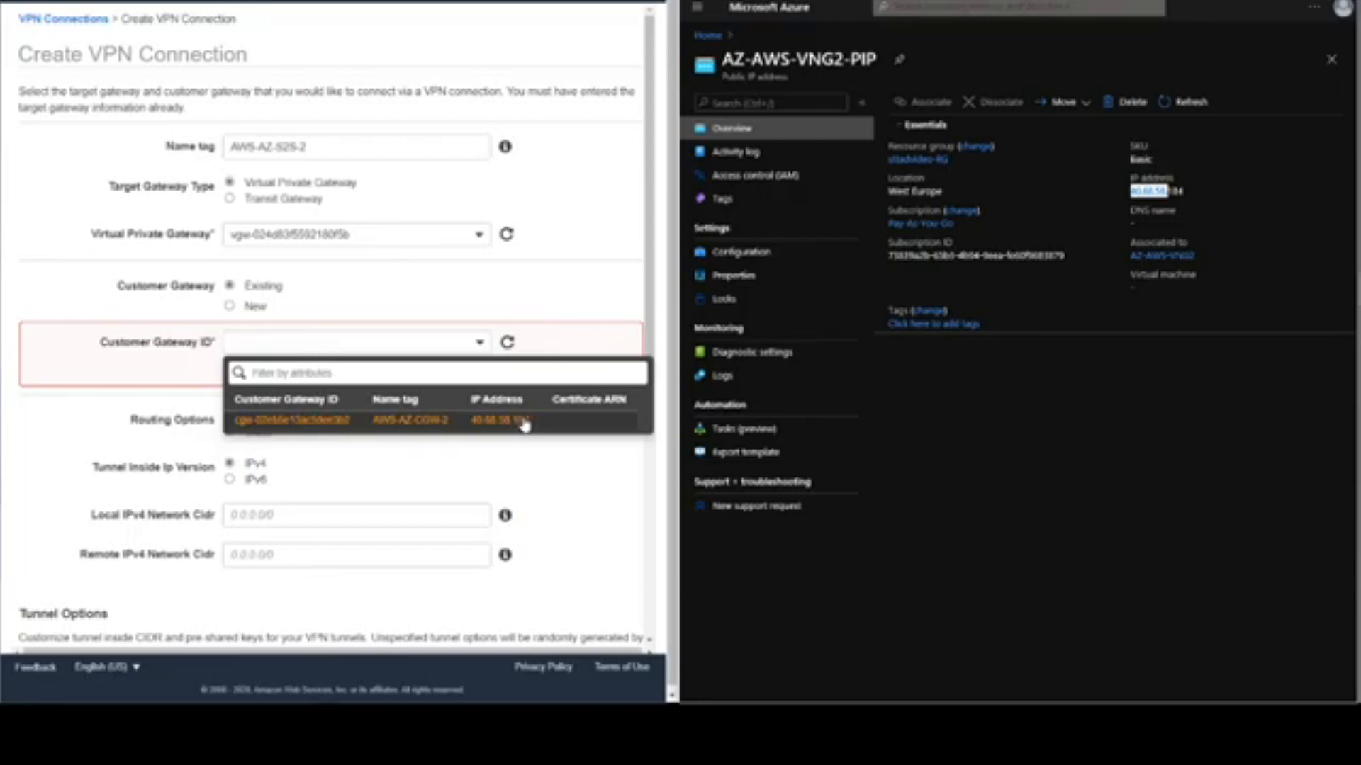
left_click(524, 422)
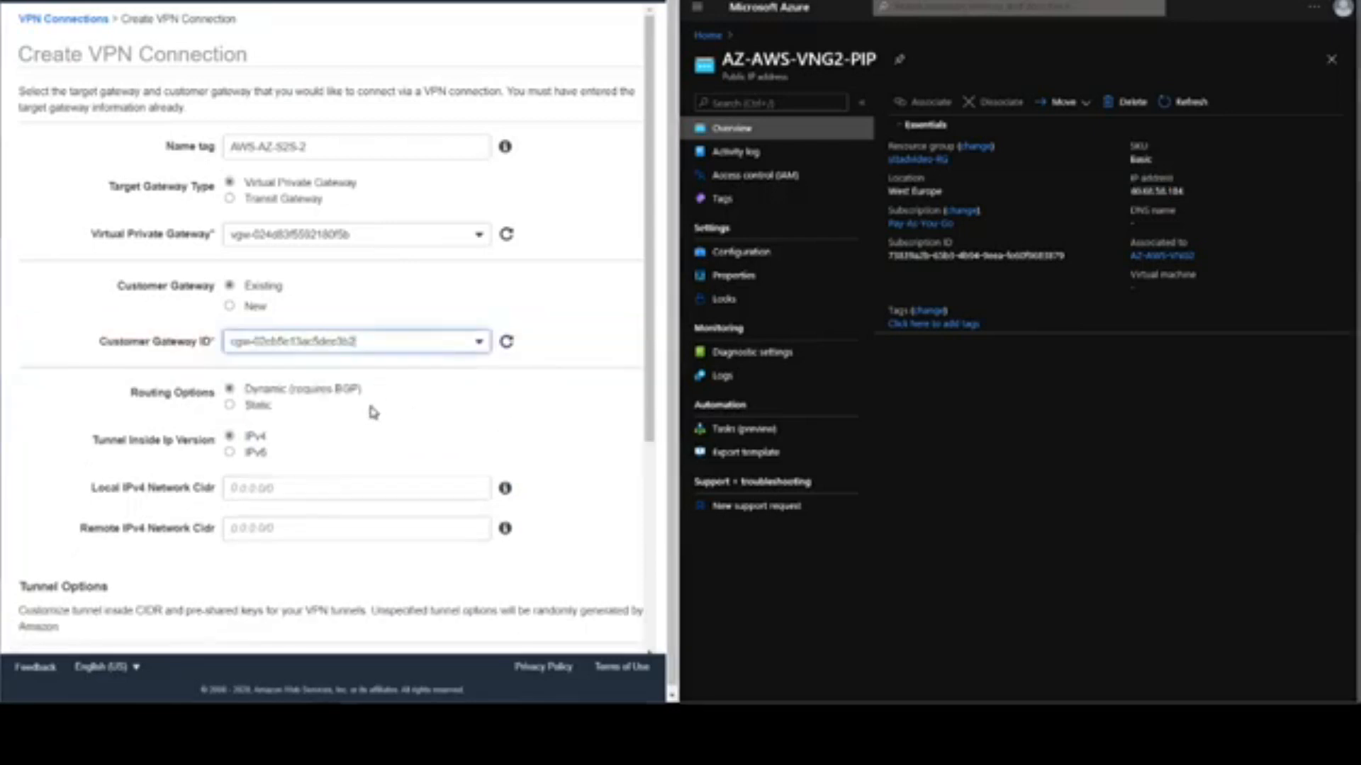
left_click(229, 406)
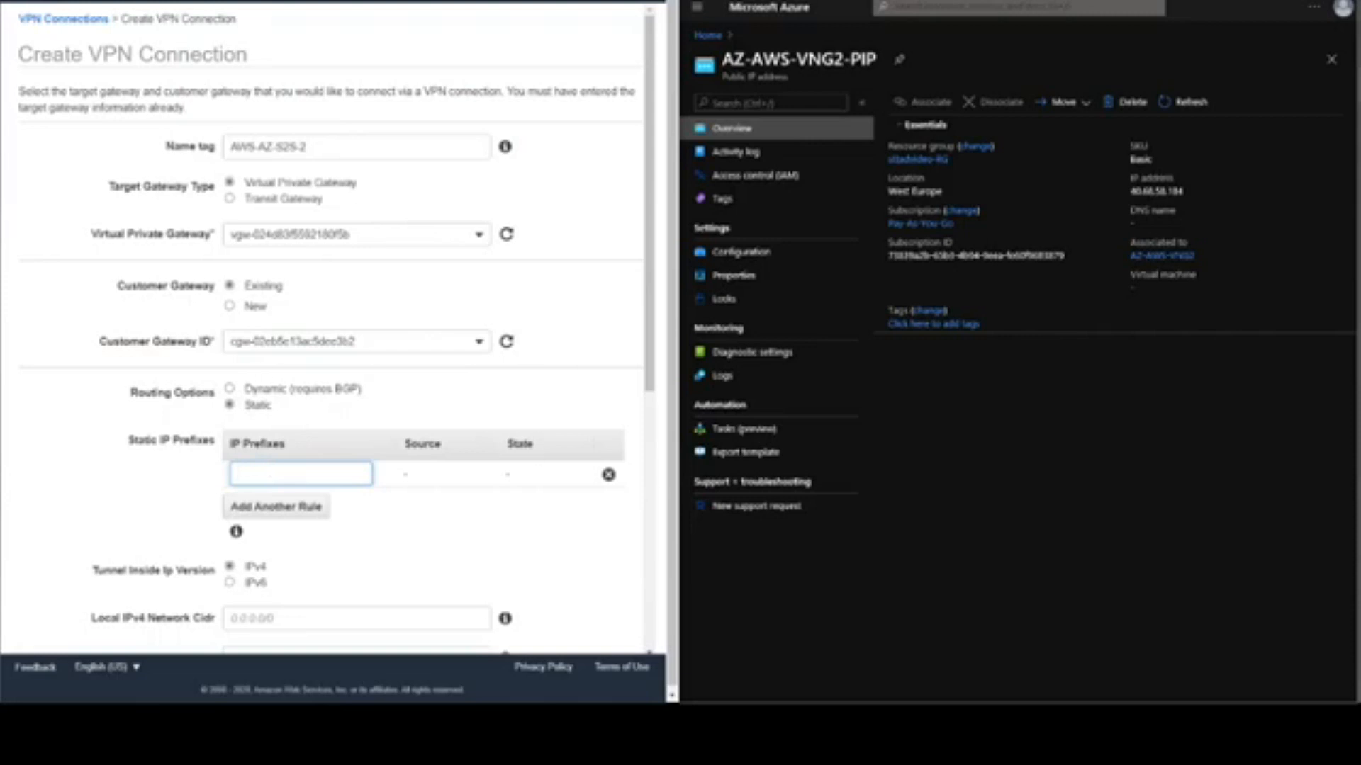
- Check the lab slides and Azure Linux VM networking page for the static IP prefix
key("alt+Tab")
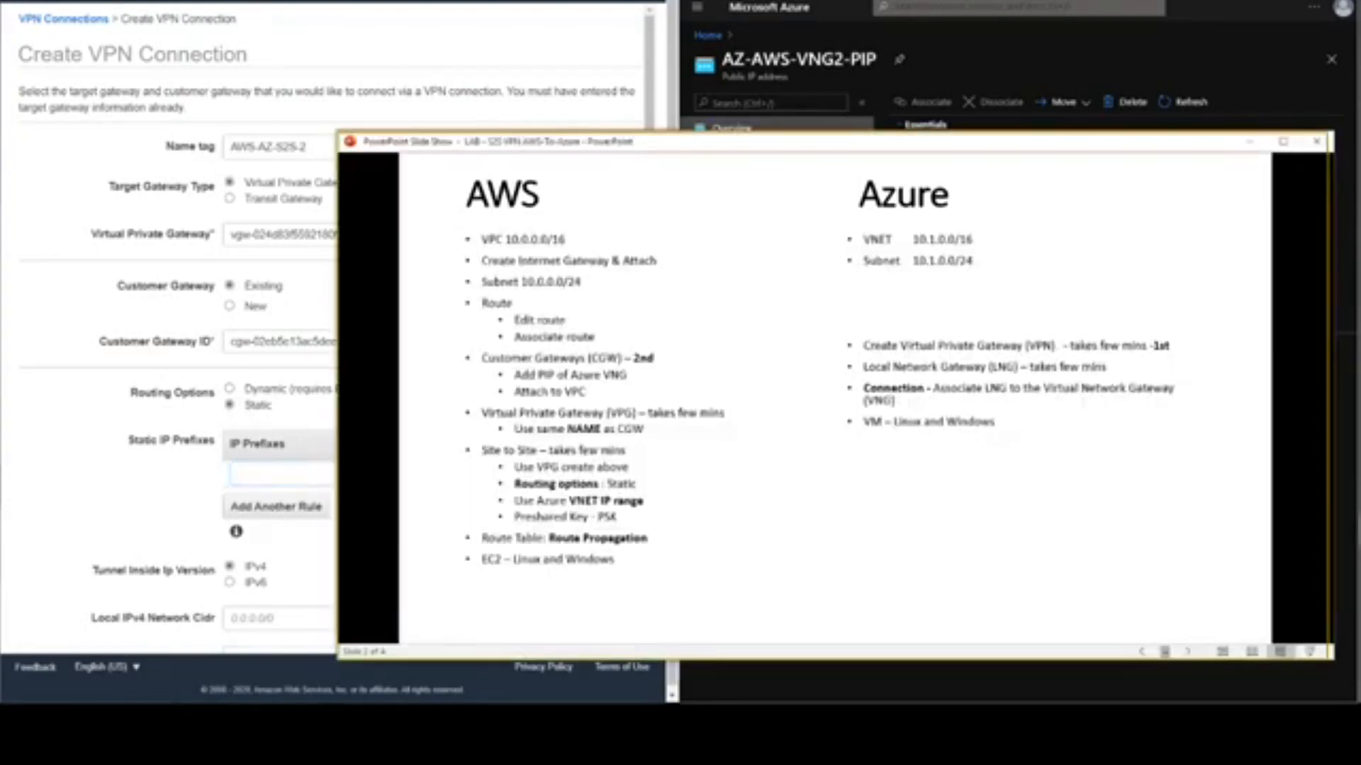
left_click(596, 519)
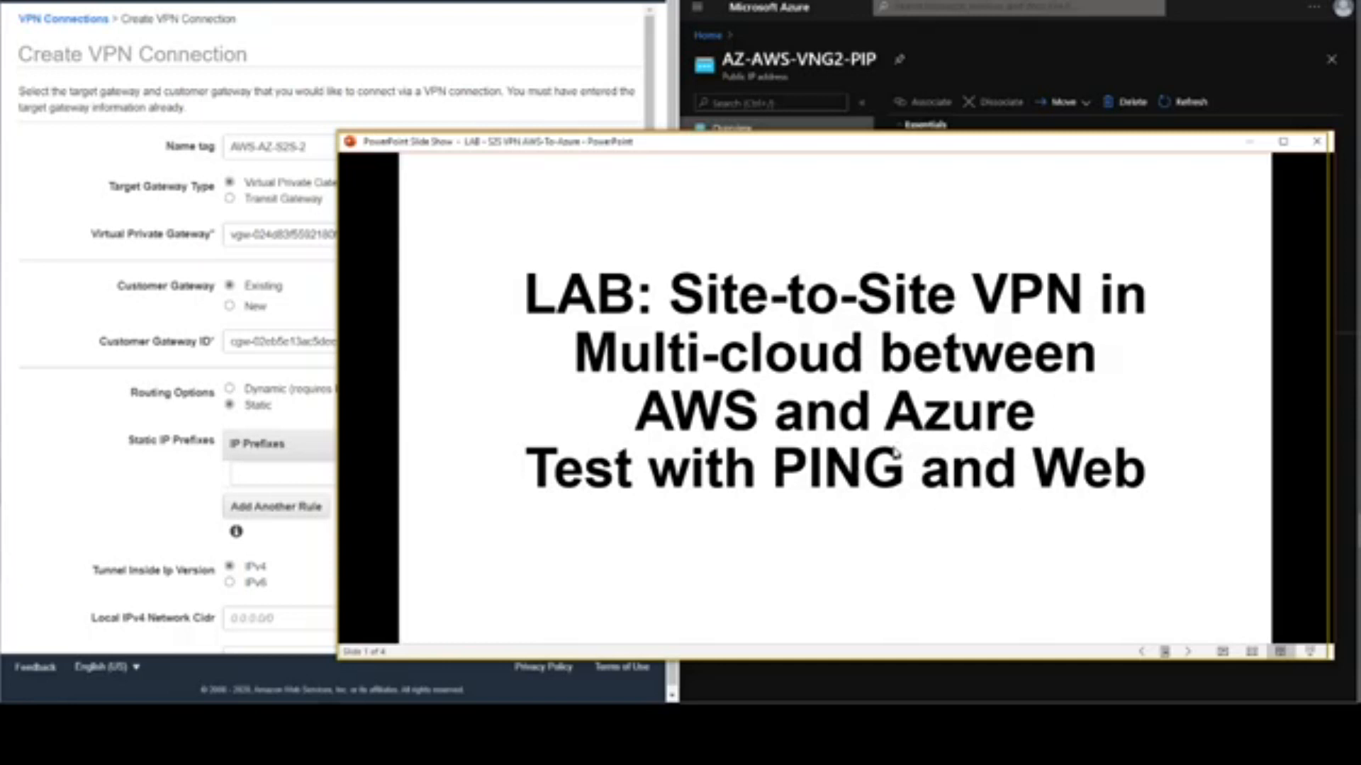
left_click(262, 477)
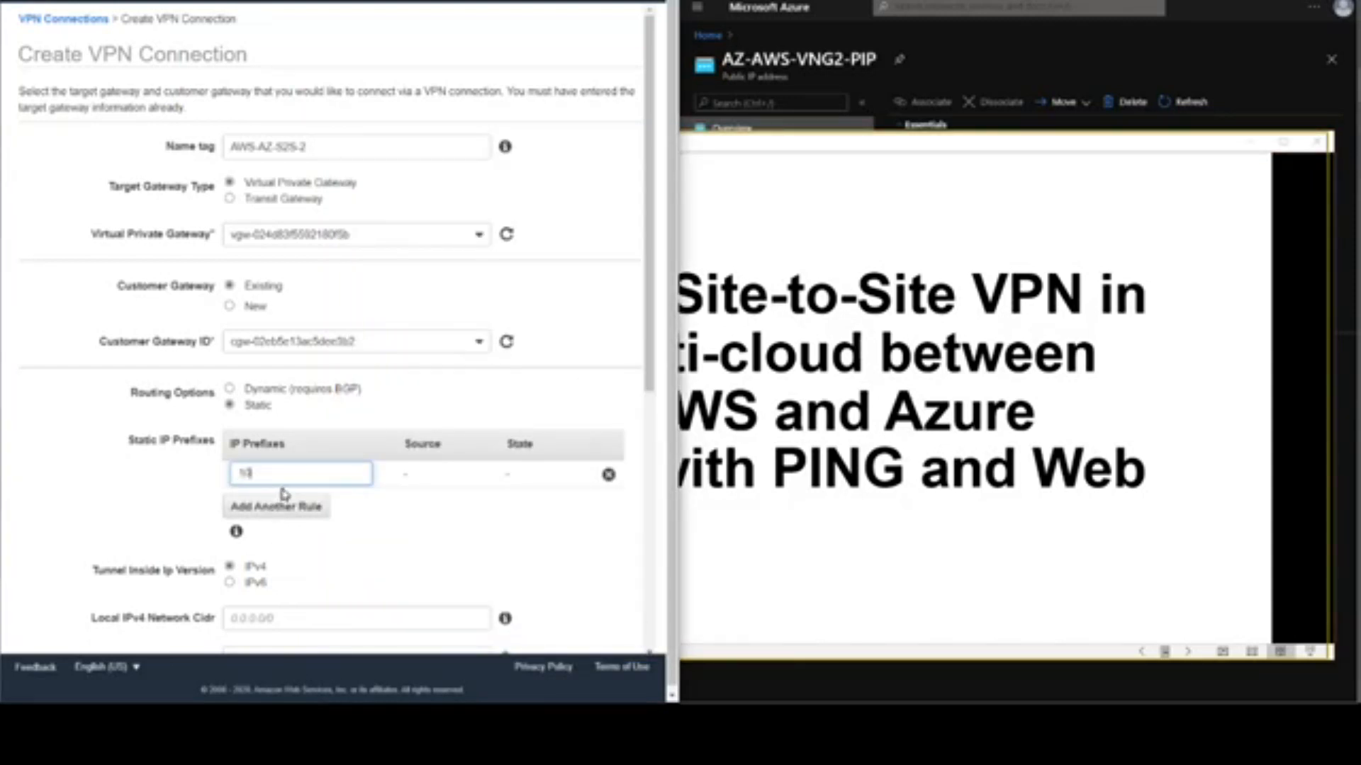
left_click(965, 432)
left_click(968, 428)
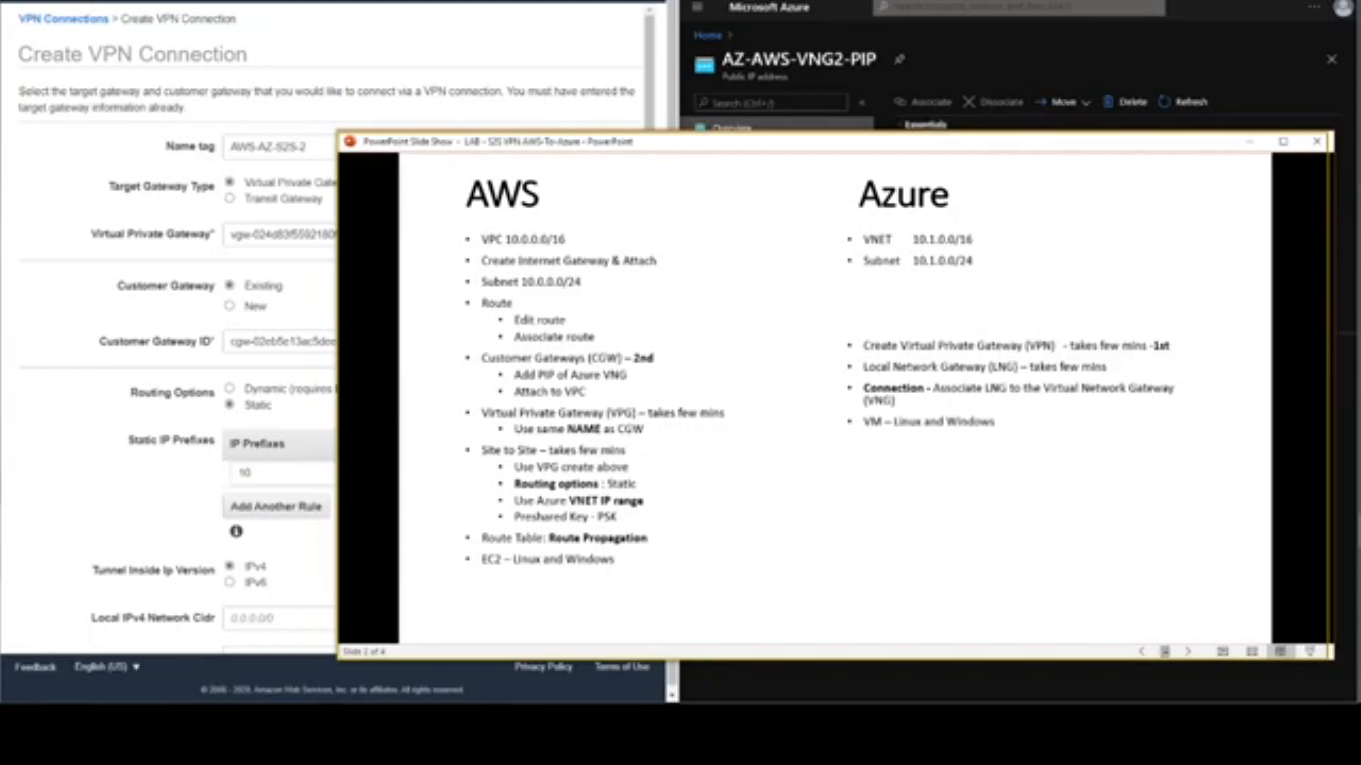
left_click(794, 1)
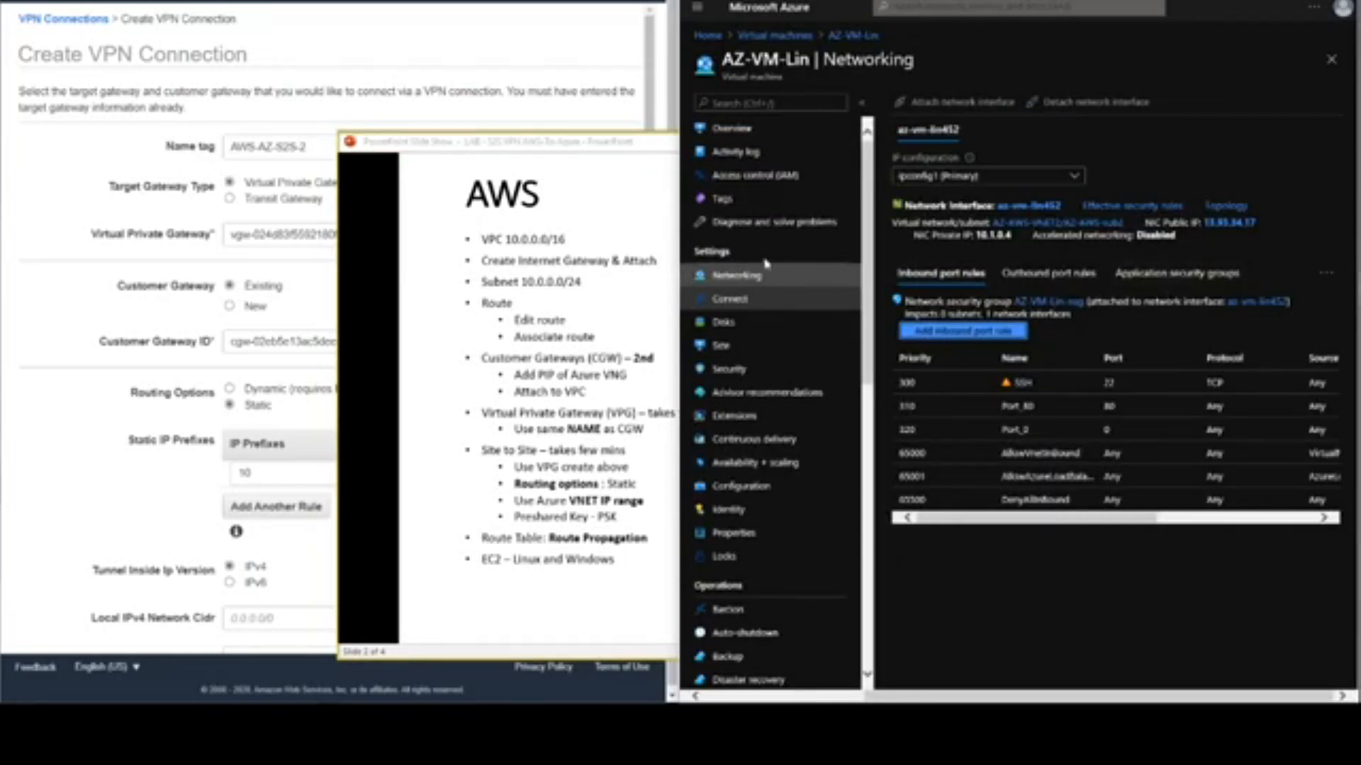
- Enter 10.1.0.0/16 as the static IP prefix and begin the tunnel 1 pre-shared key
left_click_drag(1011, 236, 973, 236)
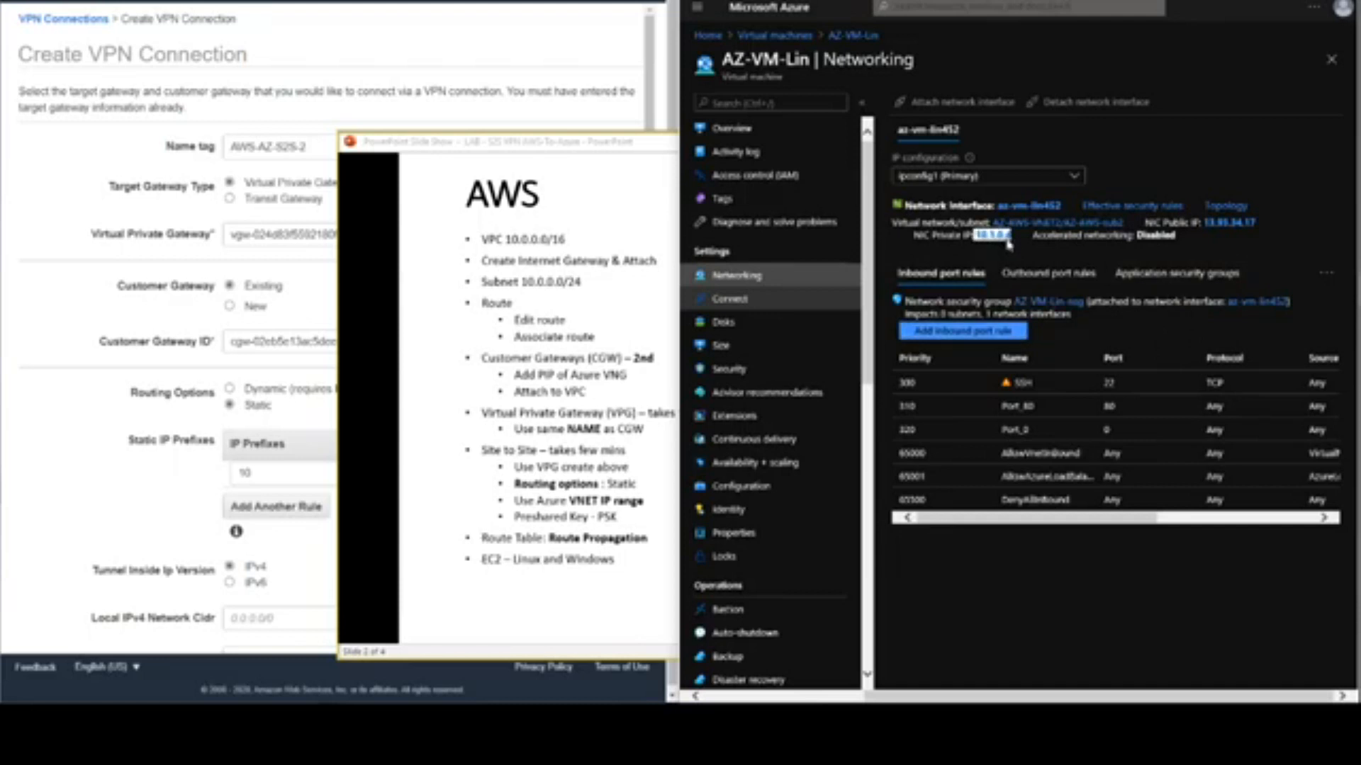
left_click(248, 474)
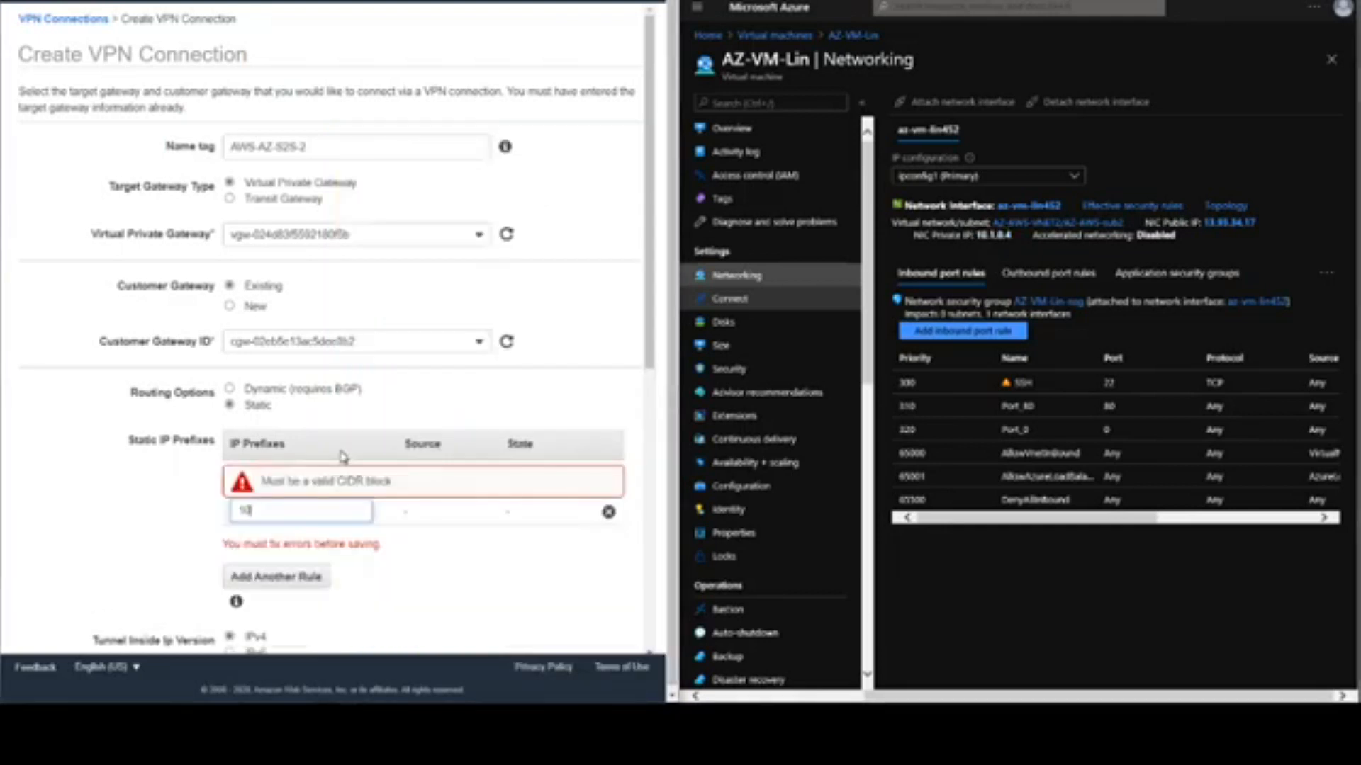
type(".0")
type(".0.0")
type("/16")
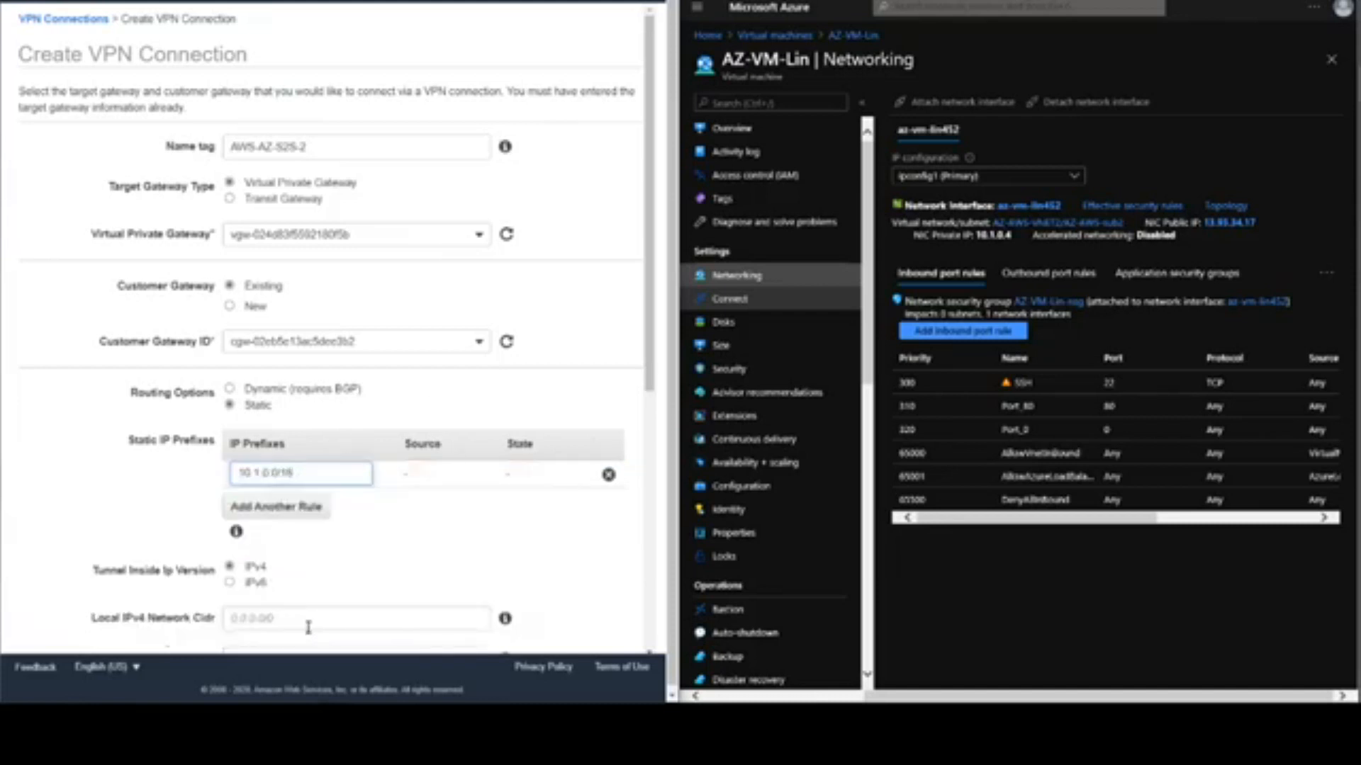
scroll(308, 627, "down", 4)
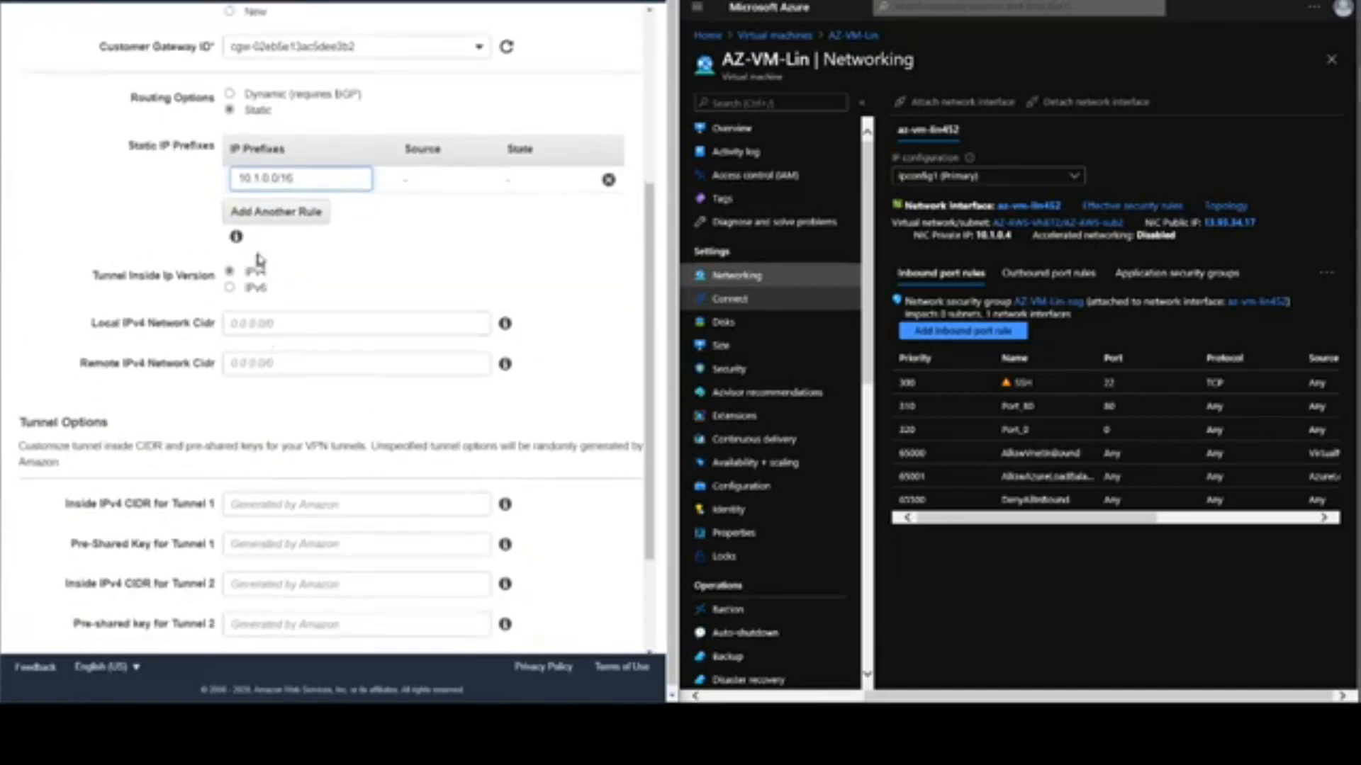
scroll(314, 204, "down", 2)
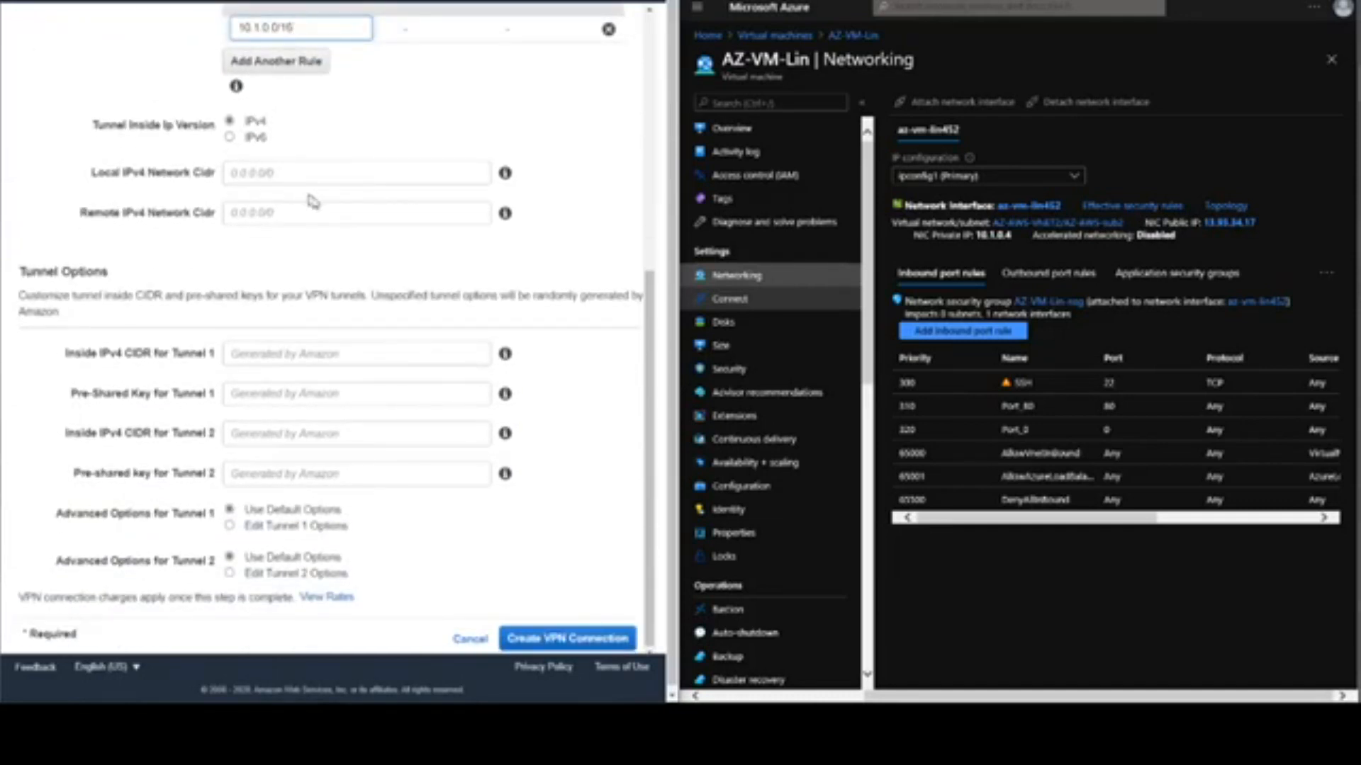
left_click(252, 398)
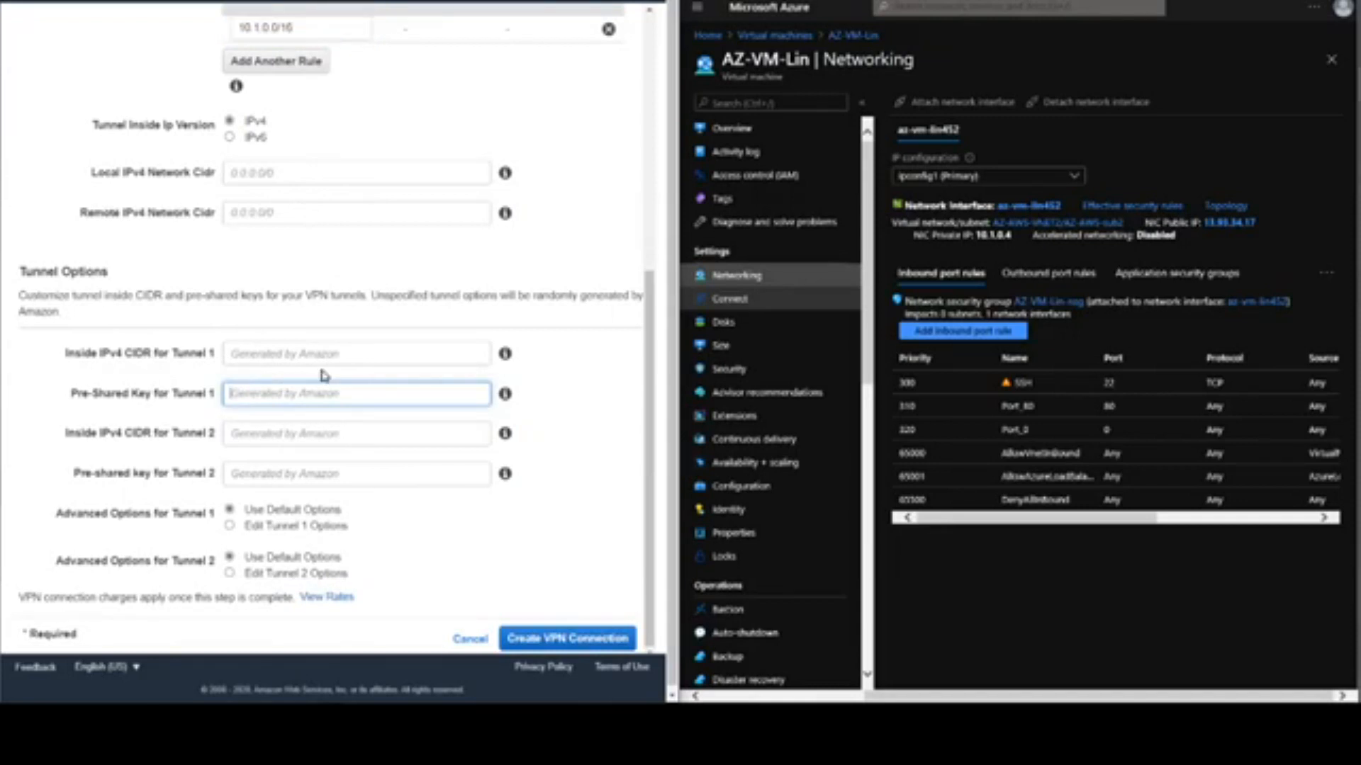
type("a")
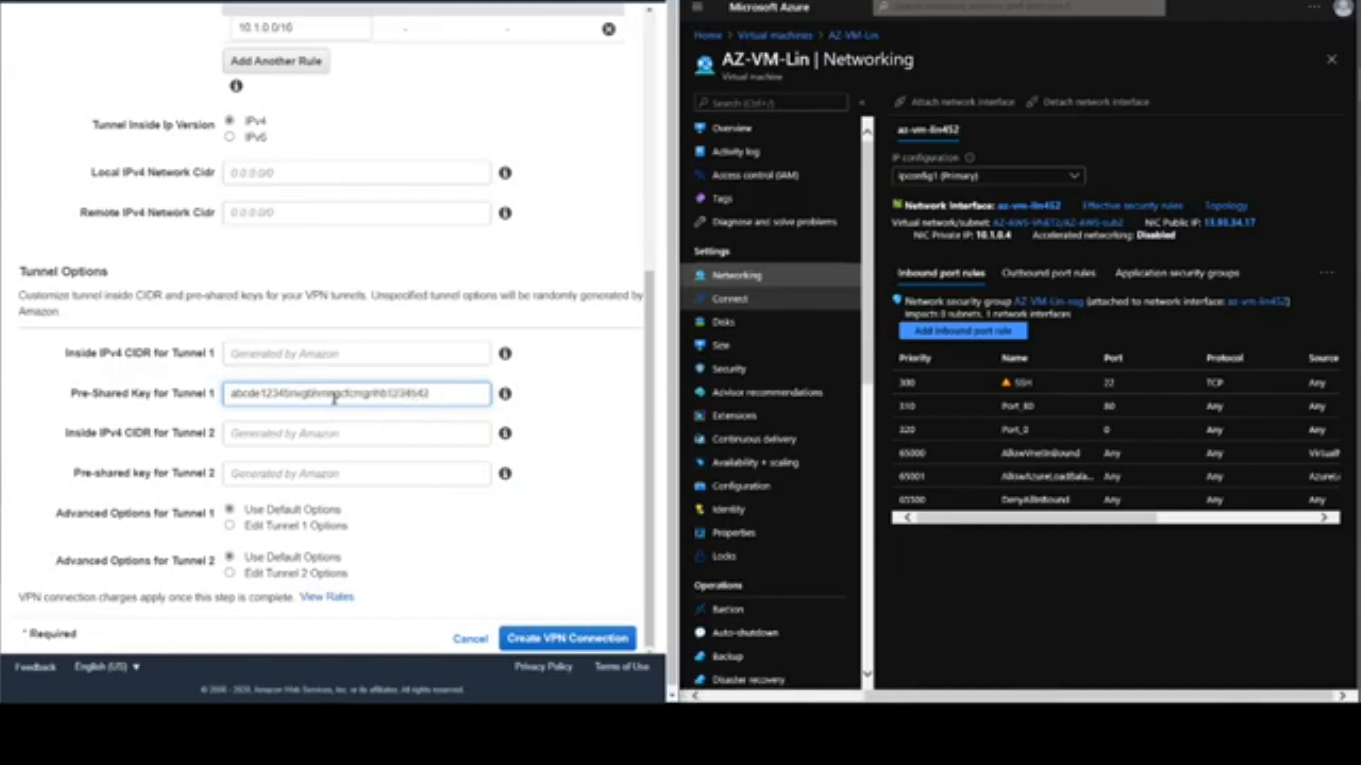
- Finish and trim the tunnel 1 pre-shared key, then create the AWS-AZ-S2S-2 connection
left_click_drag(289, 393, 436, 393)
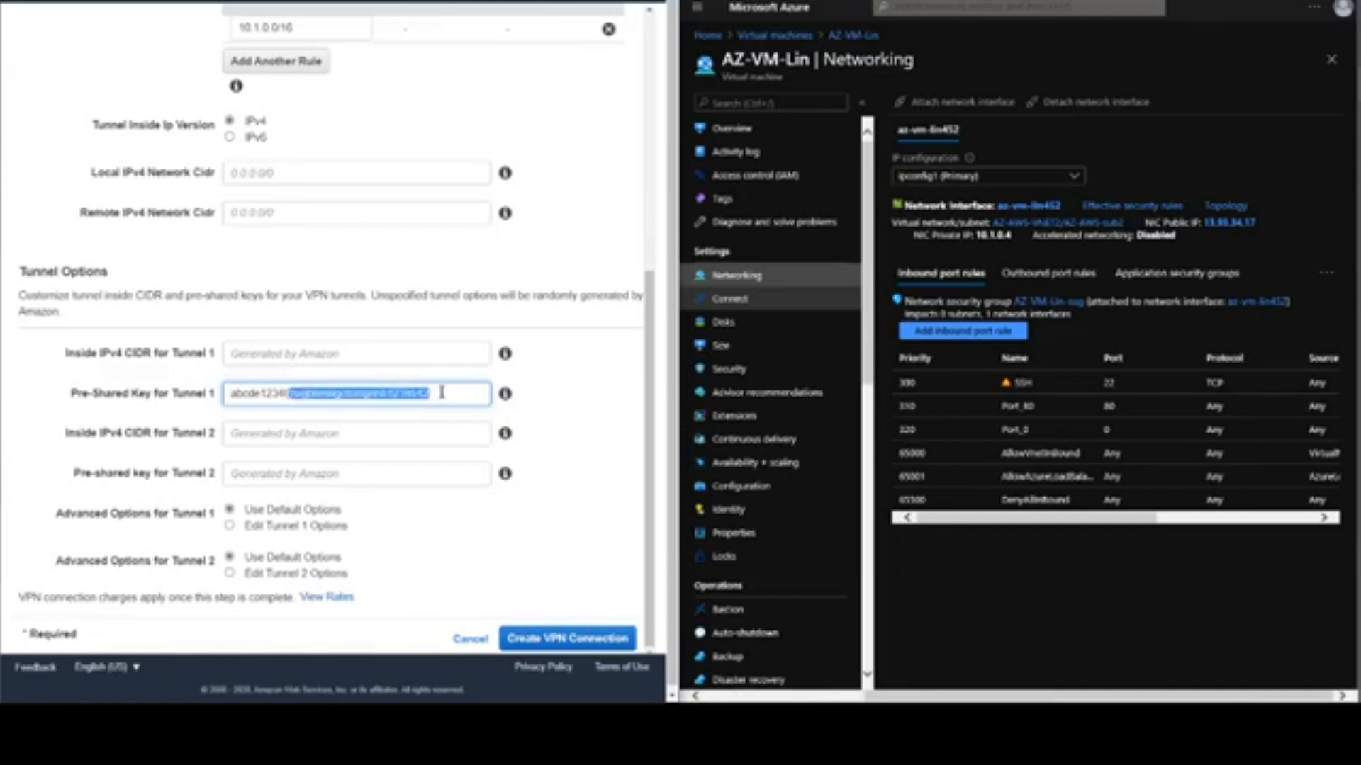
key("BackSpace")
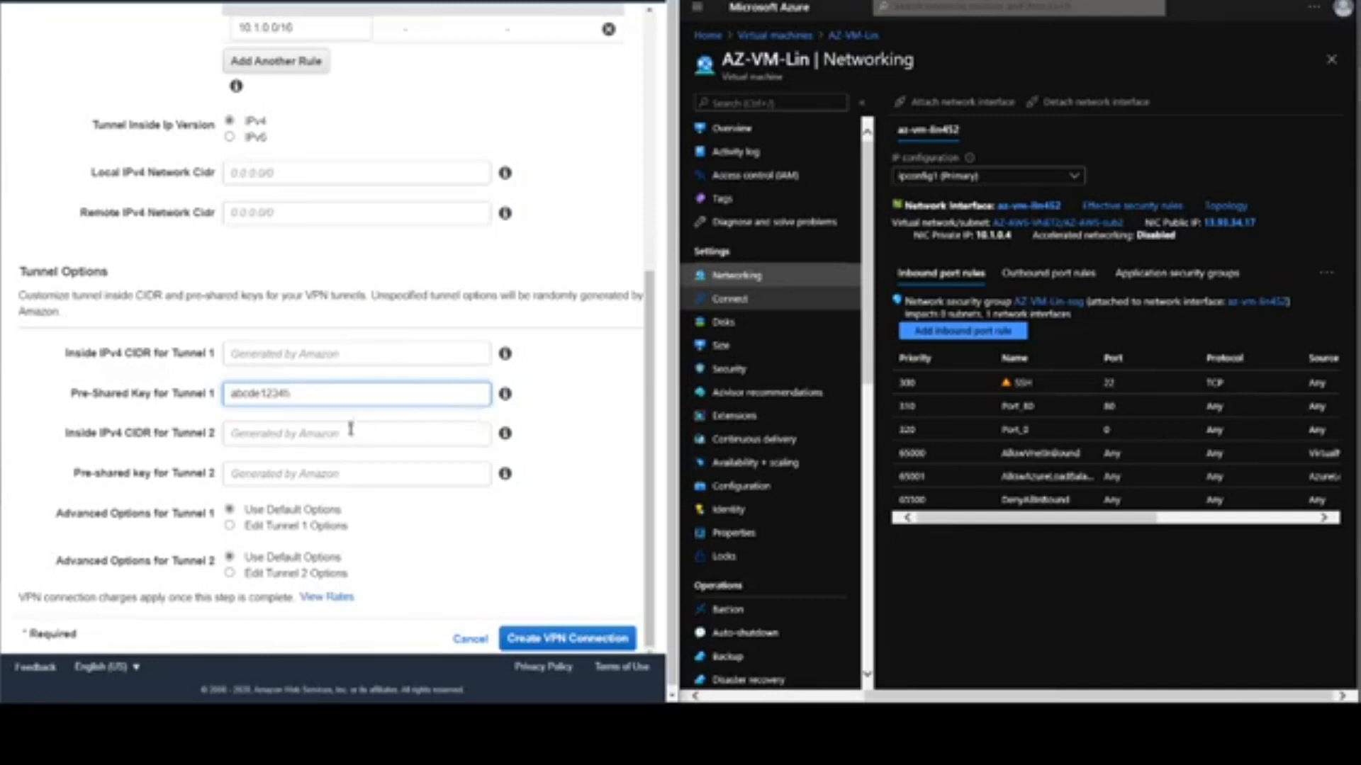
scroll(567, 587, "down", 1)
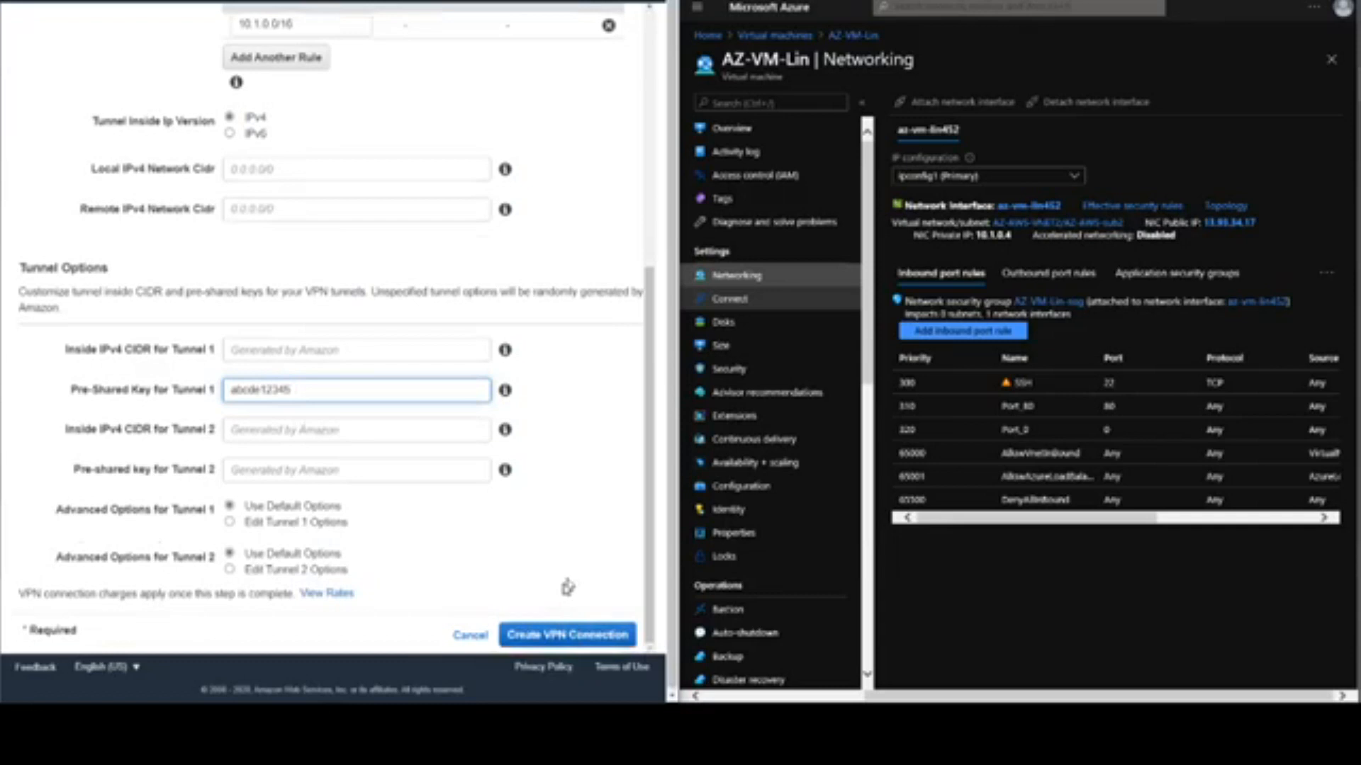
left_click(574, 635)
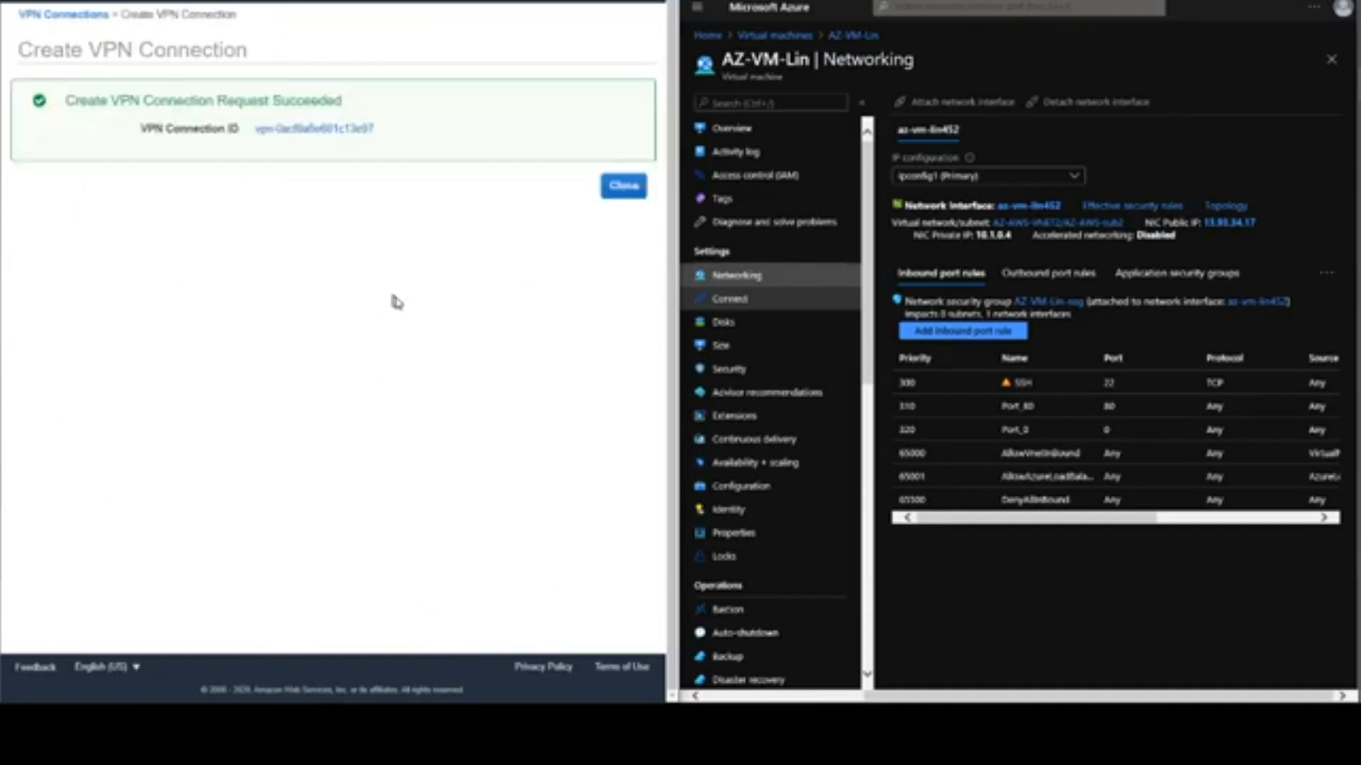
left_click(622, 189)
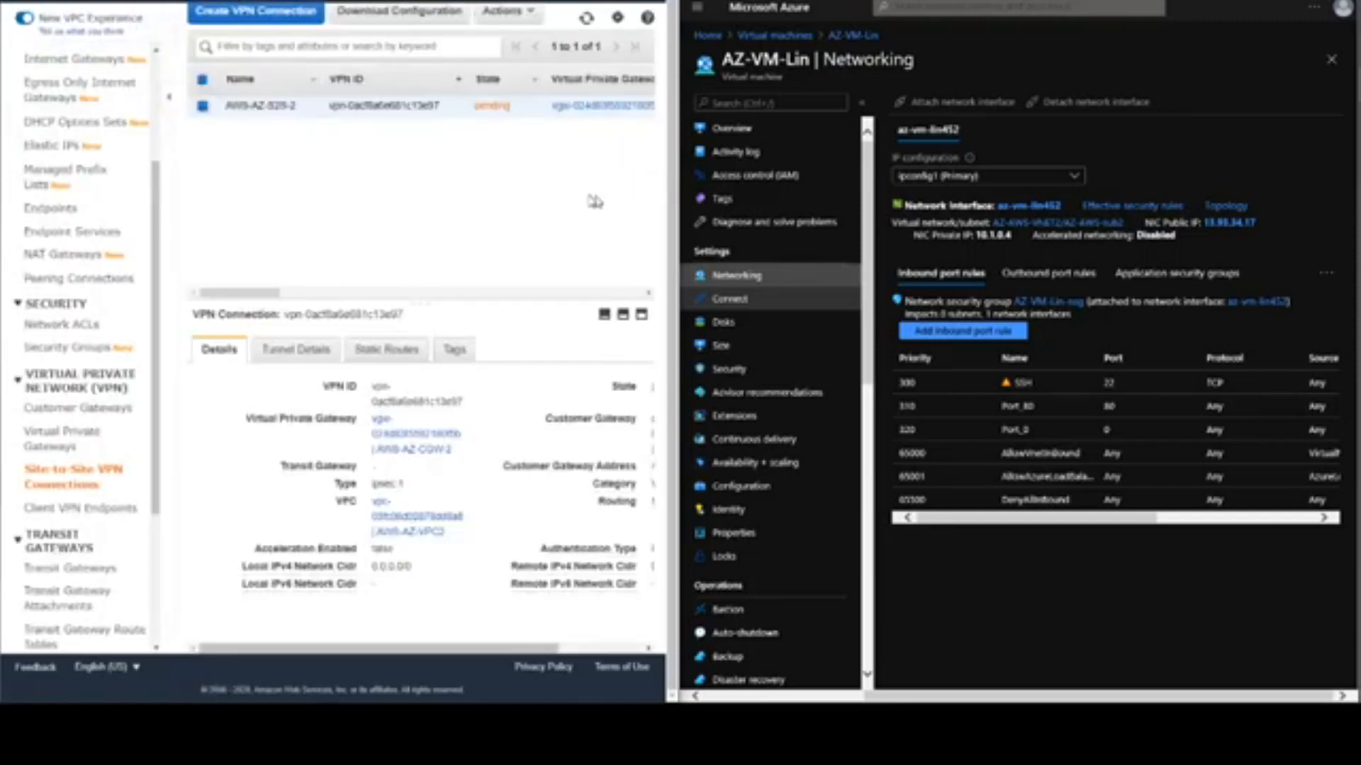
- Inspect AWS-AZ-S2S-2 tunnel details, outside IPs 13.52.96.70 and 54.177.167.57, and refresh
left_click(306, 350)
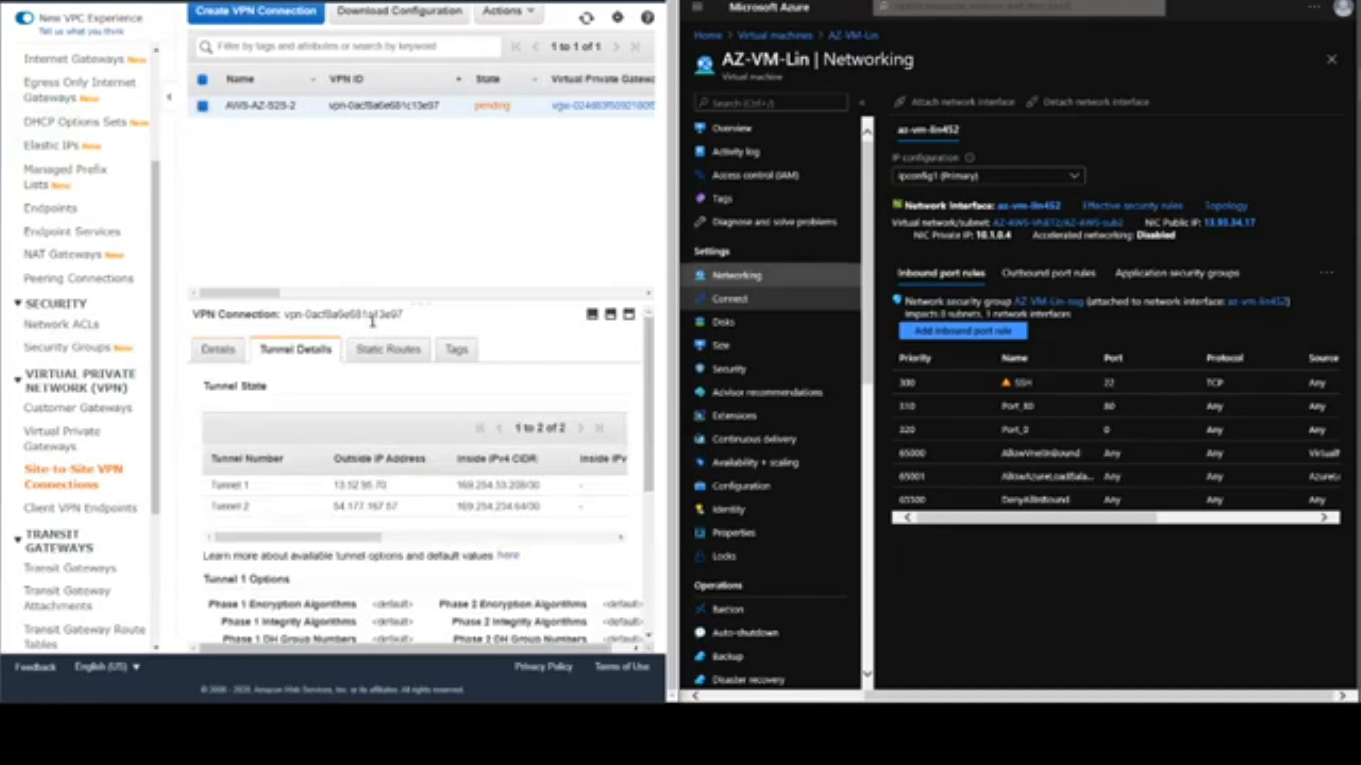
left_click_drag(383, 541, 496, 547)
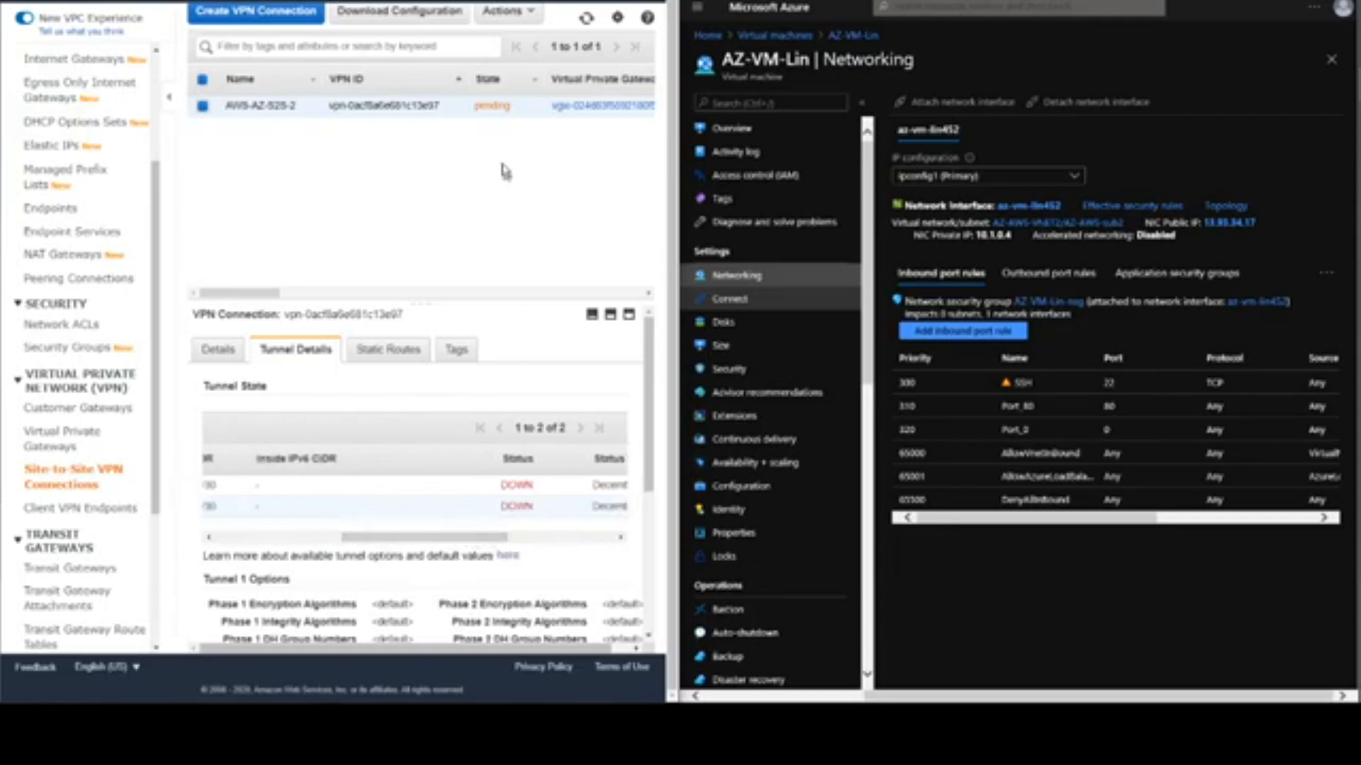
left_click(586, 18)
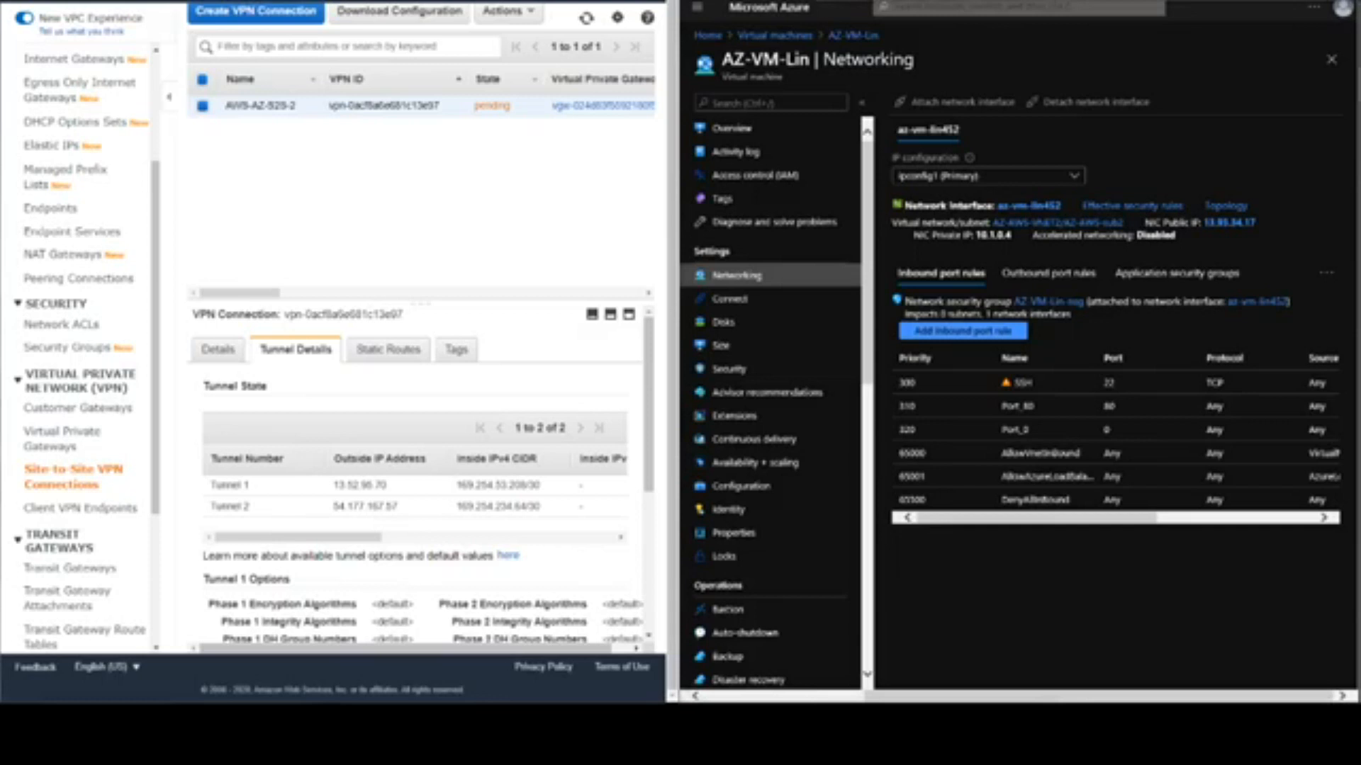
left_click(929, 1)
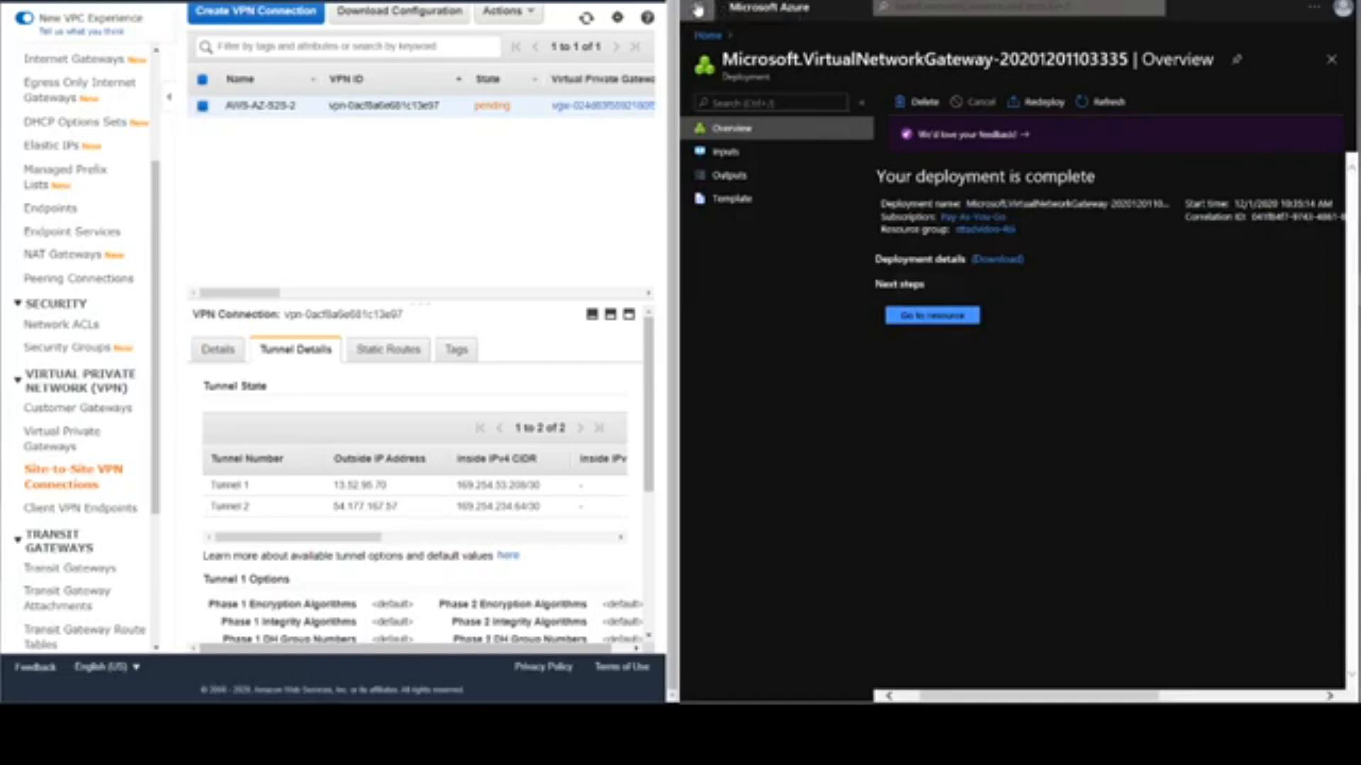
left_click(698, 9)
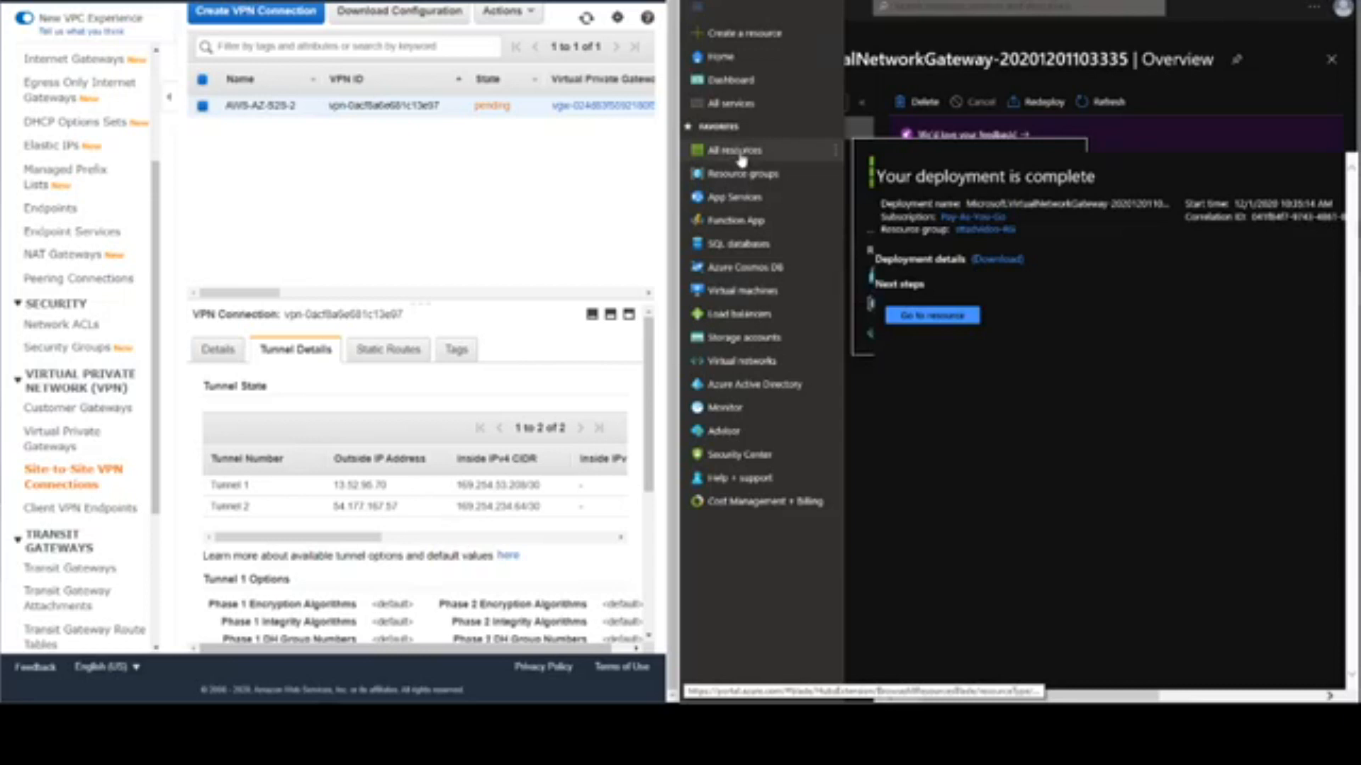
- Reach Local network gateways via All resources and a 'local' search to start a new one
right_click(741, 160)
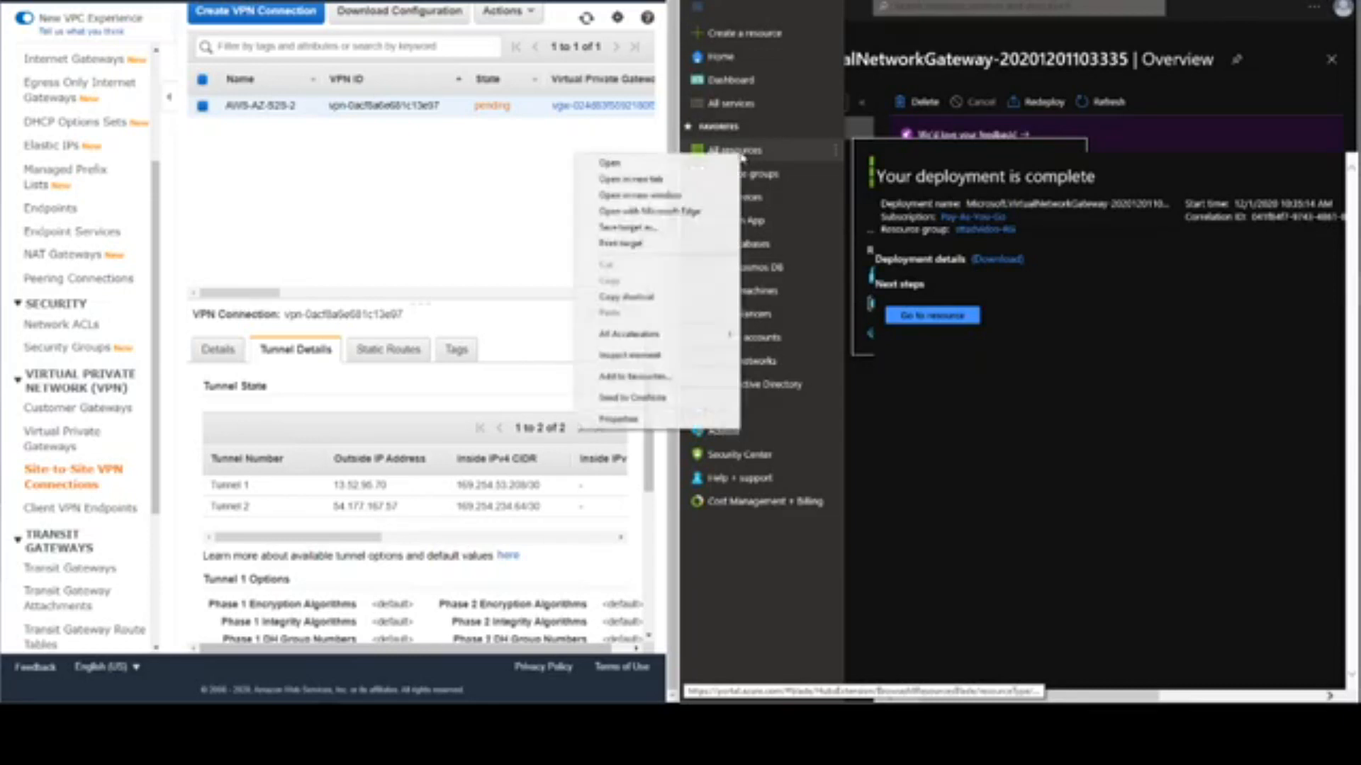
left_click(623, 177)
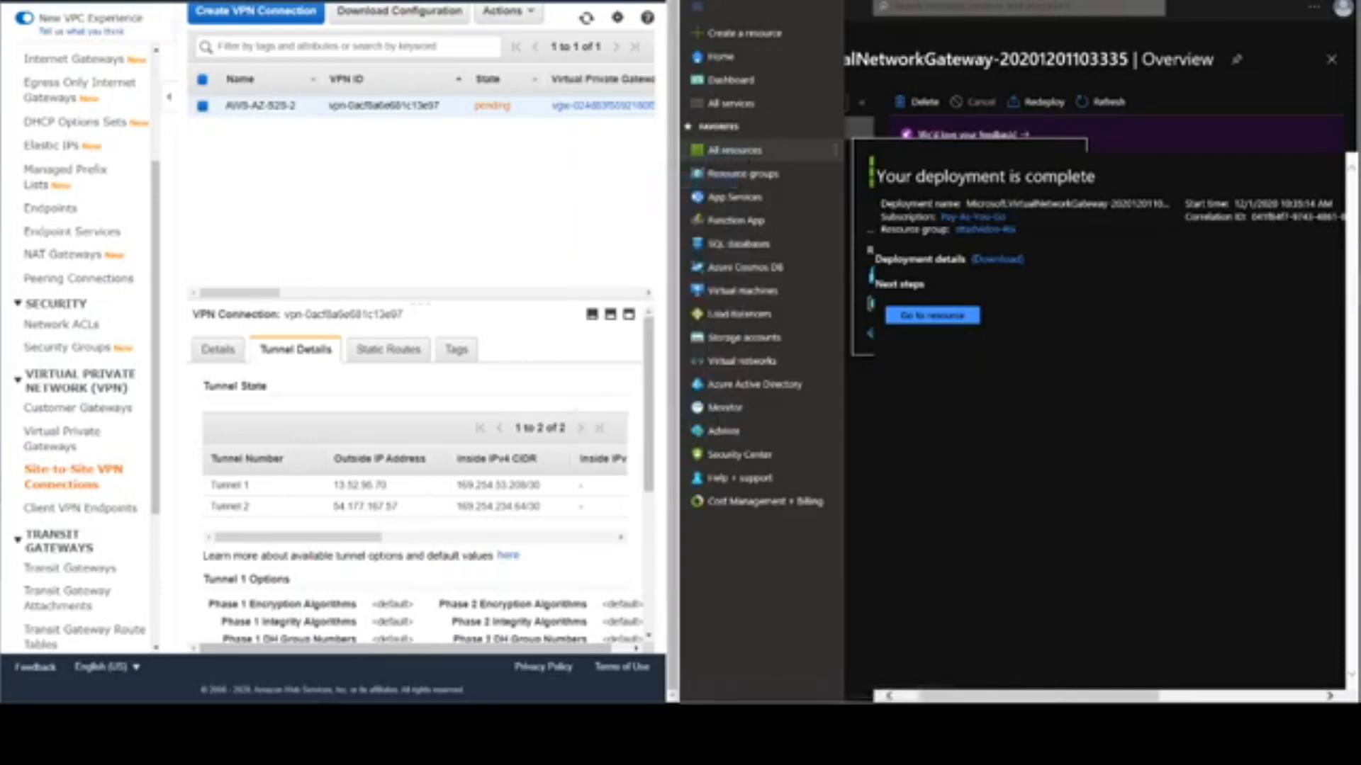
left_click(1029, 361)
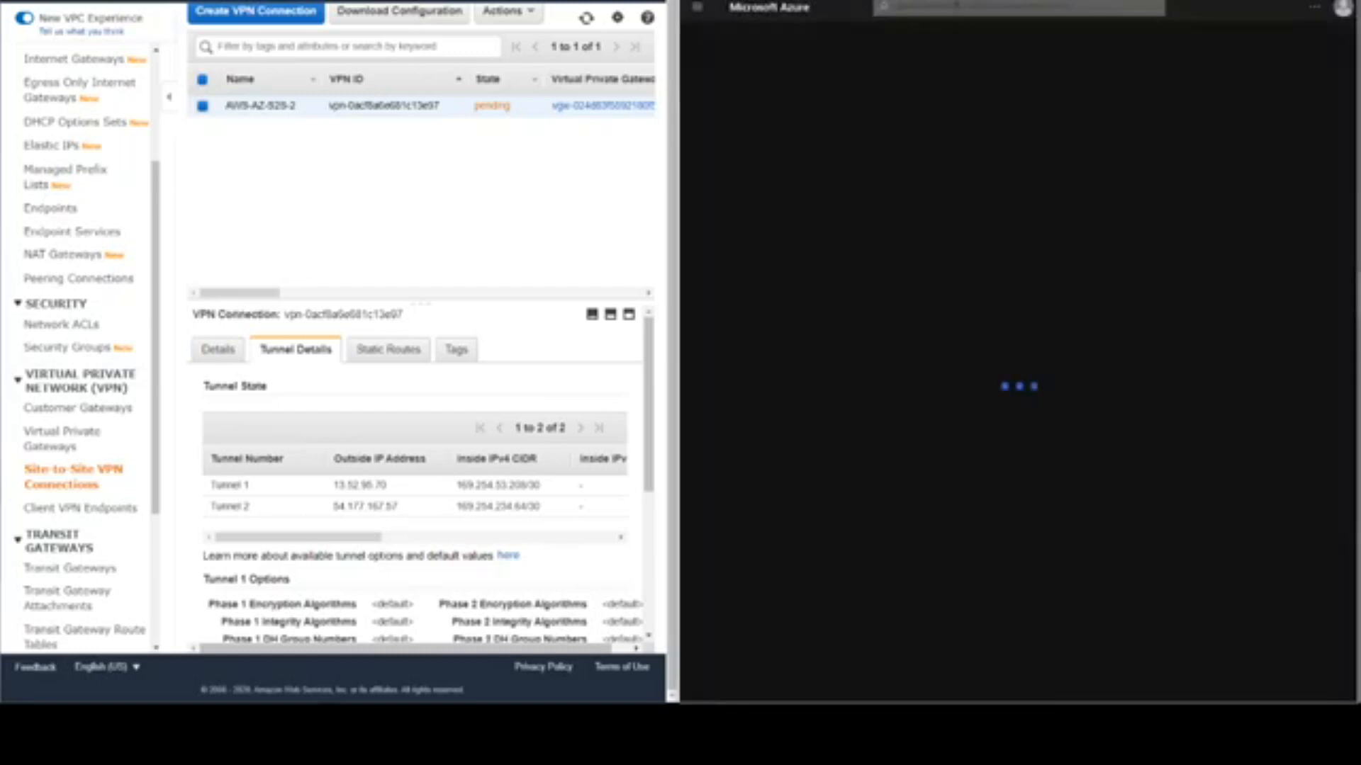
left_click(956, 7)
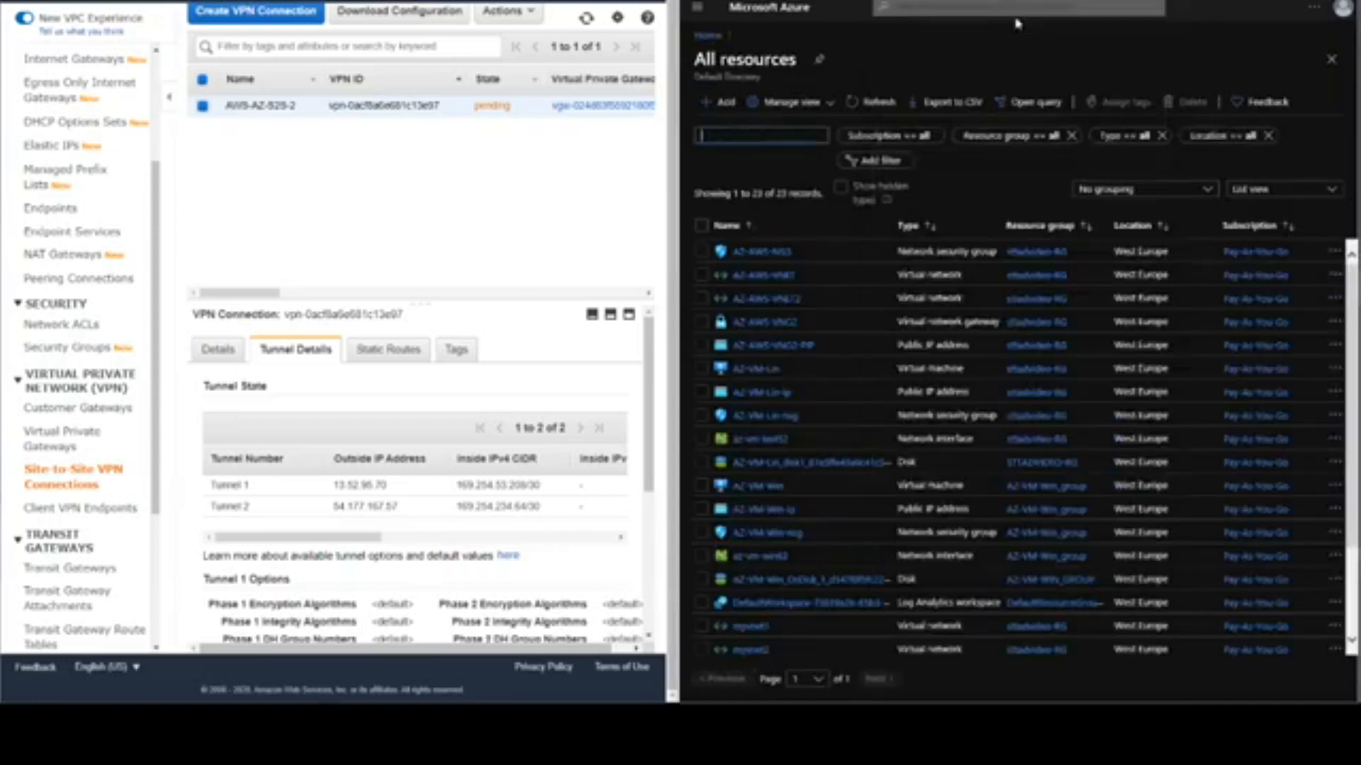
left_click(977, 7)
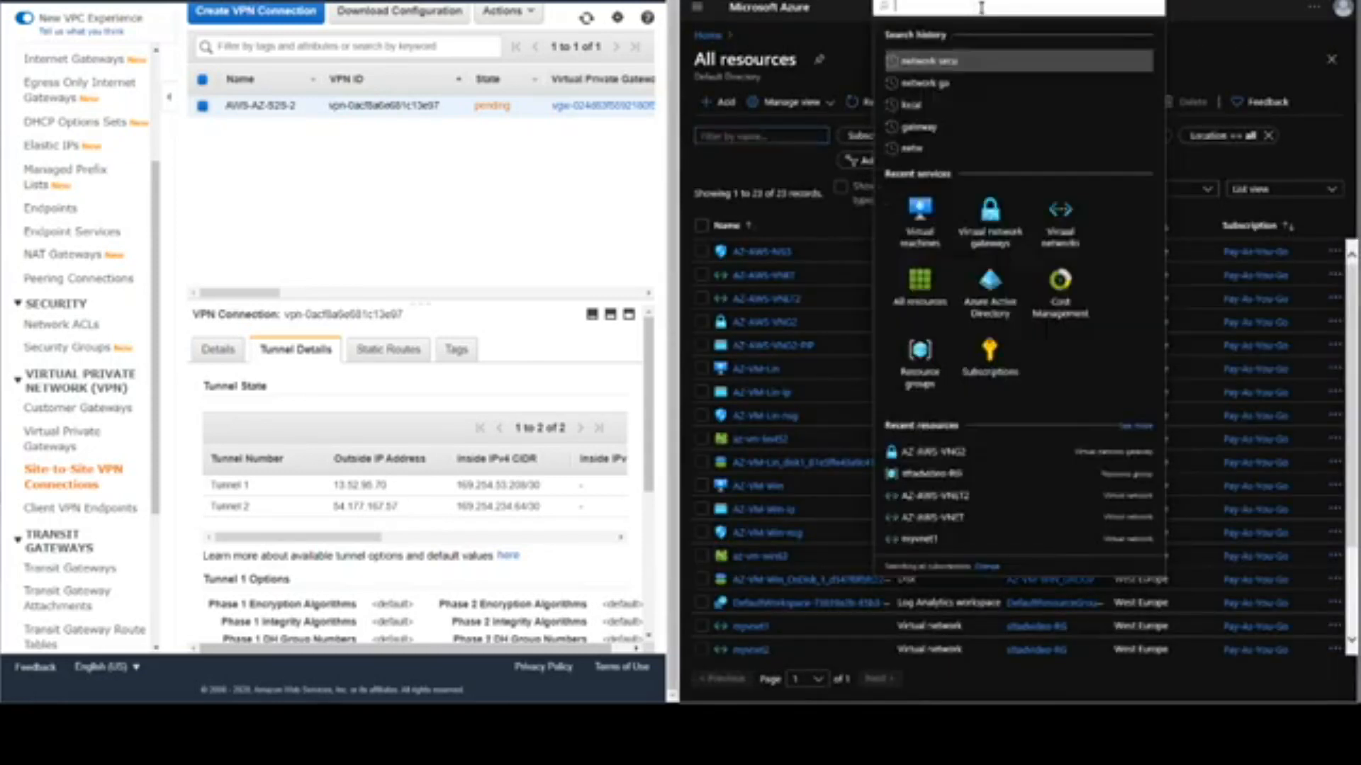
left_click(948, 113)
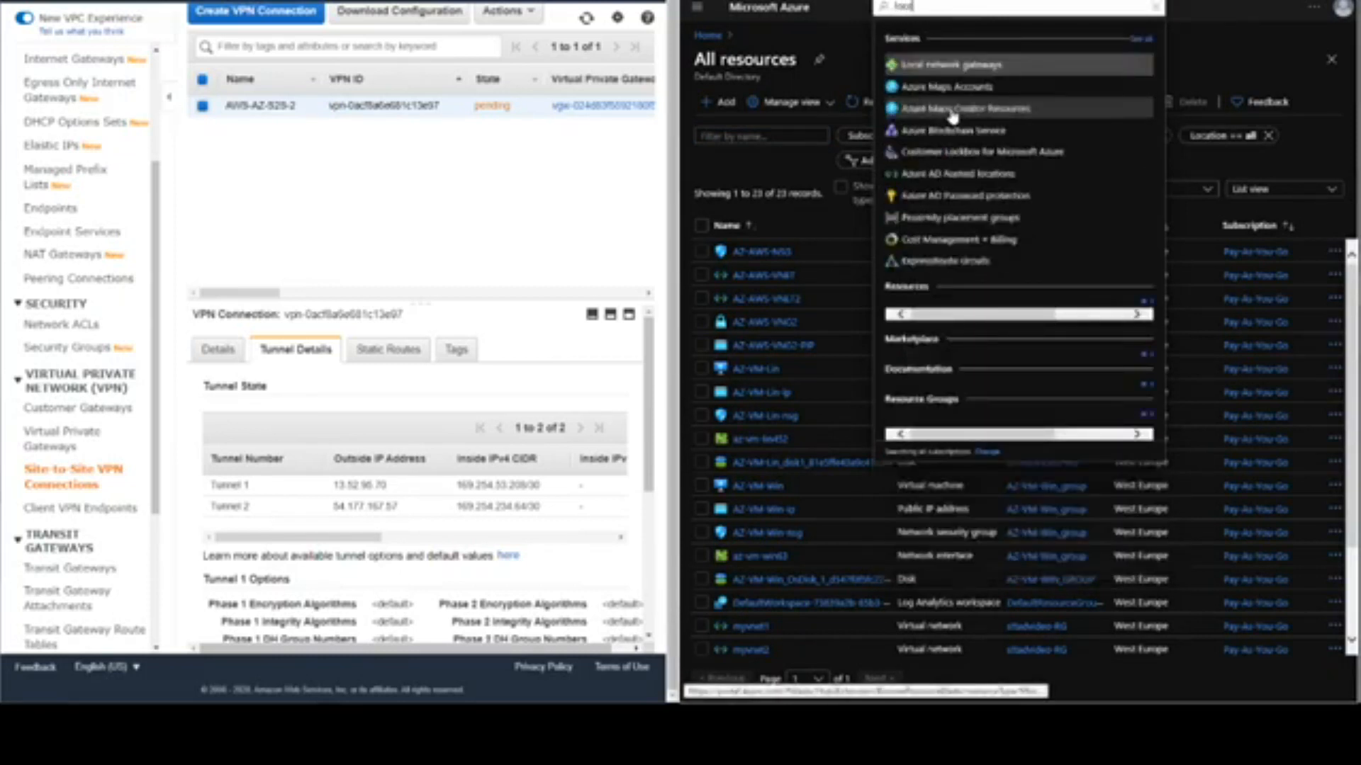
left_click(952, 69)
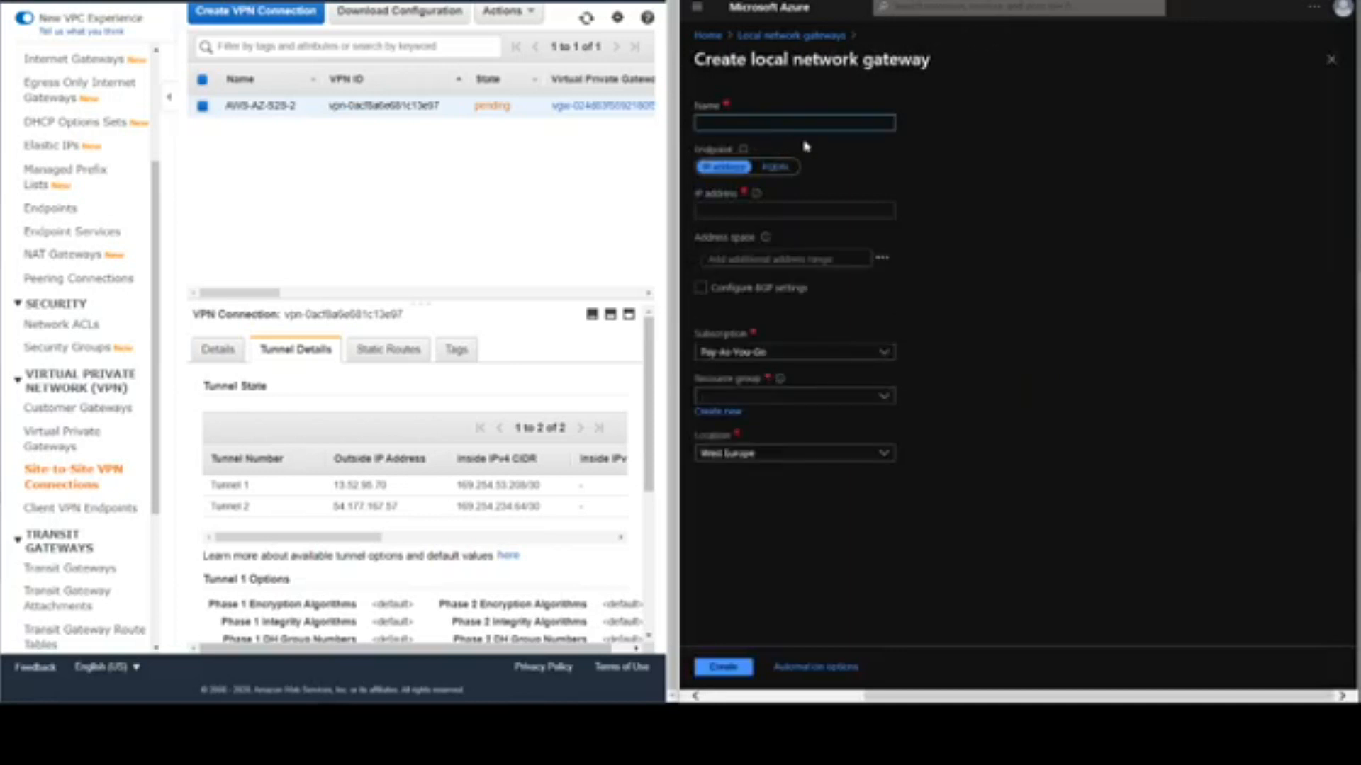
- Enter name AZ-AWS-LNG-2, IP 13.52.96.70 and address space 10.0.0.0/16
type("AZ-AWS-LNG-2")
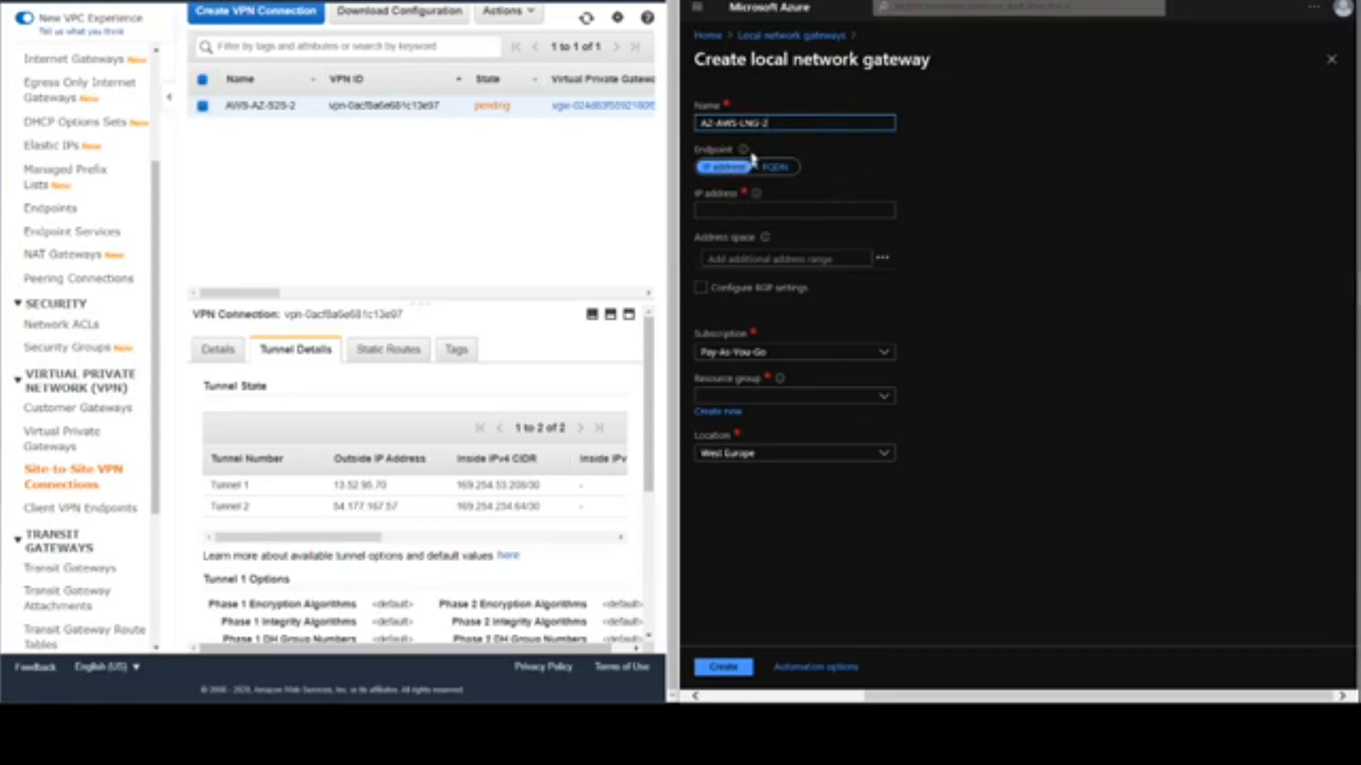
left_click(720, 209)
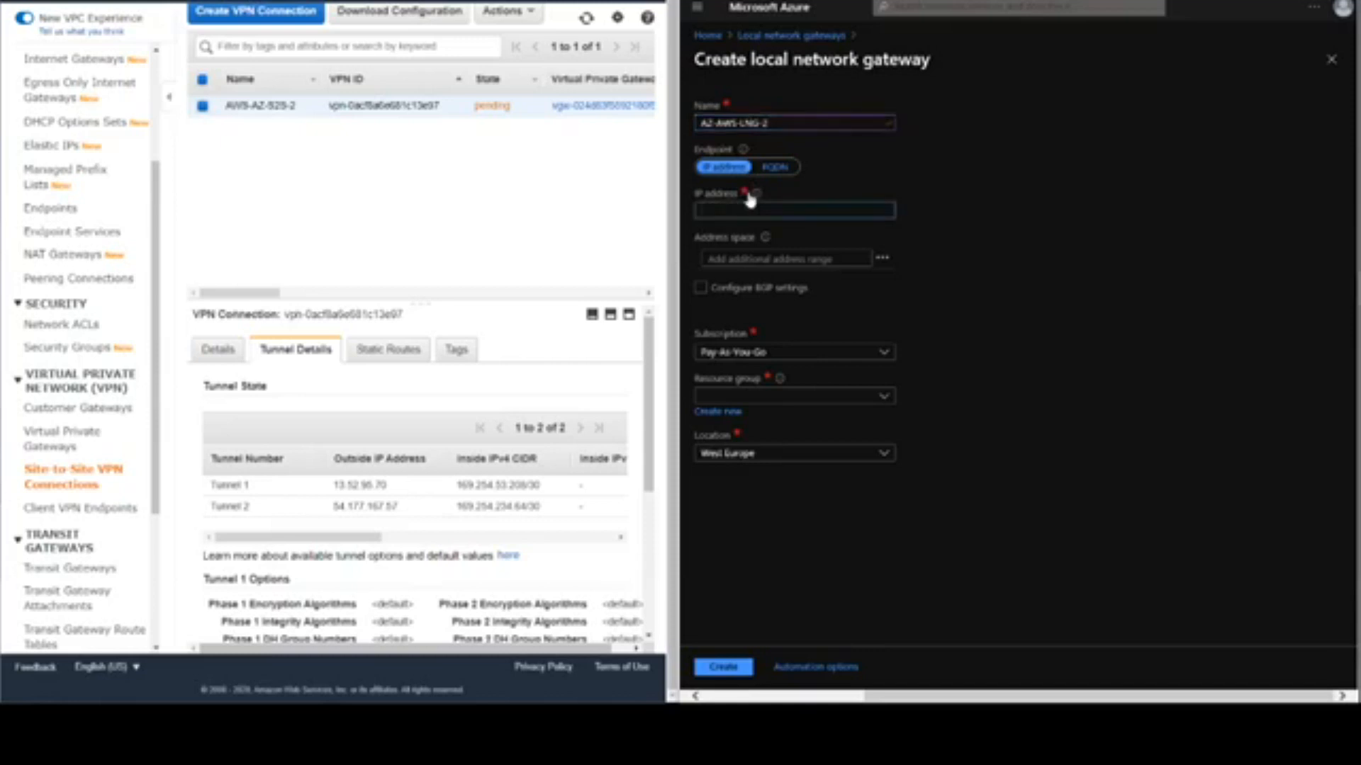
mouse_move(756, 197)
left_click_drag(388, 485, 342, 484)
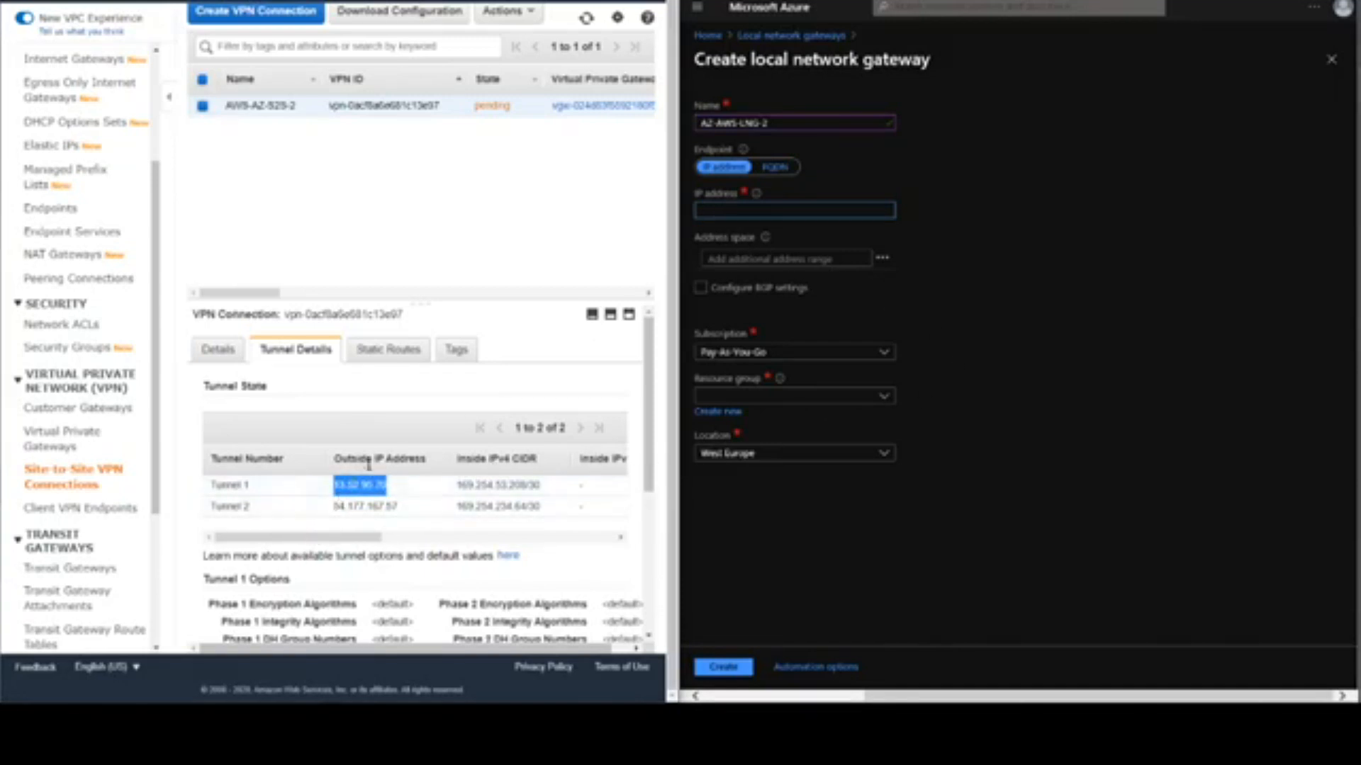
left_click(762, 209)
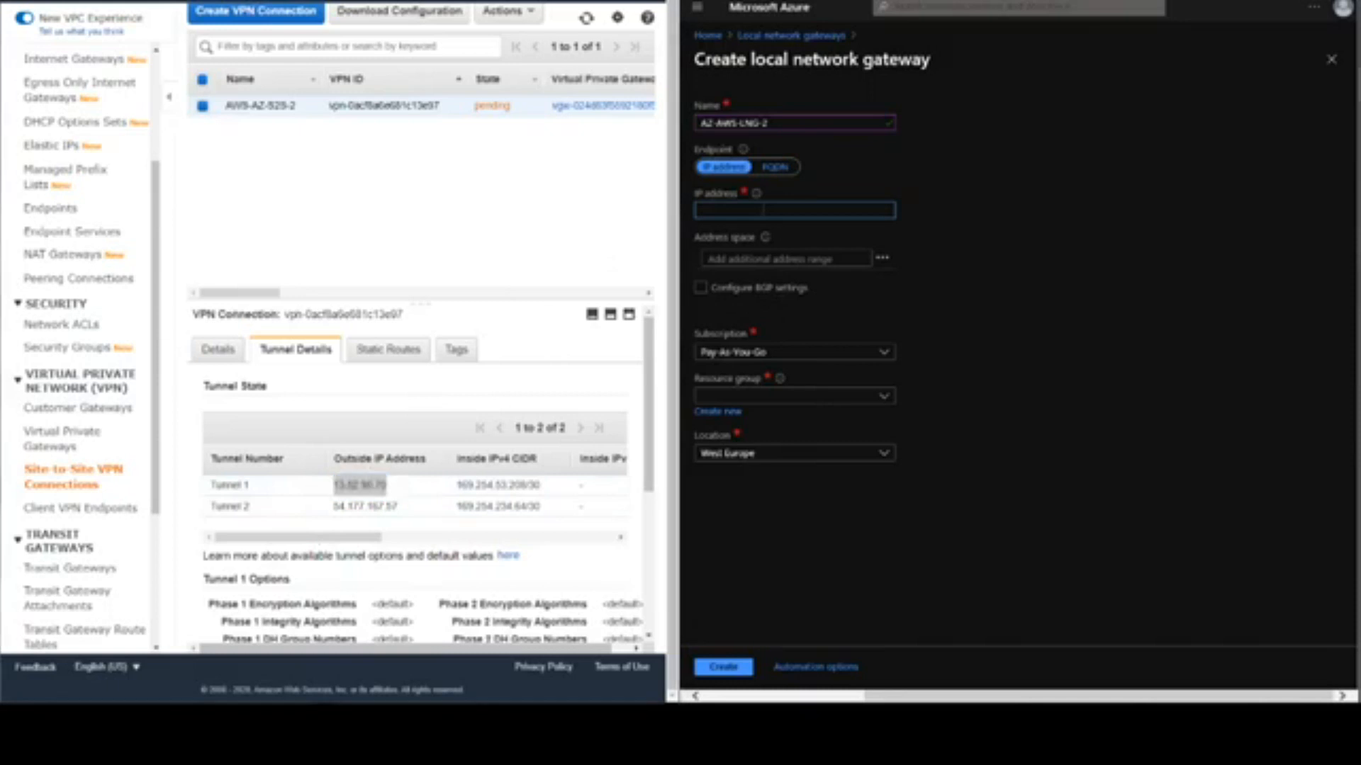
type("13.52.95.70")
left_click(730, 264)
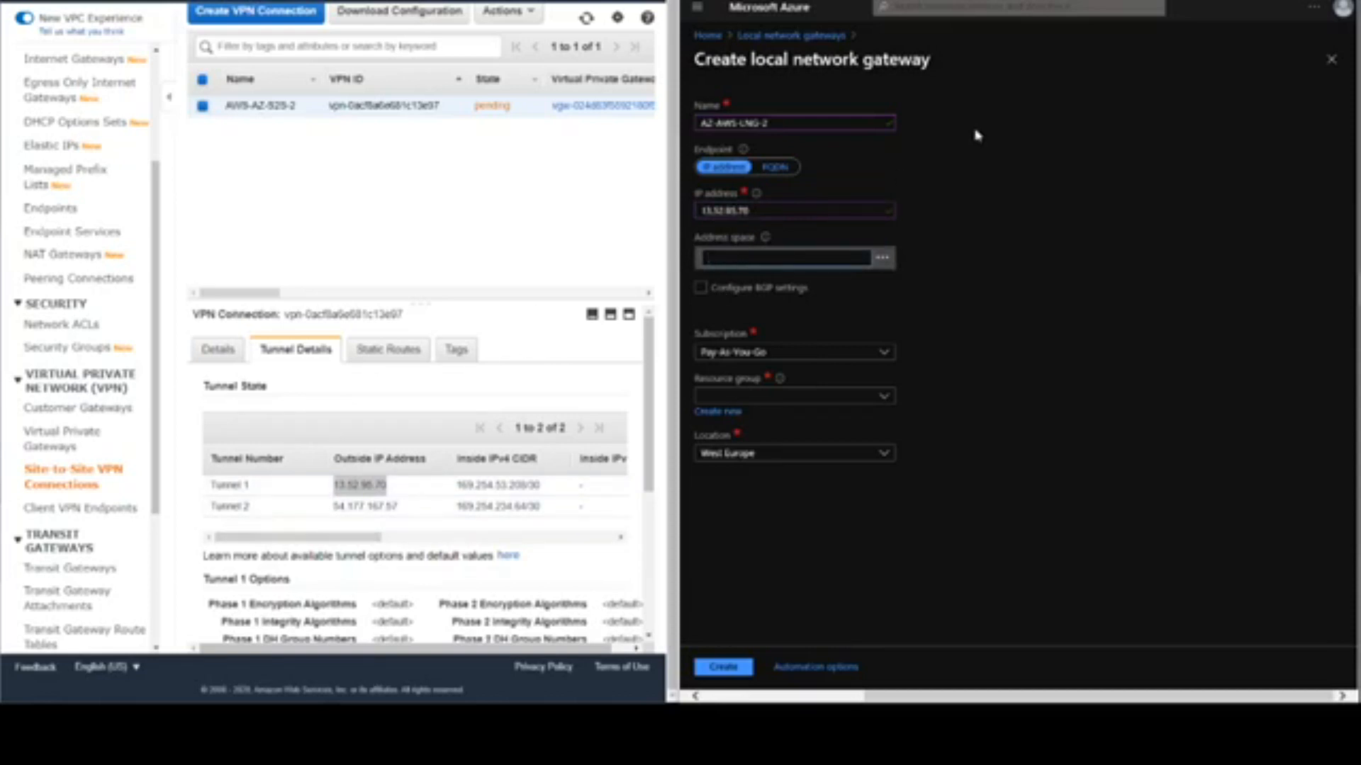
type("10.0.0.0/16")
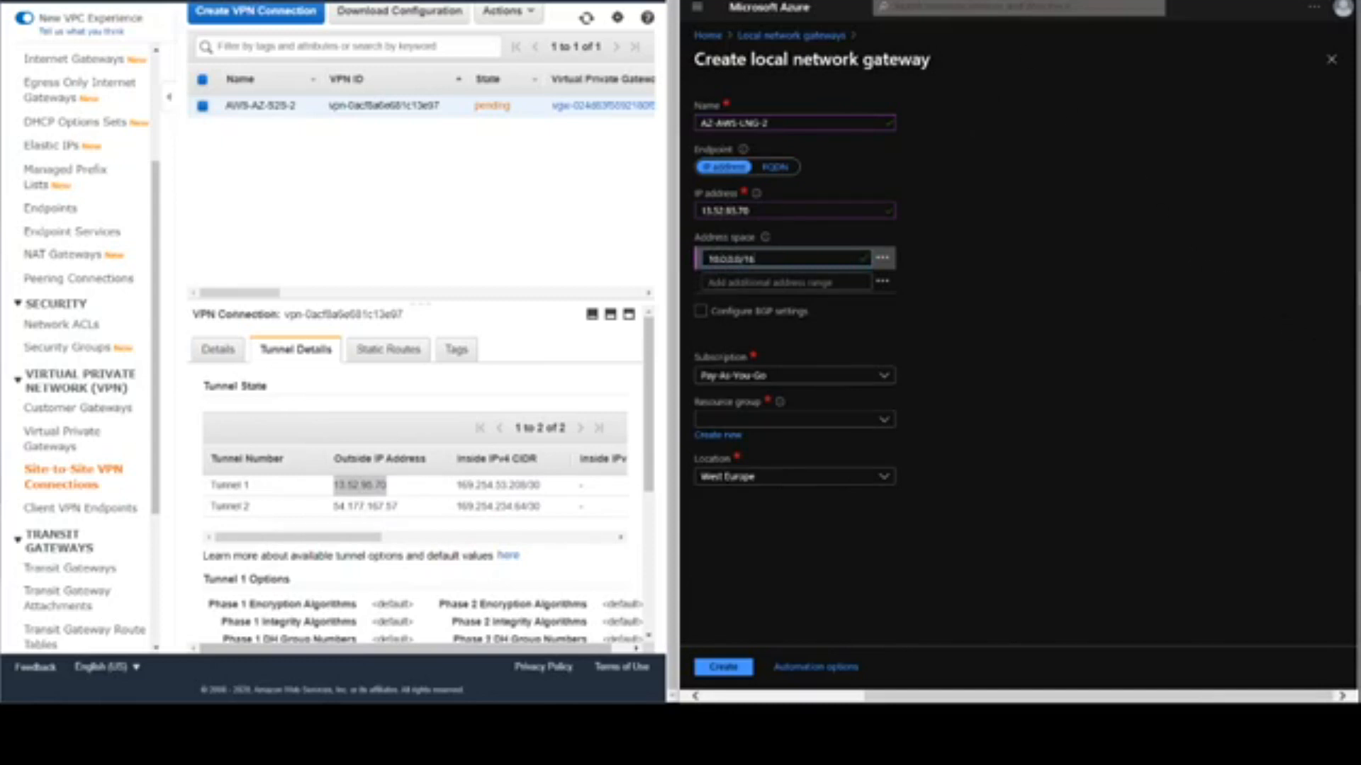
- Put the local network gateway in resource group vttadvideo-RG
key("alt+Tab")
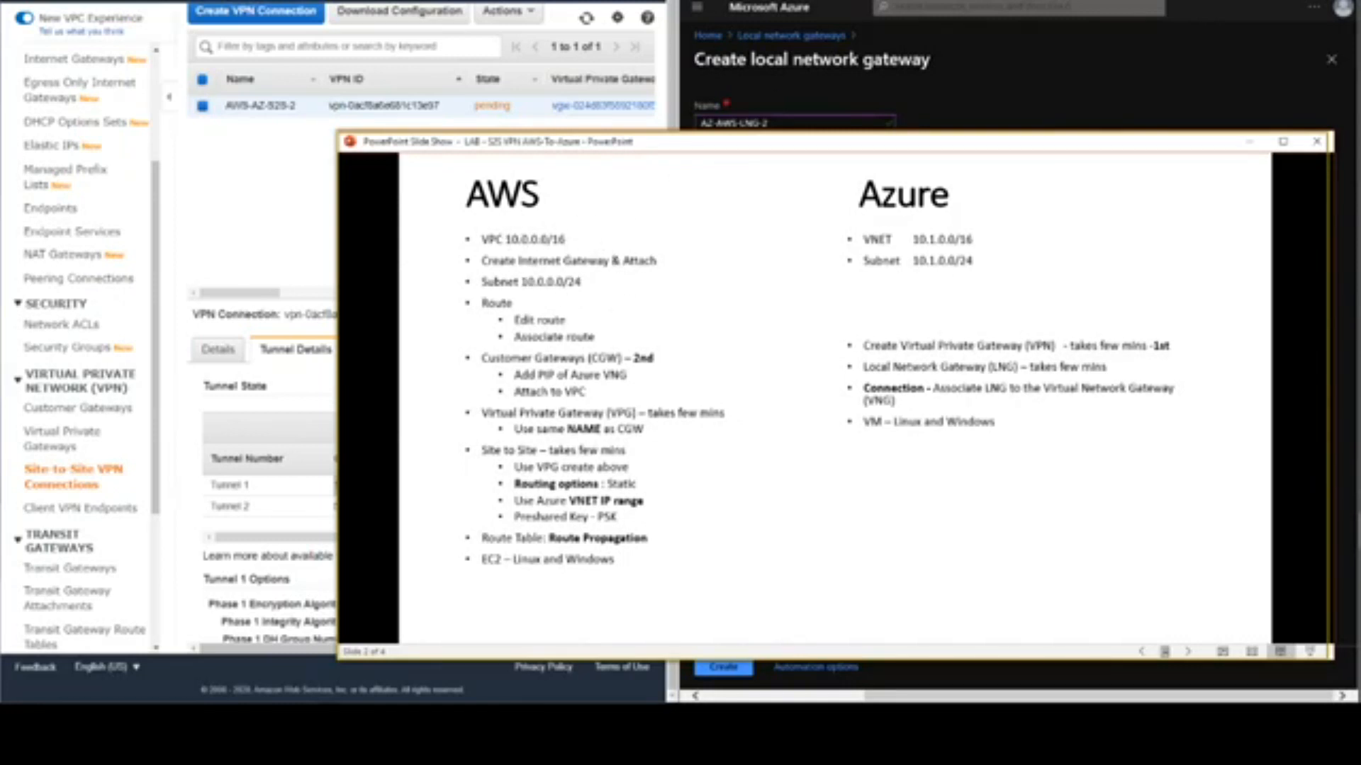
left_click(854, 5)
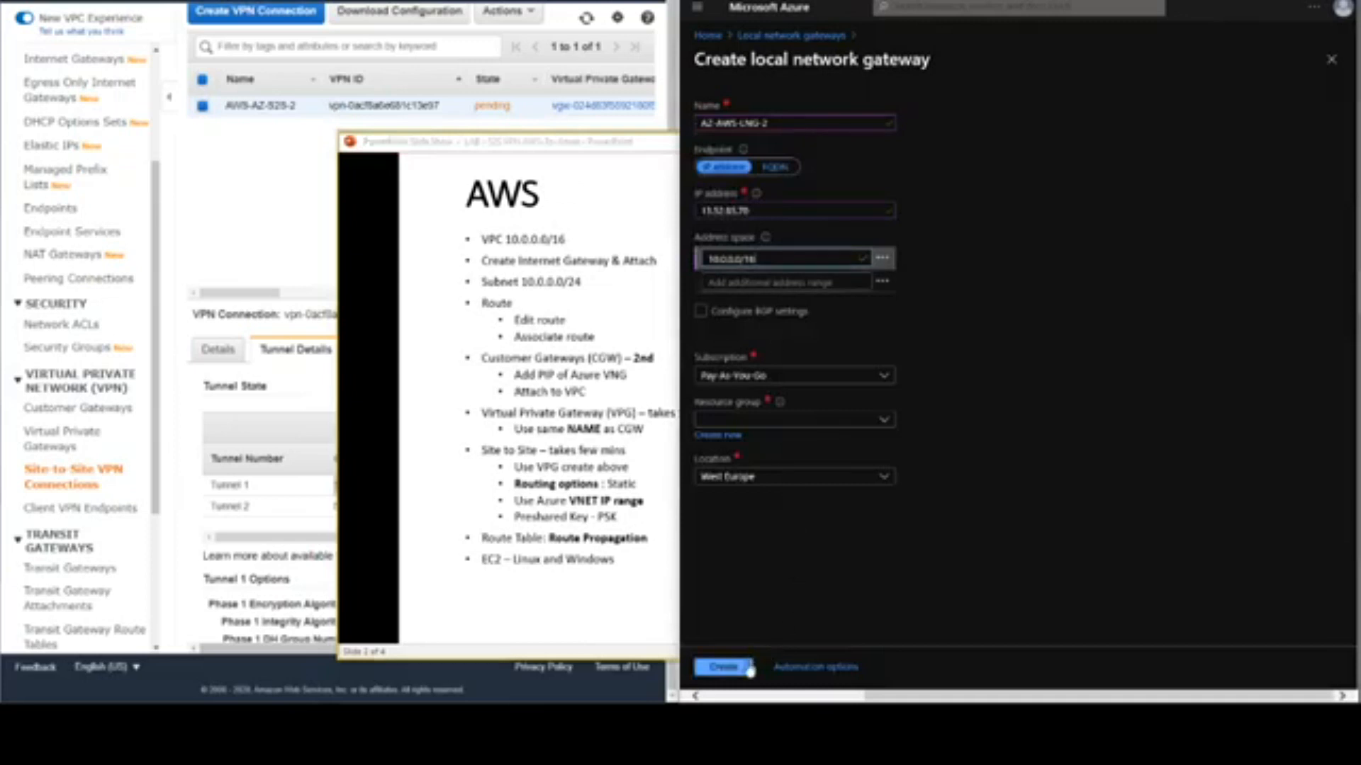
left_click(746, 423)
left_click(748, 378)
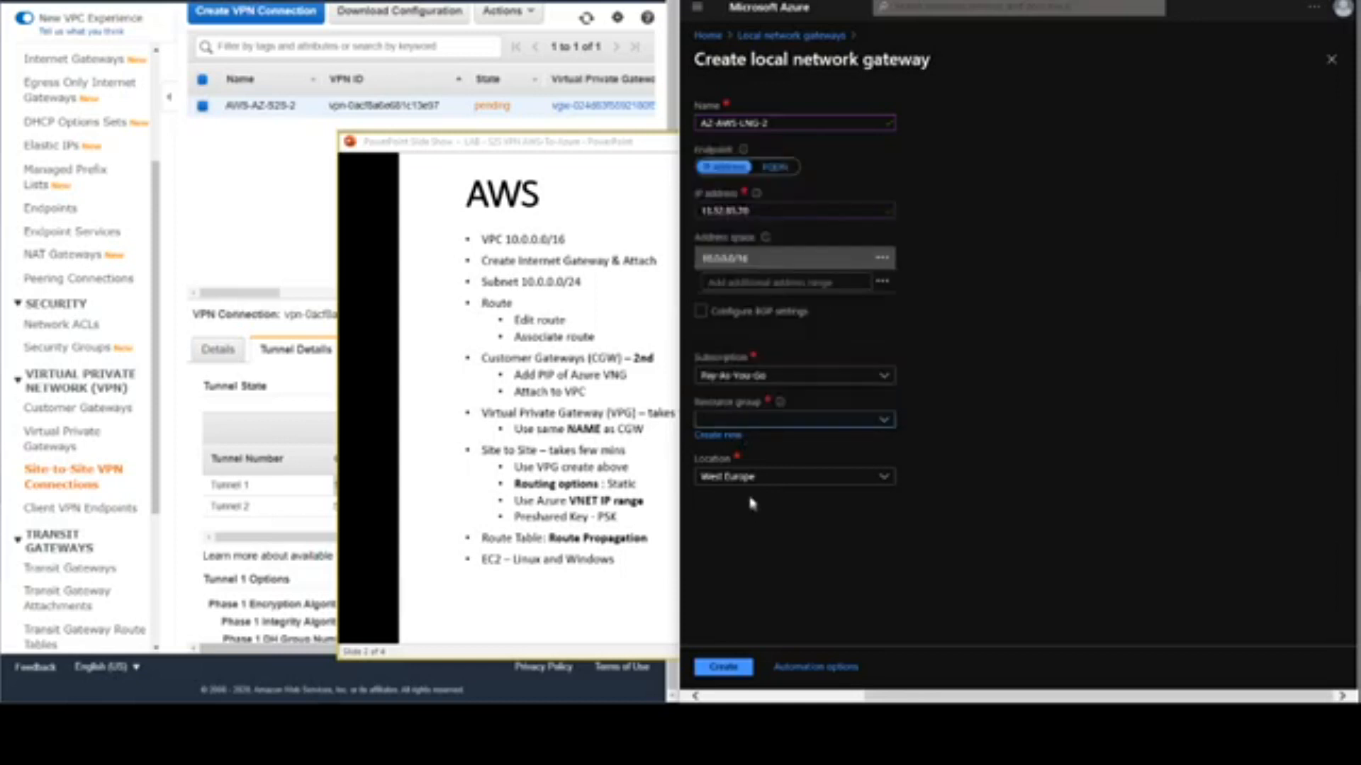
- Submit local network gateway AZ-AWS-LNG-2 and refresh the AWS VPN connection list while it deploys
left_click(730, 672)
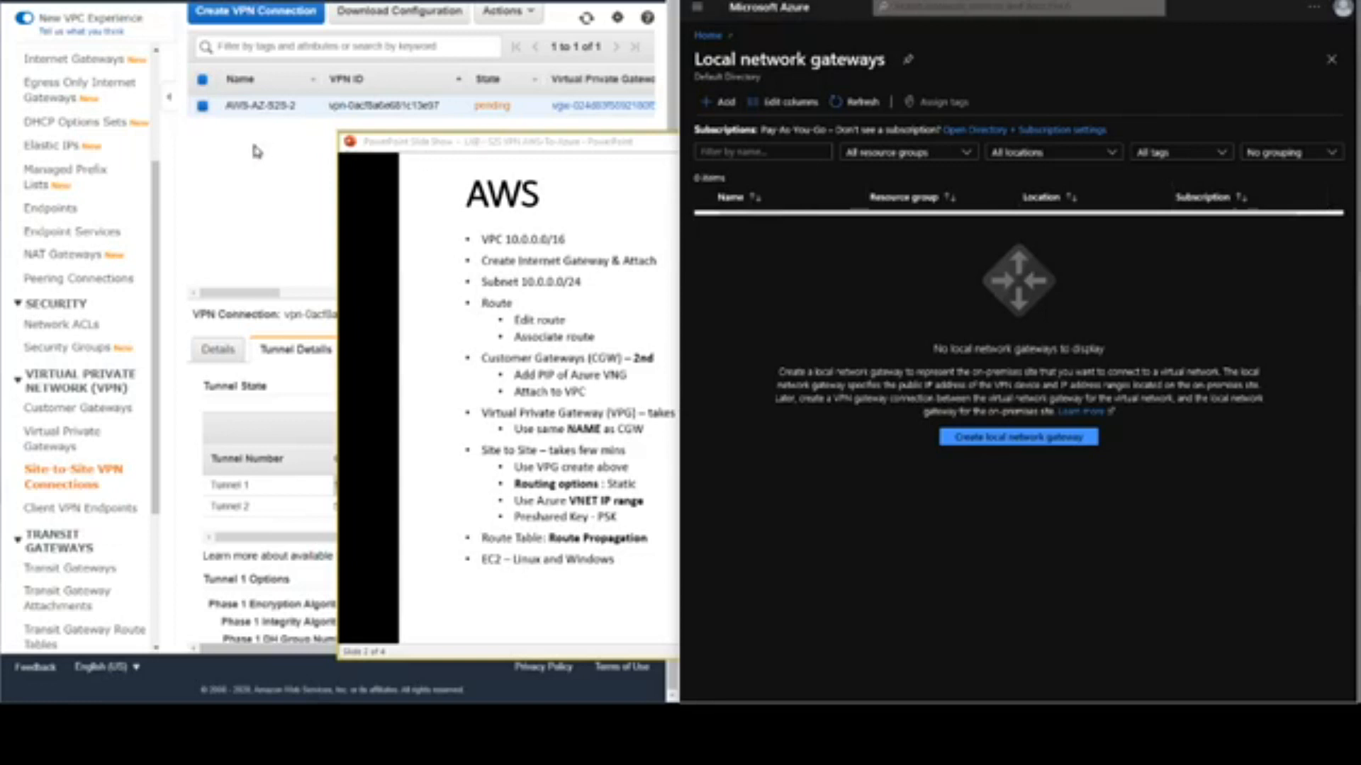
left_click(502, 144)
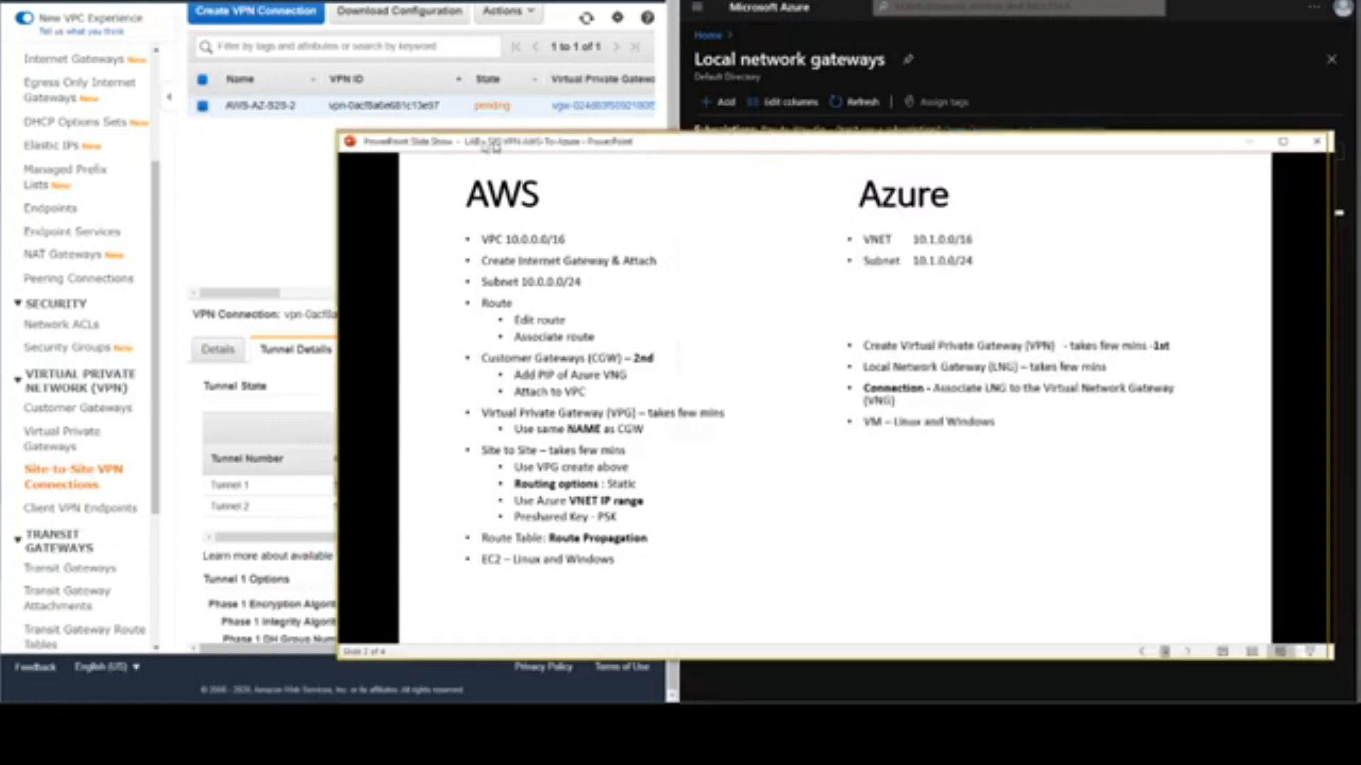
left_click(282, 166)
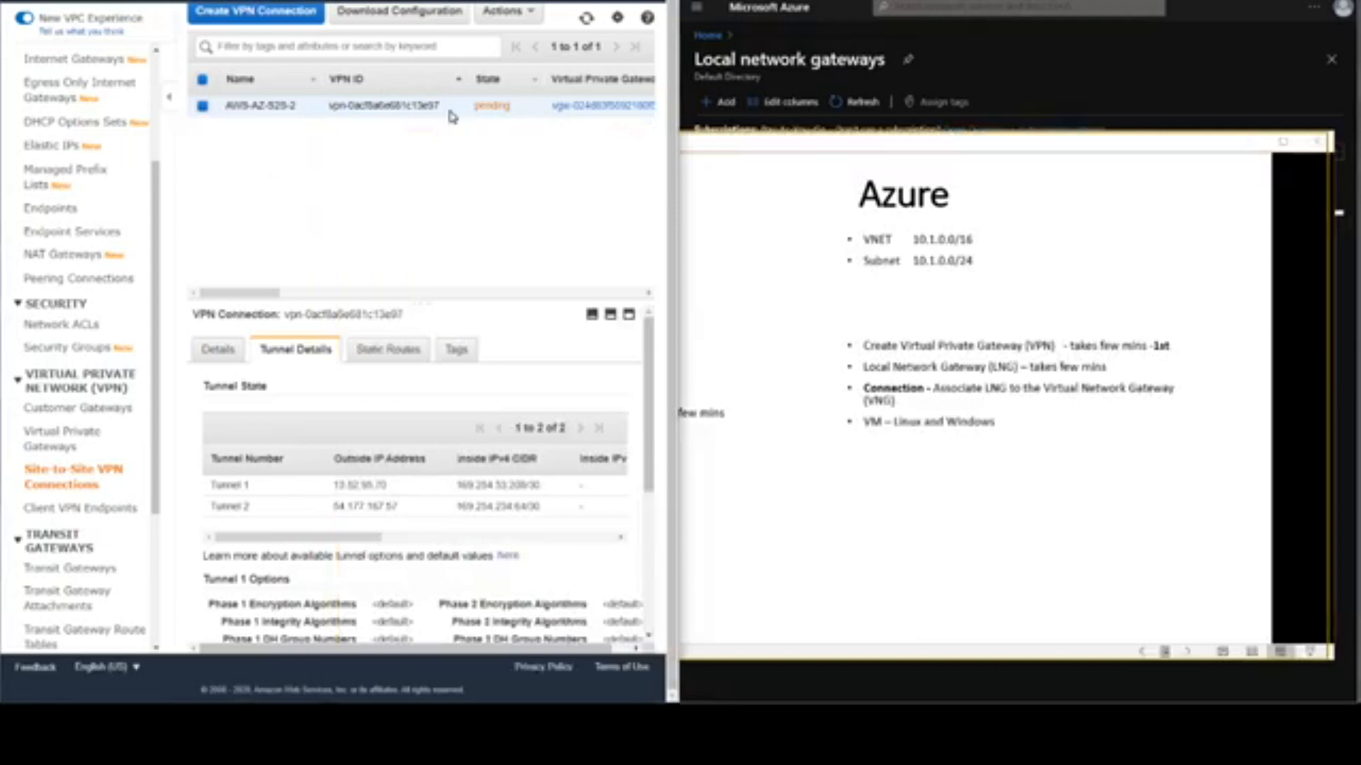
left_click(585, 18)
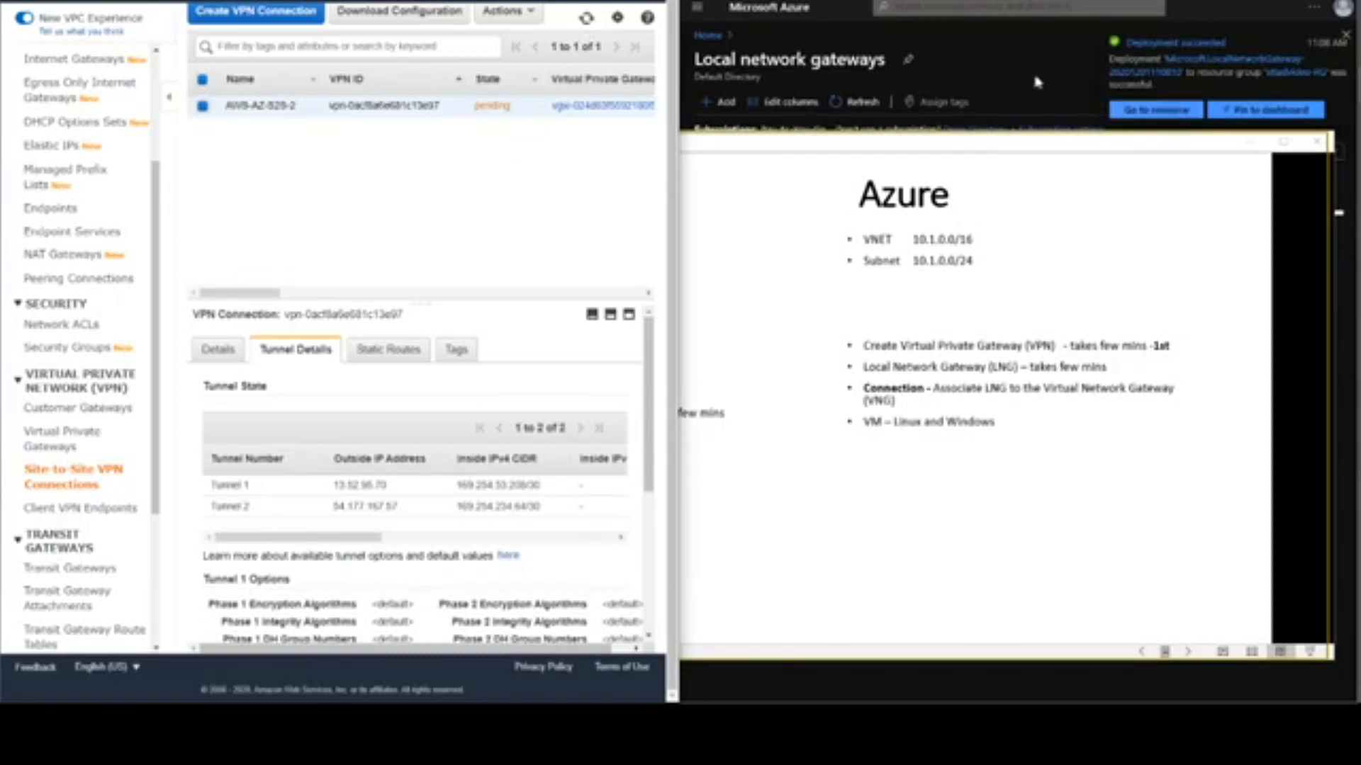
left_click(863, 152)
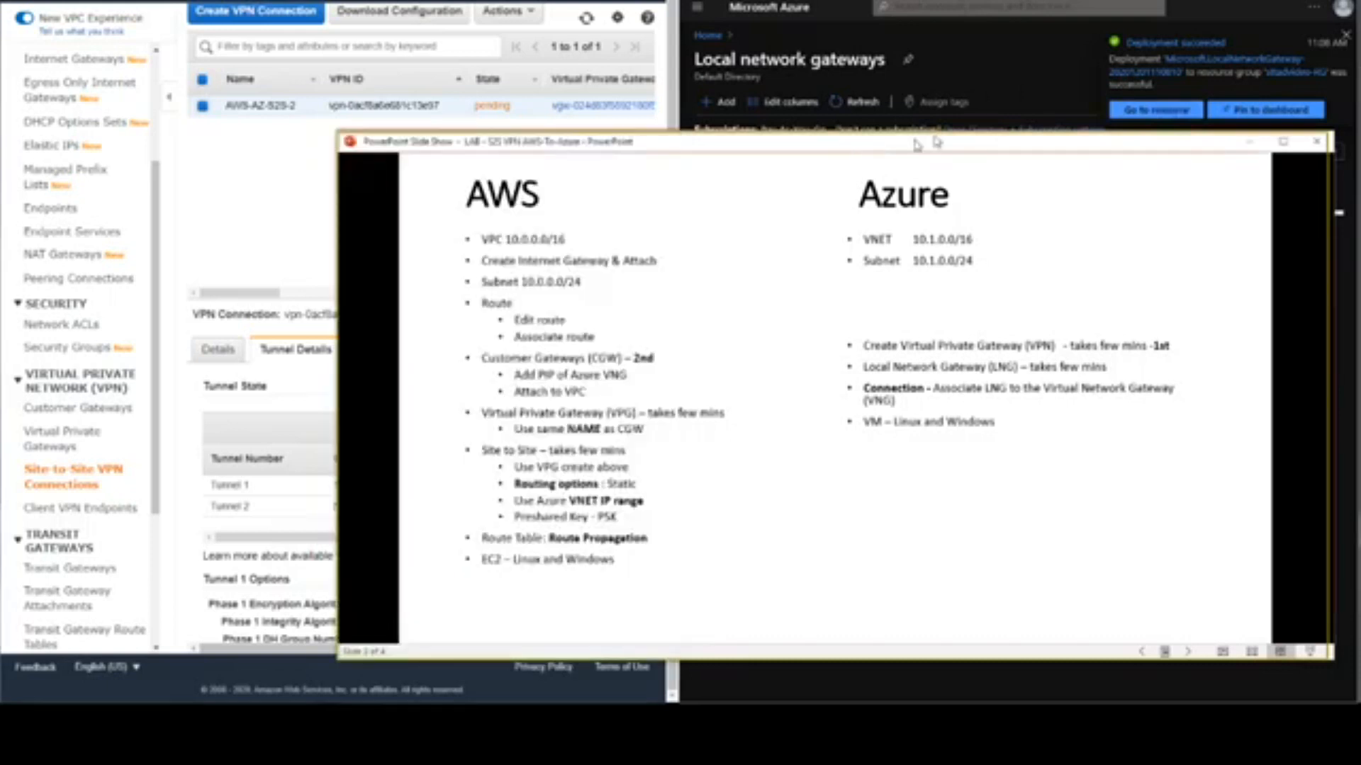
- Open AZ-AWS-LNG-2 and compare its IP address with AWS Tunnel 1's outside IP 13.52.95.70
left_click(1149, 110)
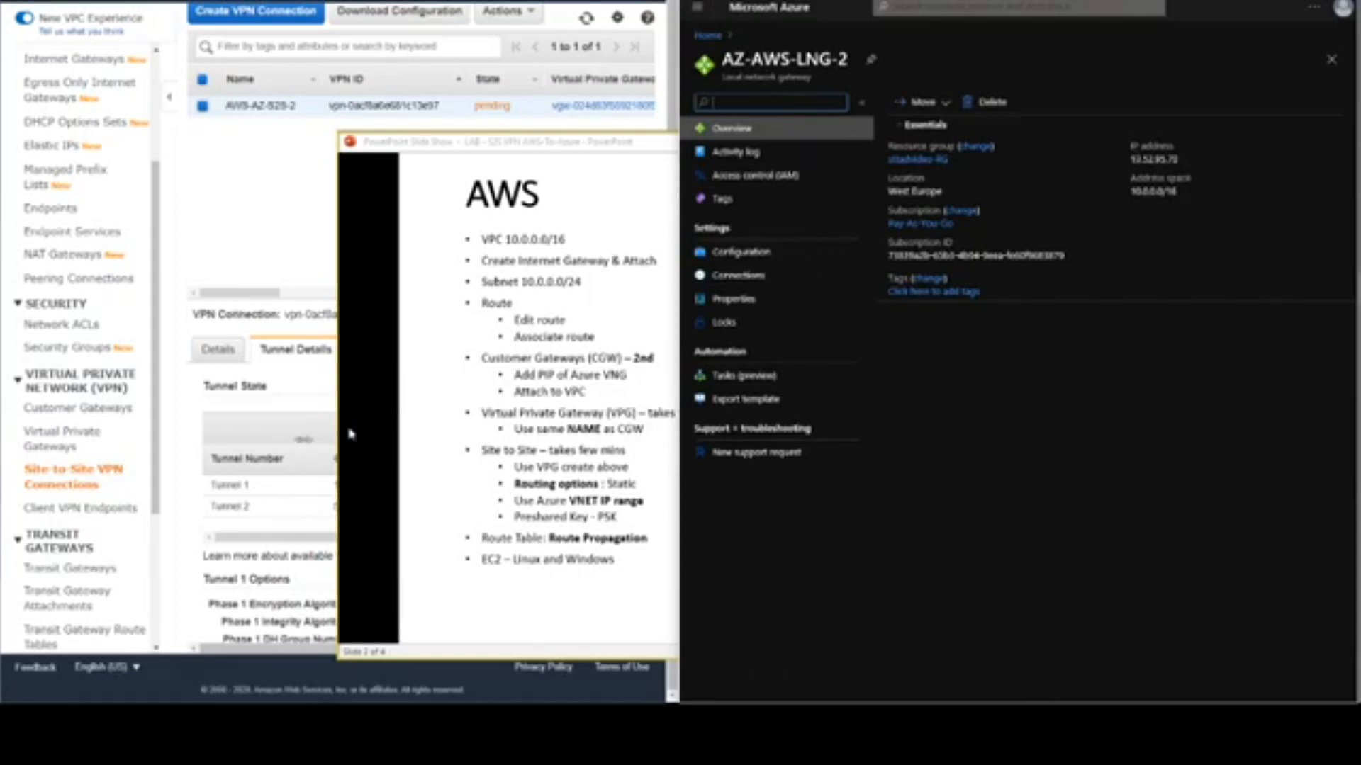
left_click(266, 426)
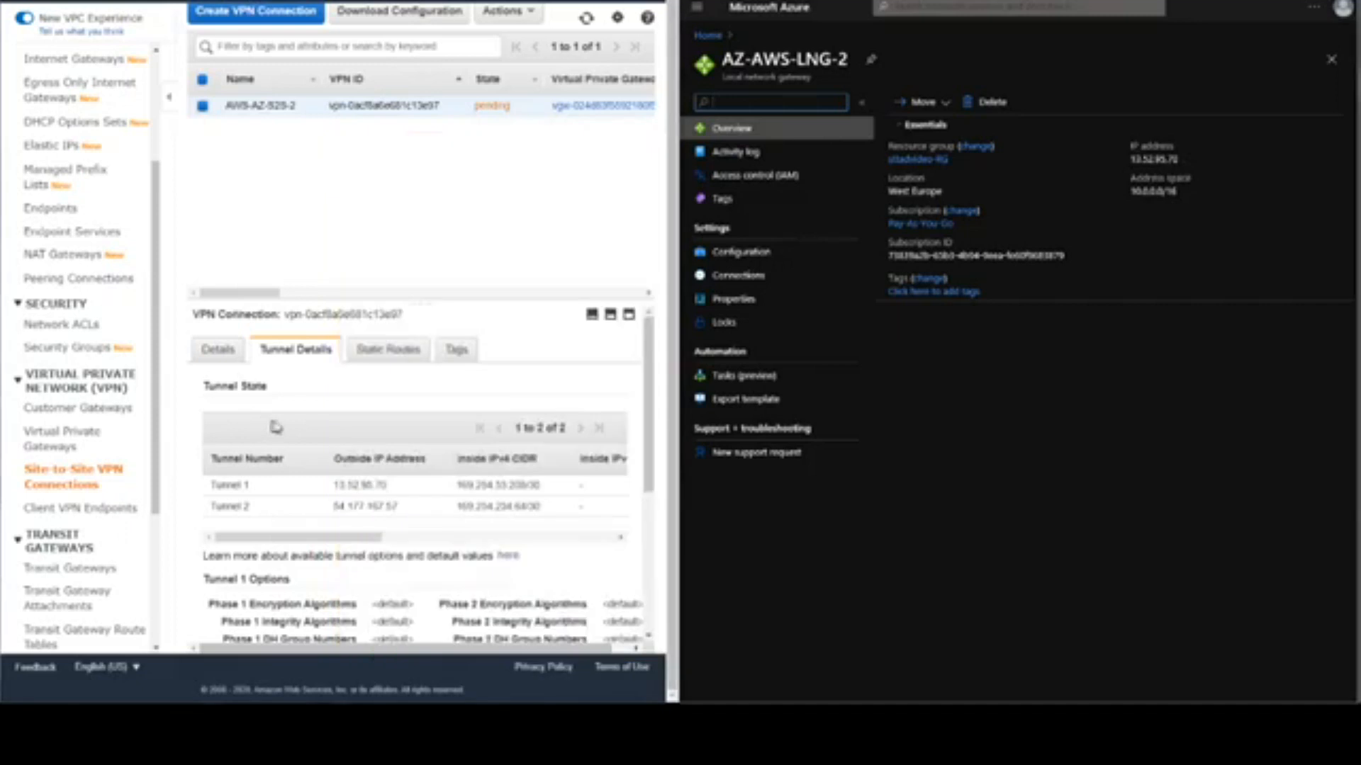
left_click_drag(396, 489, 333, 486)
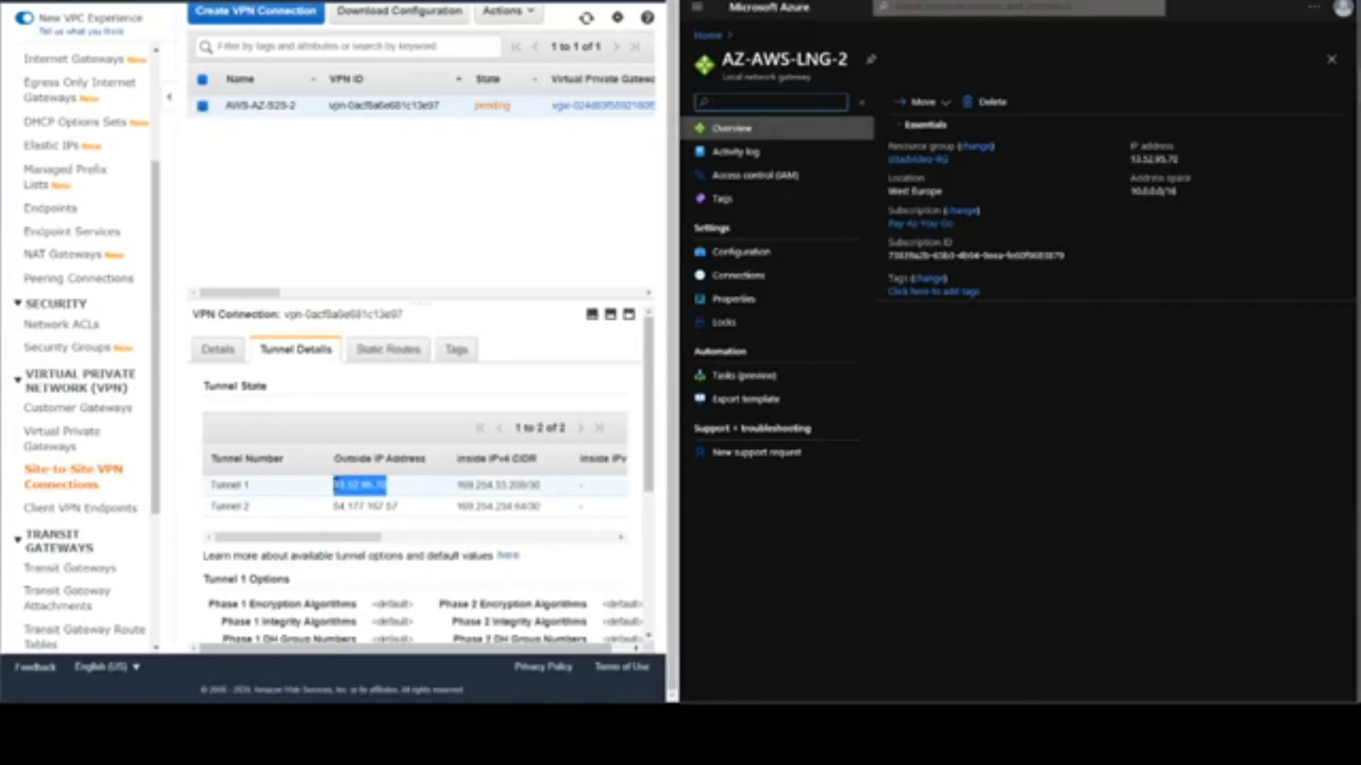
left_click(1179, 160)
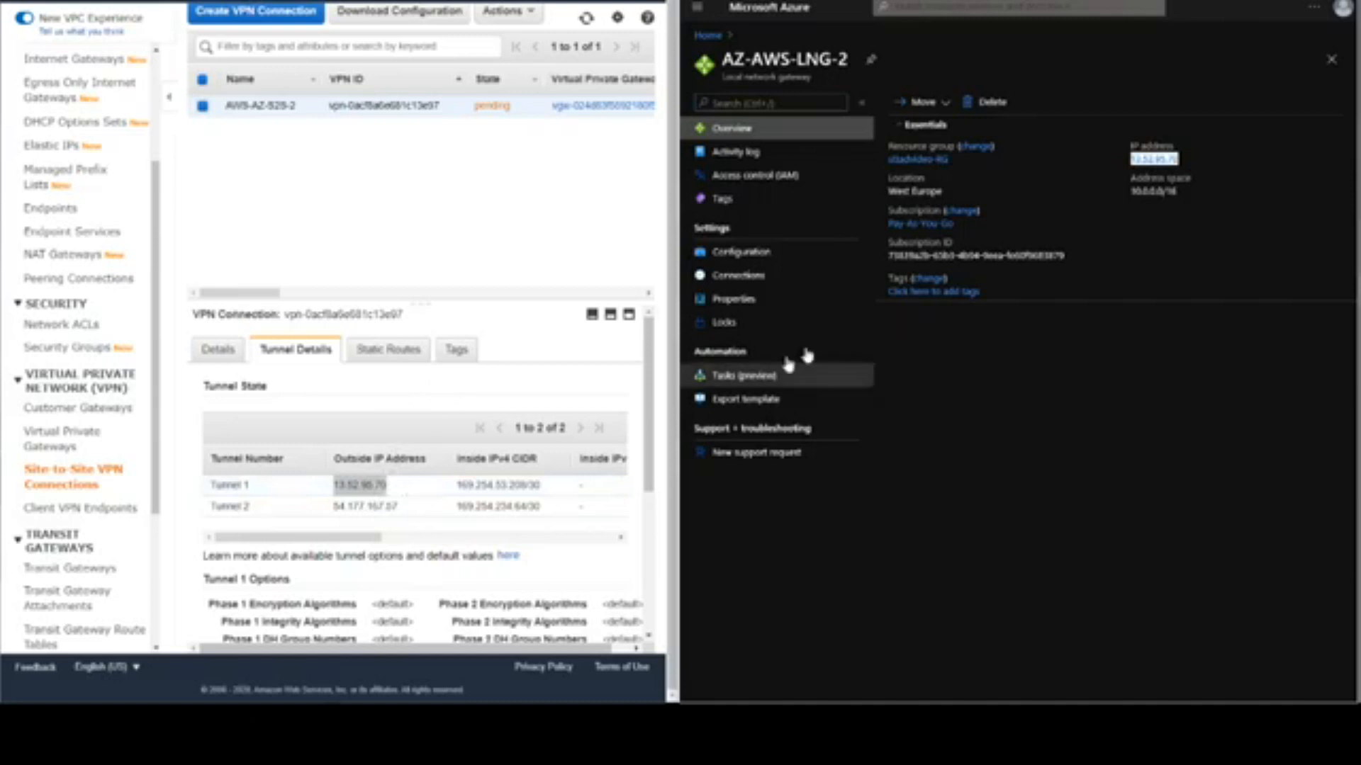
- Open gateway AZ-AWS-VNG2 from its deployment, view its empty Connections list, and begin adding one
mouse_move(1136, 164)
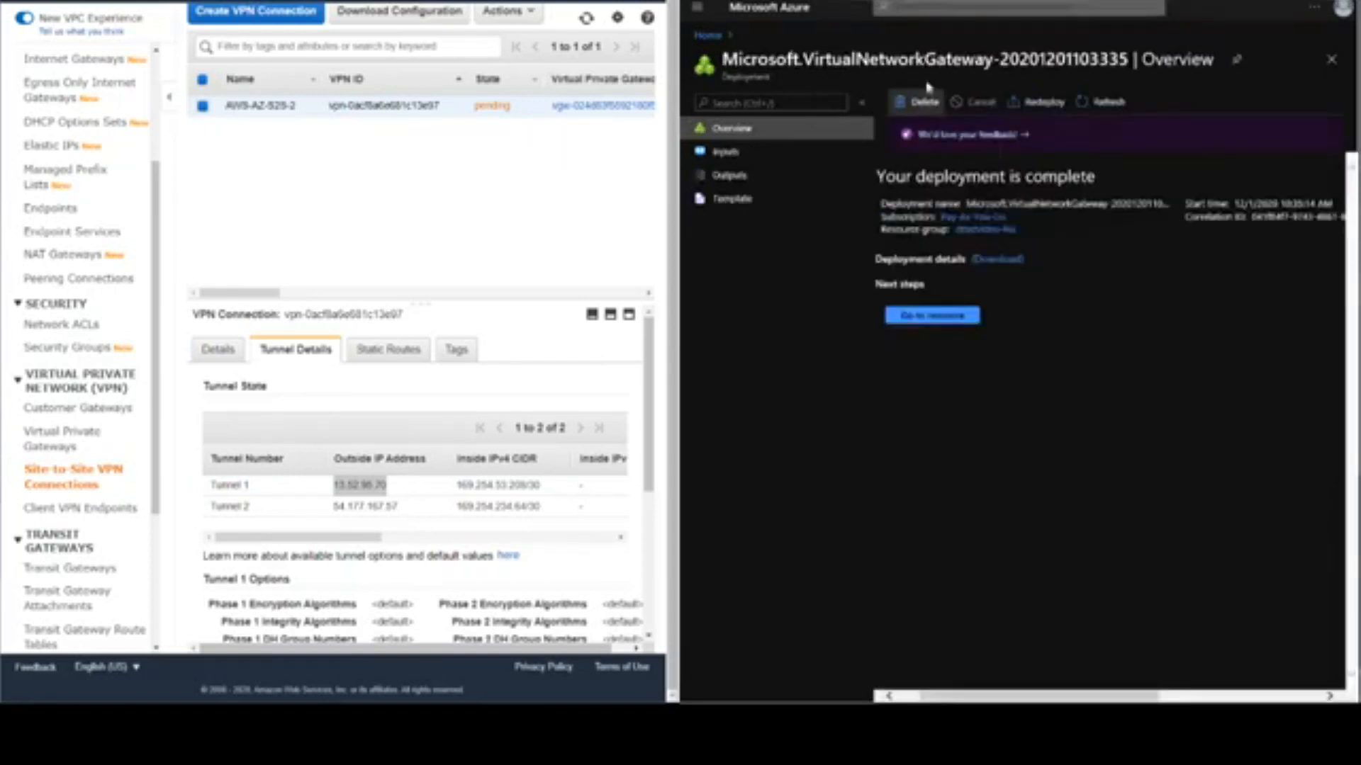
left_click_drag(994, 59, 803, 59)
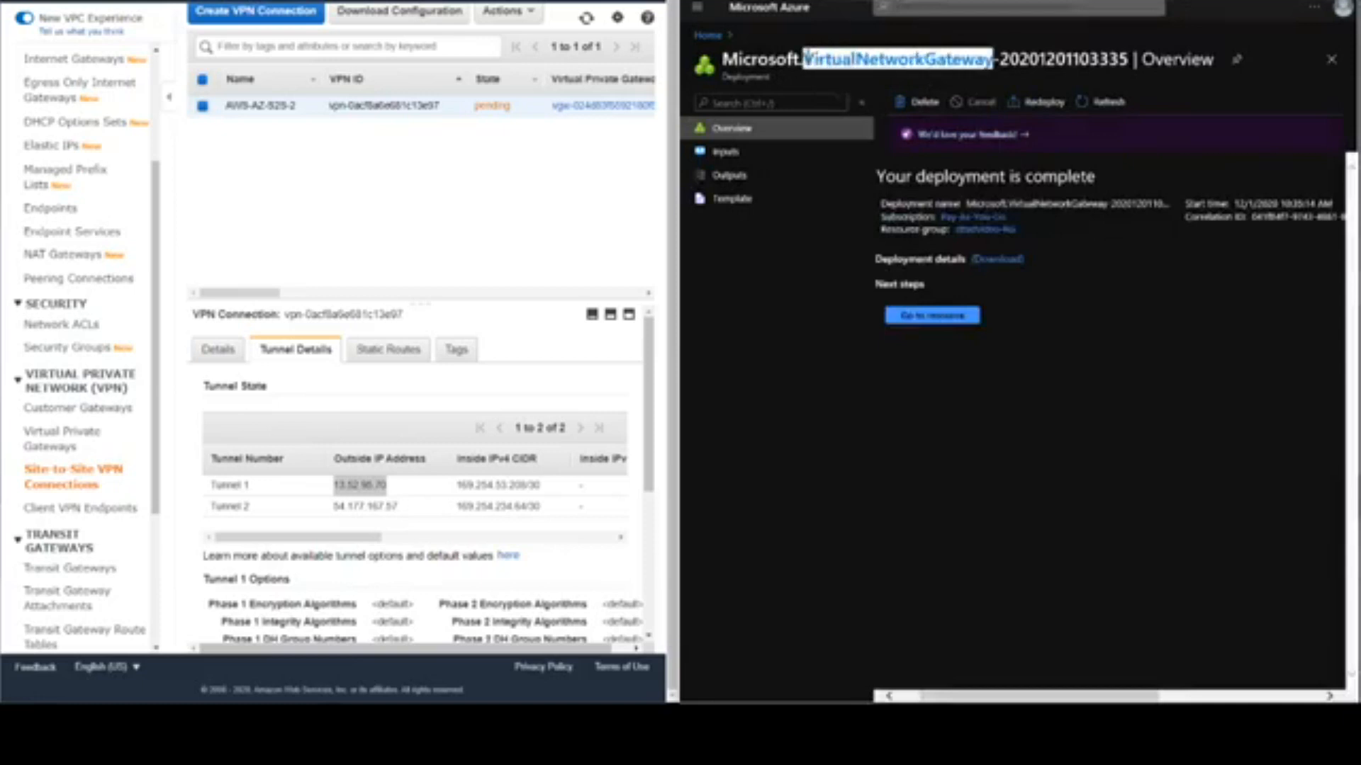
left_click(932, 315)
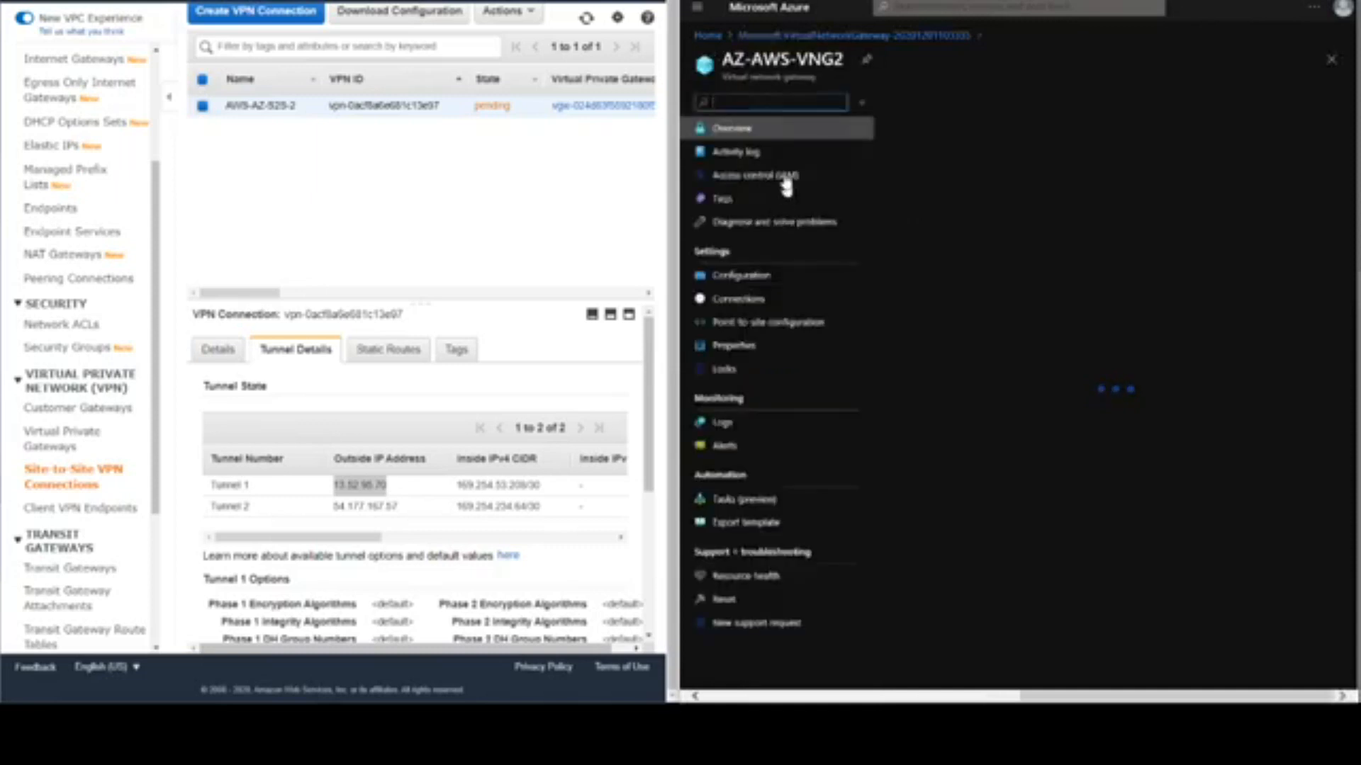
left_click(754, 300)
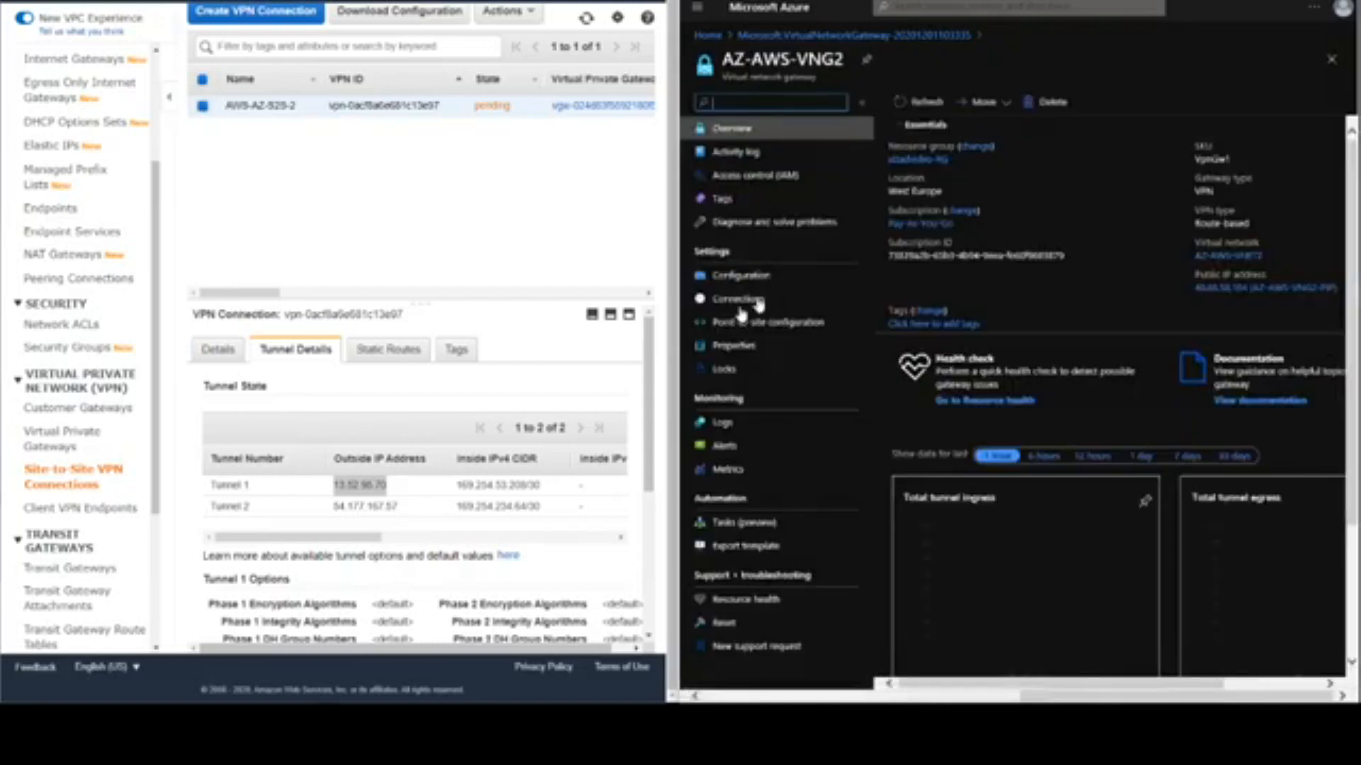
left_click(732, 298)
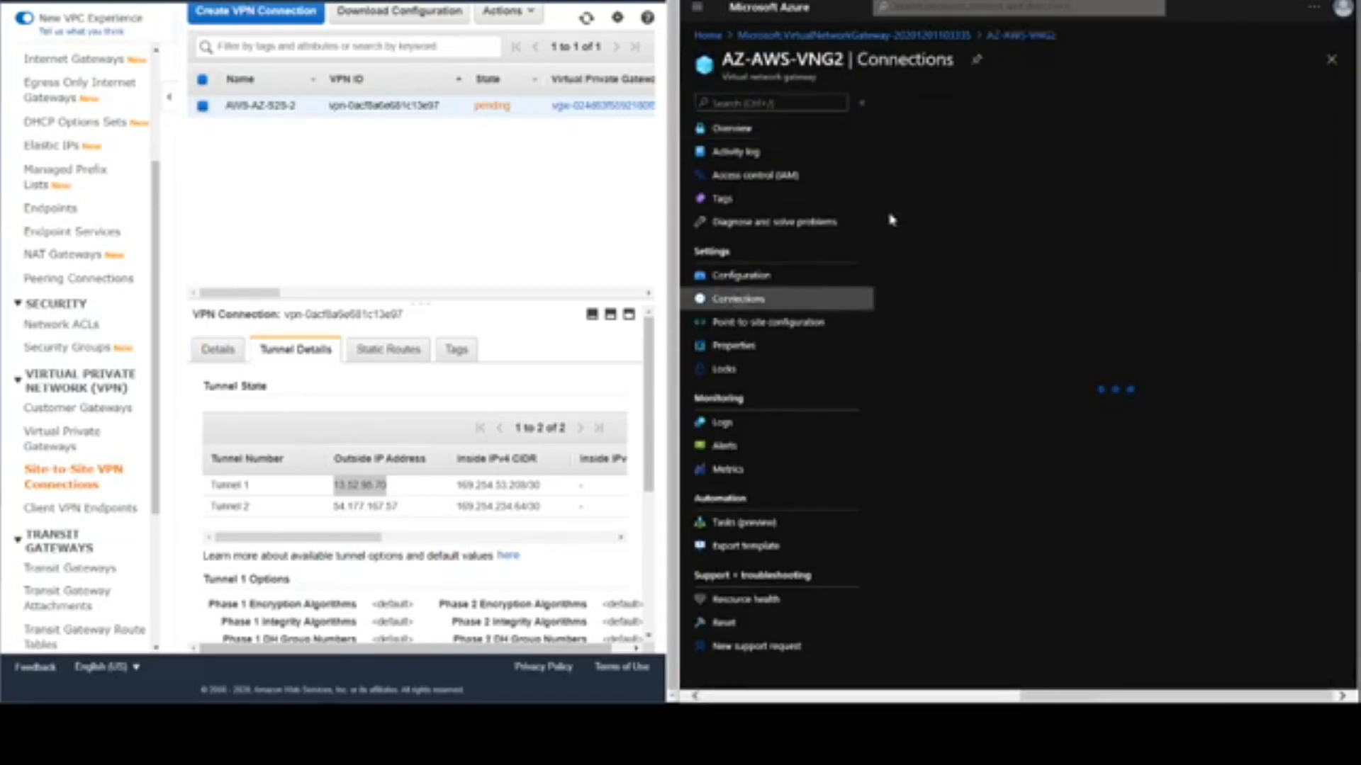
left_click(921, 102)
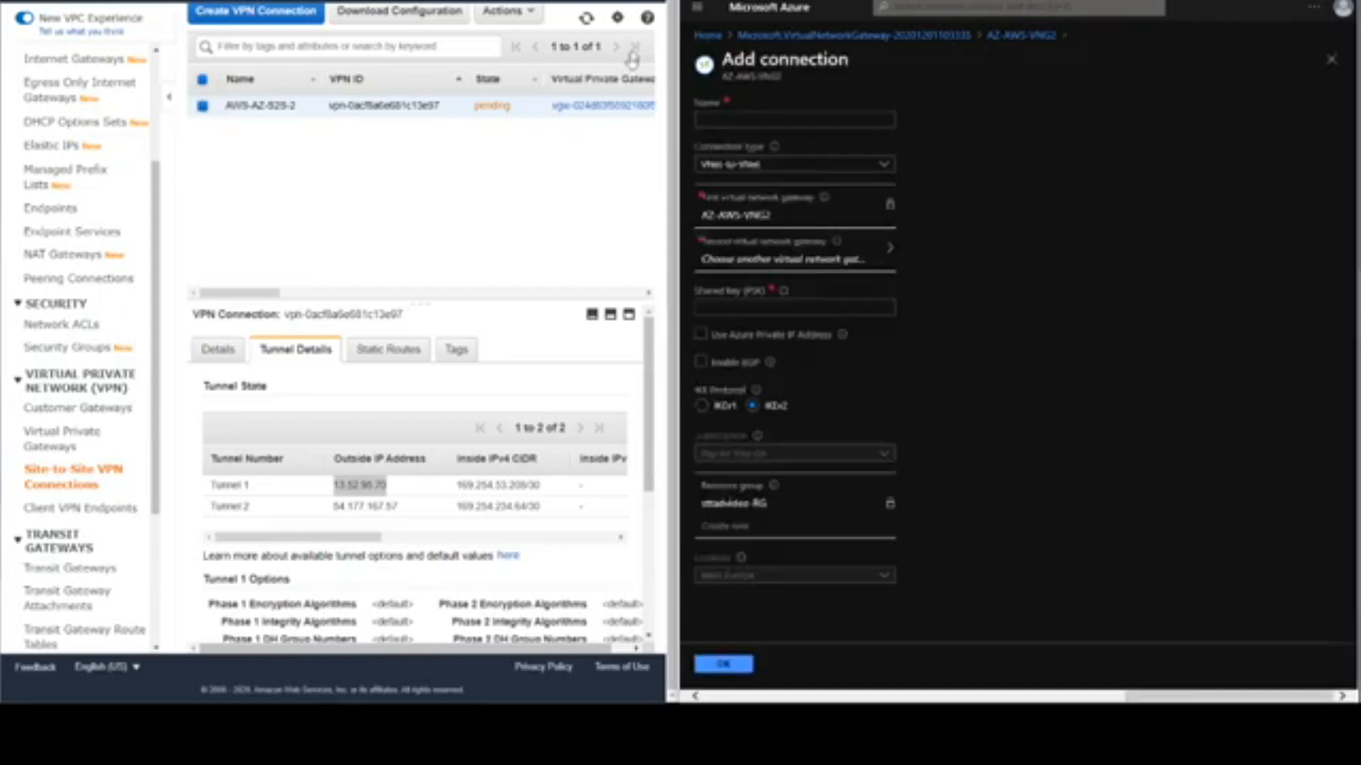
- Refresh the AWS VPN connection and check that it is available with tunnel 1 still DOWN
left_click(585, 19)
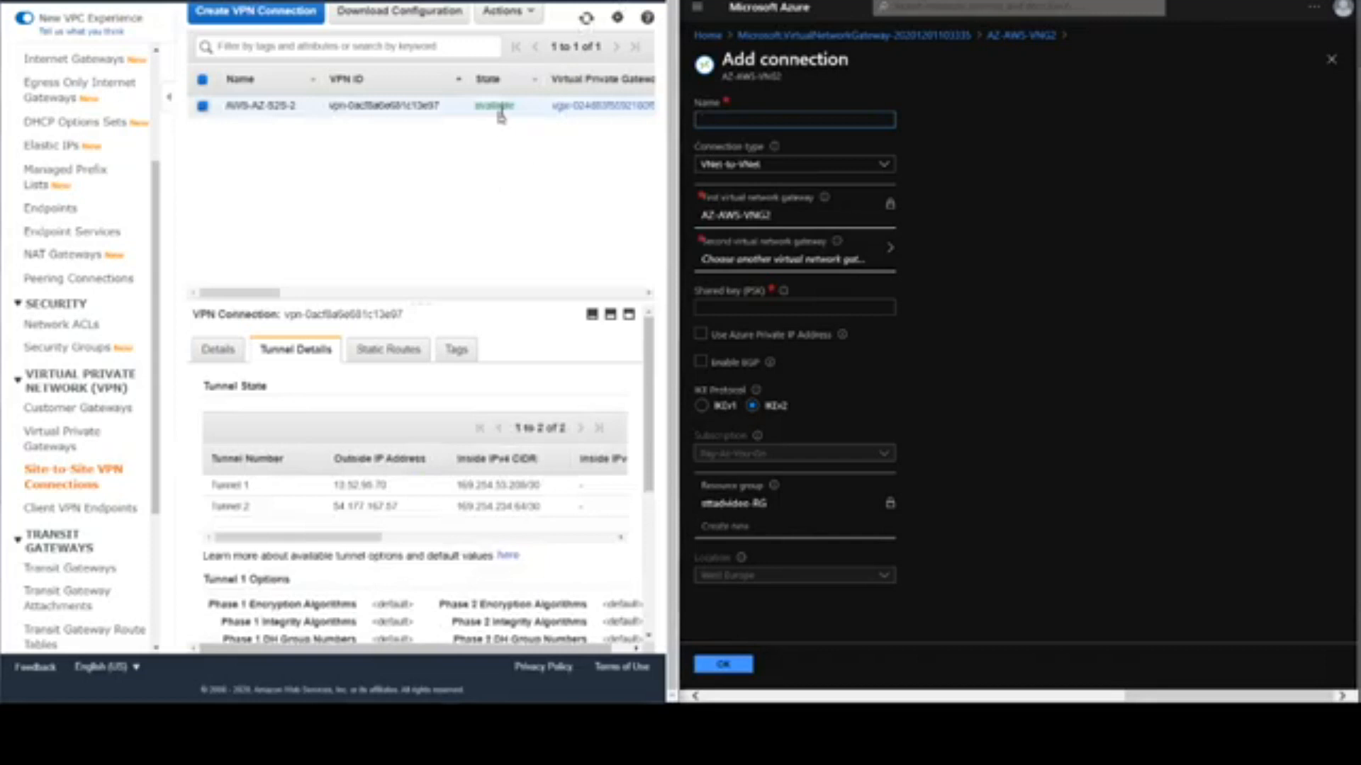
left_click_drag(522, 108, 477, 116)
left_click_drag(330, 535, 492, 545)
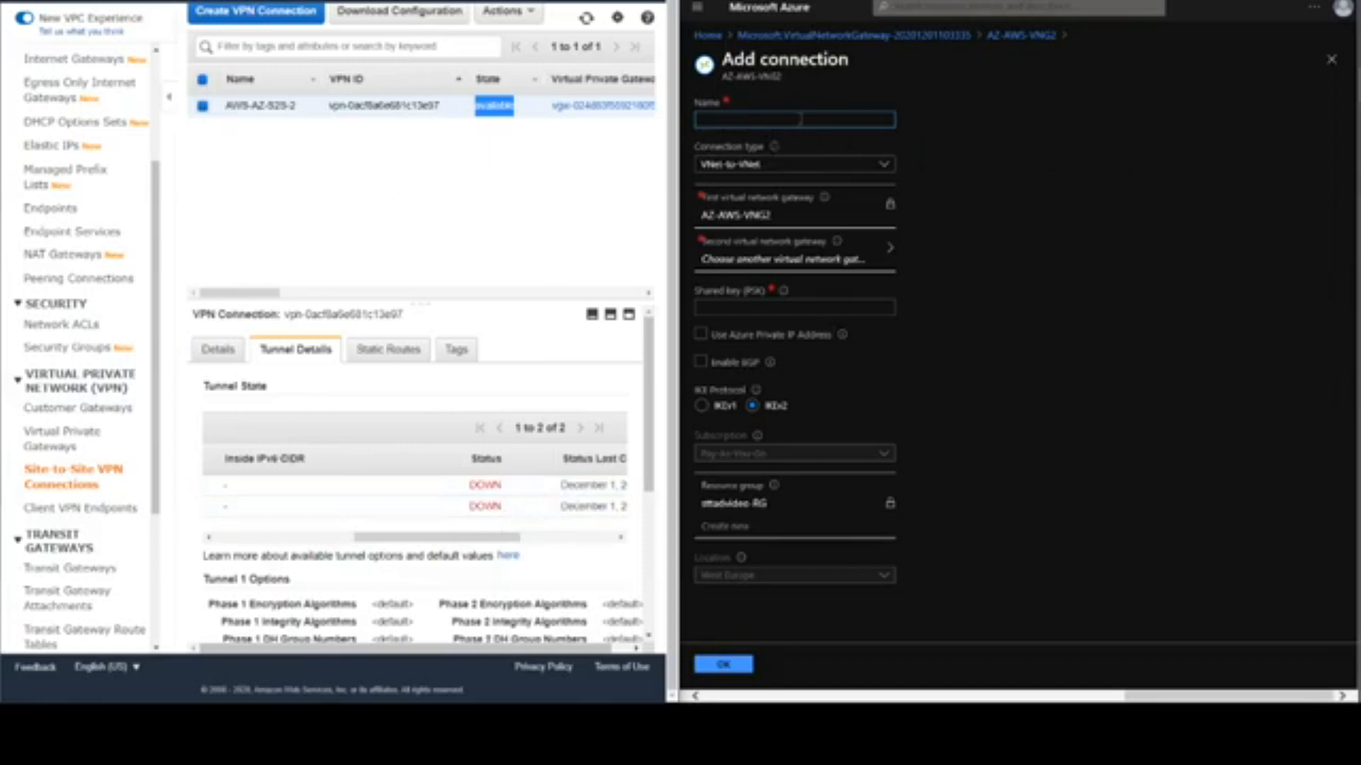
left_click(761, 122)
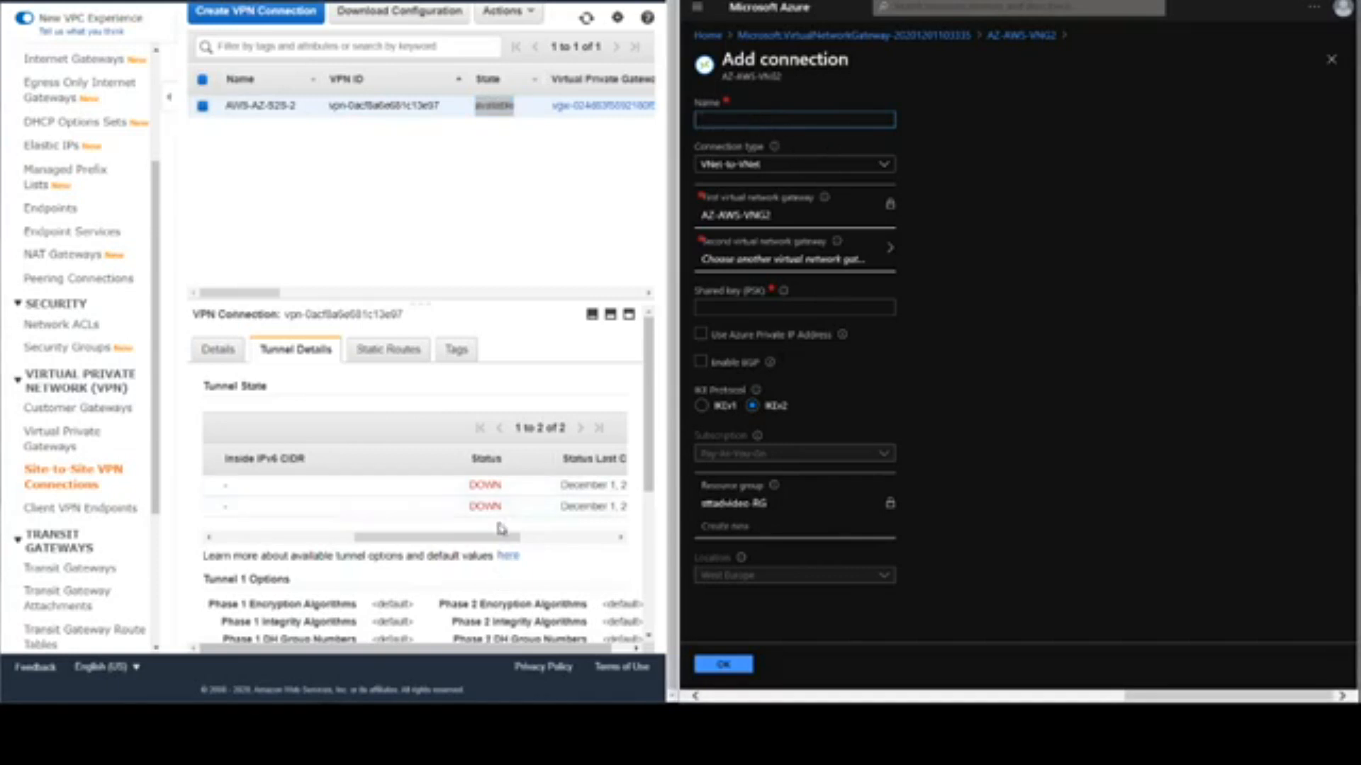
left_click_drag(511, 493, 471, 490)
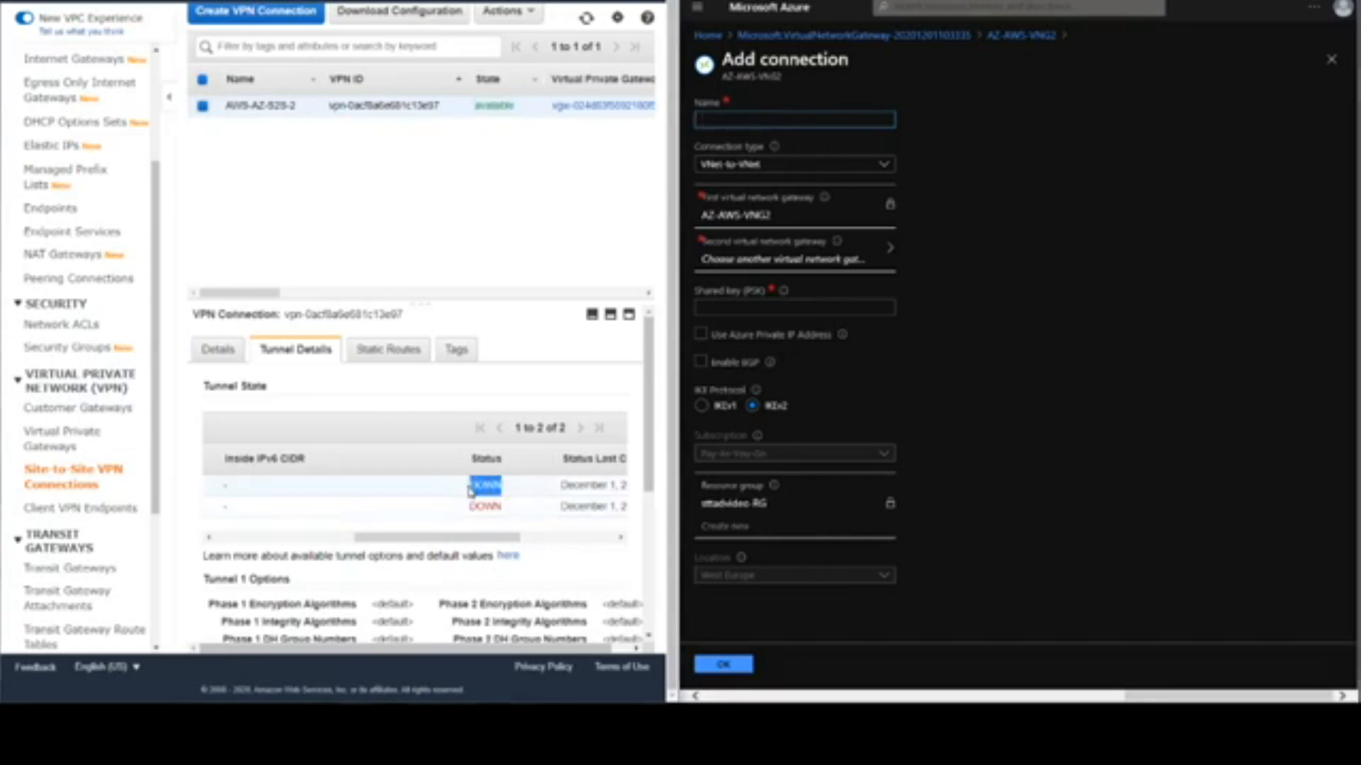
- Fill in connection AZ-AWS-S2S-2 as Site-to-site (IPsec) to AZ-AWS-LNG-2 with the shared key
left_click(715, 123)
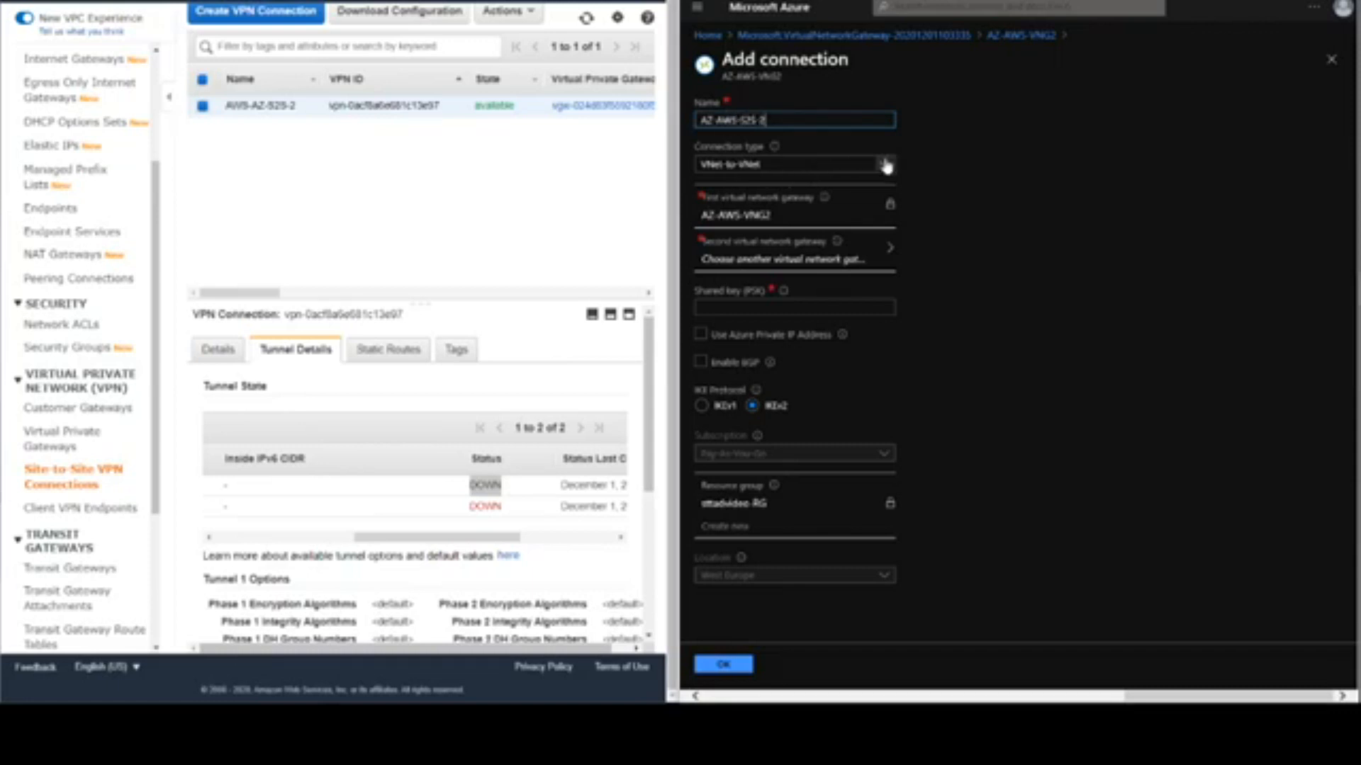
left_click(837, 164)
left_click(783, 212)
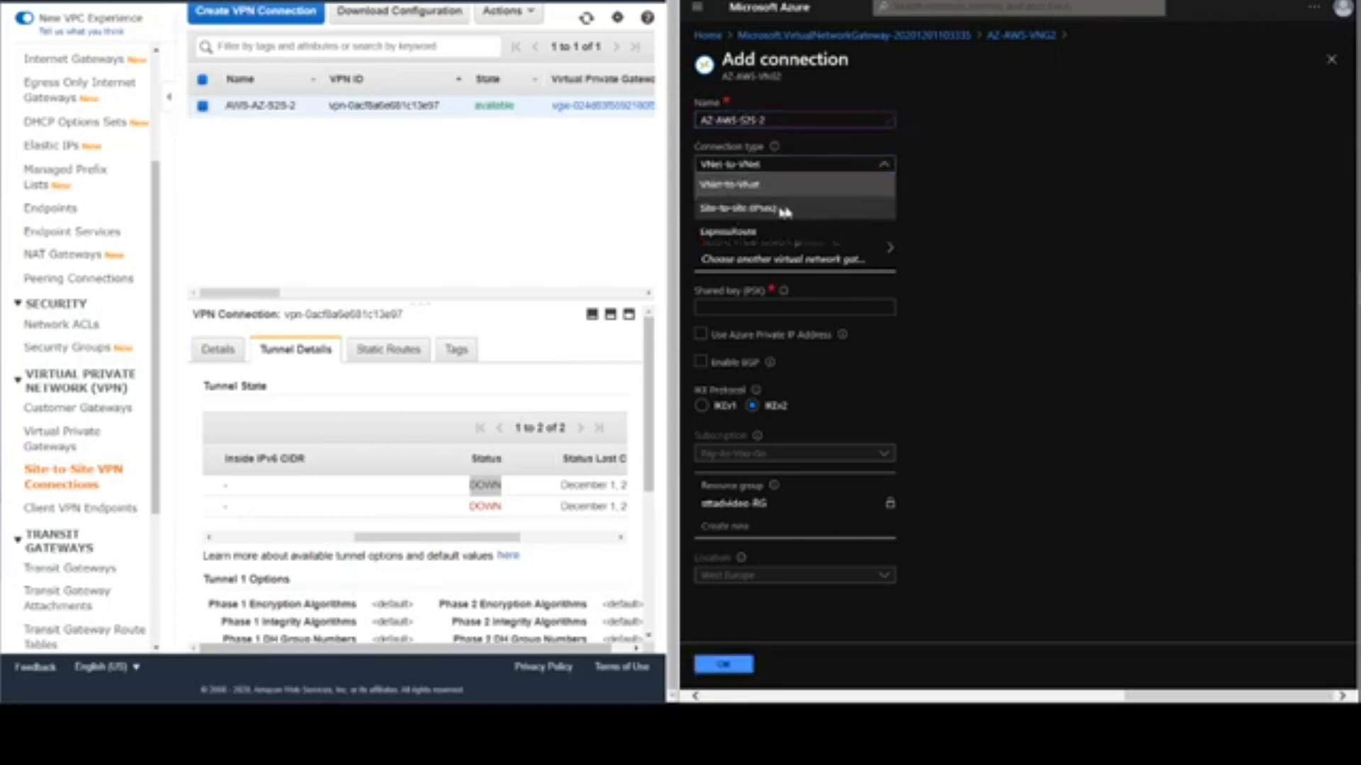
left_click(890, 259)
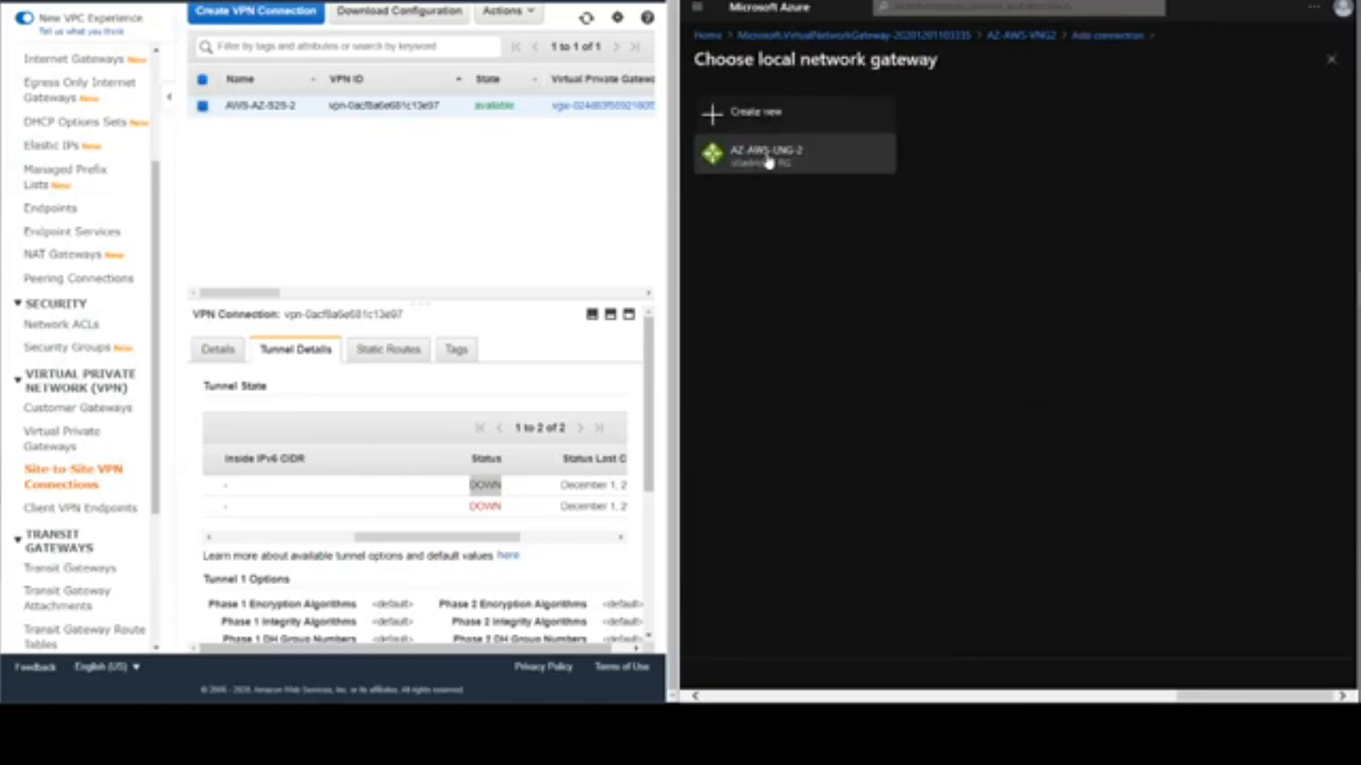
left_click(766, 157)
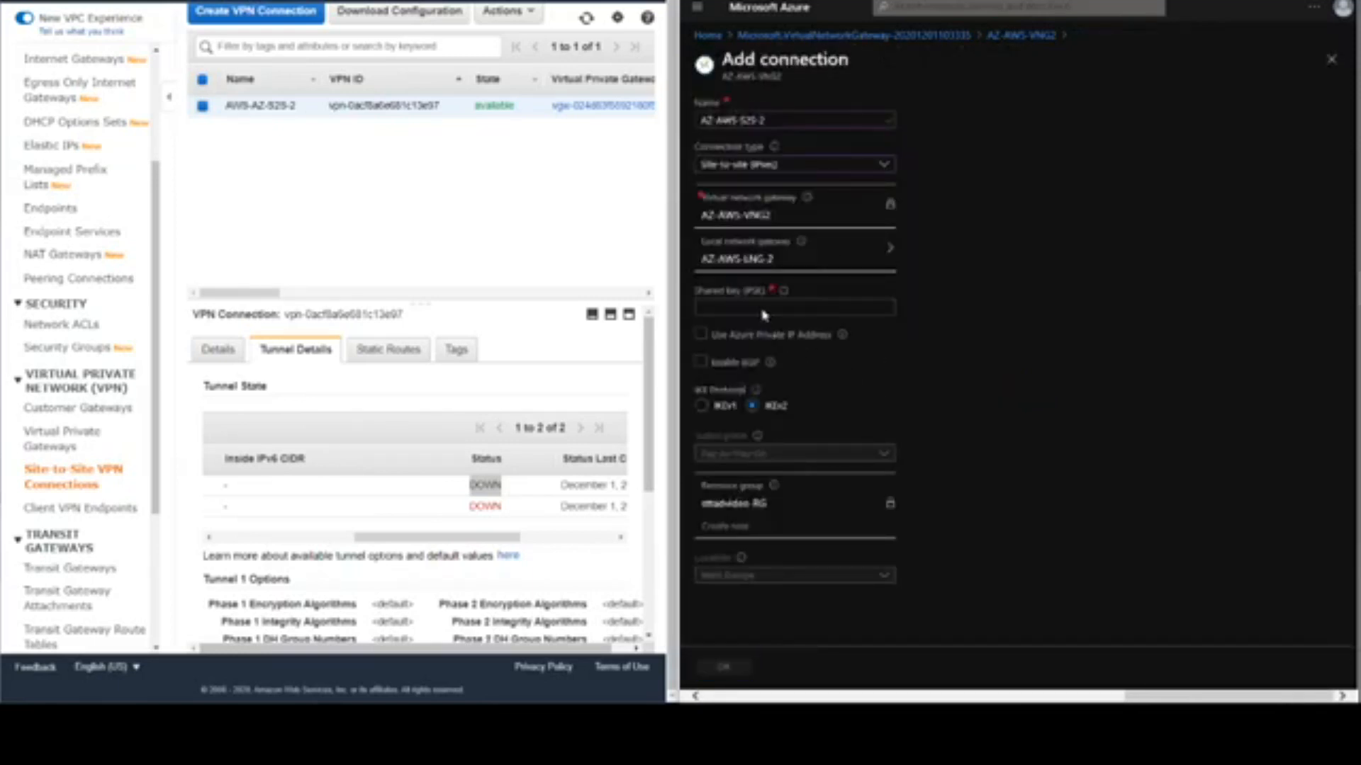
left_click(761, 307)
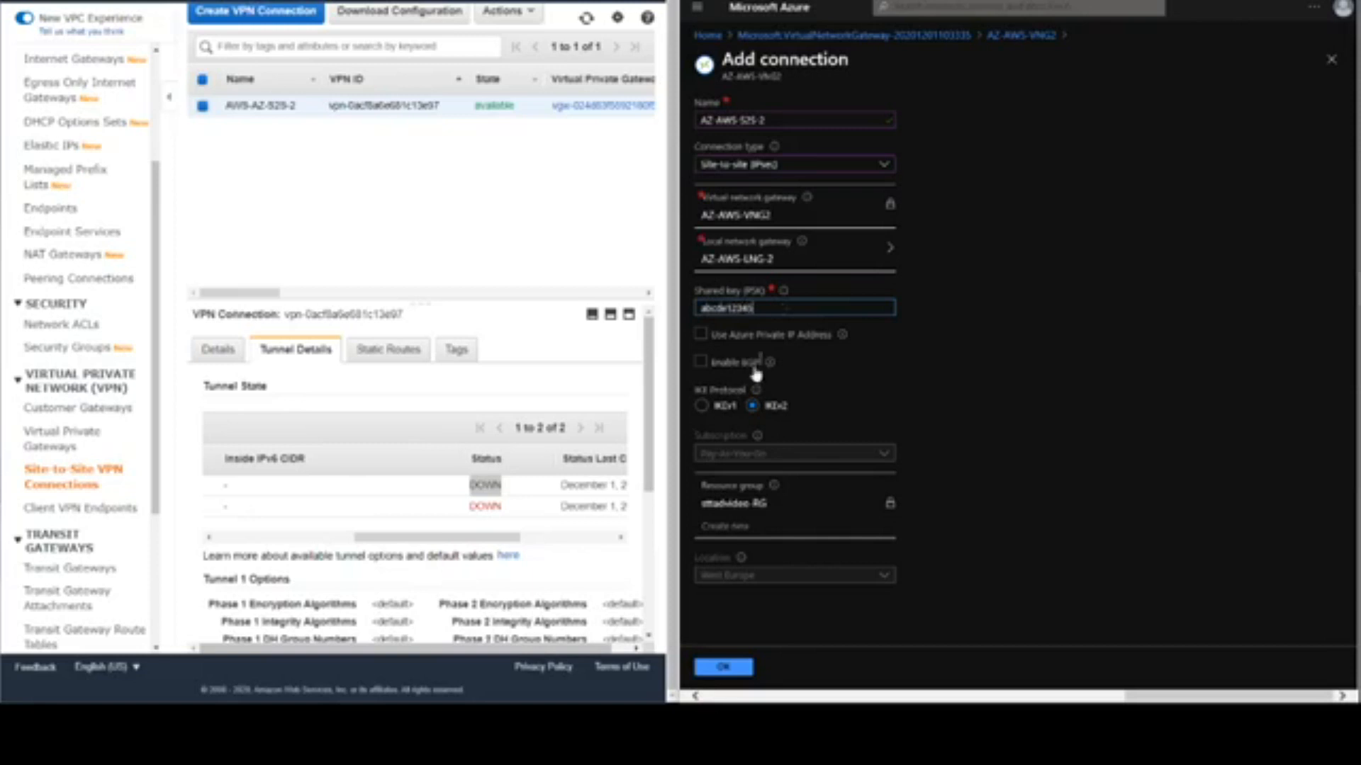
scroll(446, 557, "down", 5)
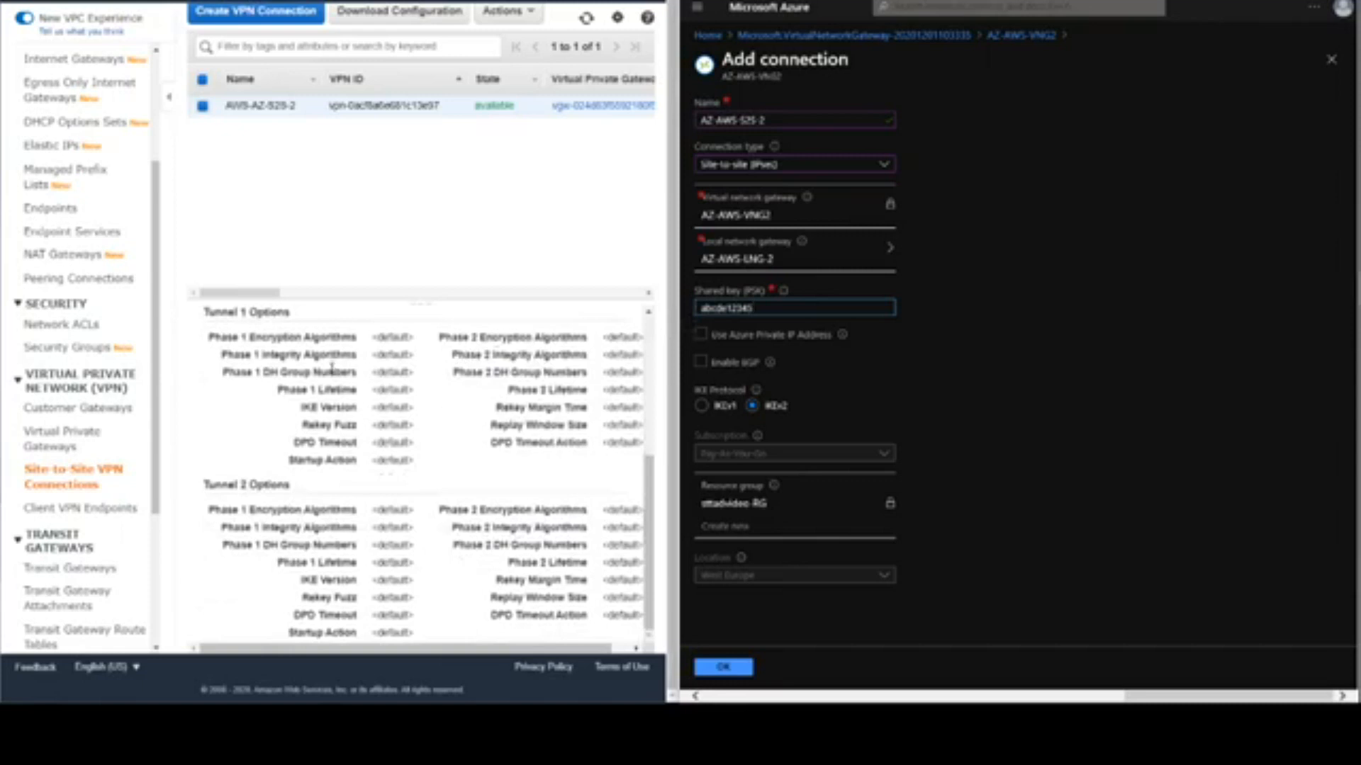
scroll(333, 354, "up", 2)
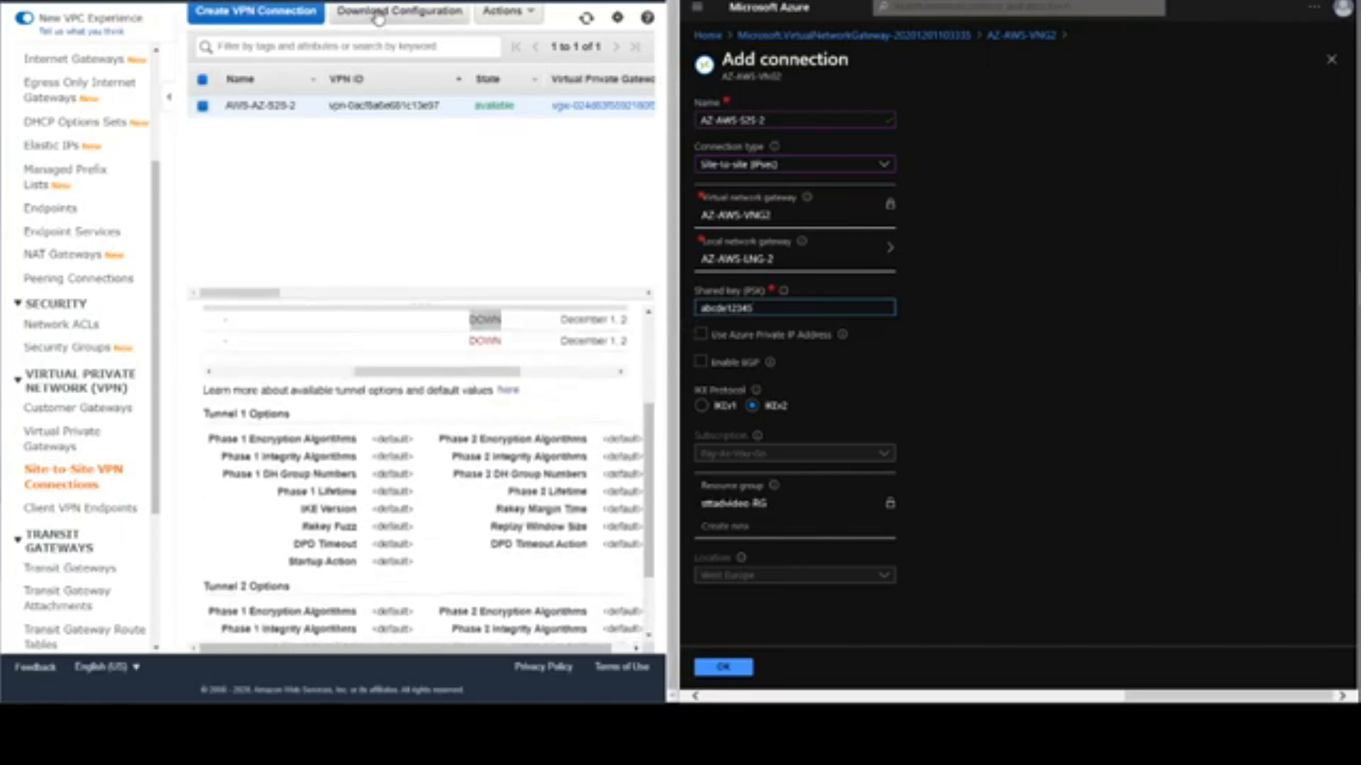
left_click(400, 14)
- Download the AWS VPN sample configuration for the Generic vendor
left_click(401, 14)
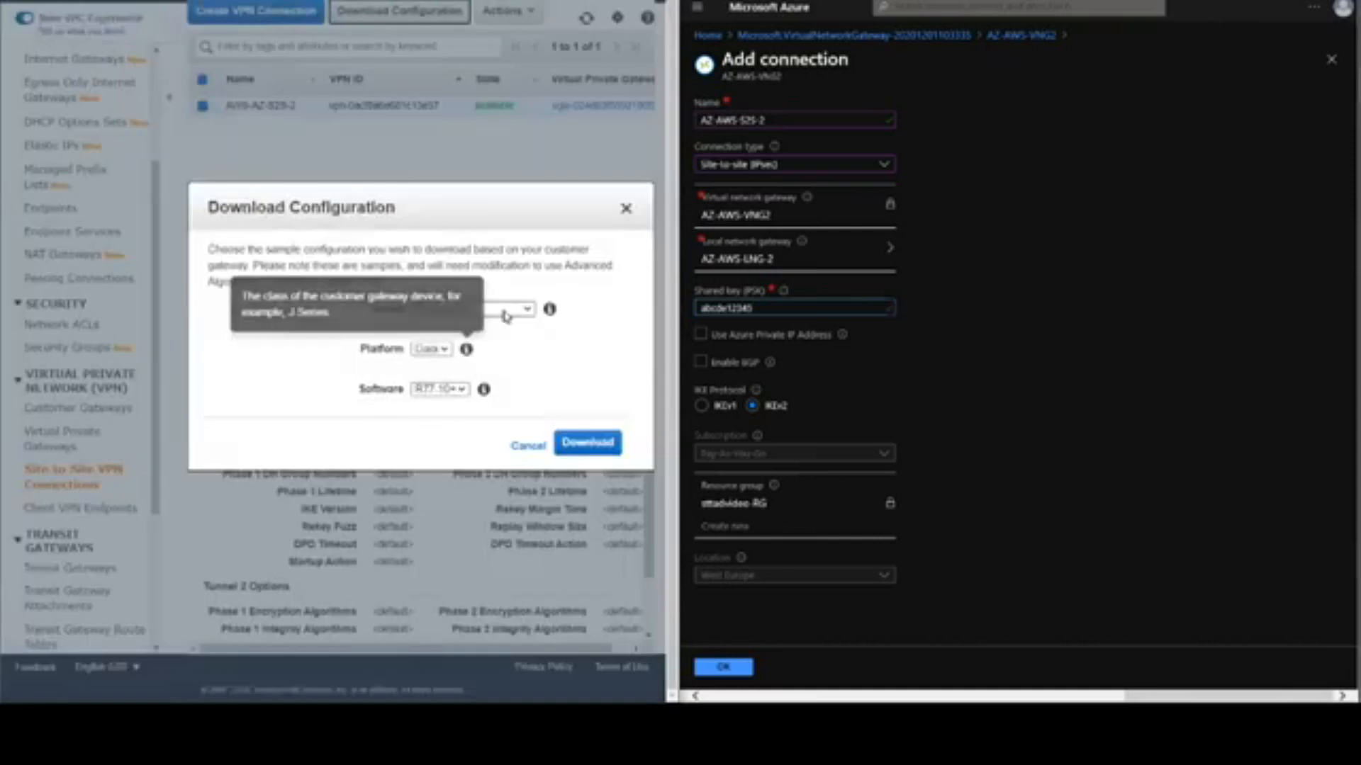
left_click(526, 312)
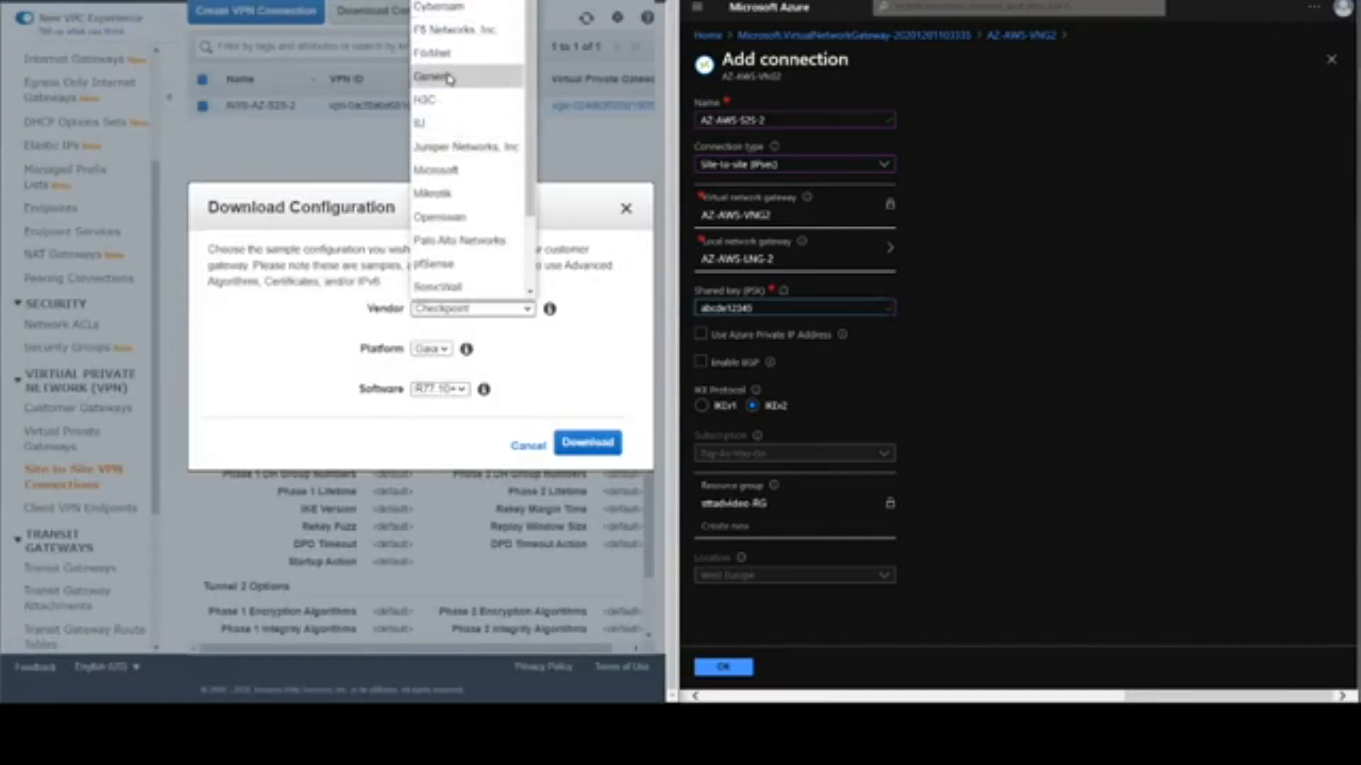
scroll(449, 78, "up", 1)
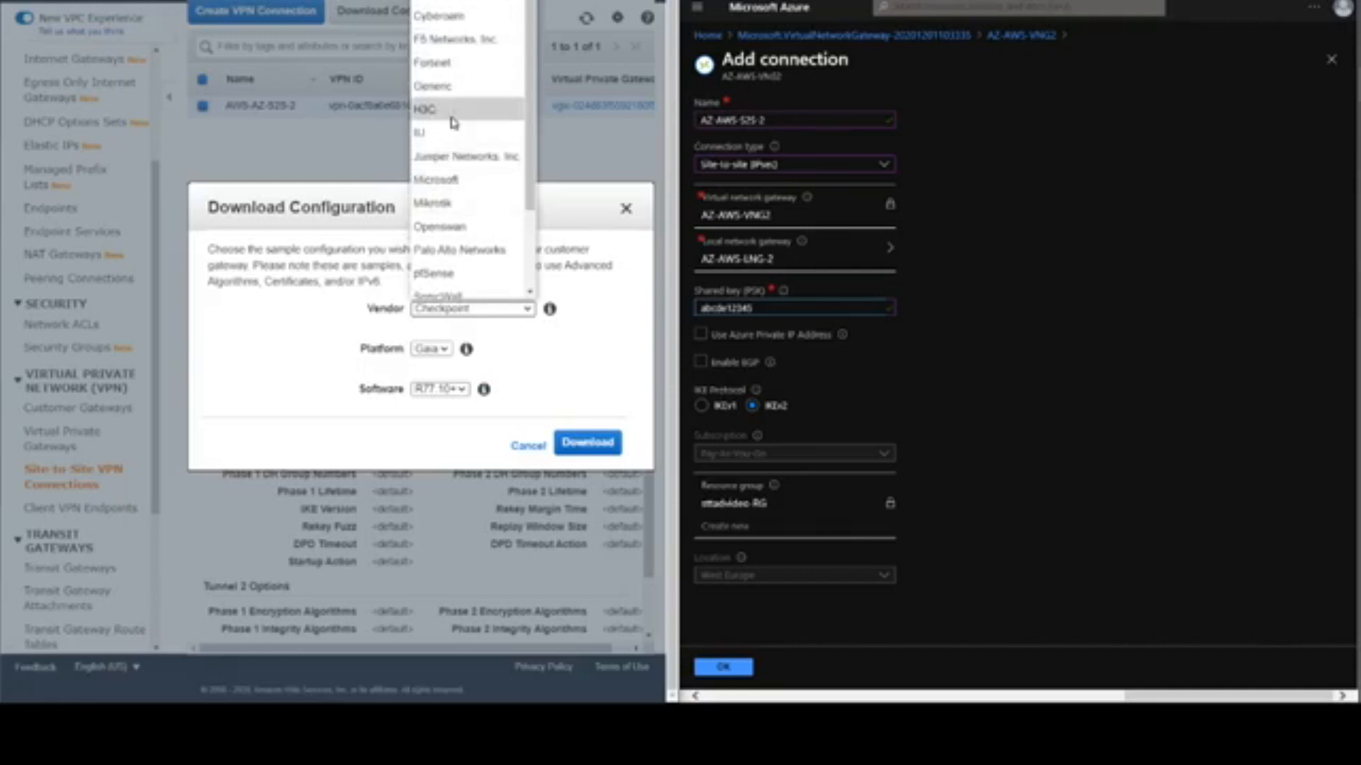
left_click(450, 86)
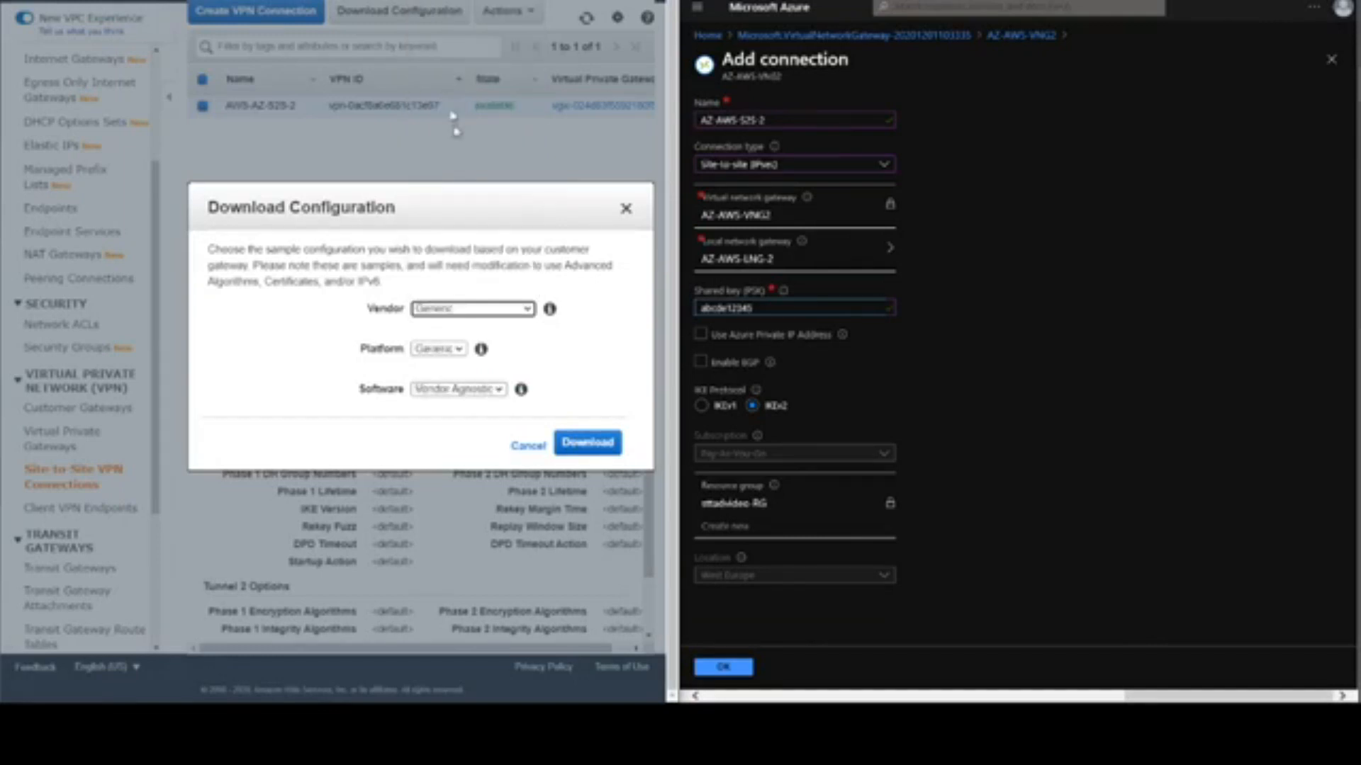
left_click(598, 445)
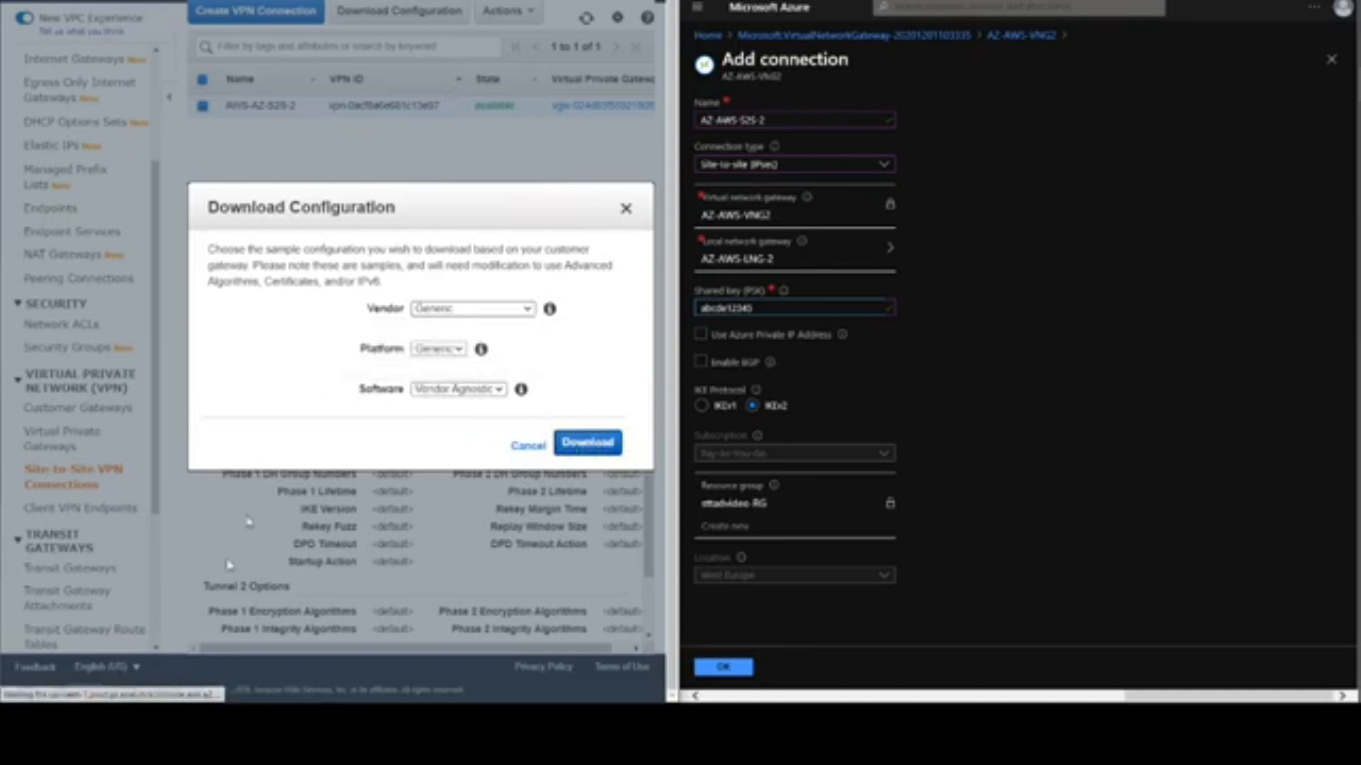
- Open the downloaded configuration and locate the pre-shared key and virtual private gateway outside IP
left_click(85, 684)
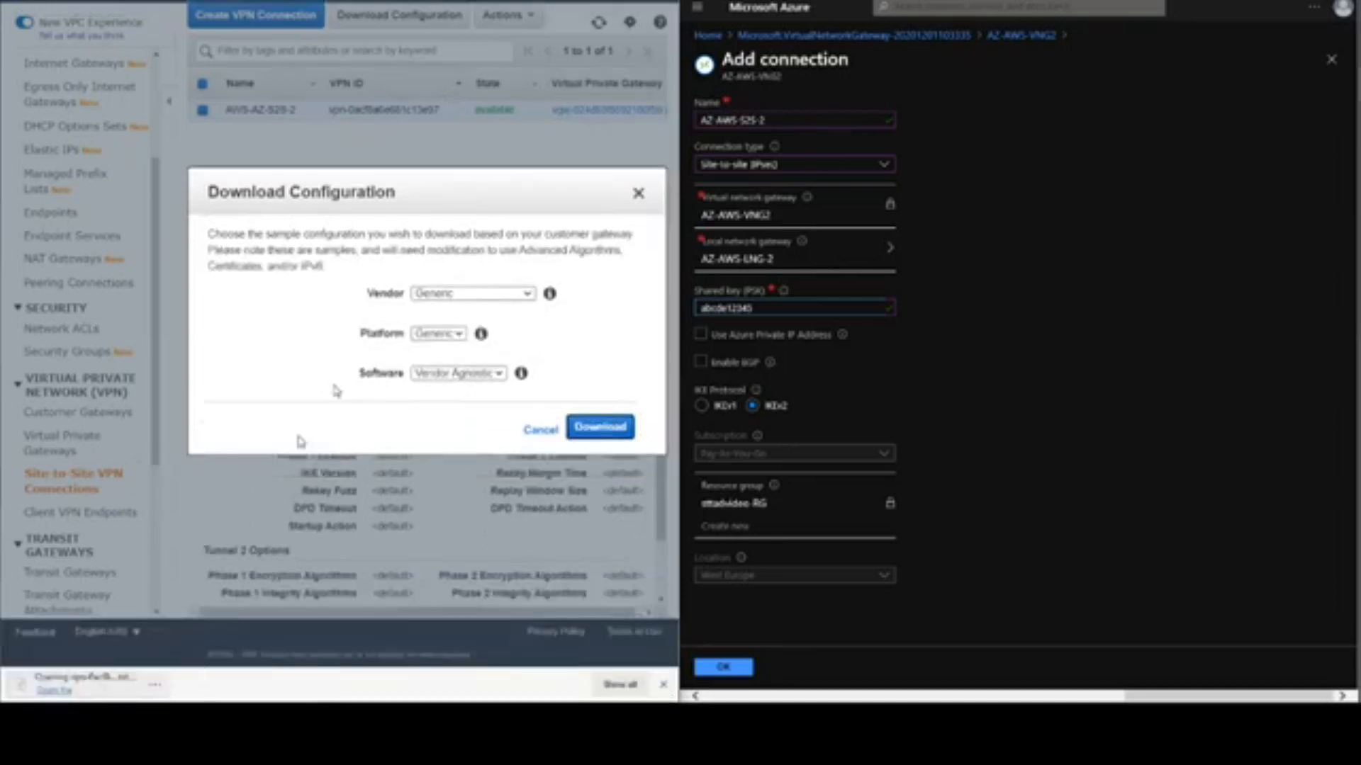
scroll(528, 310, "down", 13)
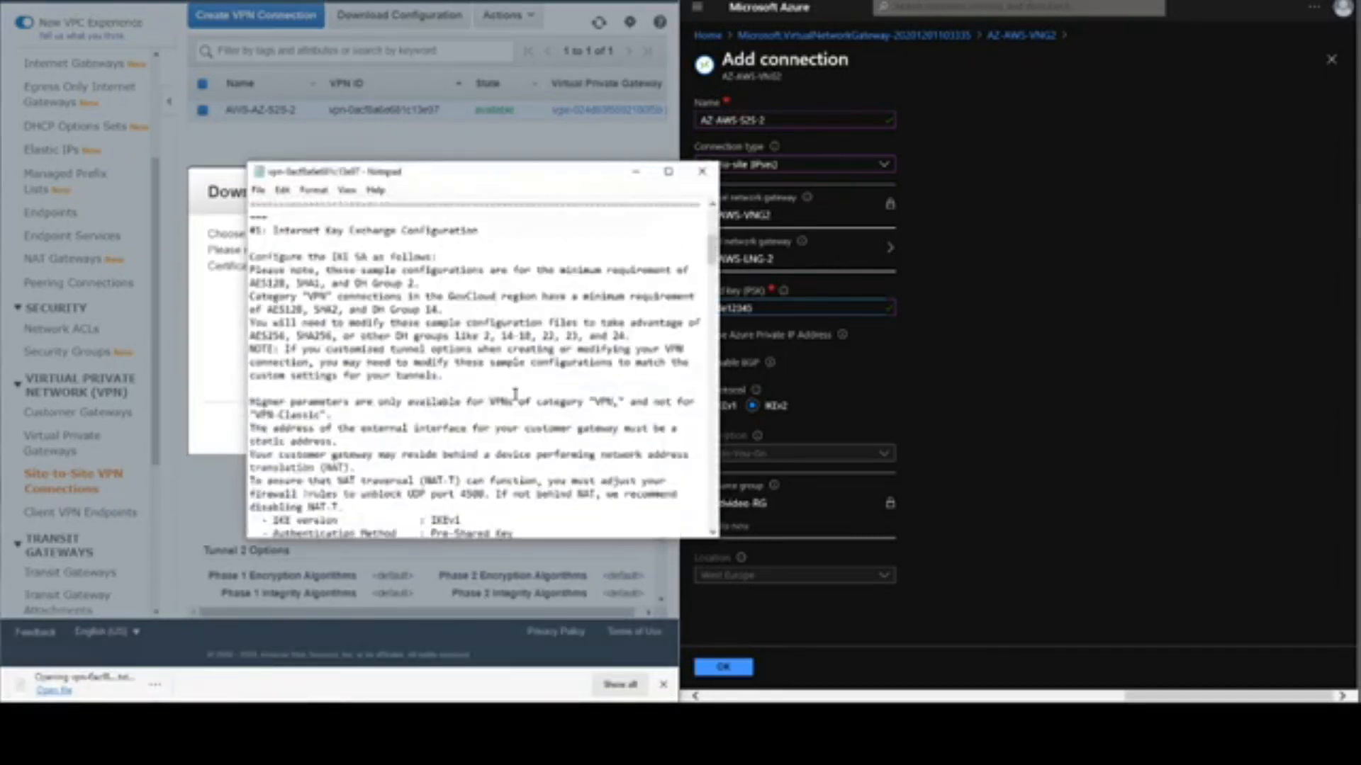
left_click_drag(491, 348, 436, 346)
scroll(501, 391, "down", 12)
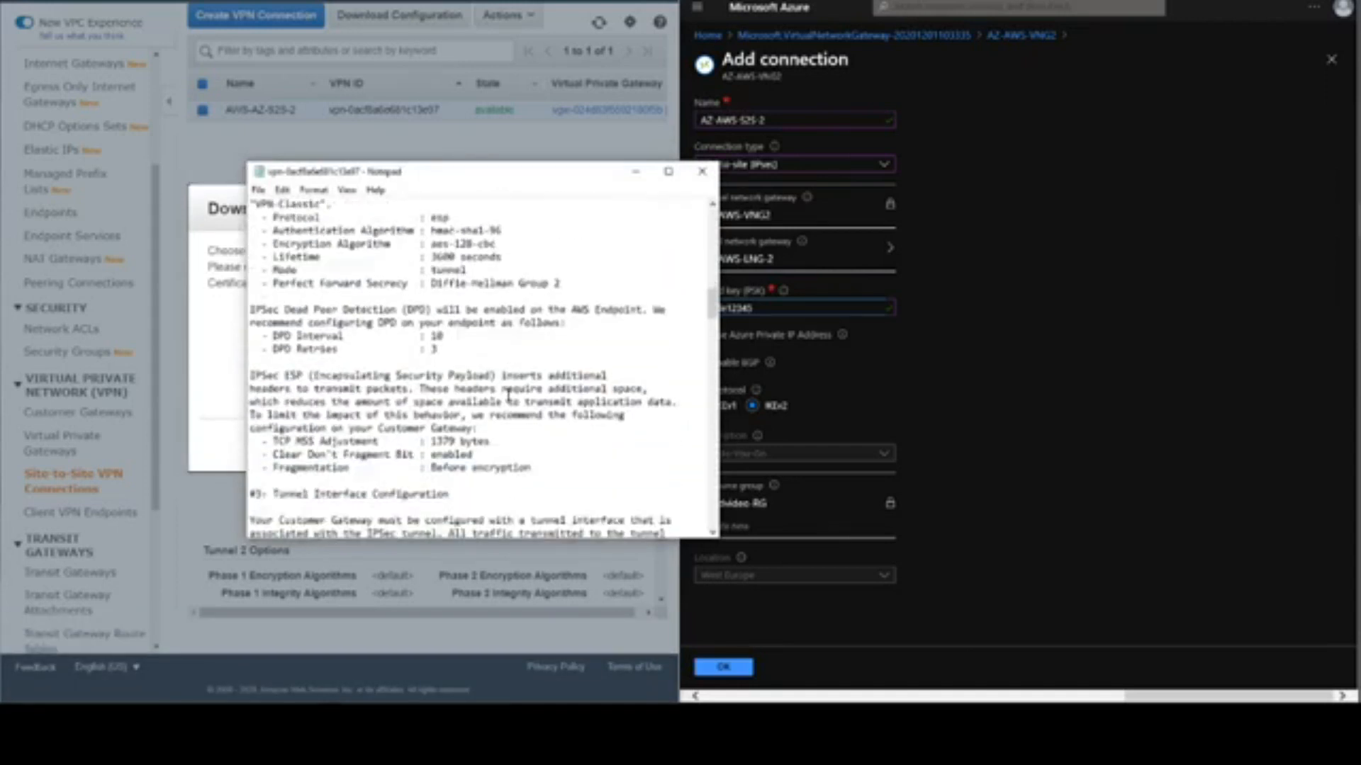
scroll(510, 415, "down", 7)
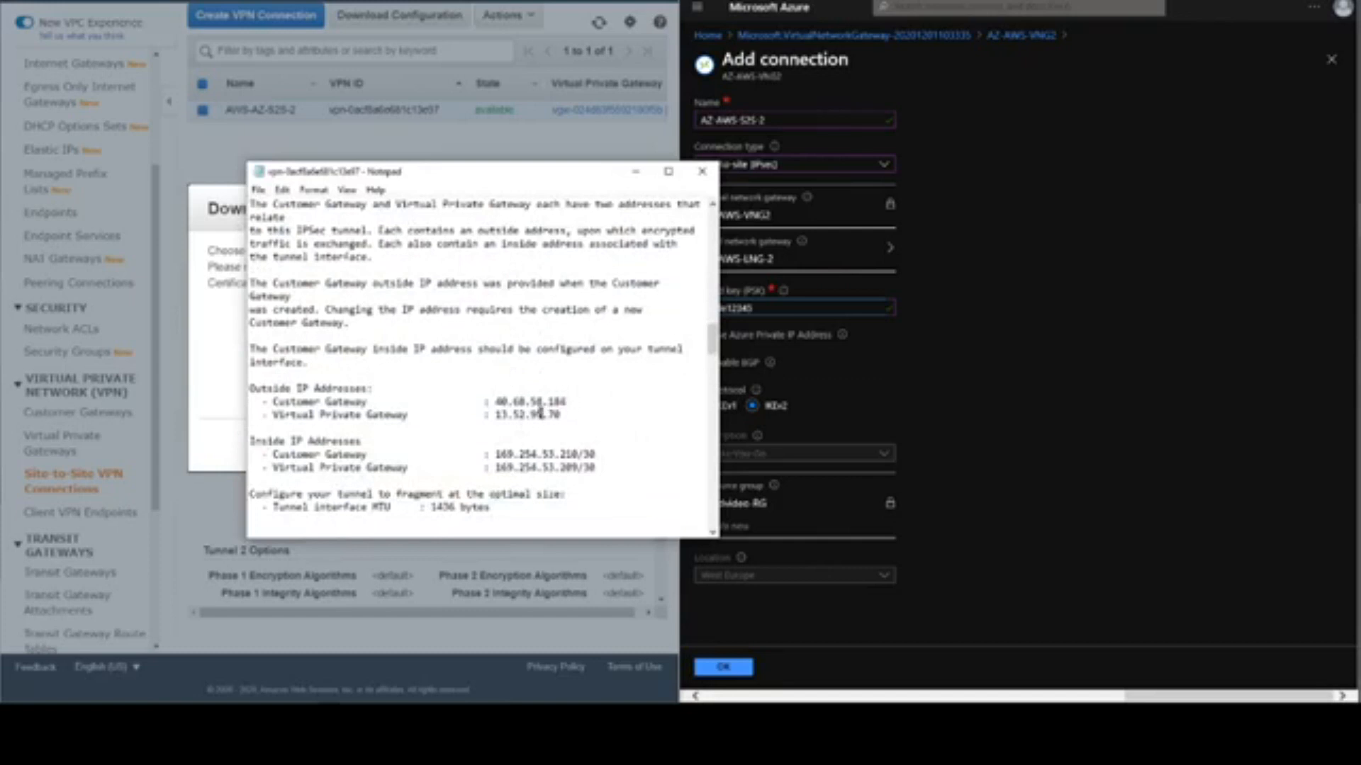
left_click_drag(555, 415, 495, 415)
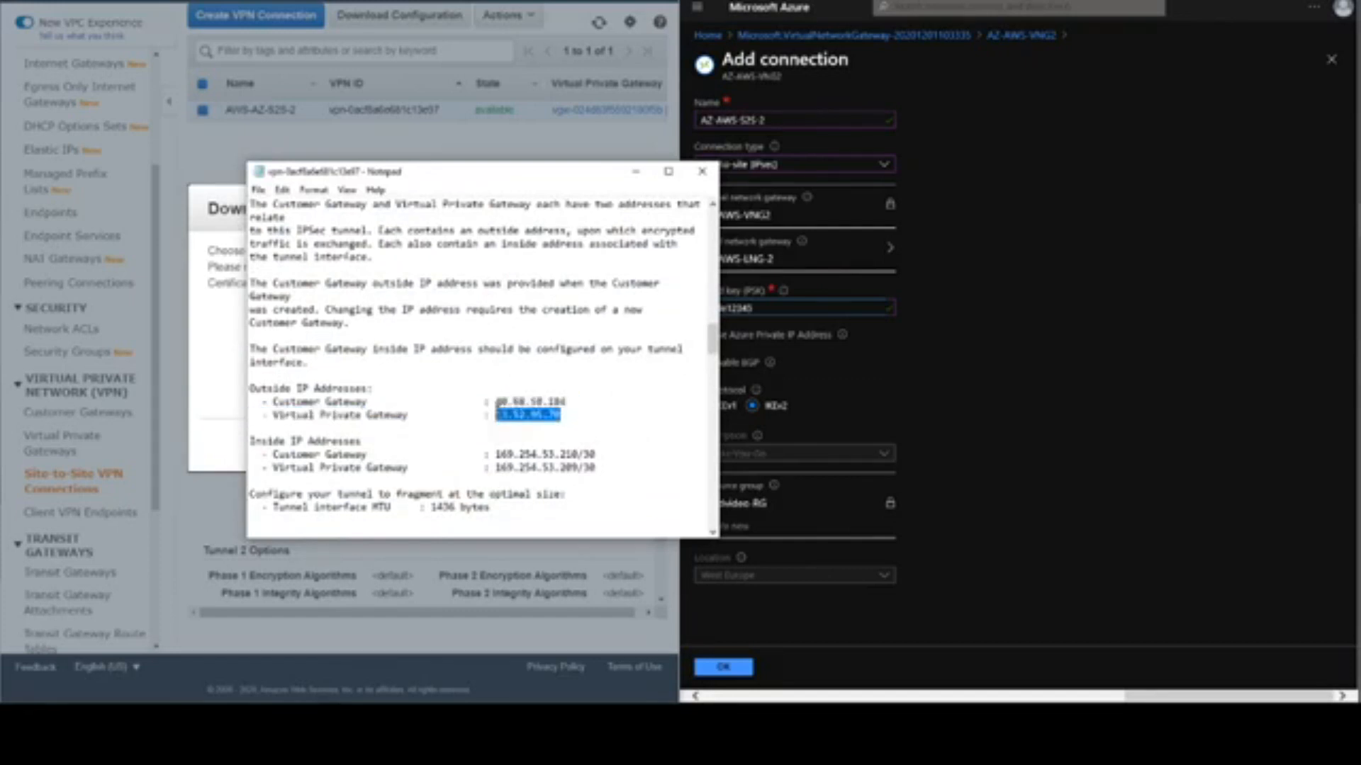
- Create the Azure connection AZ-AWS-S2S-2, then close the configuration file and download dialog
left_click_drag(548, 186, 409, 143)
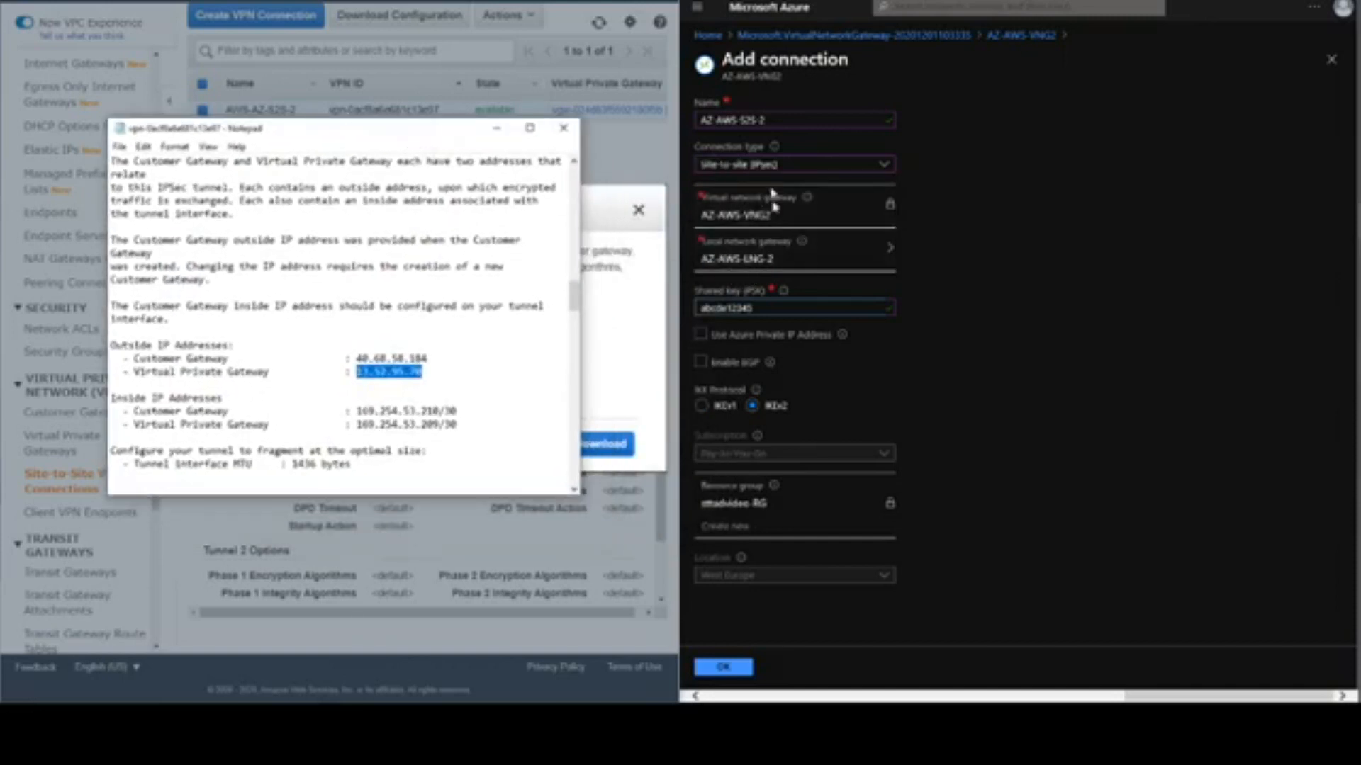
left_click(764, 307)
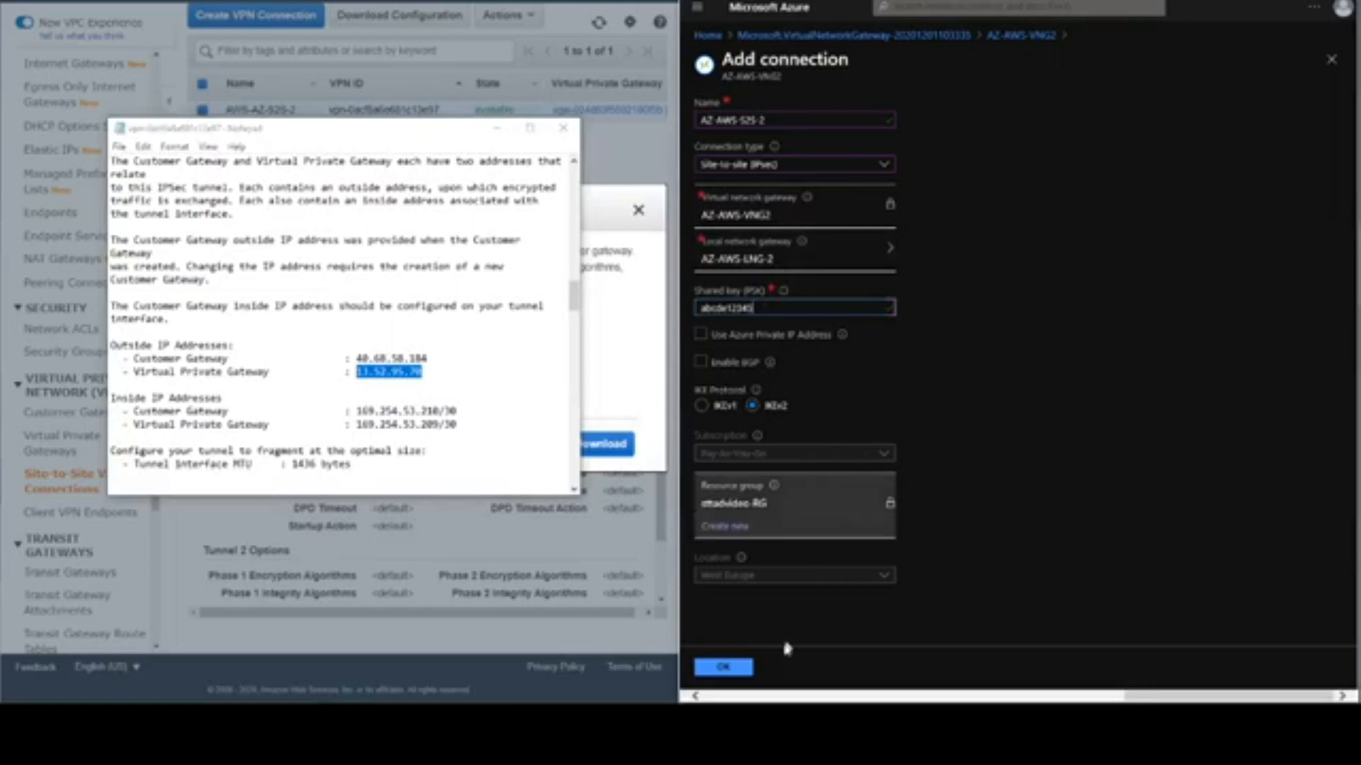
left_click(717, 670)
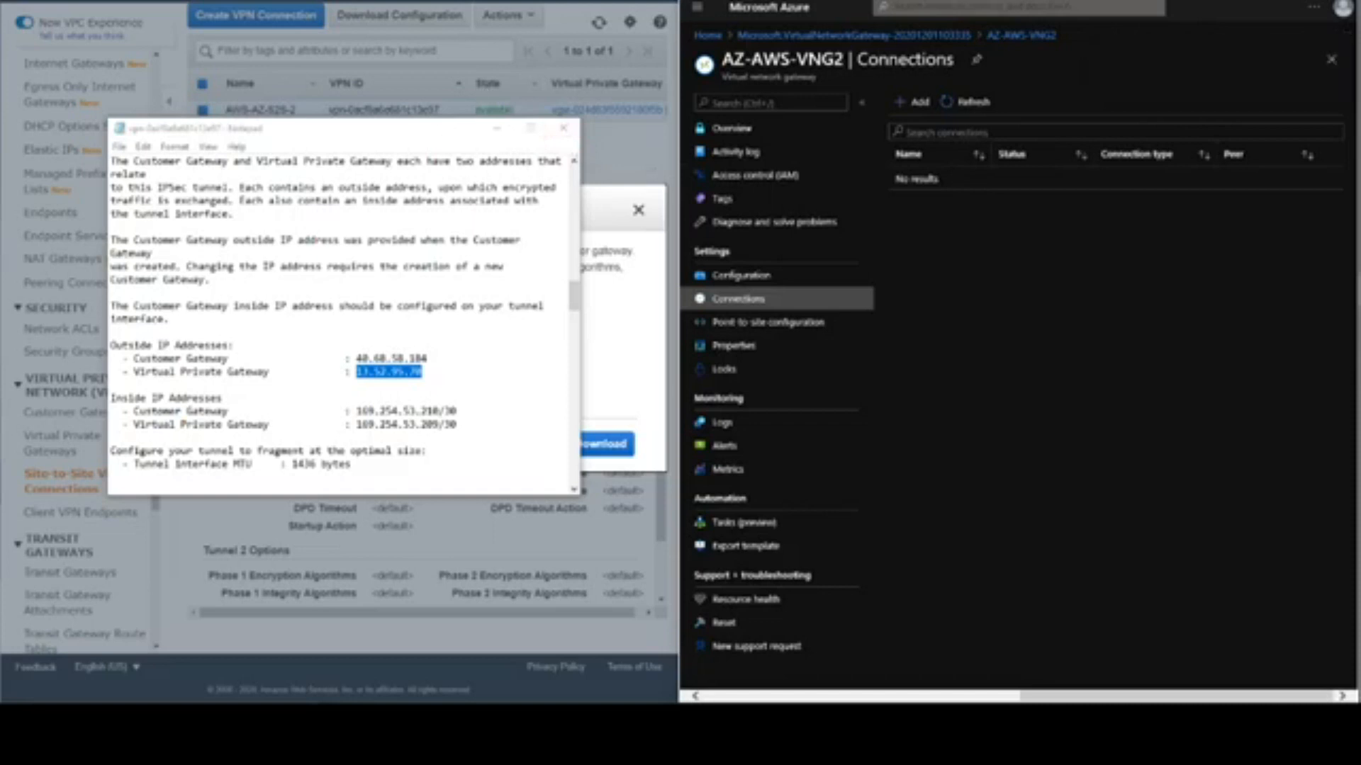
left_click(496, 129)
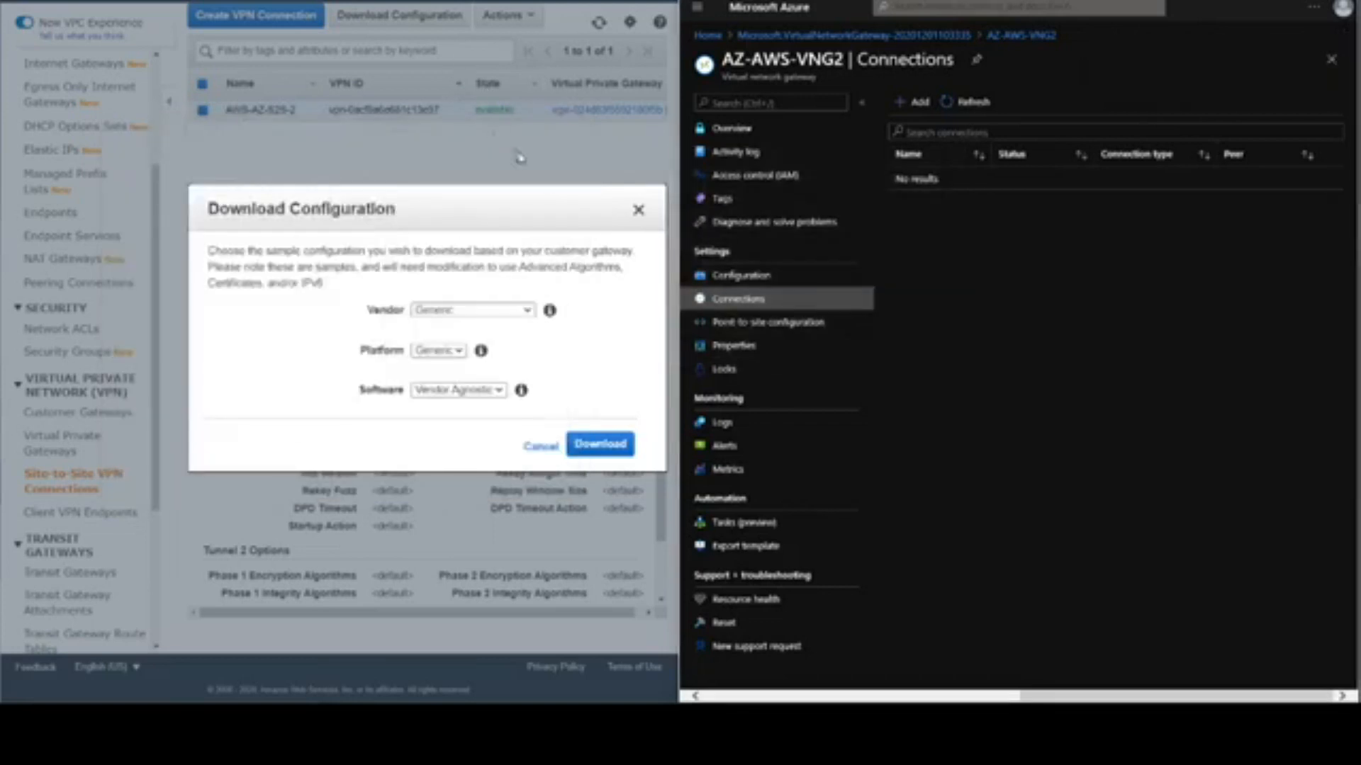
left_click(639, 209)
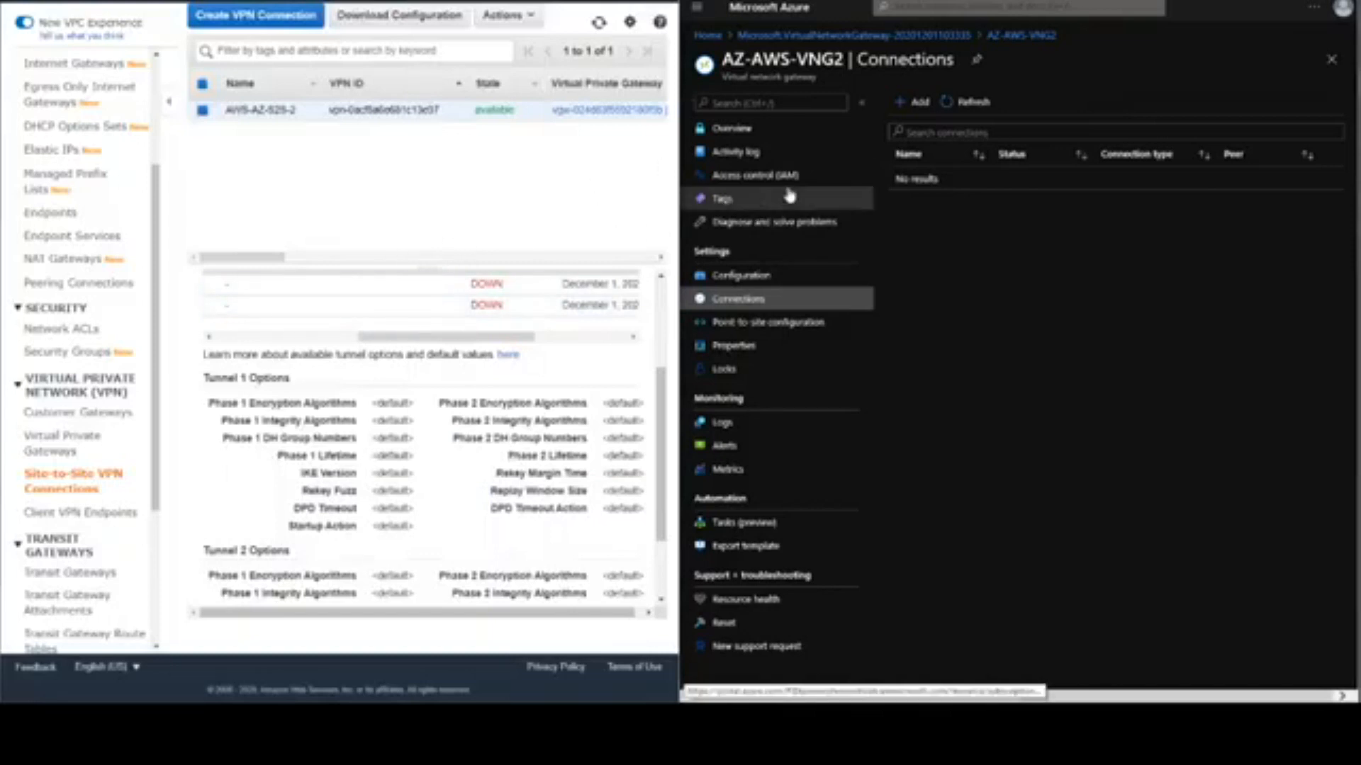
- Verify AZ-AWS-S2S-2 shows Unknown in Azure and both AWS tunnels DOWN, then view gateway Configuration
left_click(969, 104)
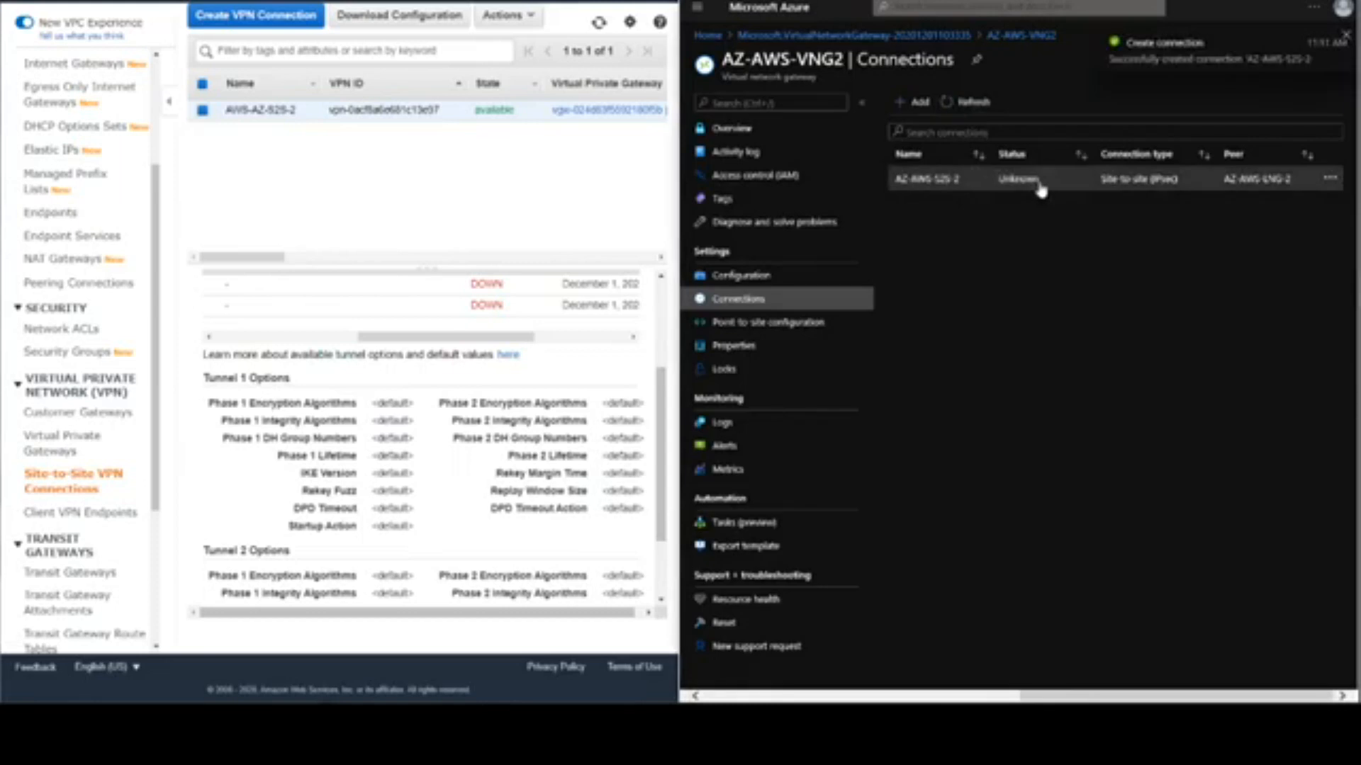
left_click_drag(1040, 190, 1002, 186)
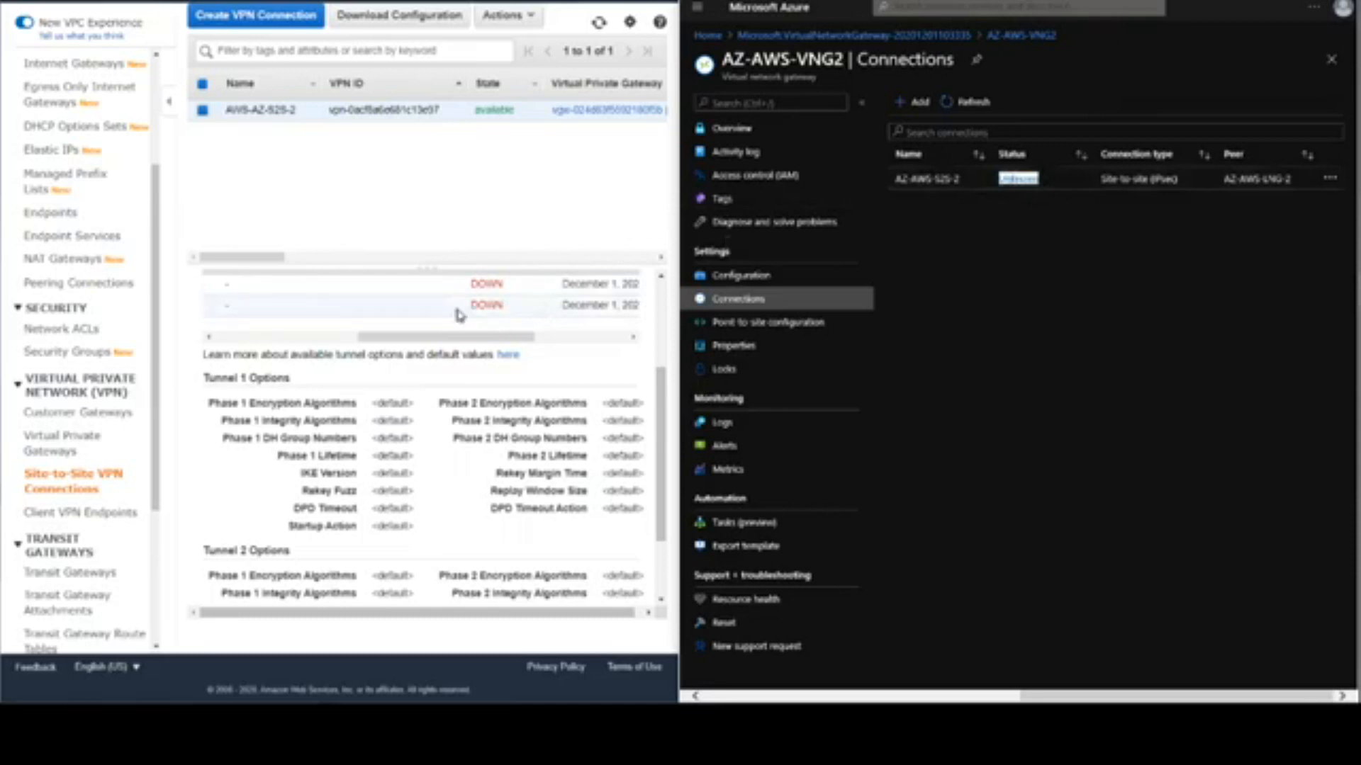
left_click_drag(510, 285, 470, 312)
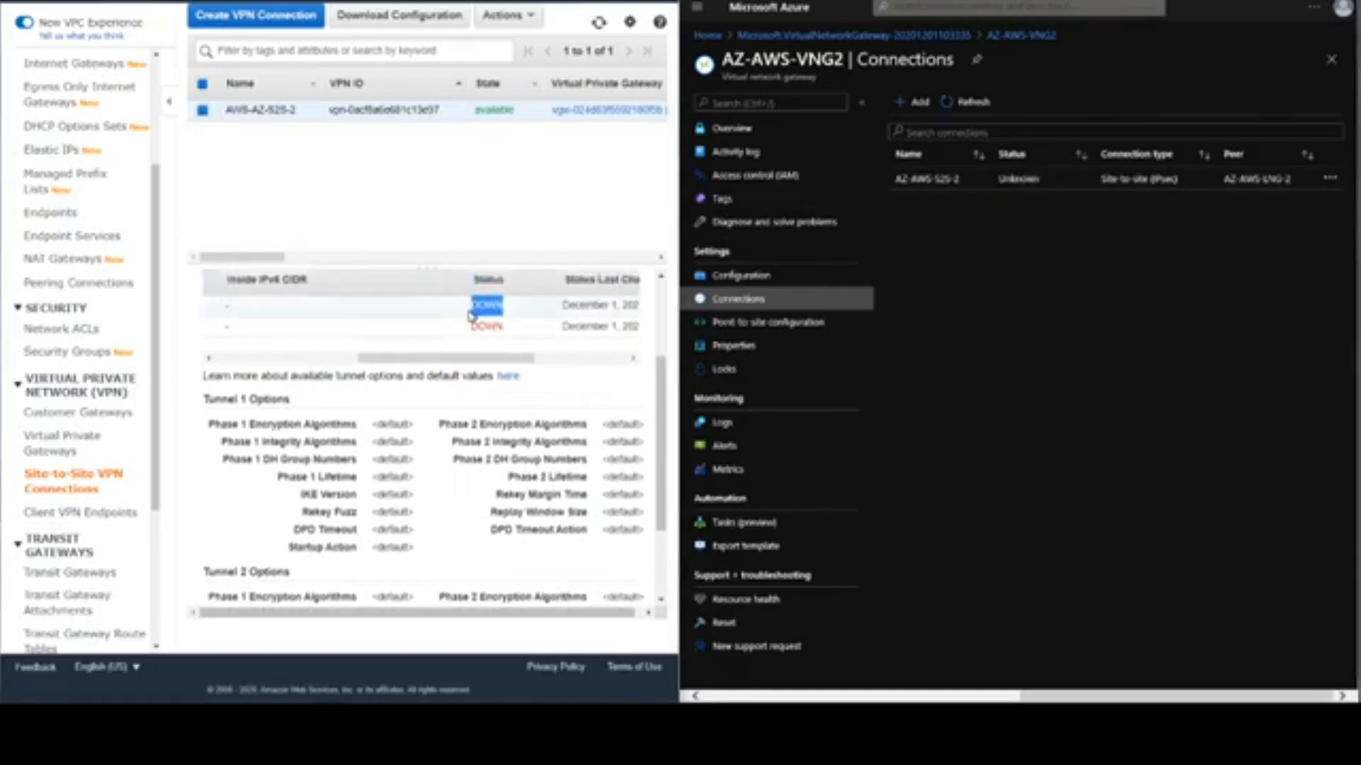
left_click(598, 24)
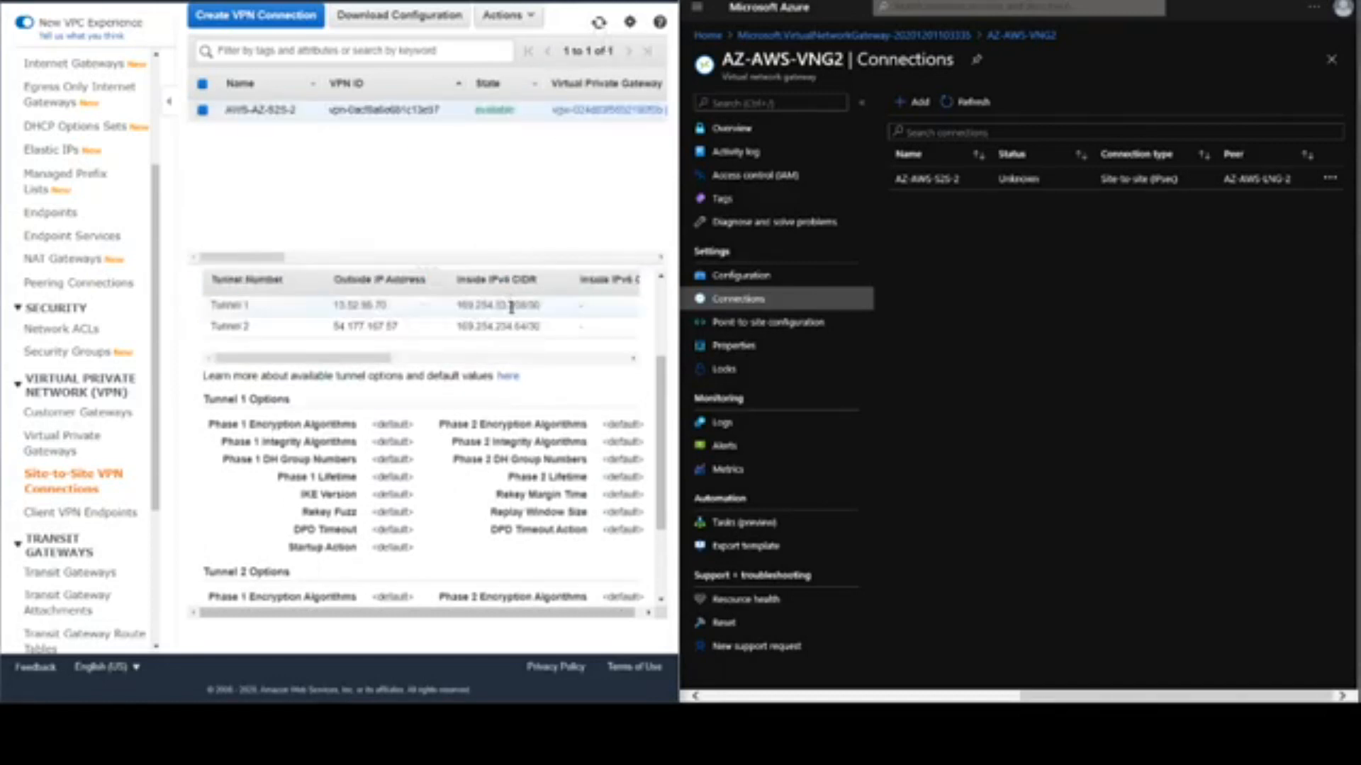
left_click_drag(383, 359, 550, 358)
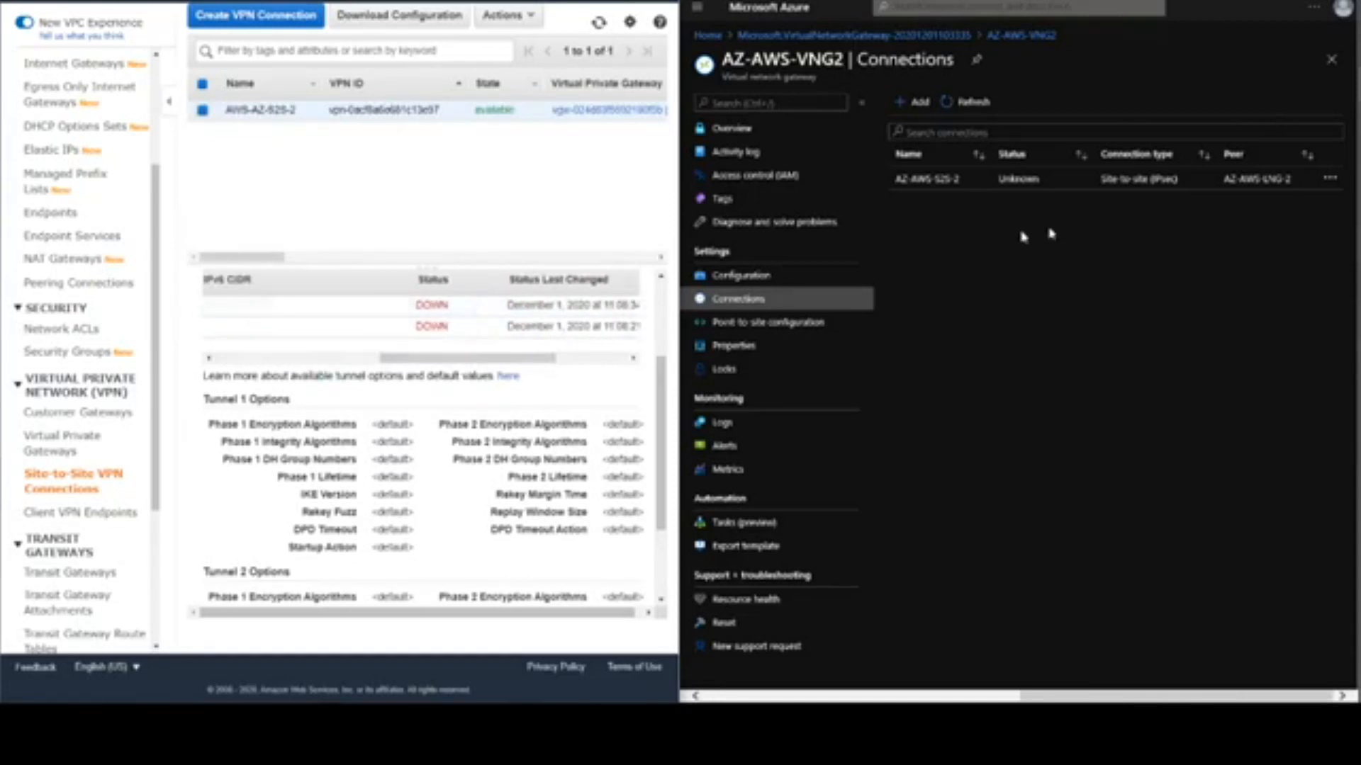
left_click(744, 280)
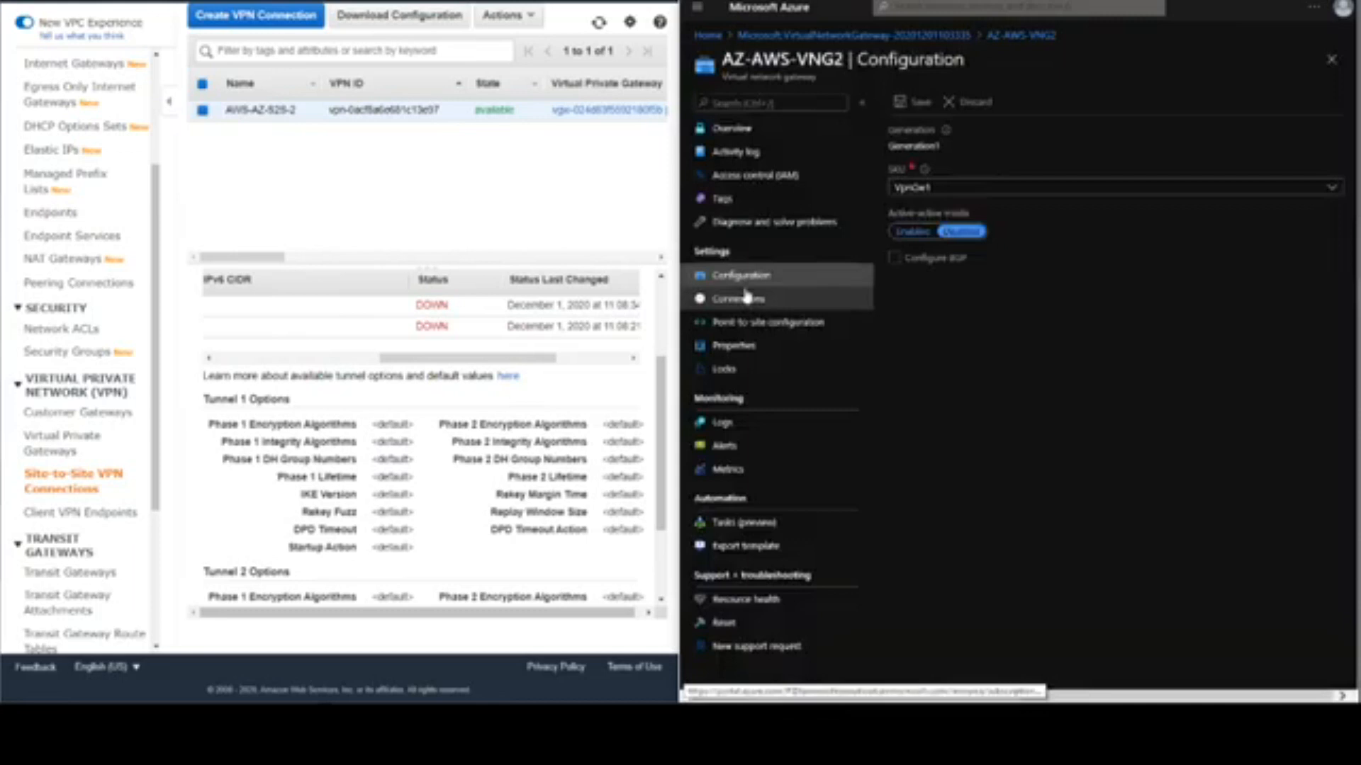
- List Azure VMs AZ-VM-Lin and AZ-VM-Win, and show EC2 instance AWS-Lin with private IP 10.0.0.198
left_click(741, 300)
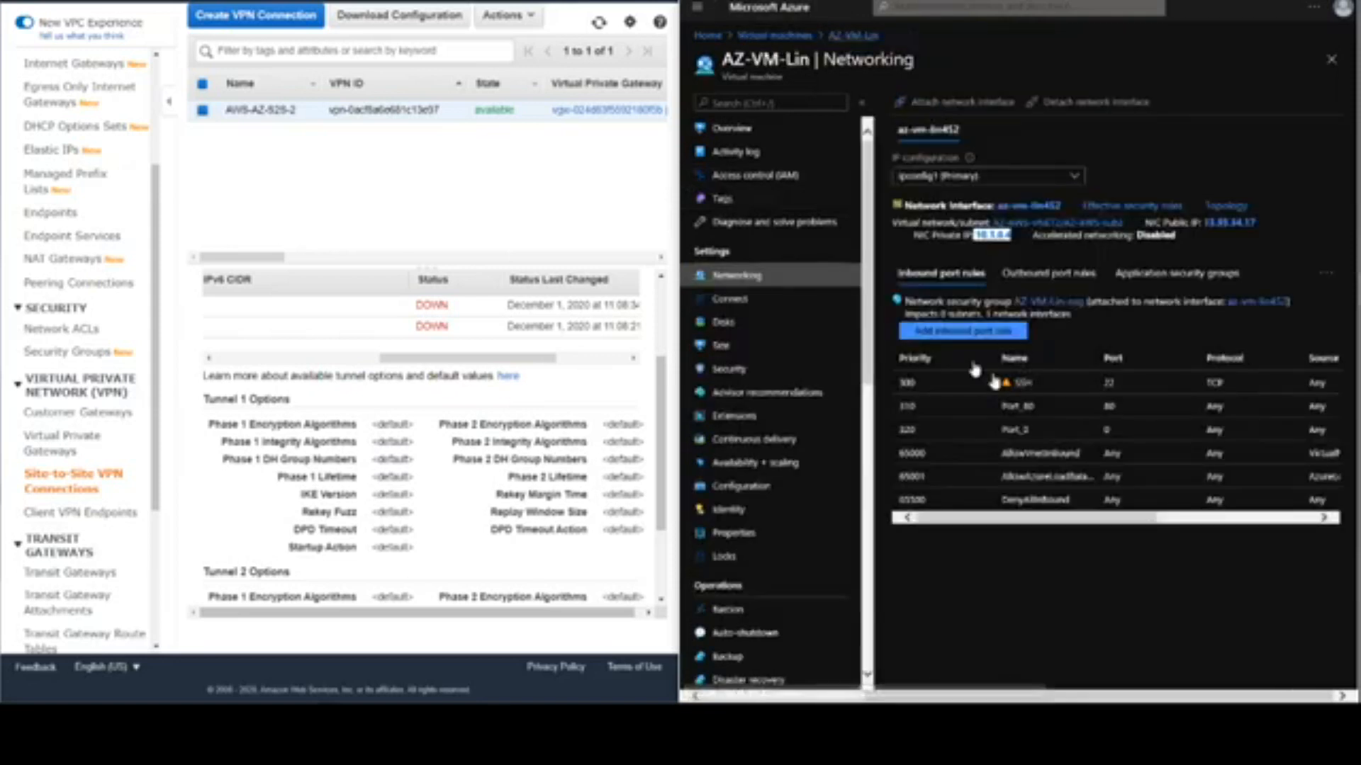
left_click(774, 36)
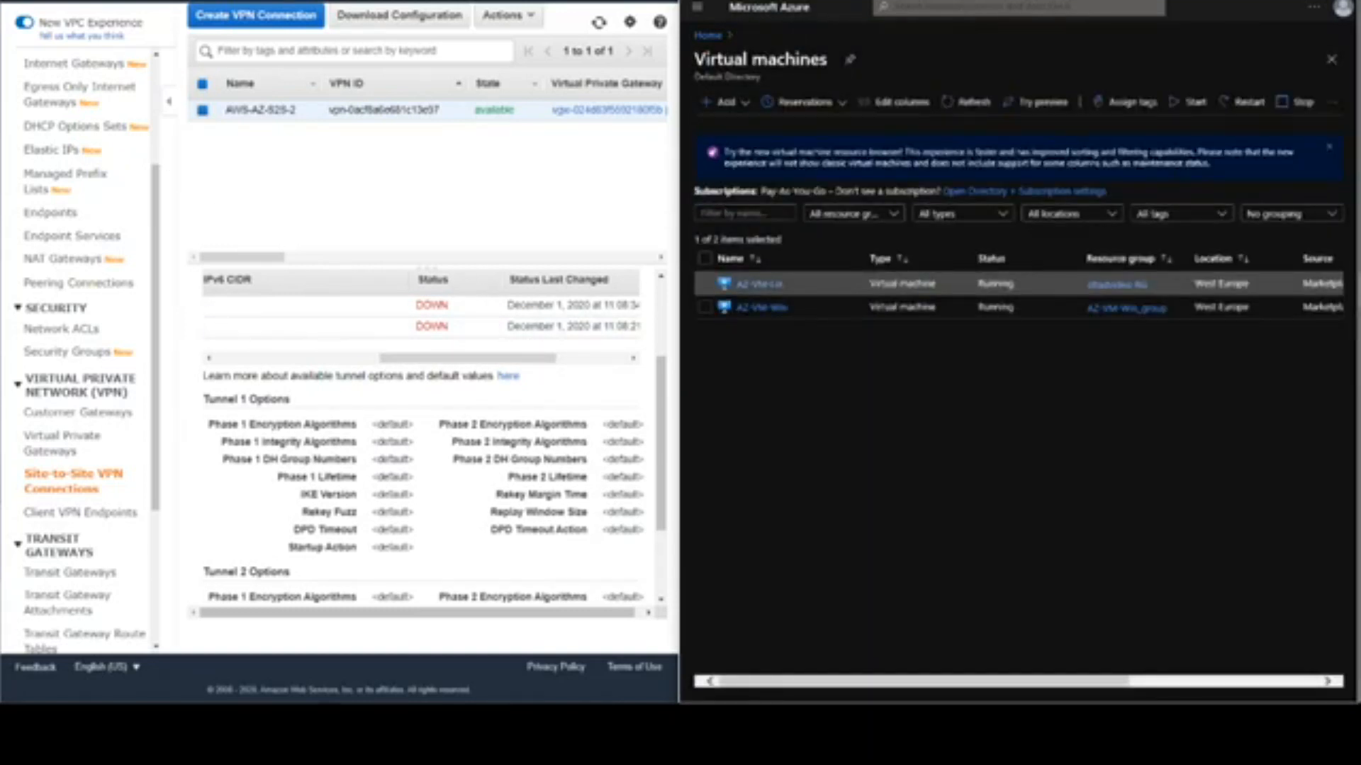
left_click(254, 2)
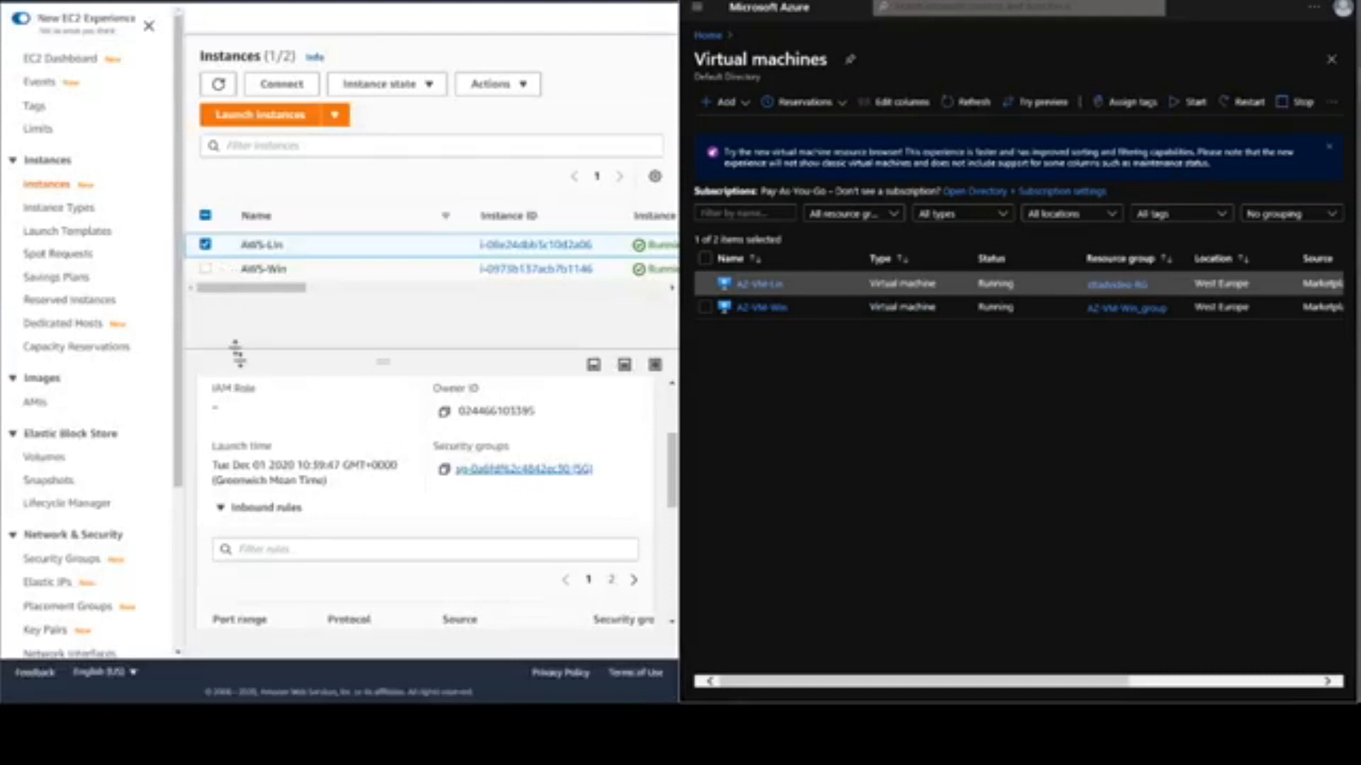
scroll(247, 432, "up", 3)
left_click(237, 427)
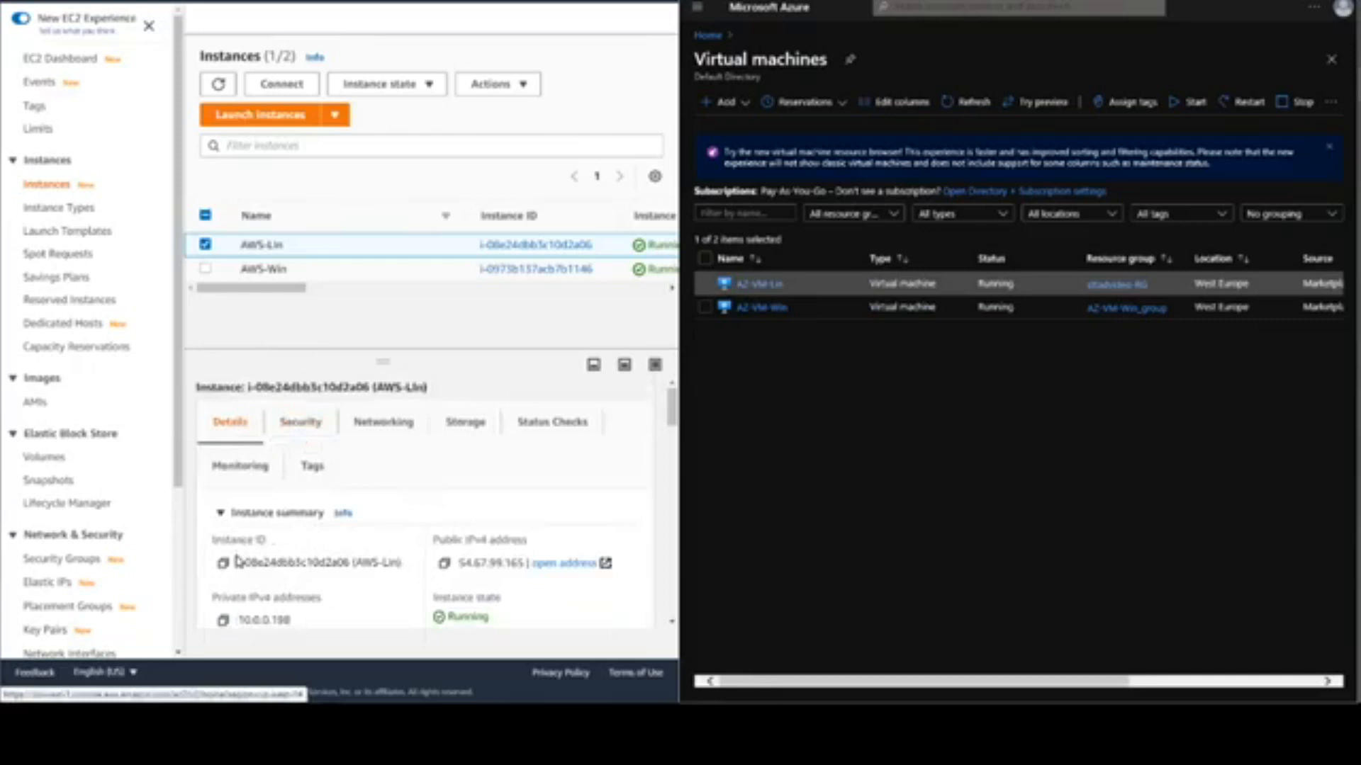
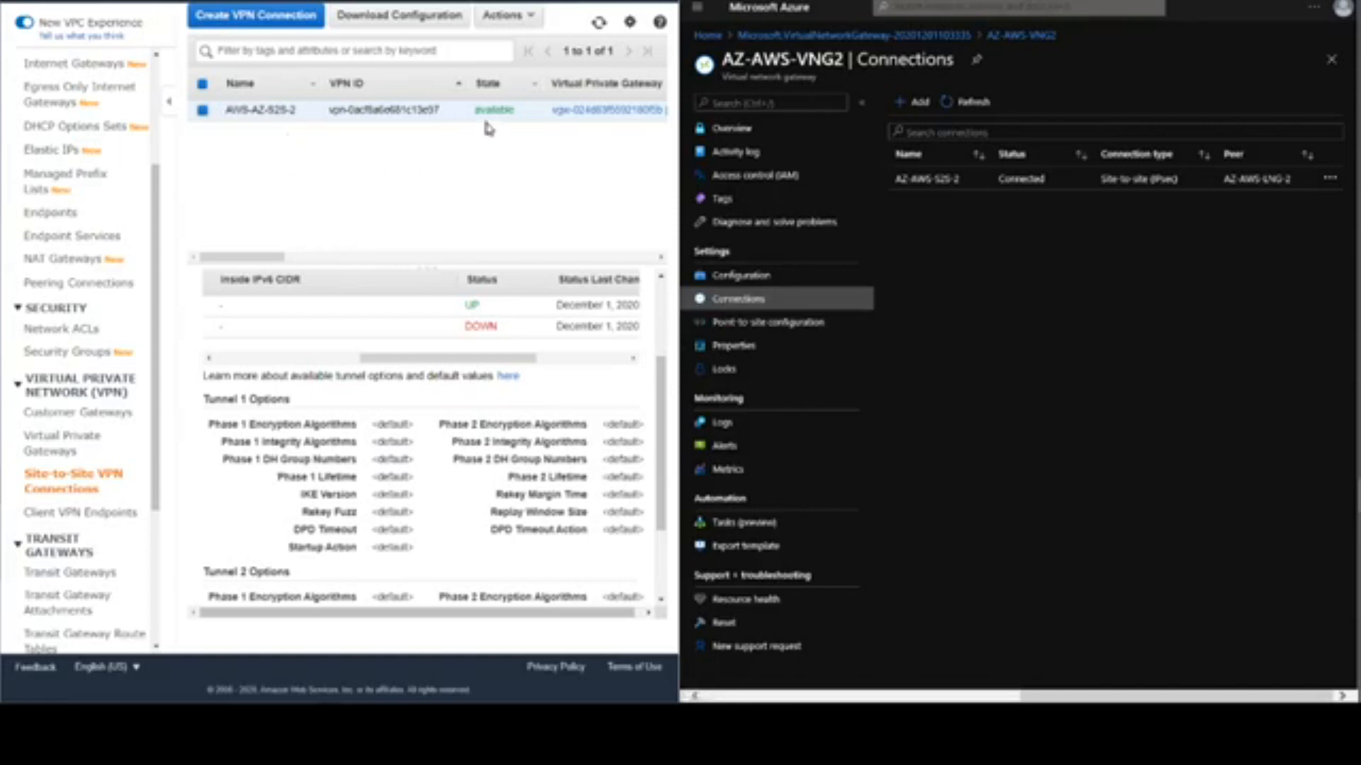
- Highlight the AWS VPN connection's available state and its tunnel status showing UP
double_click(515, 111)
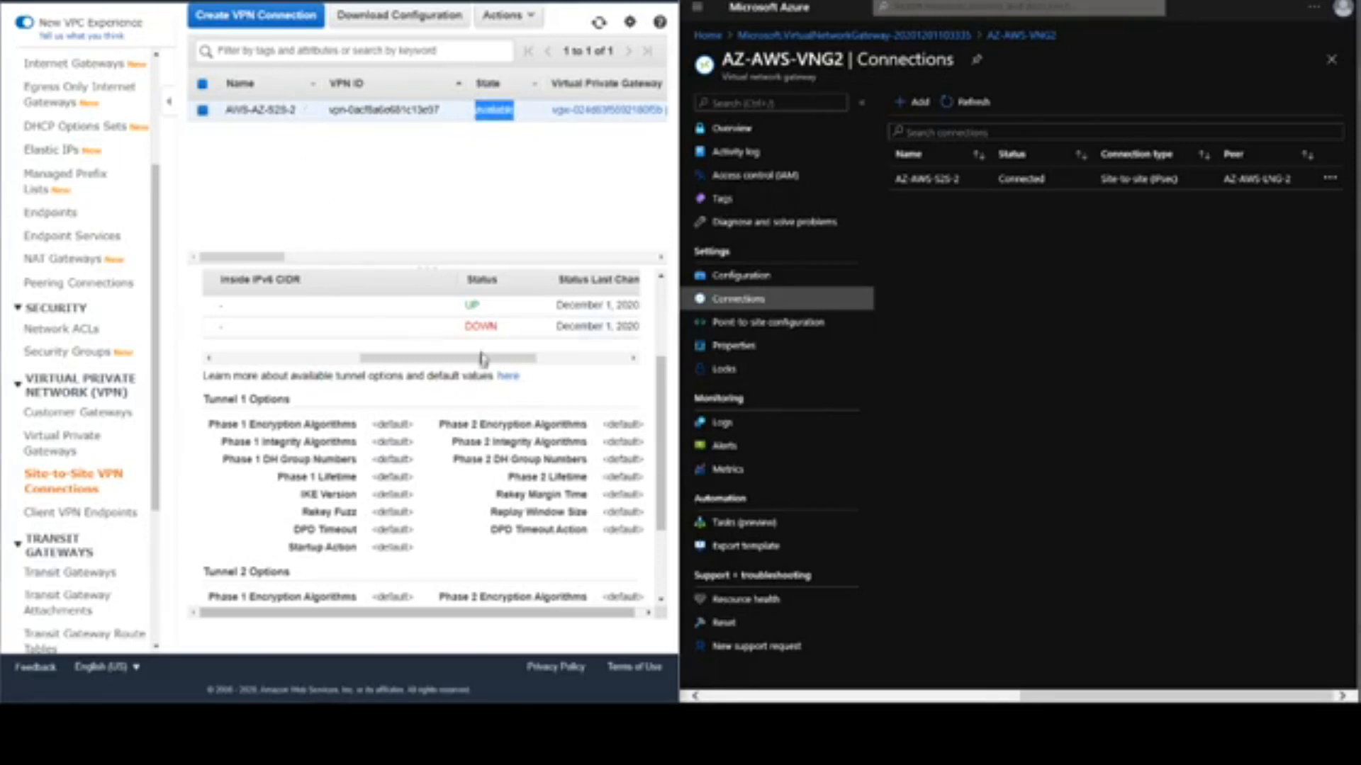
left_click_drag(440, 359, 220, 347)
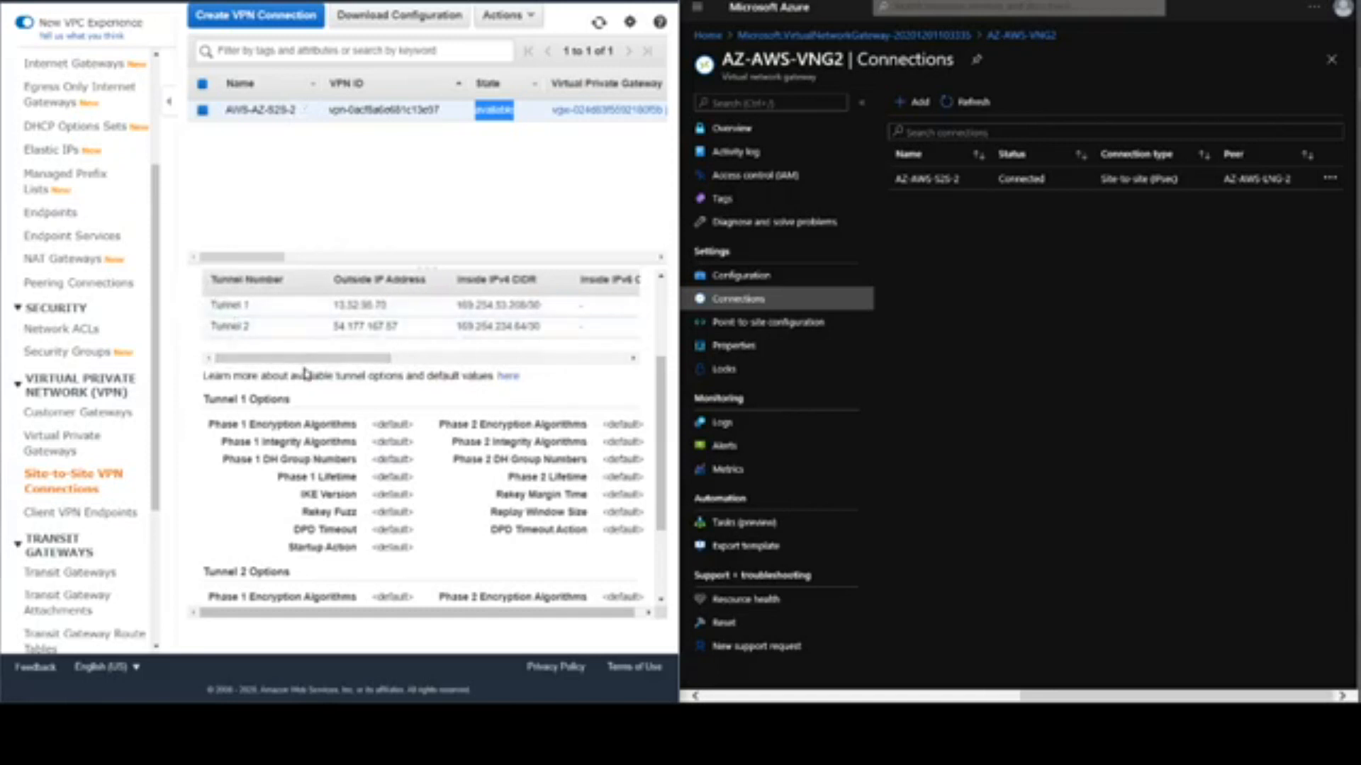
left_click_drag(305, 358, 504, 357)
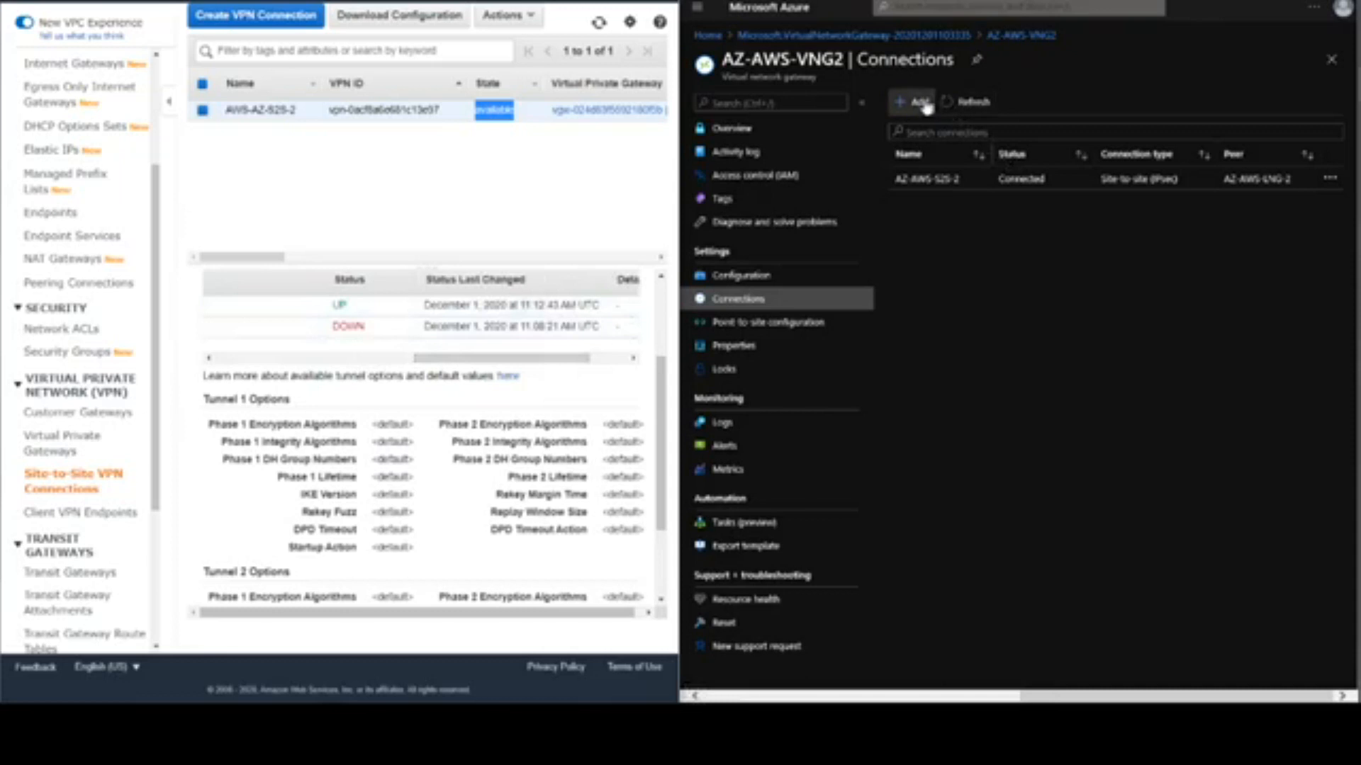
- Point out AZ-AWS-S2S-2's Connected status in Azure, then drag the Windows remote desktop into view
left_click_drag(1049, 183, 1001, 193)
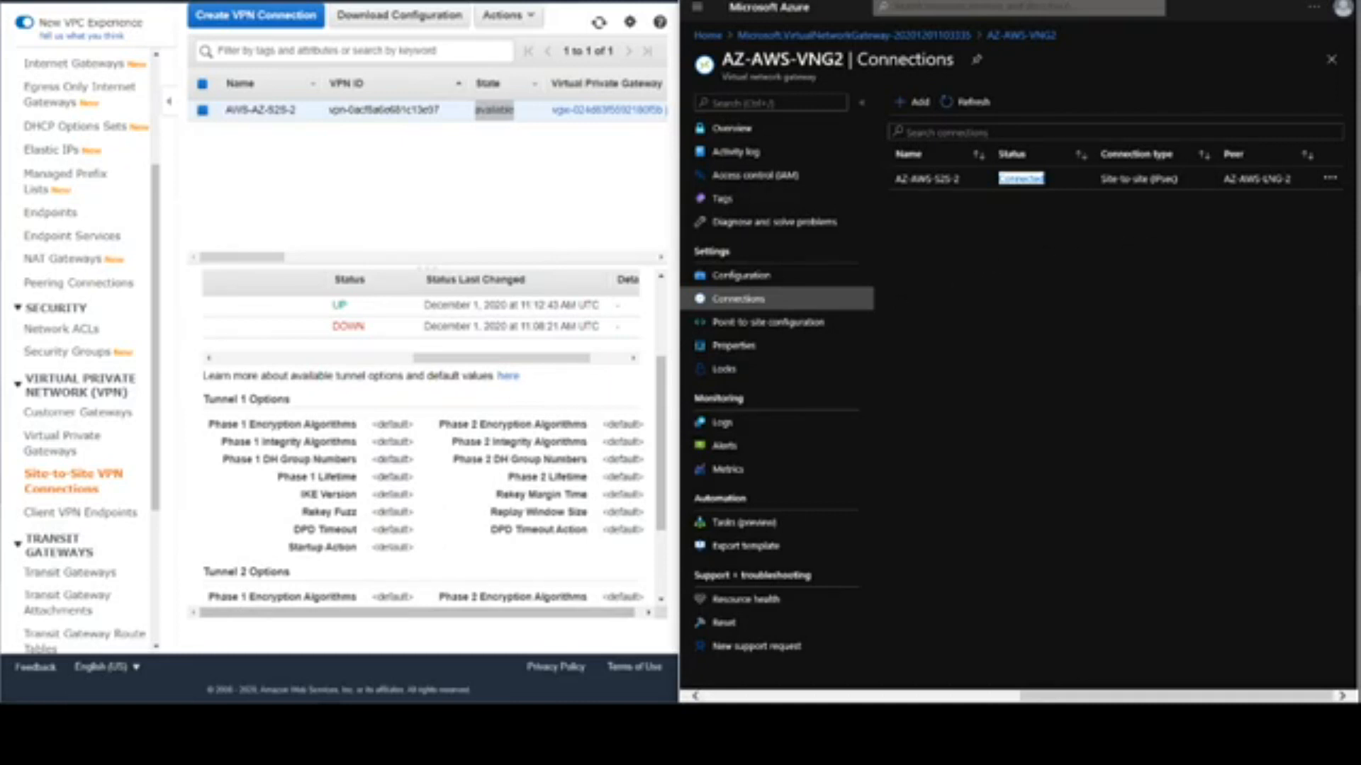
left_click(1049, 248)
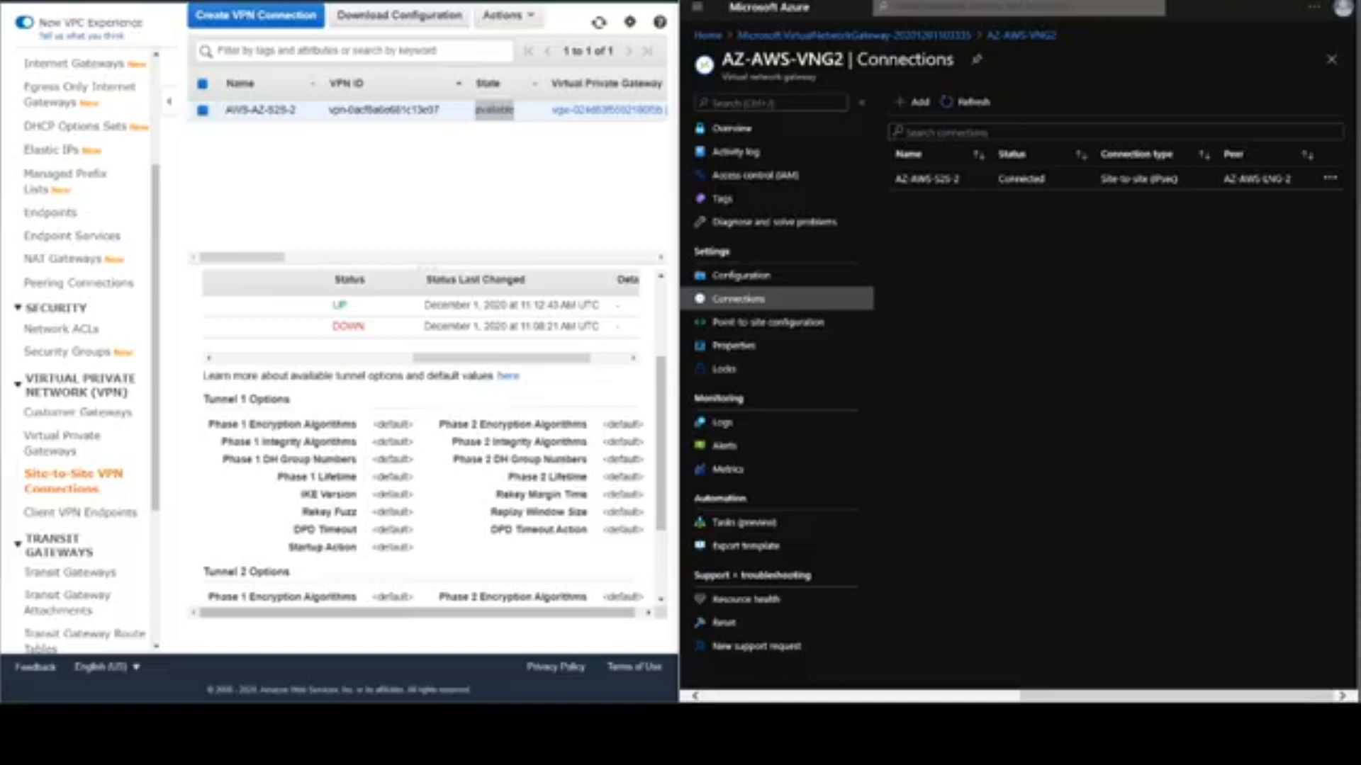
left_click_drag(1360, 243, 361, 197)
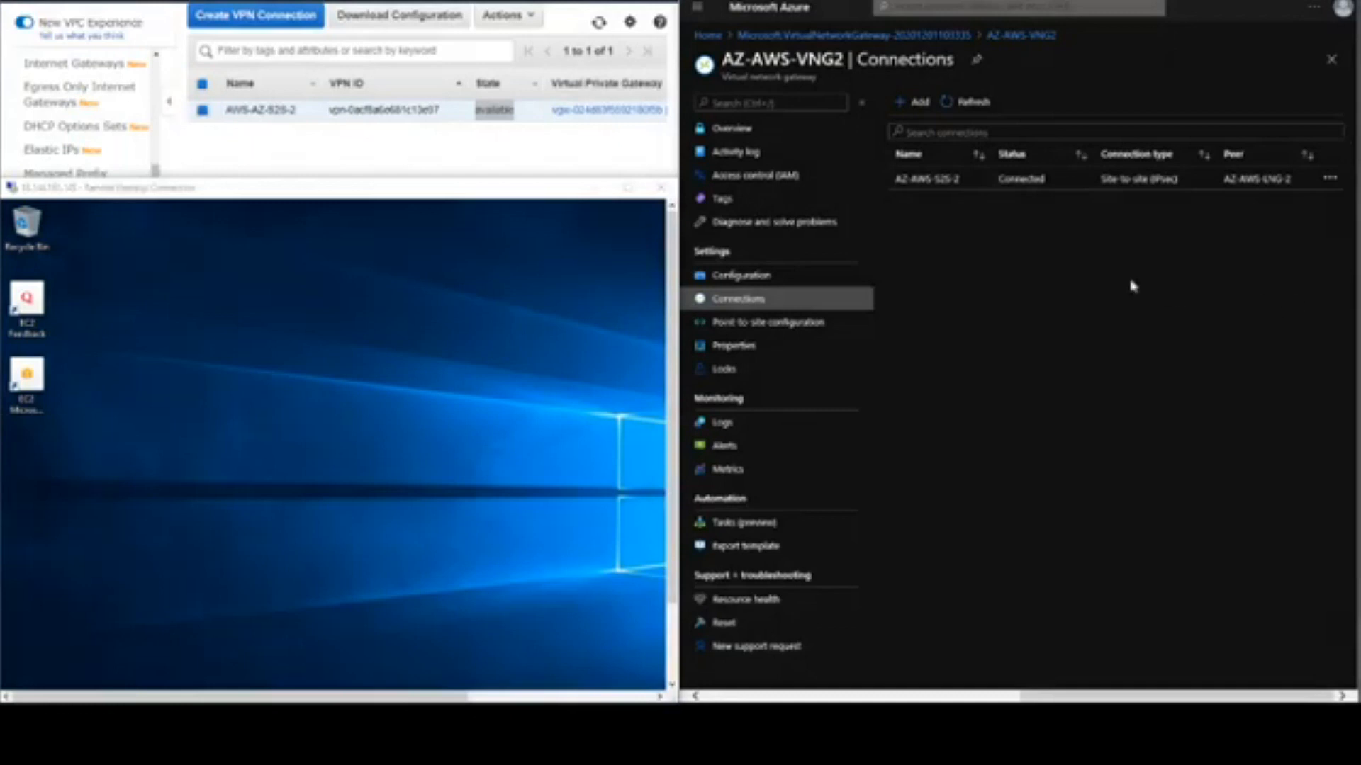
- Position the Azure server's remote desktop session and re-maximize its Server Manager window
left_click_drag(1315, 202, 1189, 185)
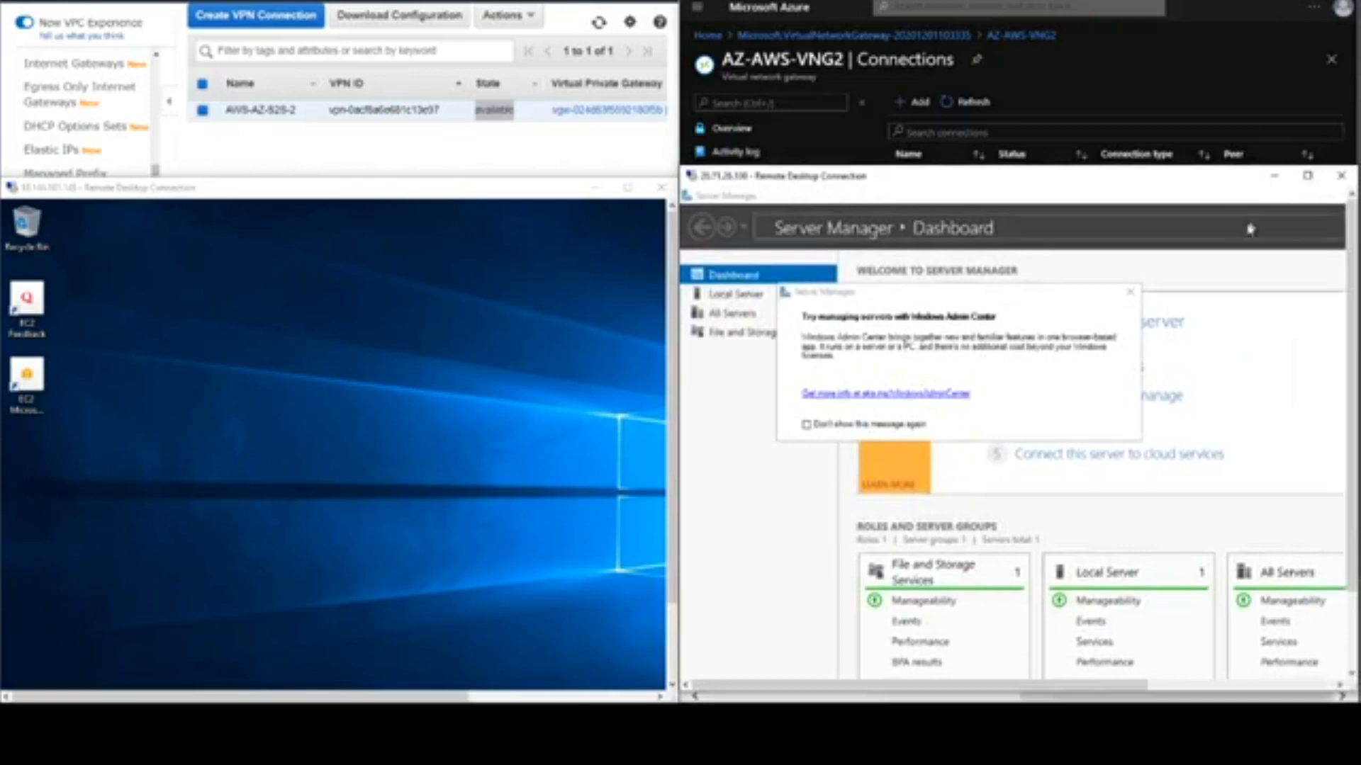
double_click(1184, 192)
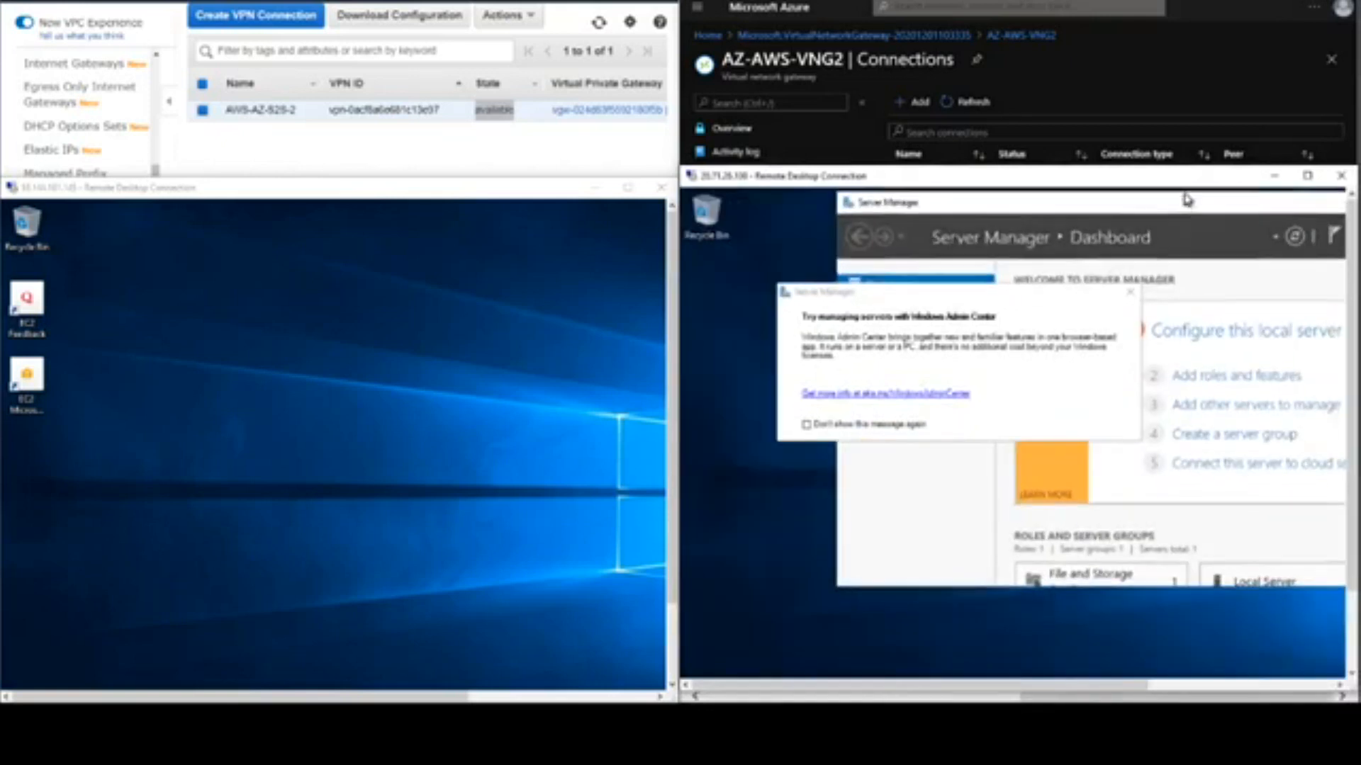
mouse_move(1190, 172)
left_mouse_down()
mouse_move(1179, 168)
mouse_move(1180, 191)
left_mouse_up()
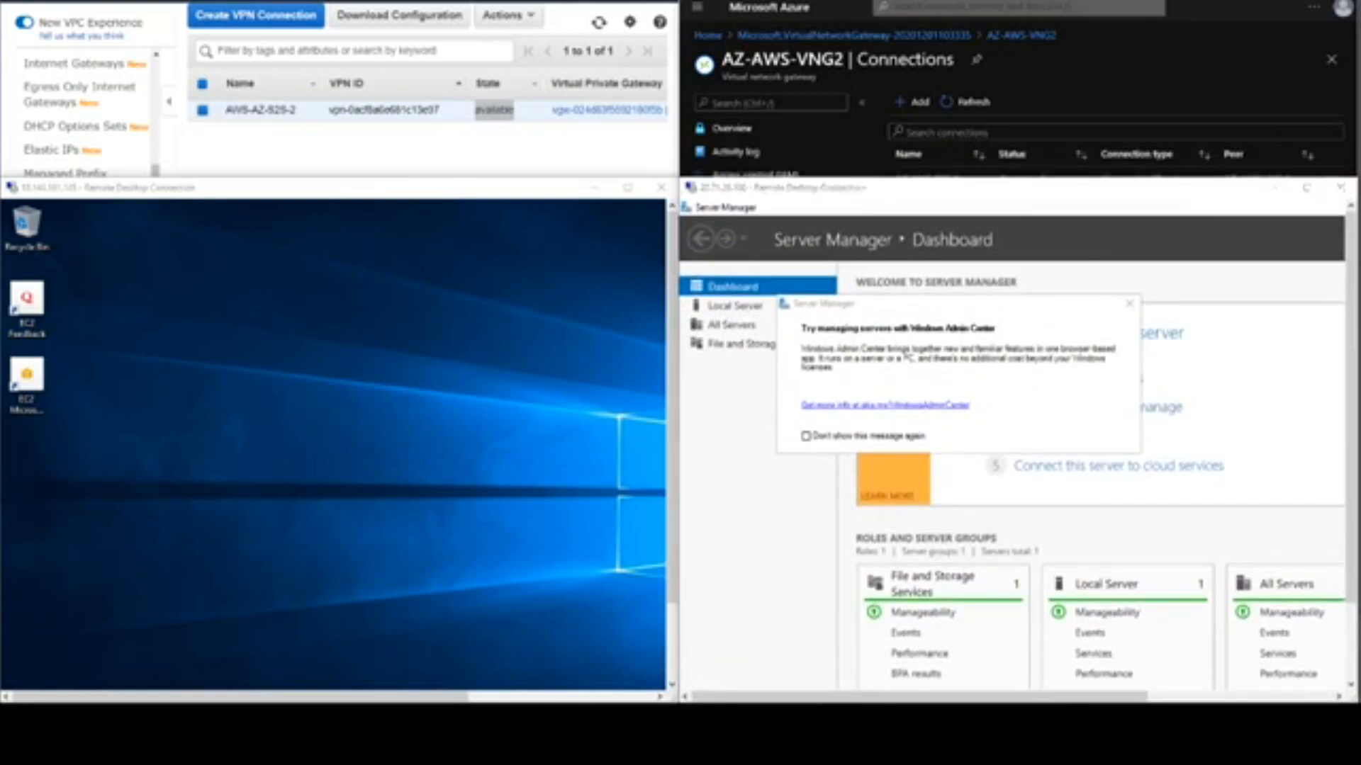
- Move both SSH terminals into view beside the remote desktop sessions
left_click_drag(1359, 269, 305, 0)
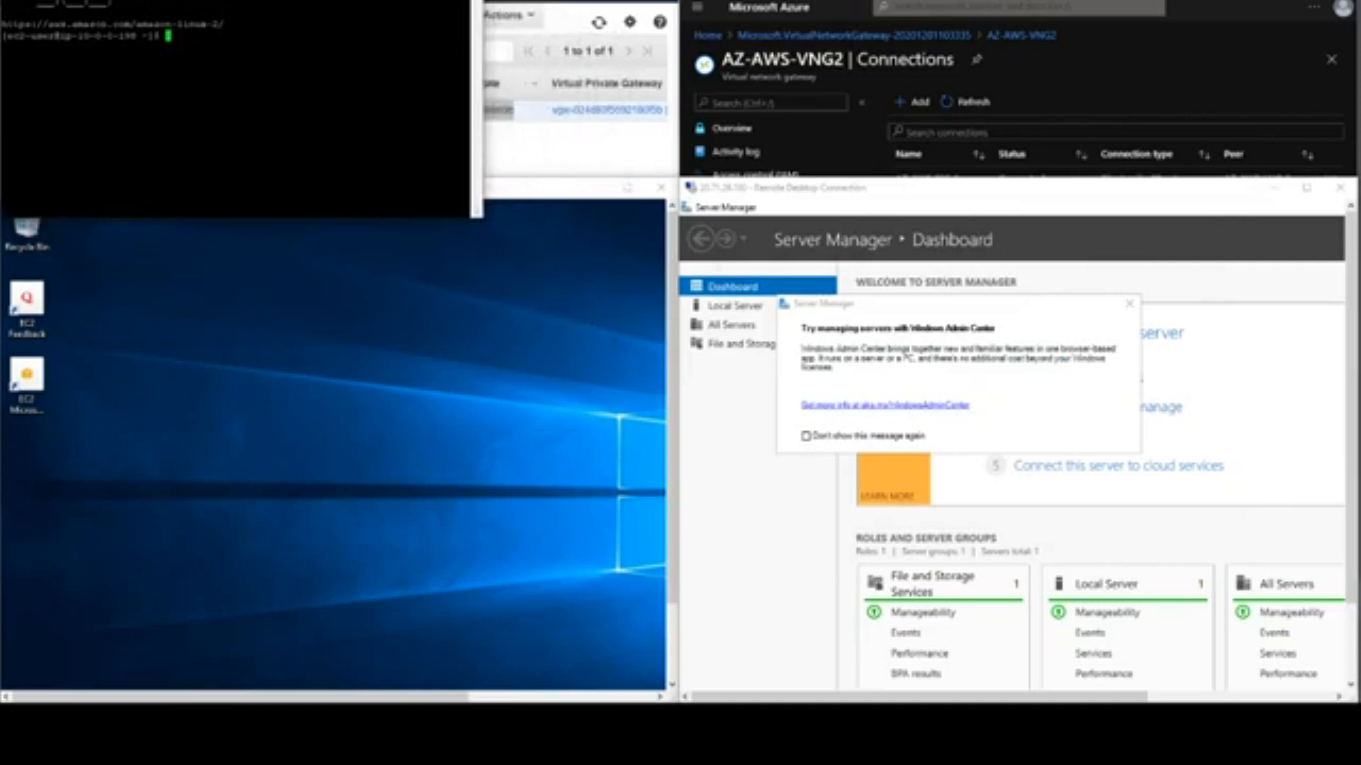
left_click_drag(1029, 201, 1106, 11)
left_click(167, 35)
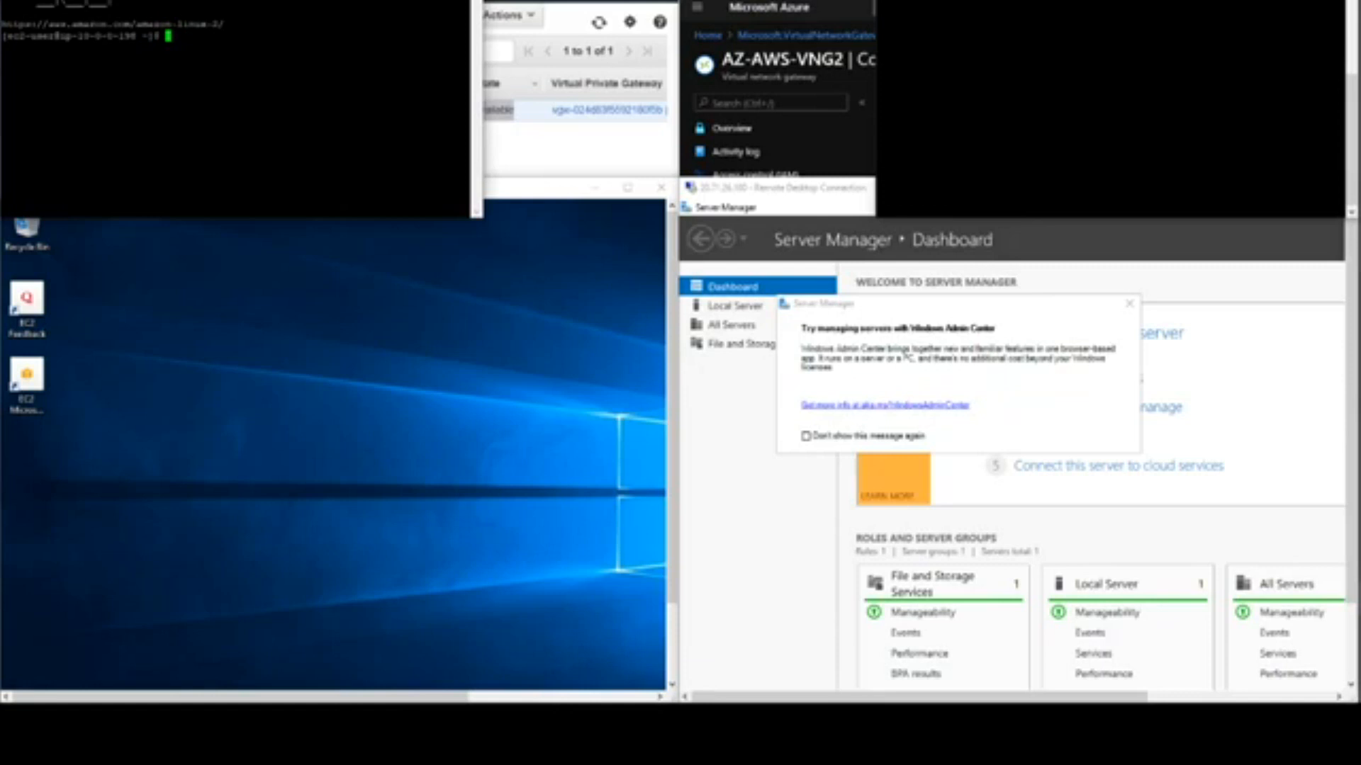
key("alt+Tab")
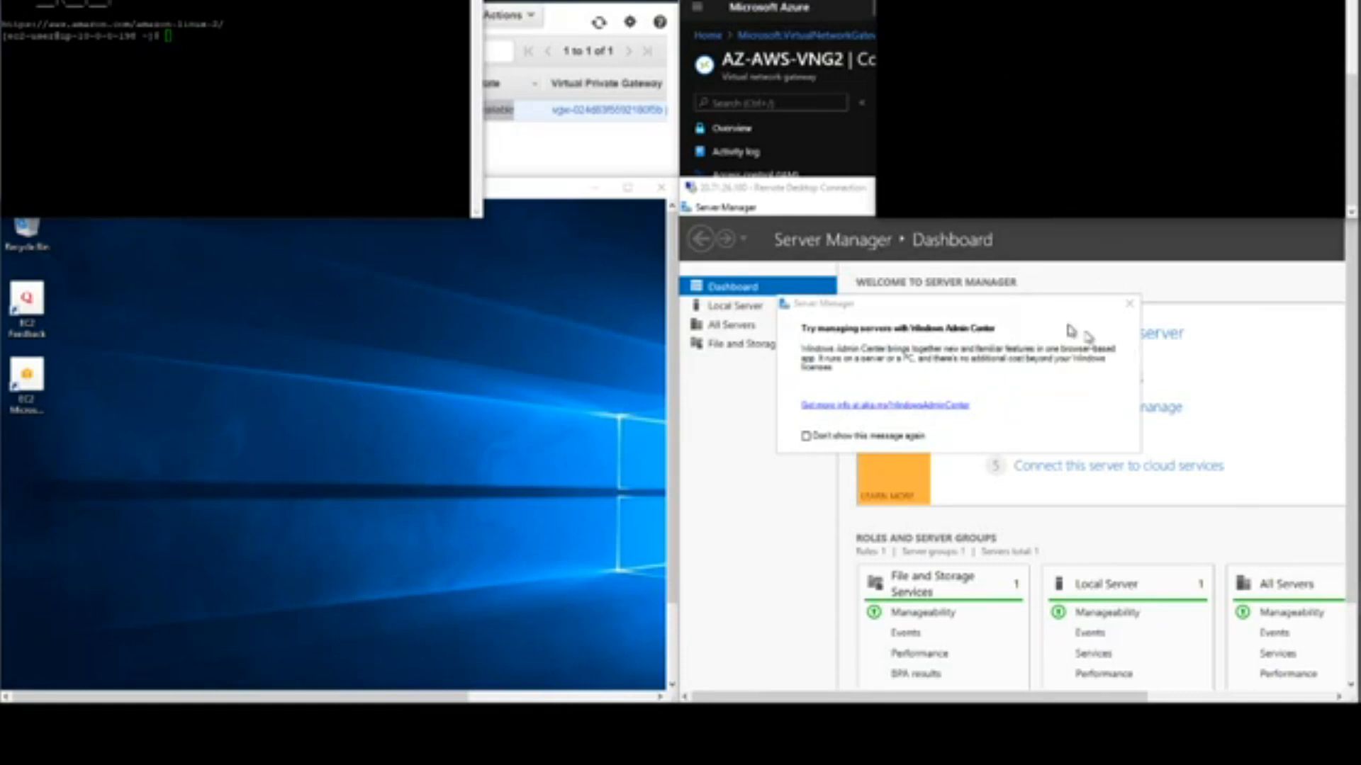
- Dismiss the Windows Admin Center prompt and scroll the left session to reveal its taskbar
left_click(1134, 307)
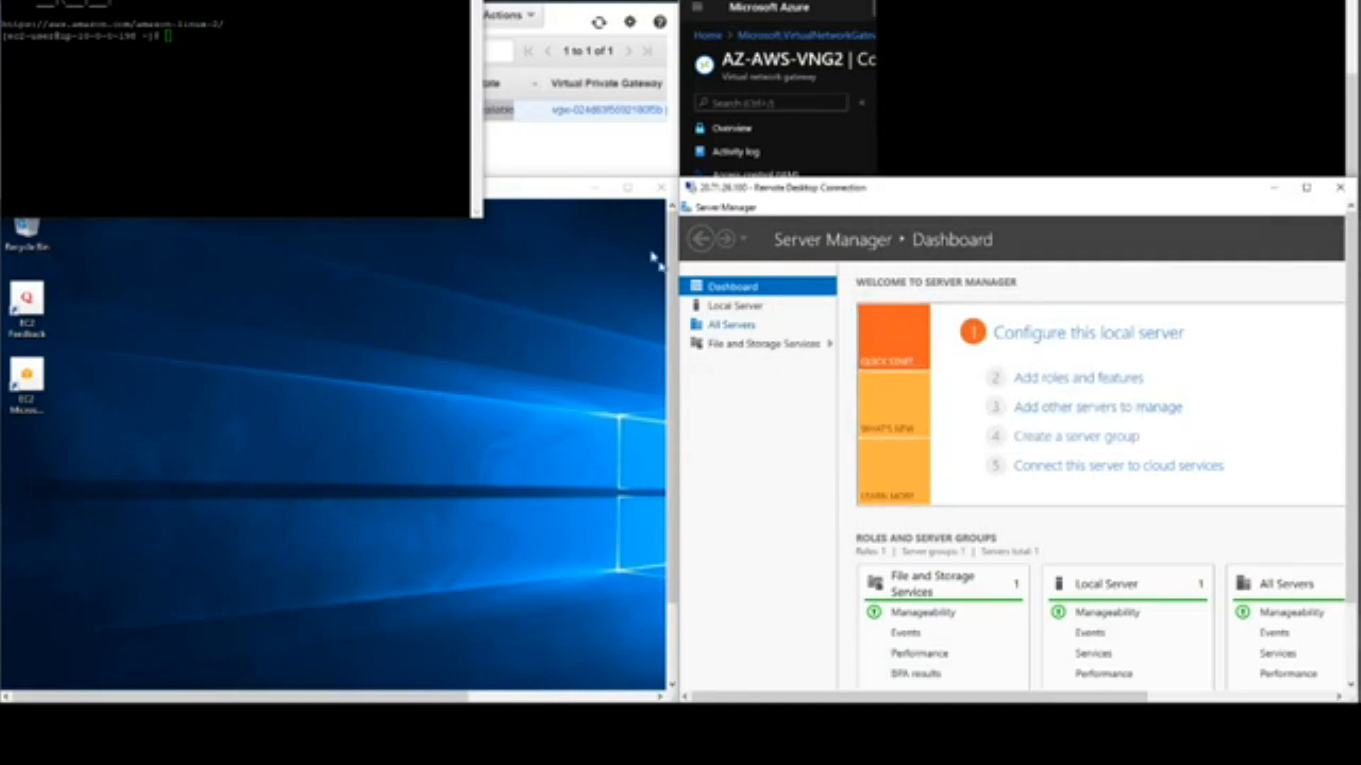
left_click_drag(671, 288, 666, 374)
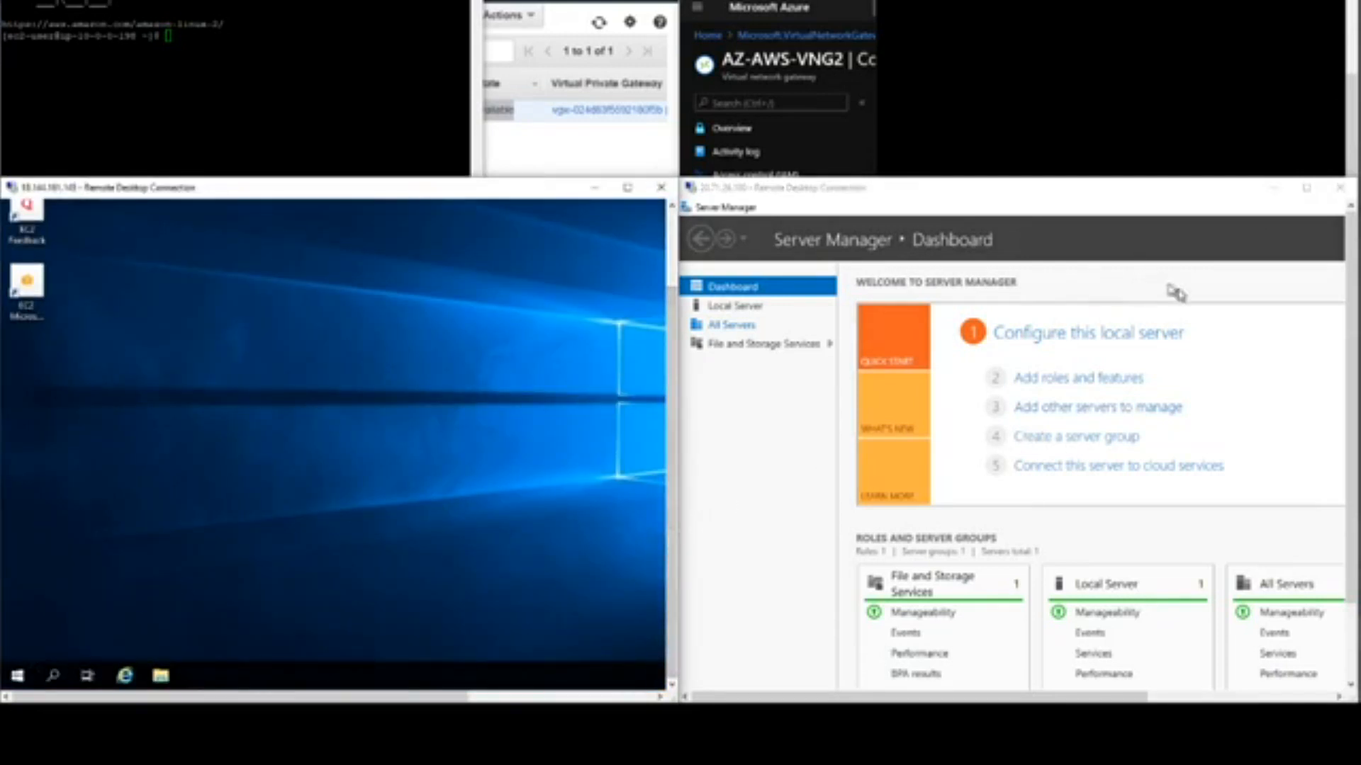
left_click_drag(1351, 419, 1351, 439)
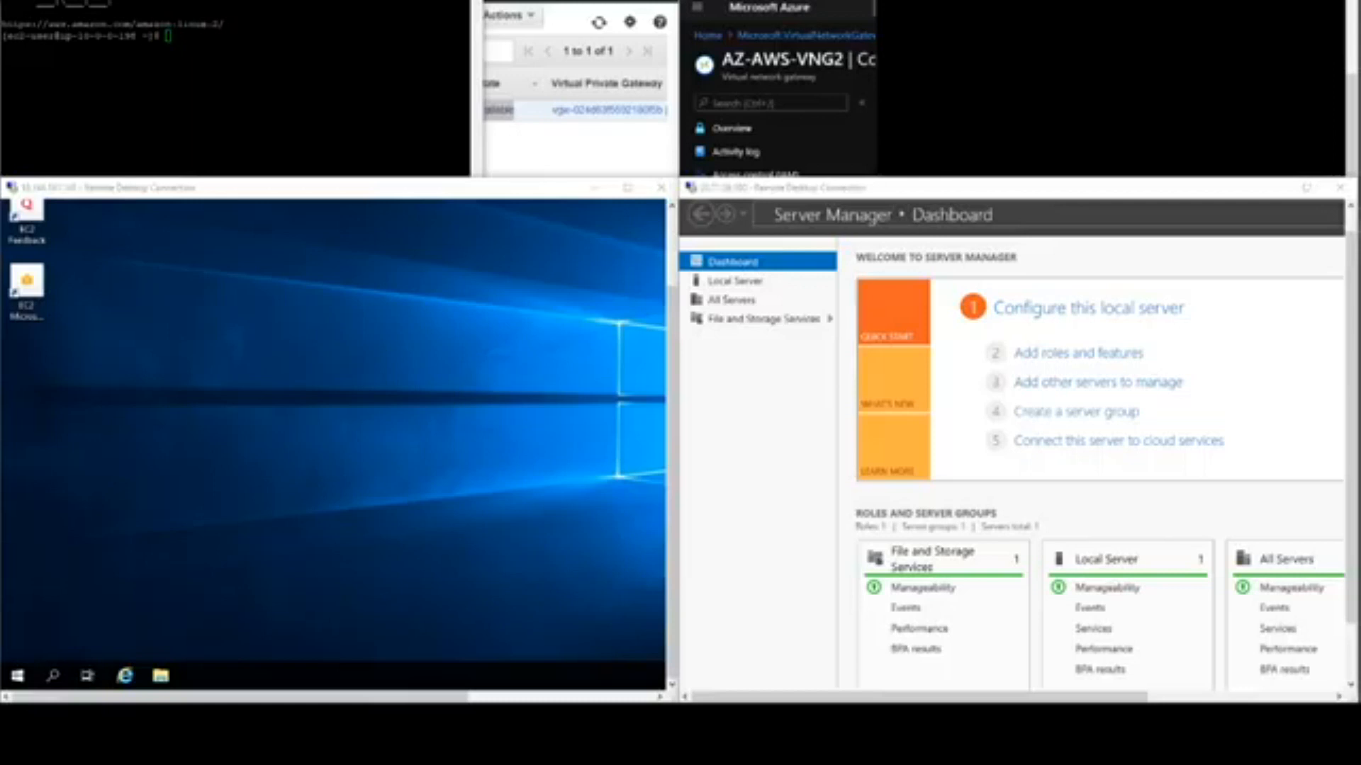
- Place the Notepad IP list (AWS-Lin 10.0.0.198, AWS-Win 10.0.0.97) beside the SSH terminal
left_click_drag(598, 146, 647, 0)
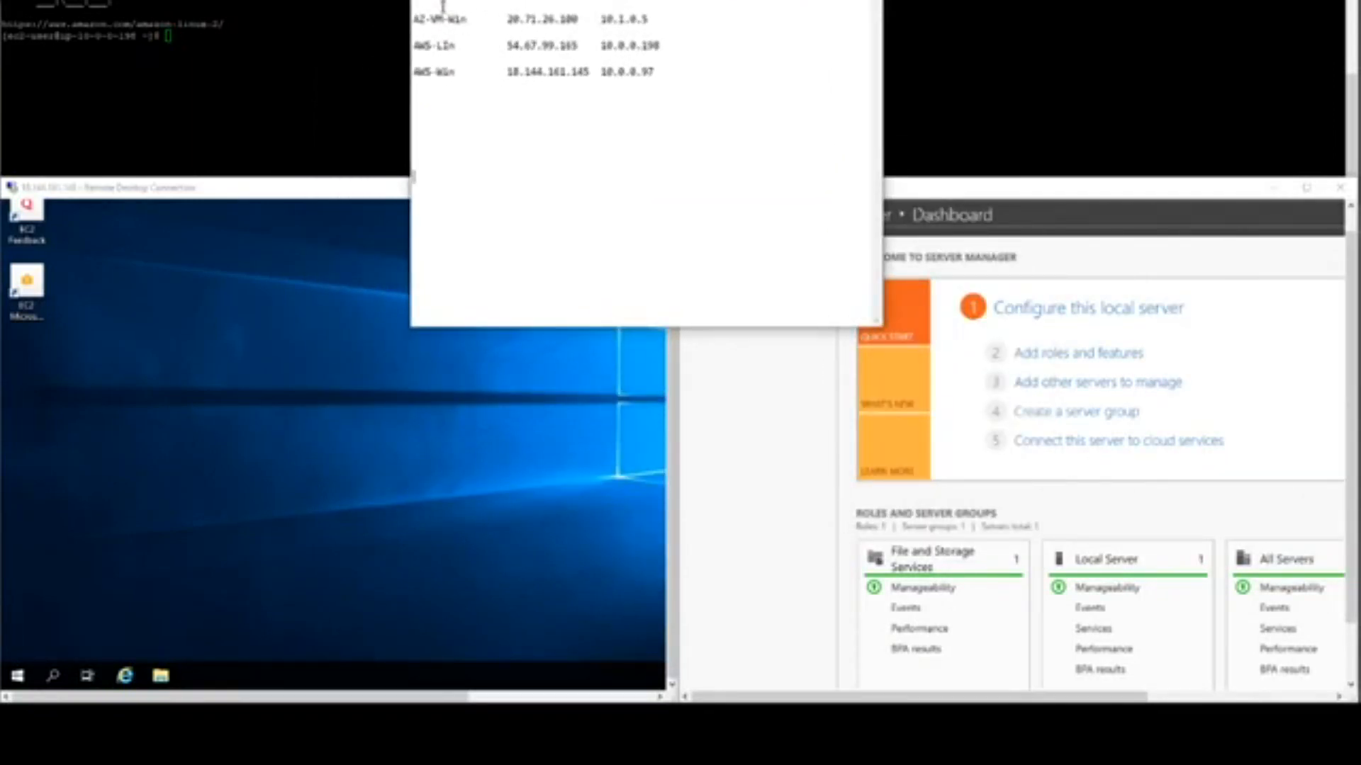
left_click_drag(413, 19, 467, 19)
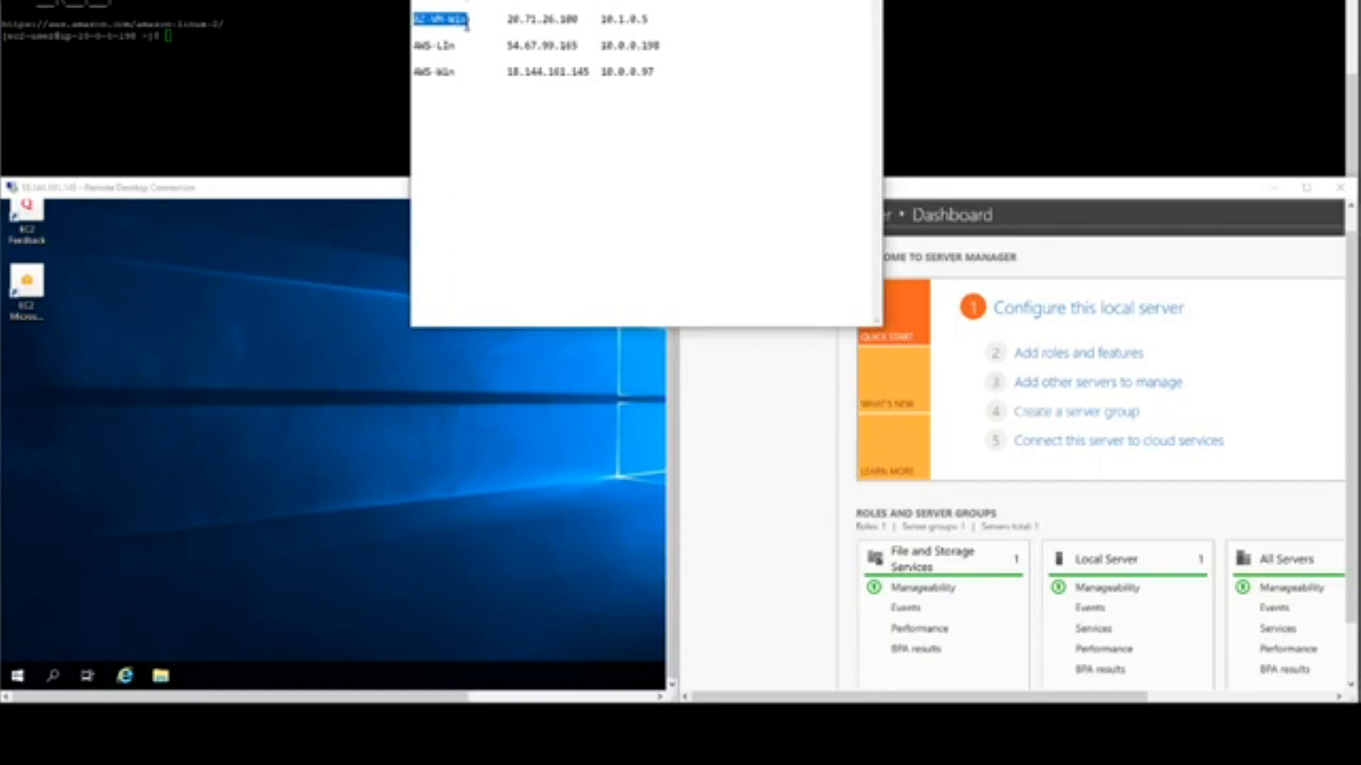
left_click_drag(414, 44, 465, 68)
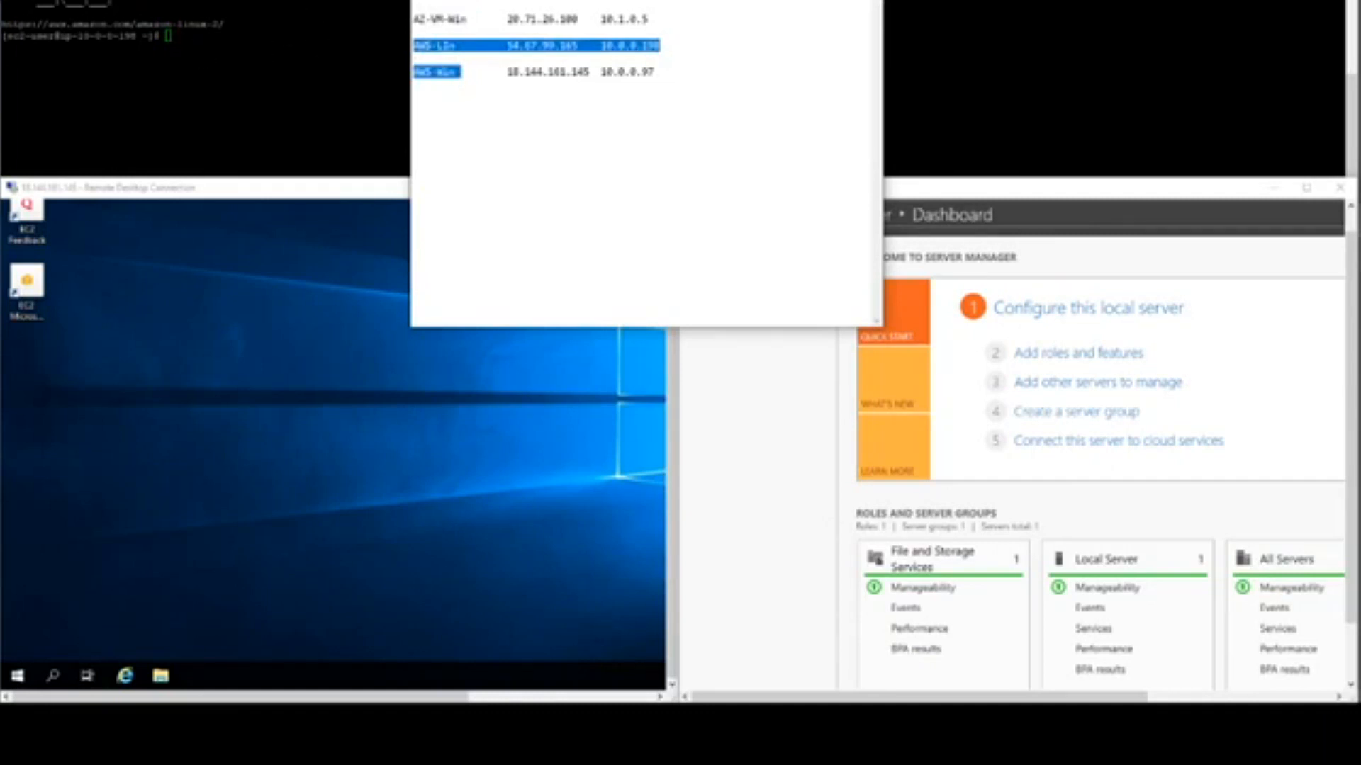
left_click(176, 36)
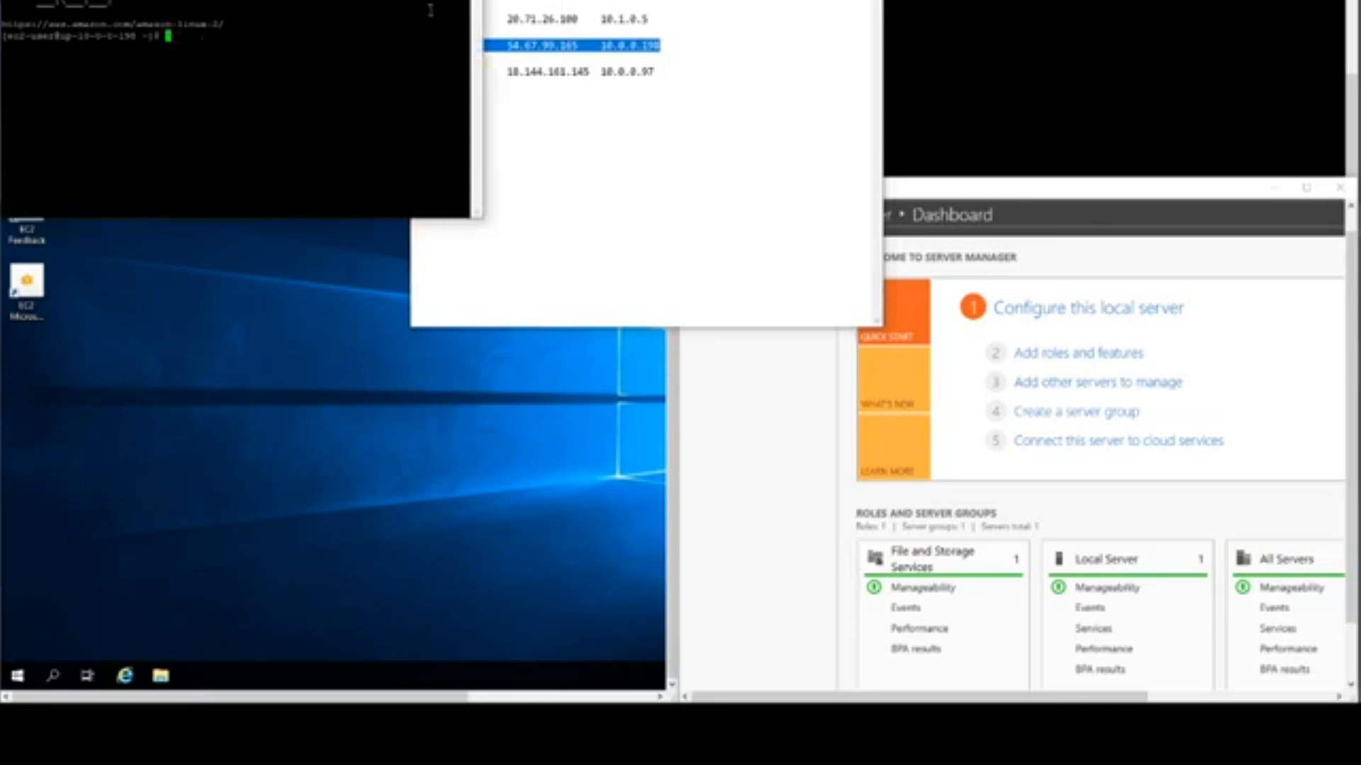
left_click_drag(539, 2, 582, 0)
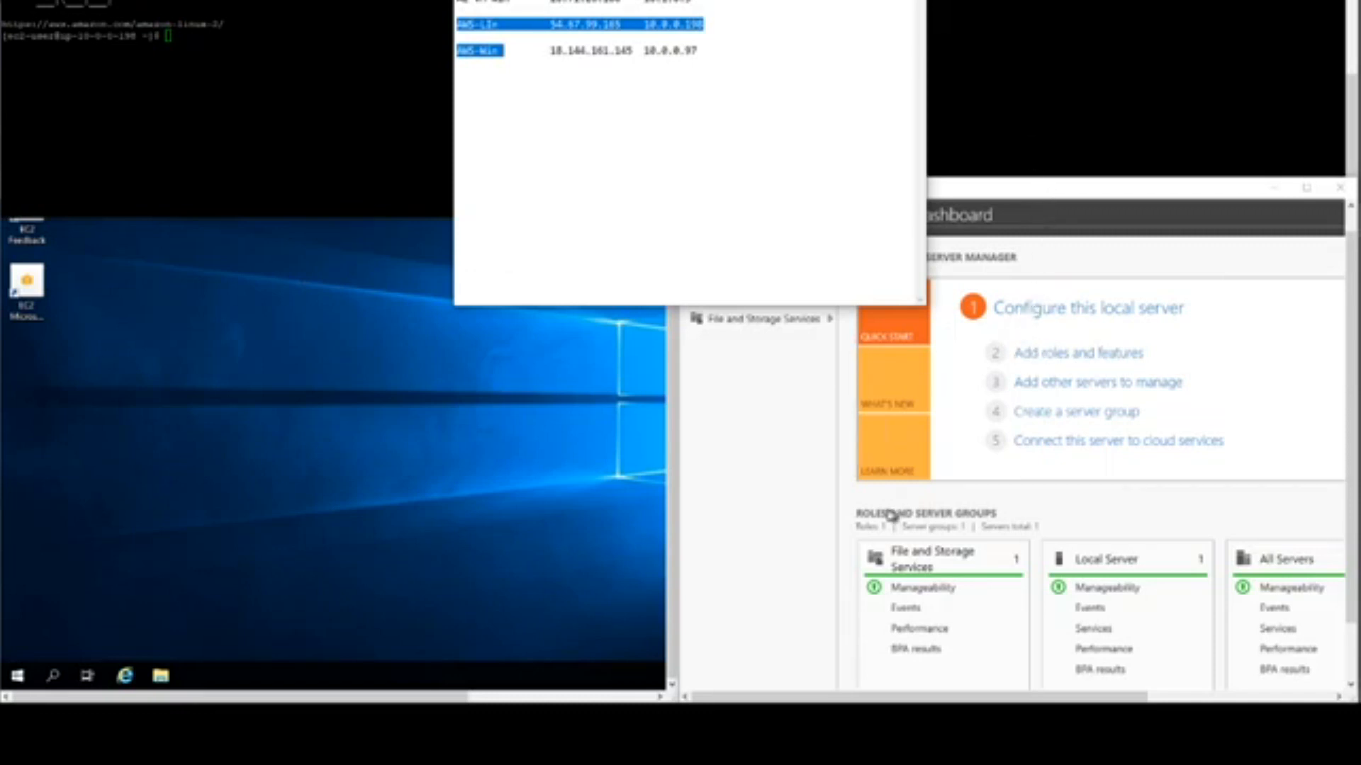
left_click(208, 37)
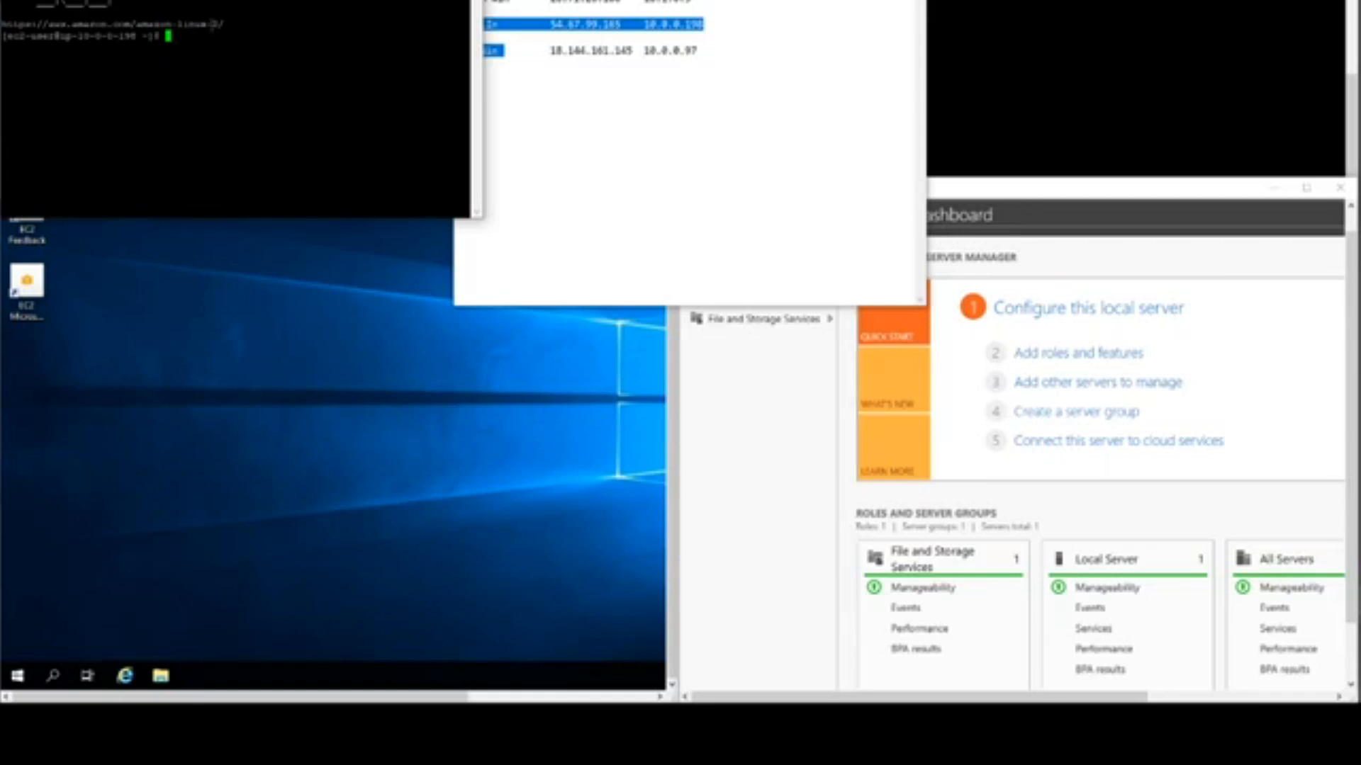
left_click_drag(638, 2, 694, 0)
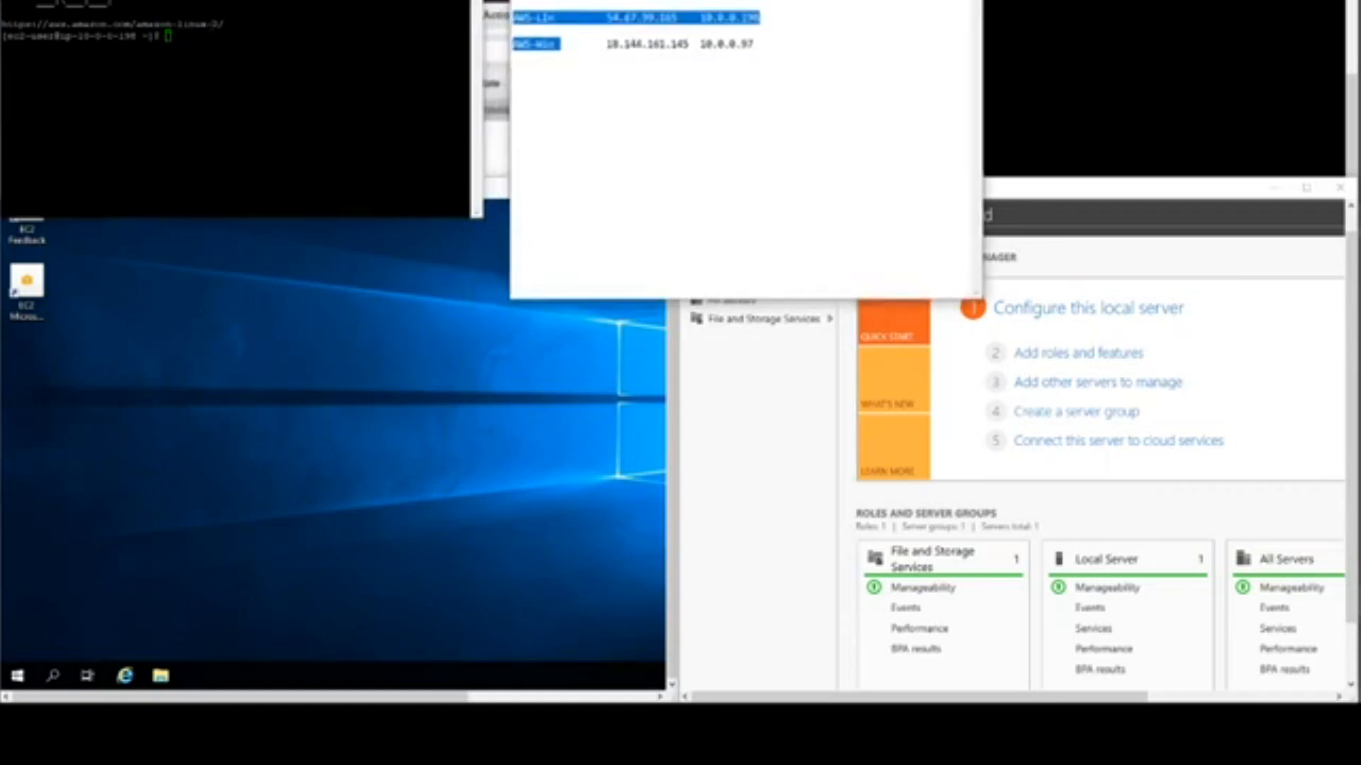
left_click(680, 85)
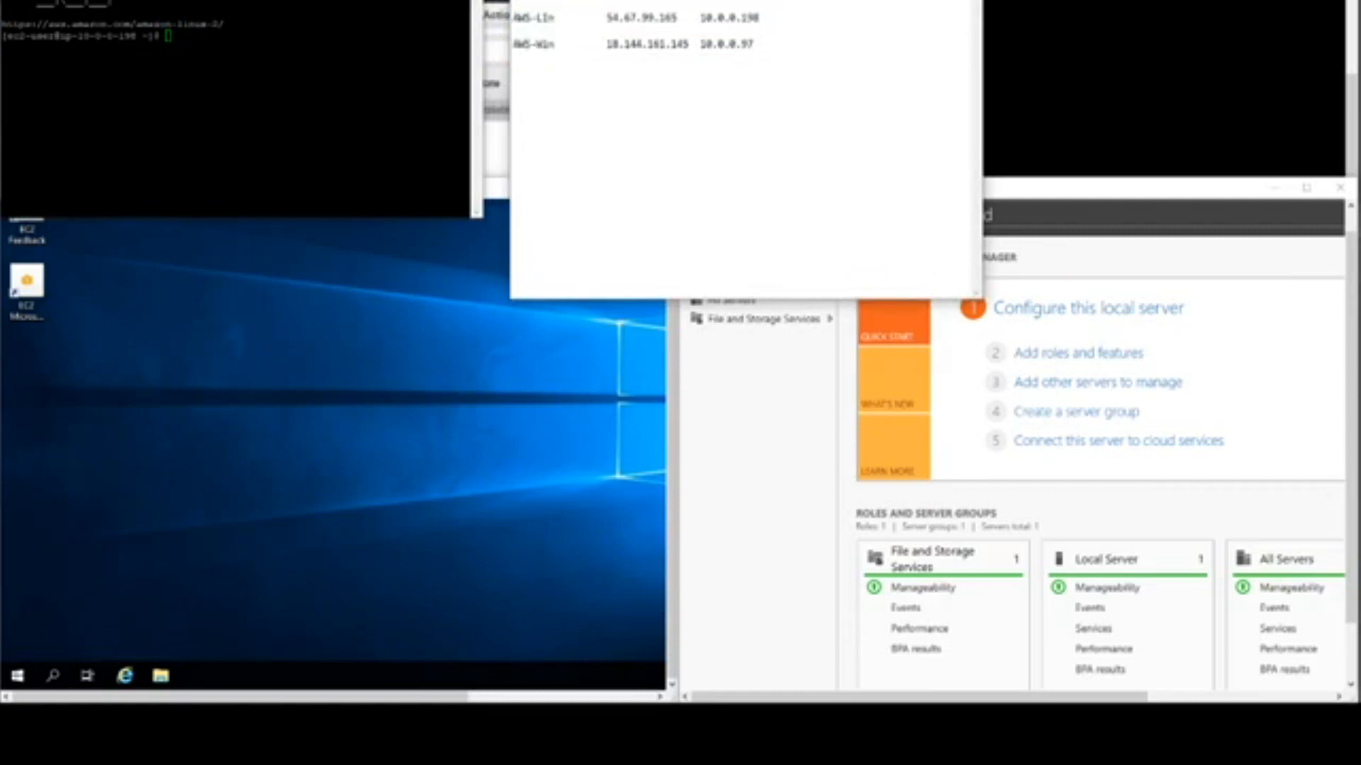
left_click(170, 55)
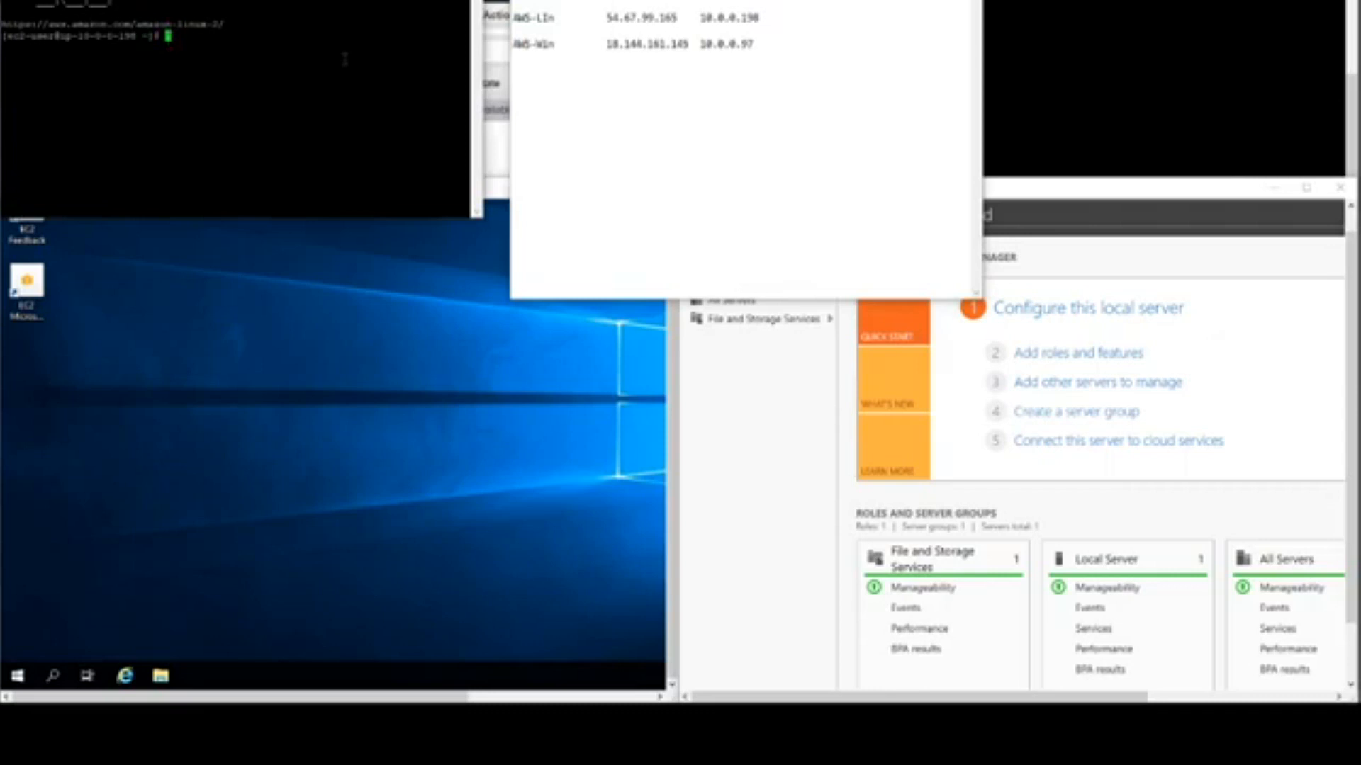
- Ping the pasted IP address from the SSH terminal, then stop it
type("ping")
right_click(303, 39)
key("Return")
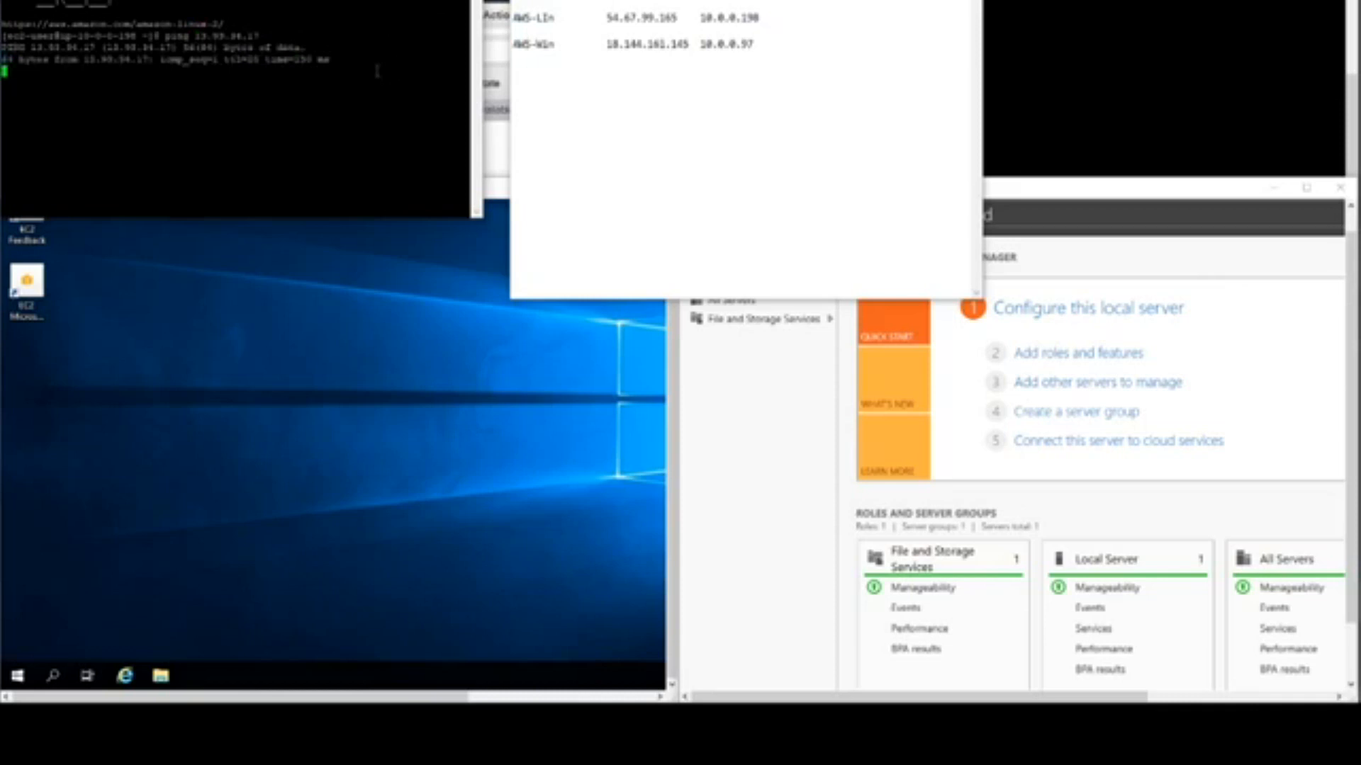
key("ctrl+c")
- Ping the private IP 10.1.0.4 and stop it after the replies
left_click(688, 5)
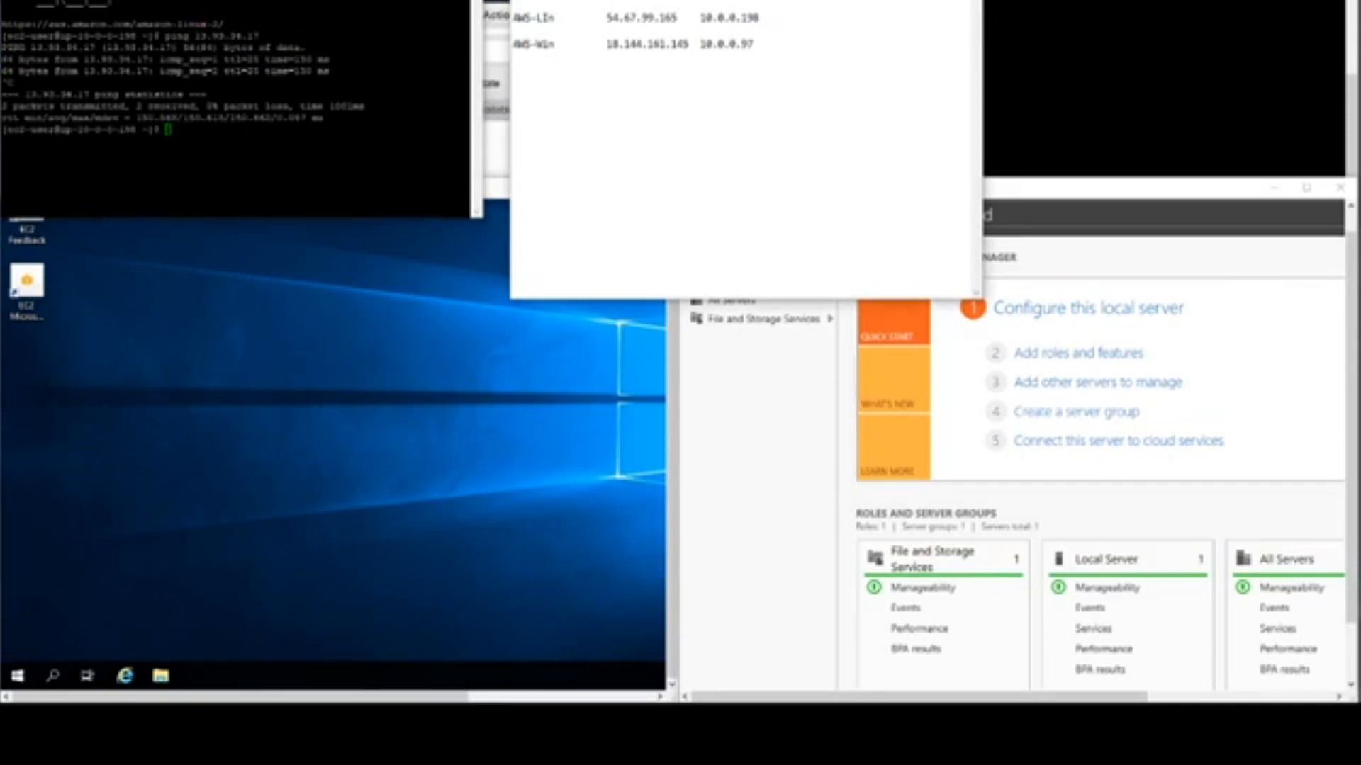
left_click(202, 138)
type("ping ")
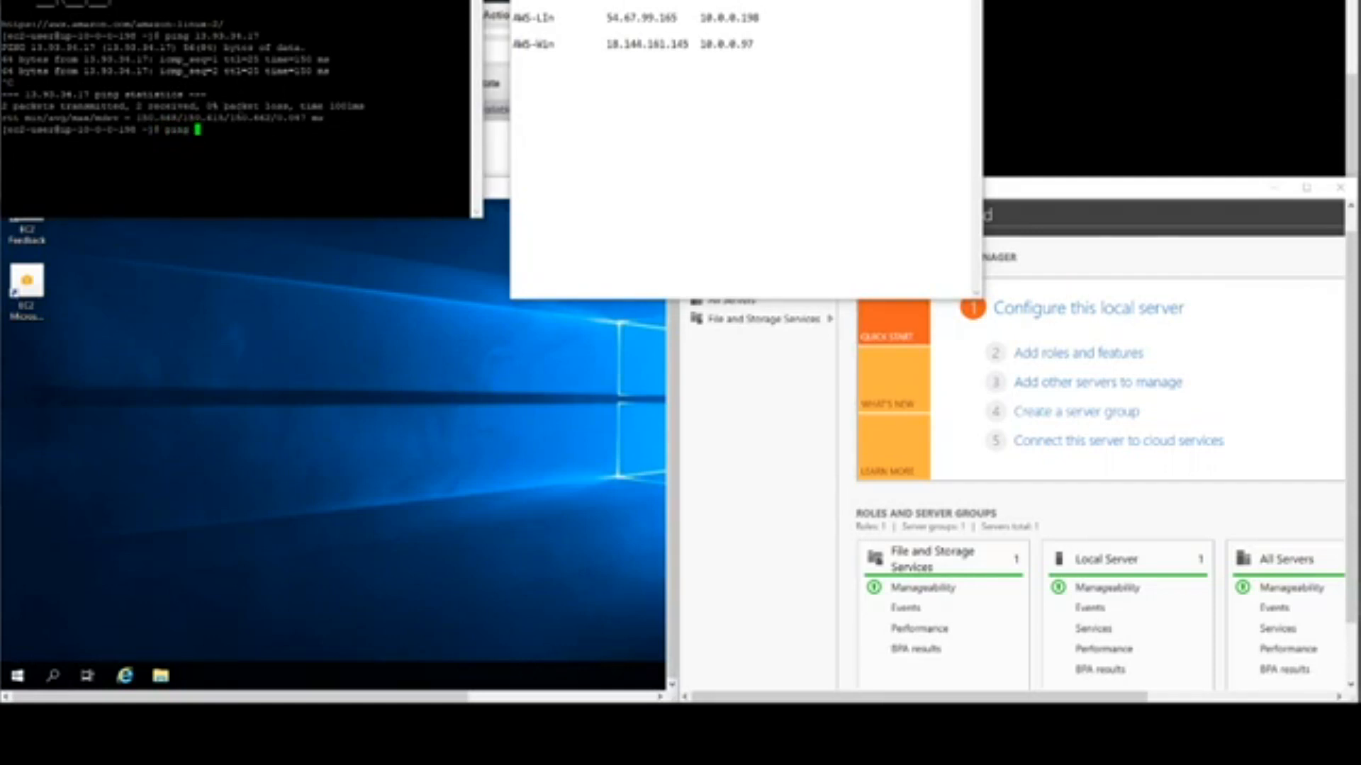
type("10.1.0.4")
key("Return")
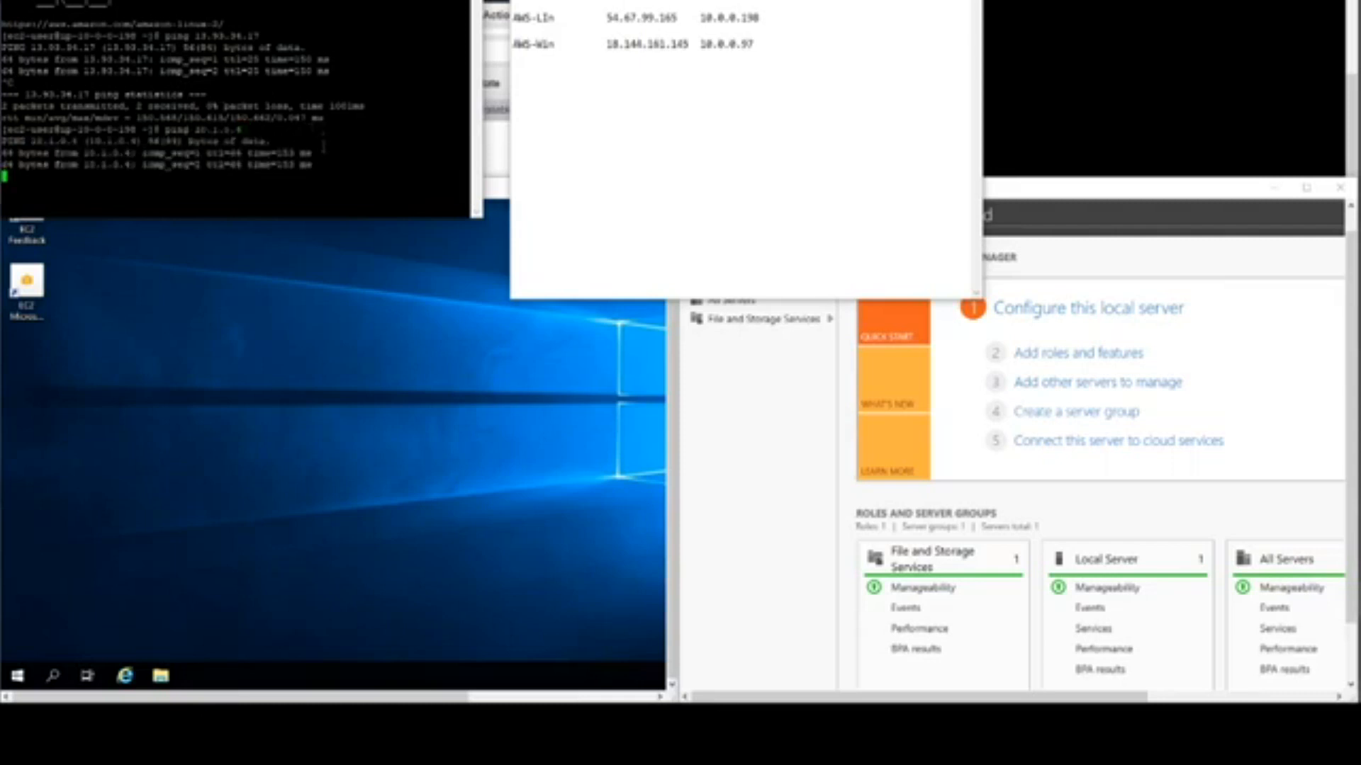
key("ctrl+c")
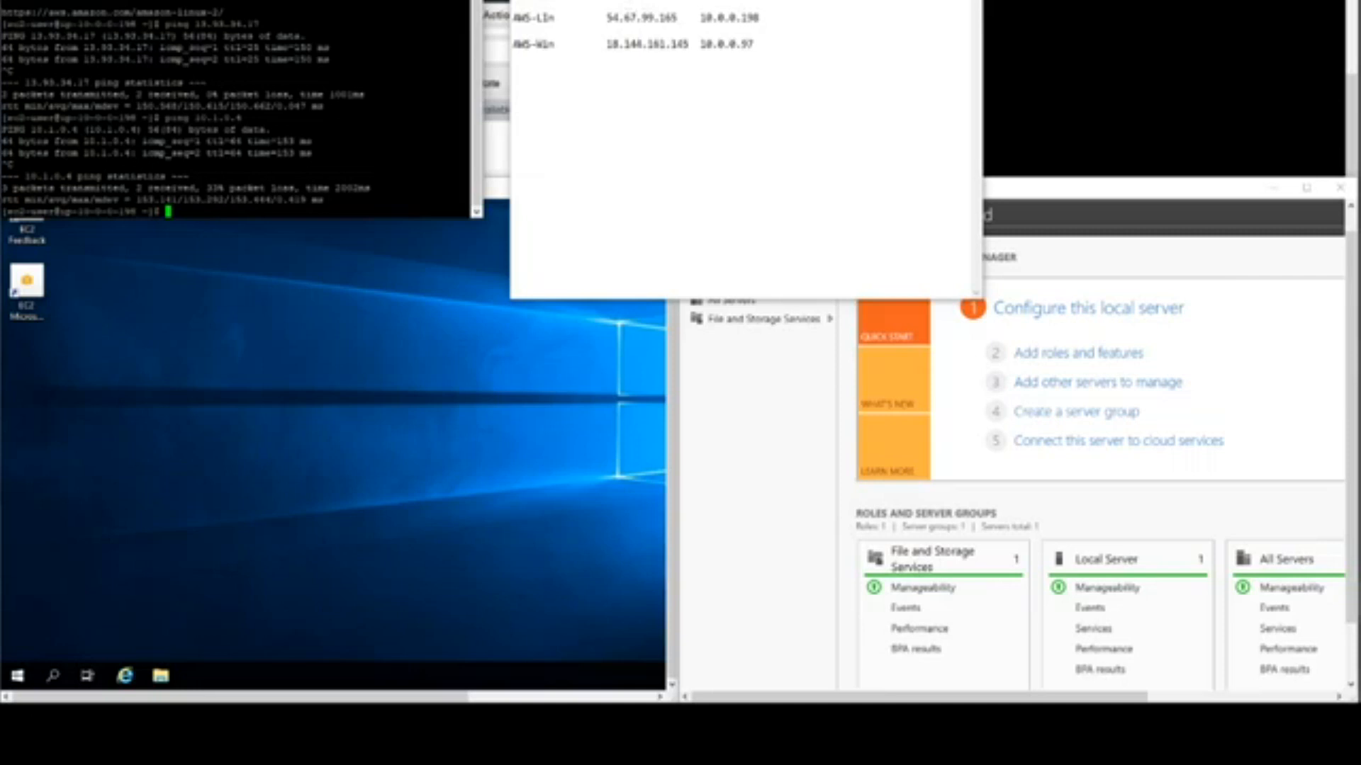
- Copy AWS-Lin's public IP 54.67.99.165 and stop the other terminal's ping to show statistics
left_click(1133, 92)
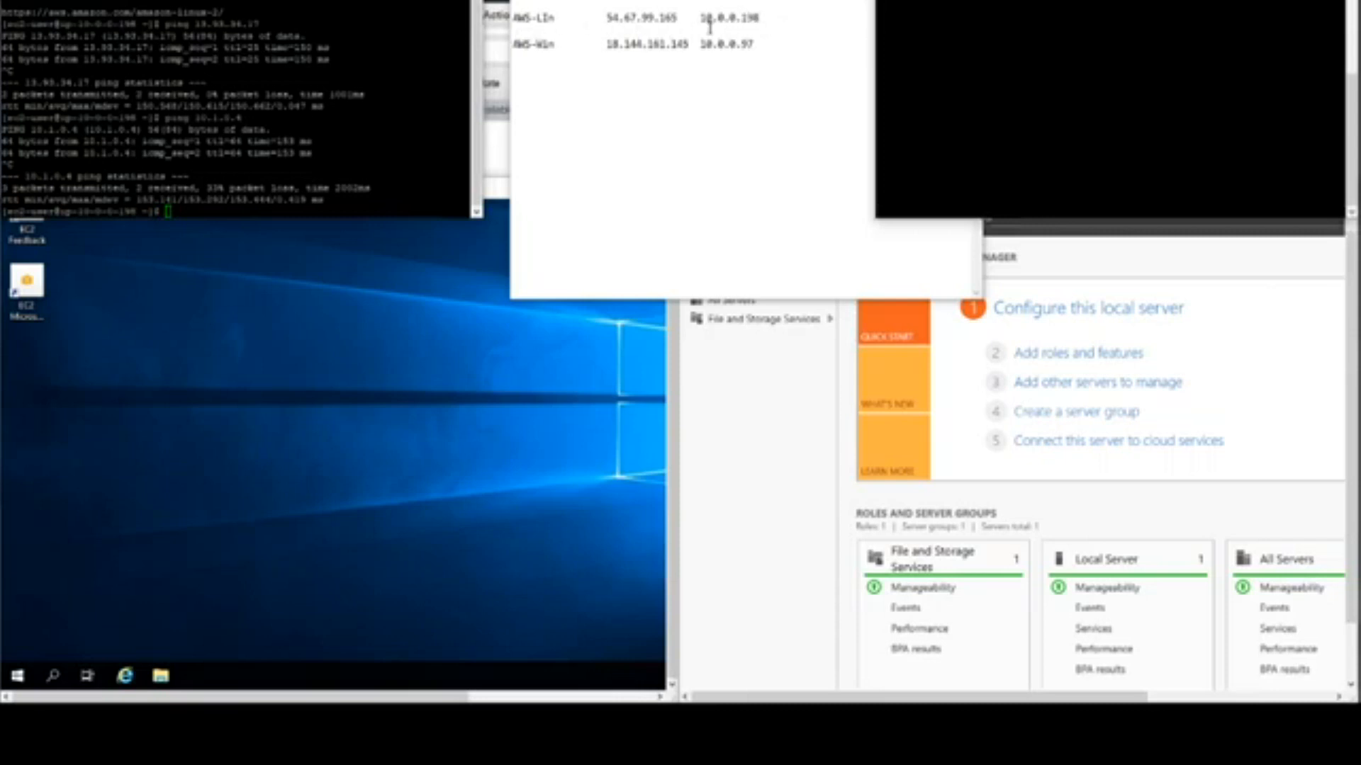
left_click_drag(678, 18, 608, 18)
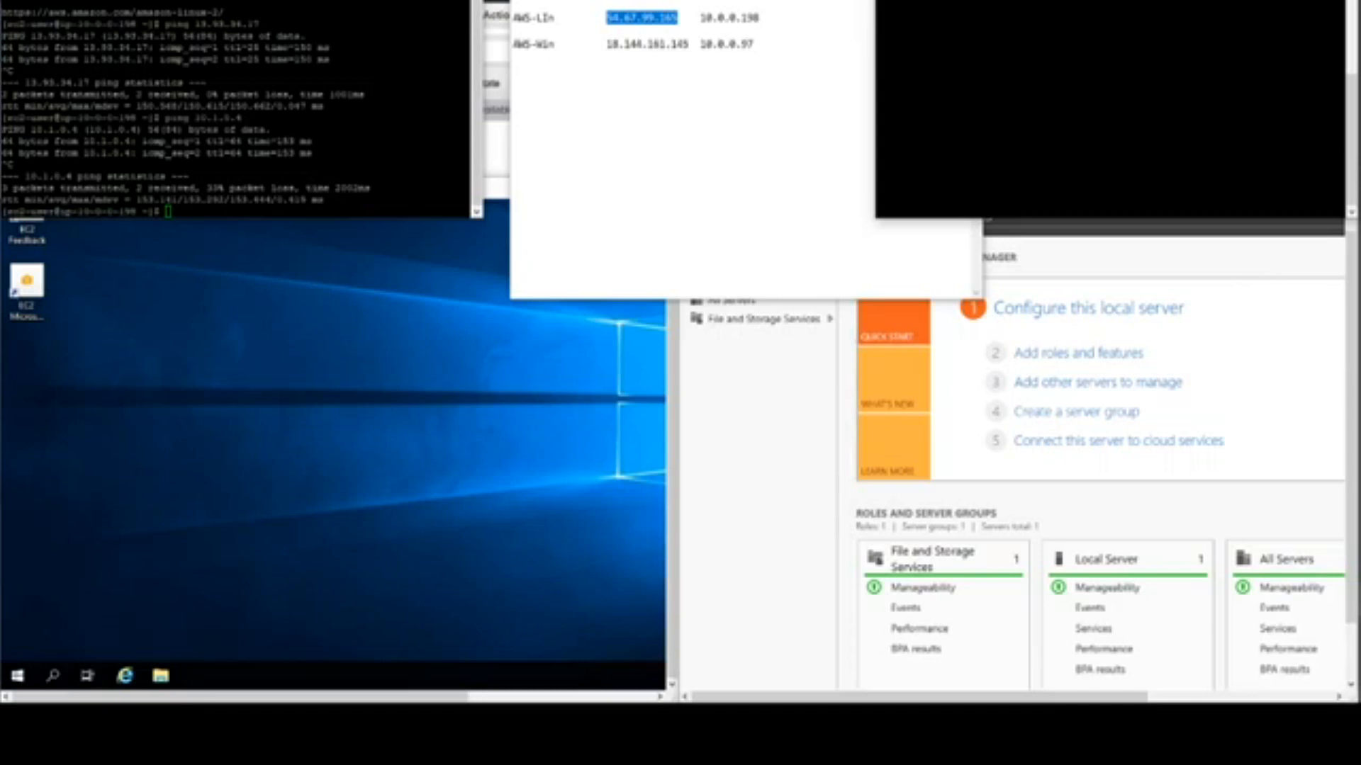
key("ctrl+c")
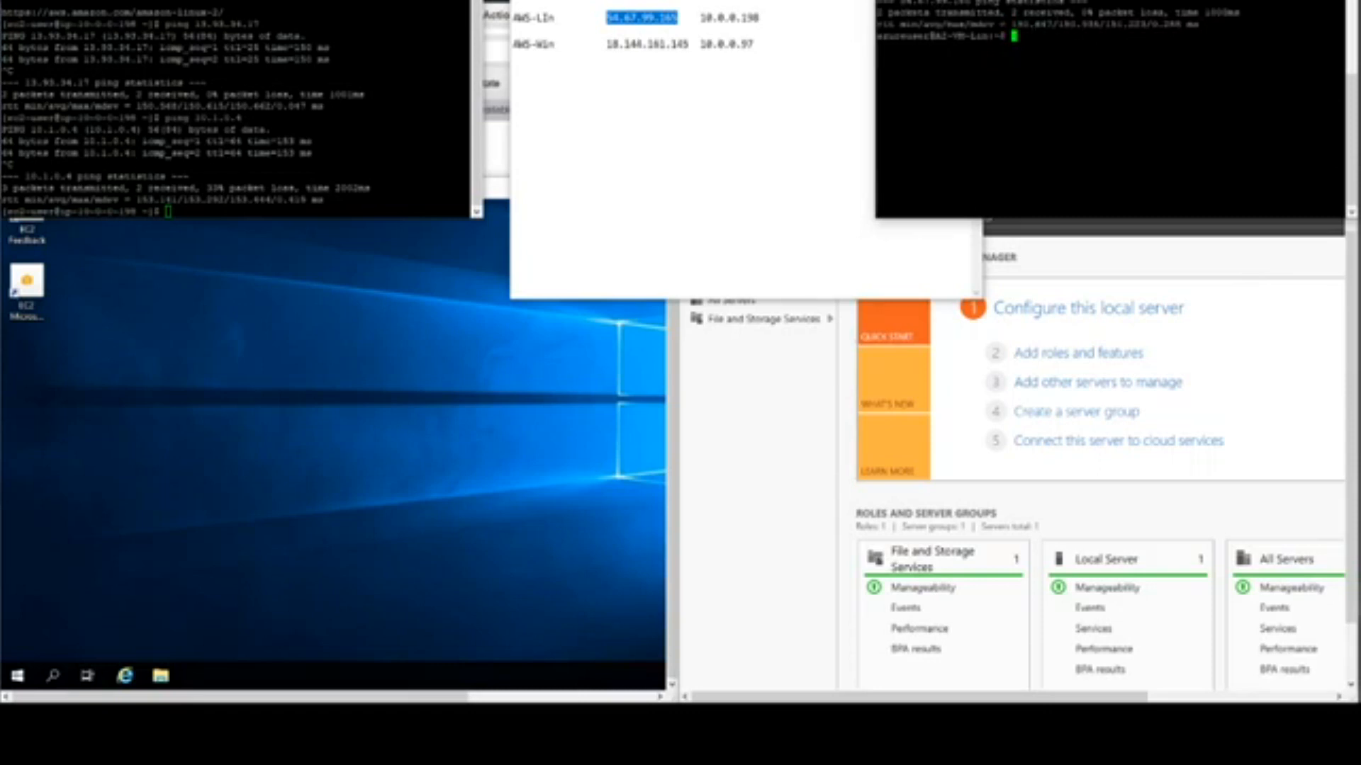
- Fetch the Apache page with curl from AWS-Lin's public IP 54.67.99.165
type("curl http://")
right_click(1111, 47)
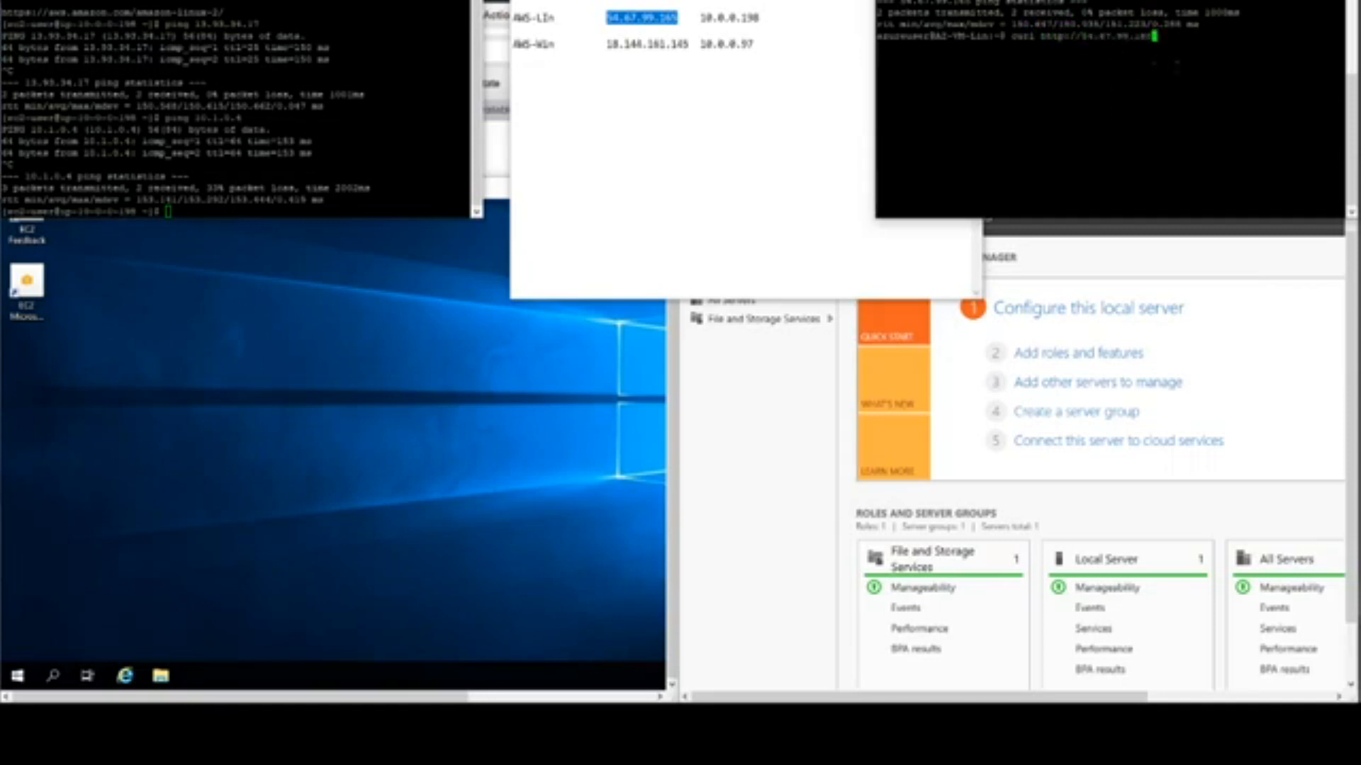
key("Return")
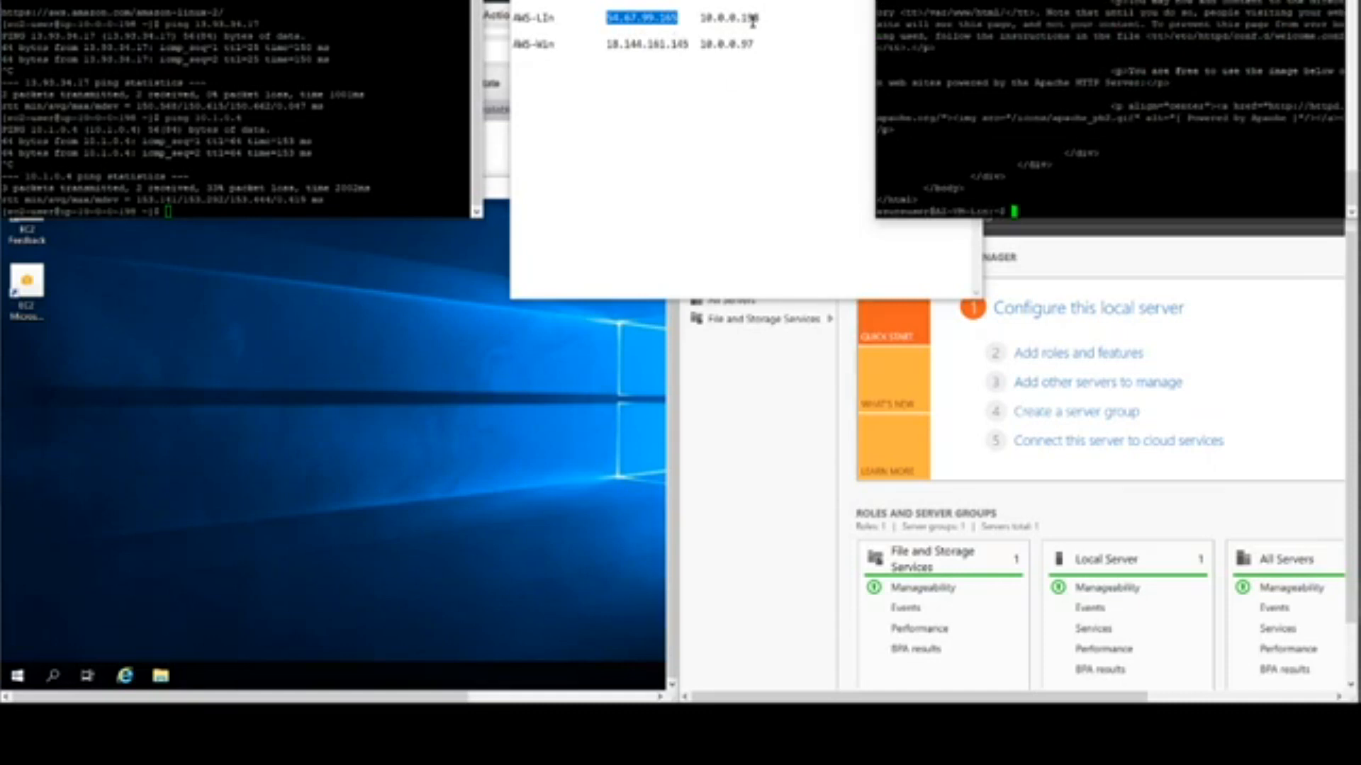
- Rerun the curl request against AWS-Lin's private IP 10.0.0.198
left_click_drag(759, 17, 705, 17)
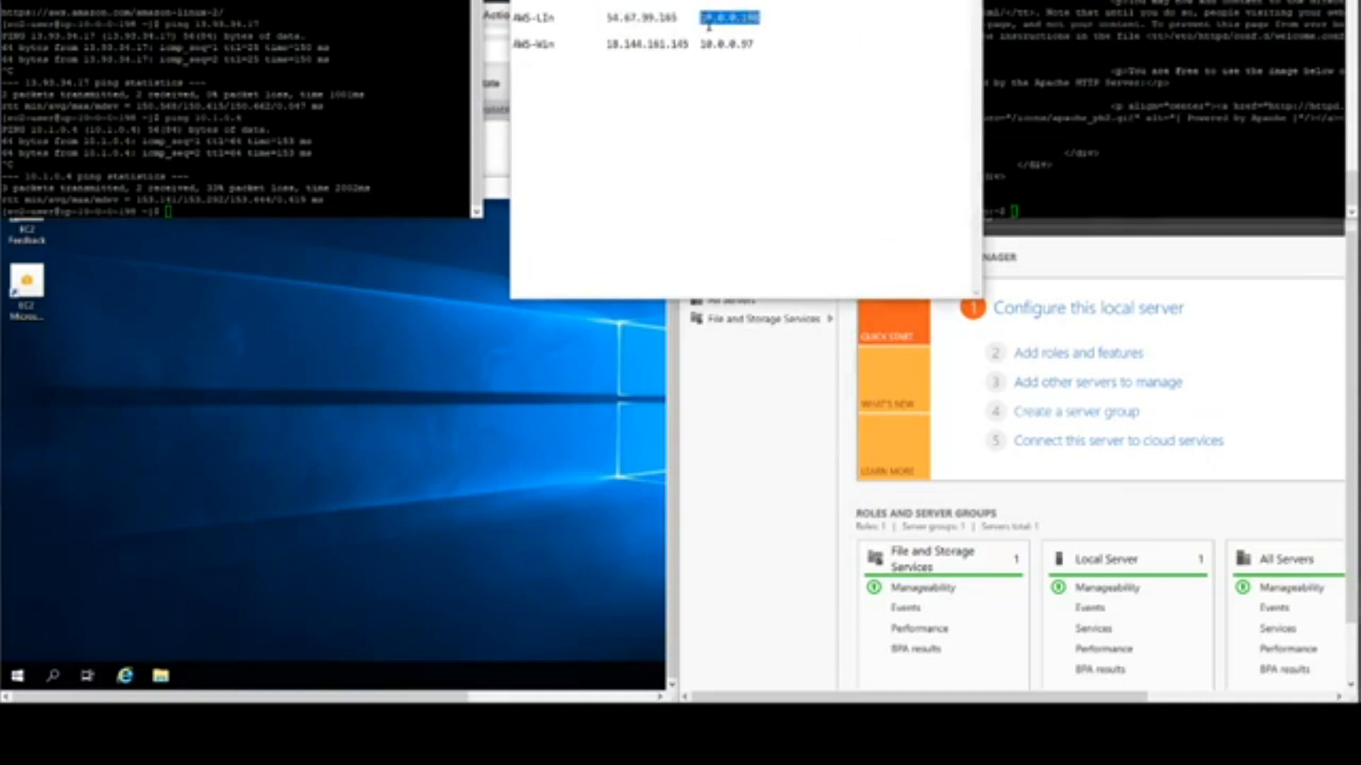
left_click(1058, 213)
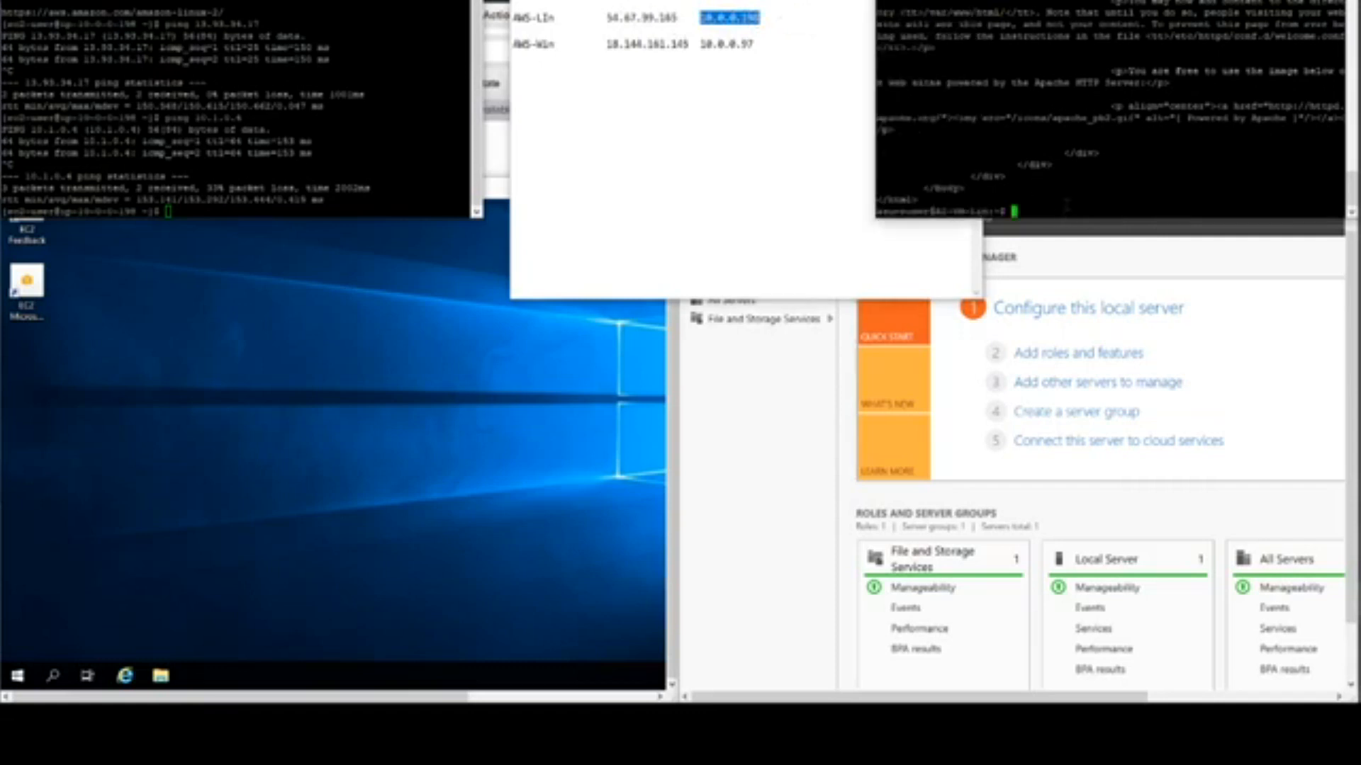
key("Up")
key("BackSpace")
key("BackSpace")
key("BackSpace")
key("BackSpace")
key("BackSpace")
key("BackSpace")
key("BackSpace")
key("BackSpace")
key("BackSpace")
key("BackSpace")
key("BackSpace")
key("BackSpace")
right_click(1118, 207)
key("Return")
- Launch Internet Explorer on 20.71.26.100 and postpone its setup prompt
left_click(779, 362)
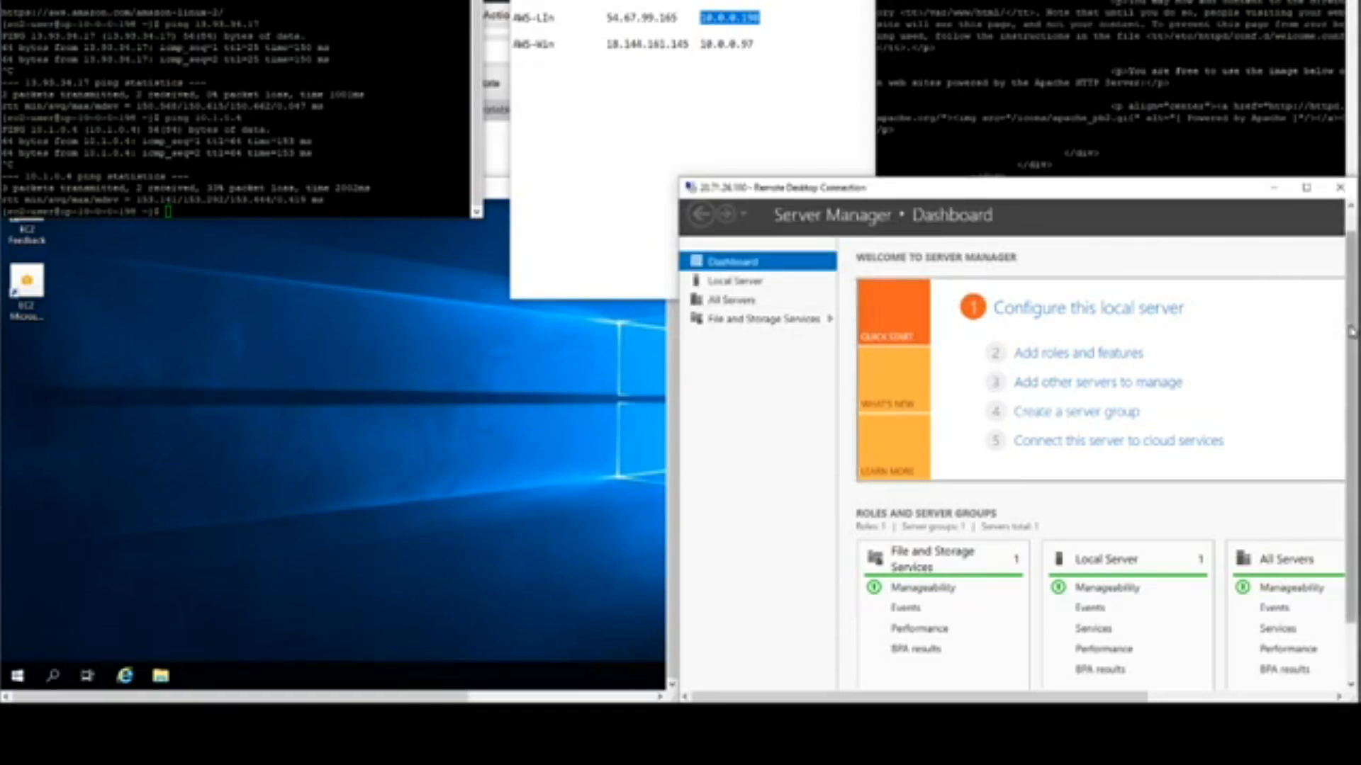
left_click_drag(1350, 332, 1331, 468)
left_click(806, 678)
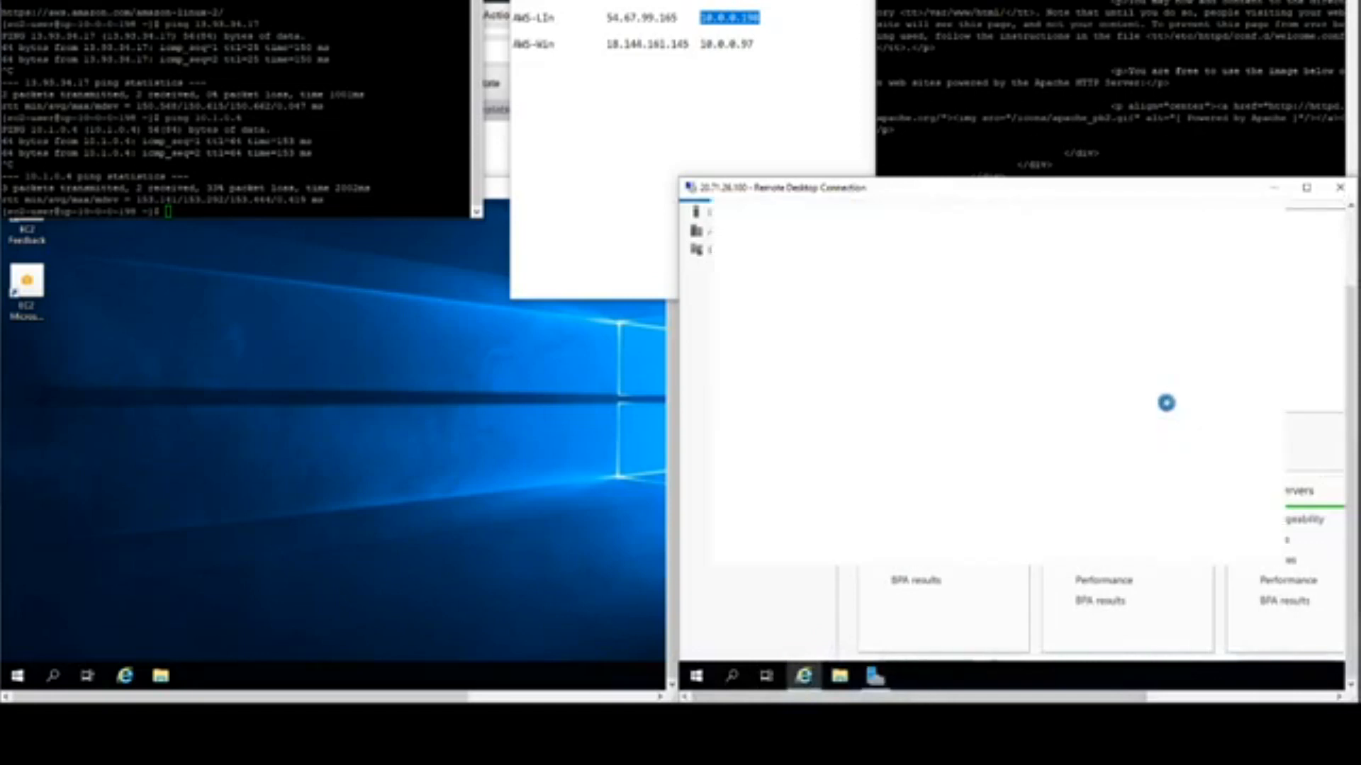
left_click_drag(1349, 448, 1339, 378)
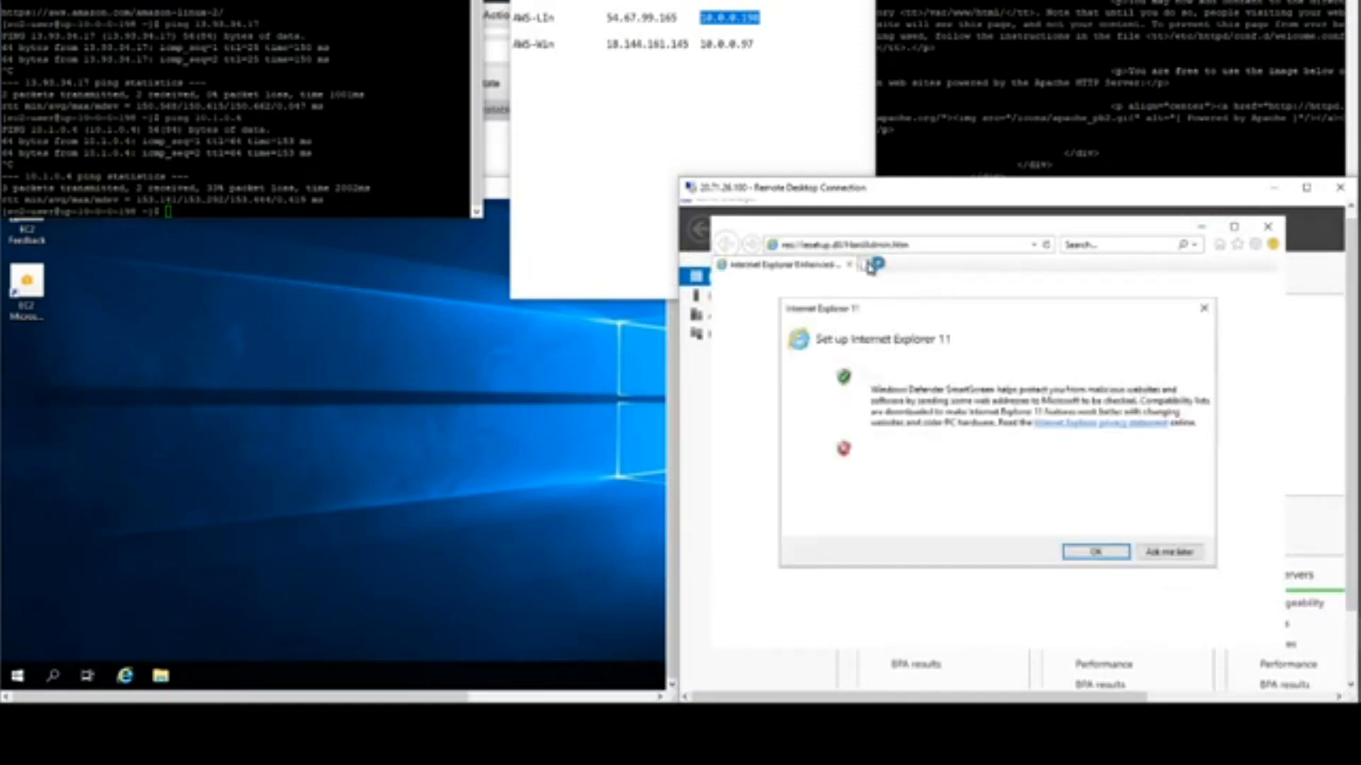
left_click(1169, 551)
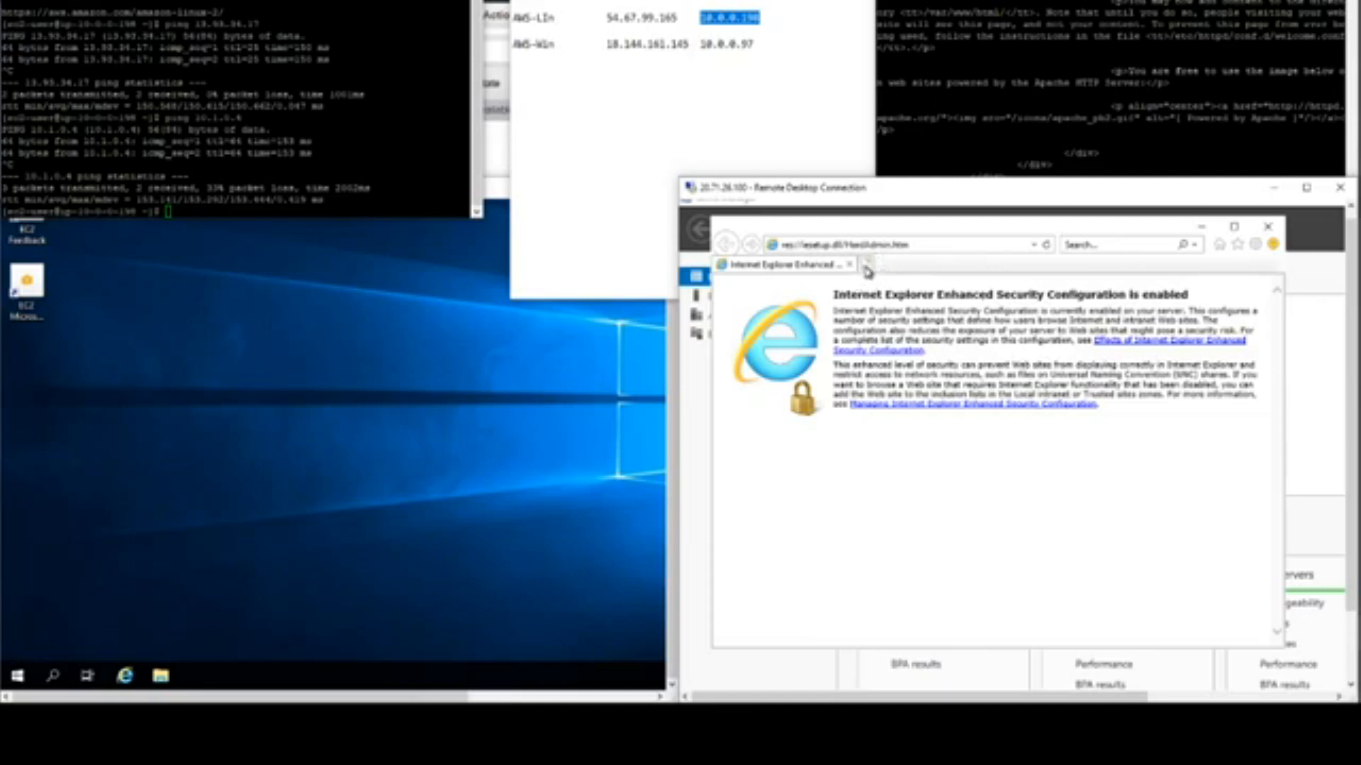
- Load the Apache test page from the AWS Linux private address, then start Internet Explorer on 18.144.161.145
left_click(870, 245)
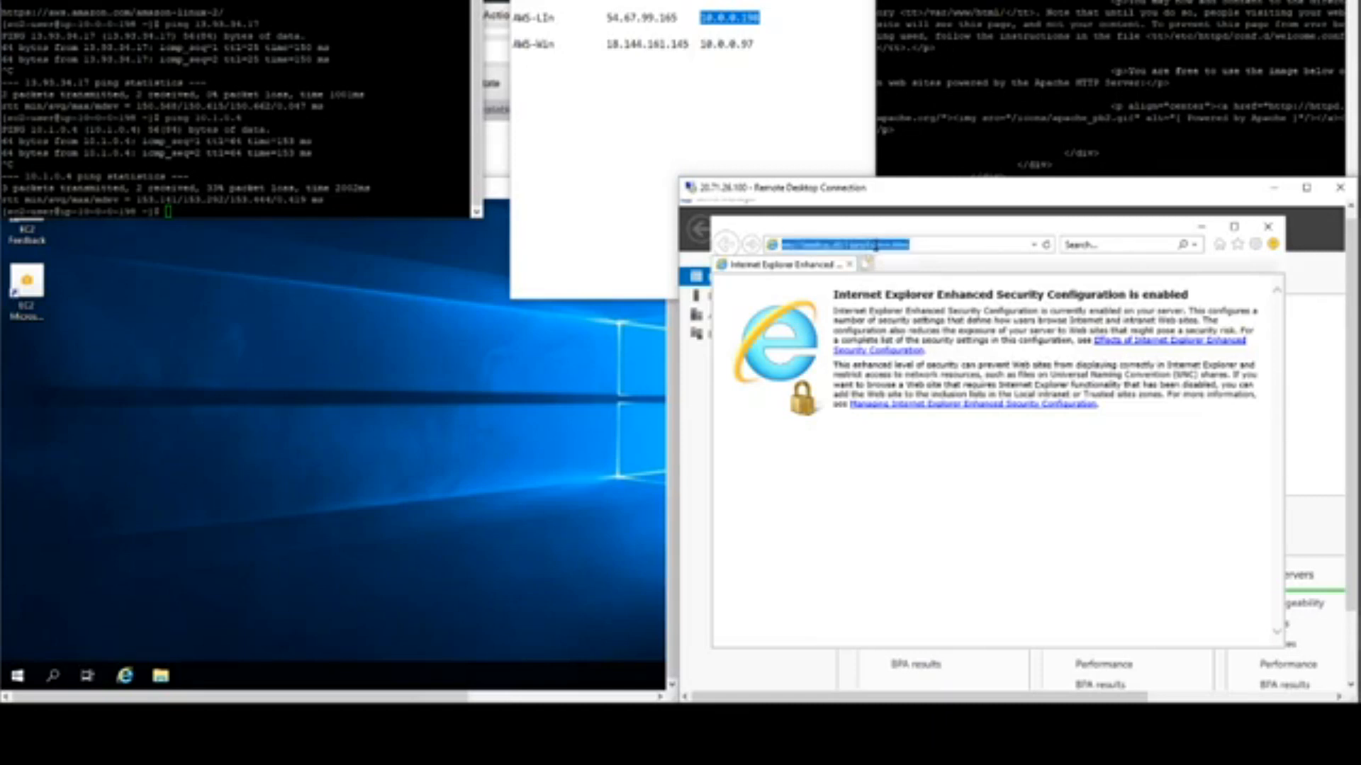
type("10.0.0.195")
key("Return")
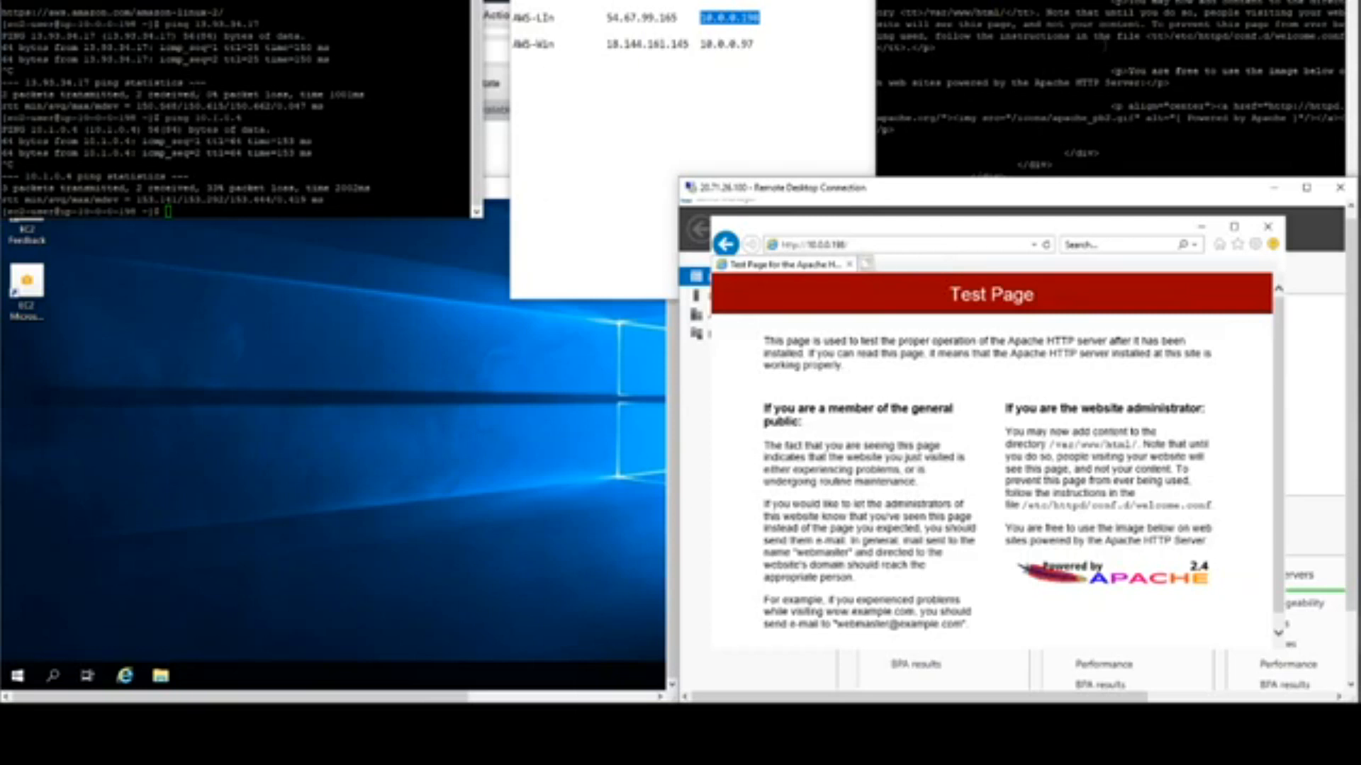
left_click(1105, 46)
left_click(903, 285)
left_click(149, 367)
left_click(124, 677)
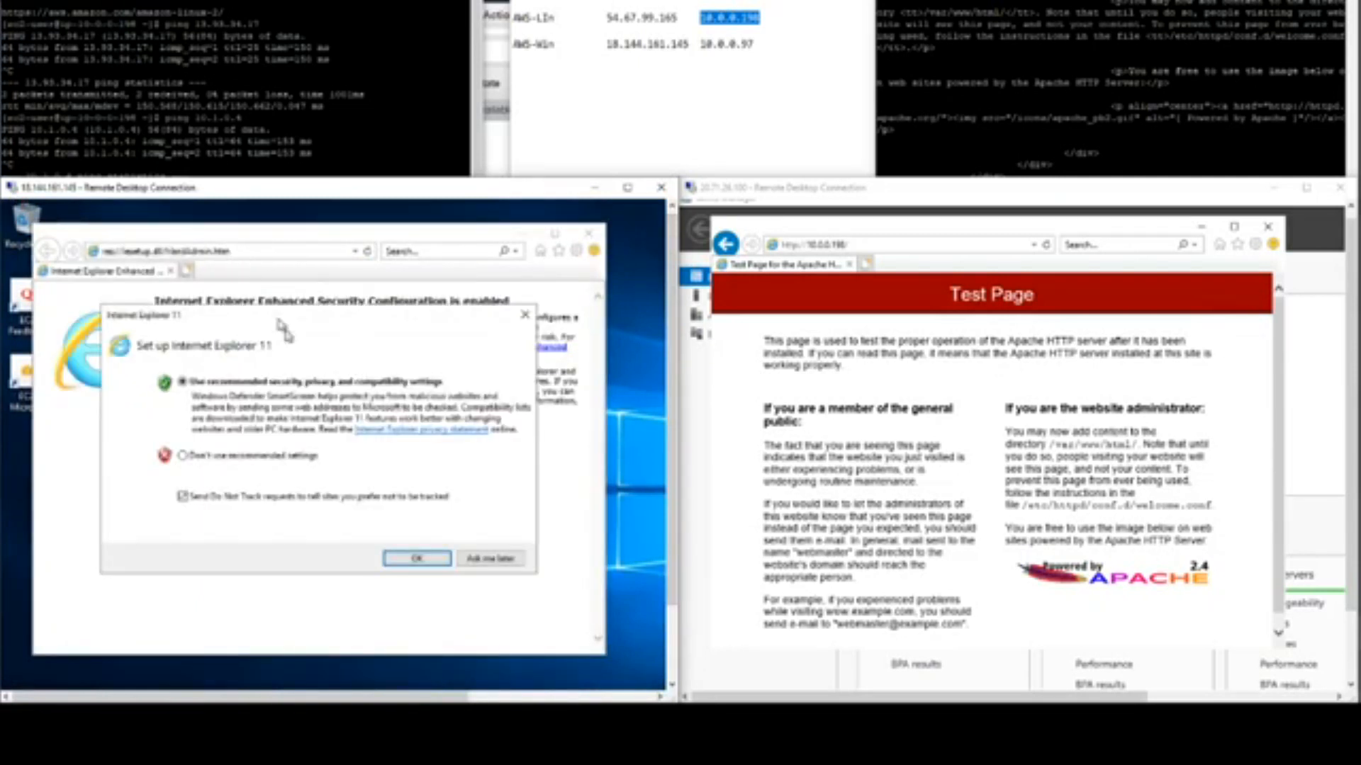
left_click(496, 559)
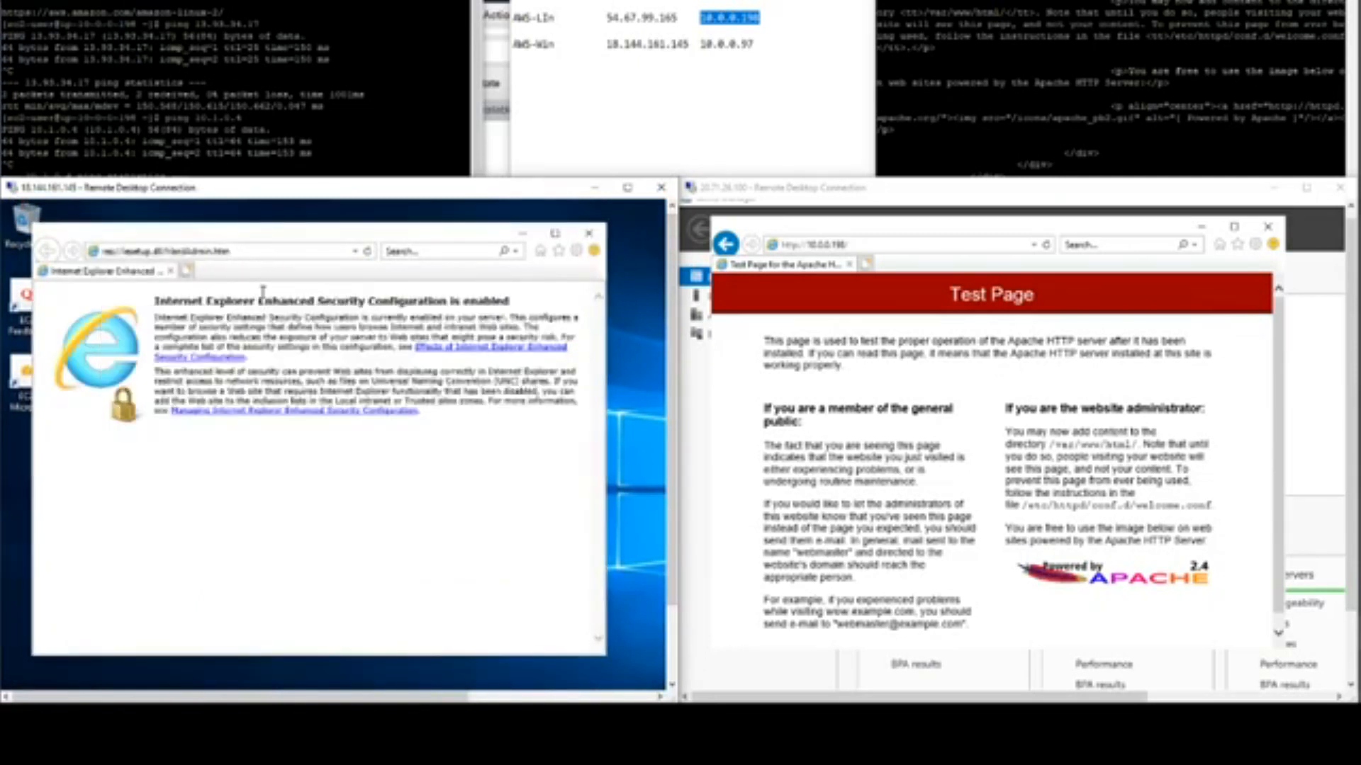
left_click(259, 250)
key("ctrl+v")
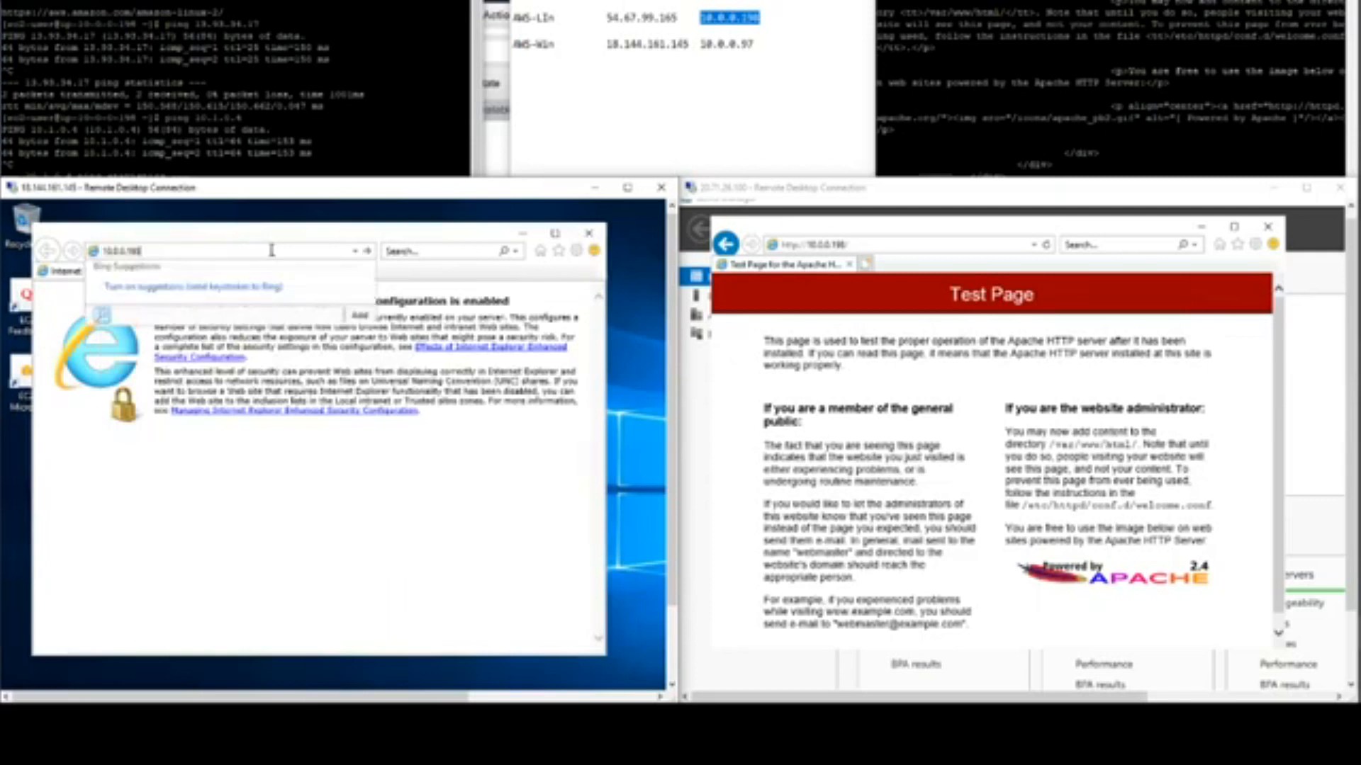
key("Return")
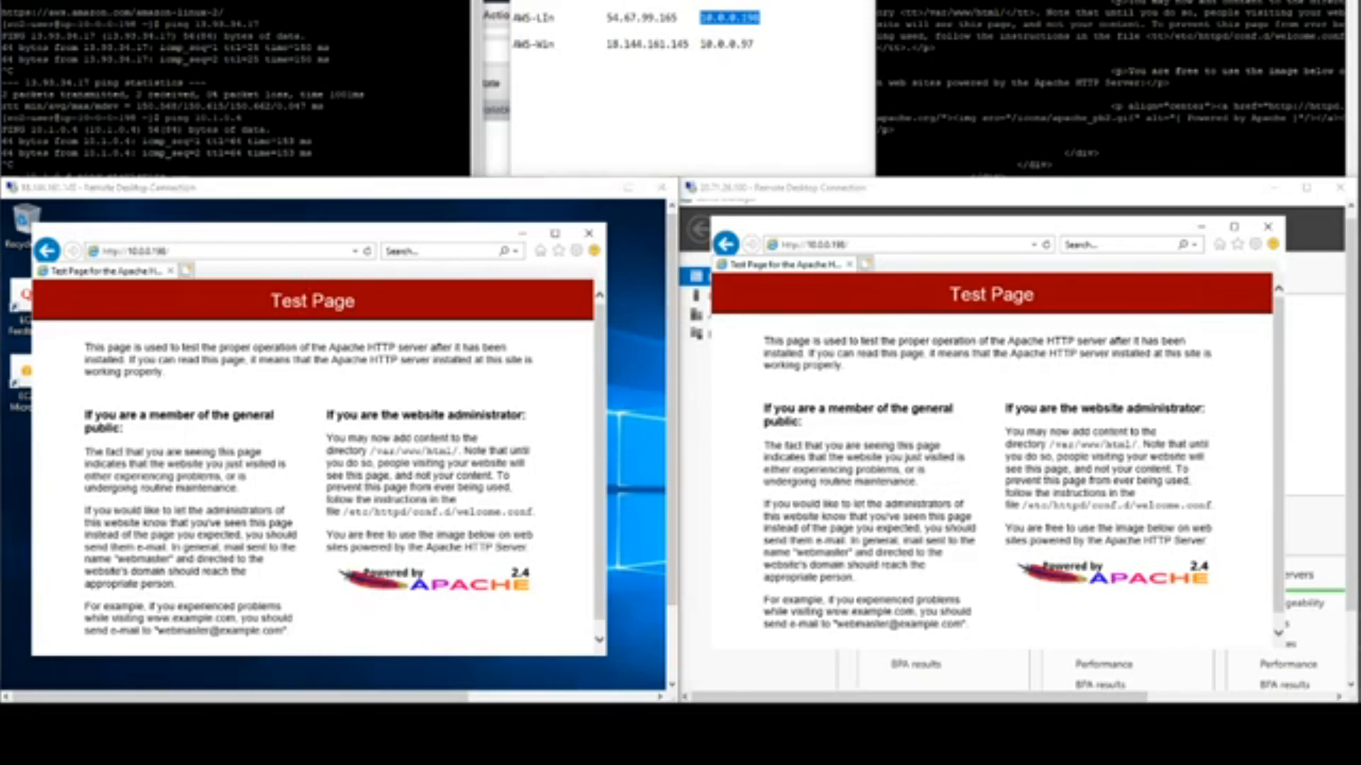
key("alt+Tab")
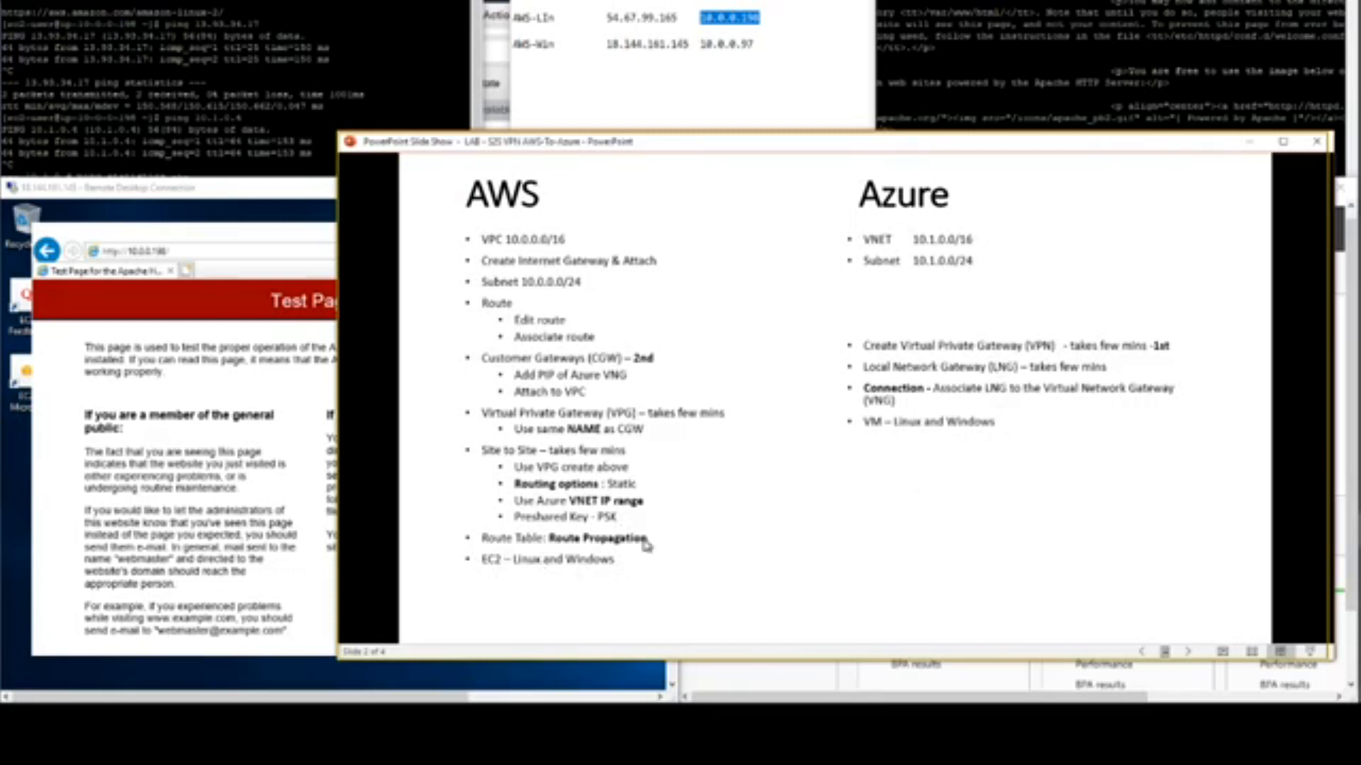
- Return the slide show to the lab title slide and bring the AWS VPC console forward
key("Left")
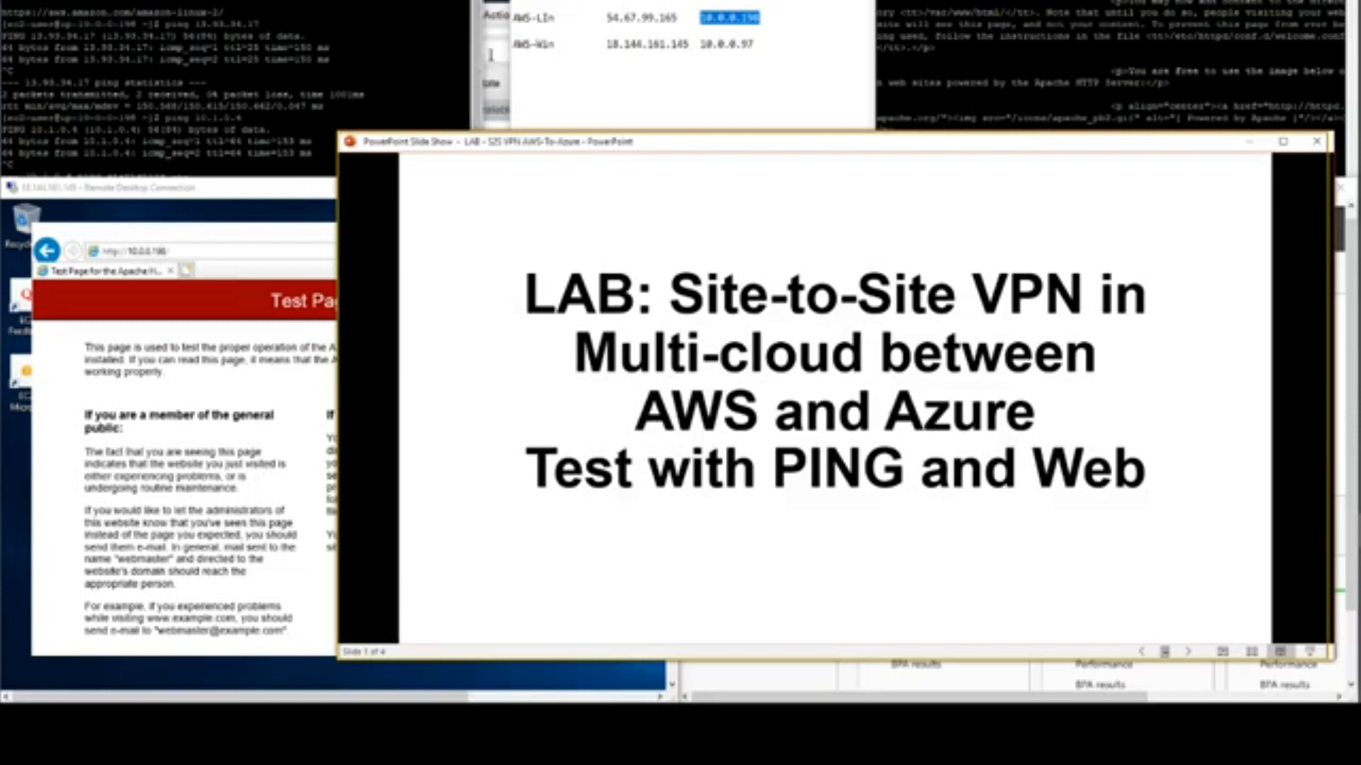
left_click(496, 52)
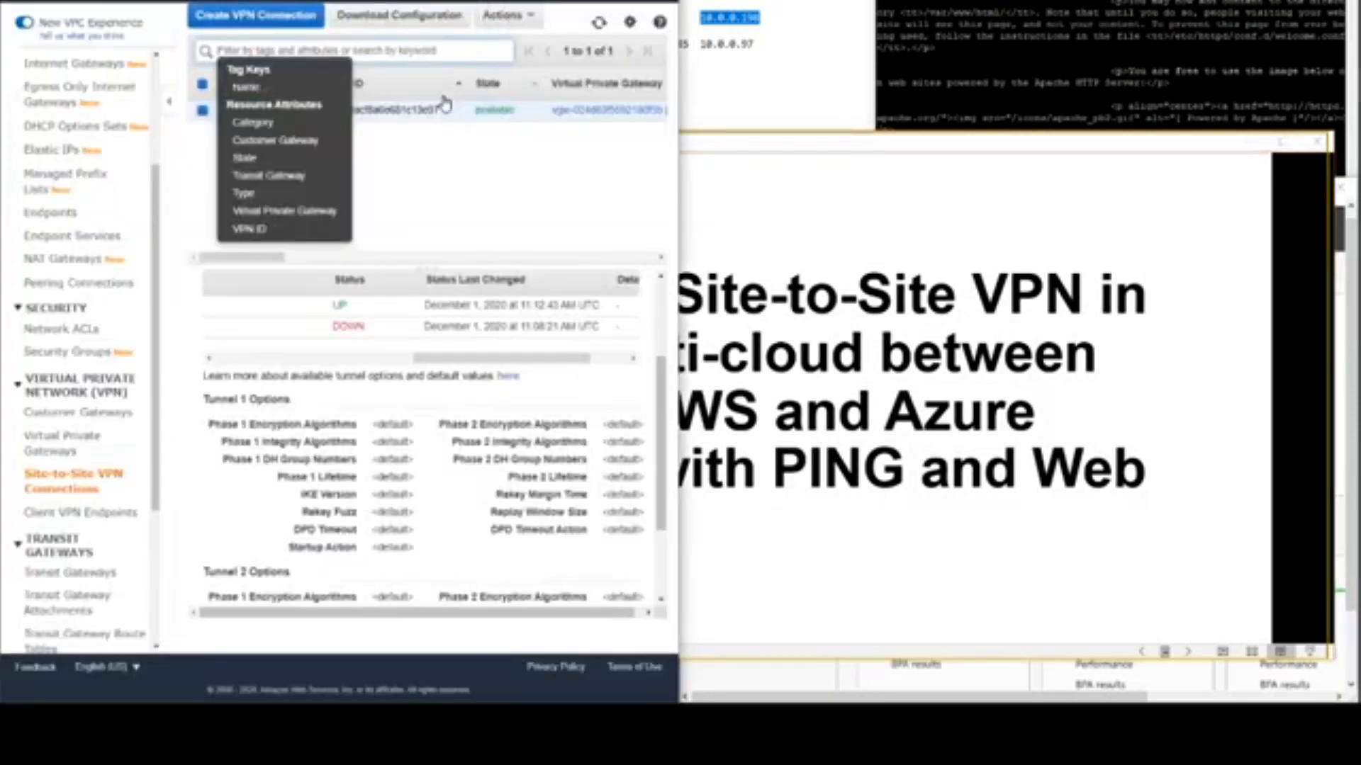
- Point out the AWS tunnel UP and AZ-AWS-VNG2 Connected, then return to the Apache test page sessions
left_click(436, 153)
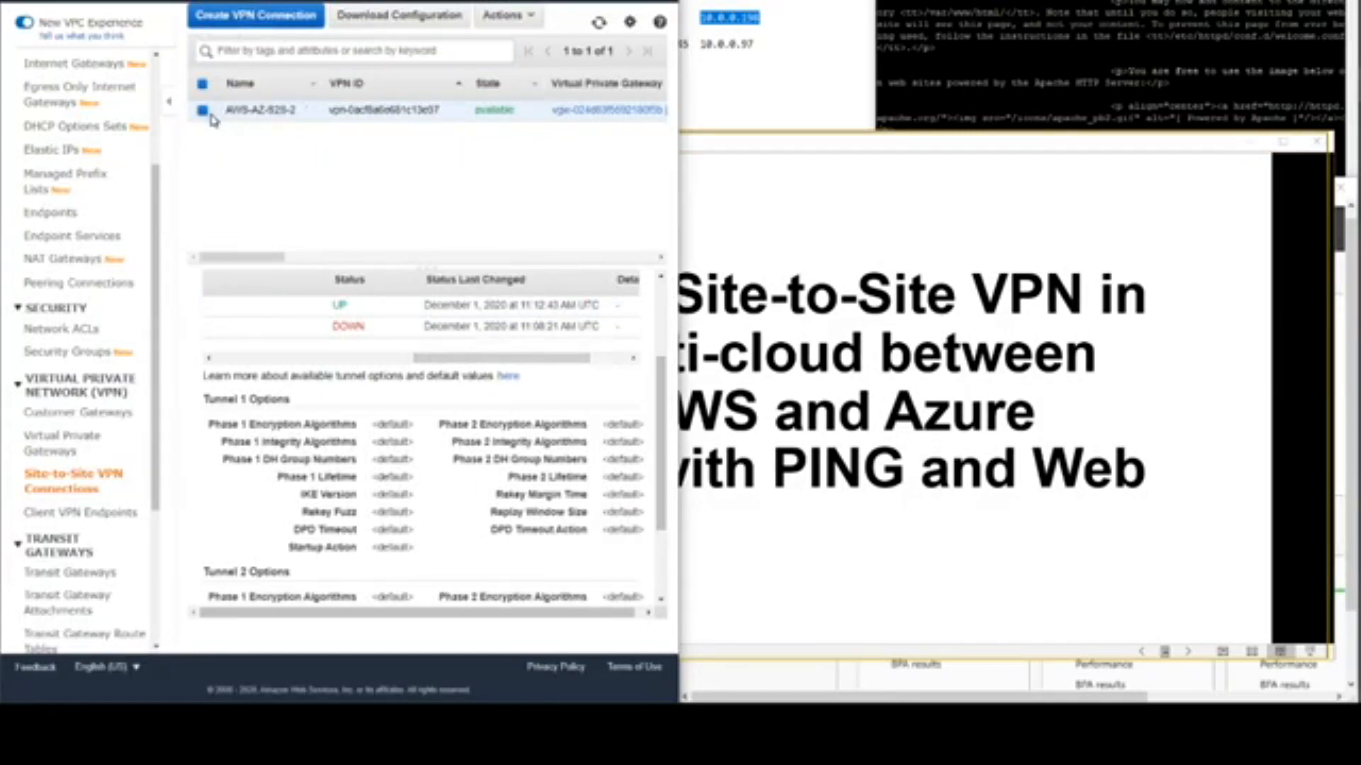
left_click_drag(349, 304, 332, 305)
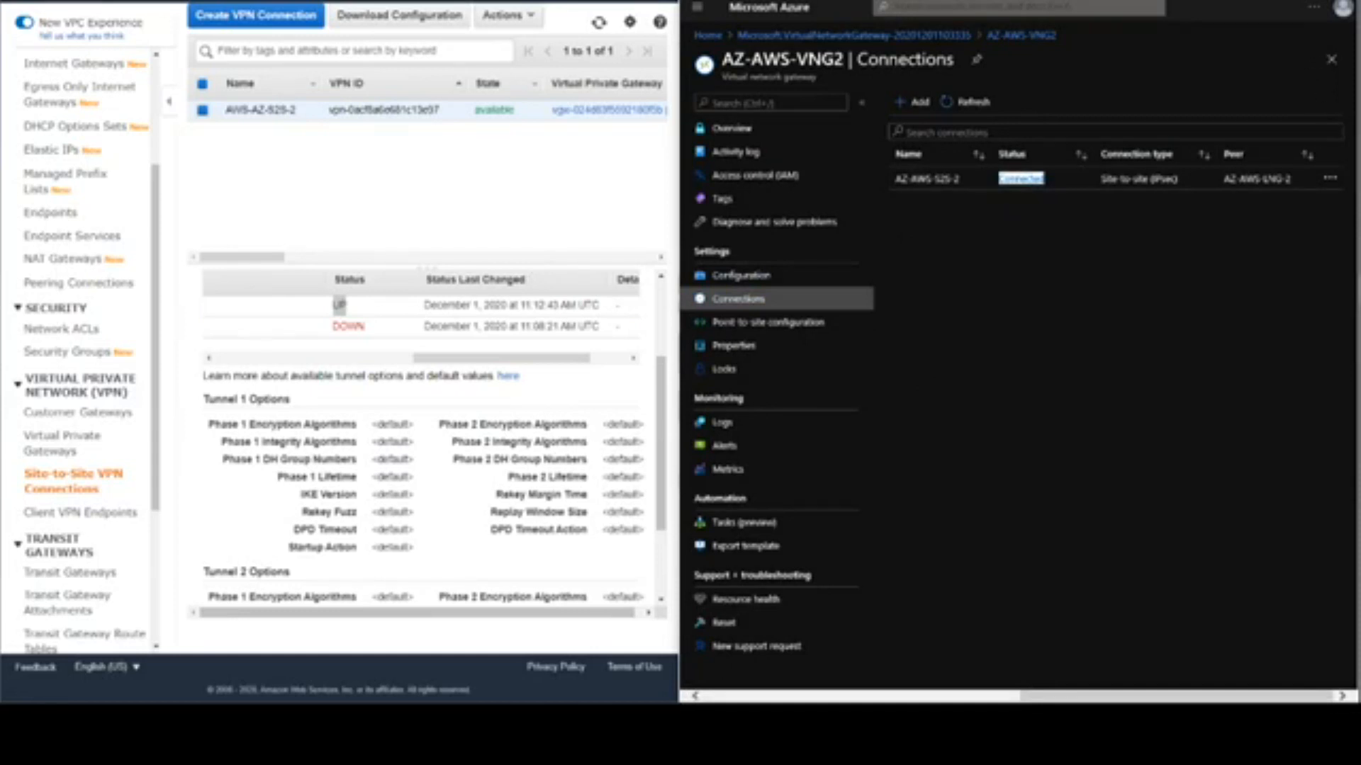
left_click(1106, 354)
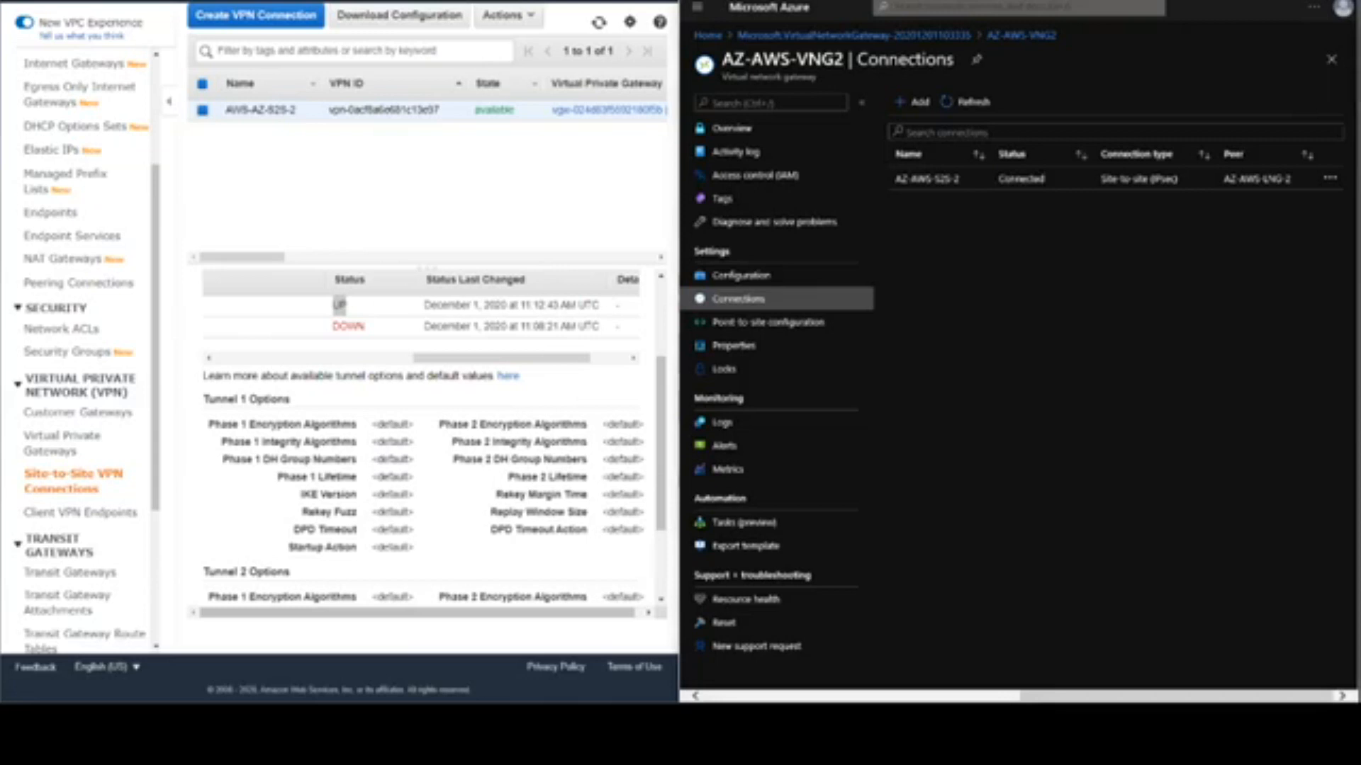
key("alt+Tab")
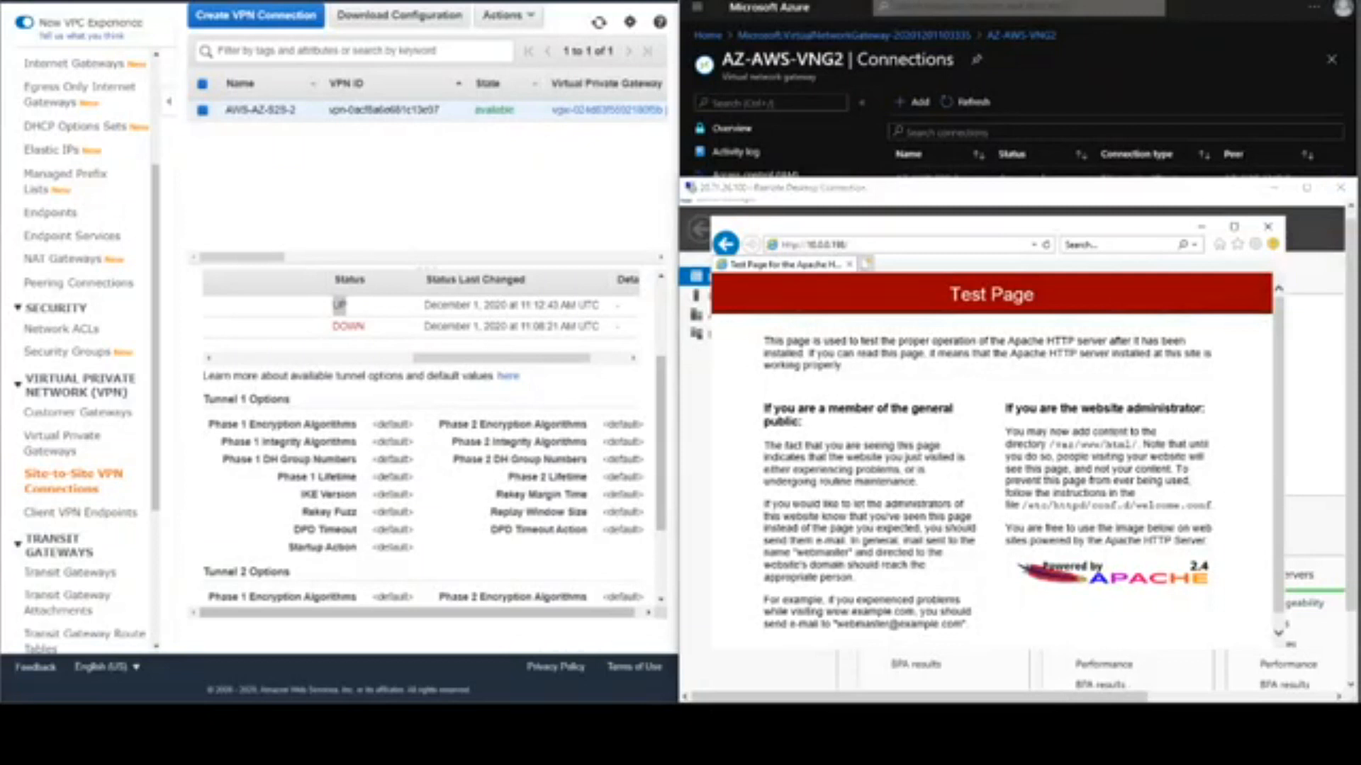
key("alt+Tab")
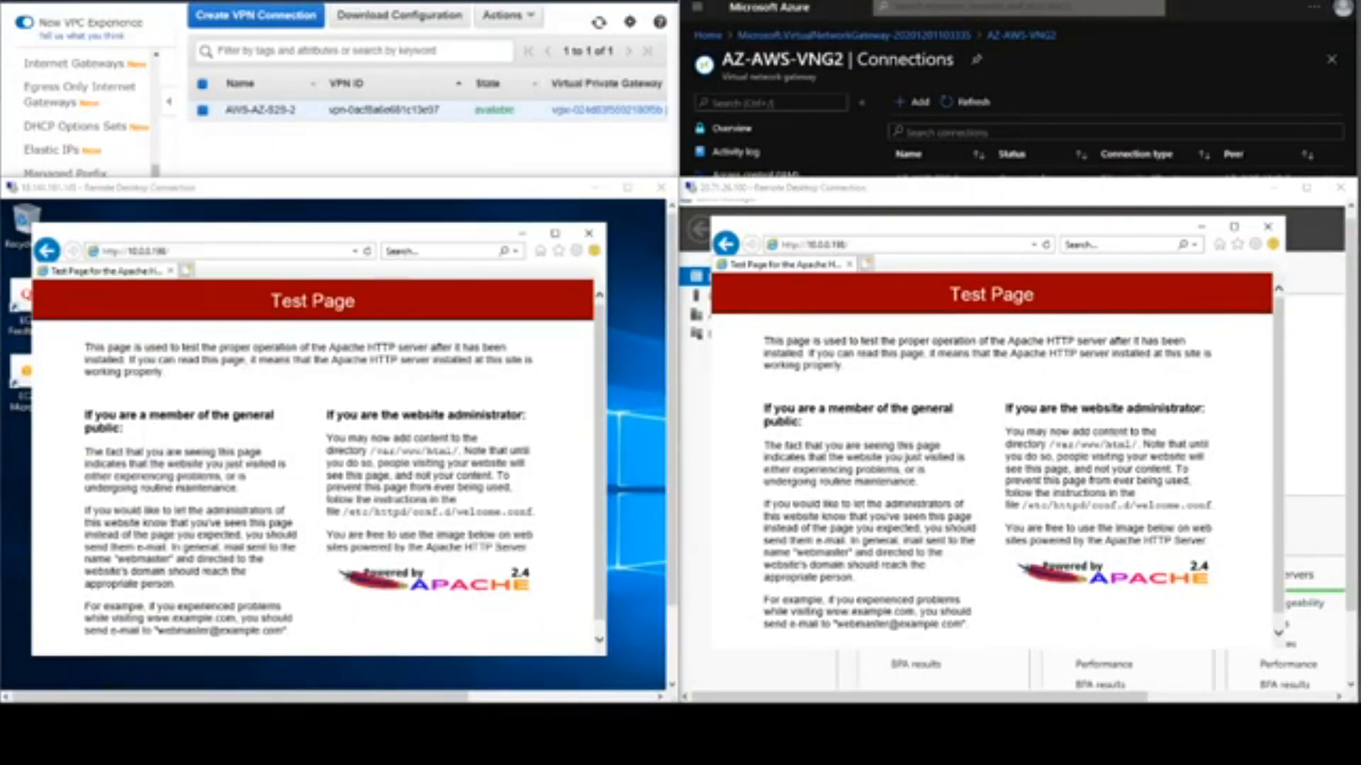
- Cycle through the terminals and IP notes, then advance the slide show to the AWS and Azure steps slide
key("alt+Tab")
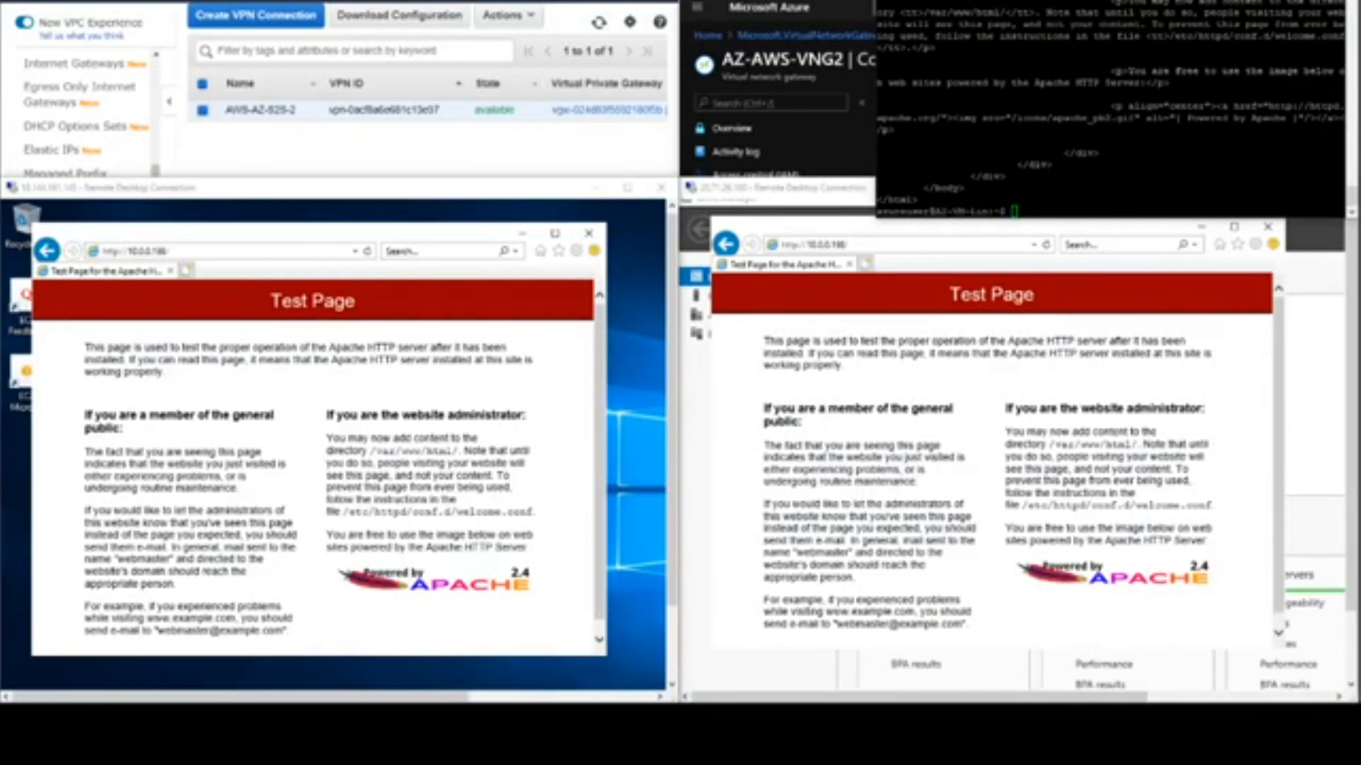
key("alt+Tab")
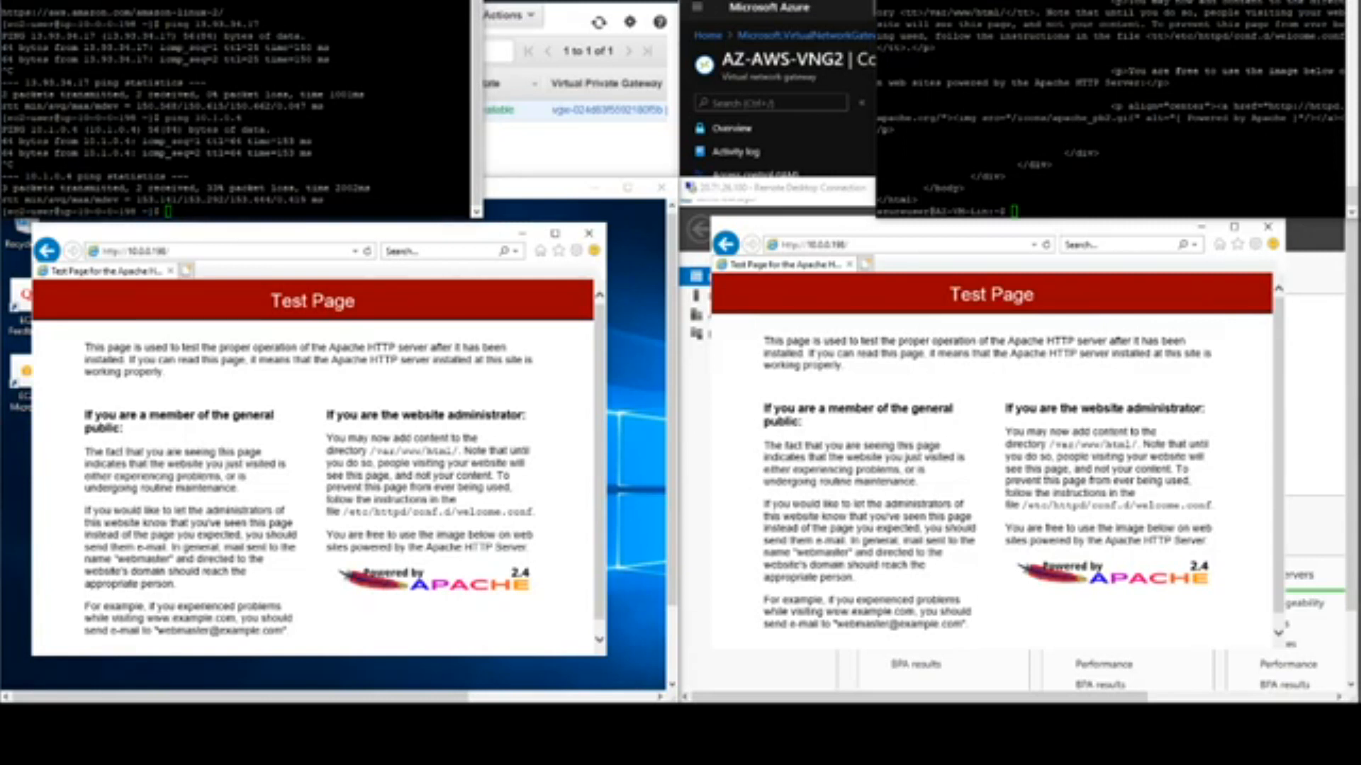
key("alt+Tab")
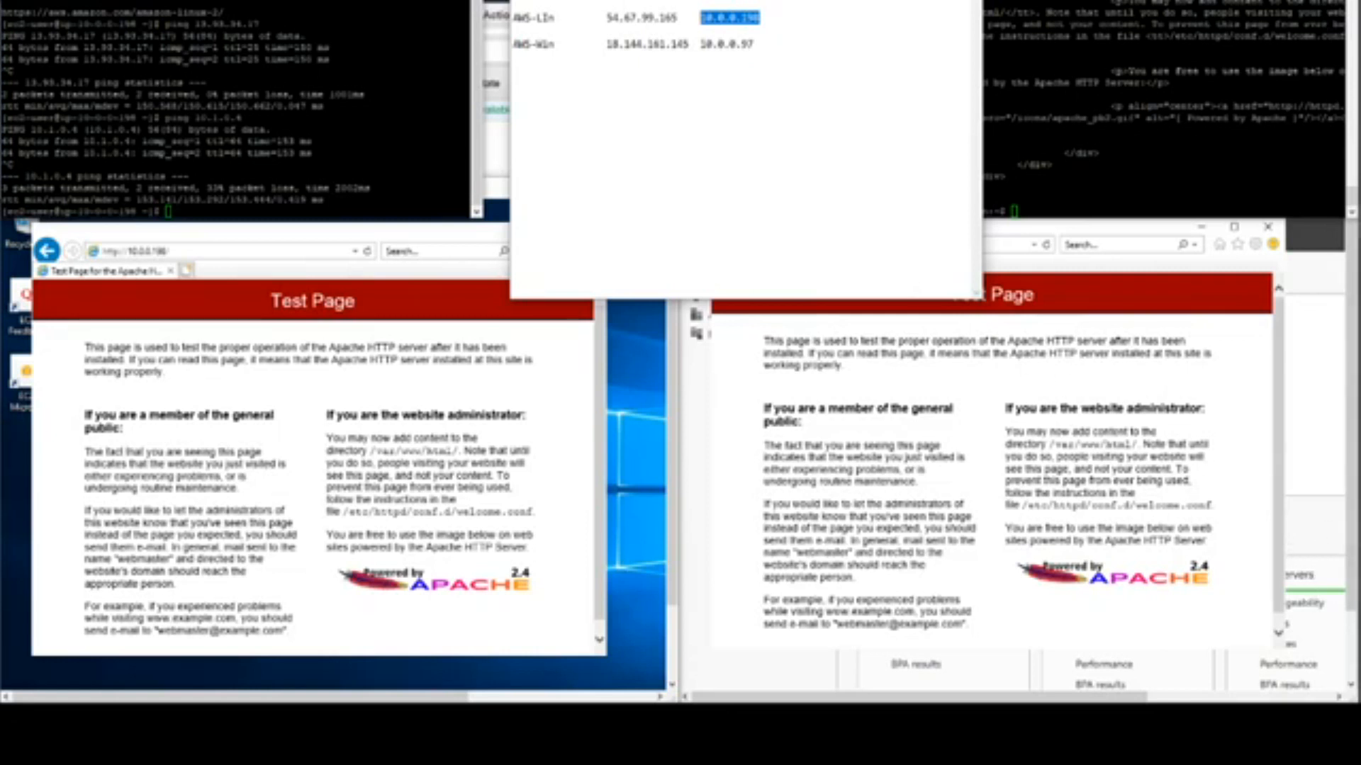
key("alt+Tab")
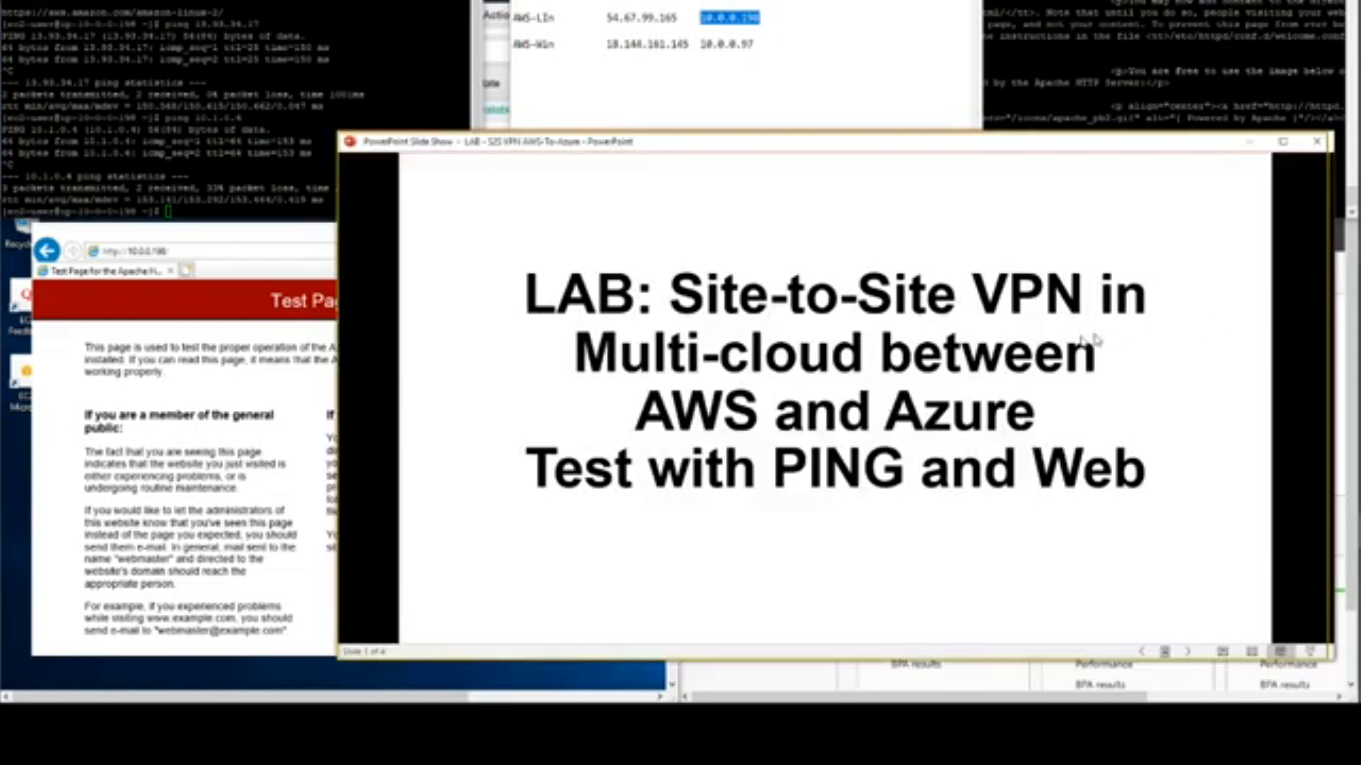
left_click(1072, 354)
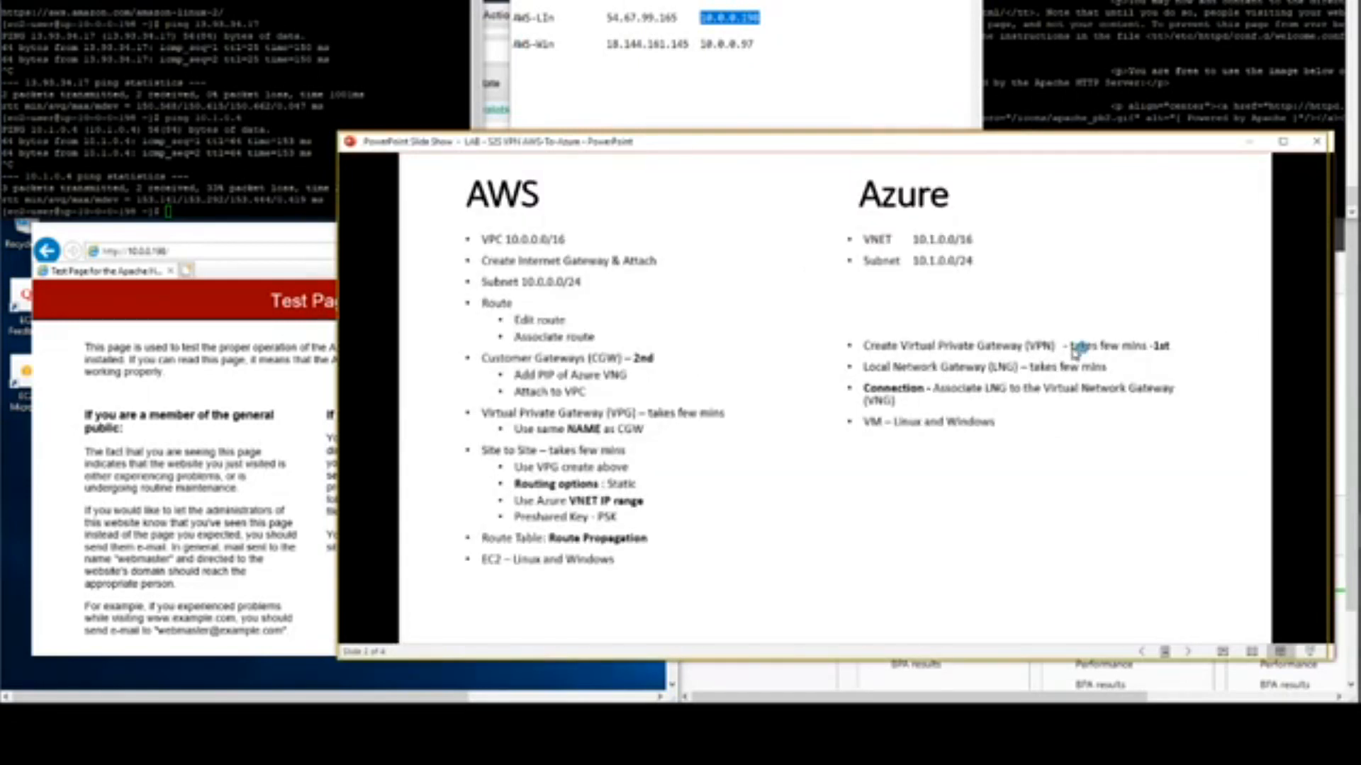